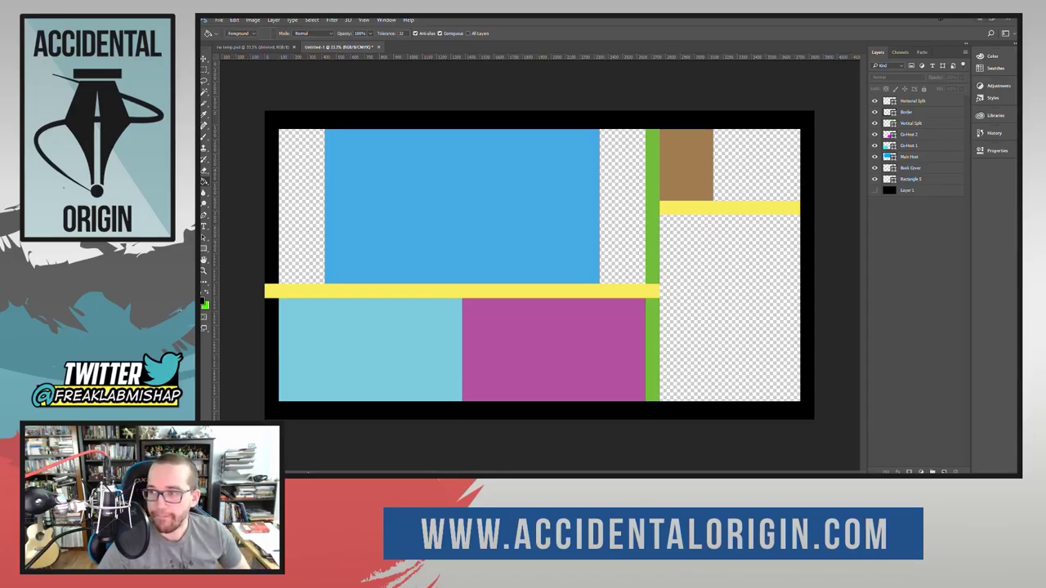
Step: Place The Last Wish cover image into the layout and align its corner inside the border beside the green vertical split
{"action": "left_click", "coordinate": [218, 20]}
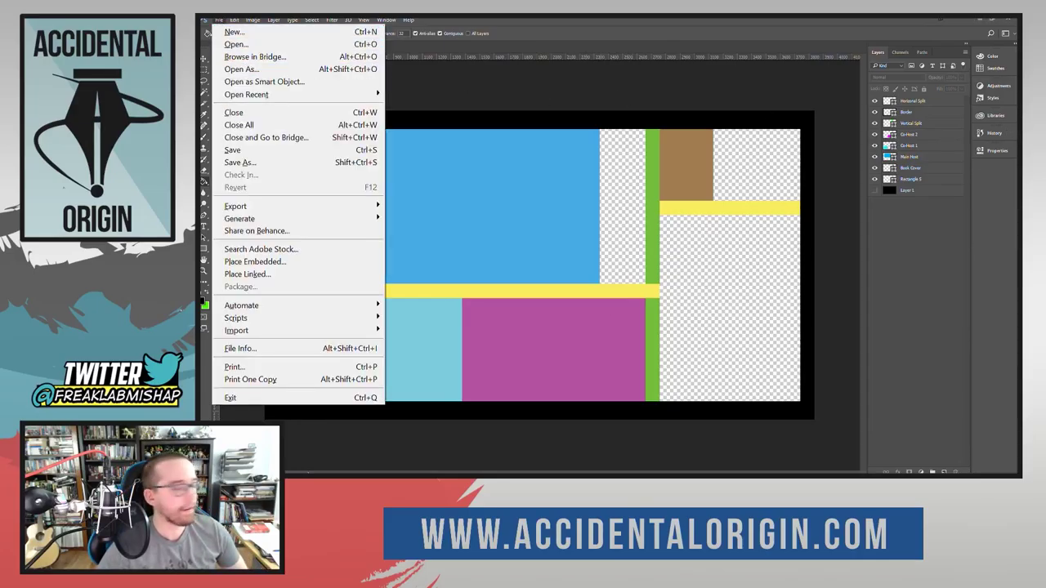
{"action": "key", "text": "Escape"}
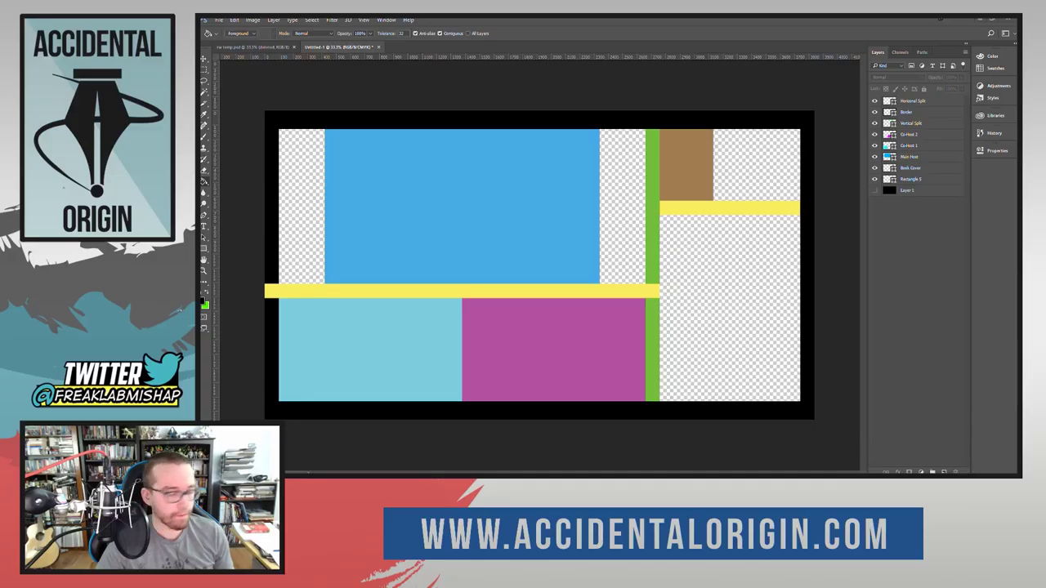
{"action": "left_click_drag", "start_coordinate": [926, 462], "coordinate": [711, 318]}
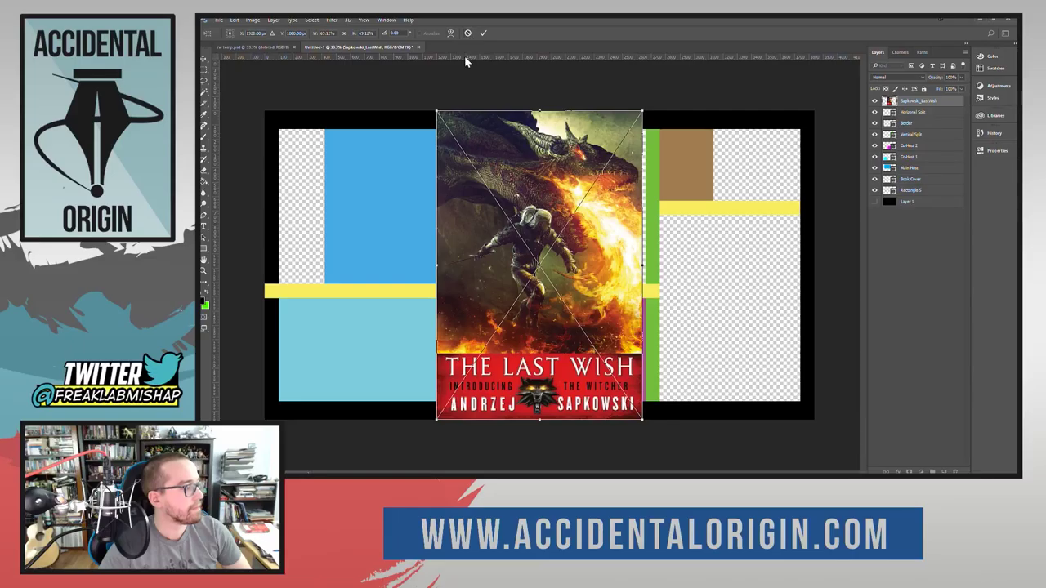
{"action": "left_click_drag", "start_coordinate": [580, 262], "coordinate": [702, 273]}
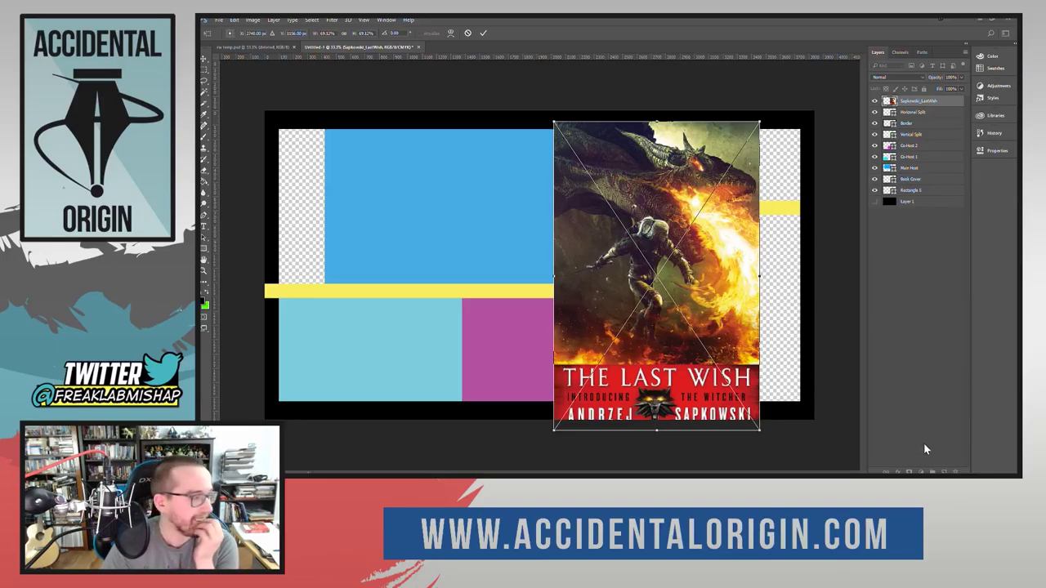
{"action": "left_click_drag", "start_coordinate": [687, 229], "coordinate": [793, 237]}
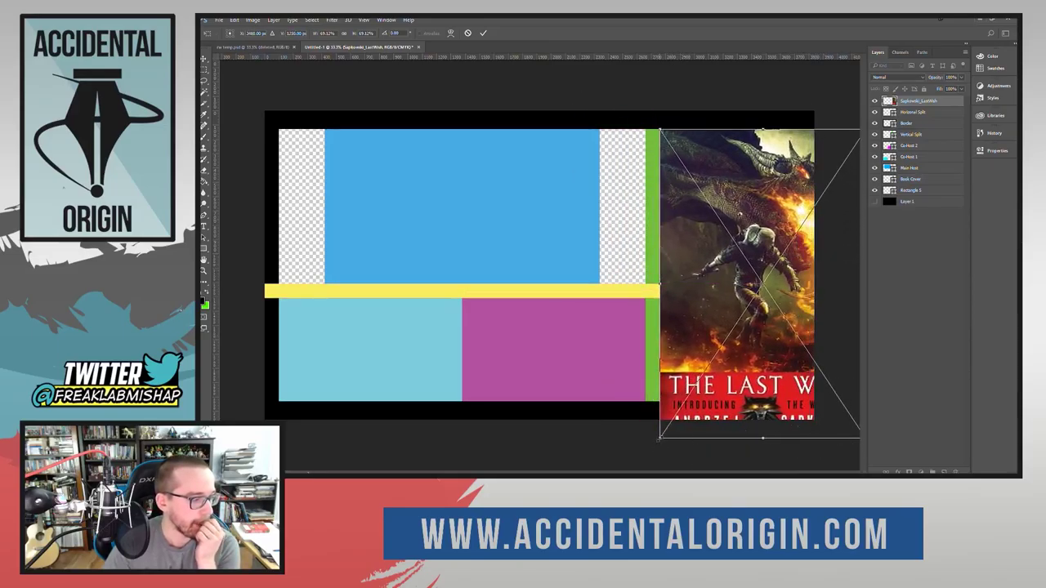
Step: Try to scale The Last Wish cover down to fit the brown book cover placeholder
{"action": "left_click_drag", "start_coordinate": [660, 437], "coordinate": [761, 334]}
{"action": "left_click_drag", "start_coordinate": [826, 306], "coordinate": [724, 306]}
{"action": "left_click_drag", "start_coordinate": [764, 334], "coordinate": [728, 222]}
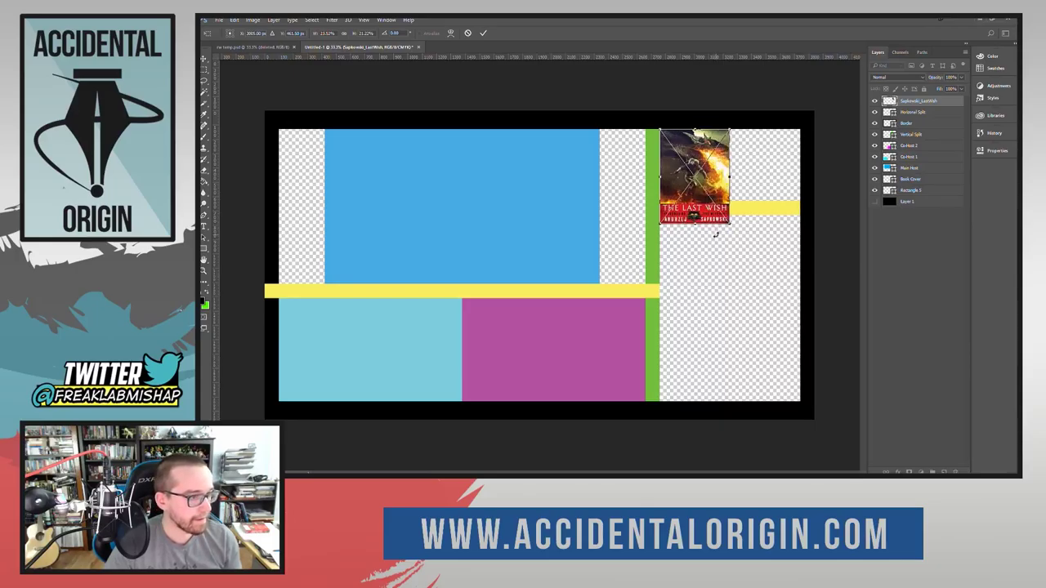
{"action": "key", "text": "ctrl+z"}
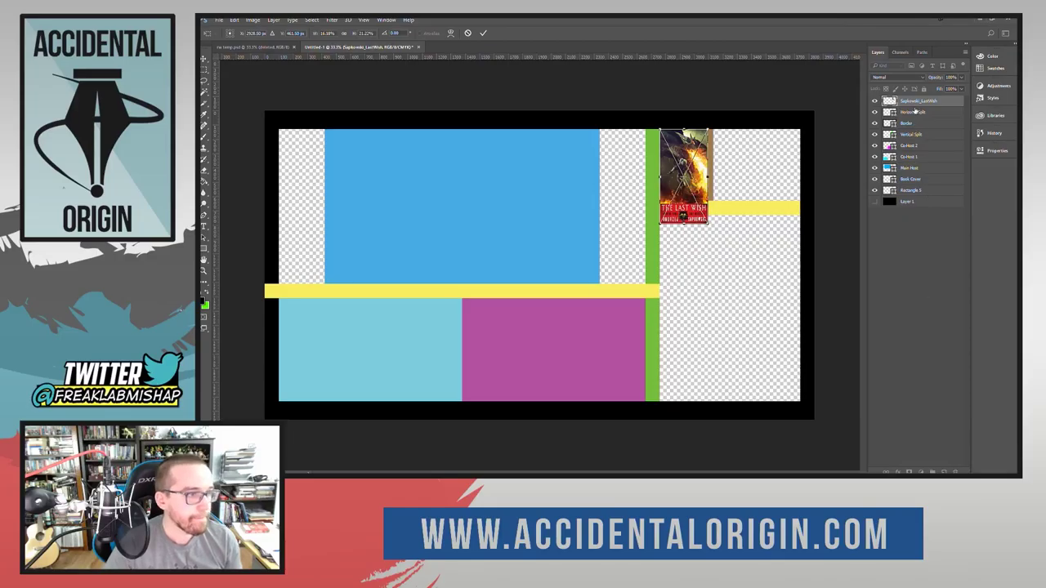
{"action": "left_click", "coordinate": [993, 132]}
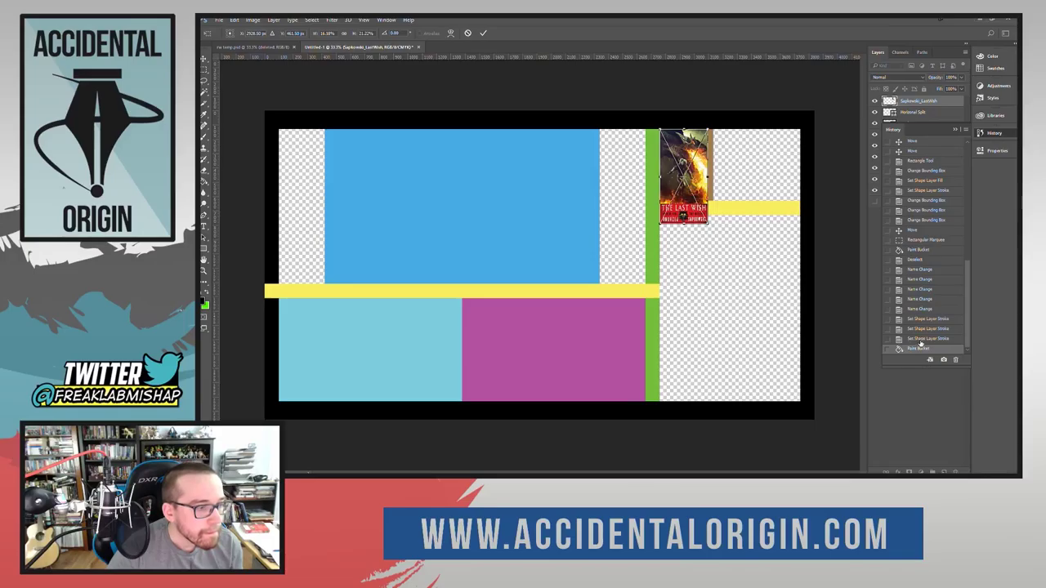
{"action": "left_click", "coordinate": [979, 133]}
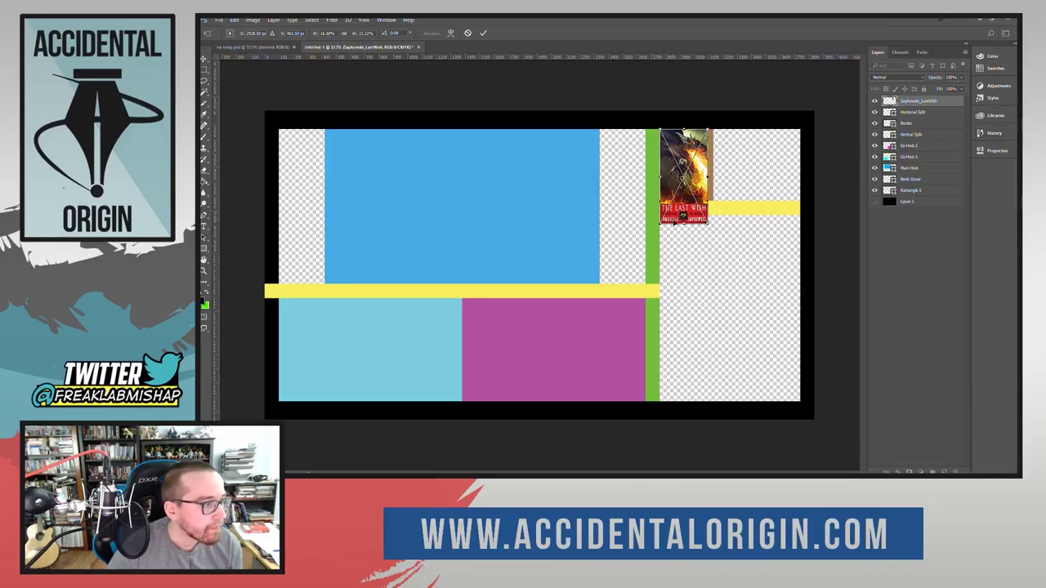
{"action": "left_click_drag", "start_coordinate": [684, 176], "coordinate": [729, 227]}
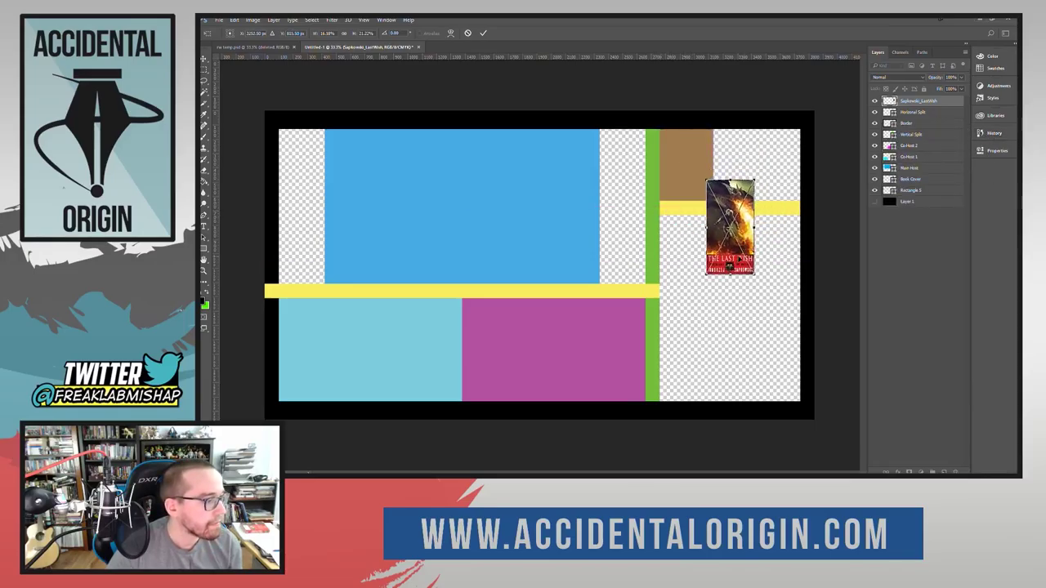
Step: Reset the cover image's width and height scale to 100%
{"action": "double_click", "coordinate": [327, 33]}
{"action": "type", "text": "100"}
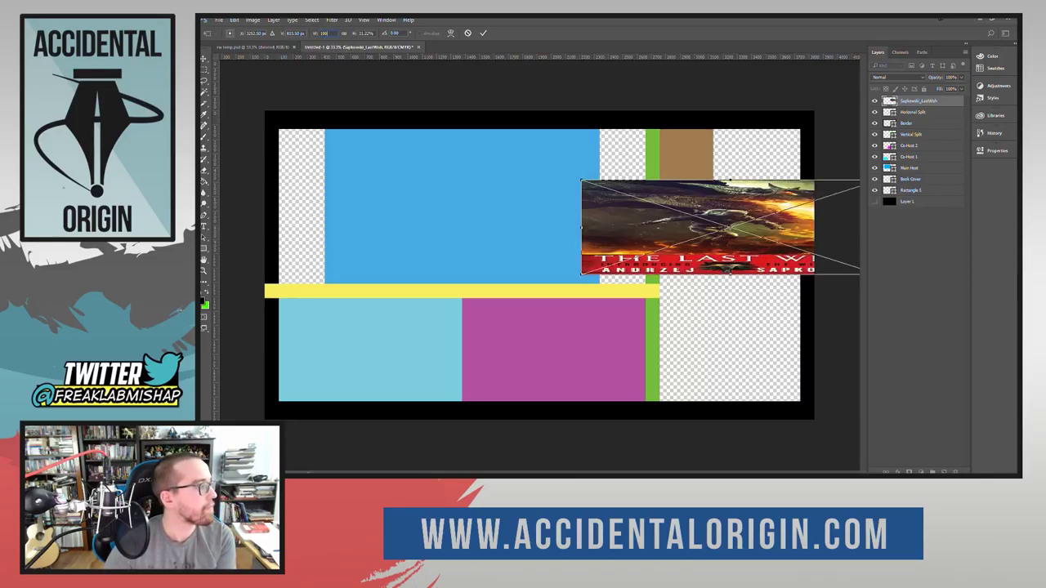
{"action": "double_click", "coordinate": [365, 32]}
{"action": "type", "text": "100"}
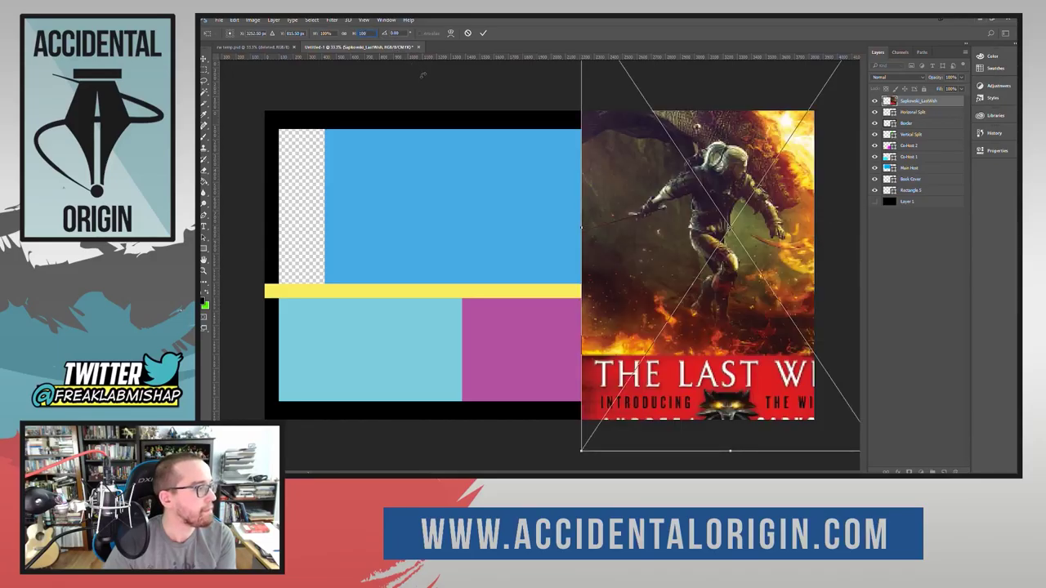
{"action": "key", "text": "Return"}
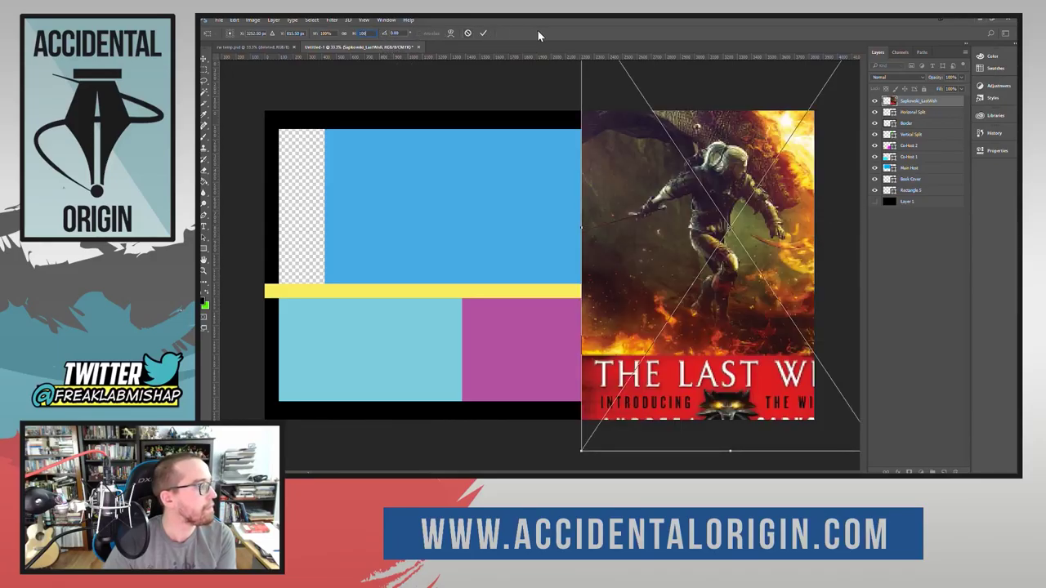
Step: Scale the cover image proportionally to about 16% and centre it over the brown book cover placeholder
{"action": "left_click_drag", "start_coordinate": [635, 227], "coordinate": [562, 231]}
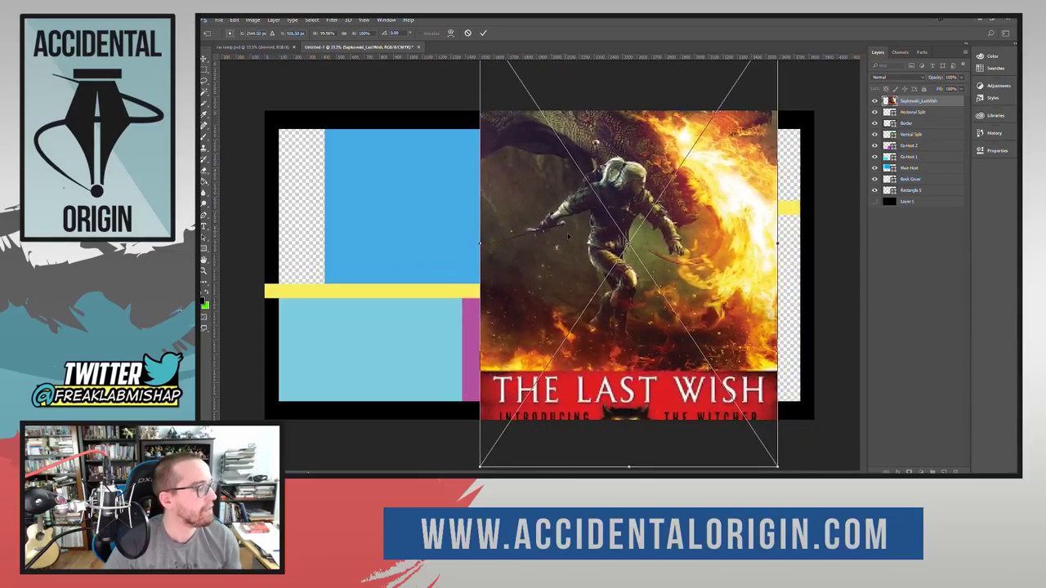
{"action": "left_click_drag", "start_coordinate": [777, 467], "coordinate": [532, 239]}
{"action": "left_click_drag", "start_coordinate": [581, 174], "coordinate": [777, 219]}
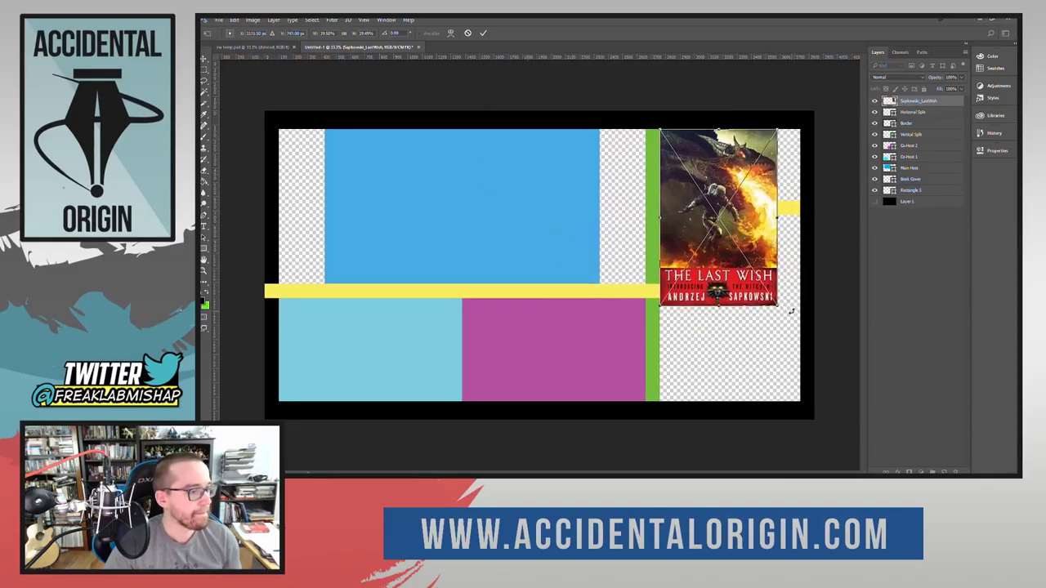
{"action": "left_click_drag", "start_coordinate": [777, 305], "coordinate": [709, 200]}
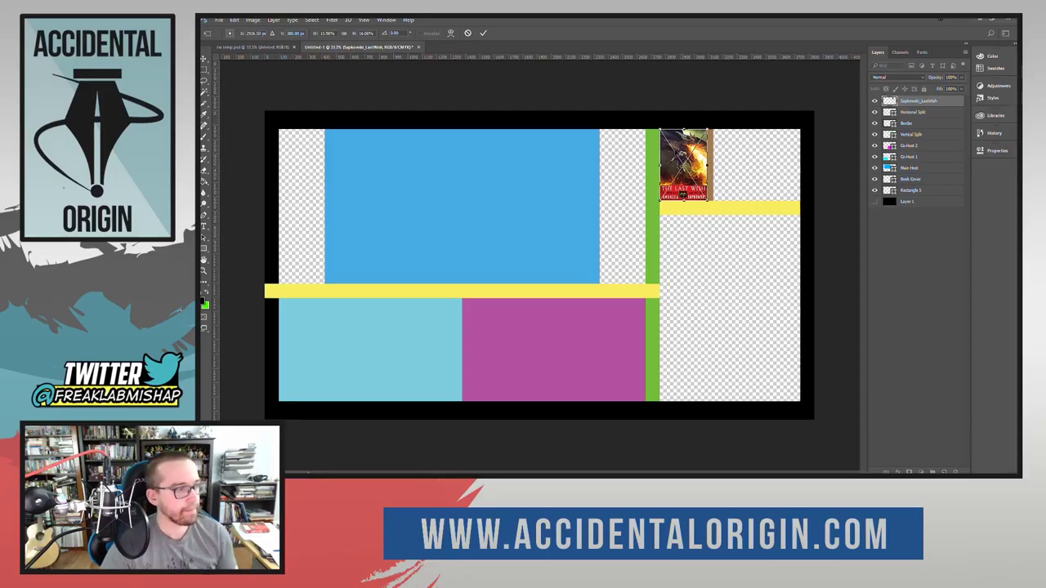
{"action": "left_click", "coordinate": [483, 33]}
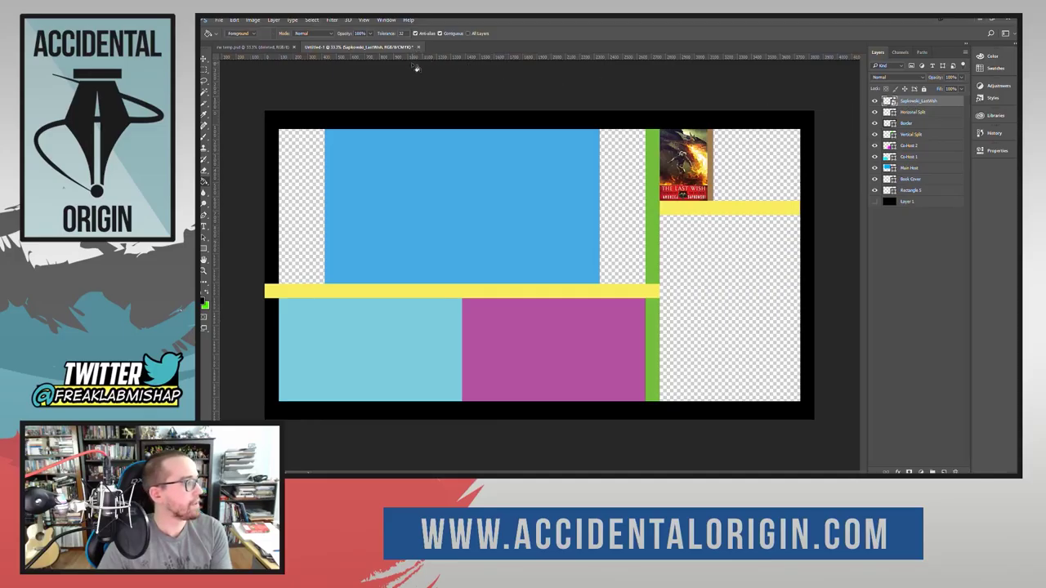
{"action": "left_click", "coordinate": [205, 59]}
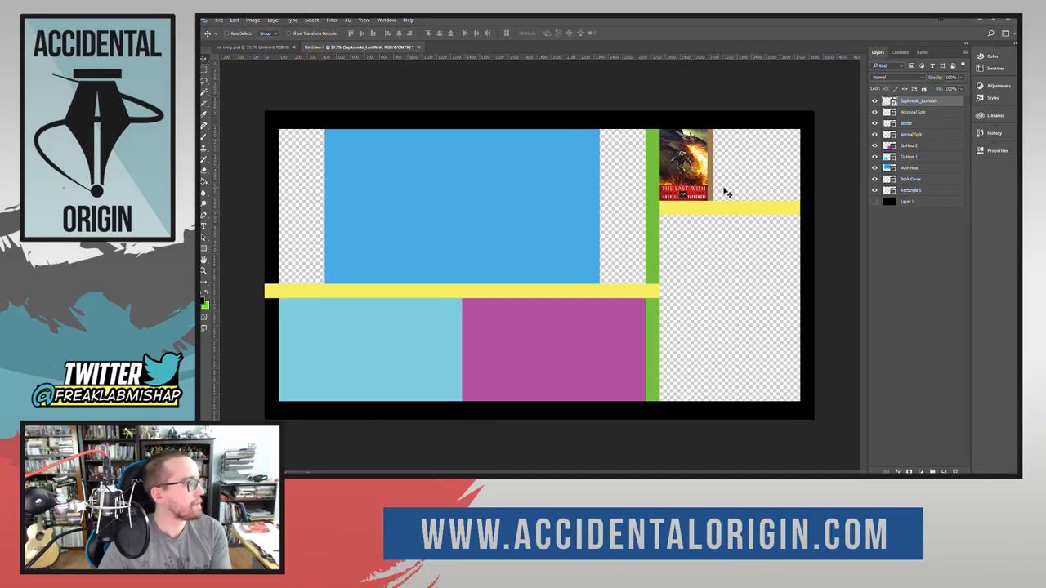
{"action": "left_click_drag", "start_coordinate": [690, 186], "coordinate": [686, 194]}
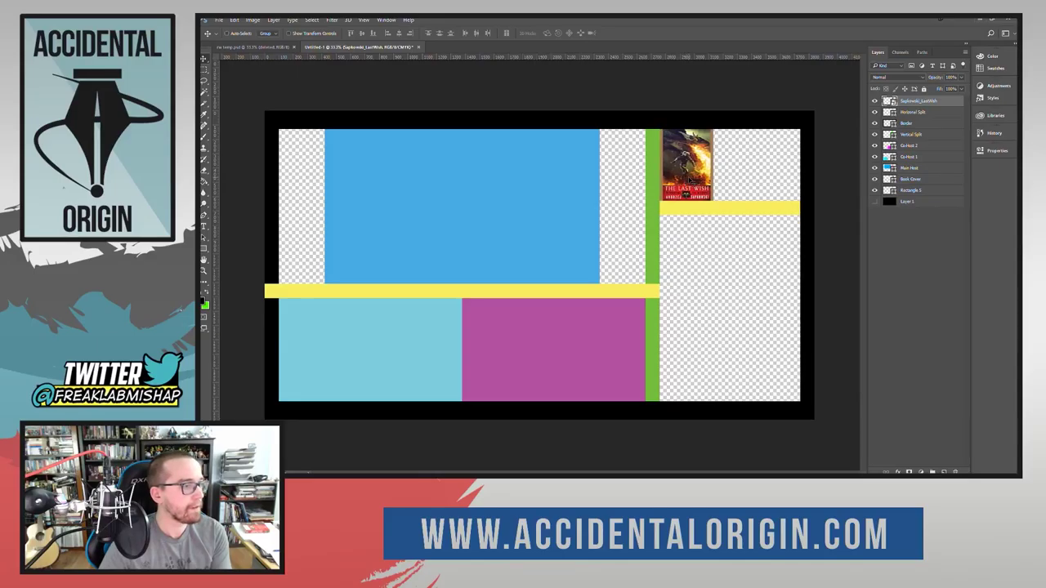
{"action": "key", "text": "ctrl+t"}
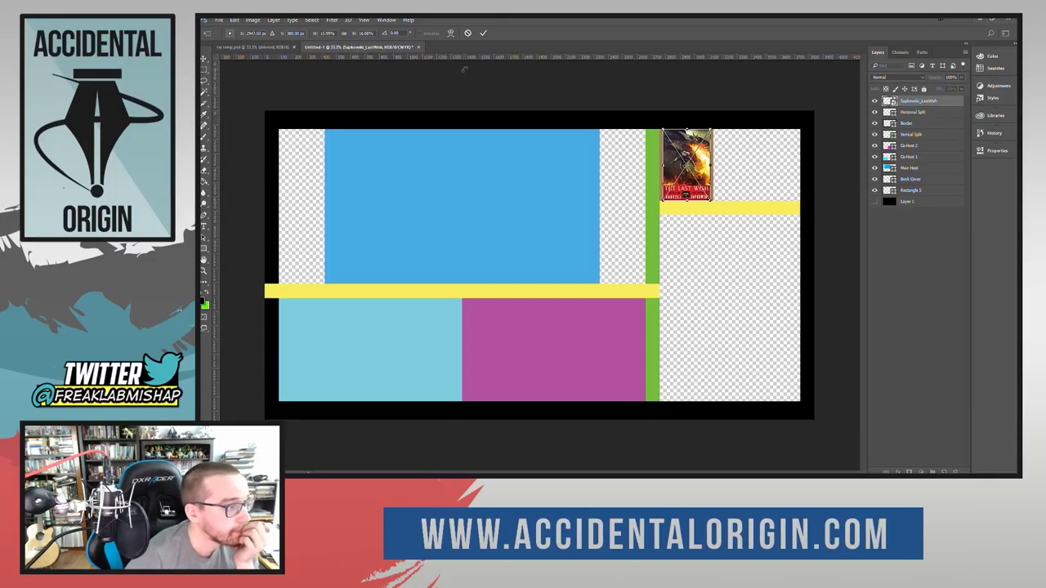
{"action": "left_click", "coordinate": [307, 33]}
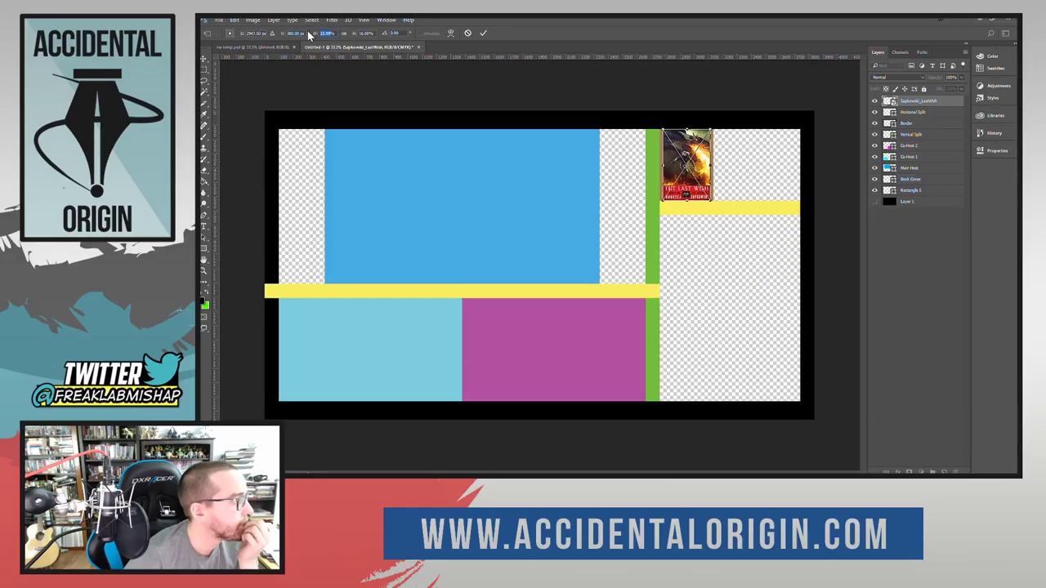
{"action": "type", "text": "100"}
{"action": "key", "text": "Return"}
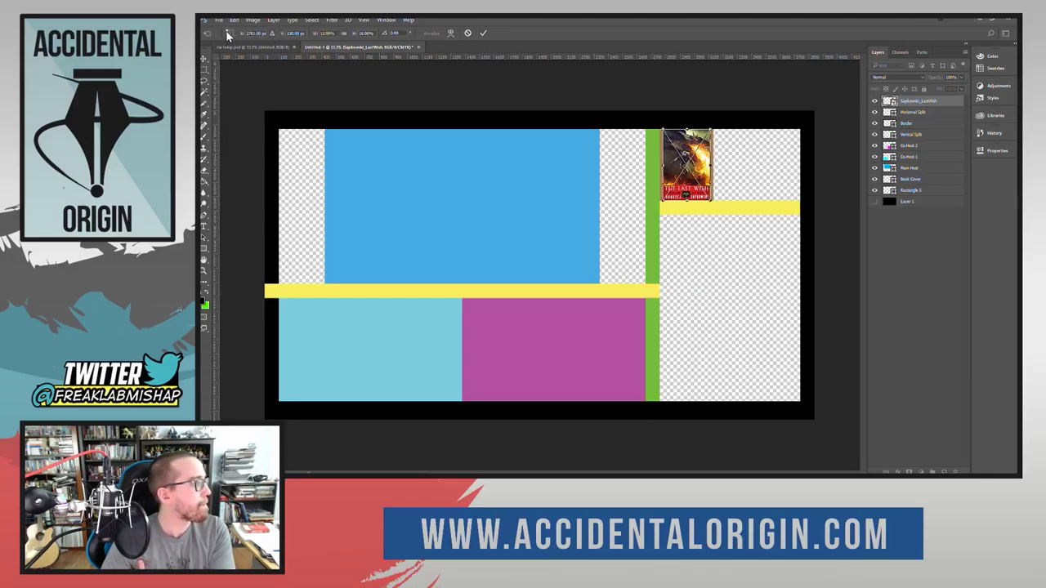
{"action": "left_click", "coordinate": [482, 32]}
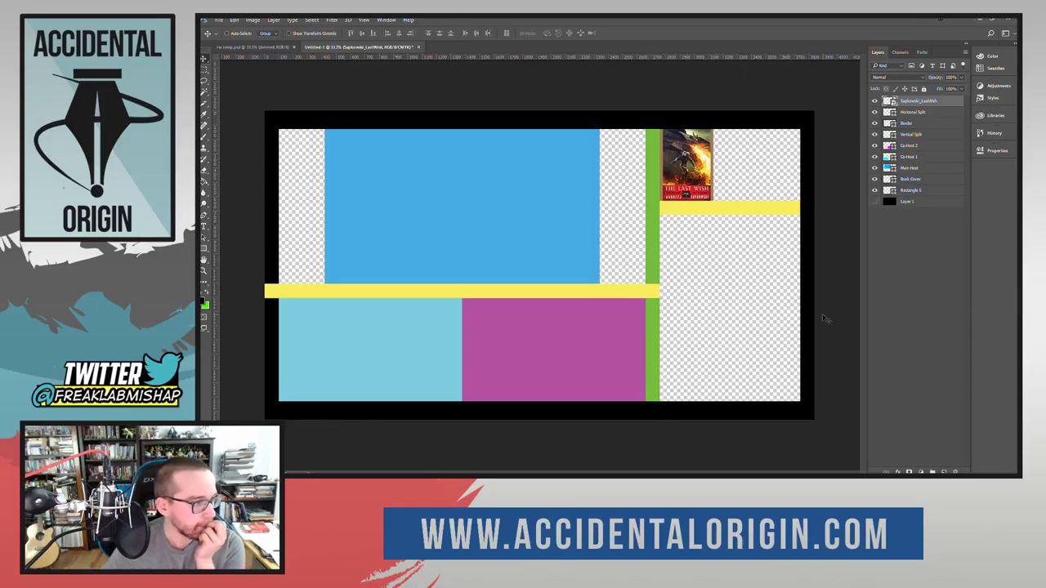
Step: Toggle the visibility of the black Layer 1 to compare the layout with and without the background
{"action": "left_click", "coordinate": [875, 202]}
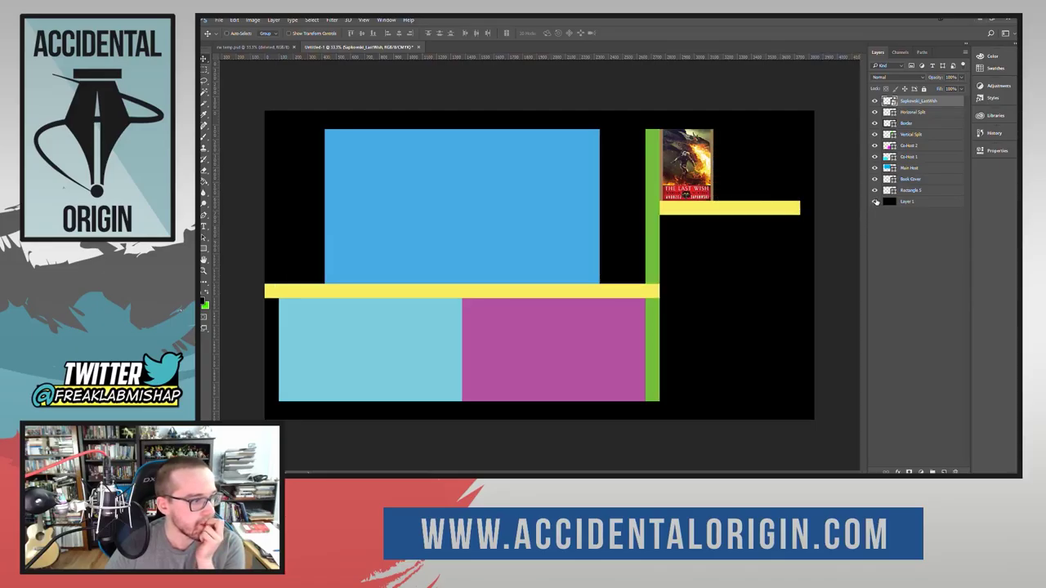
{"action": "left_click", "coordinate": [875, 202]}
{"action": "left_click", "coordinate": [875, 201]}
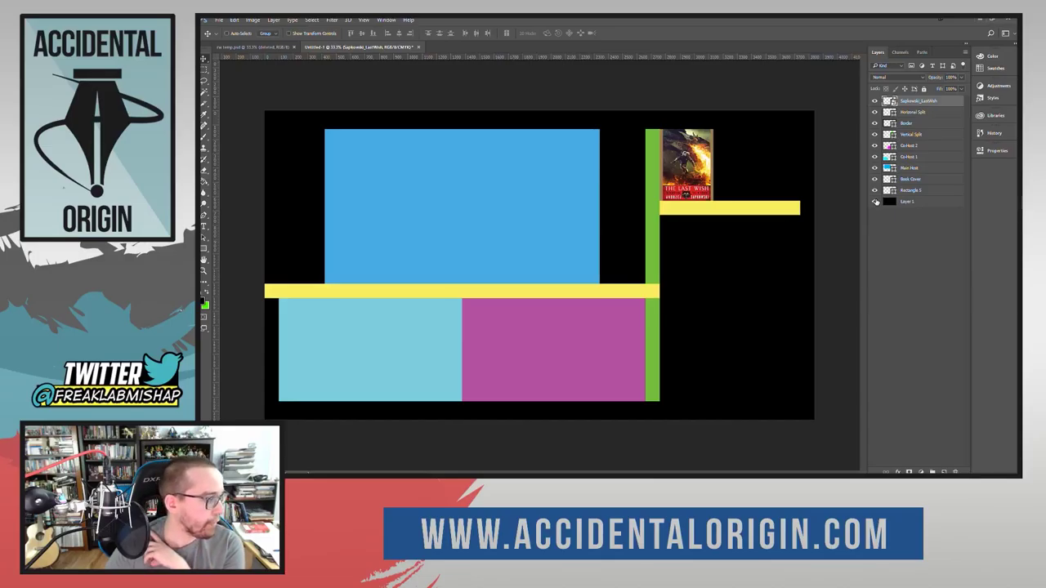
{"action": "left_click", "coordinate": [875, 202]}
{"action": "left_click", "coordinate": [875, 202]}
{"action": "left_click", "coordinate": [875, 202]}
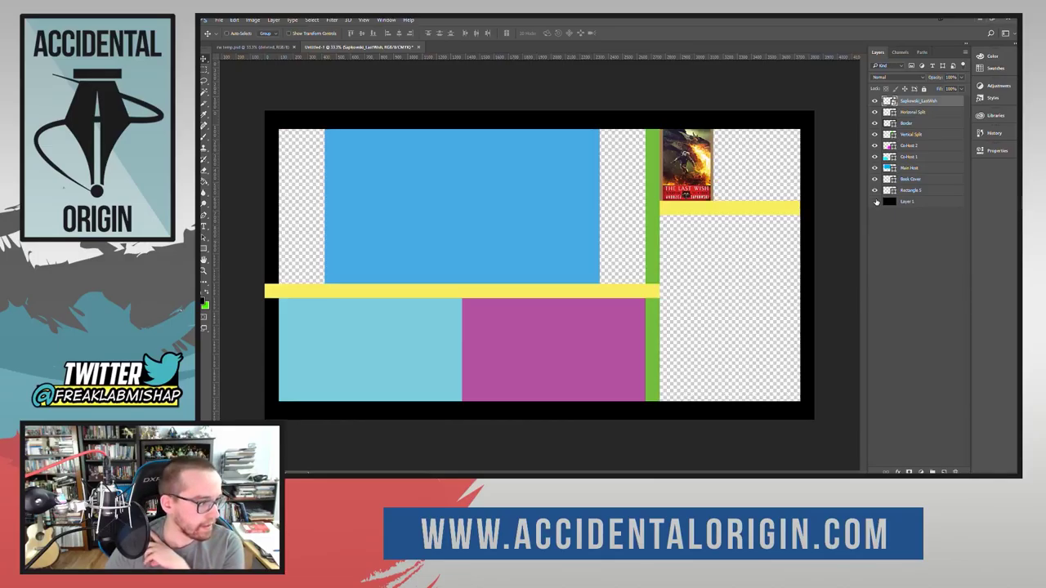
{"action": "left_click", "coordinate": [875, 201]}
{"action": "left_click", "coordinate": [875, 202]}
{"action": "left_click", "coordinate": [875, 202]}
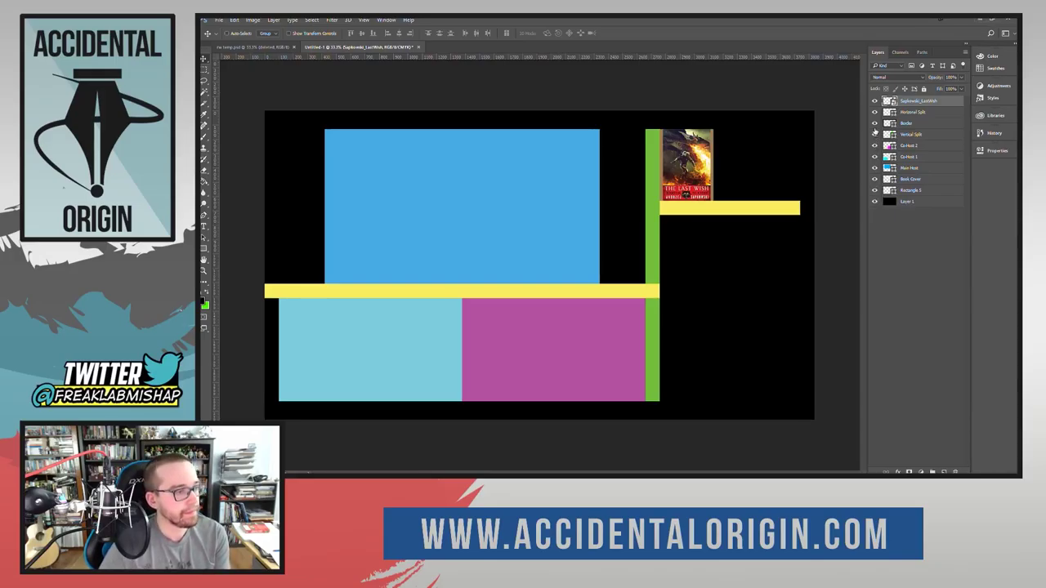
Step: Toggle the Border layer against the black background to check its contrast, then hide Layer 1 again
{"action": "left_click", "coordinate": [875, 123]}
{"action": "left_click", "coordinate": [875, 125]}
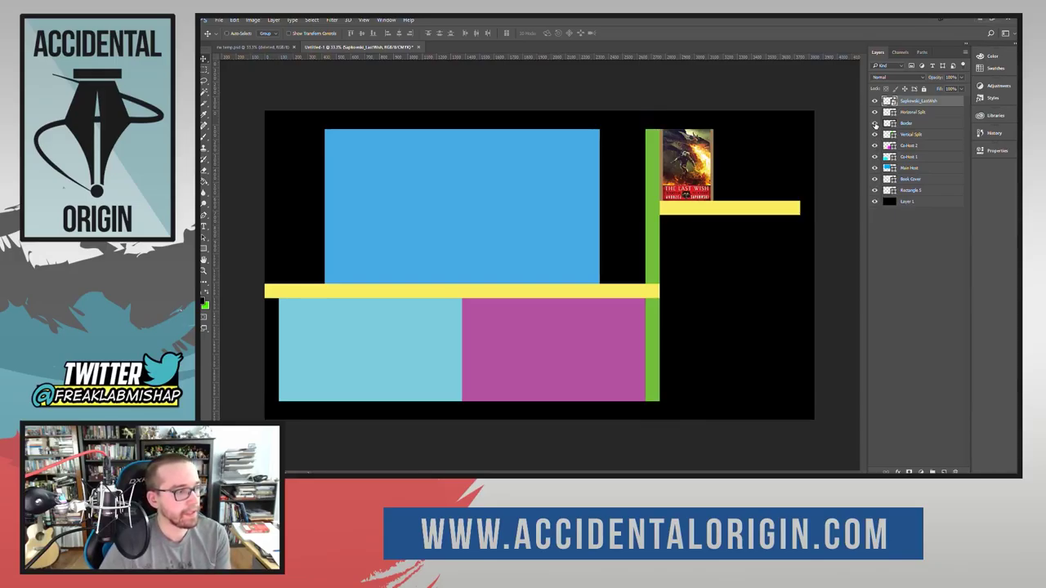
{"action": "left_click", "coordinate": [875, 124]}
{"action": "left_click", "coordinate": [875, 123]}
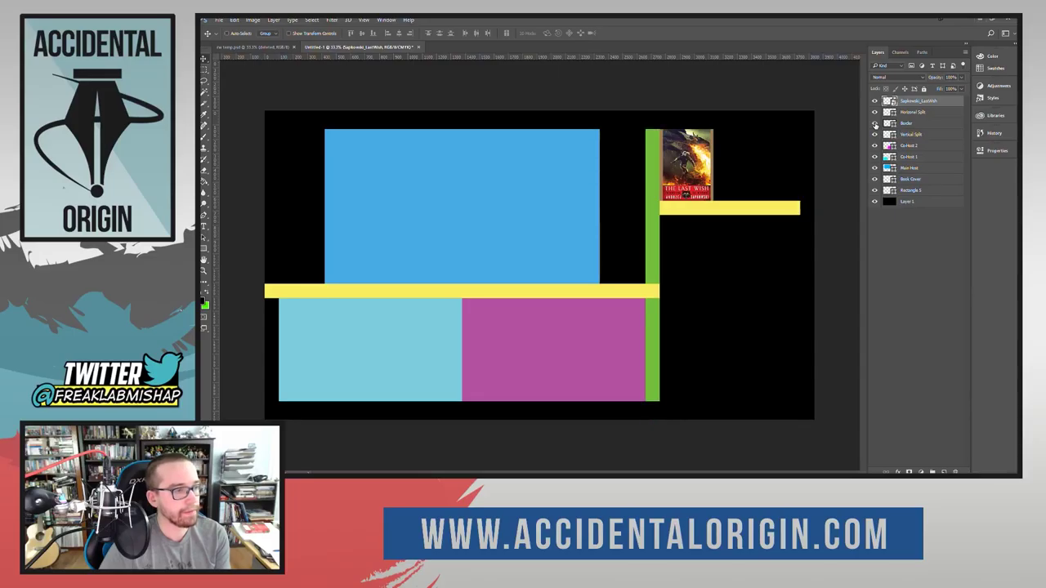
{"action": "left_click", "coordinate": [875, 202]}
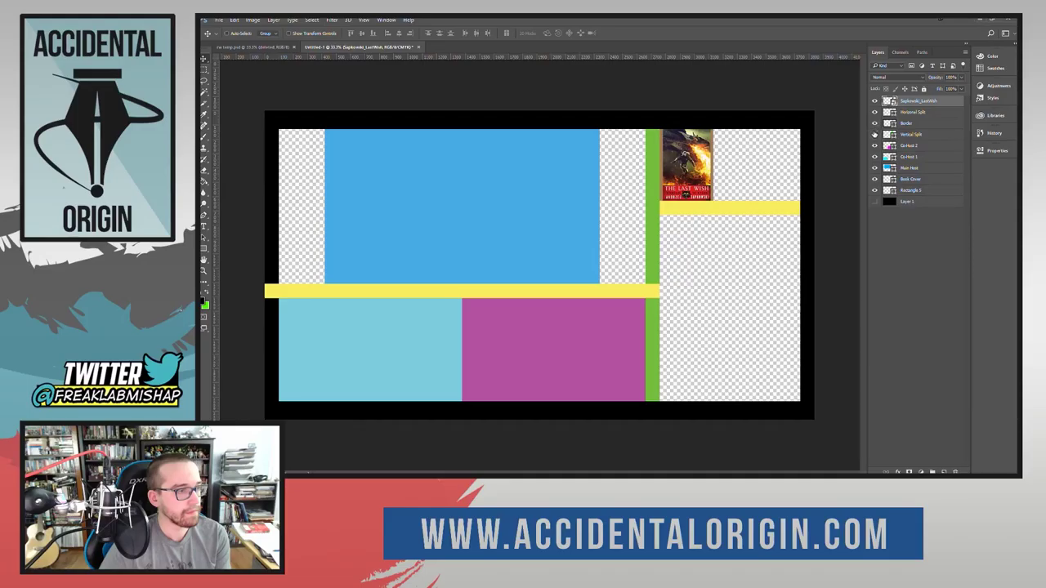
Step: Swap the foreground colour to green and open the stroke colour options of the Border layer's shape
{"action": "left_click", "coordinate": [204, 181]}
{"action": "left_click", "coordinate": [210, 295]}
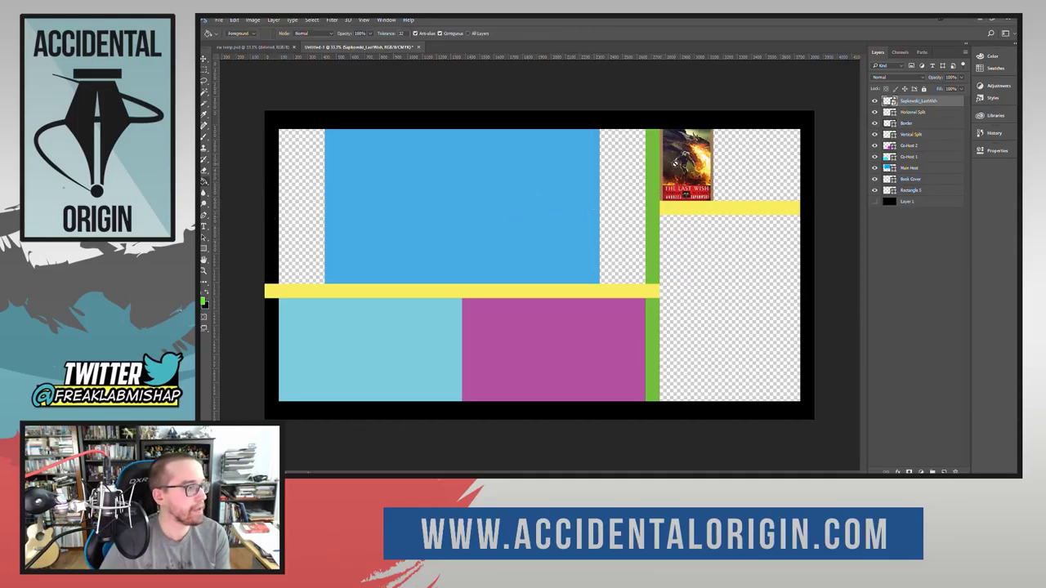
{"action": "left_click", "coordinate": [910, 124]}
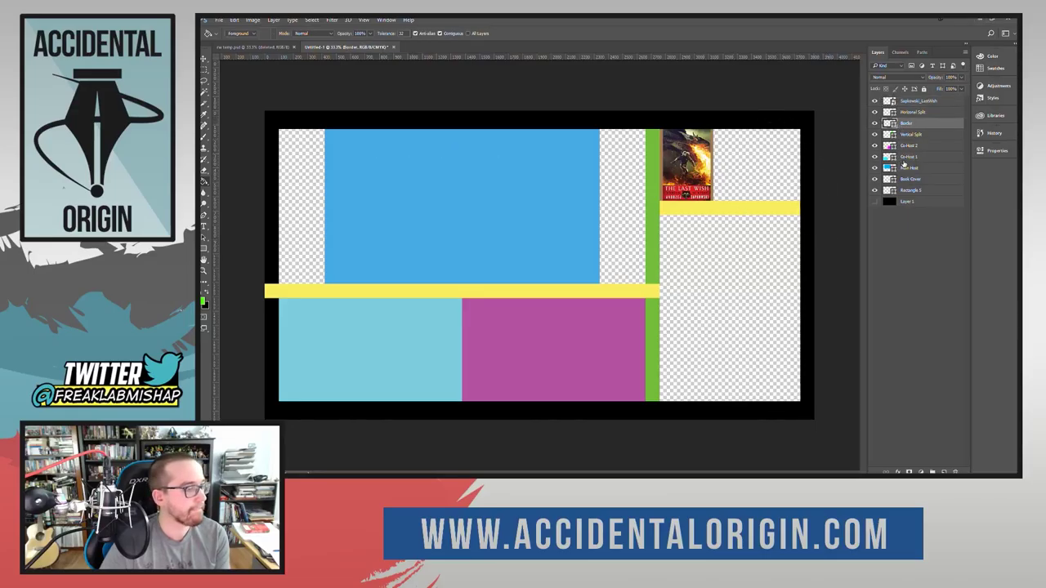
{"action": "left_click", "coordinate": [991, 151]}
{"action": "left_click", "coordinate": [872, 201]}
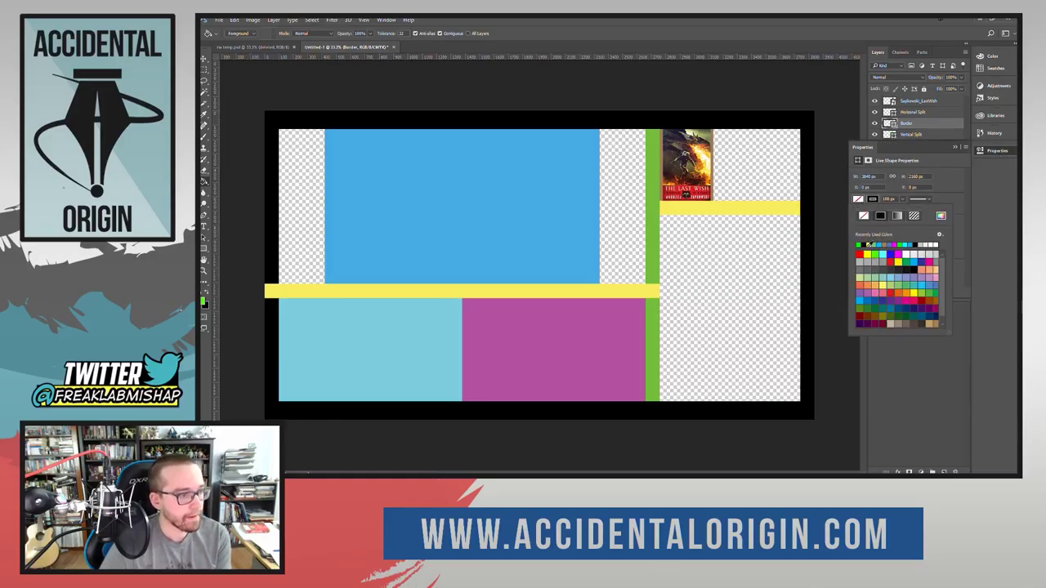
Step: Check the hex colour of the green "end of line." text in the rw temp document
{"action": "left_click", "coordinate": [268, 45]}
{"action": "left_click", "coordinate": [268, 45]}
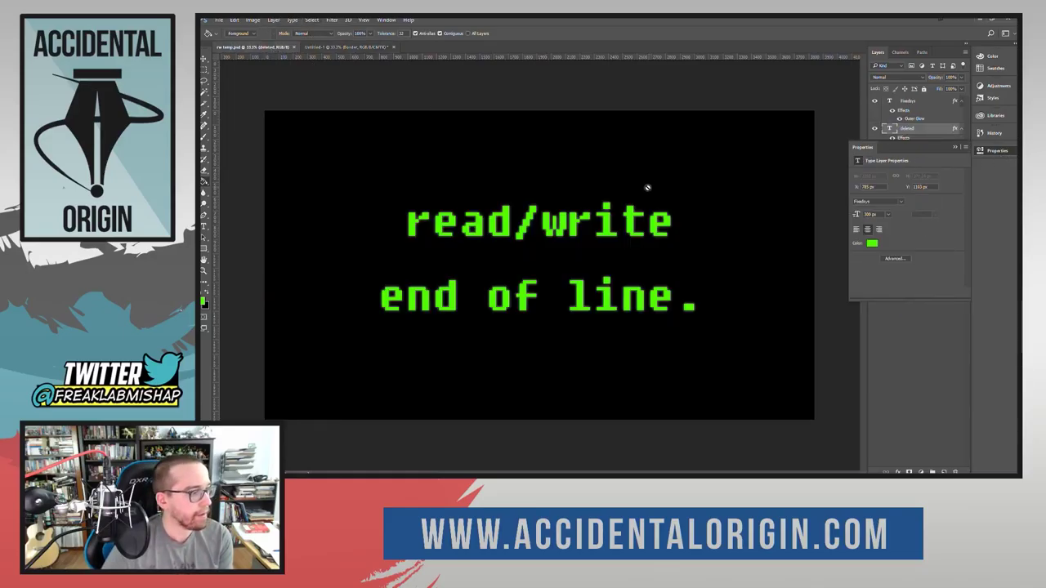
{"action": "left_click", "coordinate": [871, 243]}
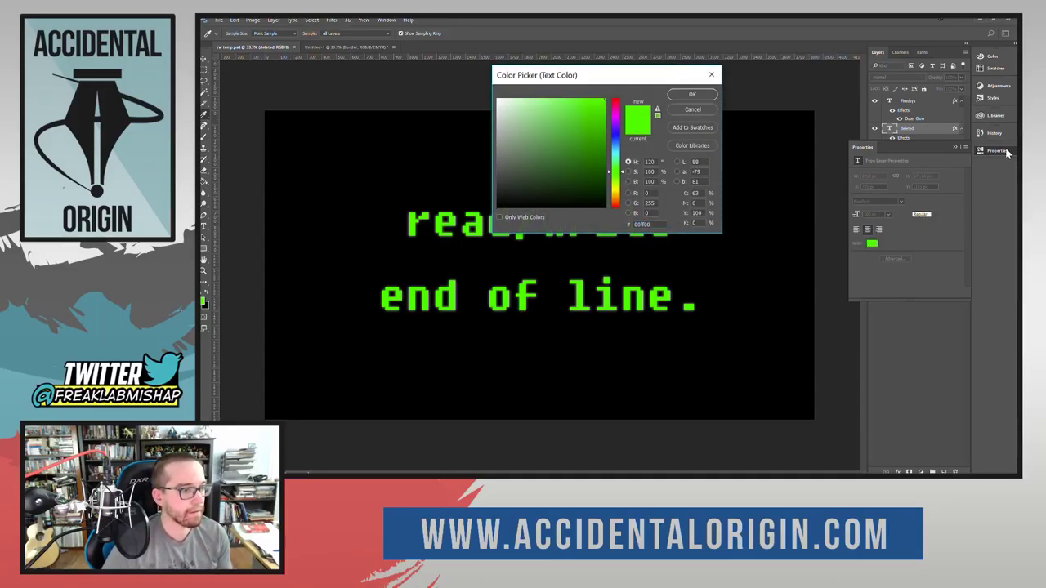
{"action": "left_click", "coordinate": [709, 78]}
Step: Set the stroke colour of the Border shape in the overlay layout to 00ff00
{"action": "left_click", "coordinate": [362, 46]}
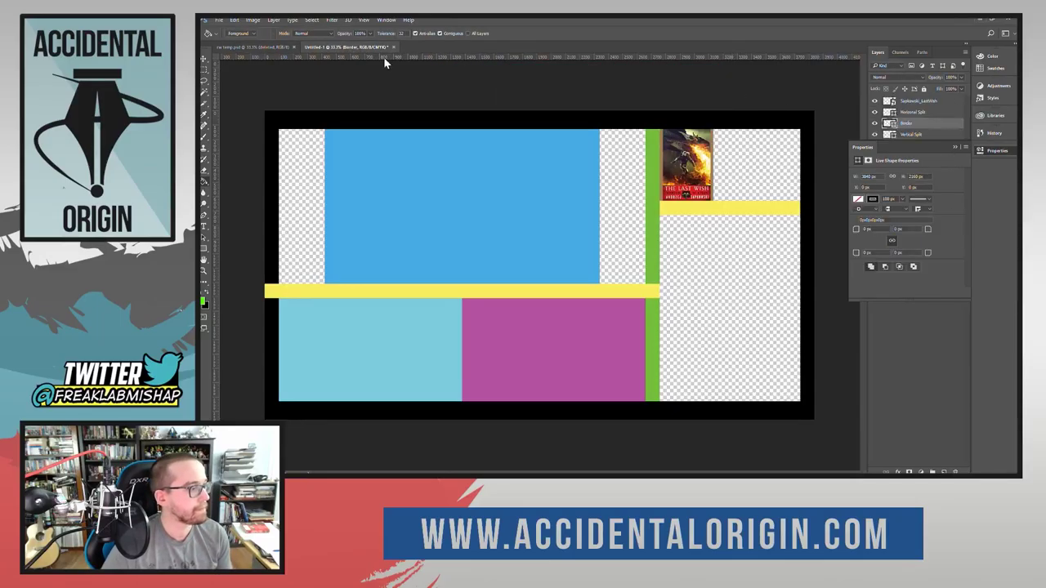
{"action": "left_click", "coordinate": [873, 200]}
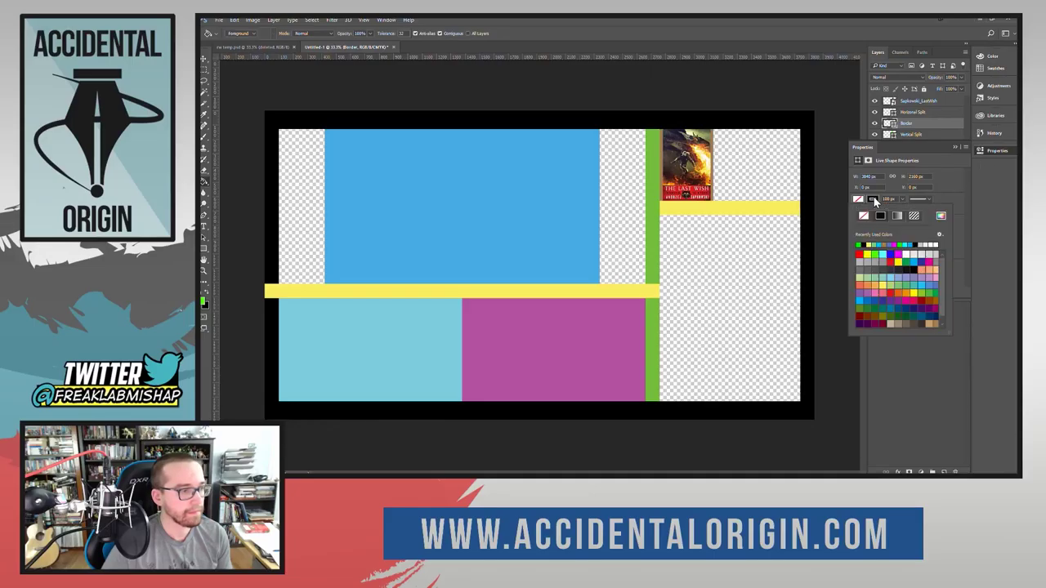
{"action": "left_click", "coordinate": [875, 199]}
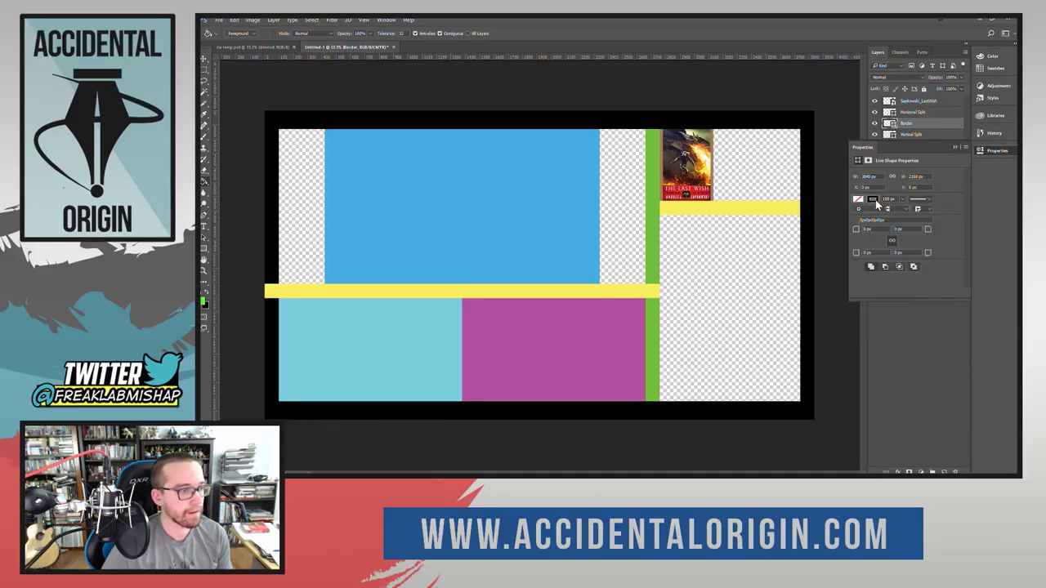
{"action": "left_click", "coordinate": [875, 199]}
{"action": "left_click", "coordinate": [940, 216]}
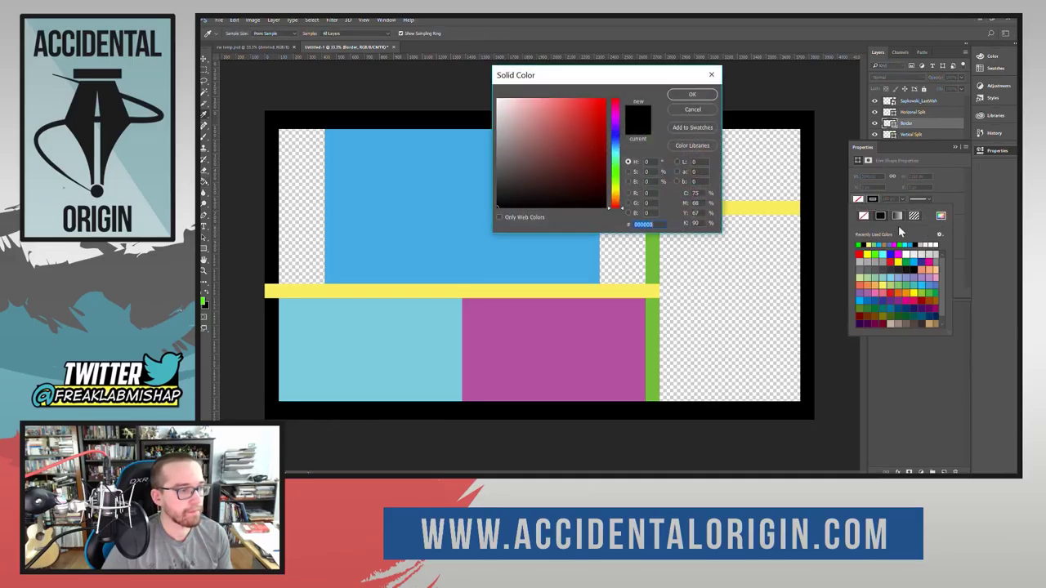
{"action": "type", "text": "00ff00"}
{"action": "left_click", "coordinate": [684, 95]}
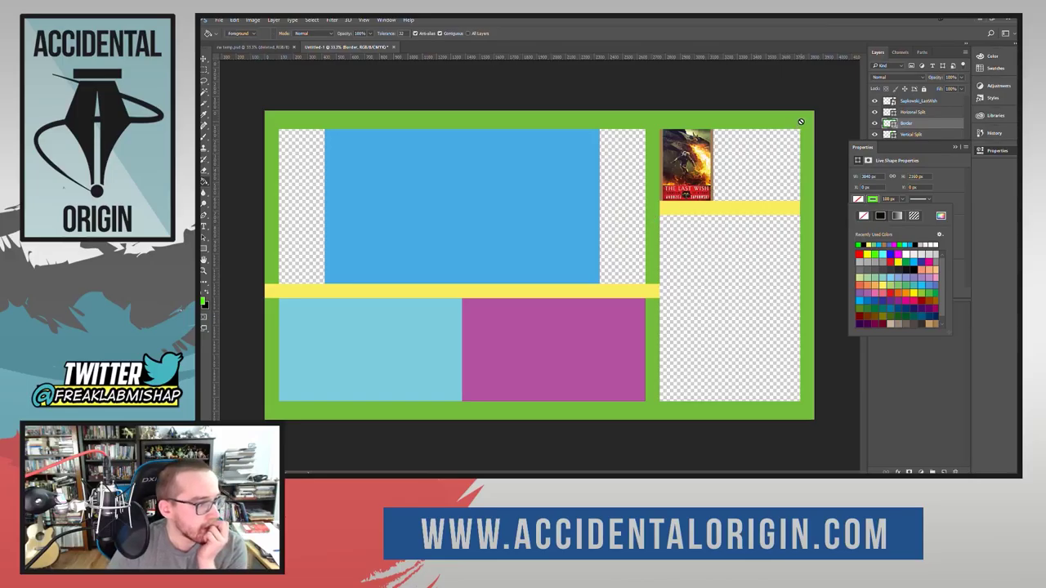
{"action": "left_click", "coordinate": [993, 152]}
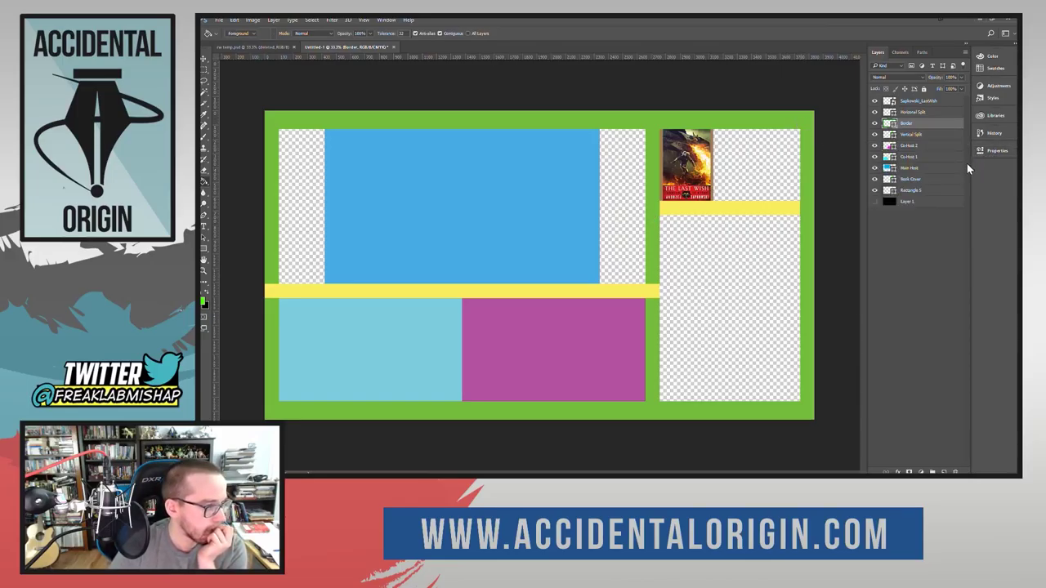
Step: Show the black Layer 1 behind the layout and compare the green border with the green text in the rw temp document
{"action": "left_click", "coordinate": [874, 202]}
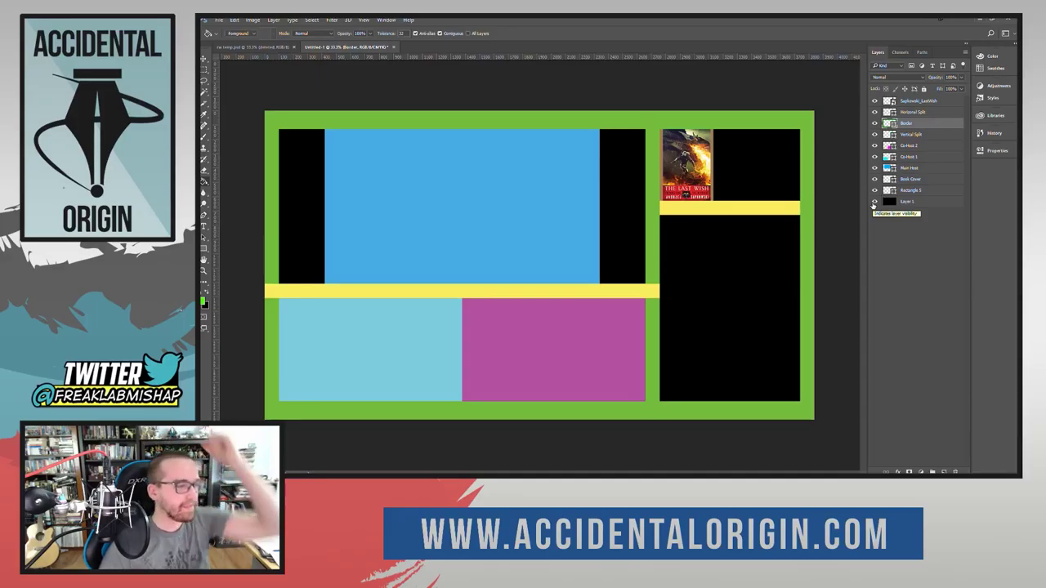
{"action": "left_click", "coordinate": [274, 49]}
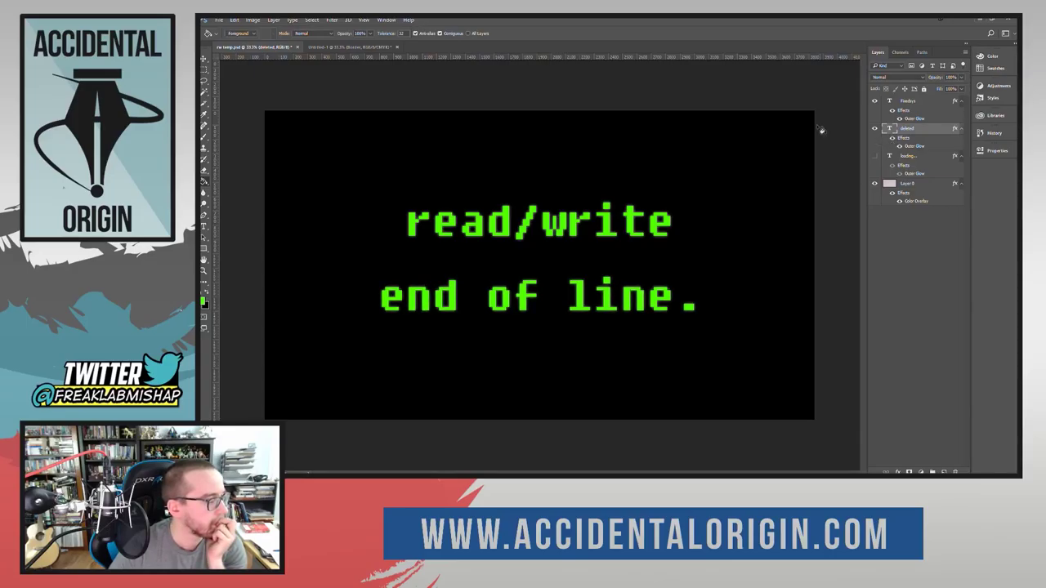
{"action": "left_click", "coordinate": [364, 46]}
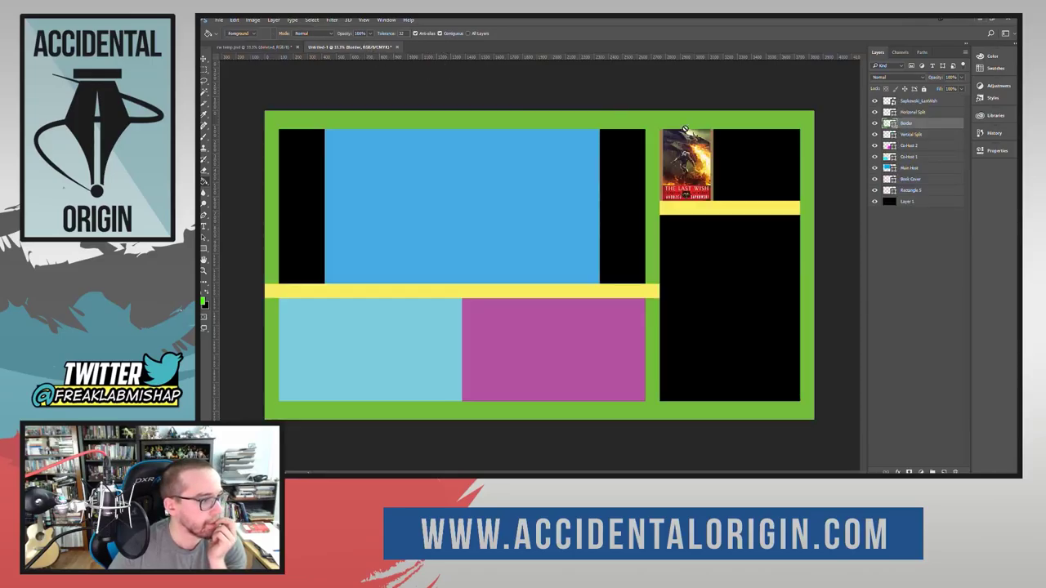
{"action": "left_click", "coordinate": [263, 48]}
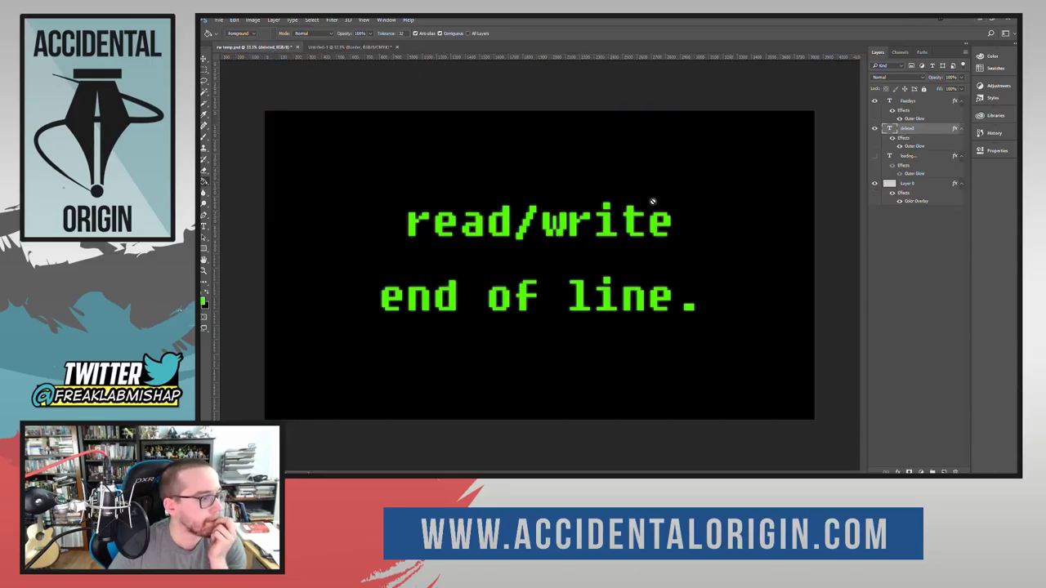
{"action": "left_click", "coordinate": [875, 156]}
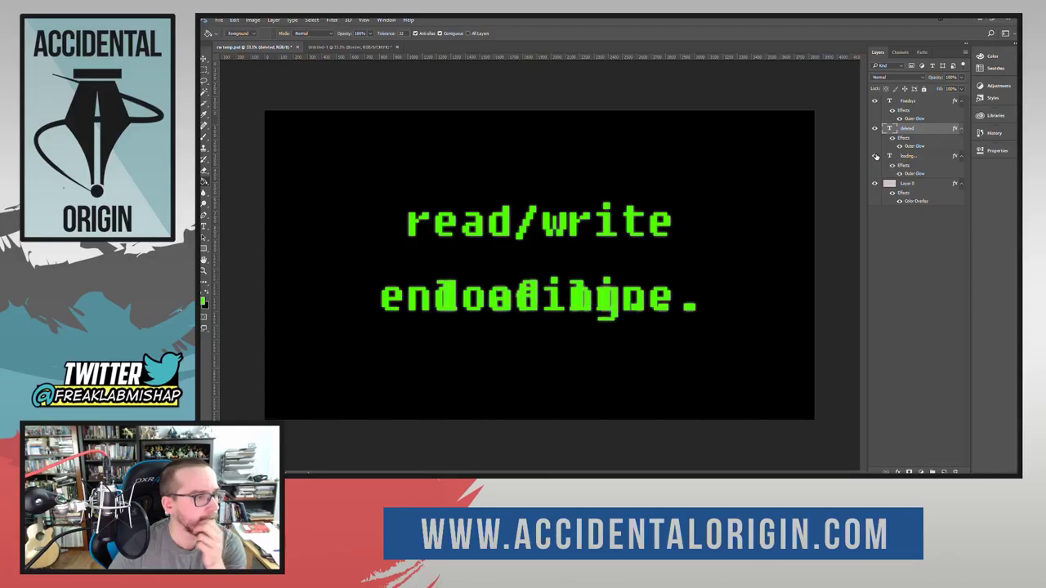
{"action": "left_click", "coordinate": [875, 156]}
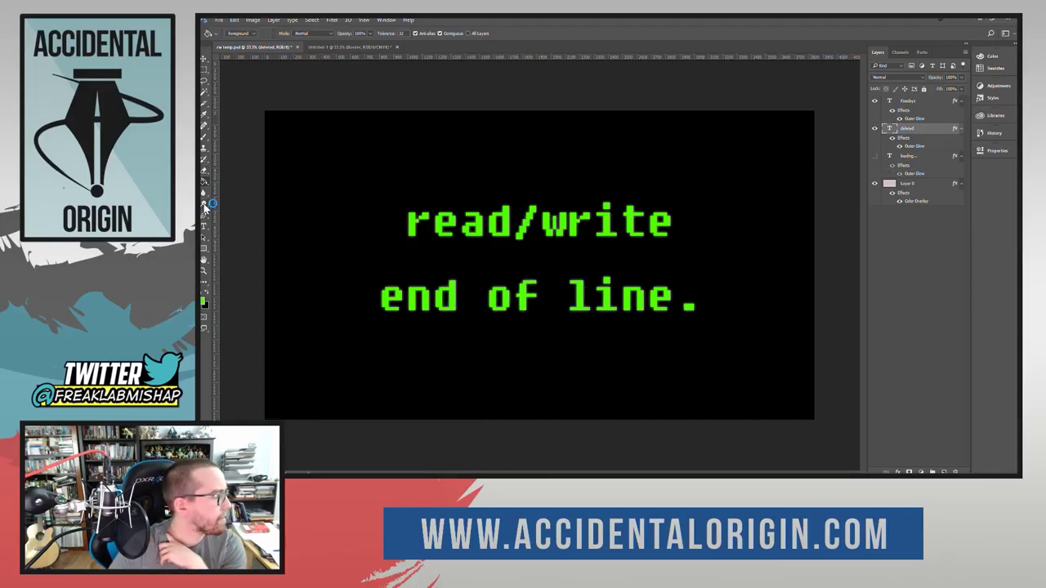
Step: Sample the green of the text with the Eyedropper and check its value in the foreground colour picker
{"action": "left_click", "coordinate": [205, 124]}
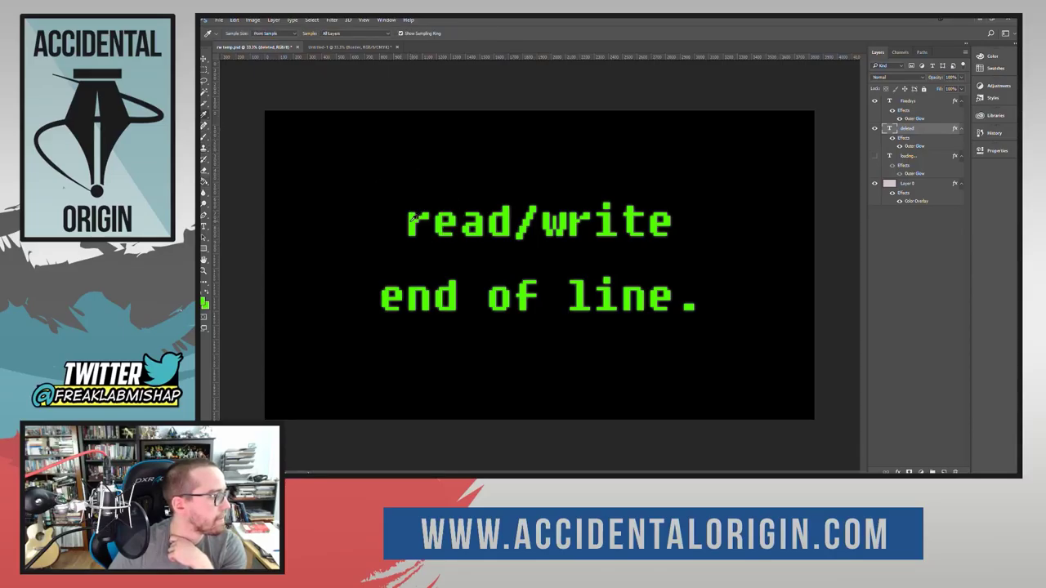
{"action": "left_click", "coordinate": [205, 303]}
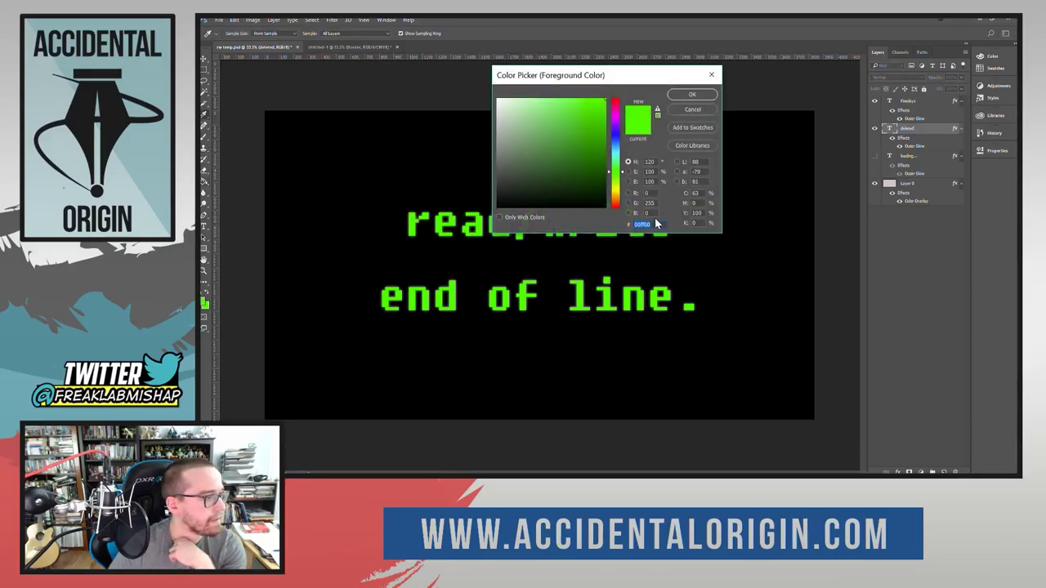
{"action": "left_click", "coordinate": [693, 110]}
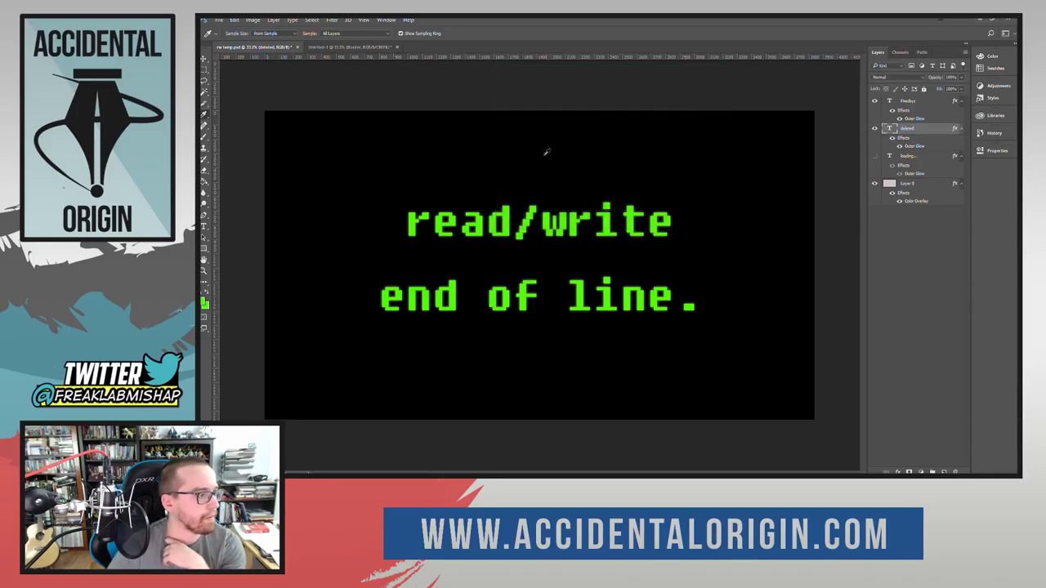
{"action": "left_click", "coordinate": [205, 302]}
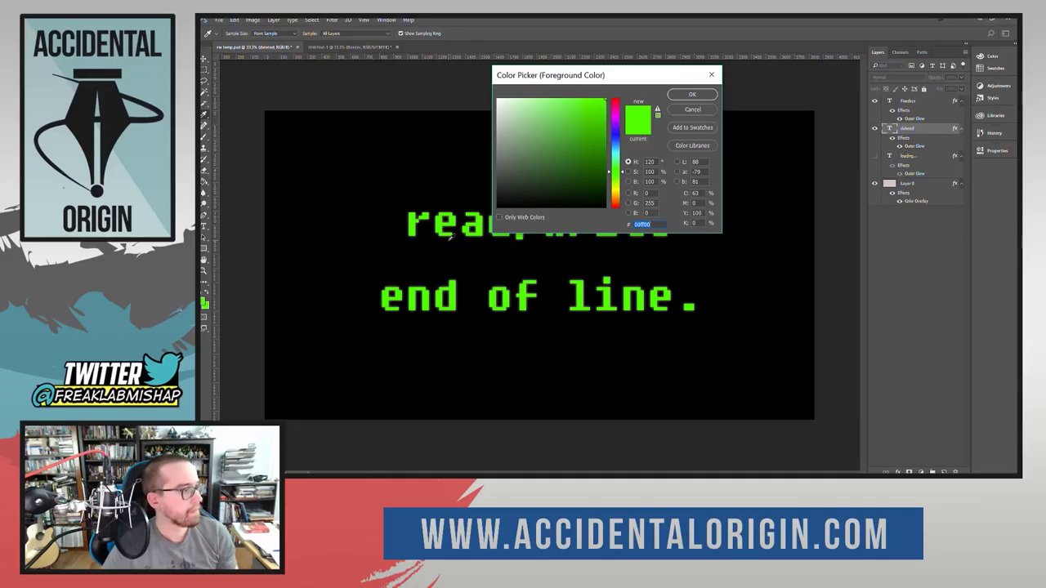
{"action": "type", "text": "x"}
{"action": "left_click", "coordinate": [686, 112]}
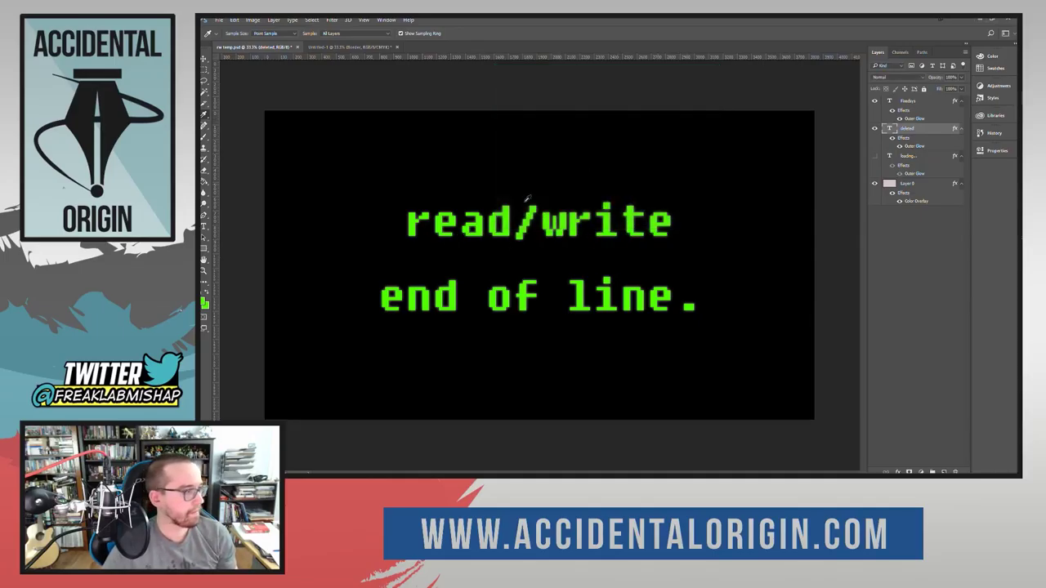
{"action": "left_click", "coordinate": [205, 300]}
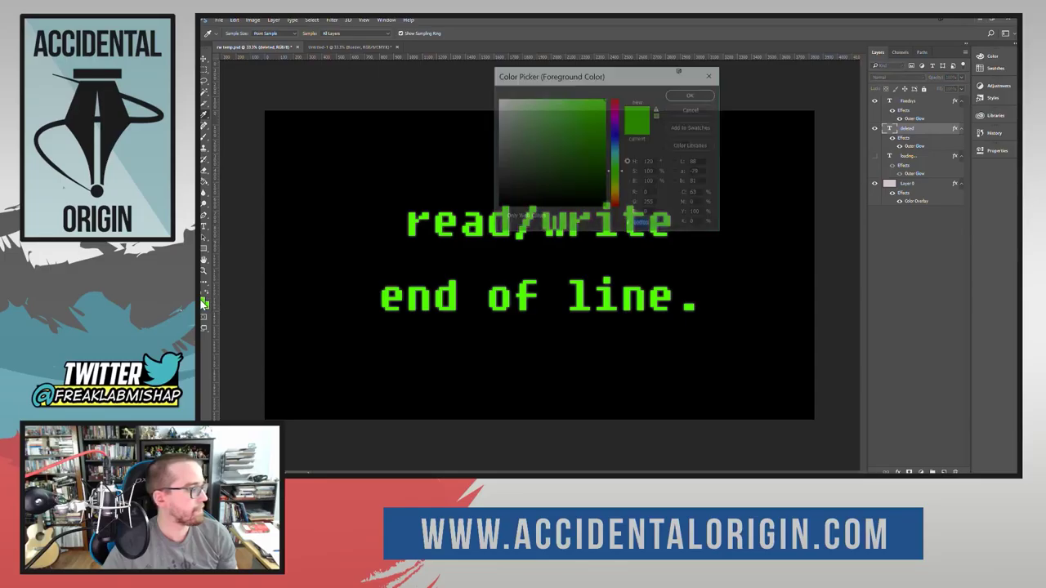
{"action": "left_click", "coordinate": [600, 79]}
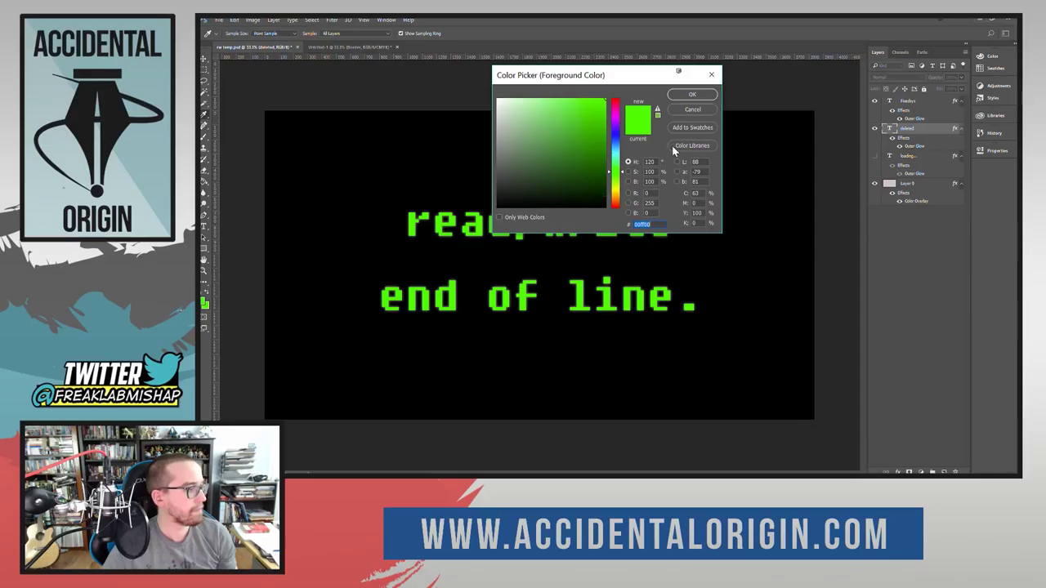
{"action": "left_click", "coordinate": [681, 114]}
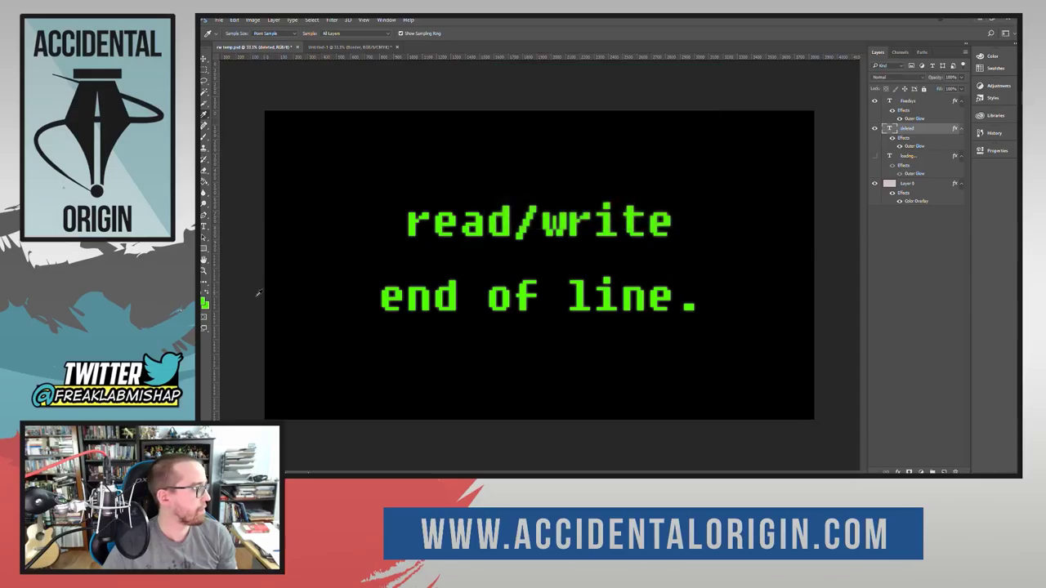
Step: Reset the foreground and background colours to white and black, and try sampling the "end of line." green within the foreground colour picker
{"action": "key", "text": "d"}
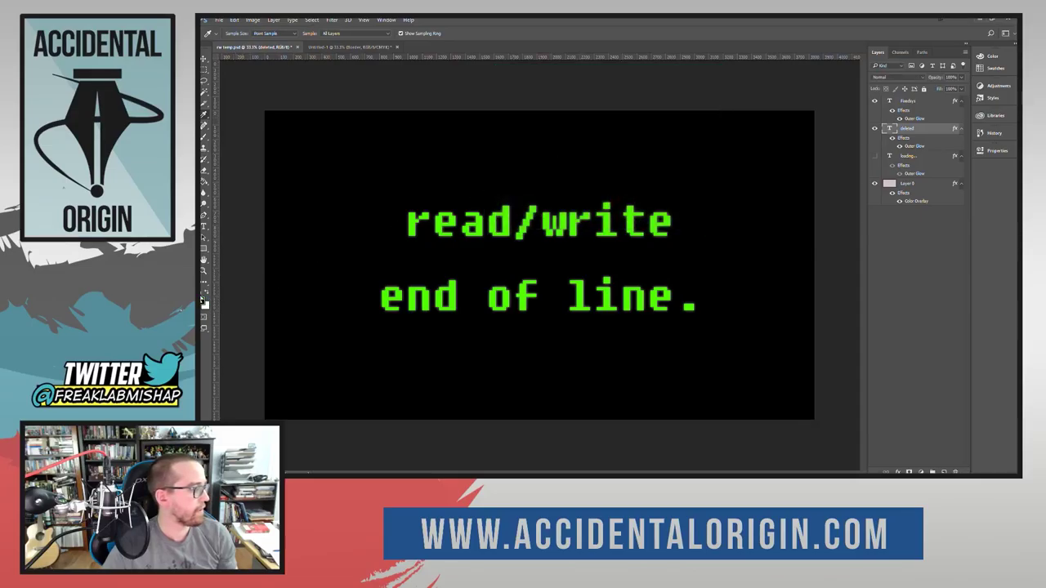
{"action": "left_click", "coordinate": [205, 298]}
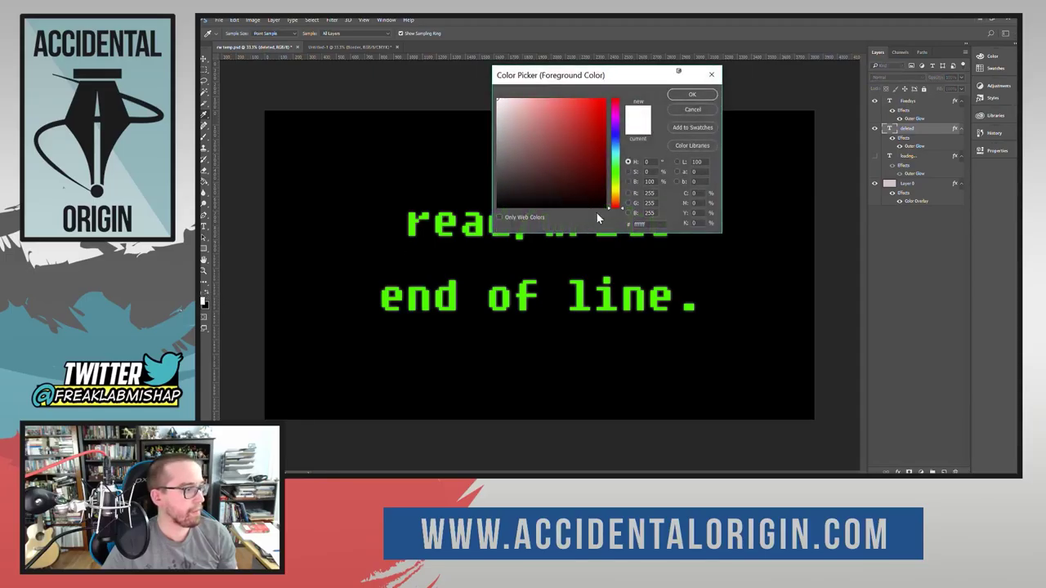
{"action": "left_click", "coordinate": [609, 286]}
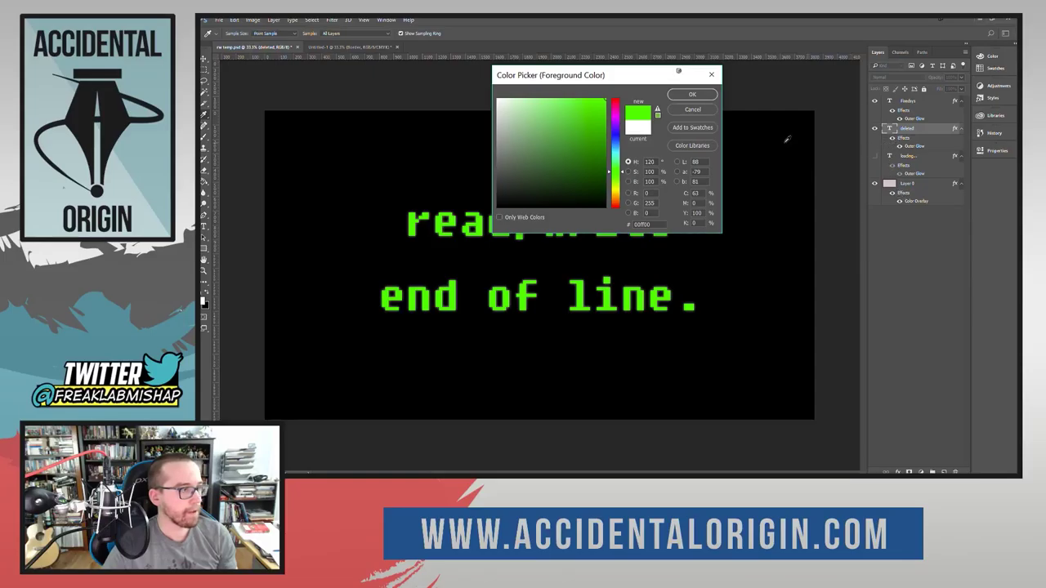
{"action": "left_click", "coordinate": [702, 110]}
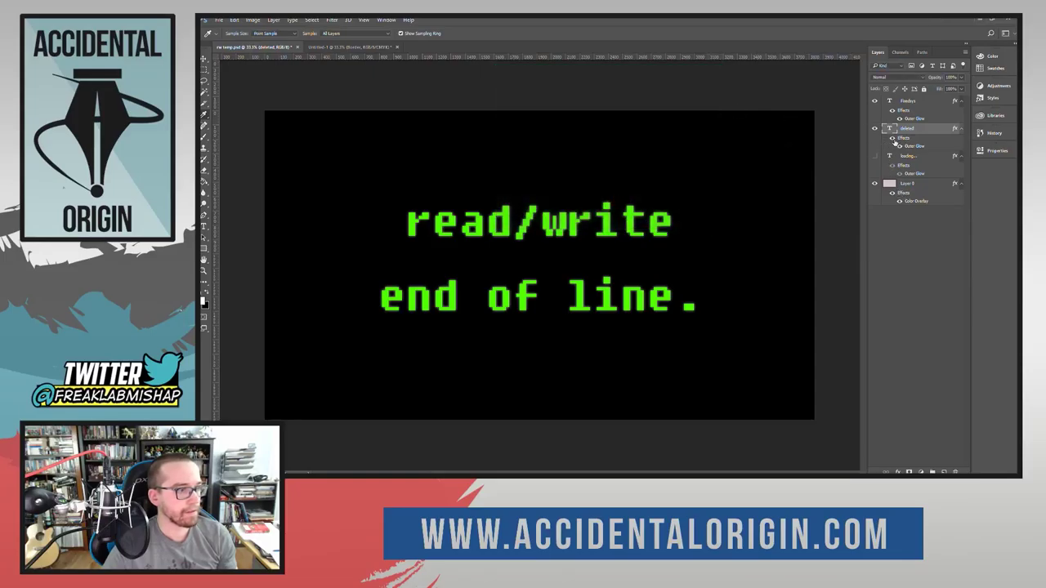
Step: With the "end of line." text's layer effects hidden, sample its green as the background colour and check the hex code
{"action": "left_click", "coordinate": [608, 284]}
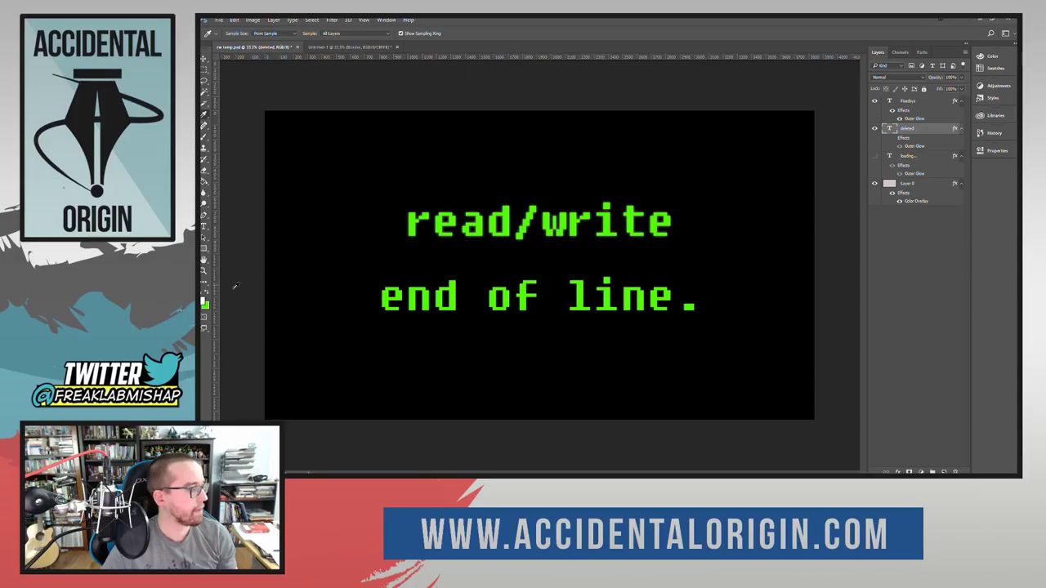
{"action": "left_click", "coordinate": [208, 309]}
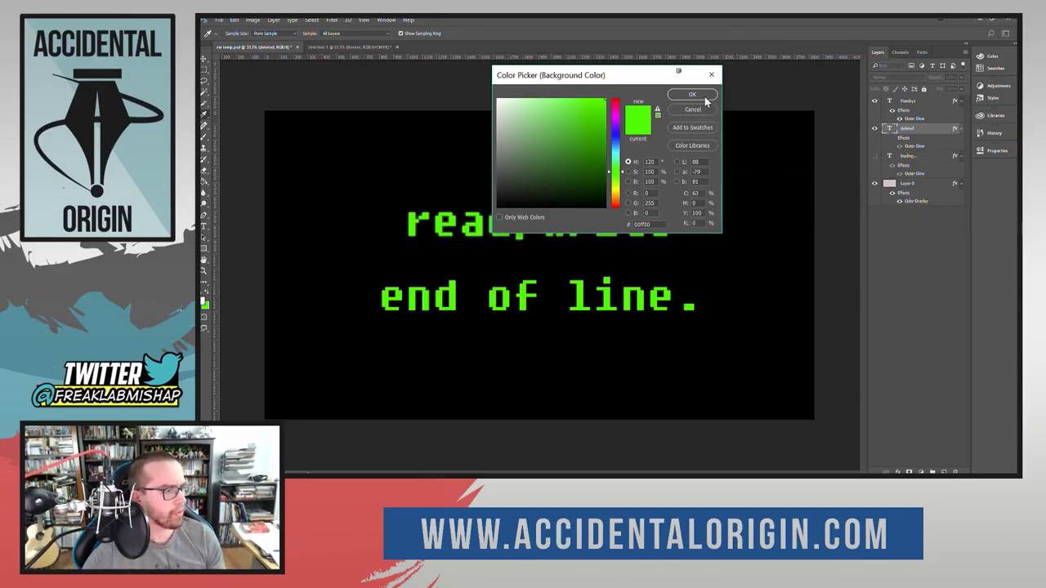
{"action": "left_click", "coordinate": [642, 224]}
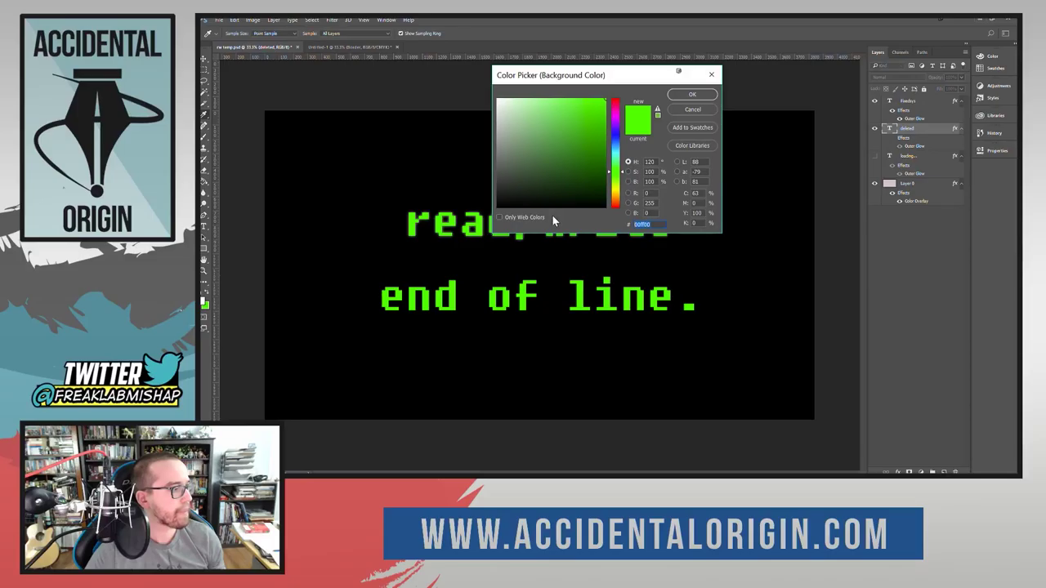
{"action": "left_click", "coordinate": [713, 95]}
Step: Check the Border shape's stroke colour code in the overlay layout against the sampled text green
{"action": "left_click", "coordinate": [343, 46]}
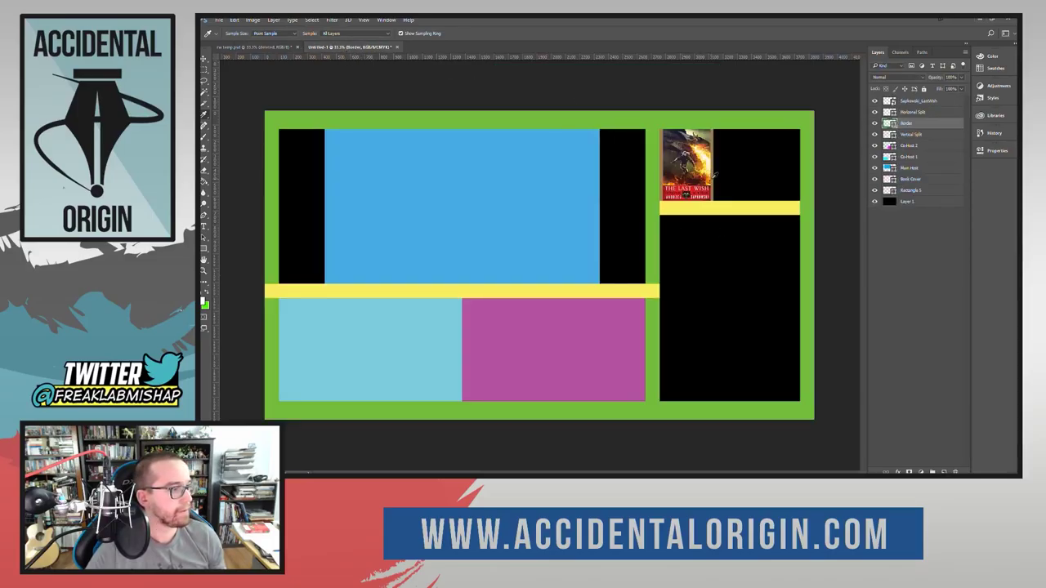
{"action": "left_click", "coordinate": [993, 152]}
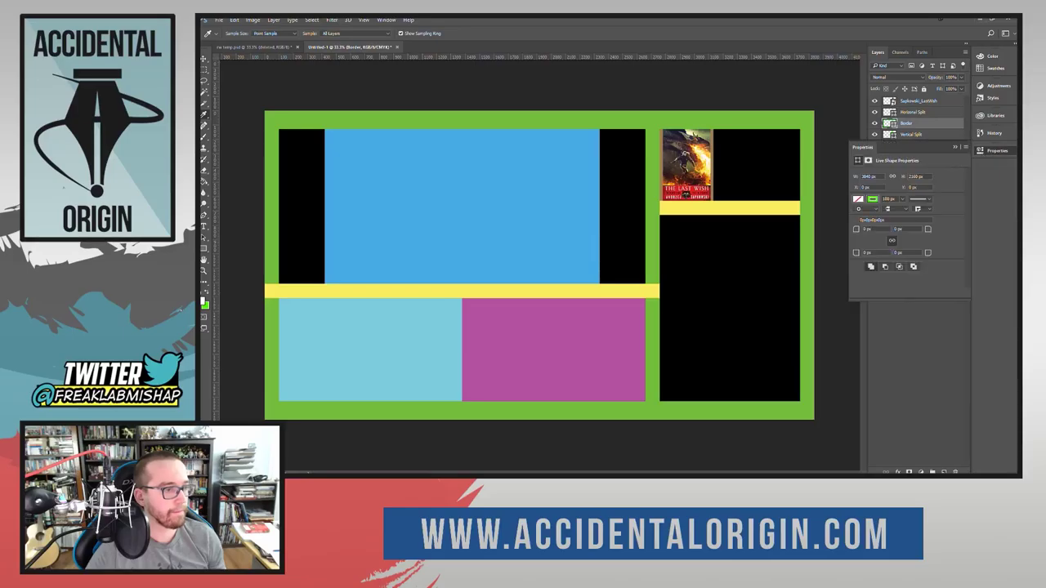
{"action": "left_click", "coordinate": [874, 201]}
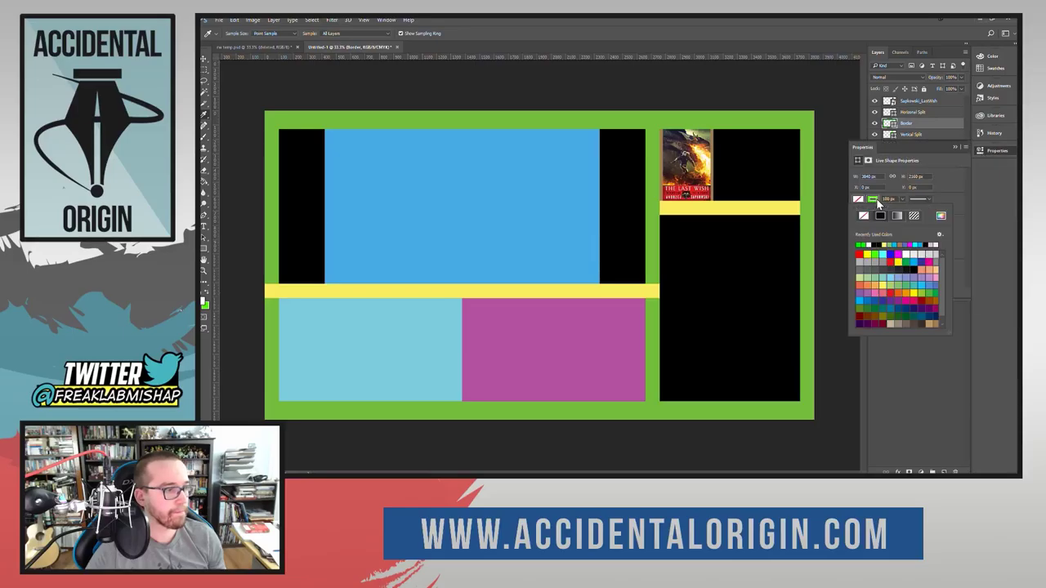
{"action": "left_click", "coordinate": [941, 215]}
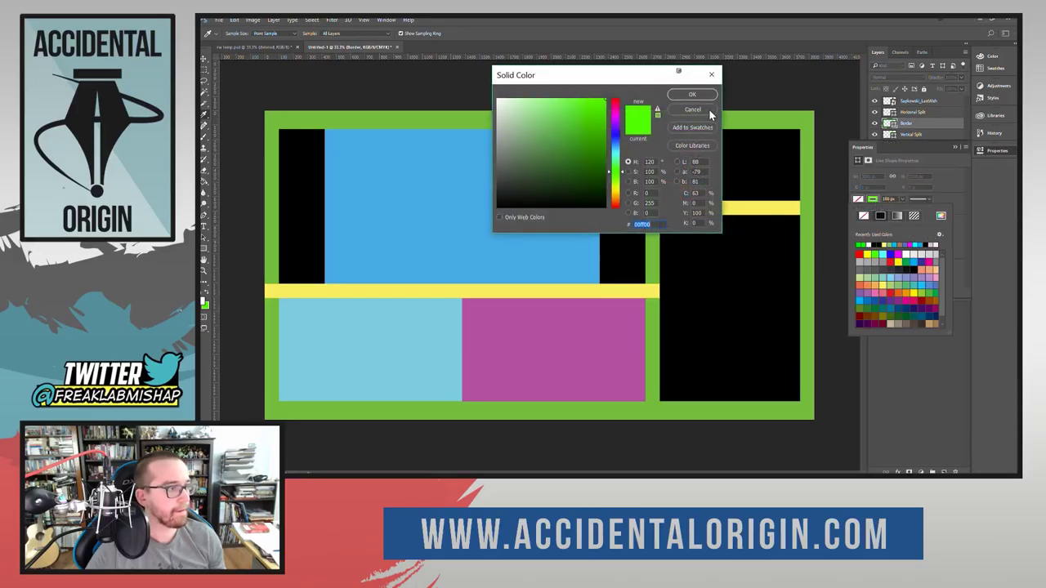
{"action": "left_click", "coordinate": [708, 105]}
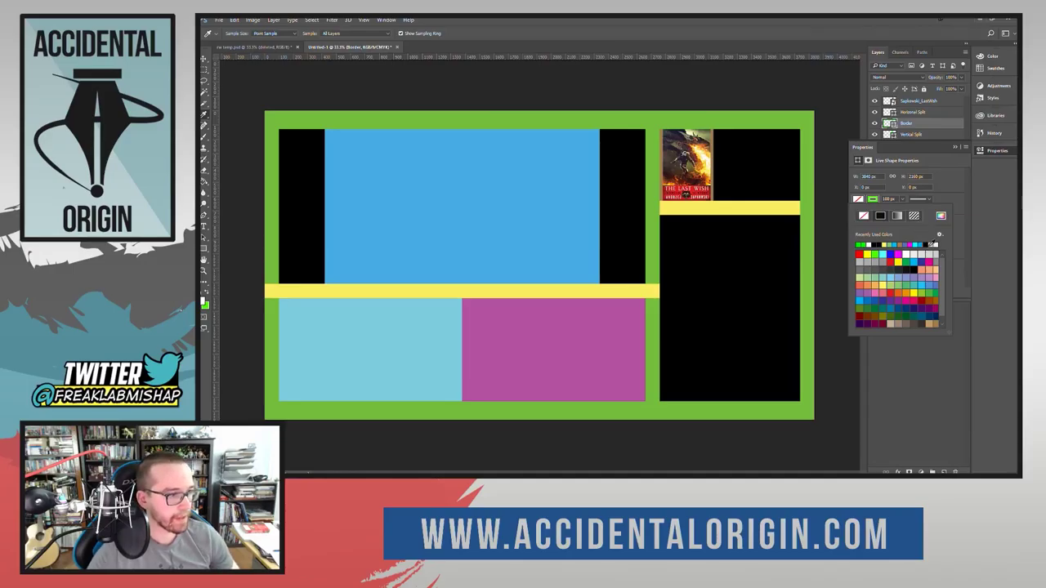
{"action": "left_click", "coordinate": [992, 151]}
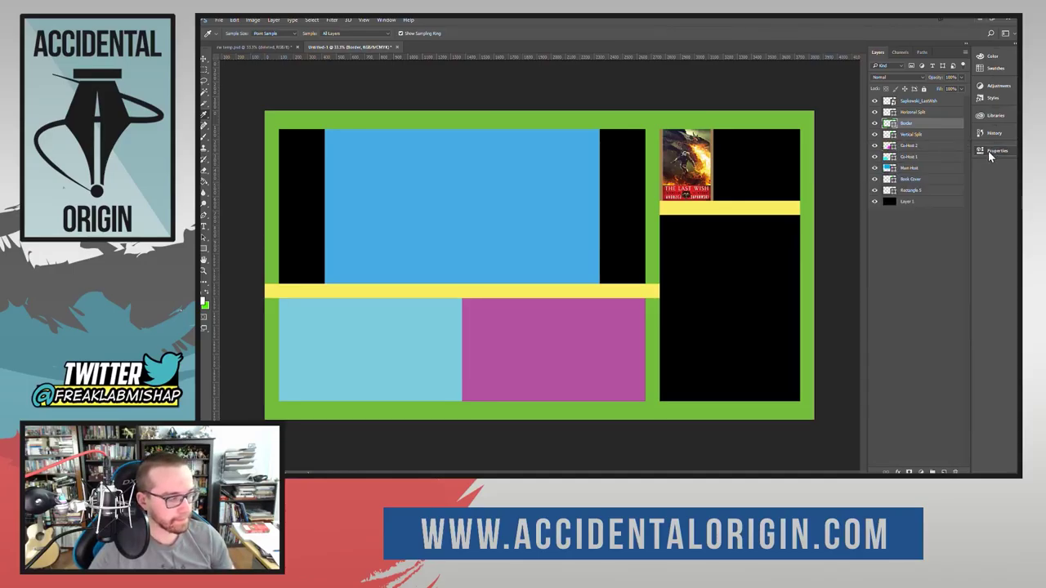
Step: Duplicate the Border shape layer and hide the original Border layer
{"action": "right_click", "coordinate": [919, 125]}
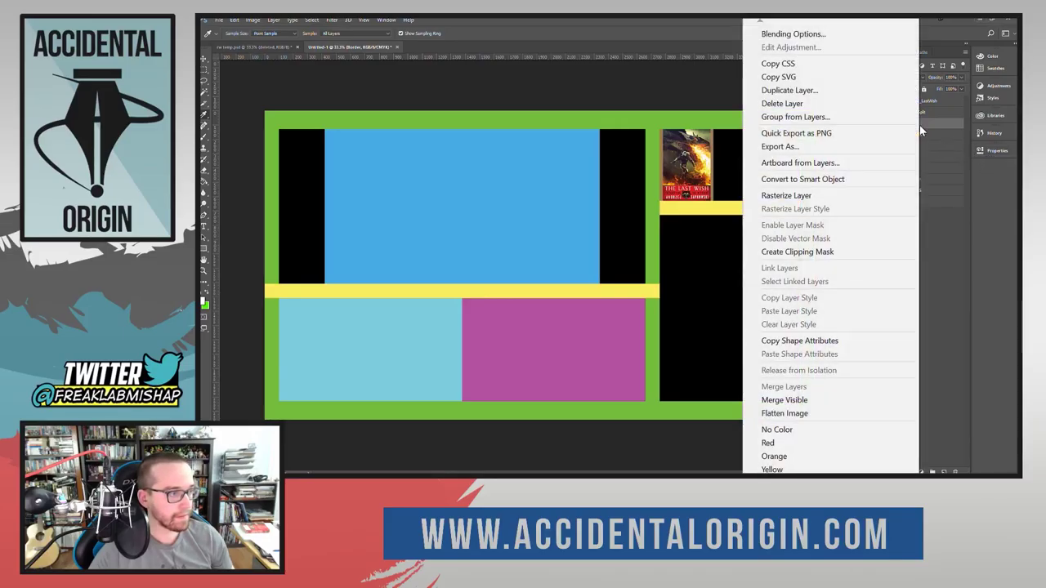
{"action": "left_click", "coordinate": [1003, 173]}
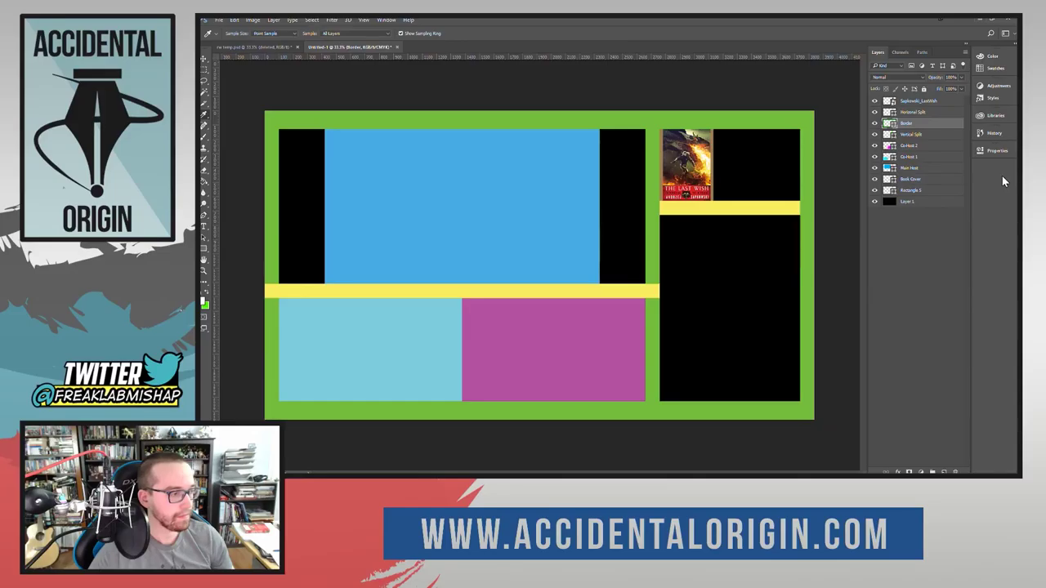
{"action": "right_click", "coordinate": [909, 129]}
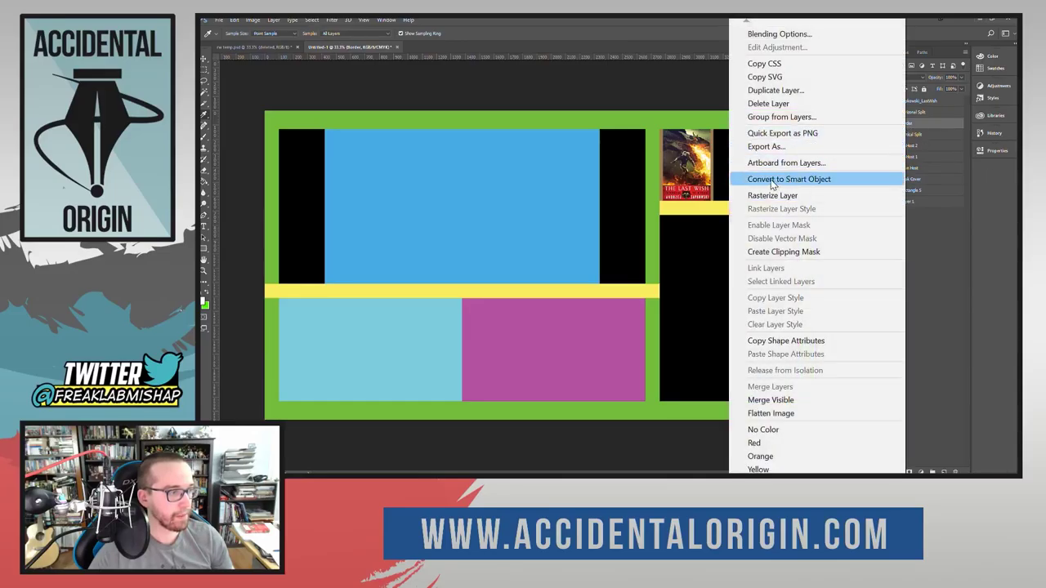
{"action": "left_click", "coordinate": [775, 90]}
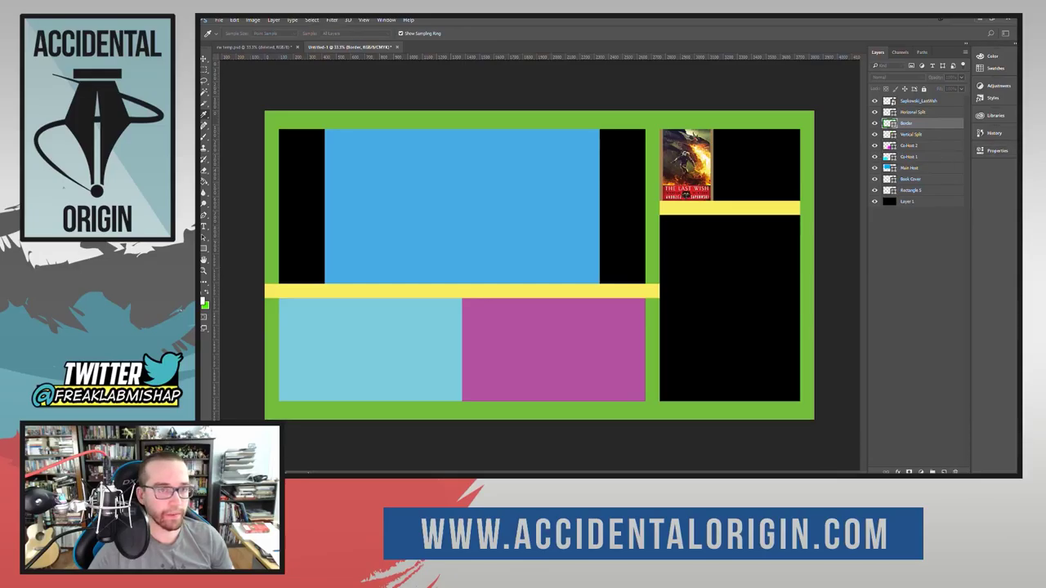
{"action": "key", "text": "Return"}
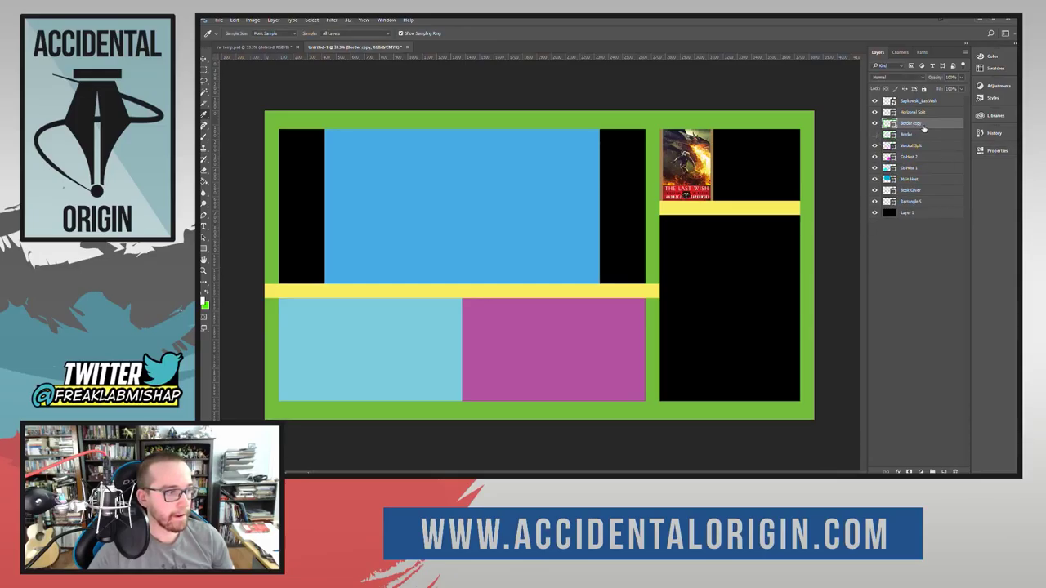
Step: Rasterize the Border copy layer and apply an Outer Glow with its default settings
{"action": "right_click", "coordinate": [923, 129]}
{"action": "left_click", "coordinate": [842, 191]}
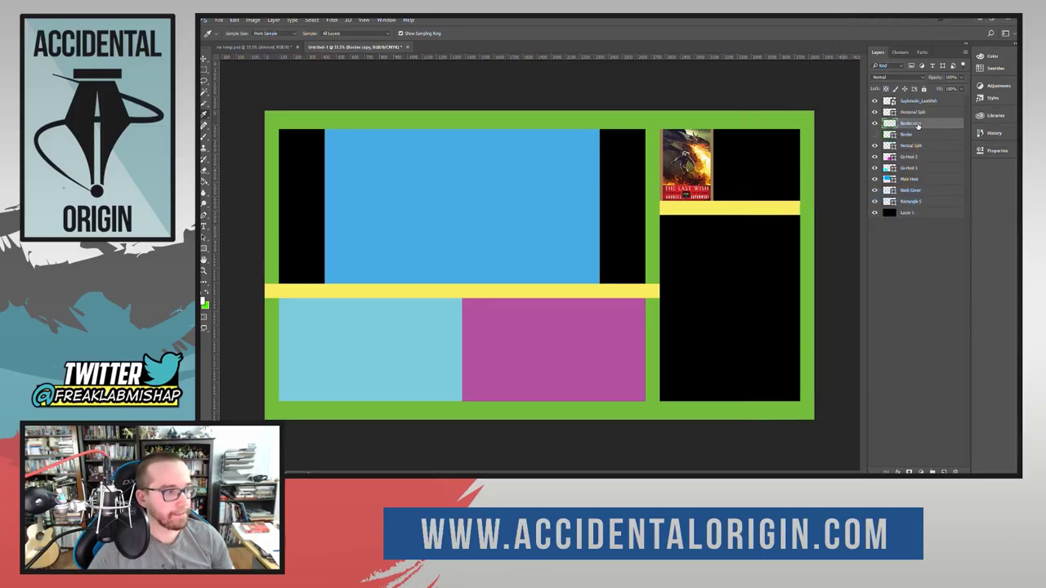
{"action": "right_click", "coordinate": [917, 124]}
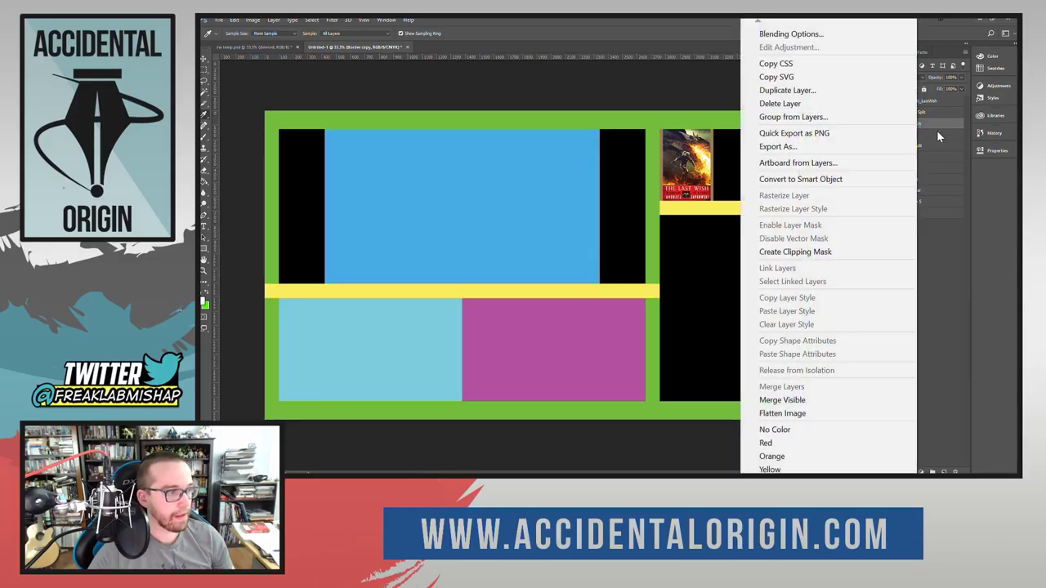
{"action": "left_click", "coordinate": [937, 133]}
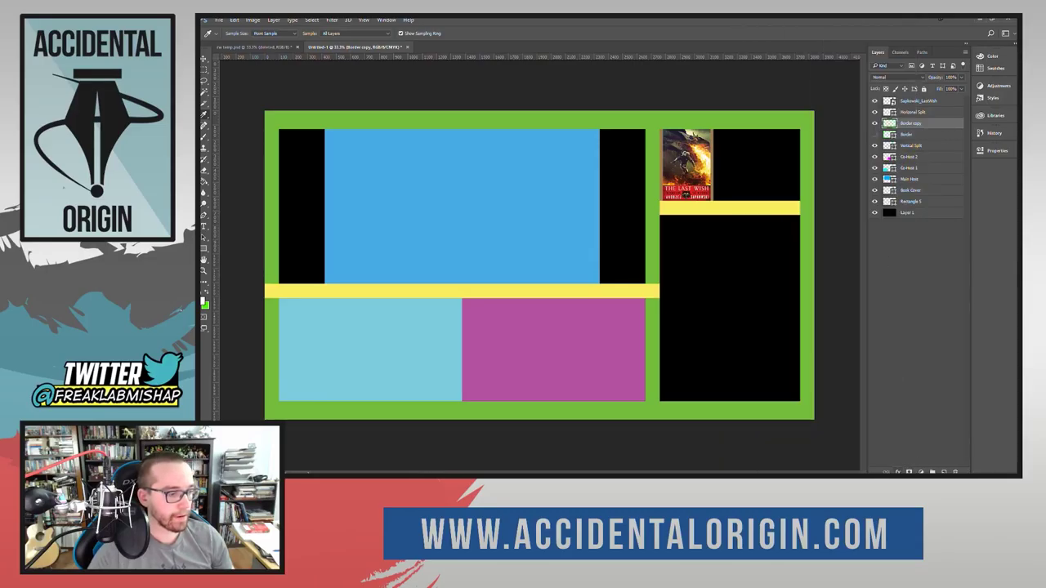
{"action": "left_click", "coordinate": [897, 471]}
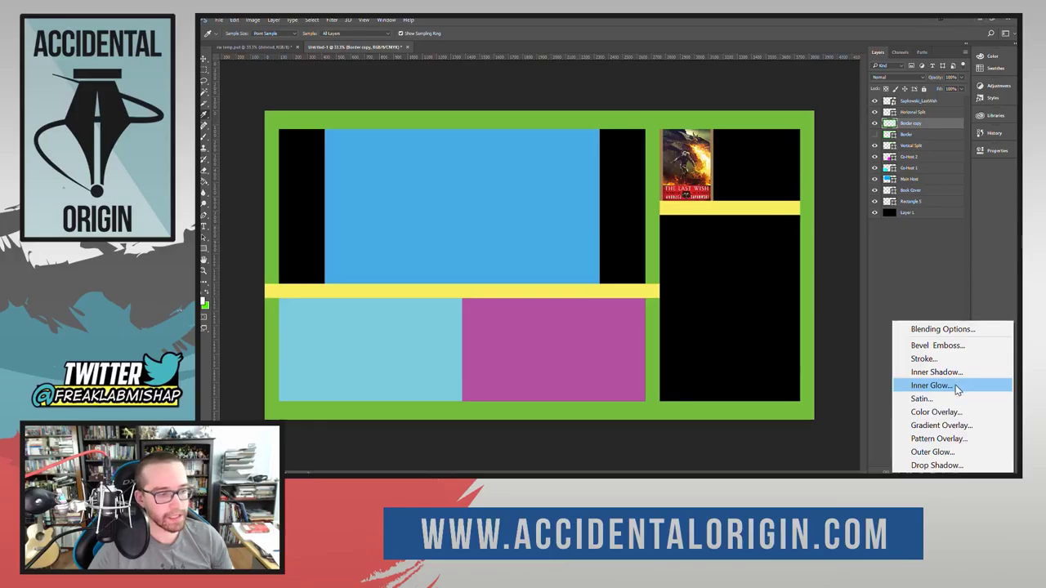
{"action": "left_click", "coordinate": [944, 451]}
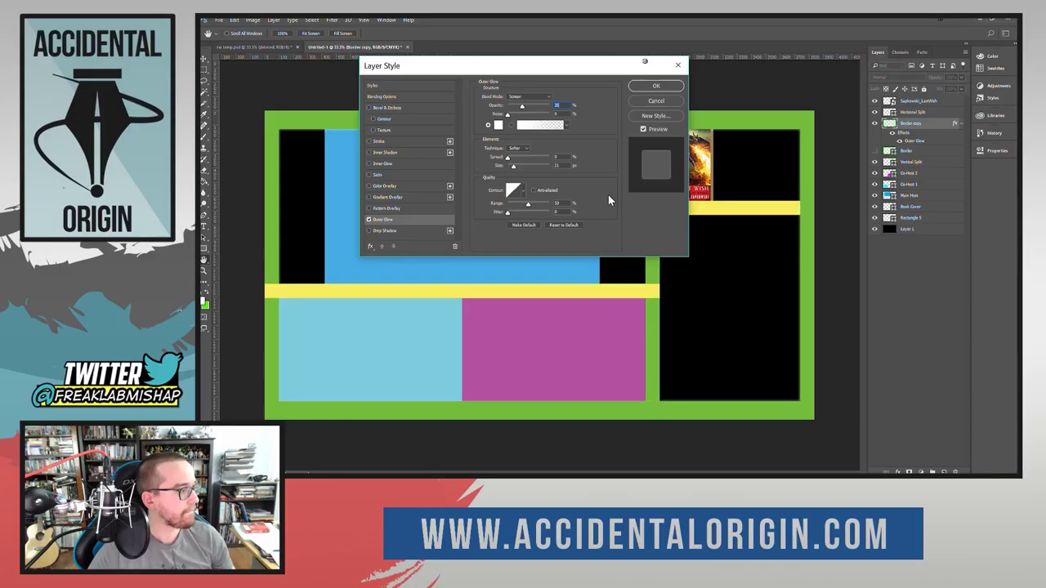
{"action": "left_click", "coordinate": [655, 86]}
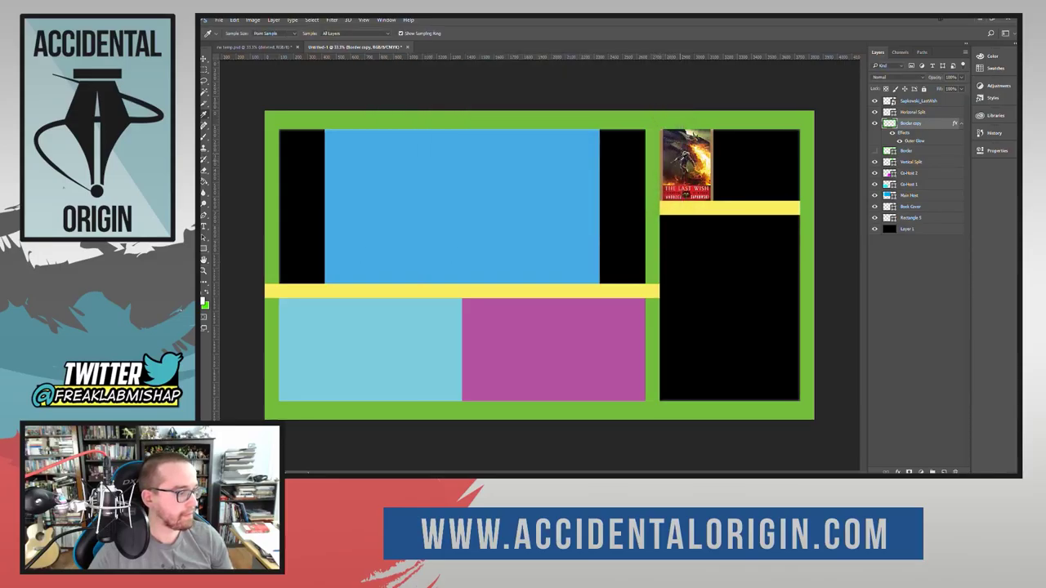
Step: Compare the layout with the rw temp document, and view the Border copy with and without its Outer Glow
{"action": "left_click", "coordinate": [269, 45]}
{"action": "left_click", "coordinate": [380, 47]}
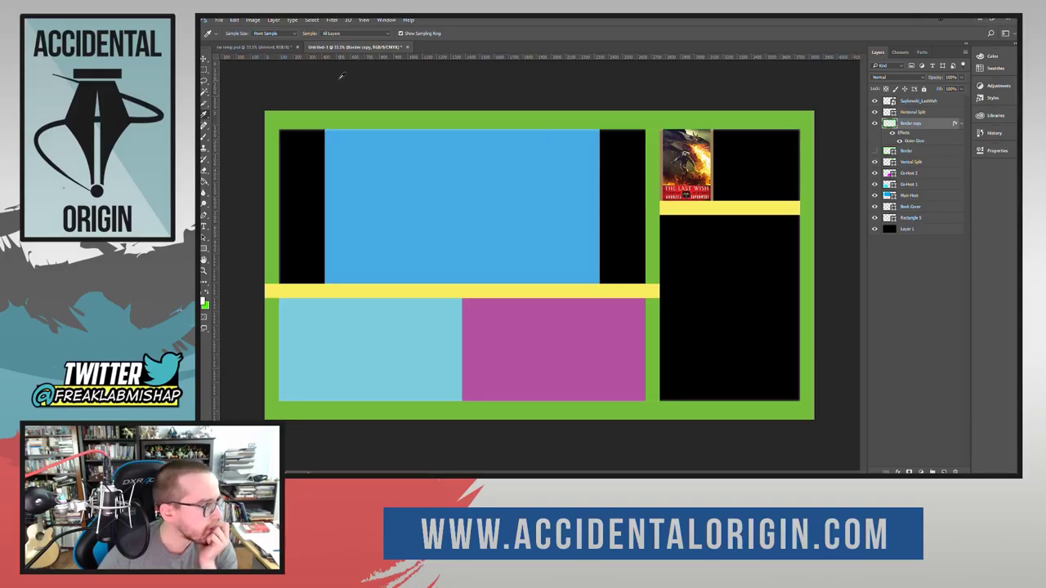
{"action": "left_click", "coordinate": [245, 46]}
{"action": "left_click", "coordinate": [364, 44]}
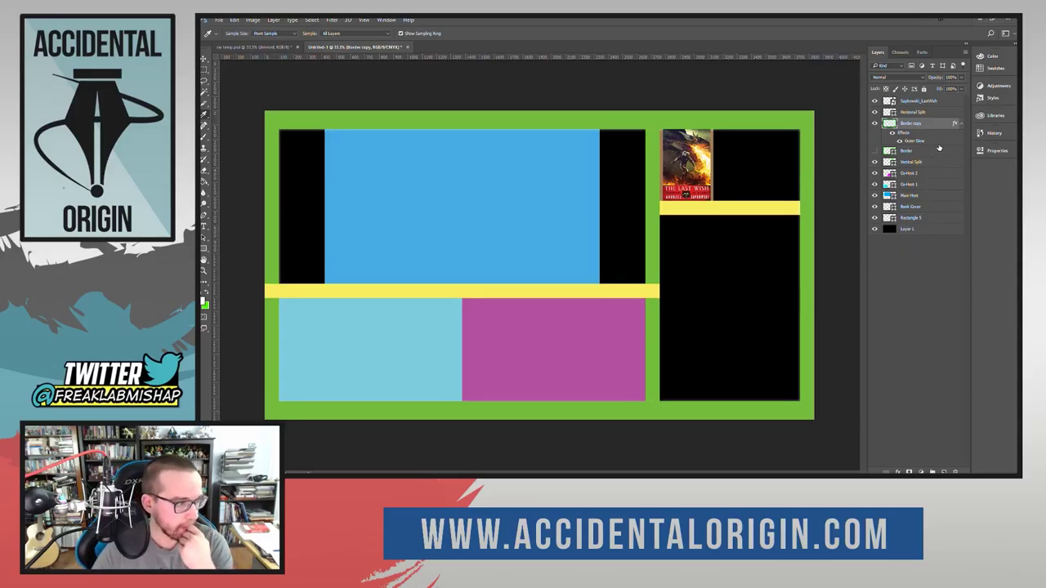
{"action": "left_click", "coordinate": [892, 134]}
{"action": "left_click", "coordinate": [892, 135]}
{"action": "left_click", "coordinate": [892, 135]}
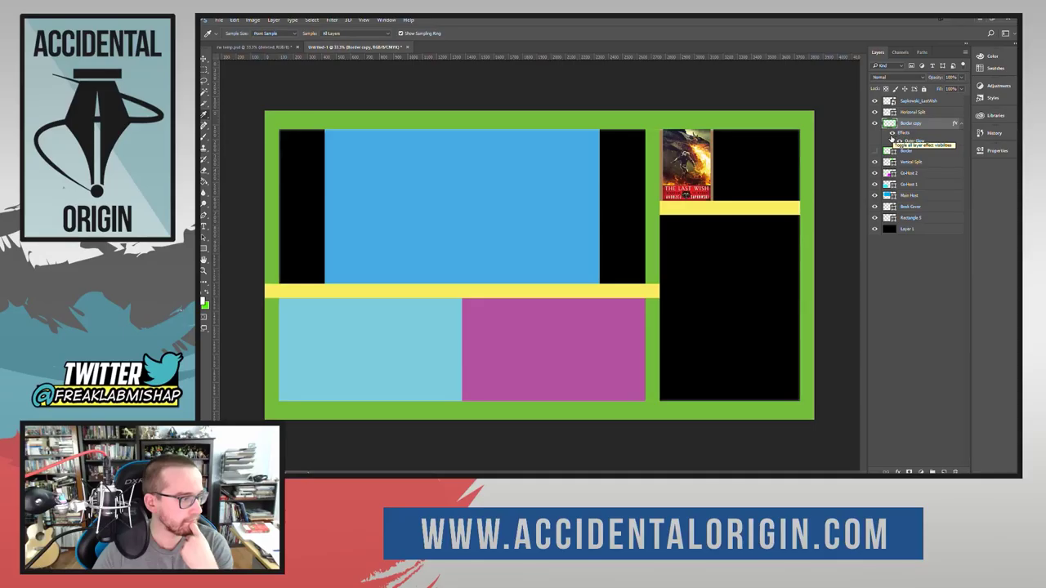
Step: Save the layout as a Photoshop file named "rw main temp" in the Adobe images folder
{"action": "left_click", "coordinate": [219, 19]}
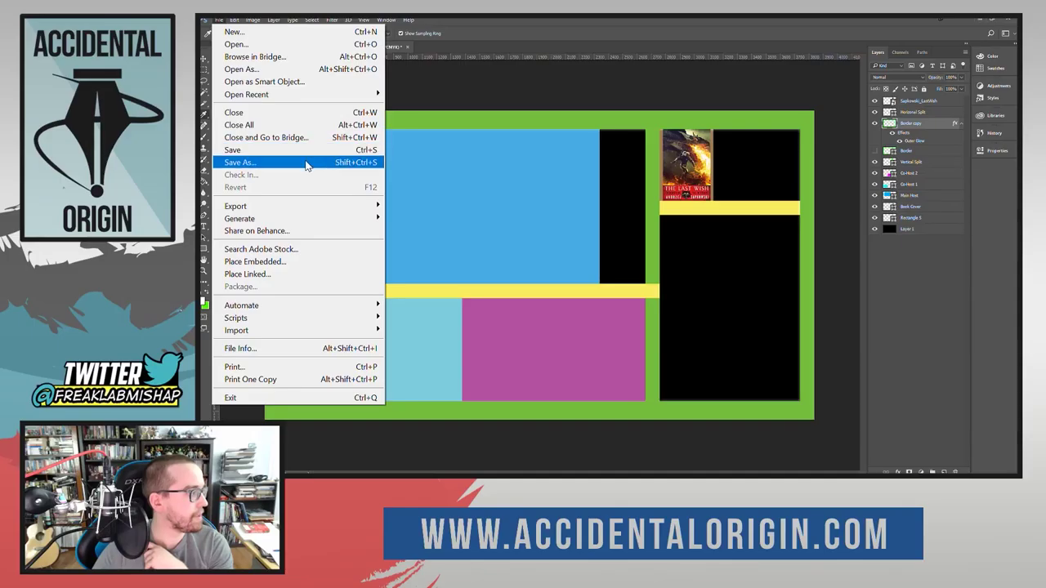
{"action": "left_click", "coordinate": [307, 162]}
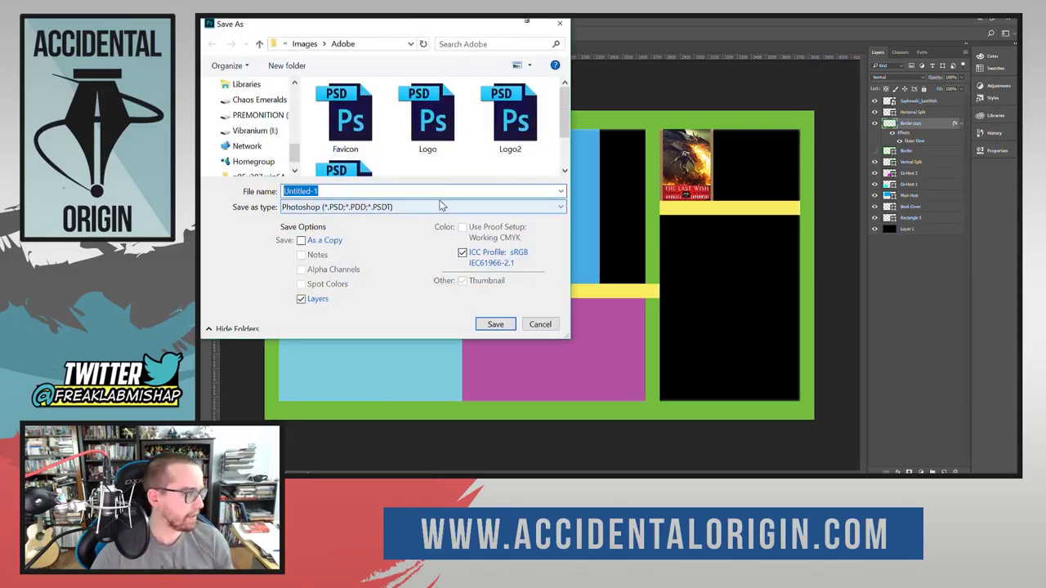
{"action": "scroll", "coordinate": [448, 142], "scroll_direction": "down", "scroll_amount": 2}
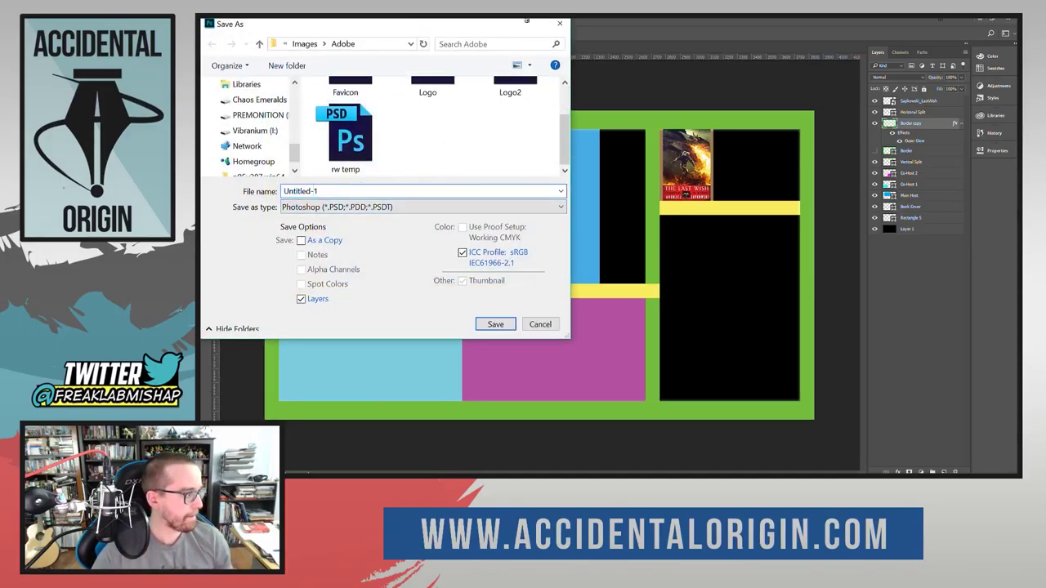
{"action": "left_click", "coordinate": [203, 183]}
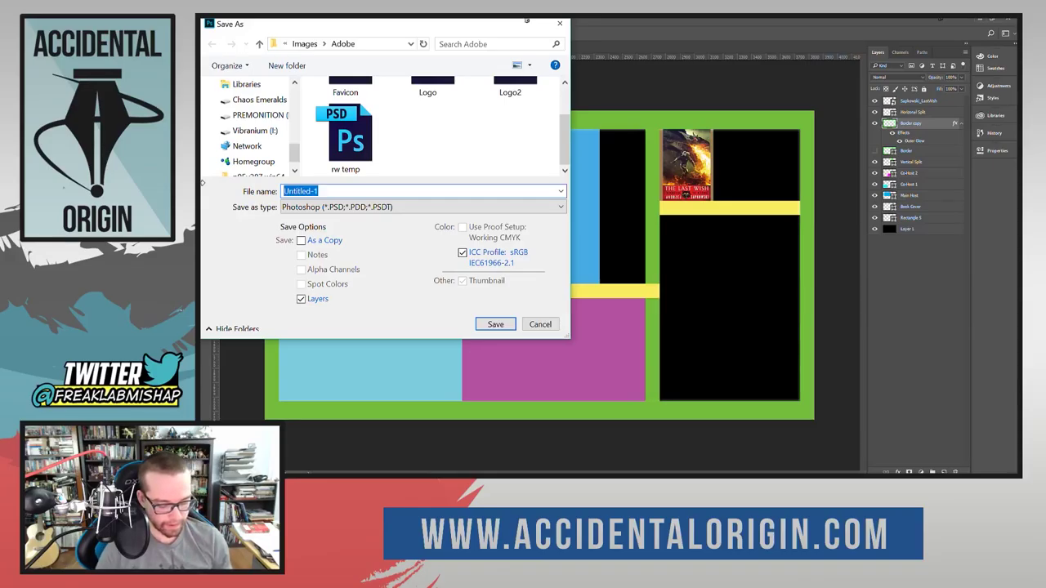
{"action": "type", "text": "rw main temp"}
{"action": "key", "text": "Return"}
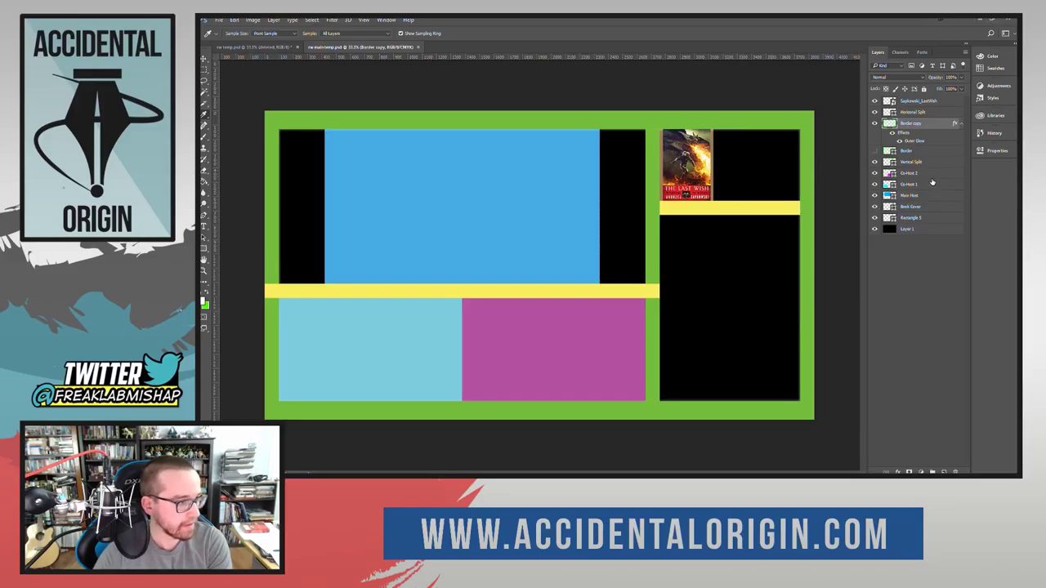
Step: Quick-export the layout as a PNG named "rw main temp" and review the exported image
{"action": "left_click", "coordinate": [219, 20]}
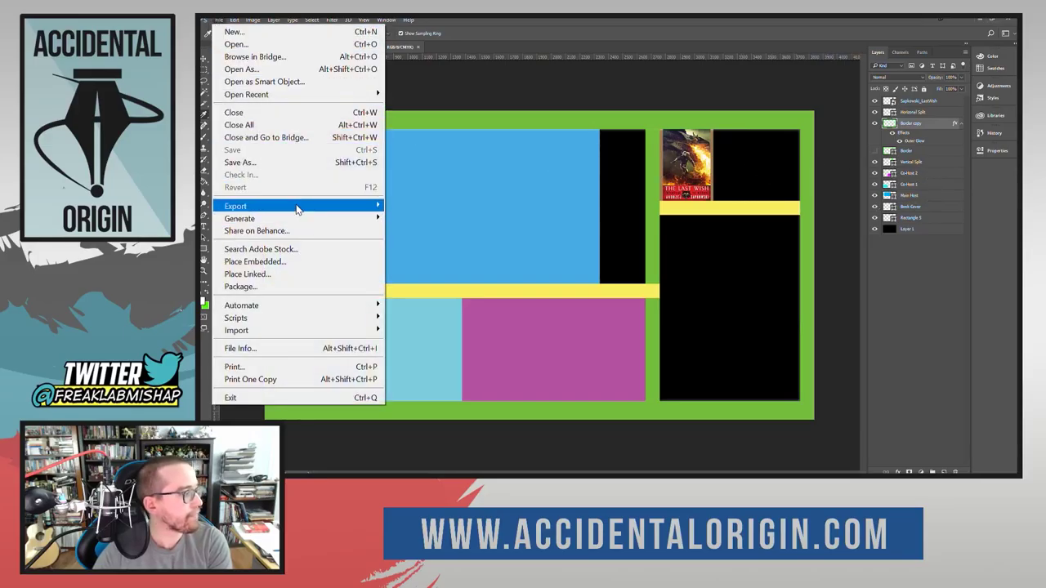
{"action": "mouse_move", "coordinate": [297, 207]}
{"action": "left_click", "coordinate": [530, 217]}
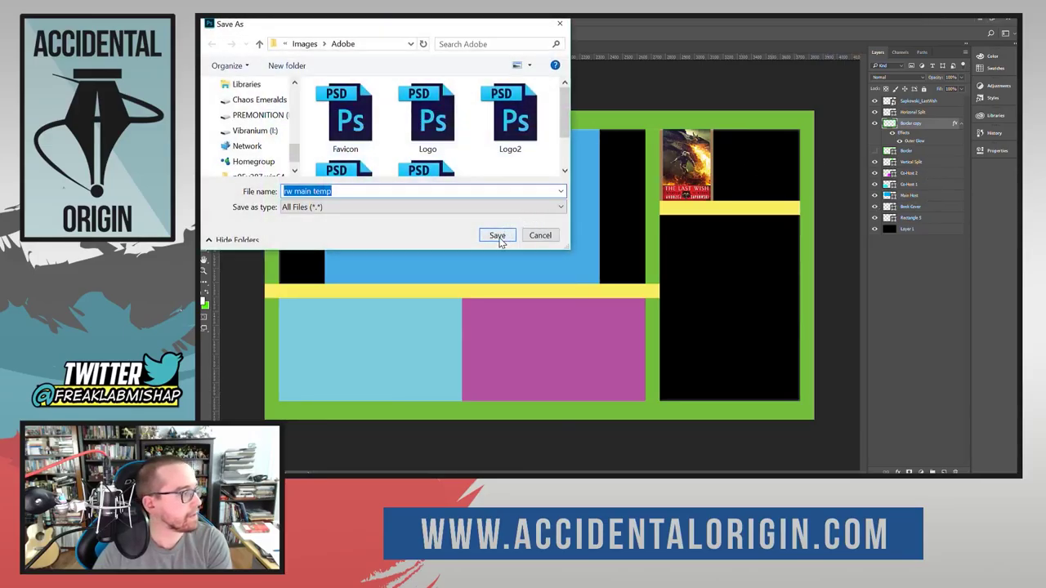
{"action": "left_click", "coordinate": [497, 236]}
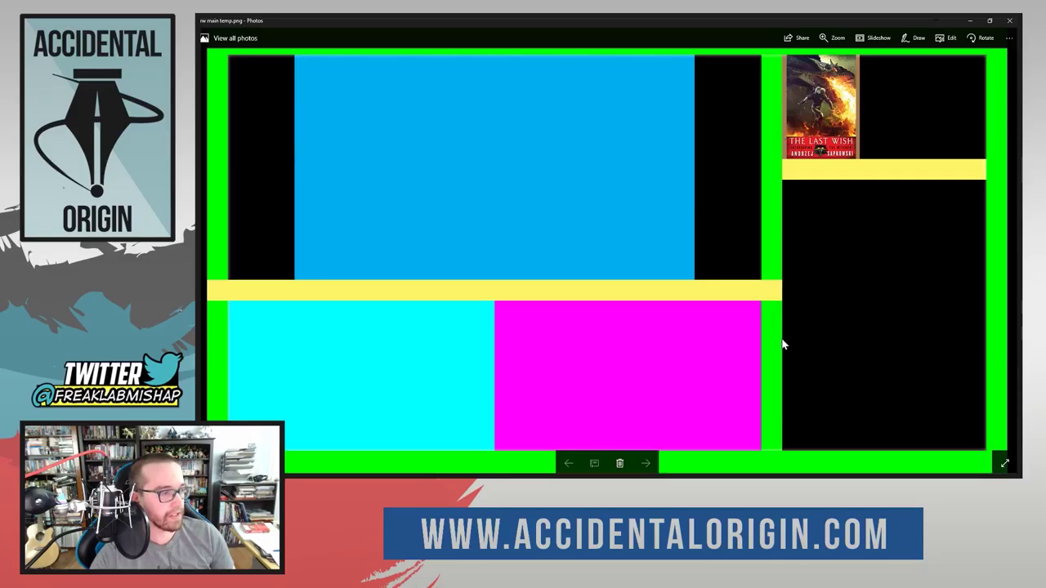
{"action": "left_click", "coordinate": [1009, 20]}
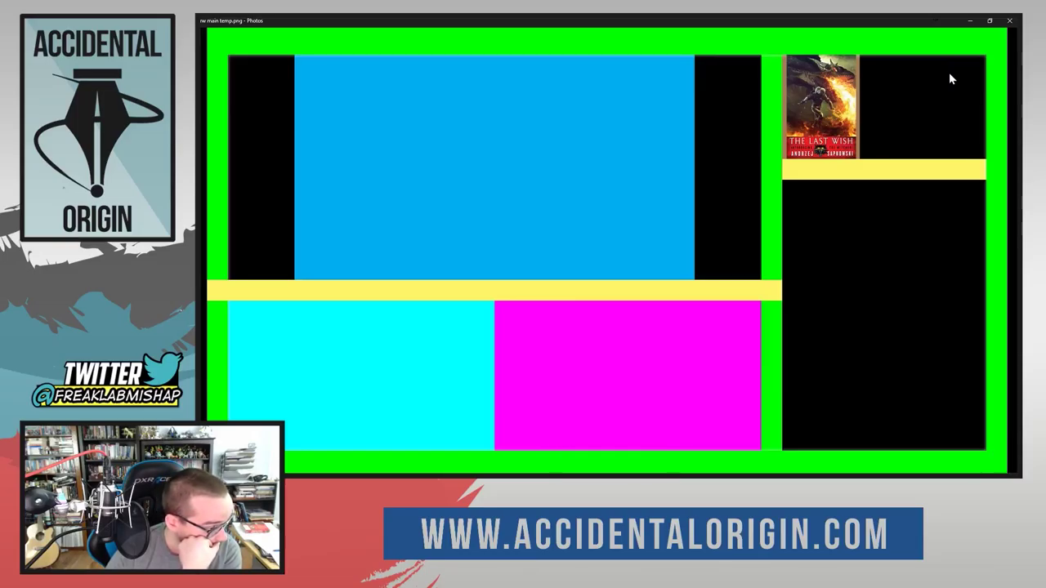
{"action": "left_click", "coordinate": [1009, 20]}
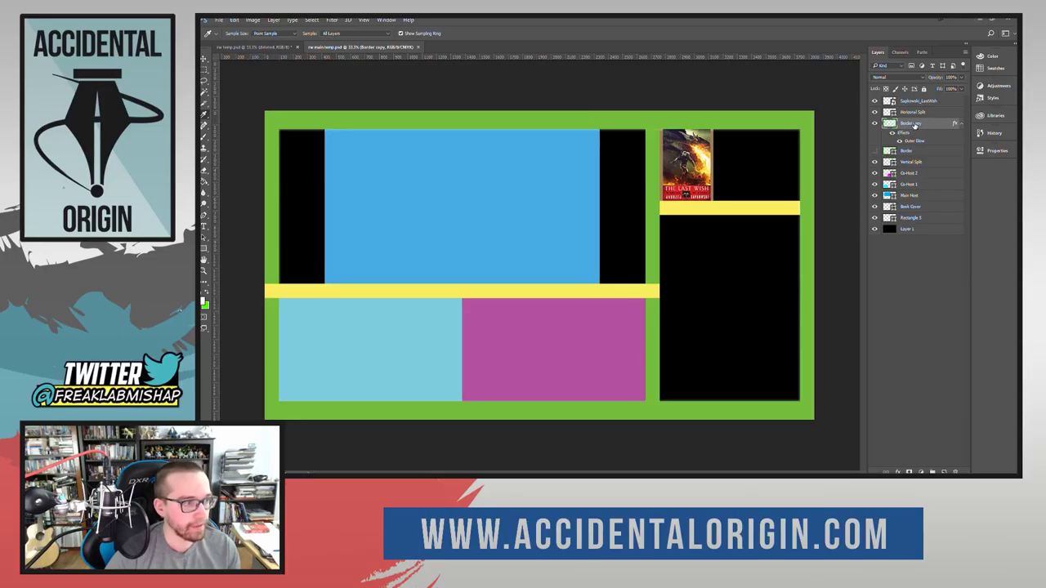
Step: Replace the Border copy with the original Border shape, and set that shape's stroke to black from the recently used colours
{"action": "key", "text": "Delete"}
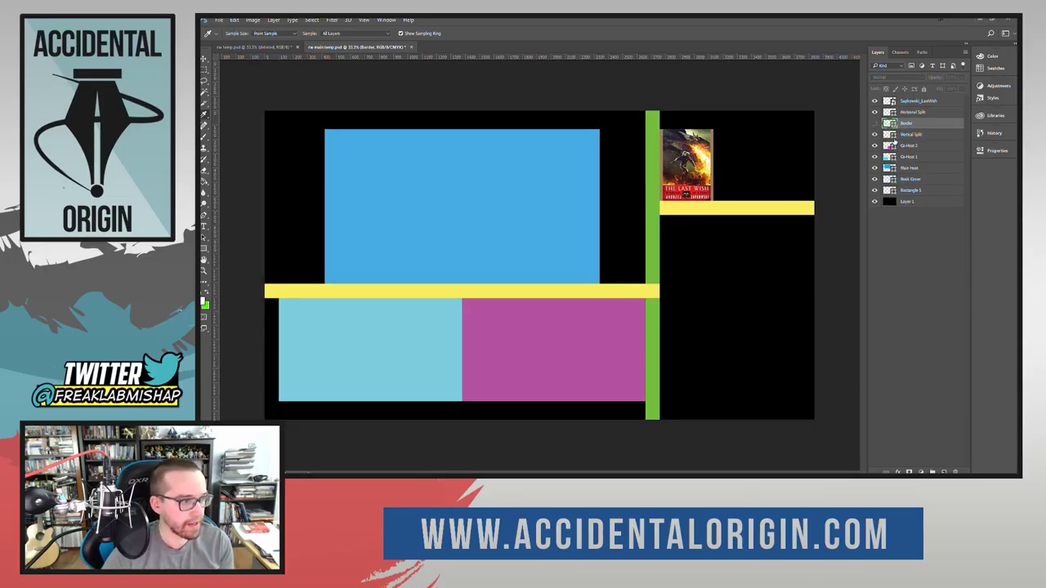
{"action": "left_click", "coordinate": [875, 122]}
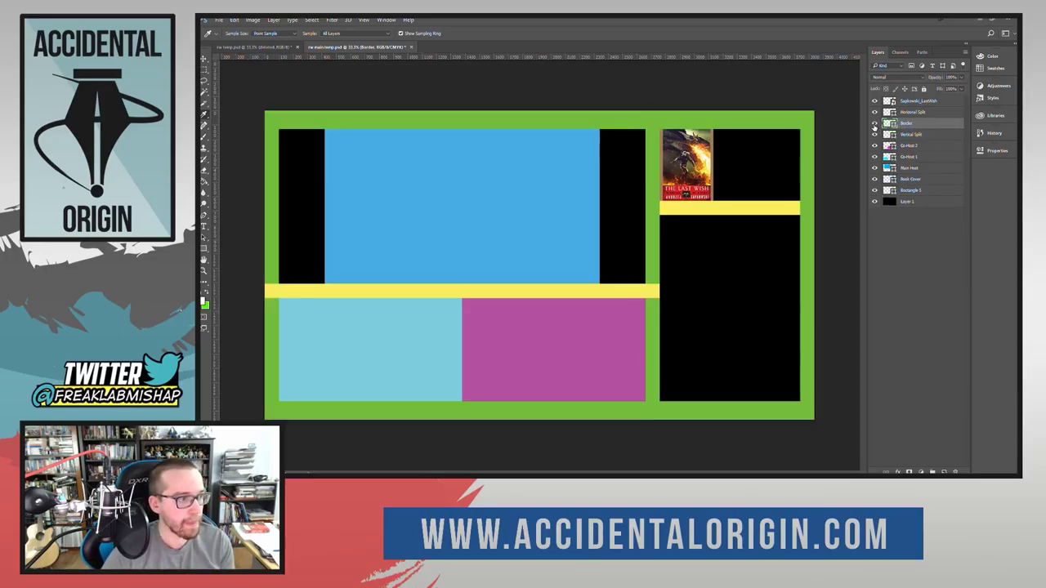
{"action": "left_click", "coordinate": [987, 152]}
{"action": "left_click", "coordinate": [874, 199]}
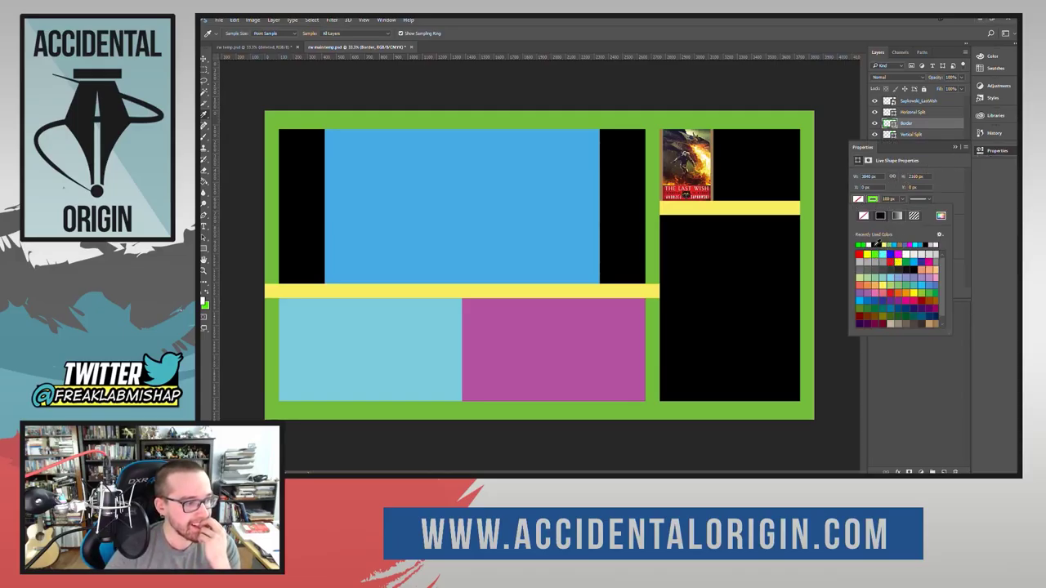
{"action": "left_click", "coordinate": [875, 245]}
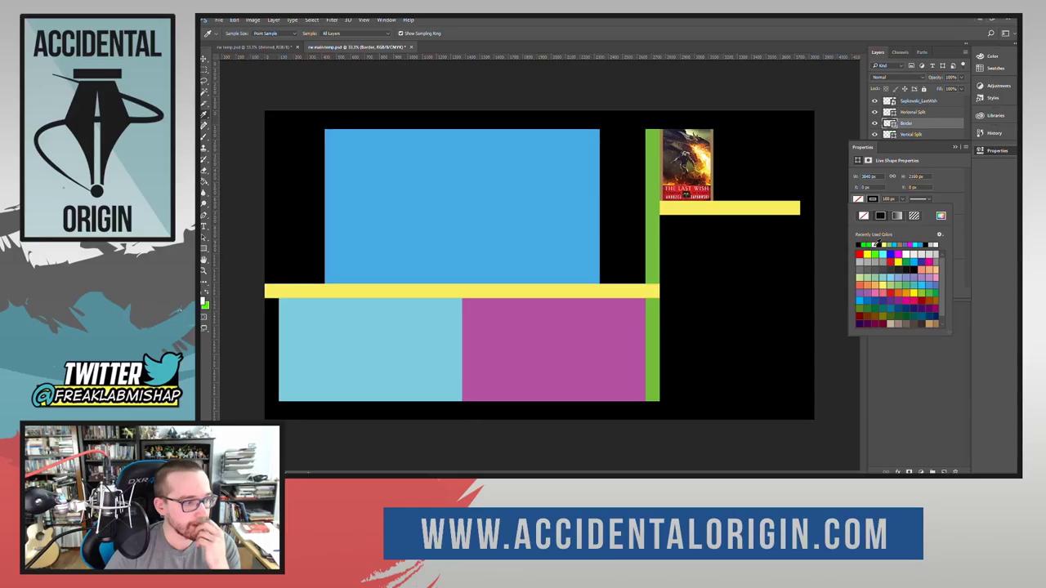
{"action": "left_click", "coordinate": [998, 150]}
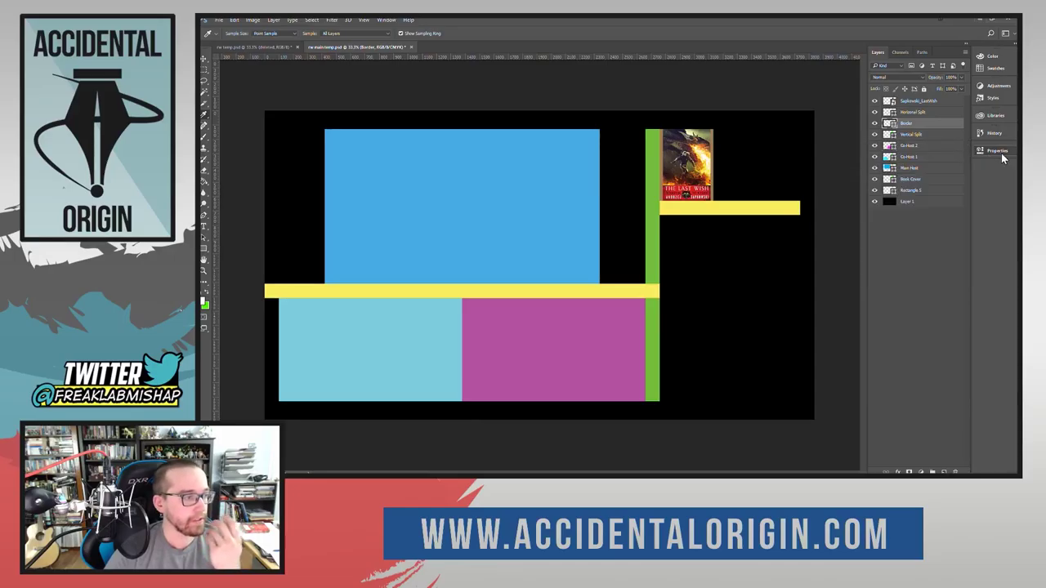
Step: Examine the properties and layer style settings of the black background layer, Layer 1
{"action": "left_click", "coordinate": [914, 202]}
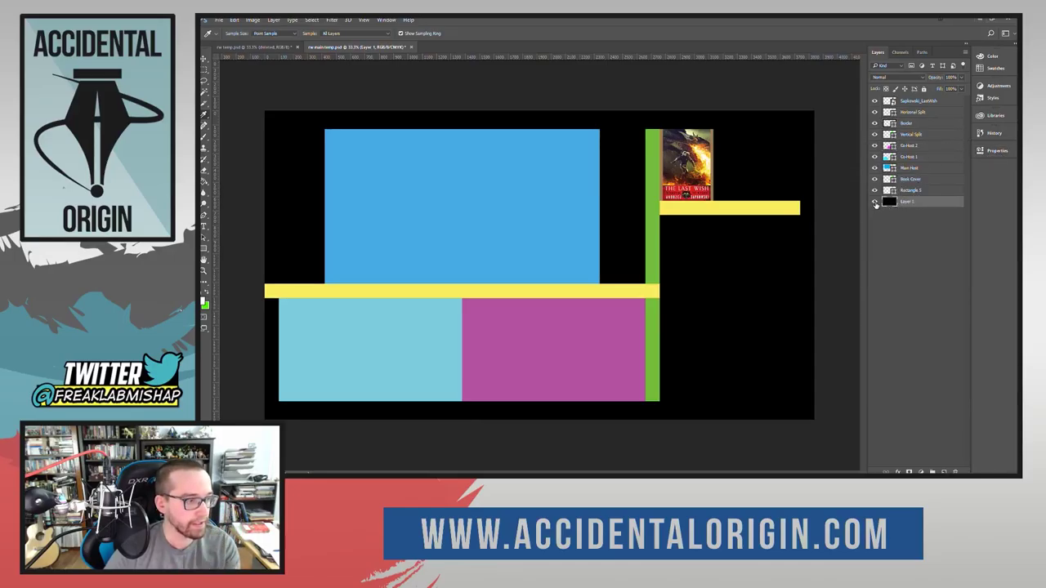
{"action": "left_click", "coordinate": [996, 151]}
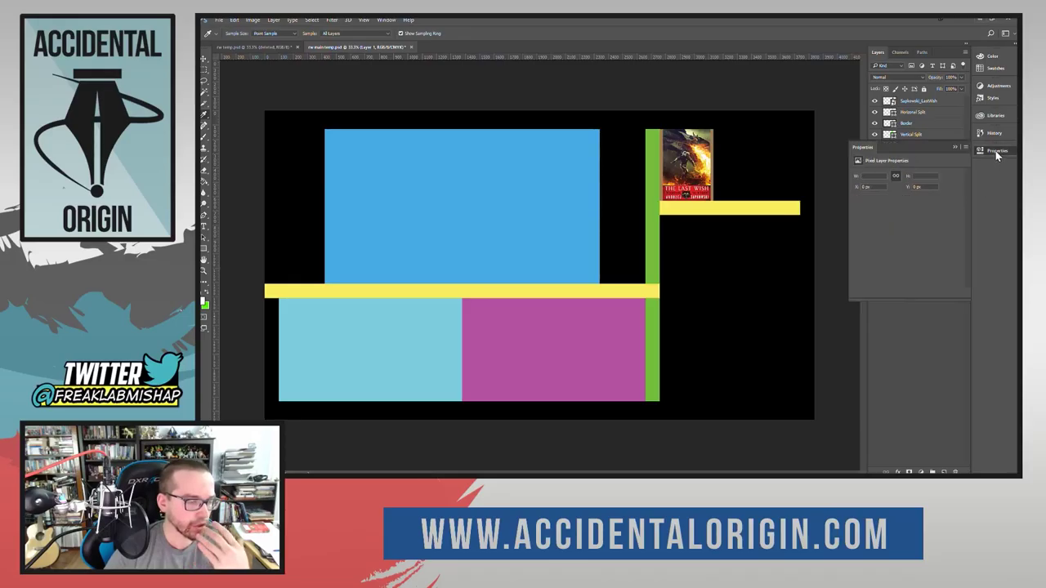
{"action": "left_click", "coordinate": [993, 149]}
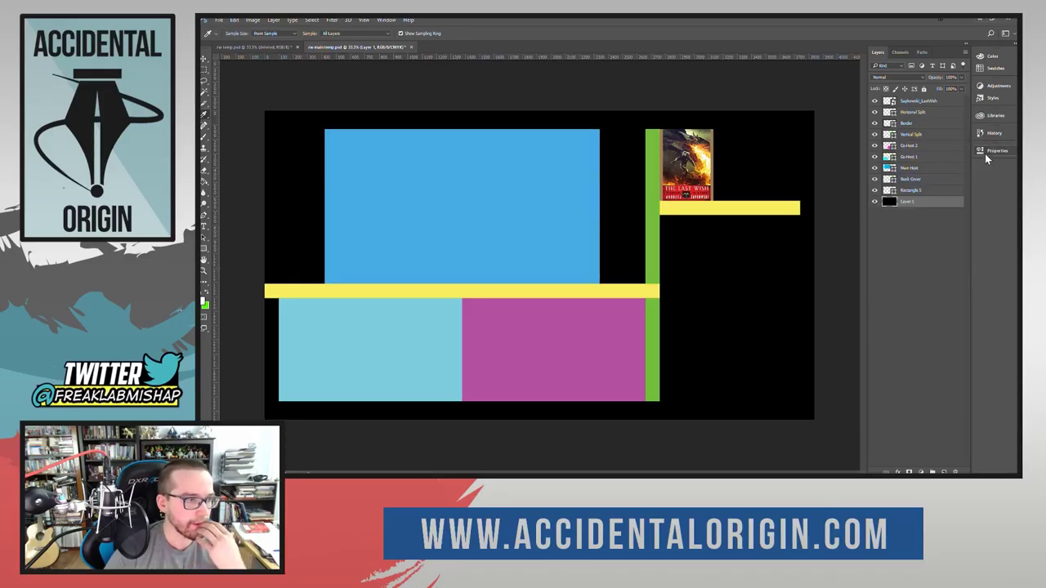
{"action": "double_click", "coordinate": [899, 201]}
{"action": "left_click", "coordinate": [664, 102]}
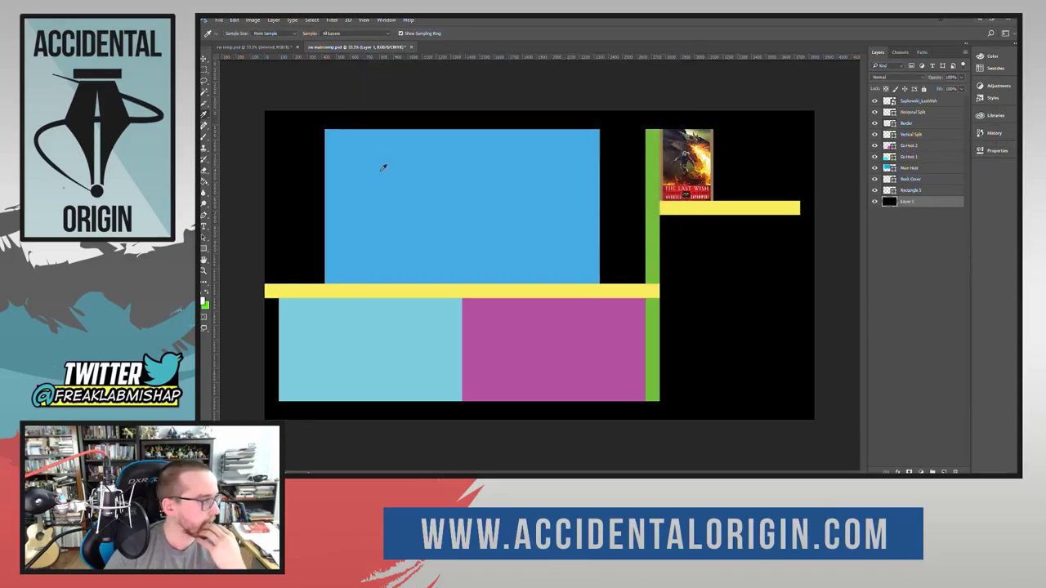
Step: Fill the background layer, Layer 1, with dark grey using the Paint Bucket
{"action": "left_click", "coordinate": [205, 304]}
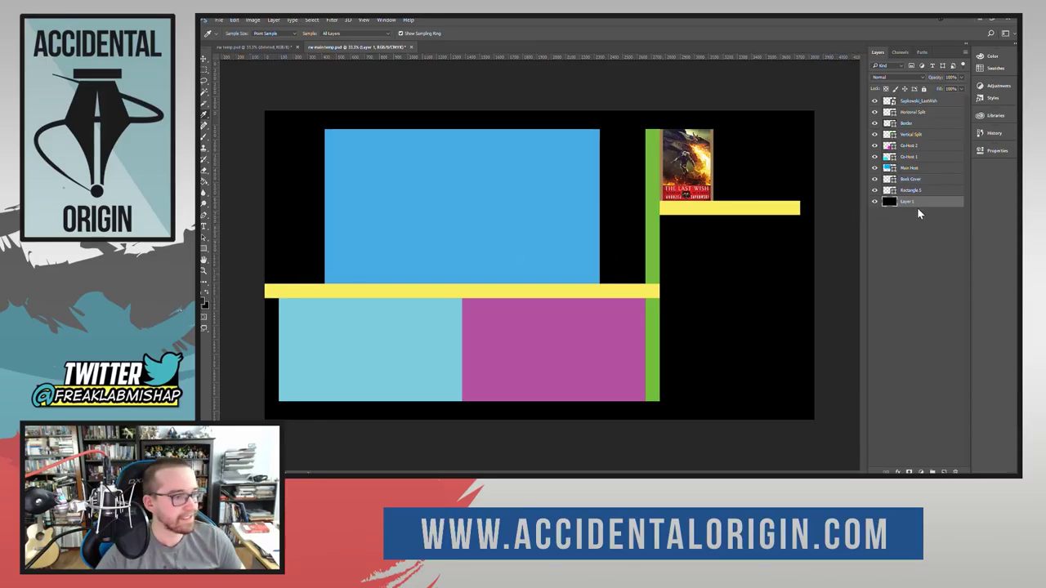
{"action": "key", "text": "g"}
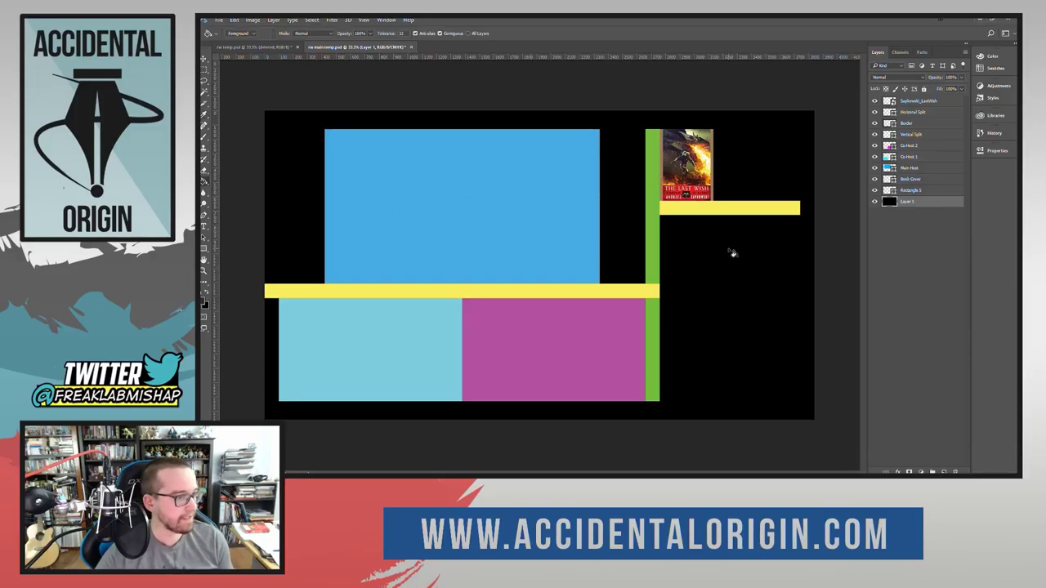
{"action": "left_click", "coordinate": [728, 248]}
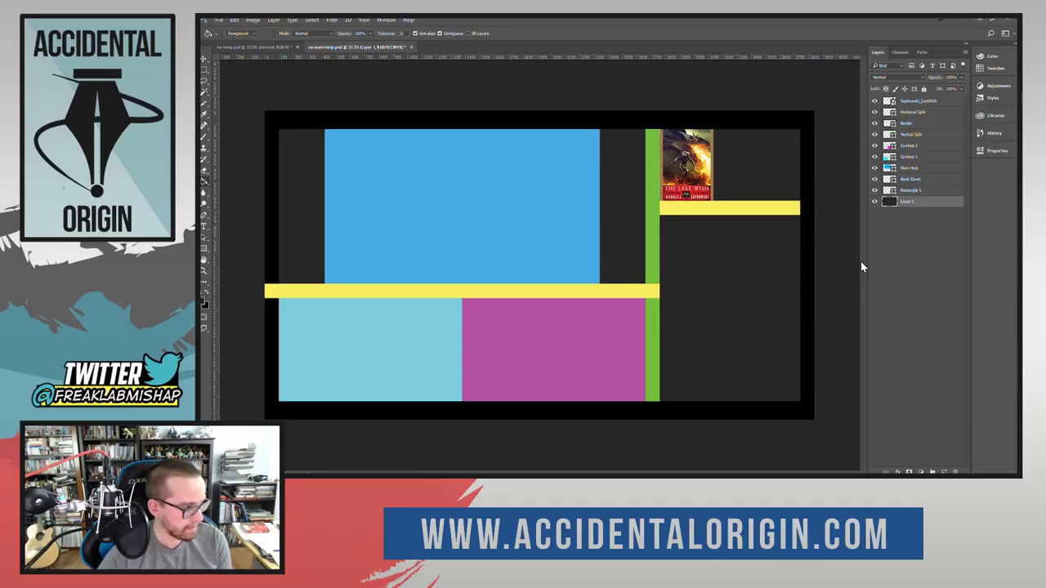
Step: Examine the Vertical Split, Horizontal Split and Book Cover layers, including the Book Cover shape's properties
{"action": "left_click", "coordinate": [920, 180]}
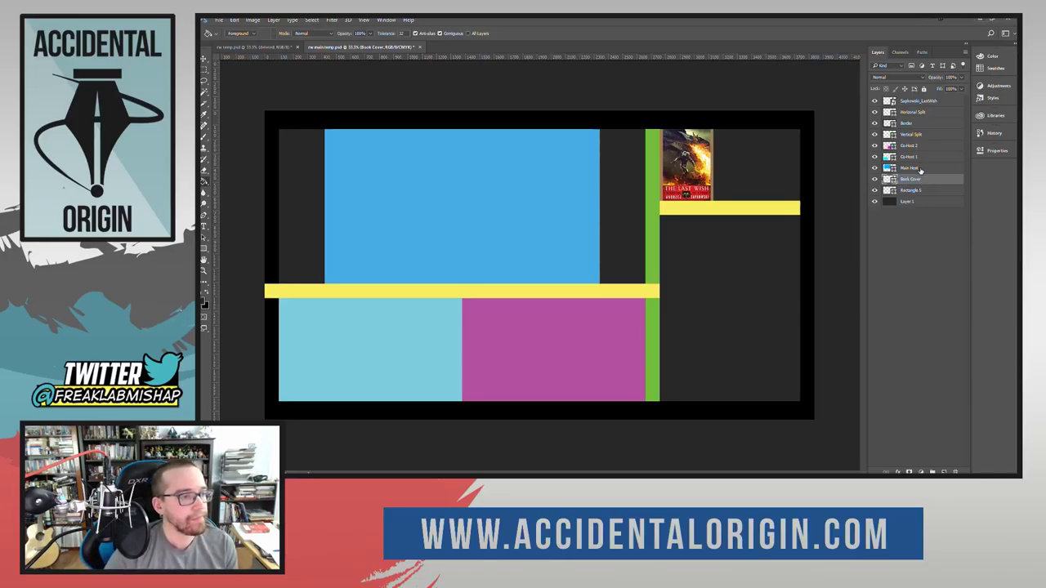
{"action": "left_click", "coordinate": [920, 141]}
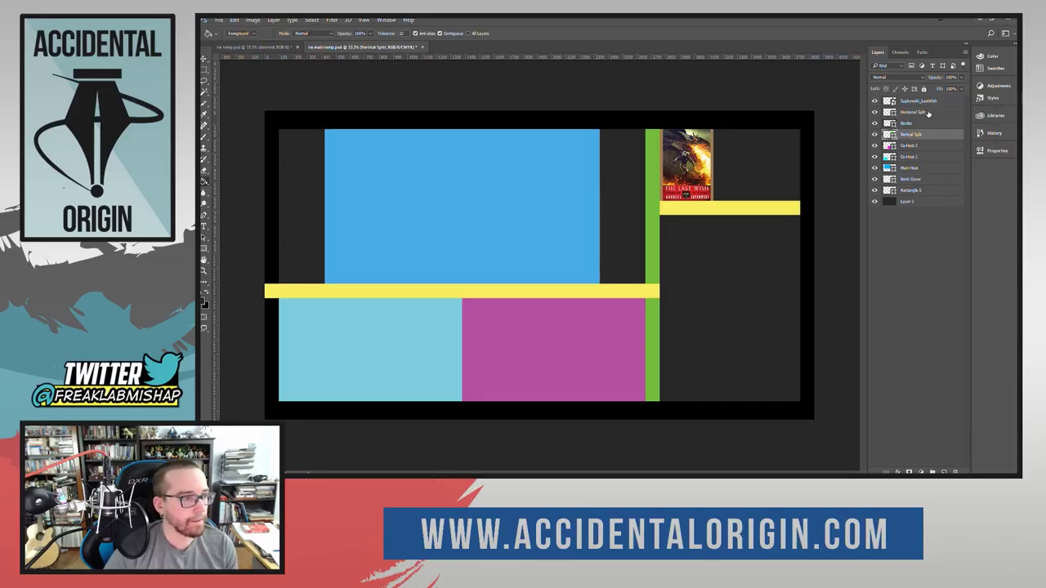
{"action": "left_click", "coordinate": [921, 113]}
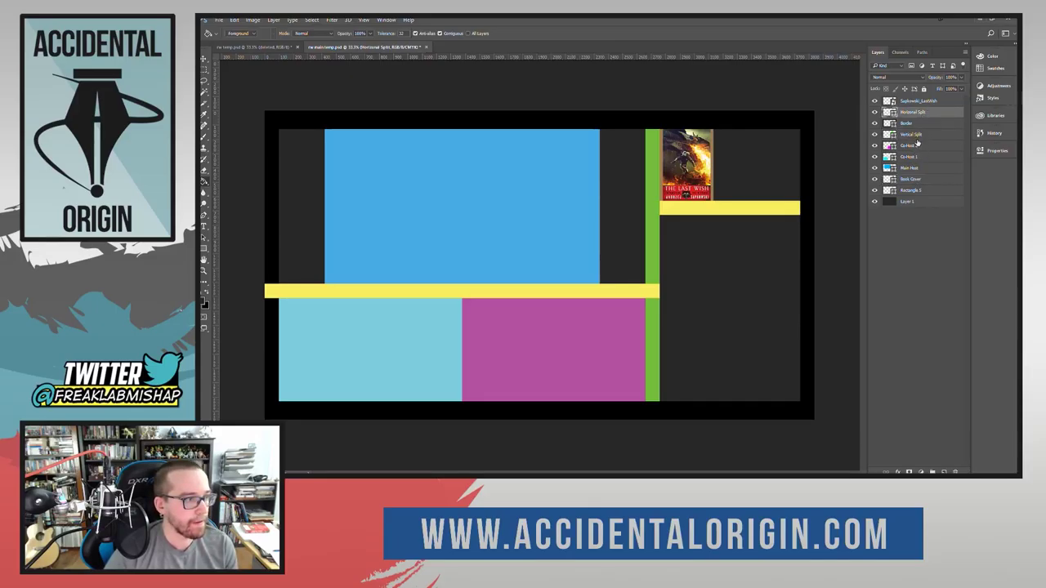
{"action": "left_click", "coordinate": [914, 180]}
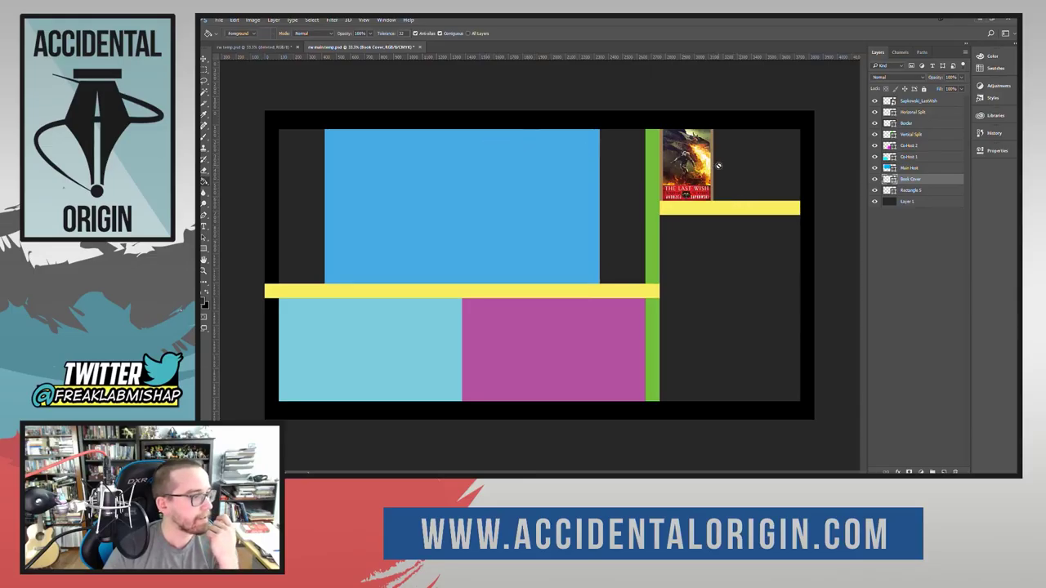
{"action": "left_click", "coordinate": [204, 59]}
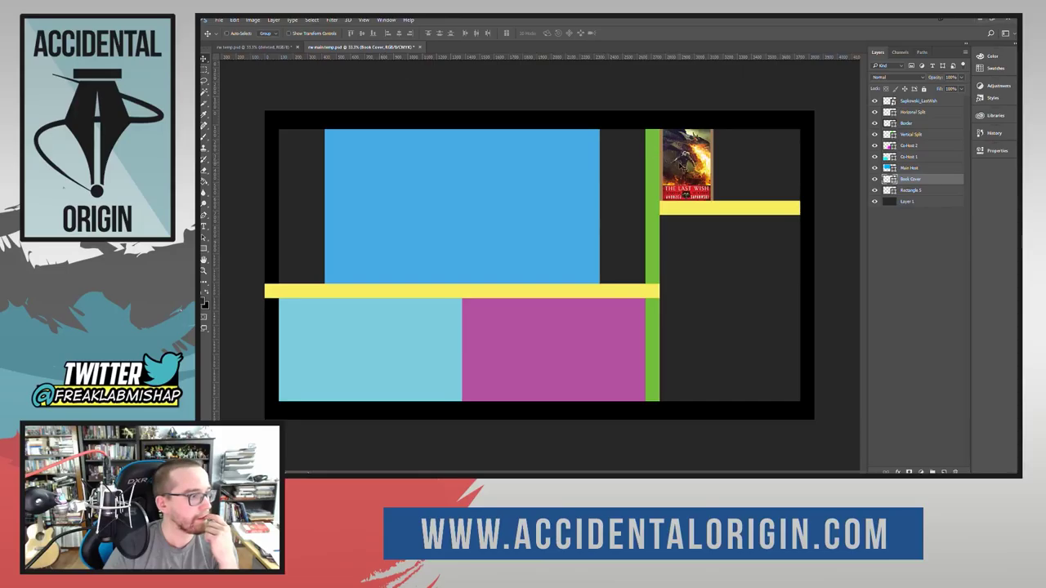
{"action": "left_click", "coordinate": [995, 151]}
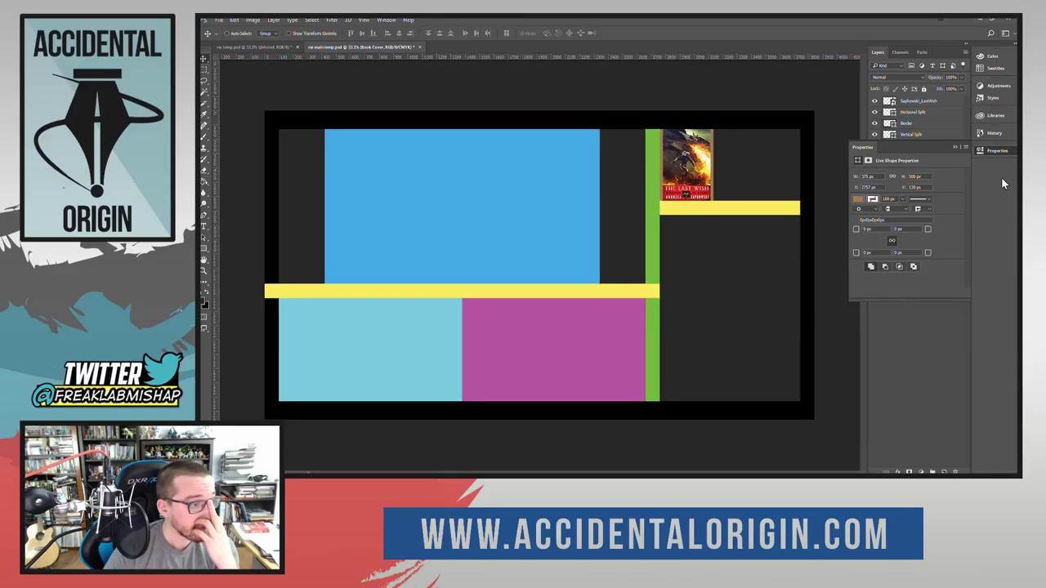
{"action": "left_click", "coordinate": [984, 150]}
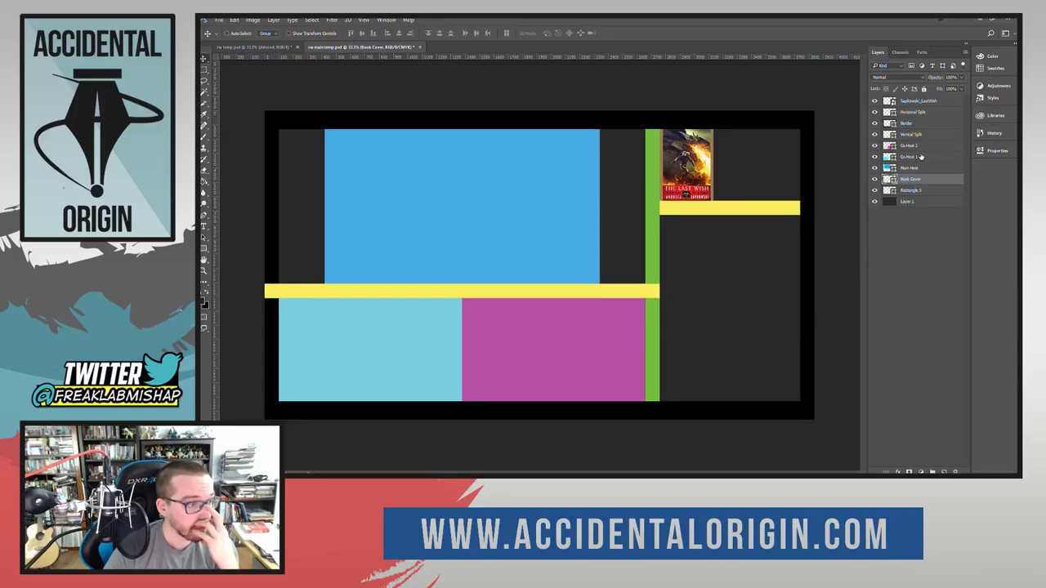
Step: Check the properties of The Last Wish cover image and move the image flush against the green vertical bar
{"action": "left_click", "coordinate": [920, 105]}
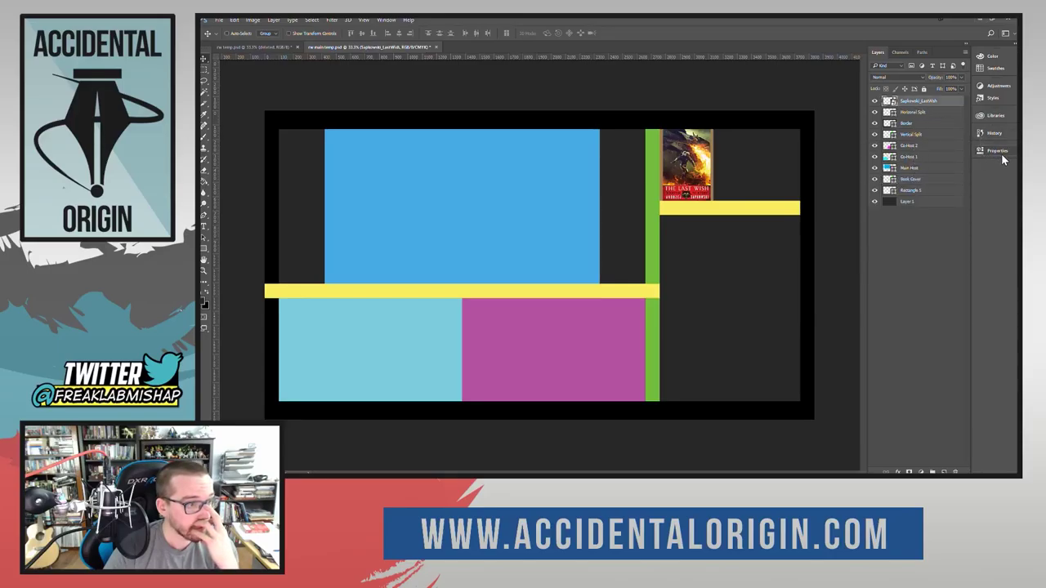
{"action": "left_click", "coordinate": [999, 150]}
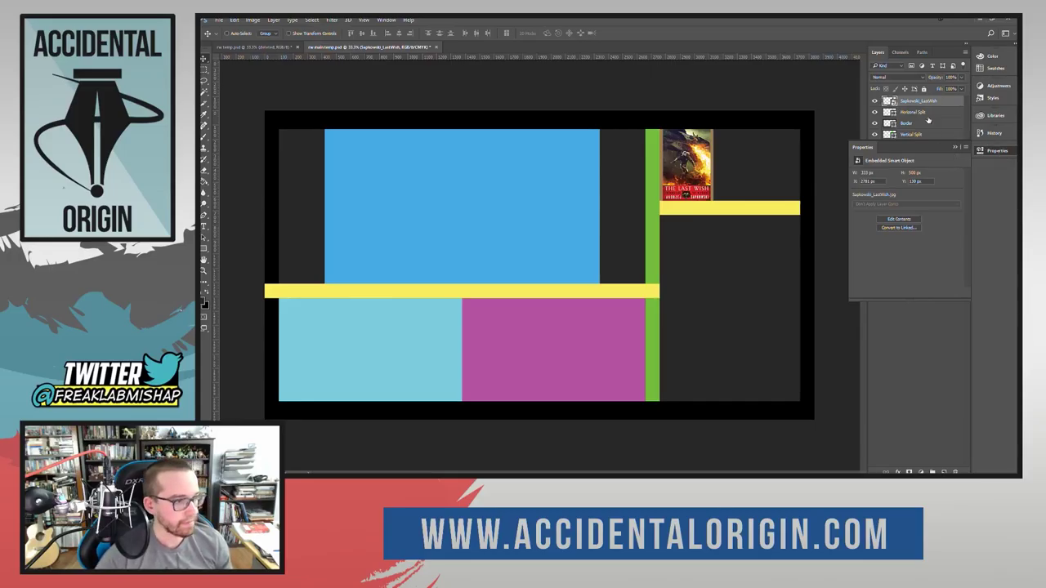
{"action": "left_click", "coordinate": [1001, 150]}
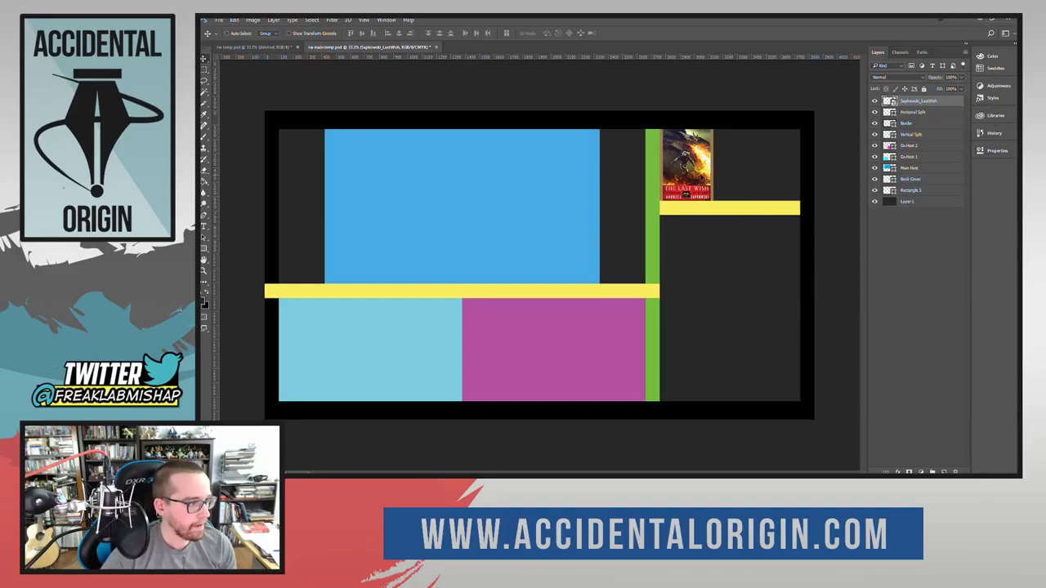
{"action": "left_click_drag", "start_coordinate": [684, 193], "coordinate": [712, 295]}
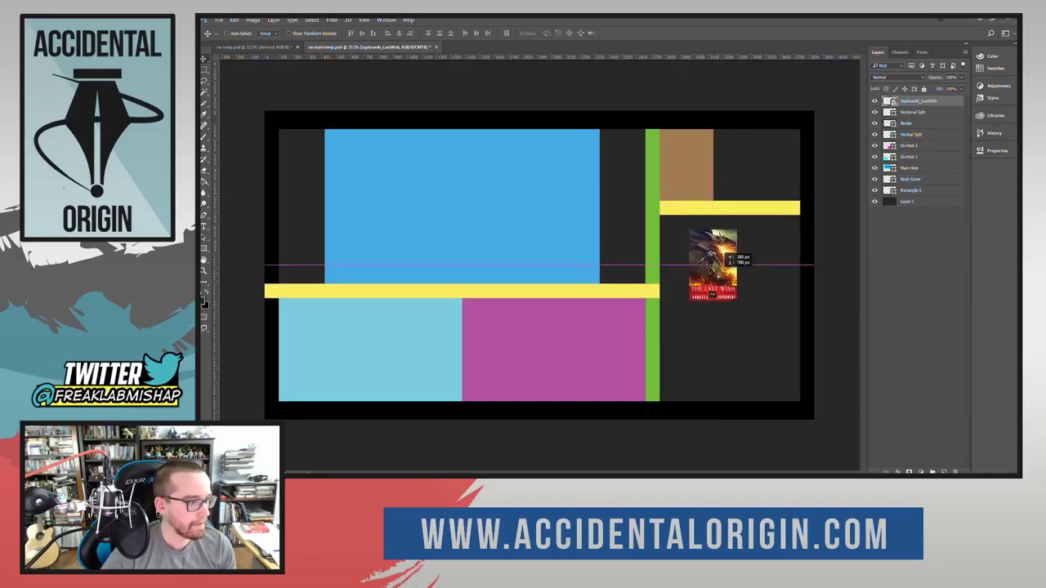
{"action": "left_click_drag", "start_coordinate": [727, 258], "coordinate": [700, 159]}
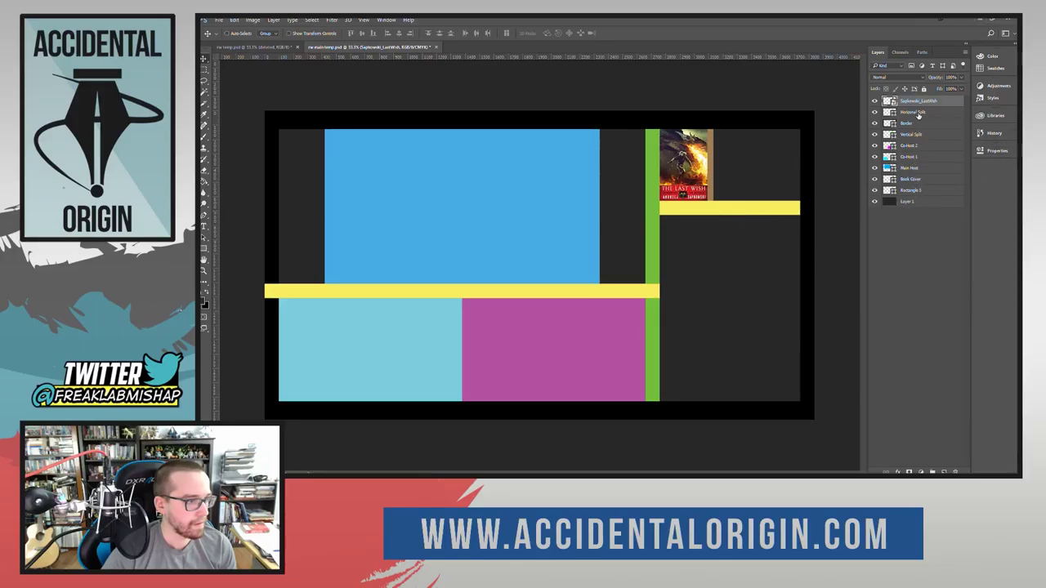
Step: Move the yellow divider below the book cover slightly down and scale its height to 50%
{"action": "left_click", "coordinate": [921, 192]}
{"action": "left_click_drag", "start_coordinate": [753, 214], "coordinate": [751, 224]}
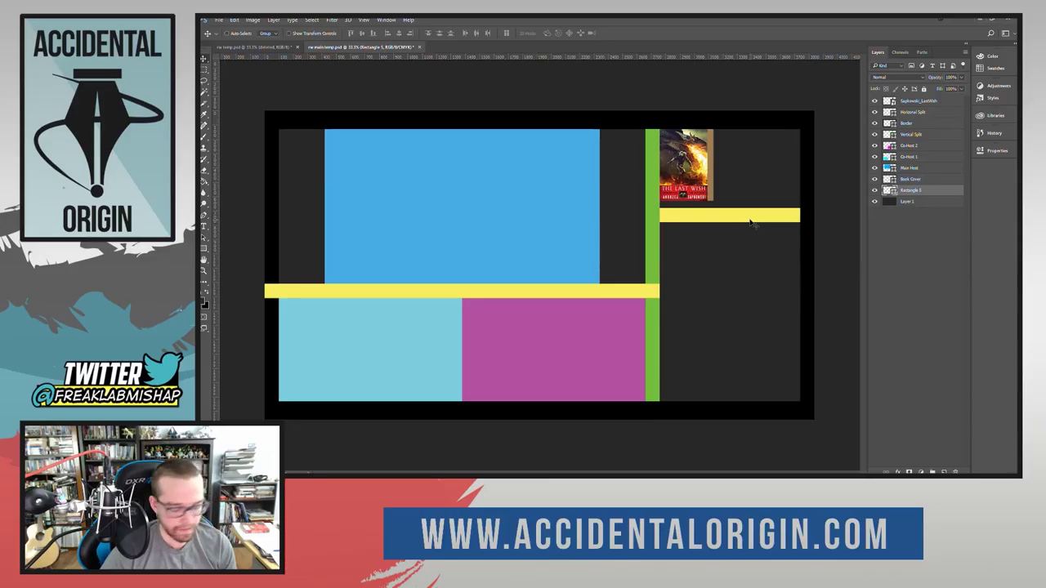
{"action": "key", "text": "ctrl+t"}
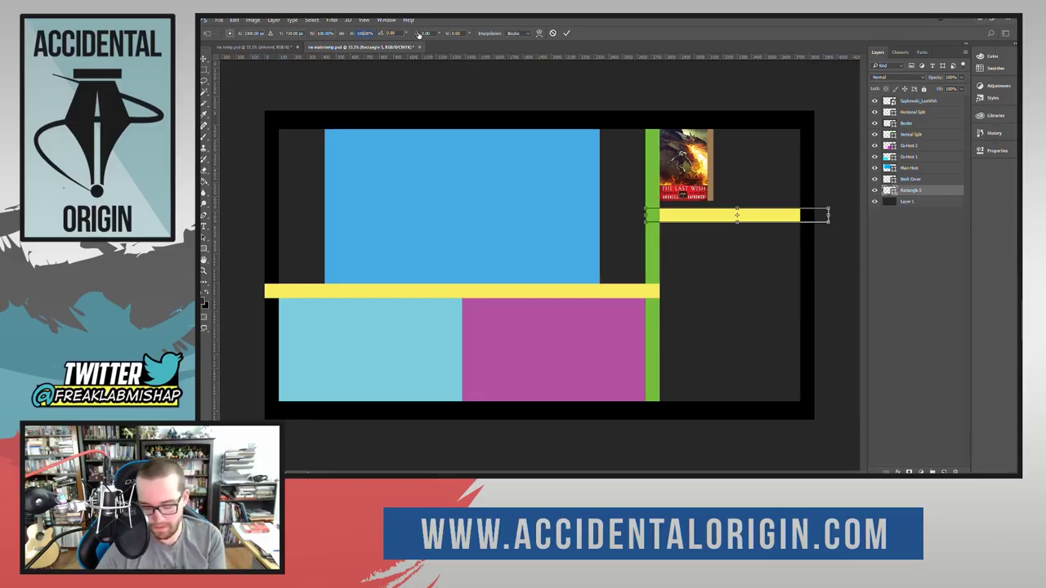
{"action": "type", "text": "1"}
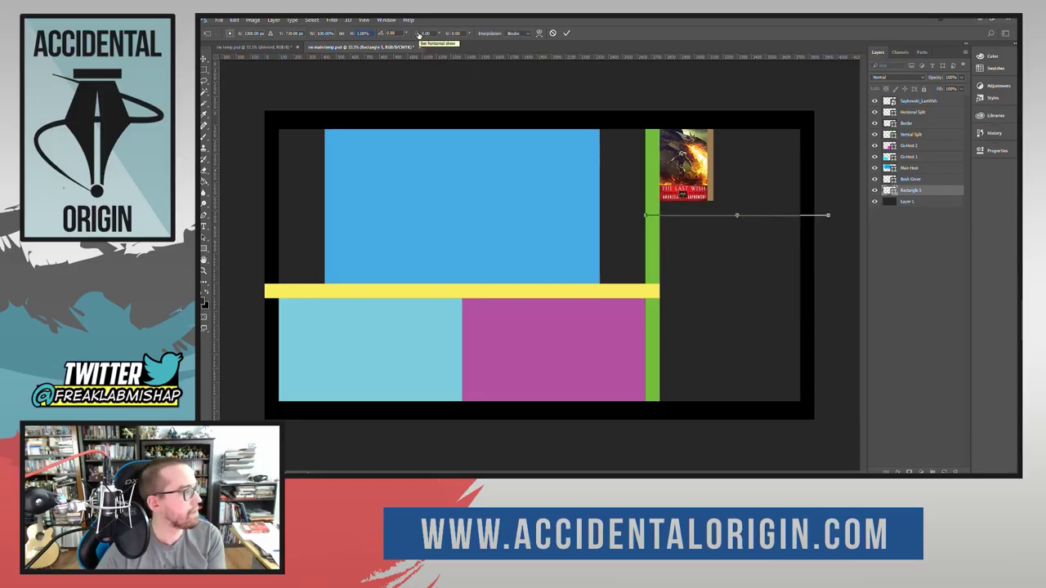
{"action": "type", "text": "50"}
{"action": "key", "text": "Return"}
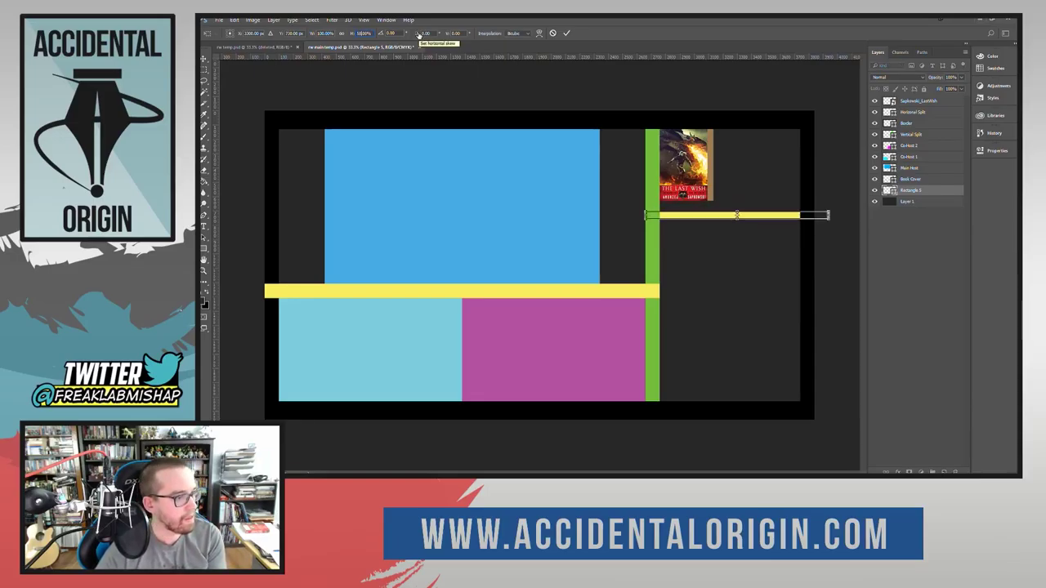
{"action": "left_click", "coordinate": [570, 35]}
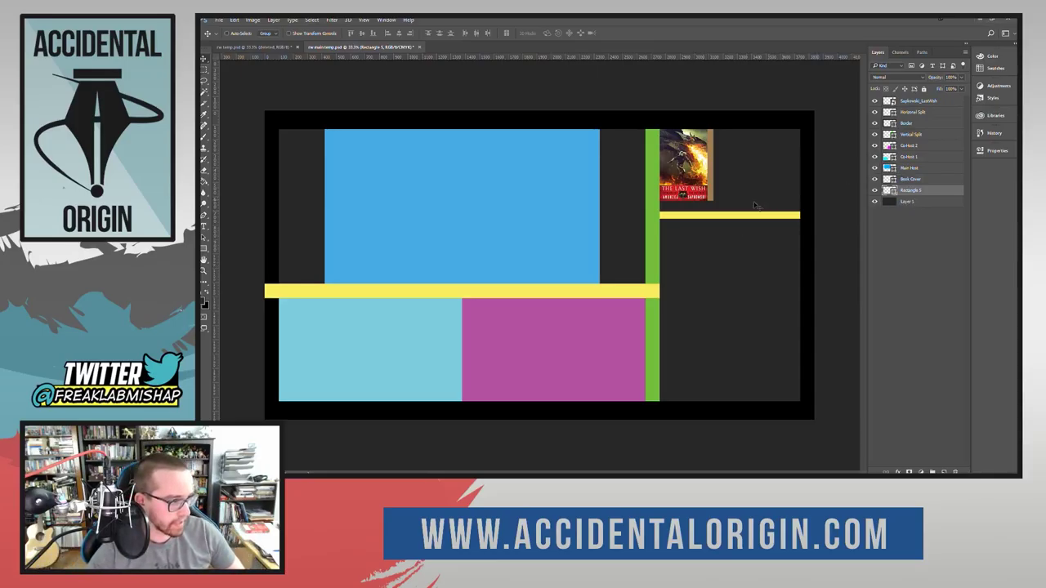
Step: Check the layout with the background hidden, restore the background, and nudge the thin yellow divider slightly up
{"action": "left_click", "coordinate": [875, 201]}
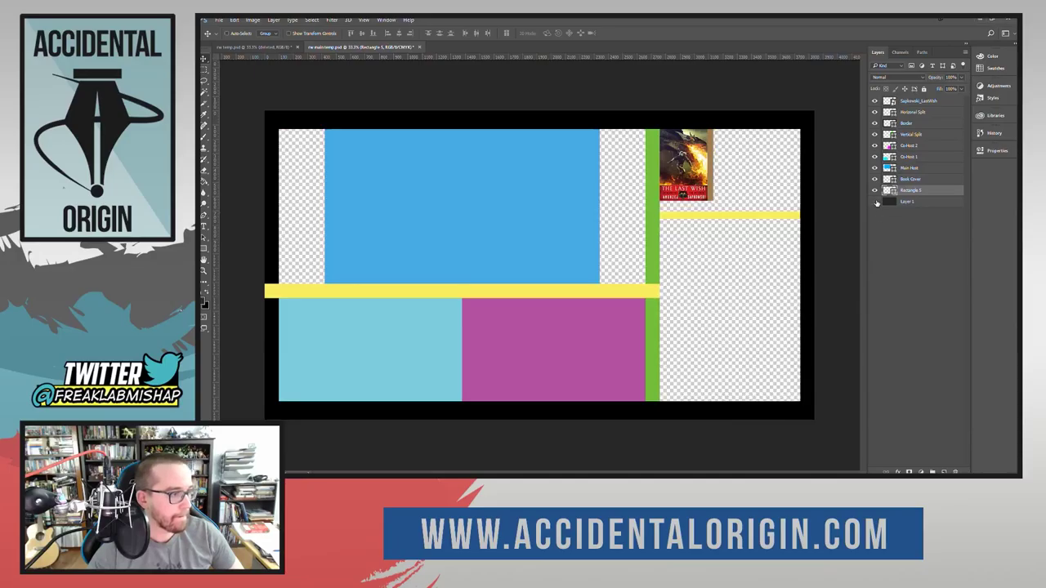
{"action": "left_click", "coordinate": [875, 201]}
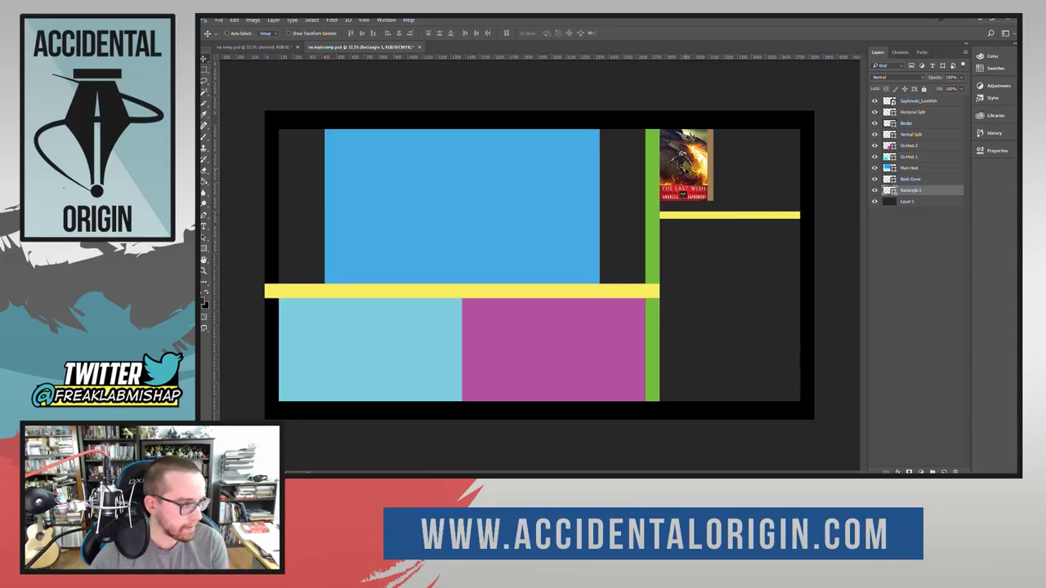
{"action": "mouse_move", "coordinate": [688, 179]}
{"action": "left_mouse_down"}
{"action": "mouse_move", "coordinate": [627, 180]}
{"action": "mouse_move", "coordinate": [658, 183]}
{"action": "mouse_move", "coordinate": [683, 159]}
{"action": "left_mouse_up"}
{"action": "mouse_move", "coordinate": [751, 218]}
{"action": "left_mouse_down"}
{"action": "mouse_move", "coordinate": [735, 220]}
{"action": "mouse_move", "coordinate": [746, 218]}
{"action": "left_mouse_up"}
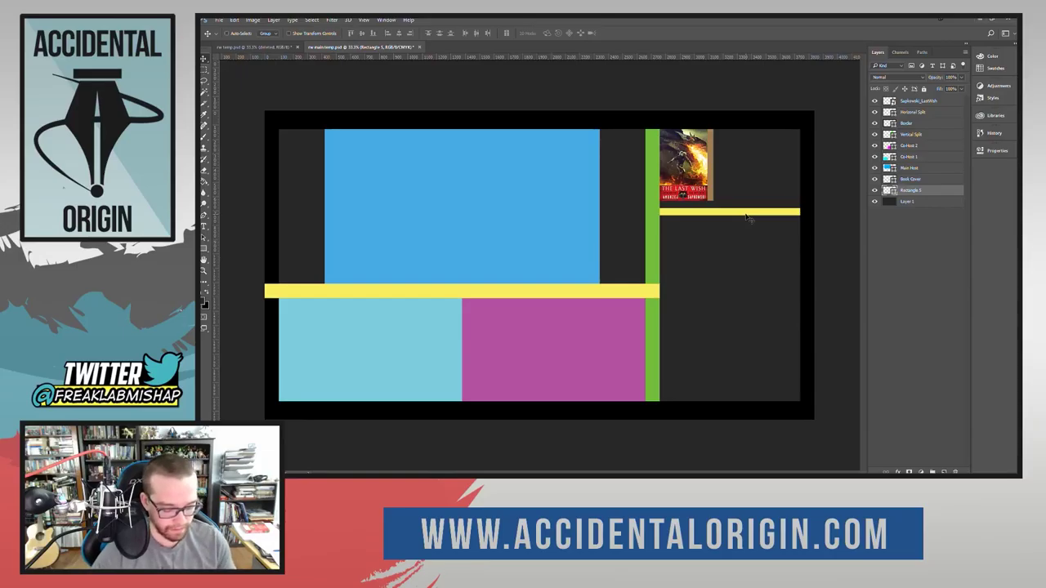
{"action": "left_click_drag", "start_coordinate": [746, 218], "coordinate": [745, 217]}
Step: Shorten the thin yellow divider to about 92% width, spanning from the green bar's outer edge to the canvas edge
{"action": "key", "text": "ctrl+t"}
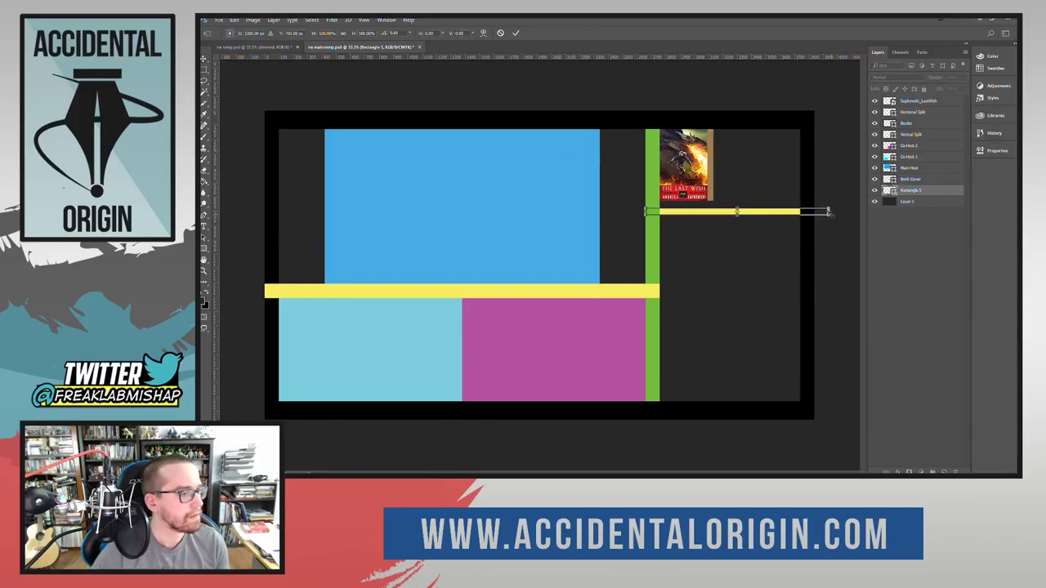
{"action": "left_click_drag", "start_coordinate": [828, 211], "coordinate": [812, 212]}
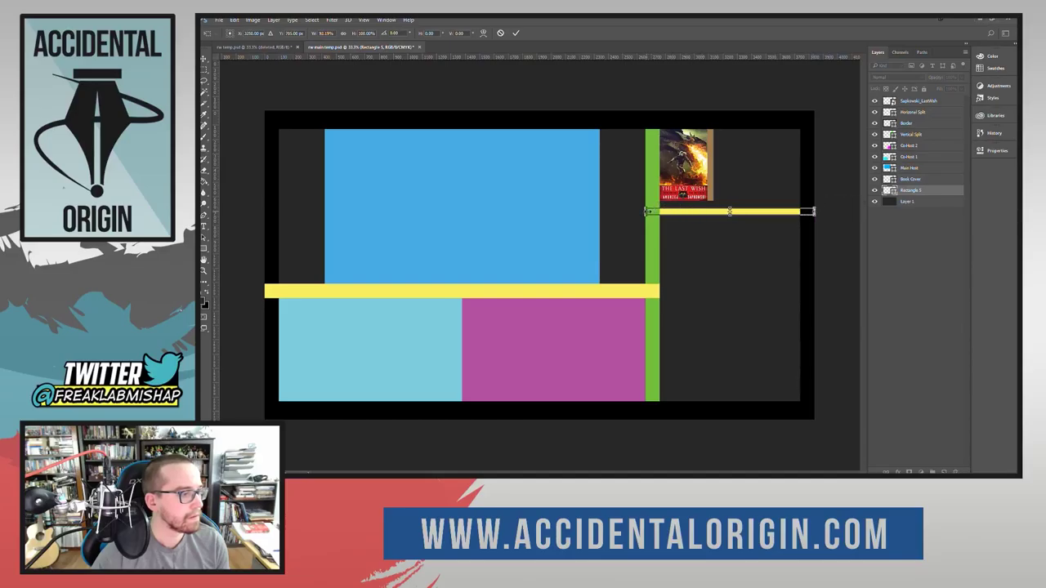
{"action": "mouse_move", "coordinate": [646, 211]}
{"action": "left_mouse_down"}
{"action": "mouse_move", "coordinate": [703, 211]}
{"action": "mouse_move", "coordinate": [630, 211]}
{"action": "left_mouse_up"}
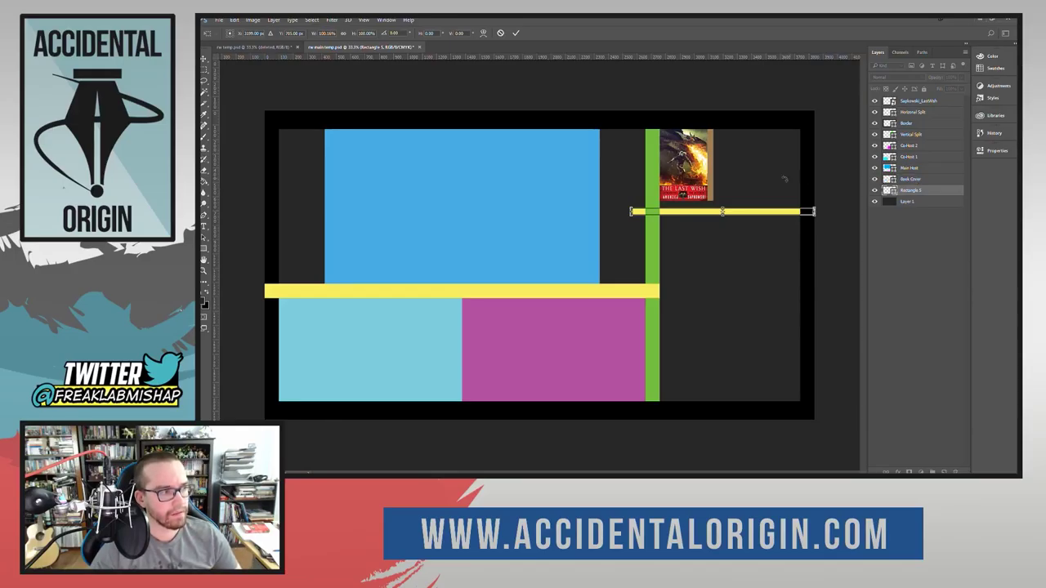
{"action": "mouse_move", "coordinate": [630, 212]}
{"action": "left_mouse_down"}
{"action": "mouse_move", "coordinate": [658, 212]}
{"action": "mouse_move", "coordinate": [645, 211]}
{"action": "left_mouse_up"}
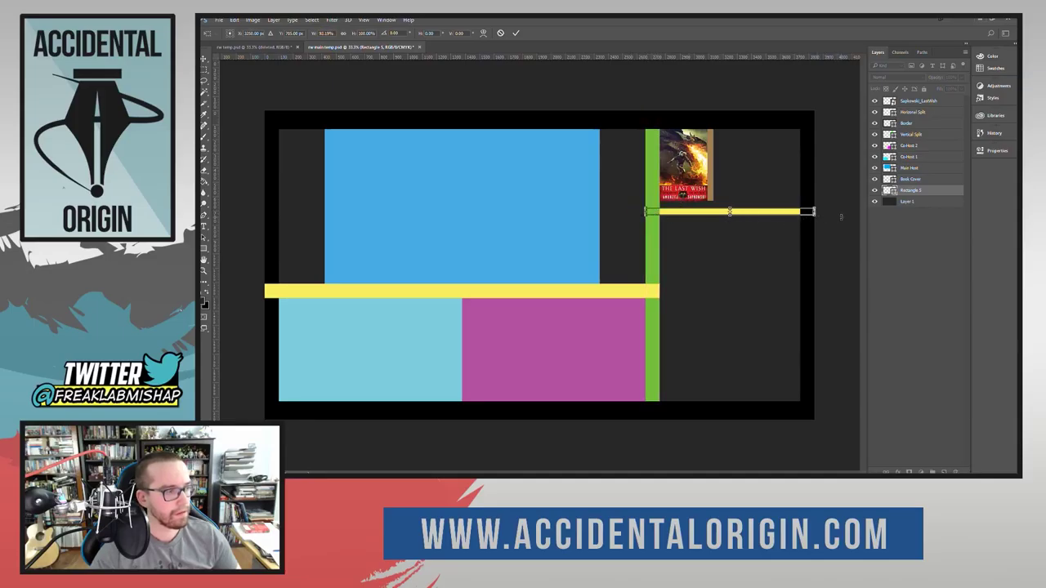
{"action": "left_click", "coordinate": [516, 33]}
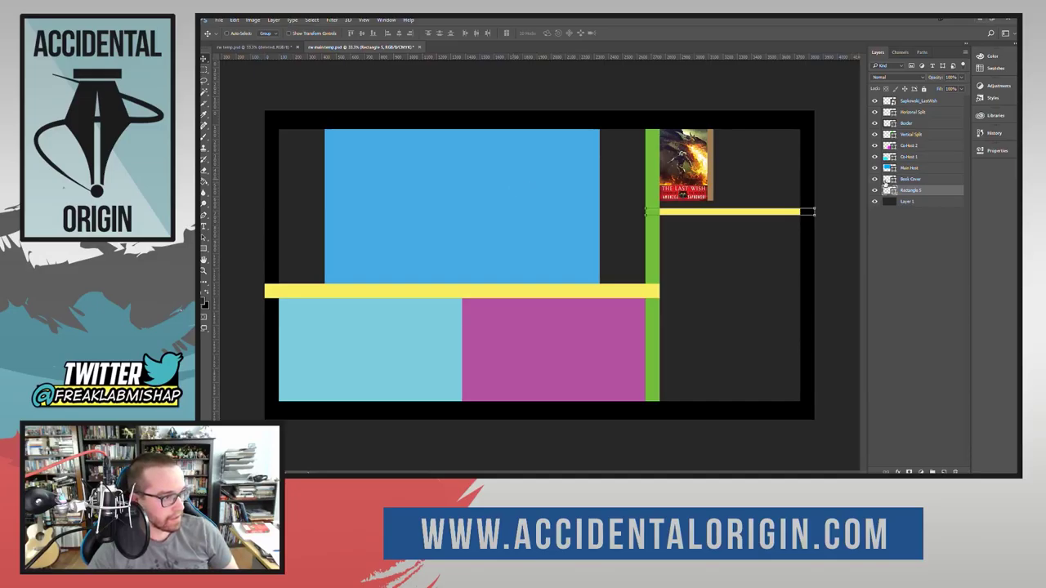
Step: Try to free-transform the Main Host frame
{"action": "left_click", "coordinate": [911, 169]}
{"action": "key", "text": "ctrl+t"}
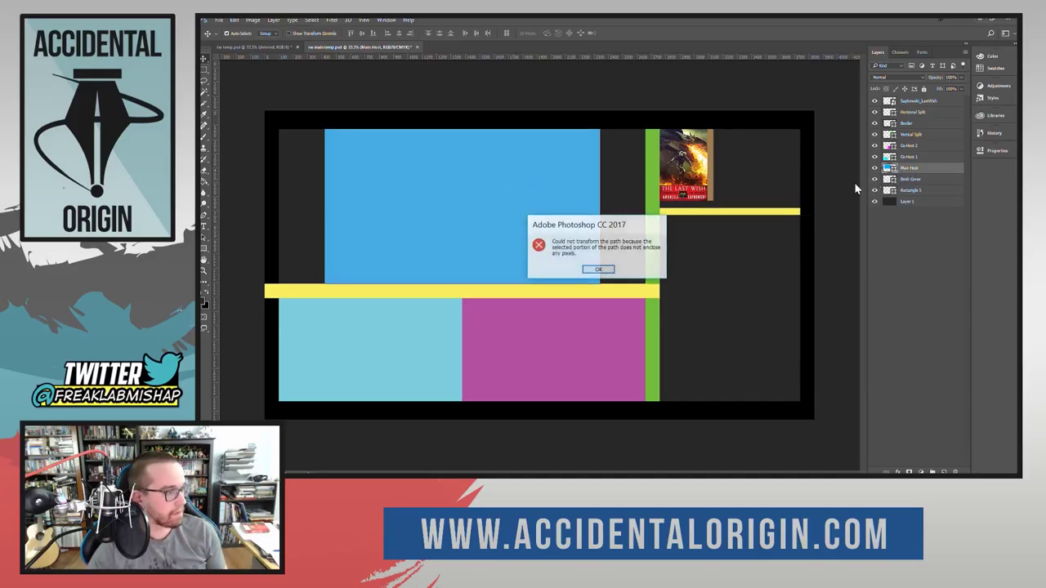
{"action": "left_click", "coordinate": [598, 272]}
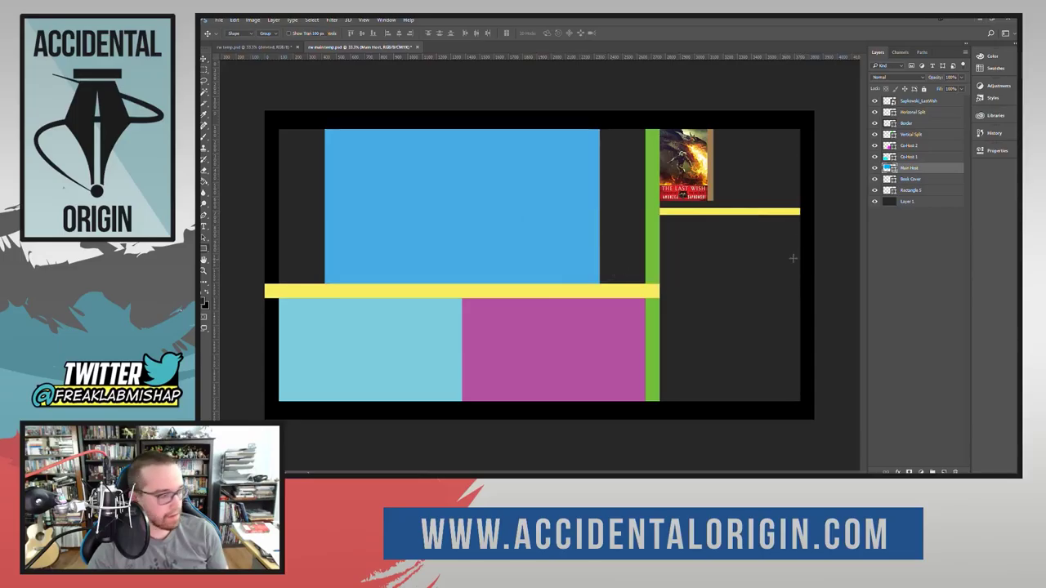
Step: Create a 1280 by 720 px blue rectangle starting in the empty area beneath the thin yellow divider
{"action": "key", "text": "u"}
{"action": "left_click", "coordinate": [737, 271]}
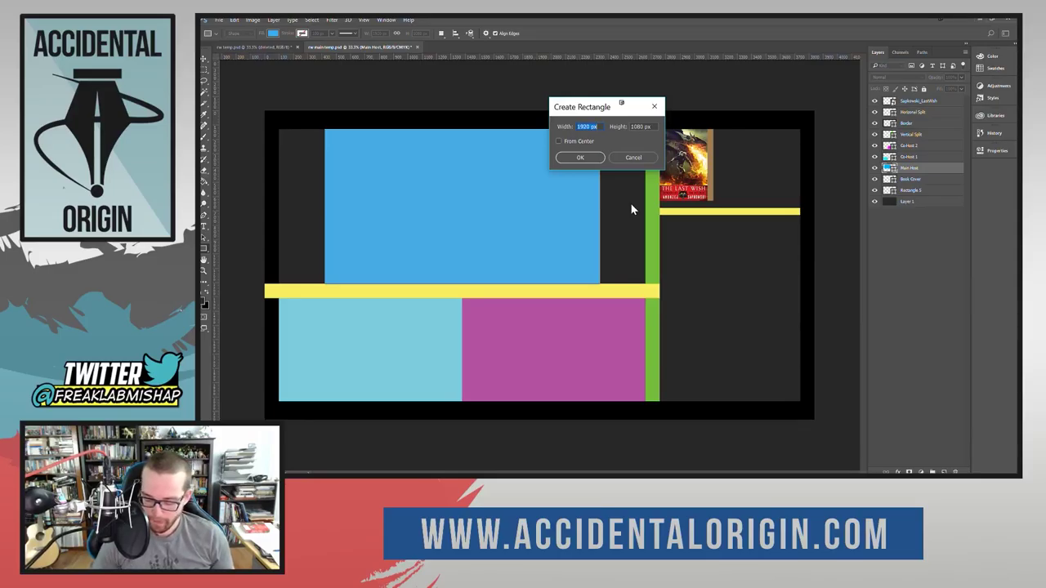
{"action": "type", "text": "1280"}
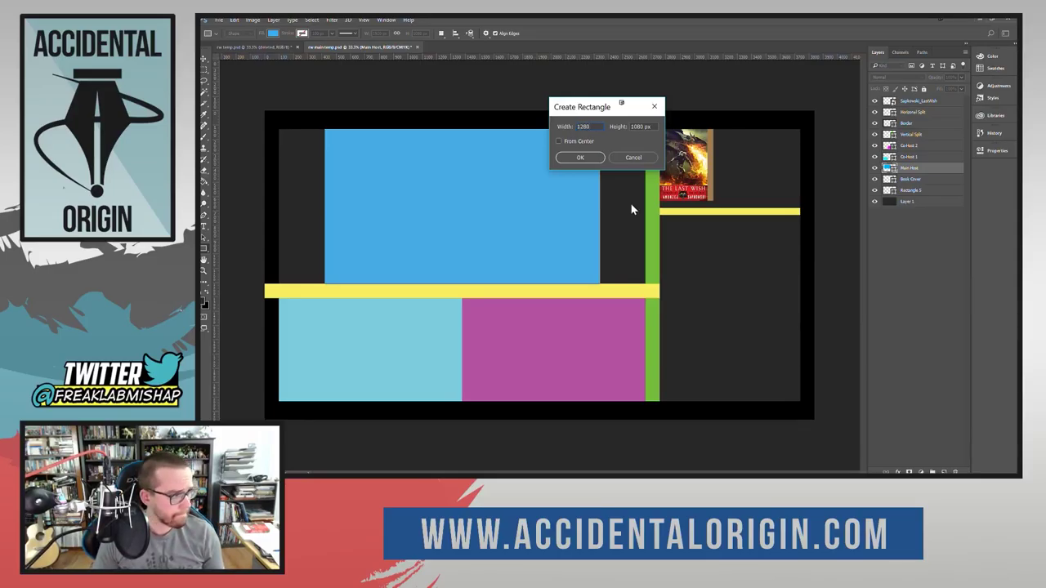
{"action": "key", "text": "Tab"}
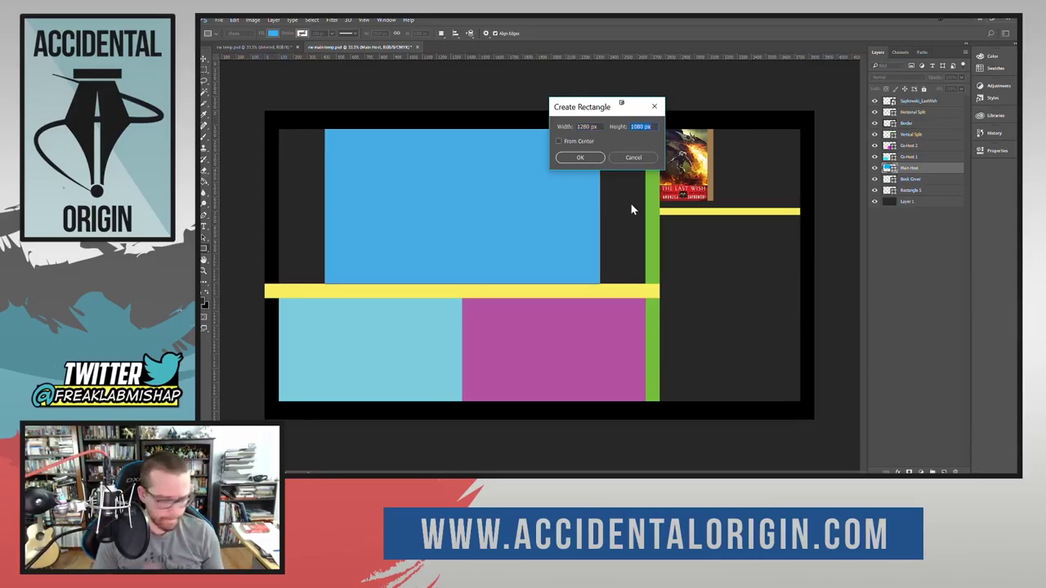
{"action": "type", "text": "750"}
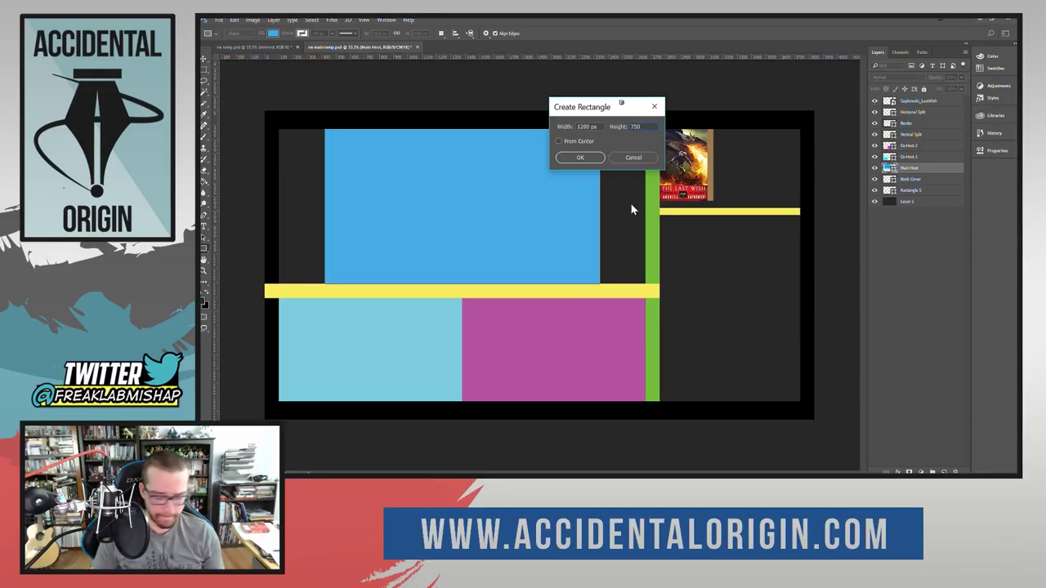
{"action": "key", "text": "Return"}
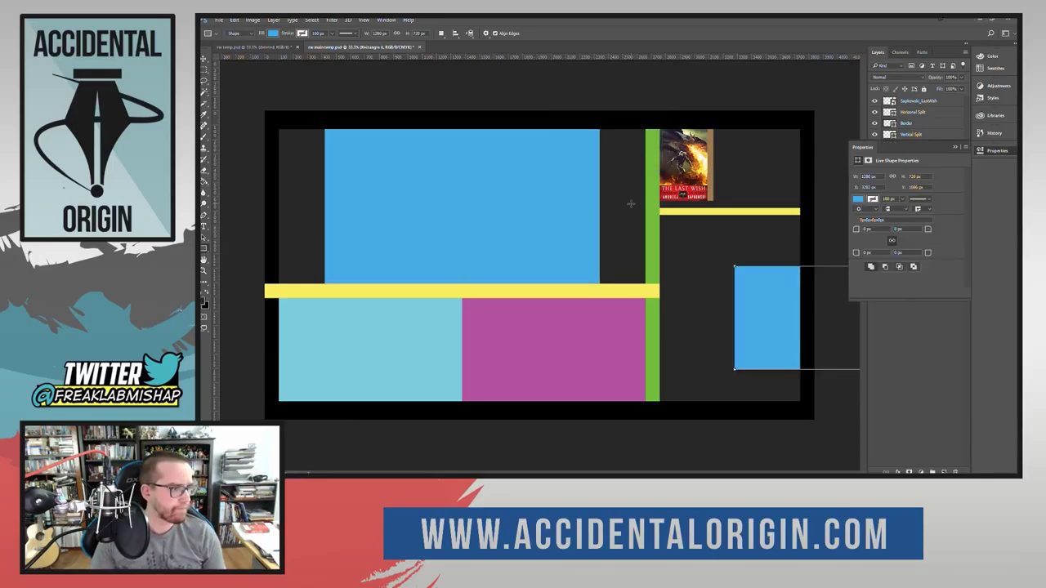
Step: Move the 1280 by 720 px blue rectangle over the main host area against the border's upper inner edge, and hide the Main Host layer
{"action": "key", "text": "v"}
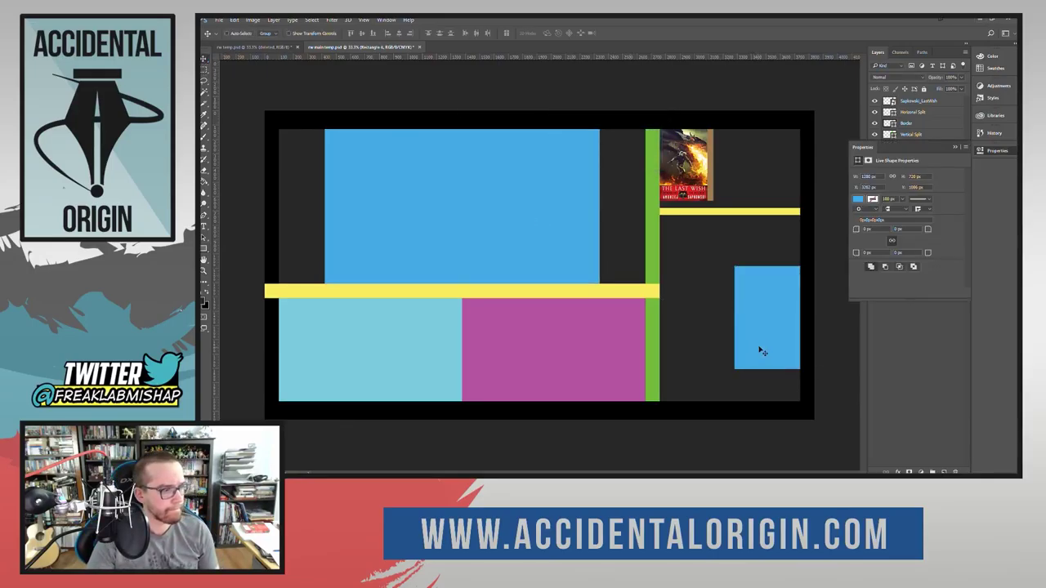
{"action": "left_click_drag", "start_coordinate": [760, 352], "coordinate": [400, 198]}
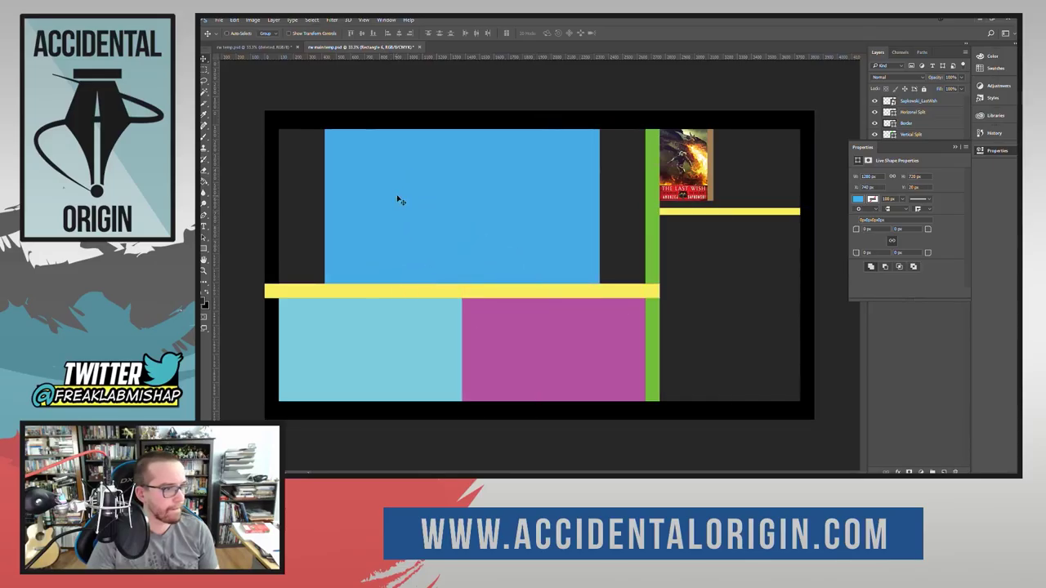
{"action": "left_click", "coordinate": [980, 151]}
{"action": "left_click", "coordinate": [874, 179]}
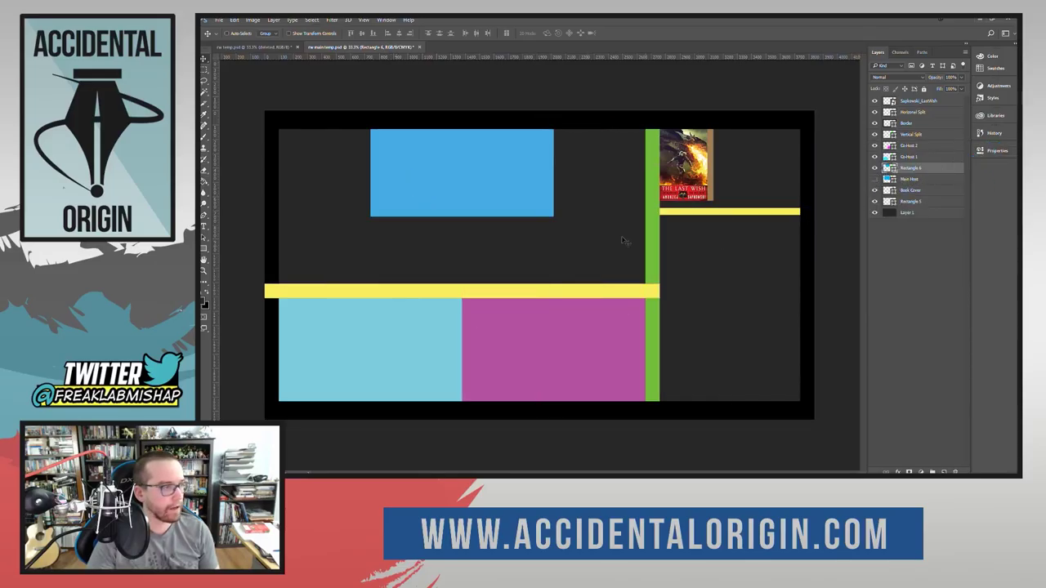
{"action": "left_click", "coordinate": [907, 157]}
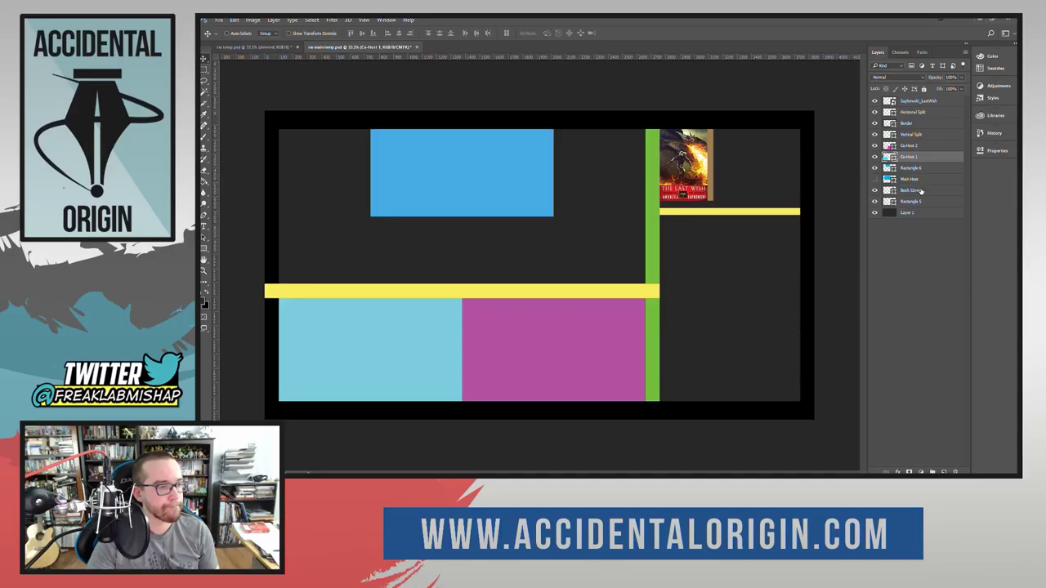
{"action": "left_click", "coordinate": [909, 168]}
{"action": "mouse_move", "coordinate": [494, 181]}
{"action": "left_mouse_down"}
{"action": "mouse_move", "coordinate": [503, 214]}
{"action": "mouse_move", "coordinate": [506, 182]}
{"action": "mouse_move", "coordinate": [497, 189]}
{"action": "left_mouse_up"}
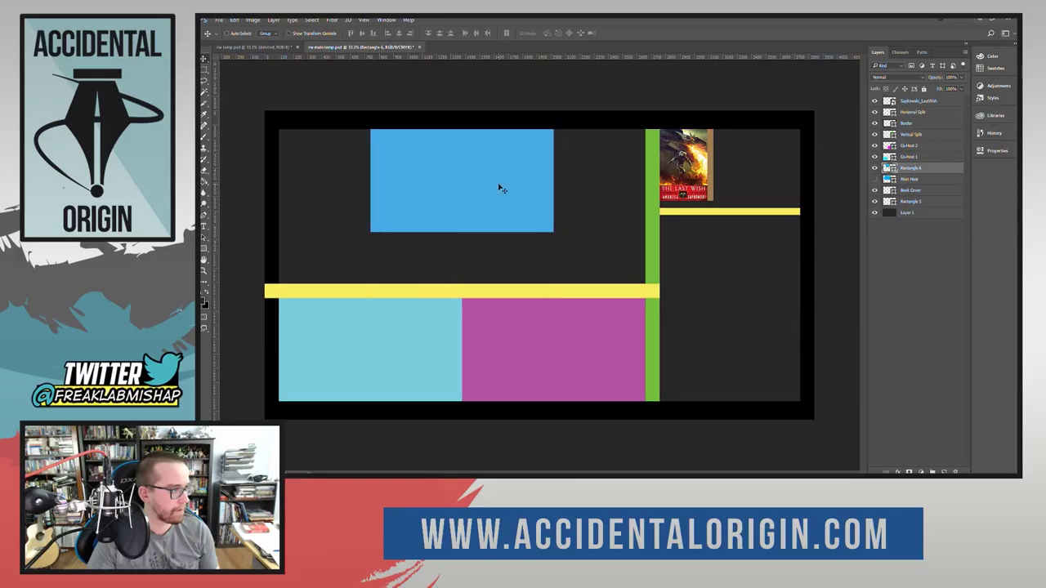
{"action": "left_click_drag", "start_coordinate": [522, 289], "coordinate": [521, 294]}
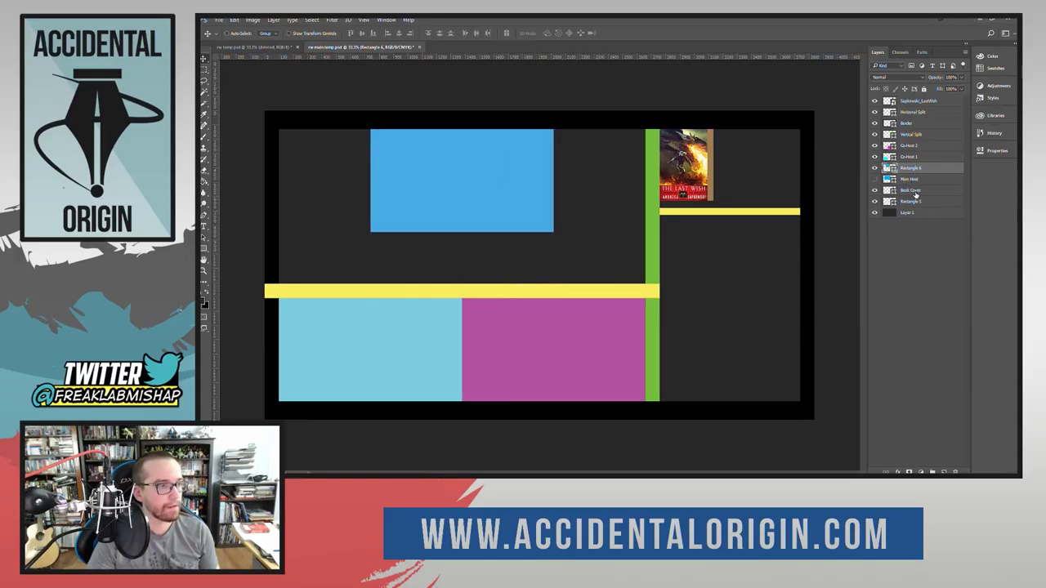
Step: Hide the Horizontal Split layer and create a 1600 by 900 px blue rectangle
{"action": "left_click", "coordinate": [874, 112]}
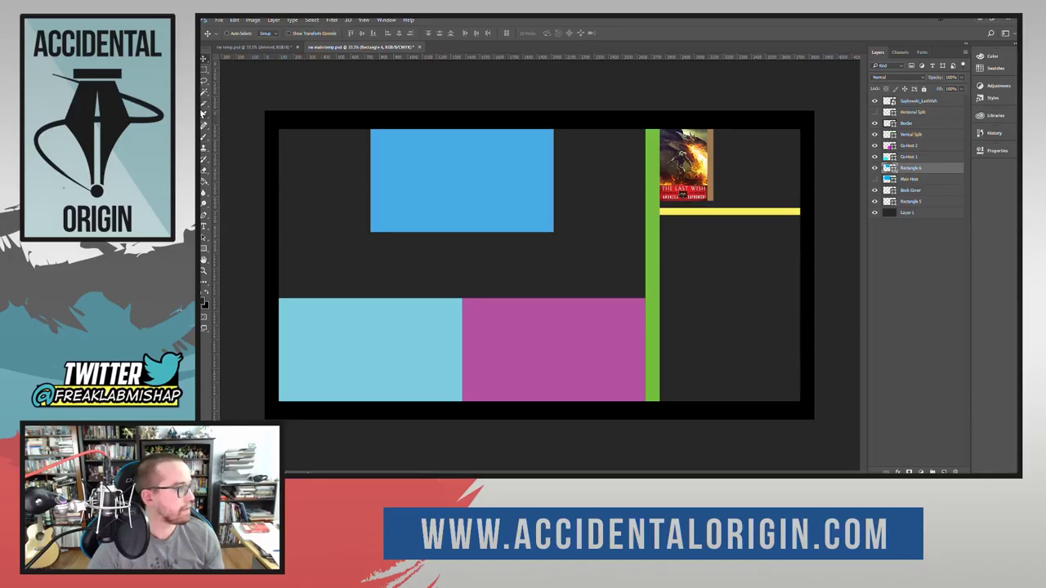
{"action": "key", "text": "u"}
{"action": "left_click", "coordinate": [626, 243]}
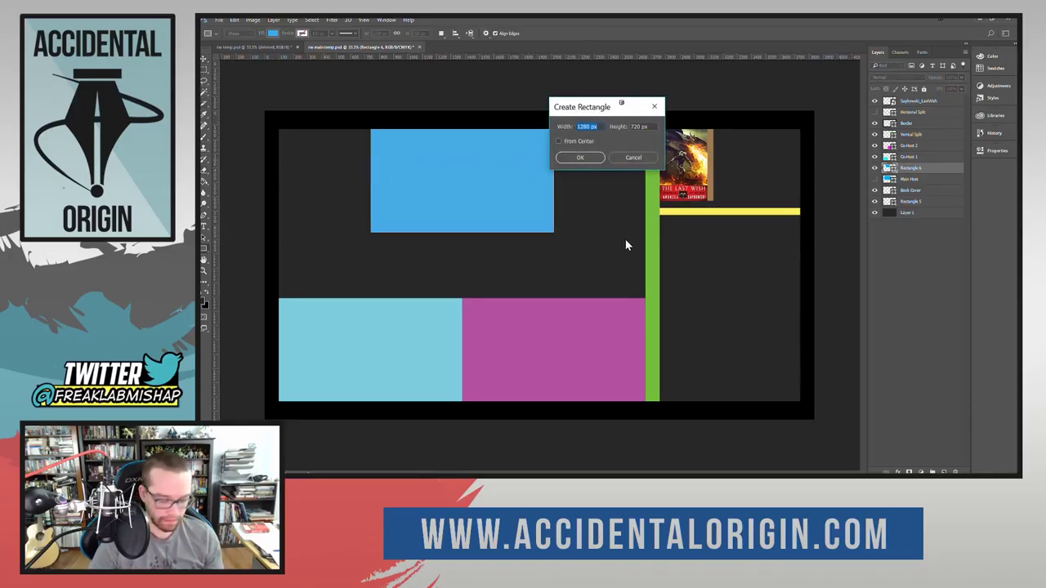
{"action": "type", "text": "16"}
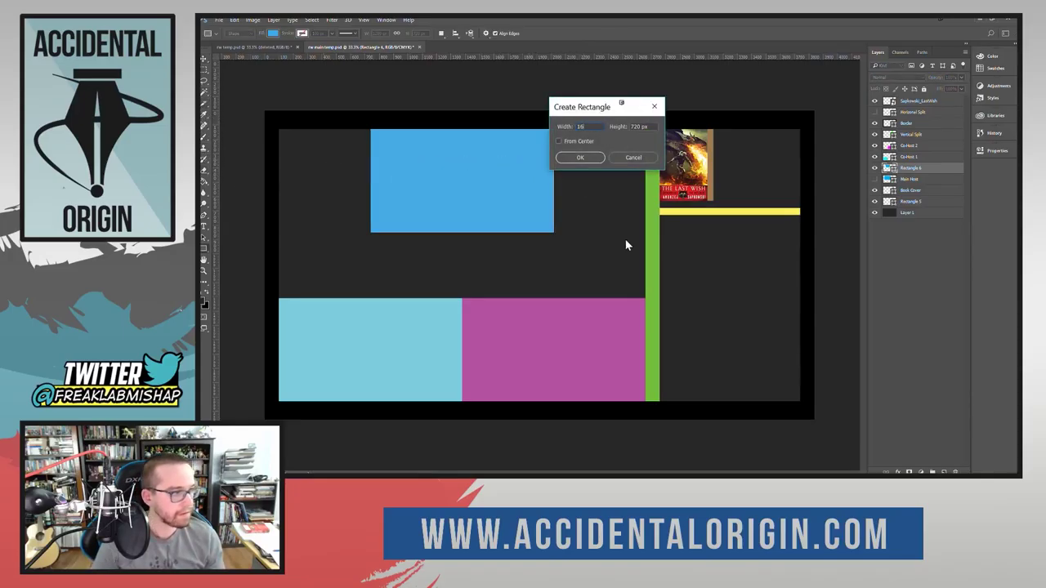
{"action": "type", "text": "00"}
{"action": "key", "text": "Tab"}
{"action": "type", "text": "900"}
{"action": "key", "text": "Return"}
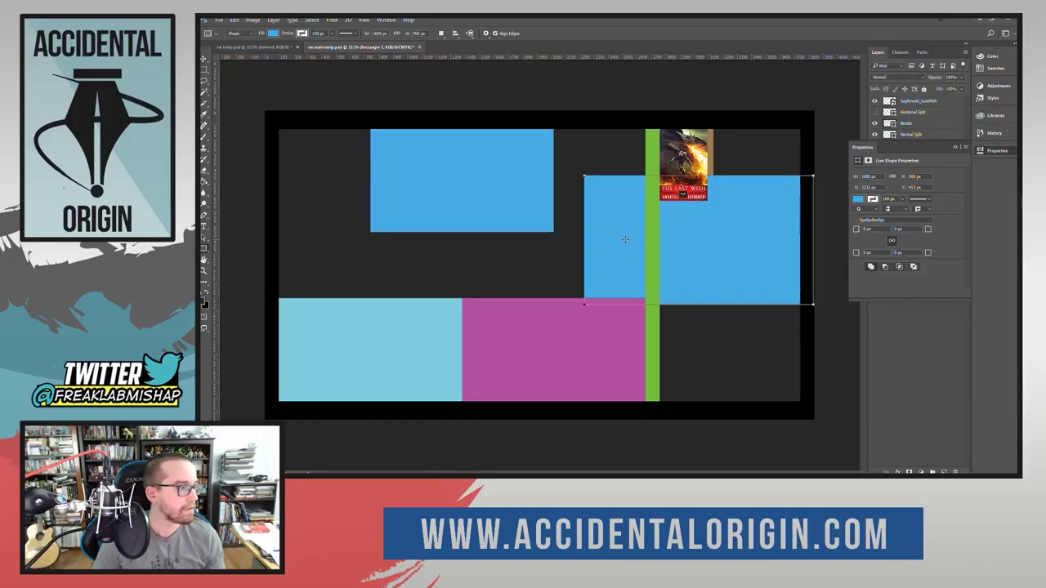
Step: Move the 1600 by 900 px rectangle over the smaller blue one, centred above the two co-host frames
{"action": "left_click", "coordinate": [204, 59]}
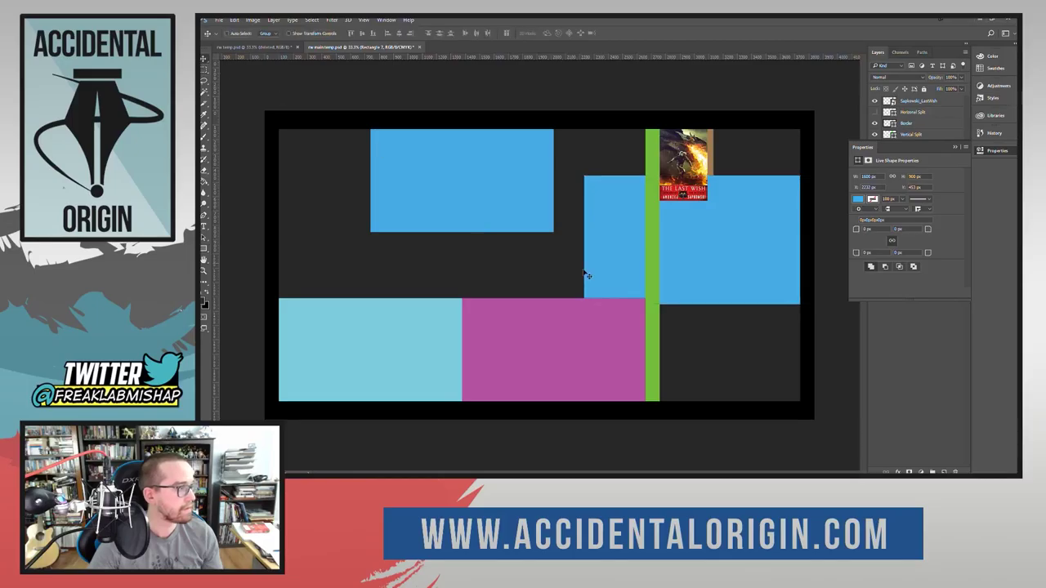
{"action": "left_click_drag", "start_coordinate": [632, 275], "coordinate": [395, 228]}
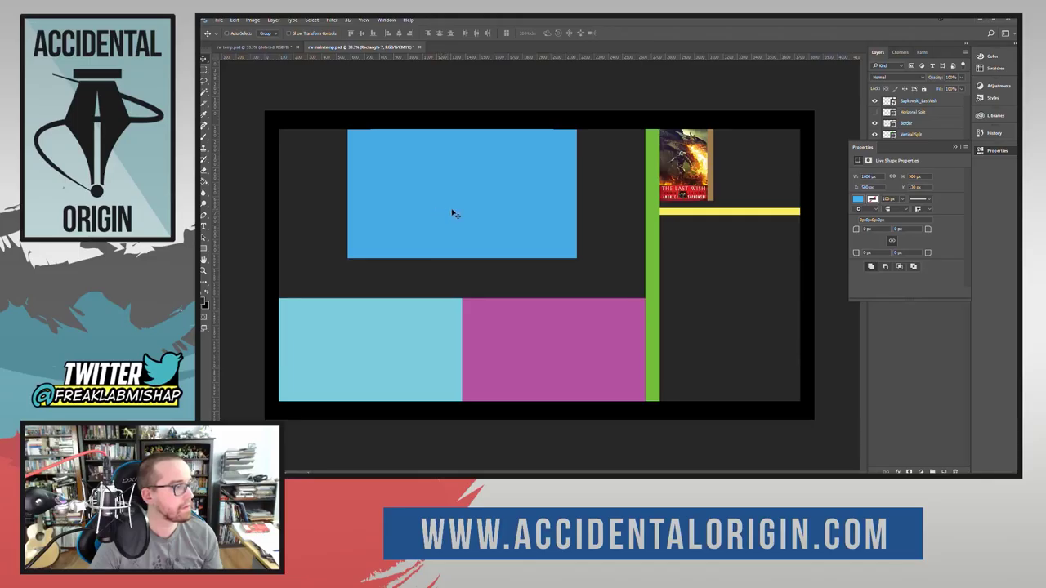
{"action": "left_click", "coordinate": [996, 150]}
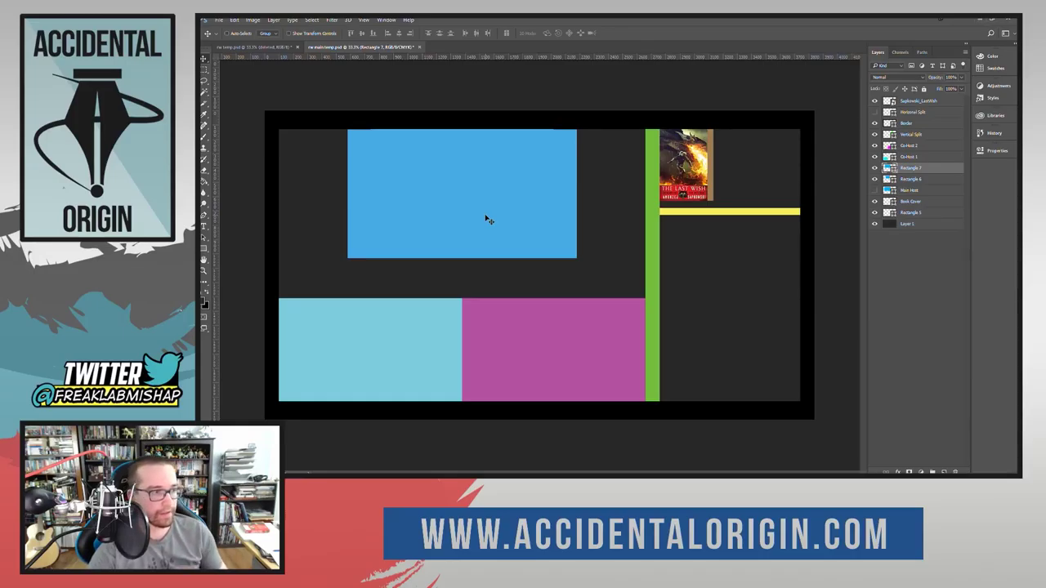
Step: Identify the thin yellow divider's layer by toggling its visibility, and rename it Book Split
{"action": "left_click", "coordinate": [915, 213]}
{"action": "left_click", "coordinate": [874, 213]}
{"action": "left_click", "coordinate": [874, 214]}
{"action": "double_click", "coordinate": [916, 214]}
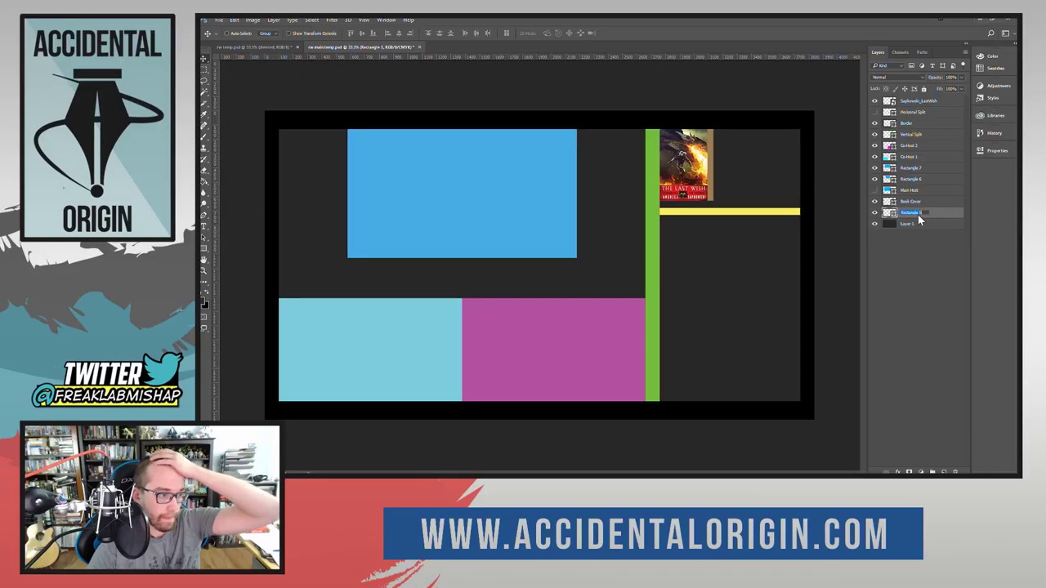
{"action": "type", "text": "Book Split"}
{"action": "key", "text": "Return"}
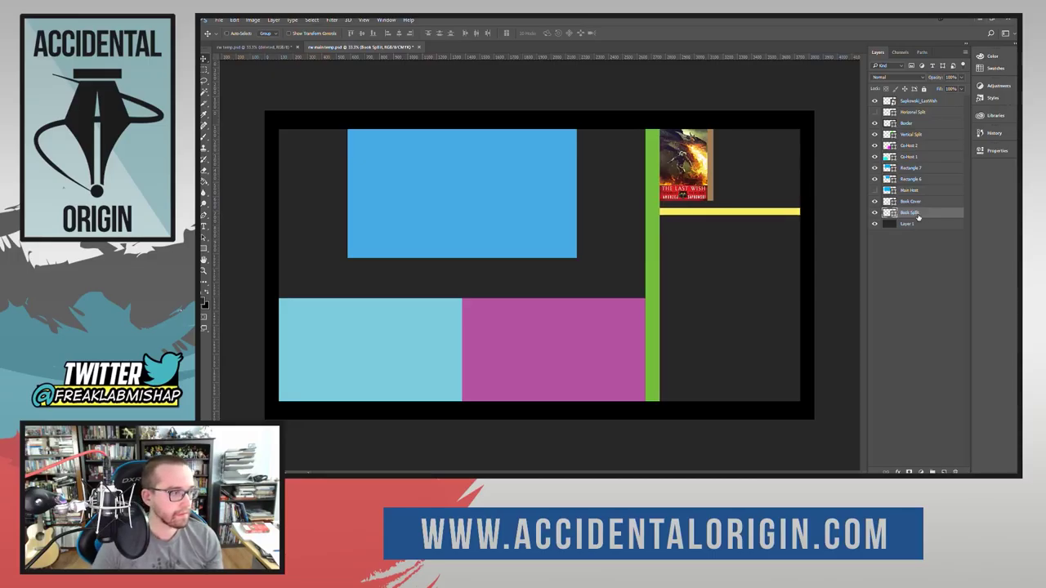
Step: Rename the bottommost layer, Layer 1, as Background Grey
{"action": "left_click", "coordinate": [928, 227]}
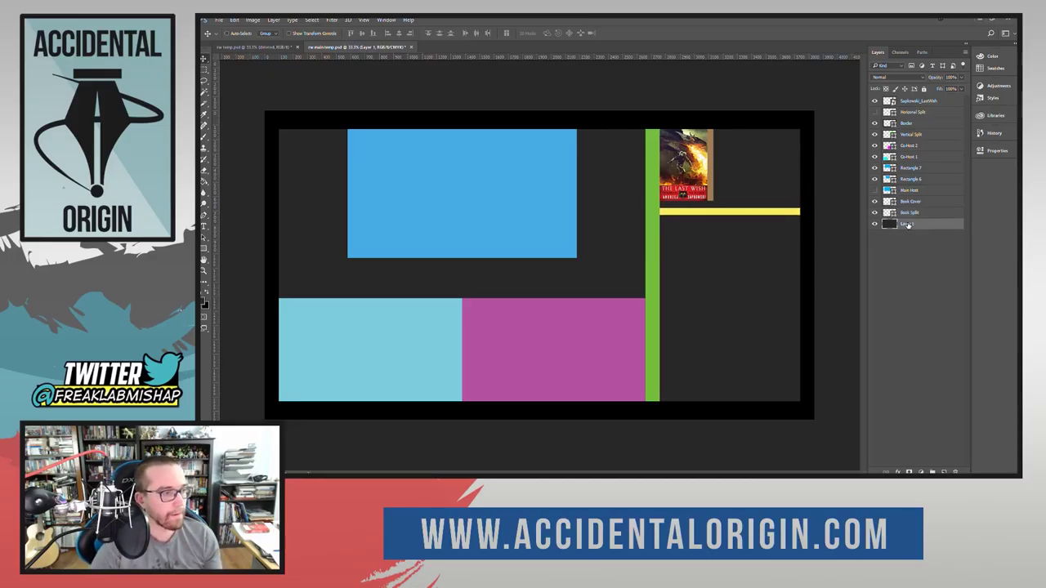
{"action": "double_click", "coordinate": [907, 224]}
{"action": "type", "text": "Background Grey"}
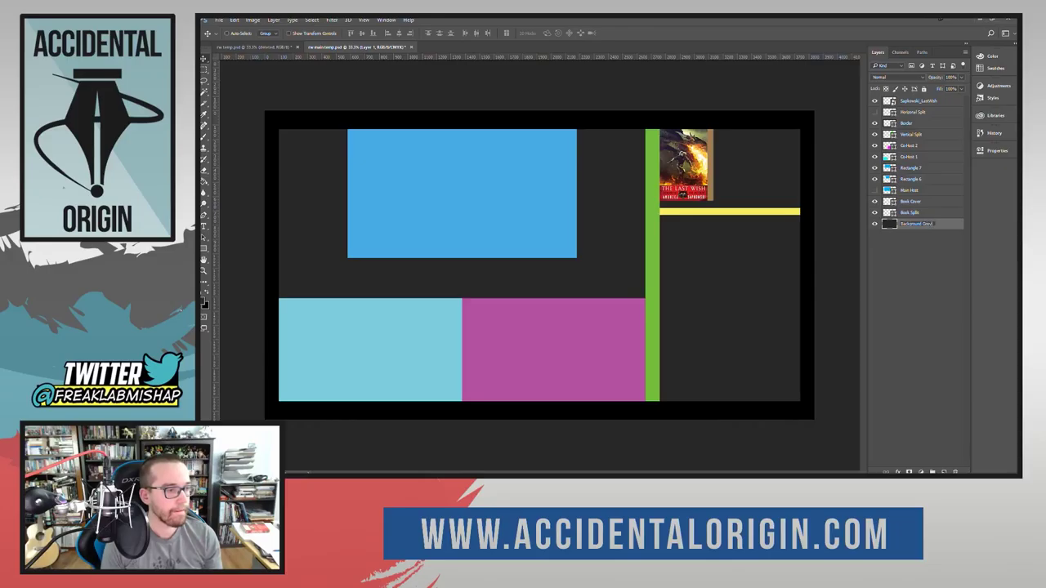
{"action": "key", "text": "Return"}
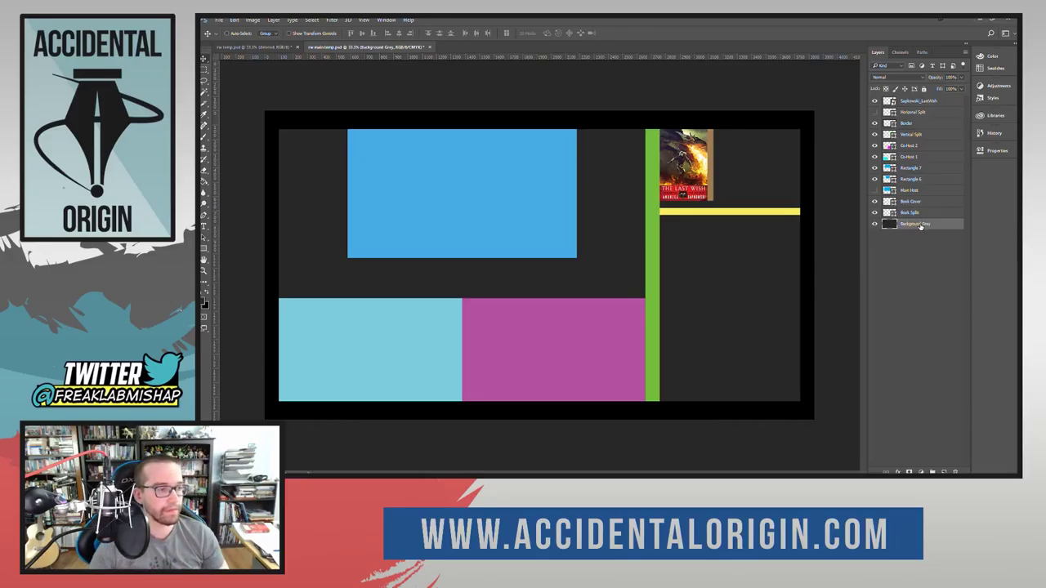
Step: Move the brown Book Cover placeholder sideways out from behind the cover artwork so it sits directly beside it
{"action": "left_click", "coordinate": [914, 214]}
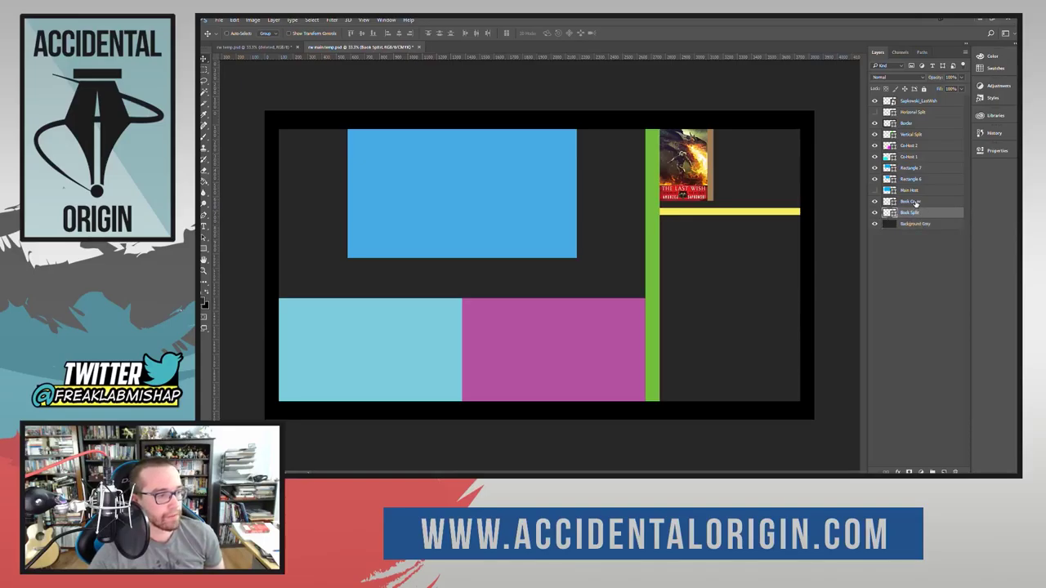
{"action": "left_click", "coordinate": [911, 202]}
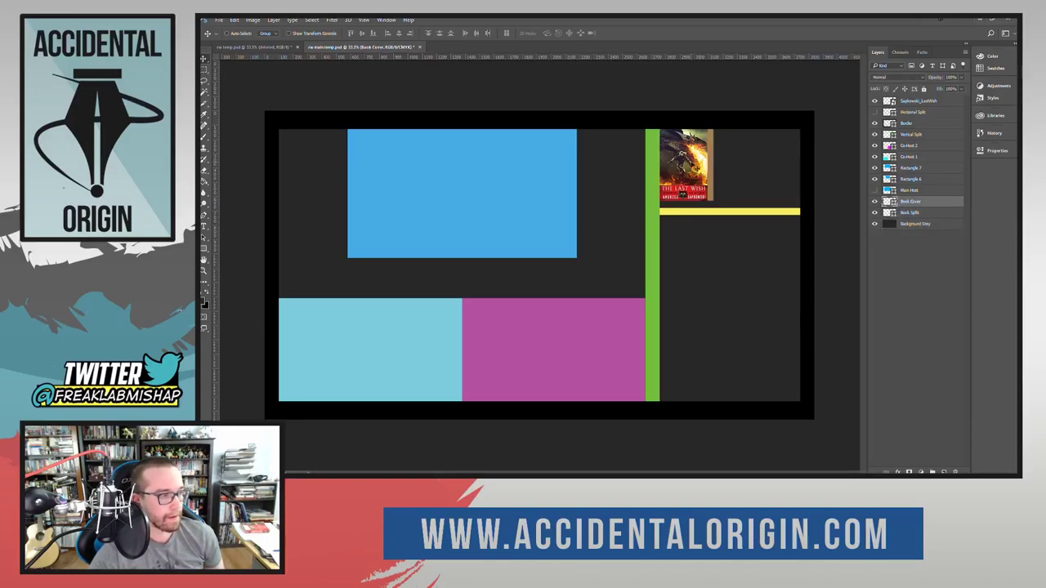
{"action": "left_click_drag", "start_coordinate": [709, 163], "coordinate": [749, 174]}
Step: Delete the 1280 by 720 px blue rectangle's layer, Rectangle 6
{"action": "left_click", "coordinate": [909, 169]}
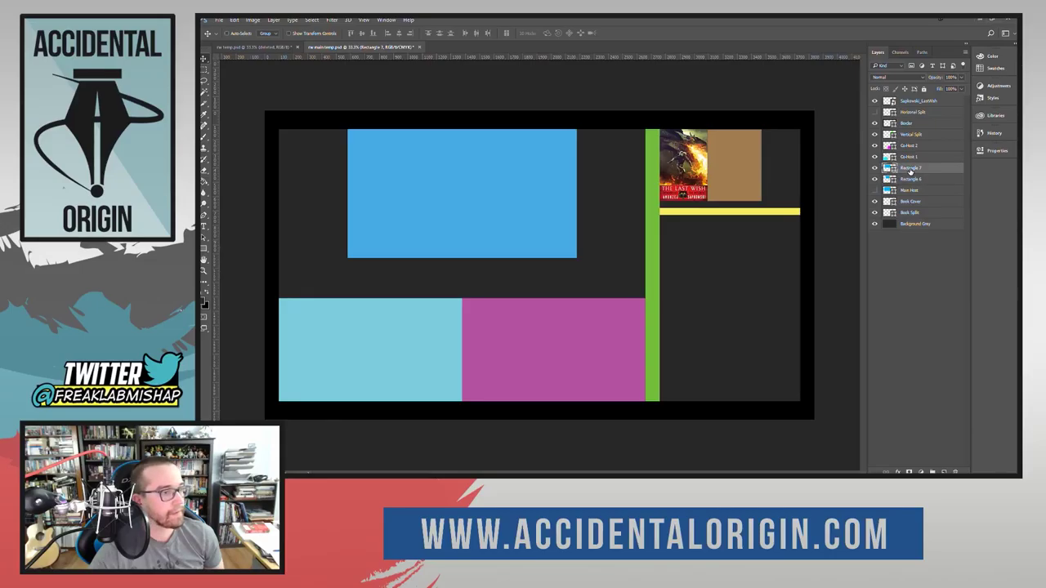
{"action": "left_click", "coordinate": [909, 157]}
{"action": "left_click", "coordinate": [910, 167]}
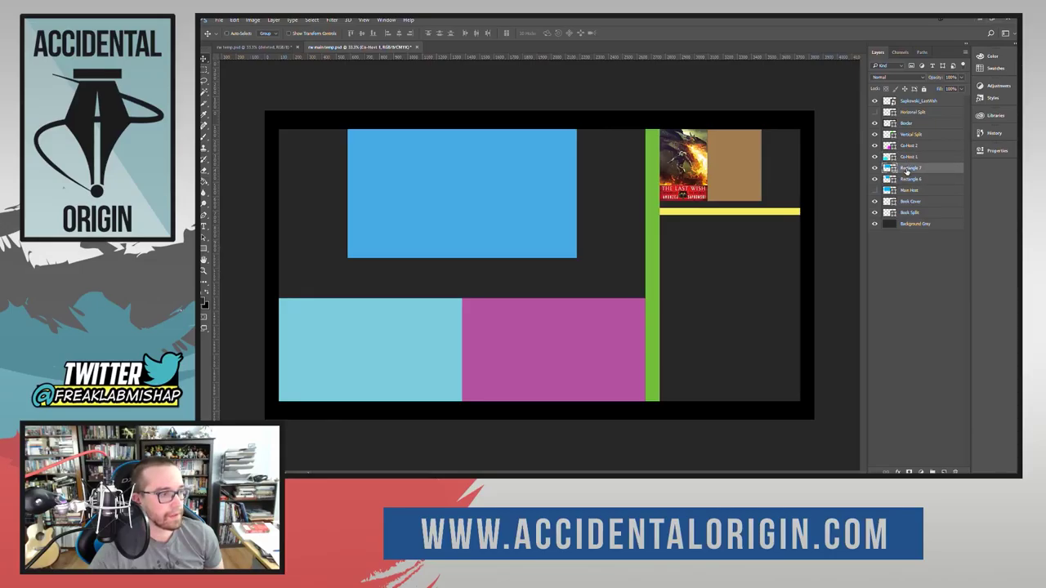
{"action": "left_click", "coordinate": [909, 179]}
{"action": "left_click", "coordinate": [907, 191]}
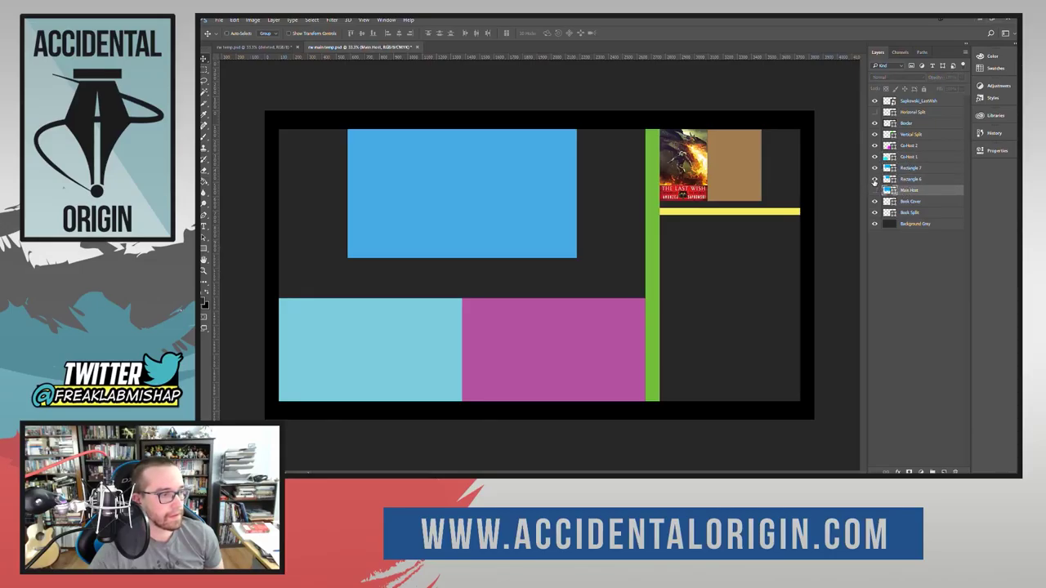
{"action": "left_click", "coordinate": [911, 180]}
{"action": "key", "text": "Delete"}
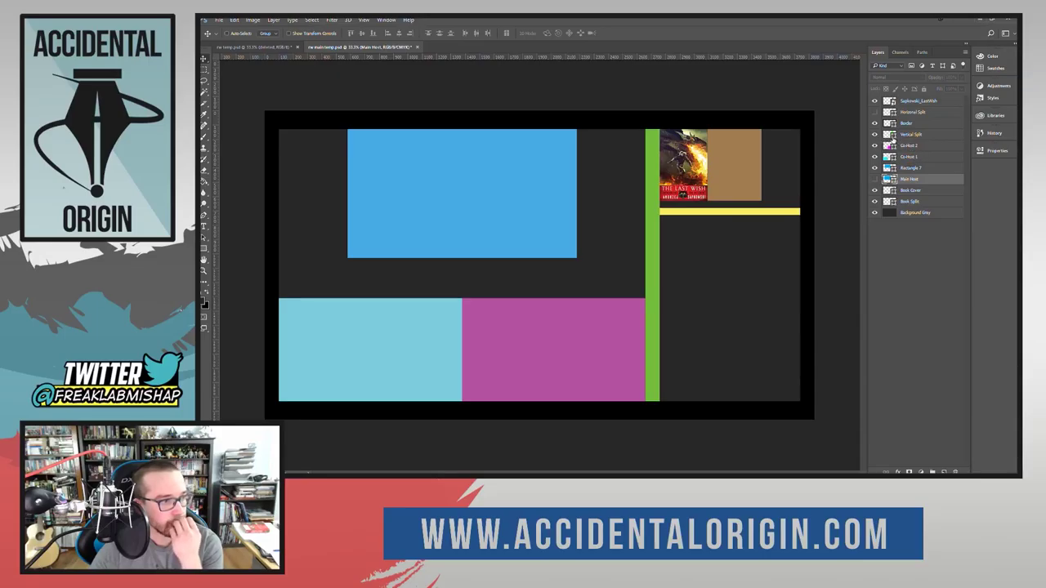
Step: Check the Vertical Split and Border layers by toggling their visibility, and show the Horizontal Split layer again
{"action": "left_click", "coordinate": [915, 138]}
{"action": "left_click", "coordinate": [875, 135]}
{"action": "left_click", "coordinate": [875, 135]}
{"action": "left_click", "coordinate": [874, 123]}
{"action": "left_click", "coordinate": [874, 123]}
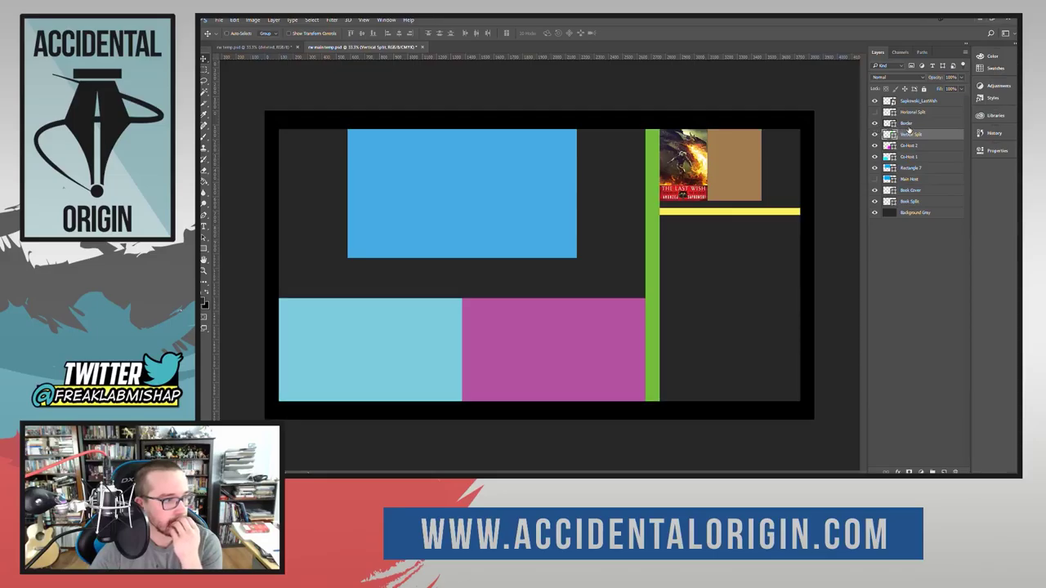
{"action": "left_click", "coordinate": [909, 123]}
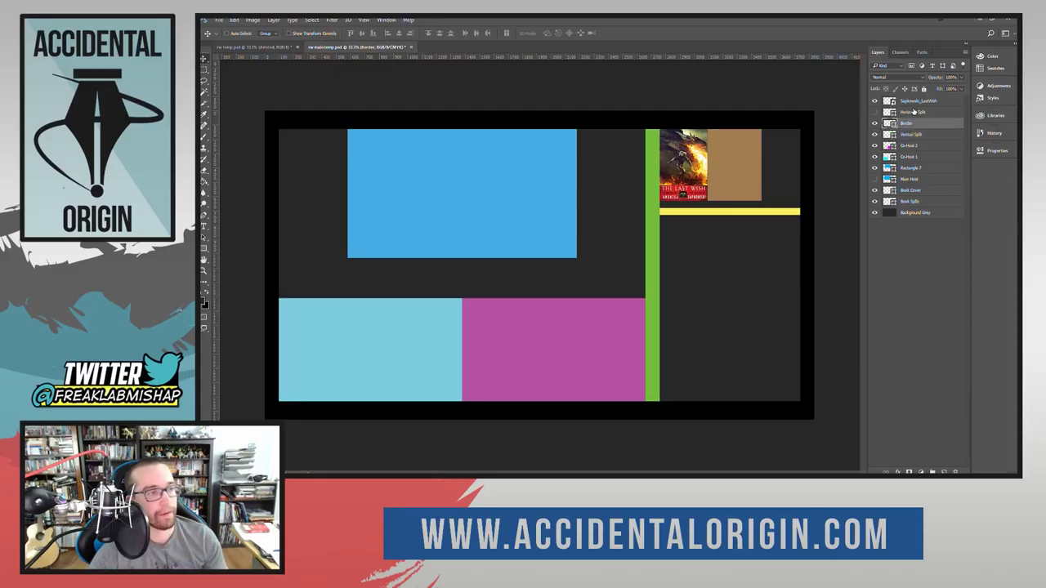
{"action": "left_click", "coordinate": [913, 112]}
{"action": "left_click", "coordinate": [874, 113]}
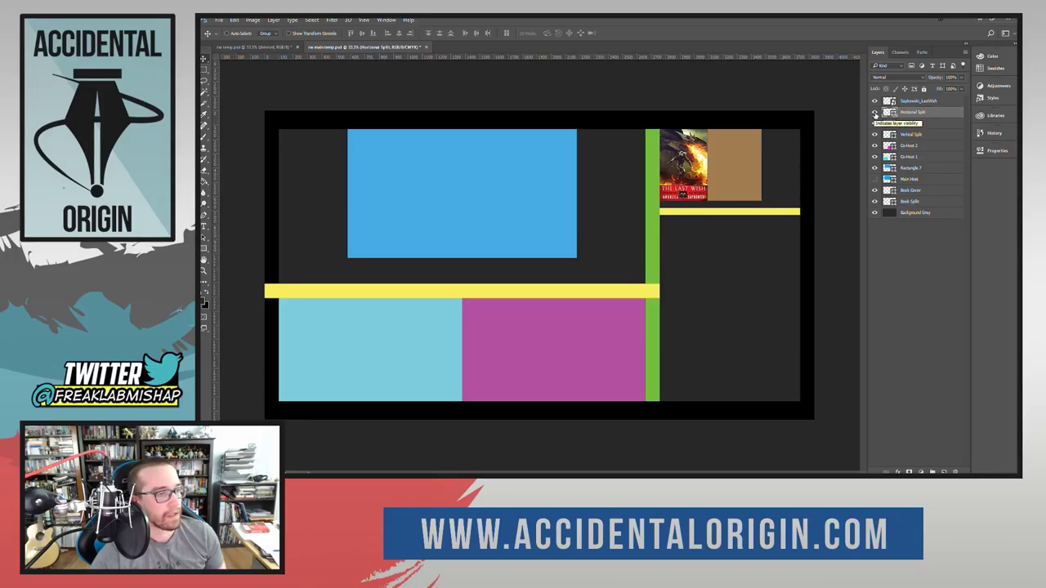
{"action": "left_click", "coordinate": [908, 102]}
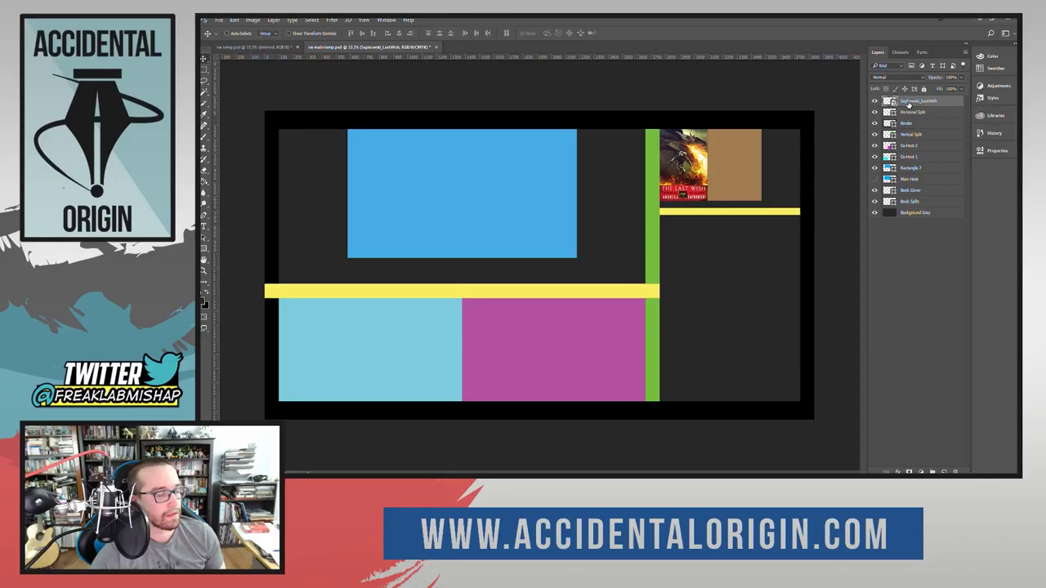
{"action": "left_click", "coordinate": [254, 20]}
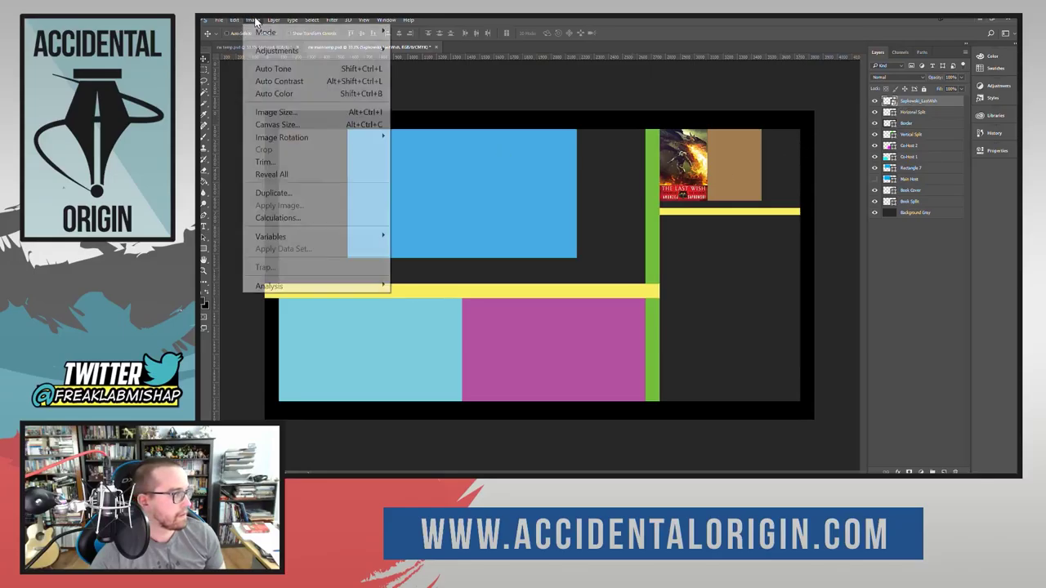
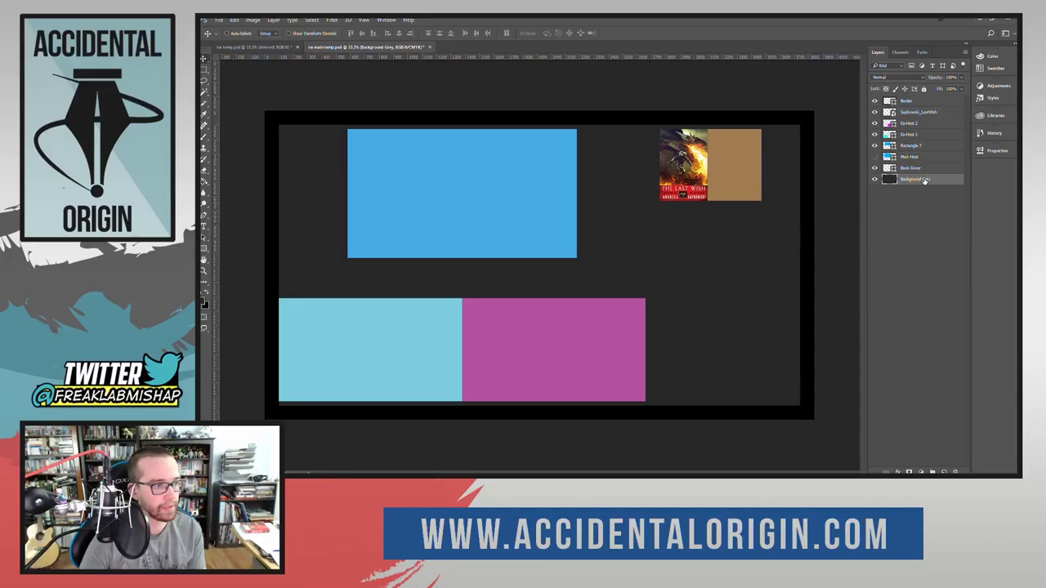
Step: Move the Co-Host 1 and Co-Host 2 frames up and away from the border, leaving a narrow gap between them
{"action": "left_click", "coordinate": [913, 169]}
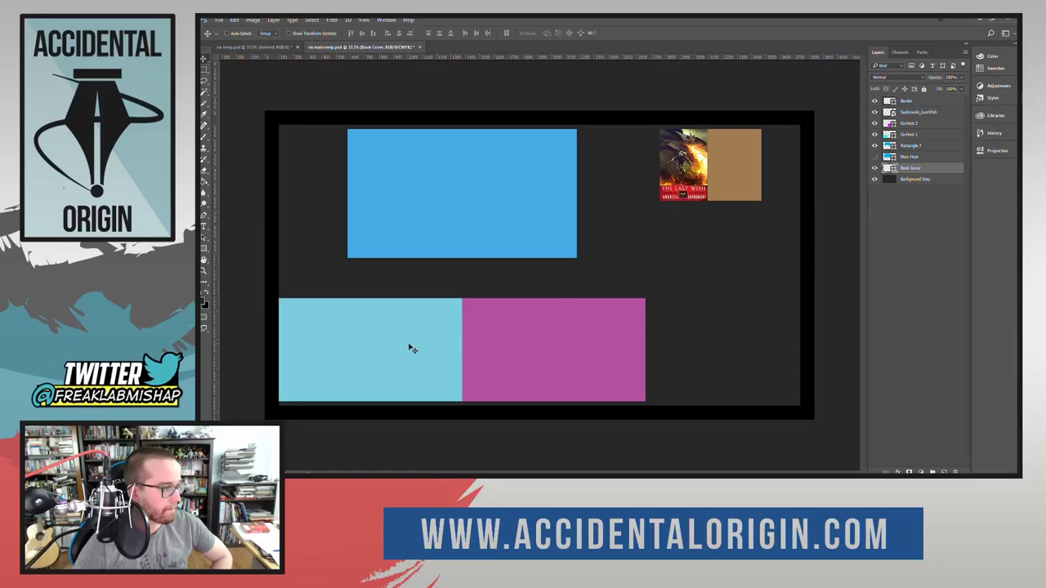
{"action": "left_click", "coordinate": [907, 157]}
{"action": "left_click", "coordinate": [913, 136]}
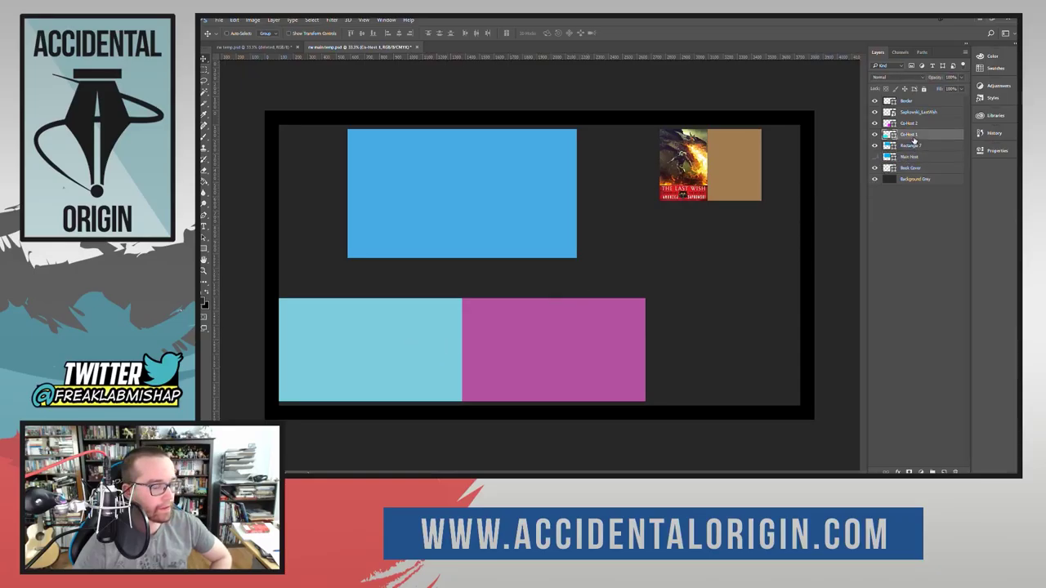
{"action": "left_click_drag", "start_coordinate": [564, 345], "coordinate": [598, 332]}
{"action": "left_click", "coordinate": [909, 124]}
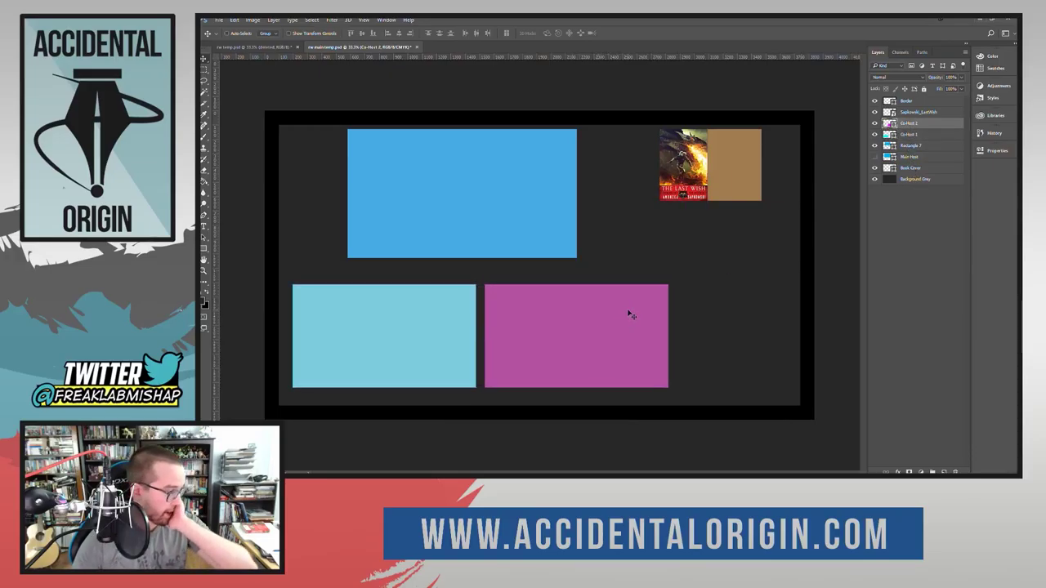
{"action": "left_click_drag", "start_coordinate": [430, 345], "coordinate": [437, 341]}
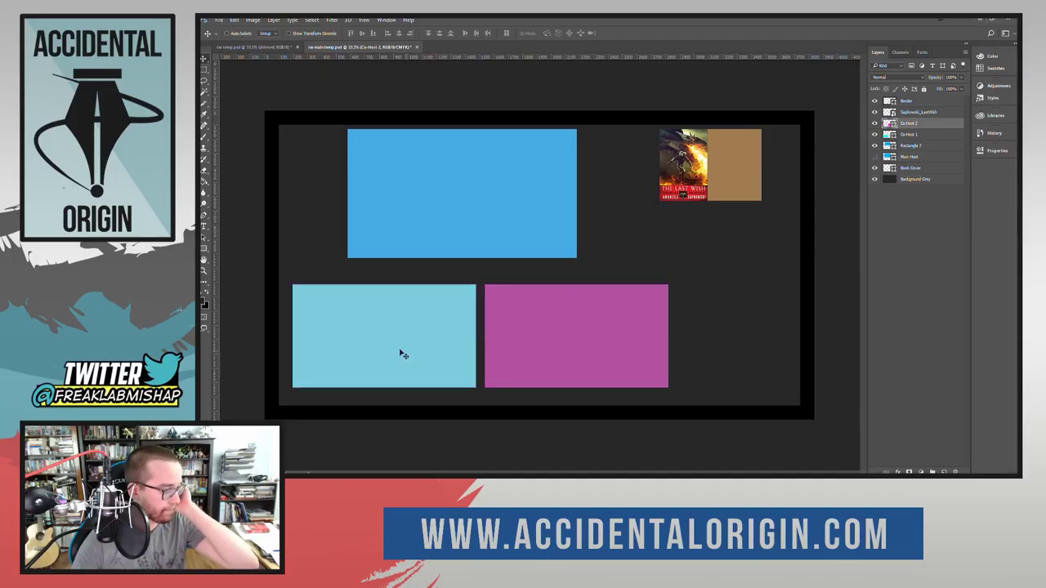
{"action": "left_click", "coordinate": [907, 134]}
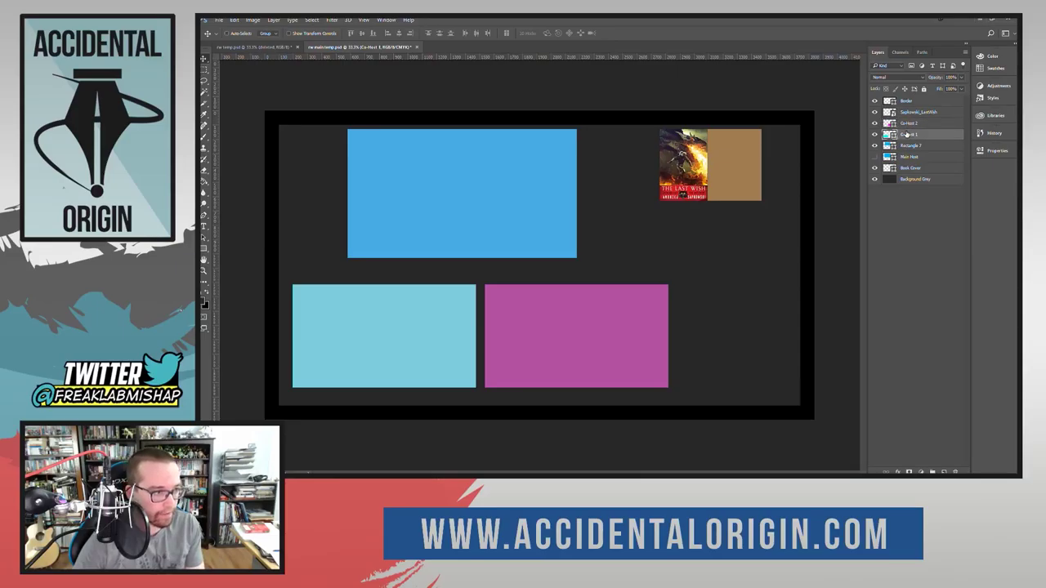
Step: Move the Co-Host 1 frame into the lower-left corner of the border, shifting it sideways and back to align with the border's inner edge
{"action": "mouse_move", "coordinate": [429, 336]}
{"action": "left_mouse_down"}
{"action": "mouse_move", "coordinate": [415, 336]}
{"action": "mouse_move", "coordinate": [420, 355]}
{"action": "left_mouse_up"}
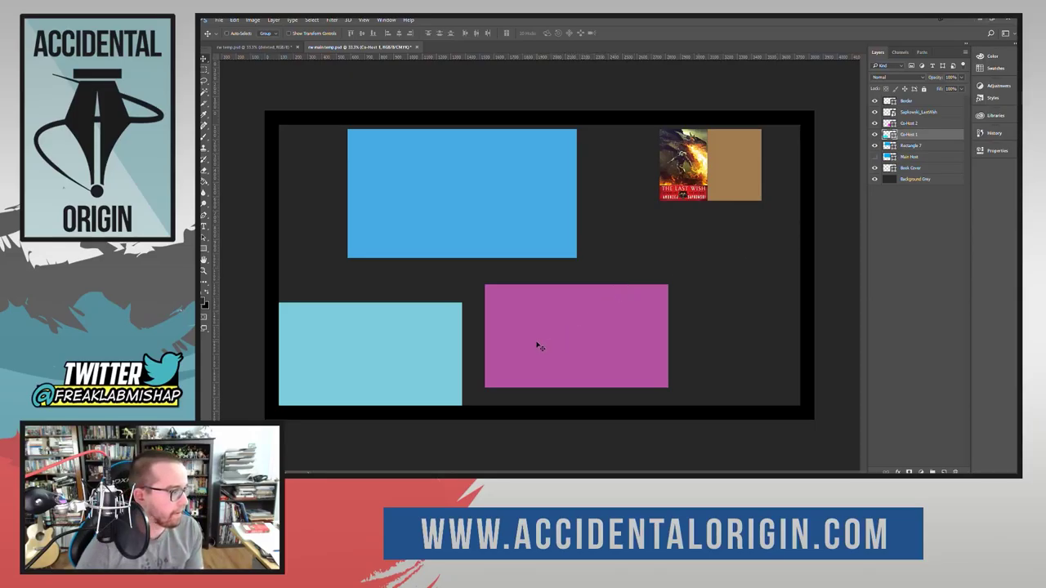
{"action": "key", "text": "Right"}
{"action": "key", "text": "Right"}
{"action": "key", "text": "Right"}
{"action": "key", "text": "Right"}
{"action": "key", "text": "Right"}
{"action": "key", "text": "Right"}
{"action": "key", "text": "Right"}
{"action": "key", "text": "Right"}
{"action": "key", "text": "Right"}
{"action": "key", "text": "Right"}
{"action": "key", "text": "Right"}
{"action": "key", "text": "Right"}
{"action": "key", "text": "Right"}
{"action": "key", "text": "Right"}
{"action": "key", "text": "Right"}
{"action": "key", "text": "Right"}
{"action": "key", "text": "Right"}
{"action": "key", "text": "Right"}
{"action": "key", "text": "Right"}
{"action": "key", "text": "Right"}
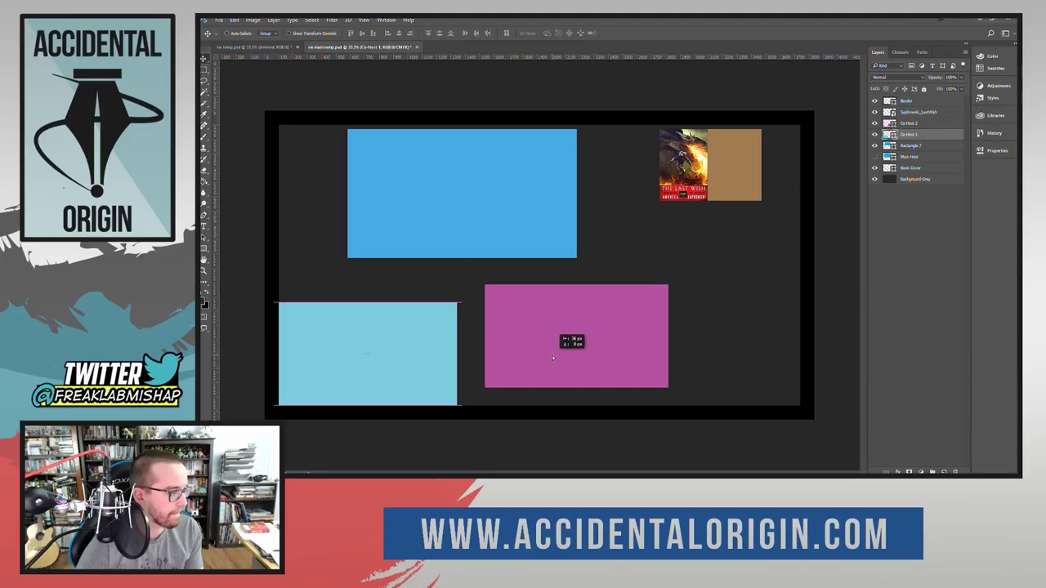
{"action": "key", "text": "Left"}
{"action": "key", "text": "Left"}
{"action": "key", "text": "Left"}
{"action": "key", "text": "Left"}
{"action": "key", "text": "Left"}
{"action": "key", "text": "Left"}
{"action": "key", "text": "Left"}
{"action": "key", "text": "Left"}
{"action": "key", "text": "Left"}
{"action": "key", "text": "Left"}
{"action": "key", "text": "Left"}
{"action": "key", "text": "Left"}
{"action": "key", "text": "Left"}
{"action": "key", "text": "Left"}
{"action": "key", "text": "Left"}
{"action": "key", "text": "Left"}
{"action": "key", "text": "Left"}
{"action": "key", "text": "Left"}
{"action": "key", "text": "Left"}
{"action": "key", "text": "Left"}
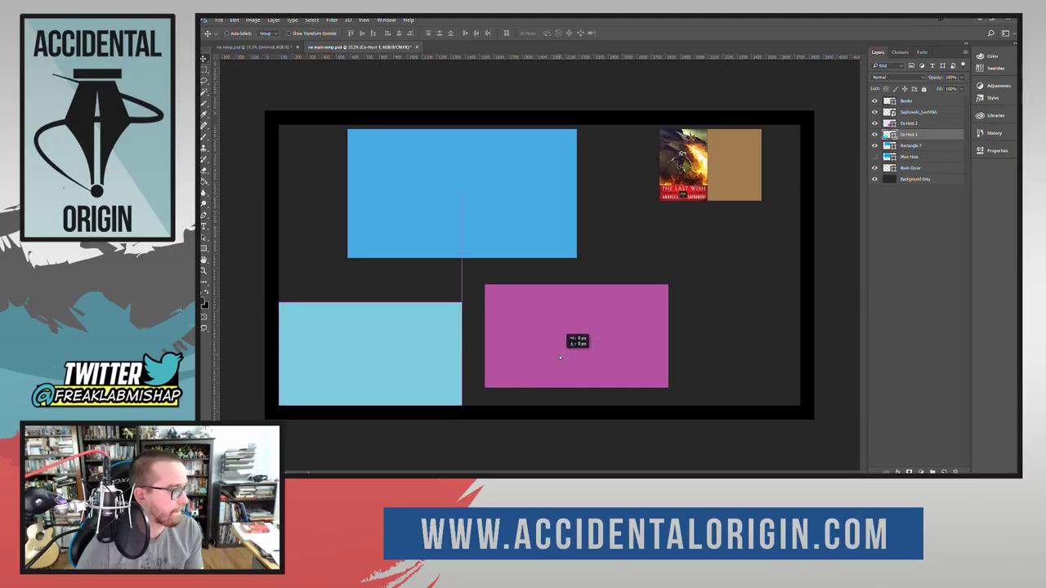
Step: Move the Co-Host 1 frame up and sideways until it sits flush against Co-Host 2 at the same height
{"action": "key", "text": "shift+Up"}
{"action": "key", "text": "shift+Up"}
{"action": "key", "text": "shift+Up"}
{"action": "key", "text": "shift+Up"}
{"action": "key", "text": "shift+Up"}
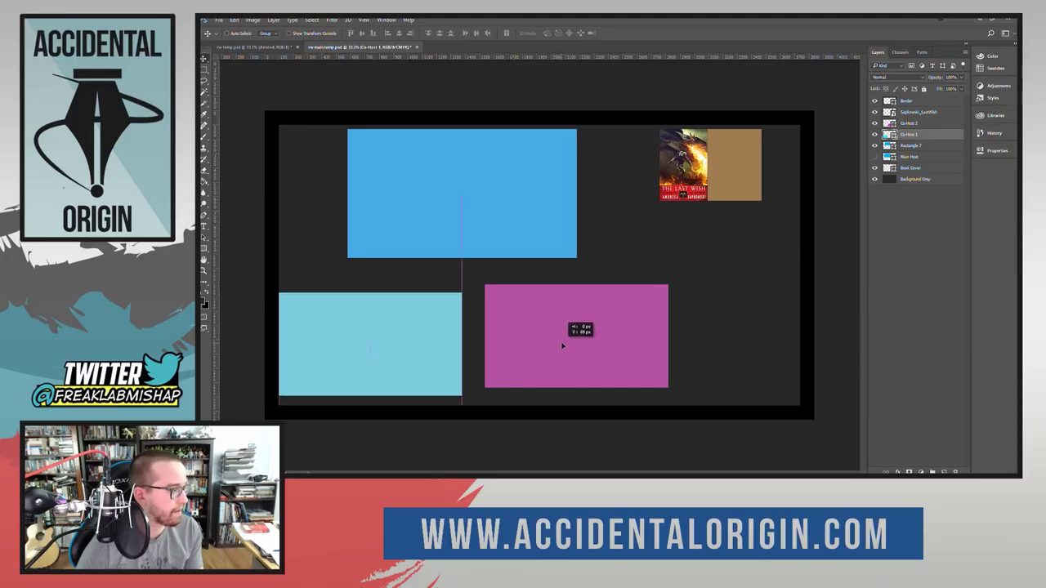
{"action": "key", "text": "shift+Up"}
{"action": "key", "text": "shift+Up"}
{"action": "key", "text": "shift+Up"}
{"action": "key", "text": "shift+Up"}
{"action": "key", "text": "shift+Right"}
{"action": "key", "text": "shift+Right"}
{"action": "key", "text": "shift+Right"}
{"action": "key", "text": "shift+Right"}
{"action": "key", "text": "shift+Right"}
{"action": "key", "text": "shift+Right"}
{"action": "key", "text": "shift+Right"}
{"action": "key", "text": "shift+Right"}
{"action": "key", "text": "shift+Right"}
{"action": "key", "text": "shift+Right"}
{"action": "key", "text": "shift+Right"}
{"action": "key", "text": "shift+Right"}
Step: Set the stroke alignment of the Co-Host 1 shape to outside, after trying the centre alignment
{"action": "left_click", "coordinate": [996, 150]}
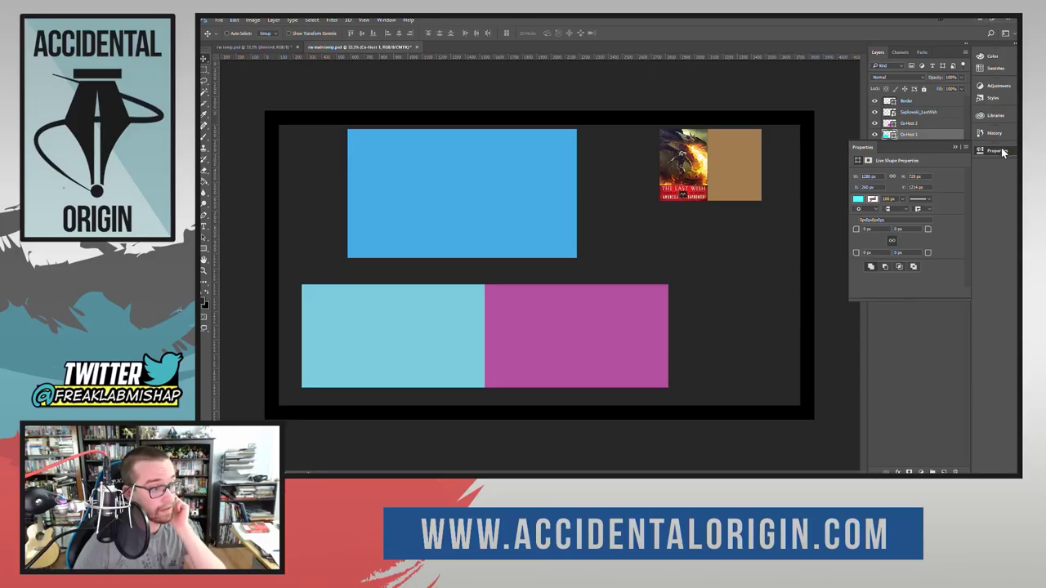
{"action": "left_click", "coordinate": [873, 199]}
{"action": "left_click", "coordinate": [875, 200]}
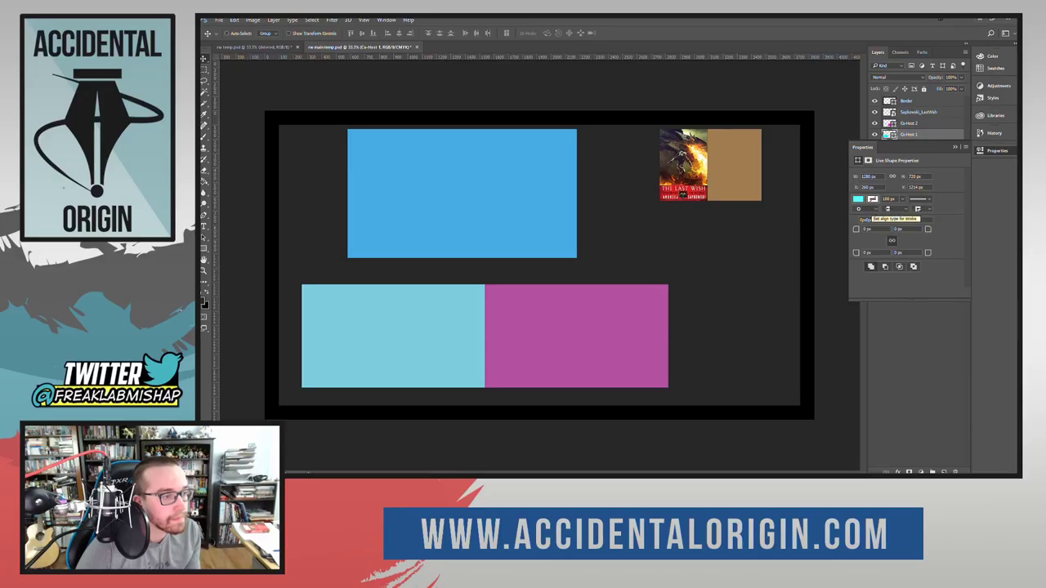
{"action": "left_click", "coordinate": [878, 211]}
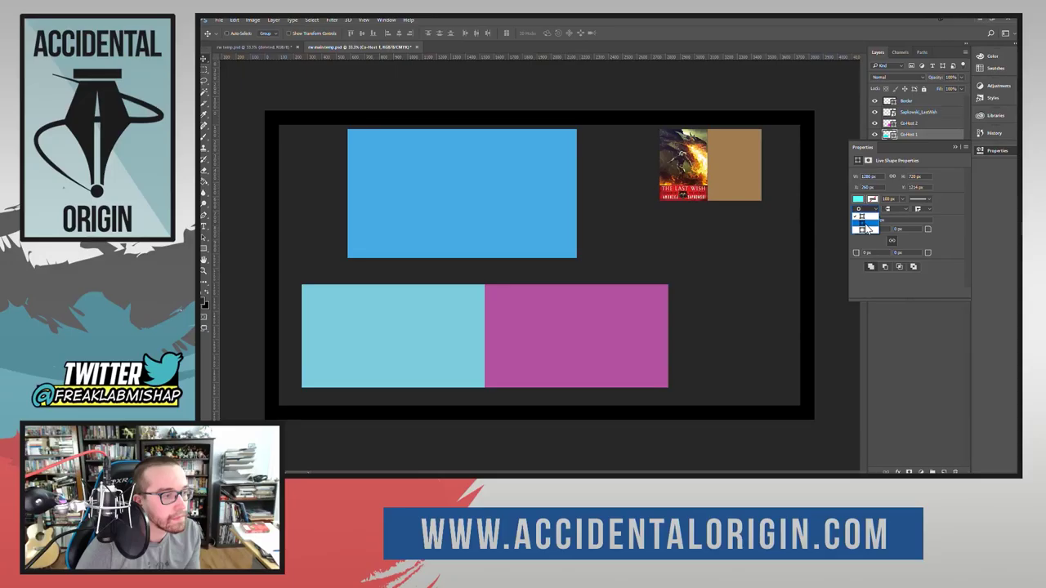
{"action": "left_click", "coordinate": [866, 226]}
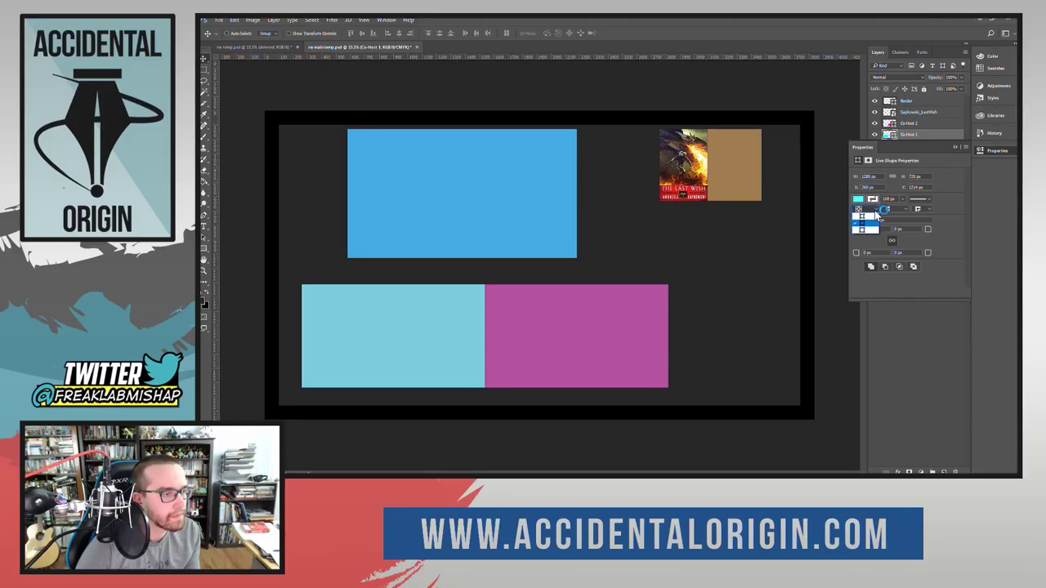
{"action": "left_click", "coordinate": [871, 210]}
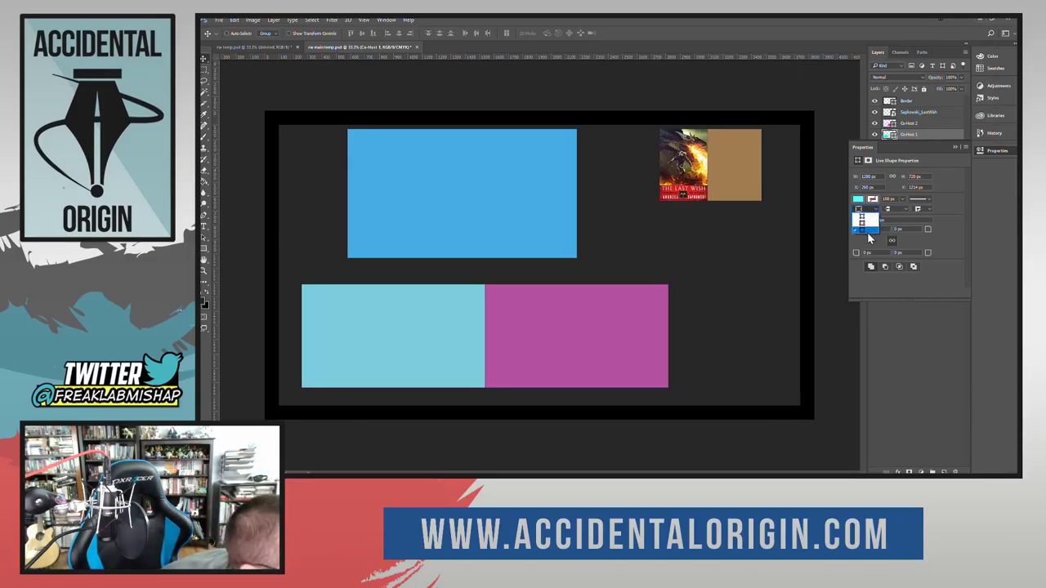
{"action": "left_click", "coordinate": [869, 235]}
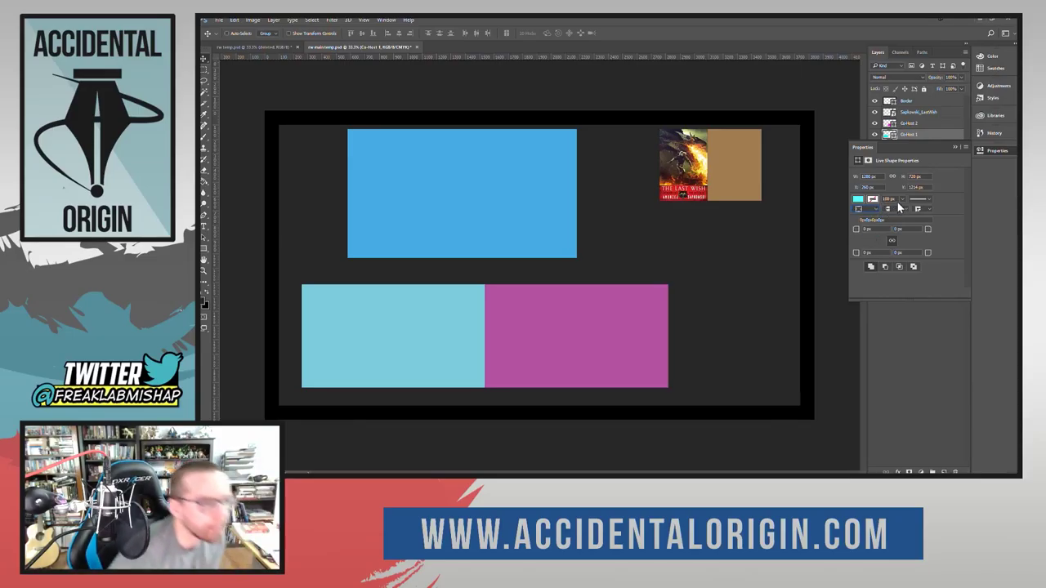
Step: Give Co-Host 1 a 5 px stroke, trying black and yellow before choosing bright green 00ff00
{"action": "left_click", "coordinate": [888, 198]}
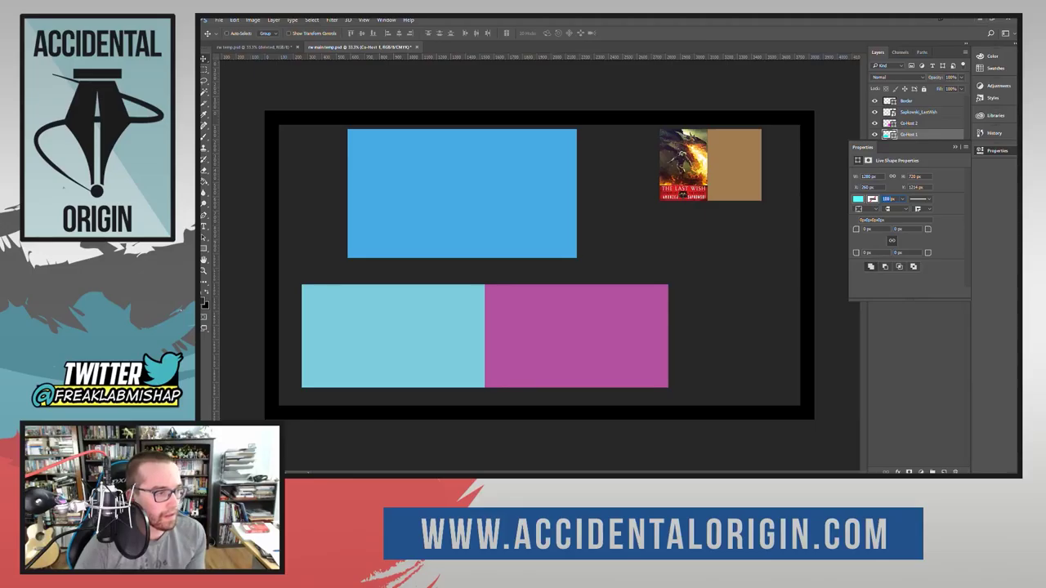
{"action": "left_click", "coordinate": [910, 179]}
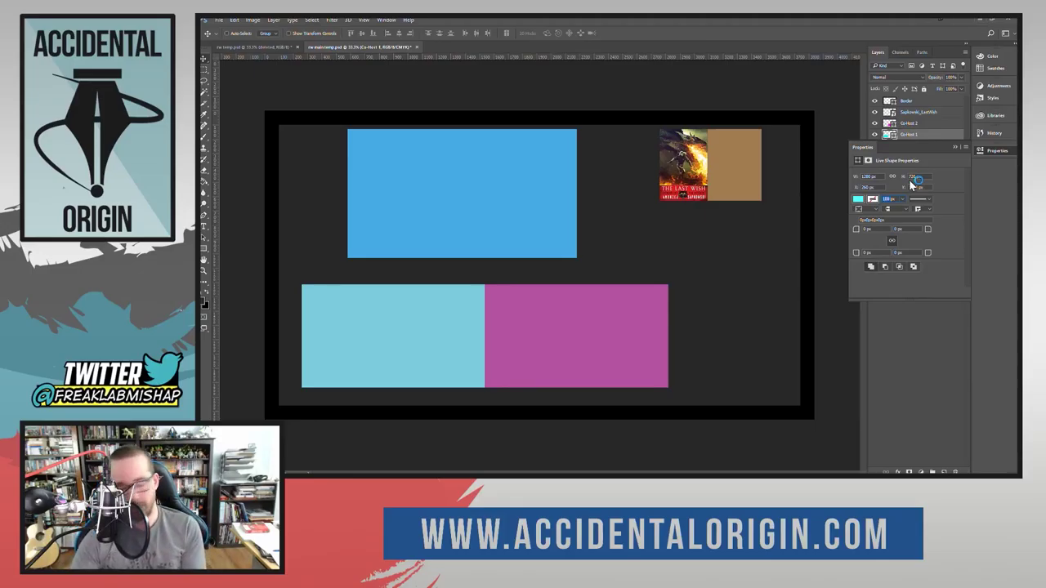
{"action": "left_click", "coordinate": [872, 198]}
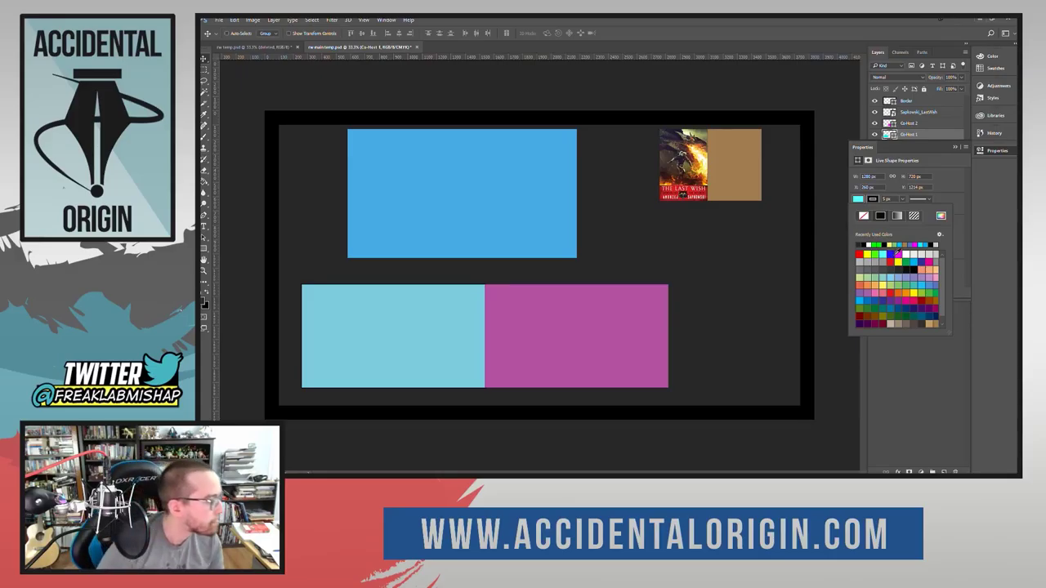
{"action": "left_click", "coordinate": [882, 283]}
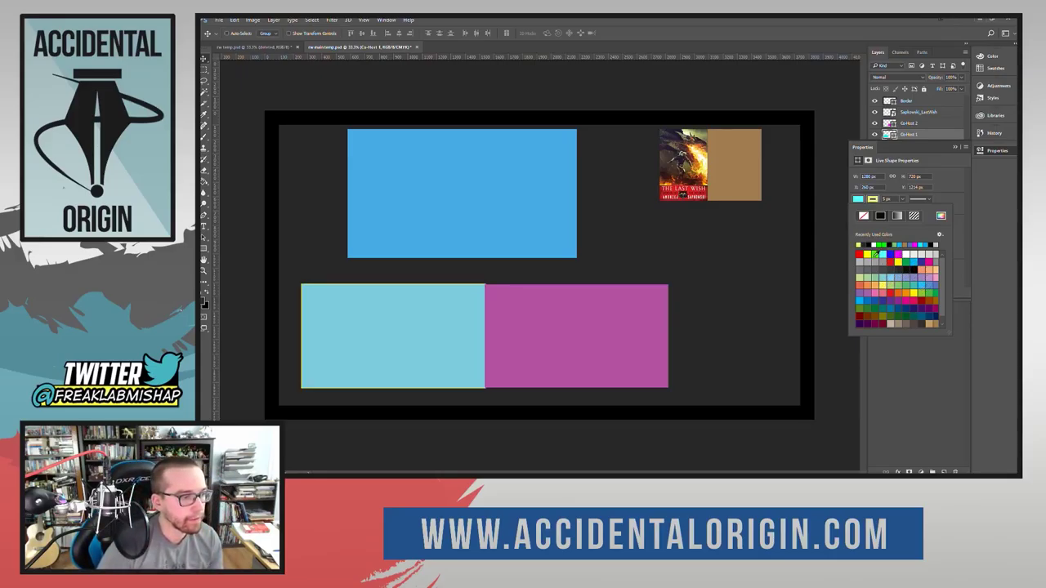
{"action": "left_click", "coordinate": [881, 245]}
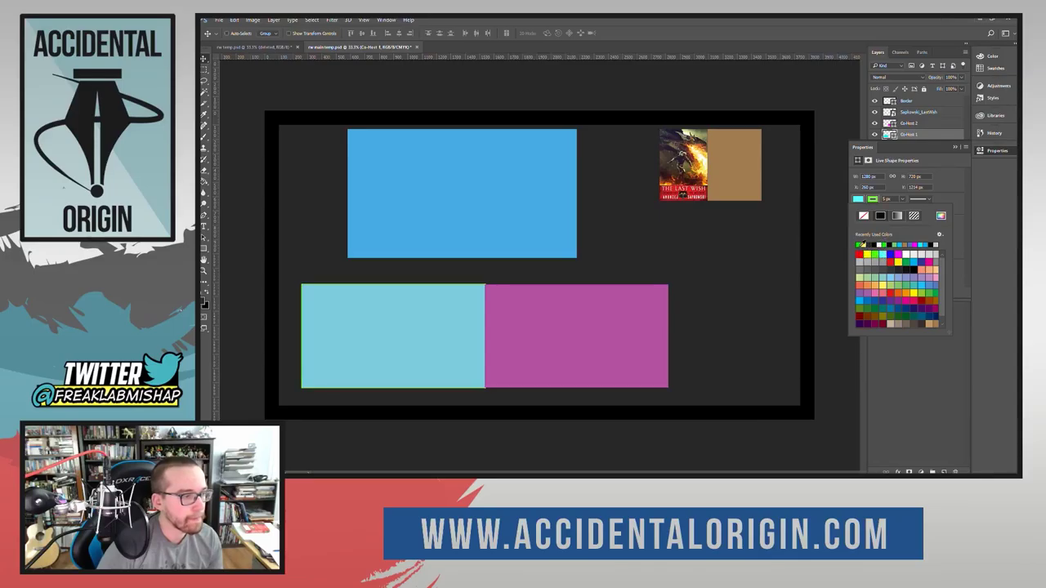
{"action": "left_click", "coordinate": [940, 216]}
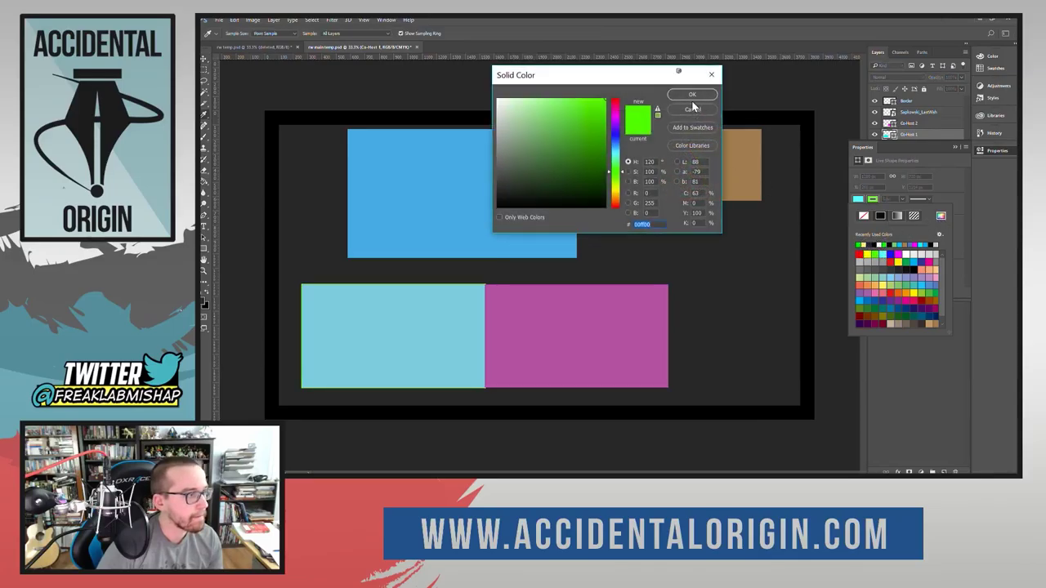
{"action": "left_click", "coordinate": [691, 94]}
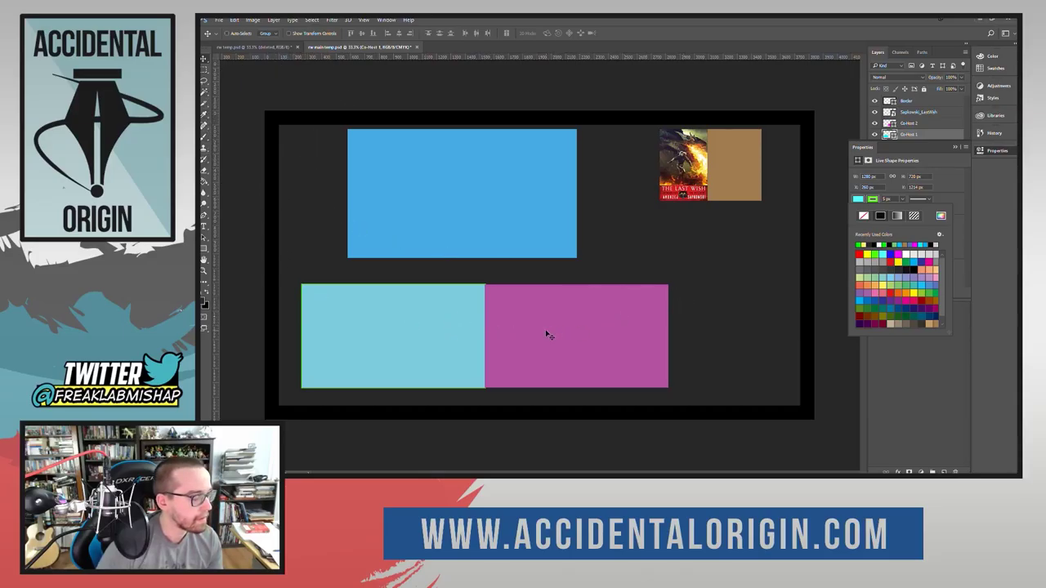
Step: Set the Co-Host 1 stroke width to 10 px
{"action": "left_click", "coordinate": [874, 200]}
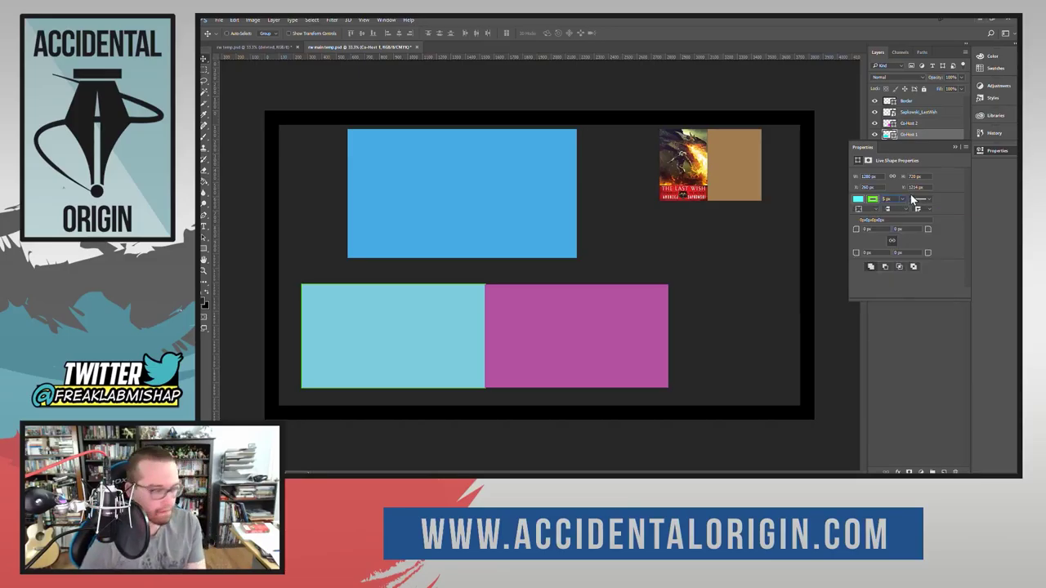
{"action": "type", "text": "10"}
{"action": "key", "text": "Return"}
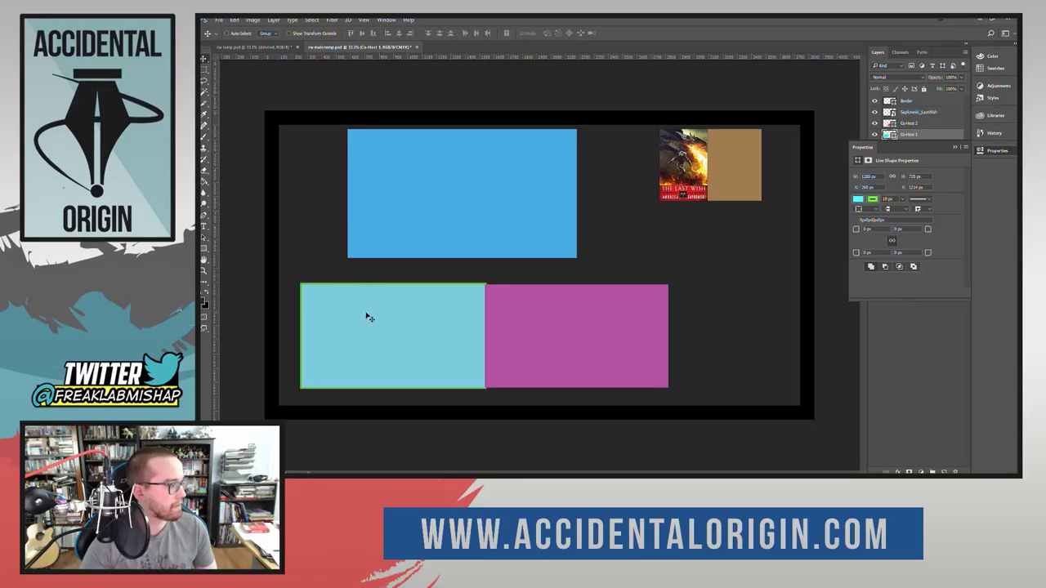
Step: Move Co-Host 1 towards the border's lower-left corner and transform it to X 125 px, measured from its bottom-left reference point
{"action": "left_click_drag", "start_coordinate": [394, 331], "coordinate": [376, 341]}
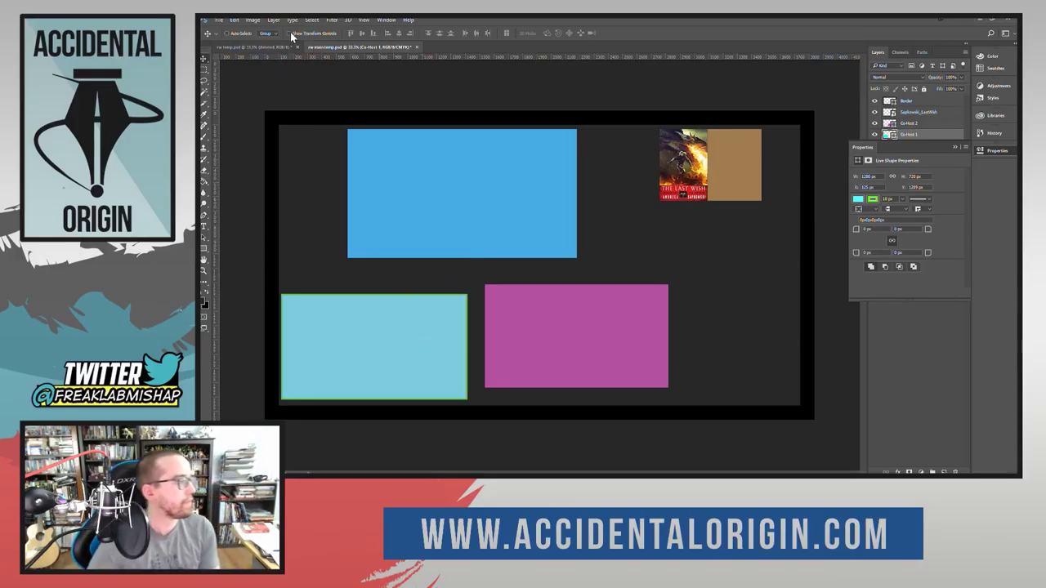
{"action": "key", "text": "ctrl+t"}
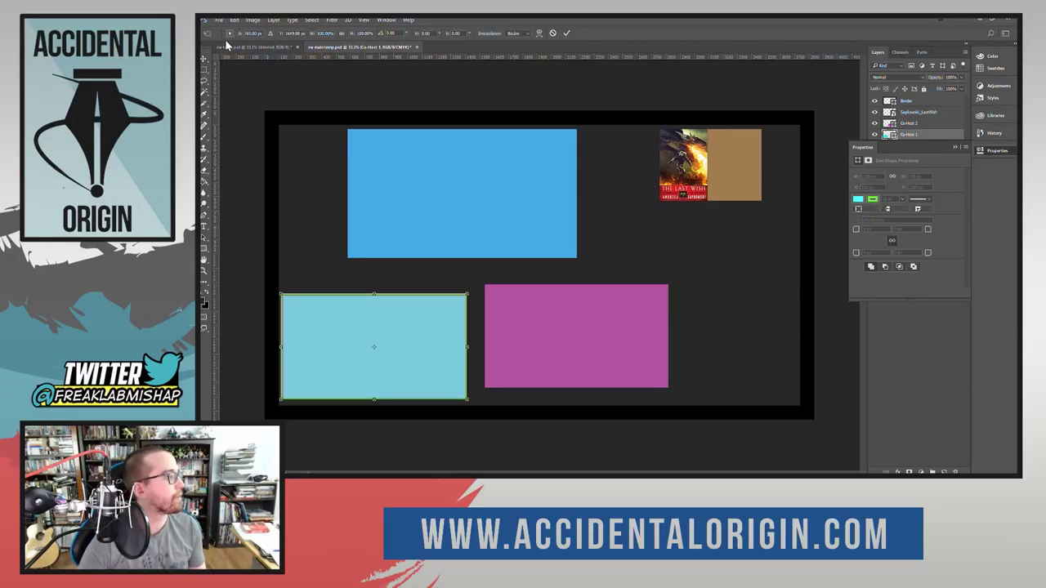
{"action": "left_click", "coordinate": [226, 37]}
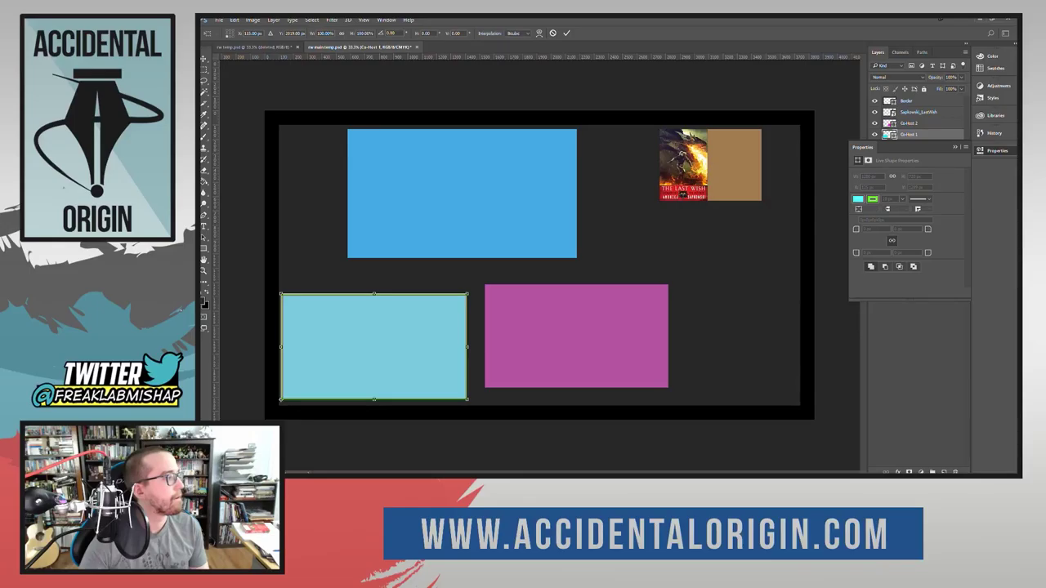
{"action": "type", "text": "125"}
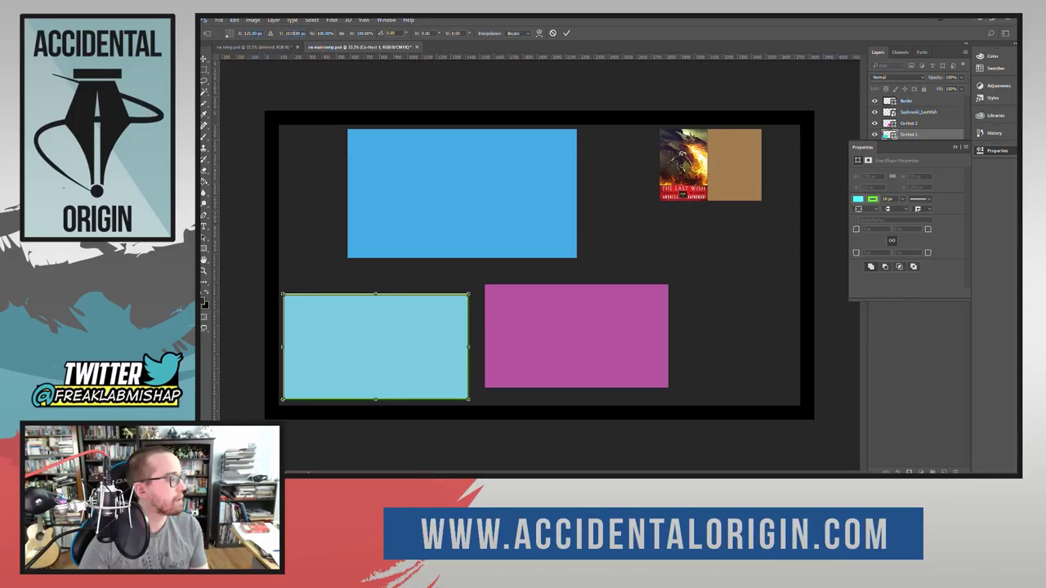
{"action": "left_click", "coordinate": [567, 33]}
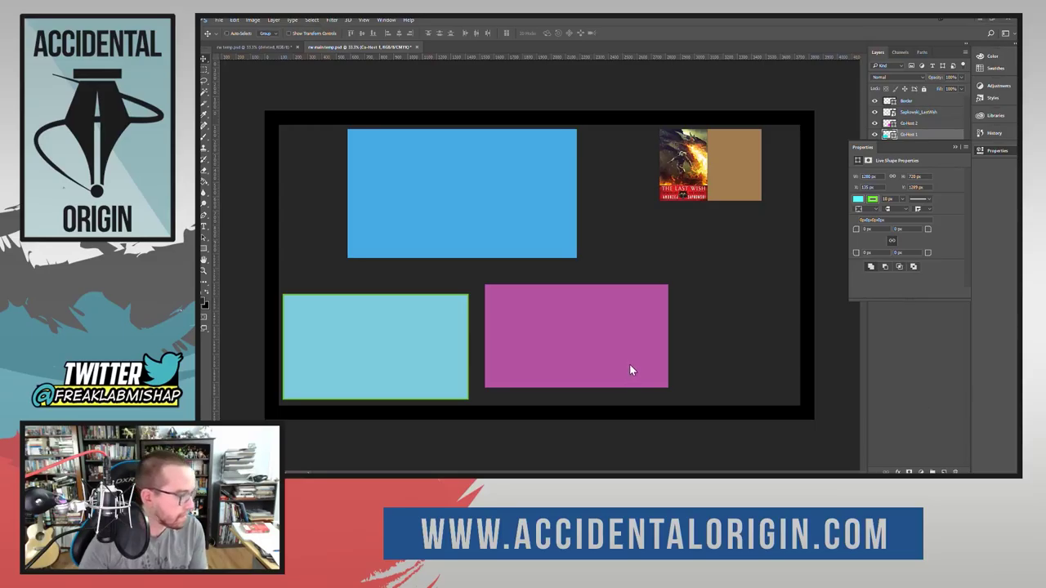
Step: Export the layout as the PNG rw main temp in the Adobe images folder, replacing the existing file
{"action": "left_click", "coordinate": [219, 20]}
{"action": "mouse_move", "coordinate": [341, 209]}
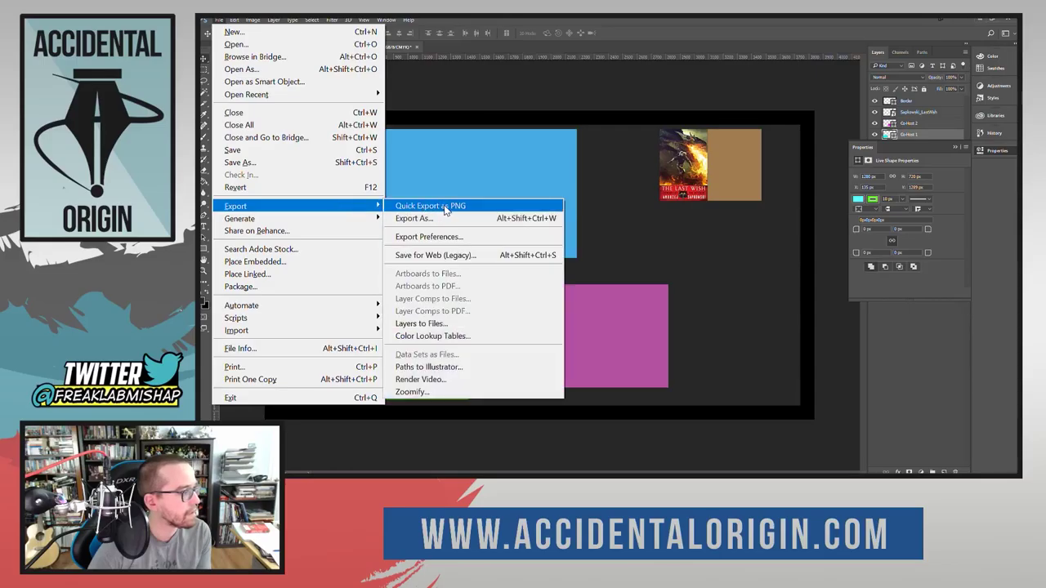
{"action": "left_click", "coordinate": [445, 207]}
{"action": "left_click", "coordinate": [483, 239]}
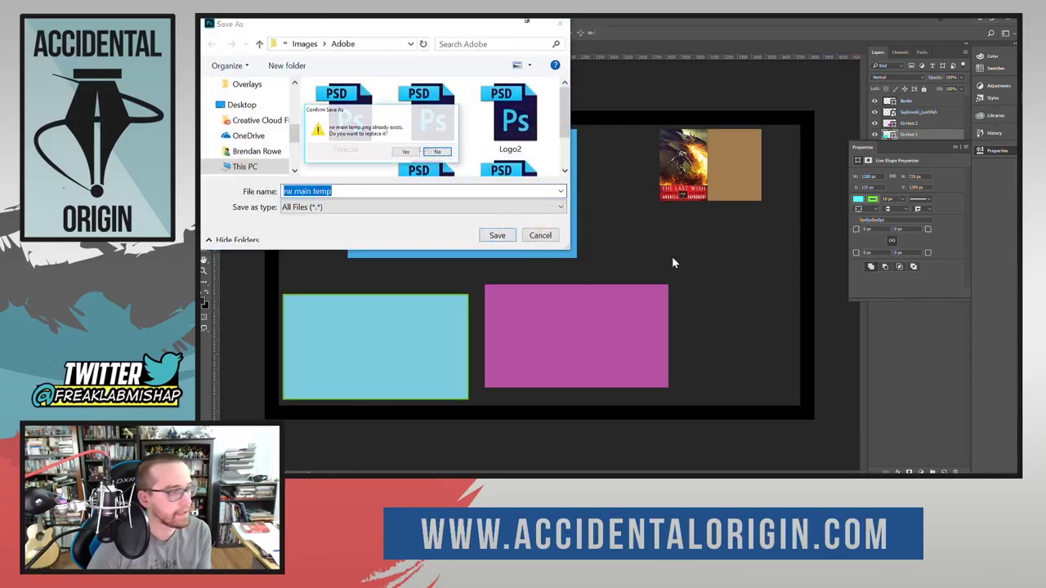
{"action": "left_click", "coordinate": [390, 155]}
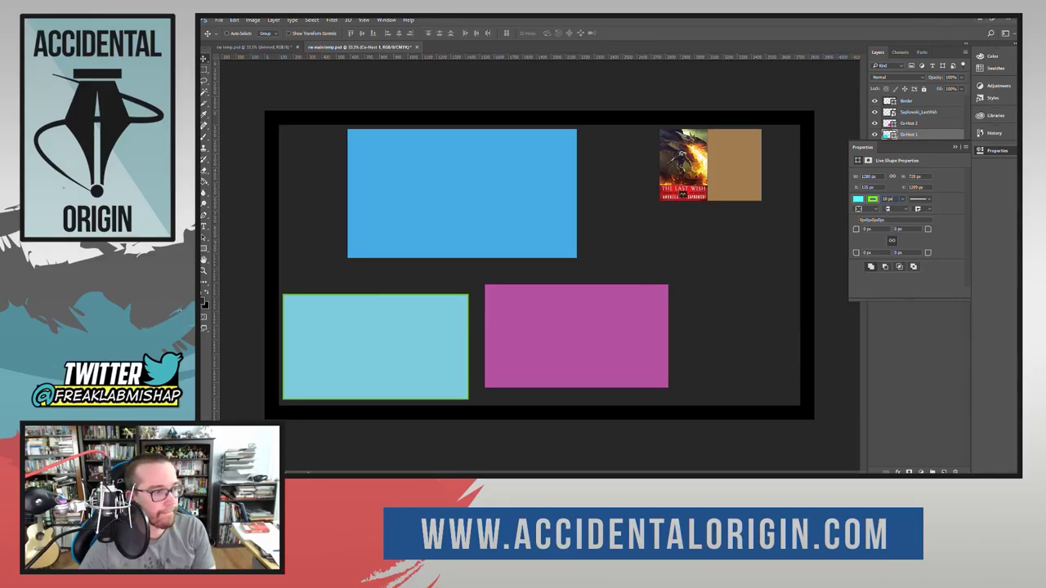
Step: Change the Co-Host 1 stroke colour to white after trying black and grey, and reapply the outside stroke alignment
{"action": "left_click", "coordinate": [872, 199]}
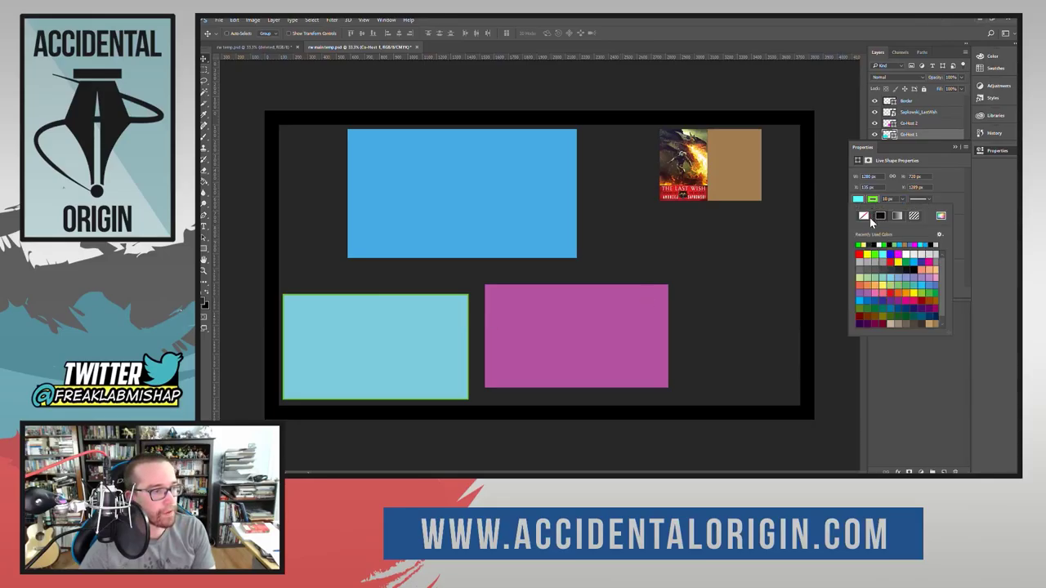
{"action": "left_click", "coordinate": [875, 243]}
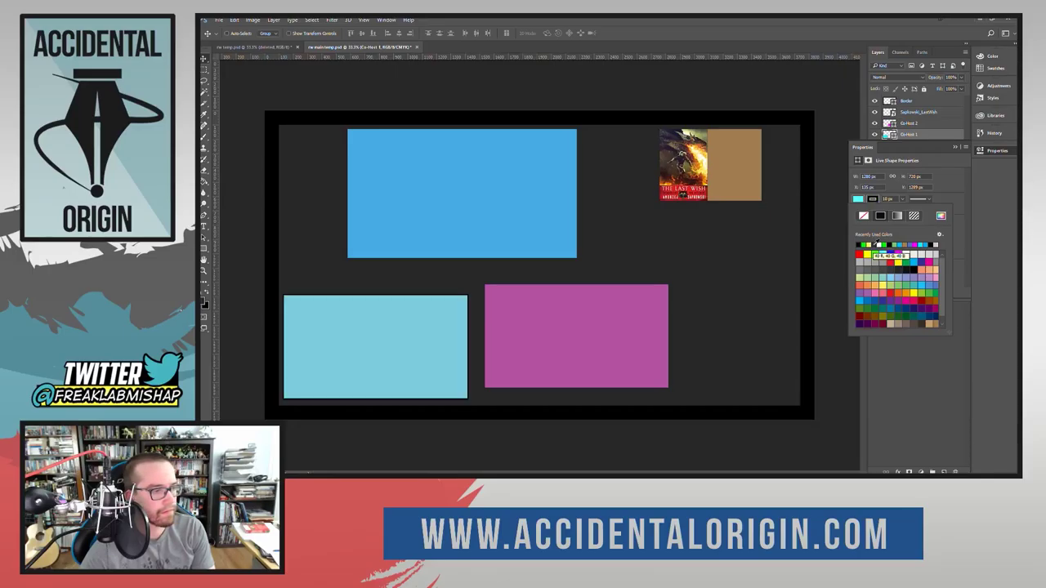
{"action": "left_click", "coordinate": [862, 259]}
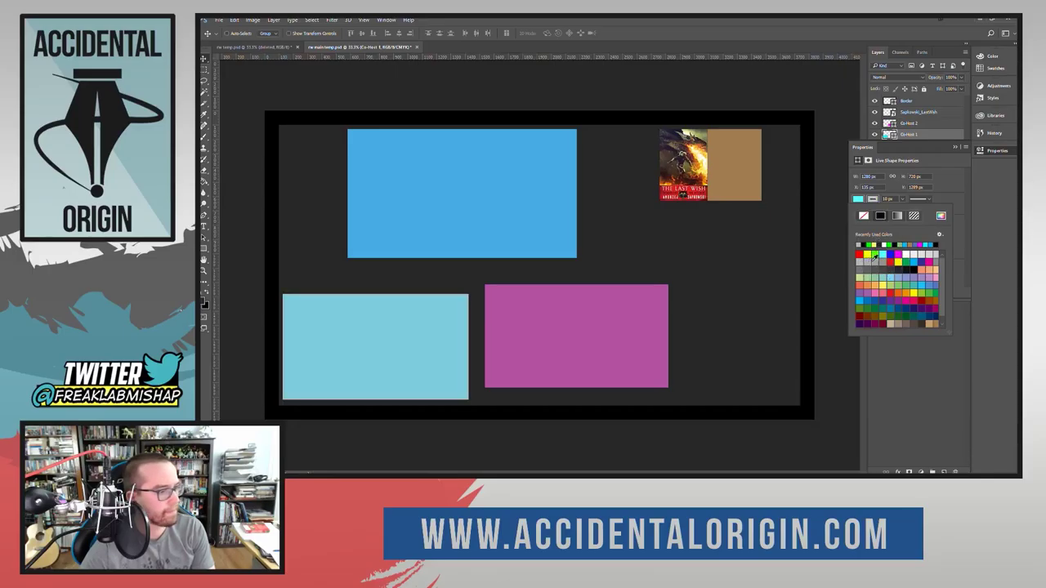
{"action": "left_click", "coordinate": [905, 254]}
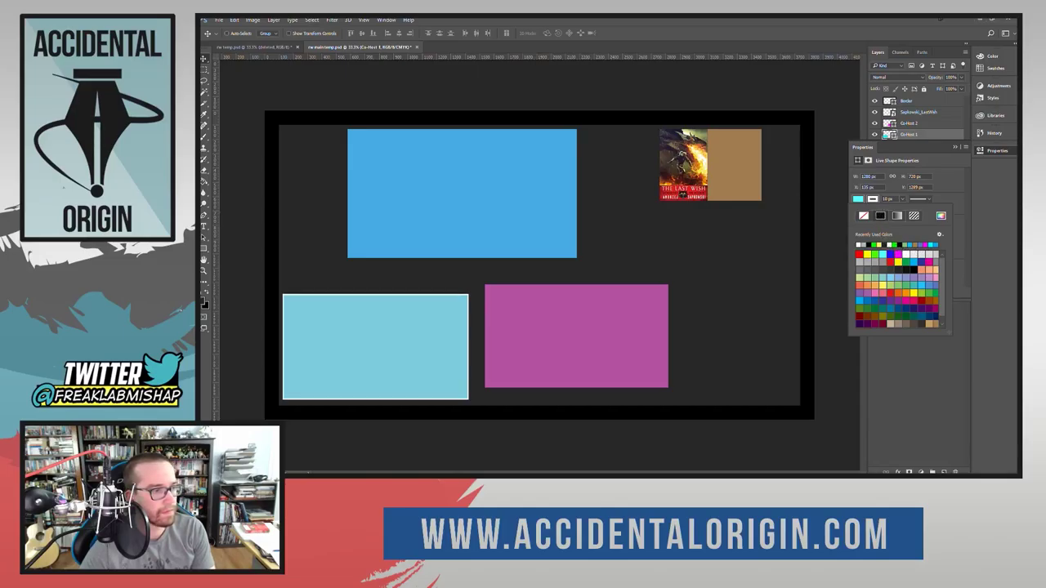
{"action": "left_click", "coordinate": [943, 203]}
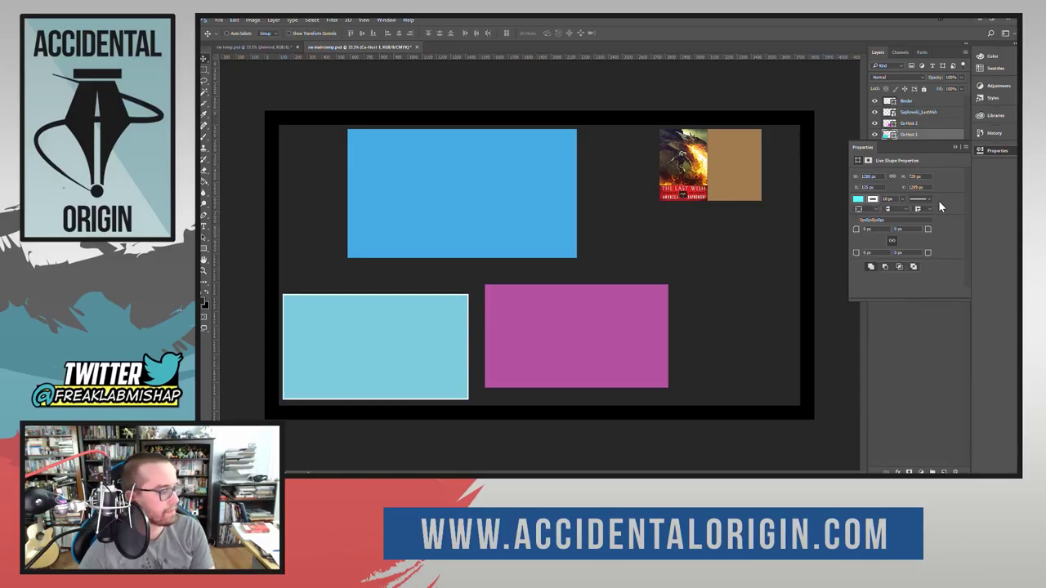
{"action": "left_click", "coordinate": [860, 209]}
{"action": "left_click", "coordinate": [858, 231]}
Step: Move the white-outlined Co-Host 1 frame into the lower-left corner so its stroke sits against the black border
{"action": "mouse_move", "coordinate": [387, 357]}
{"action": "left_mouse_down"}
{"action": "mouse_move", "coordinate": [400, 360]}
{"action": "mouse_move", "coordinate": [385, 361]}
{"action": "left_mouse_up"}
{"action": "left_click", "coordinate": [984, 150]}
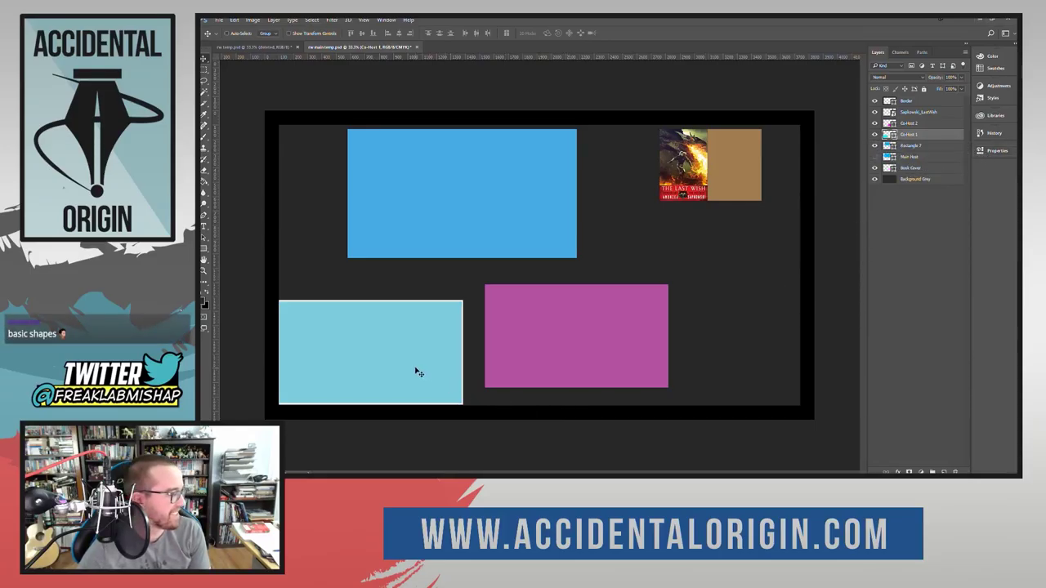
{"action": "left_click_drag", "start_coordinate": [417, 369], "coordinate": [418, 369]}
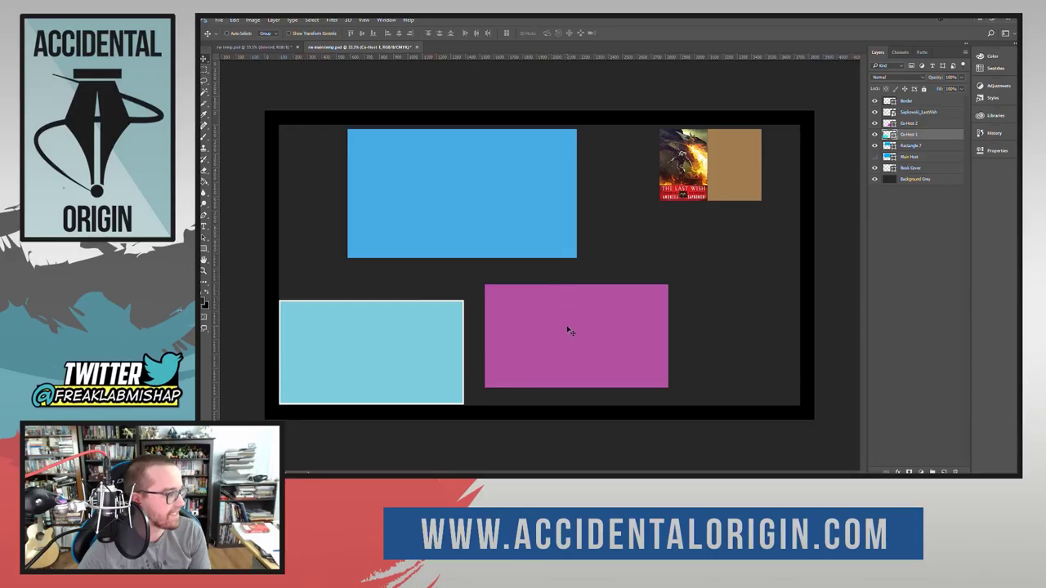
Step: Give the Co-Host 2 frame a white 10 px stroke matching Co-Host 1 and place it flush against Co-Host 1's right edge
{"action": "left_click", "coordinate": [914, 124]}
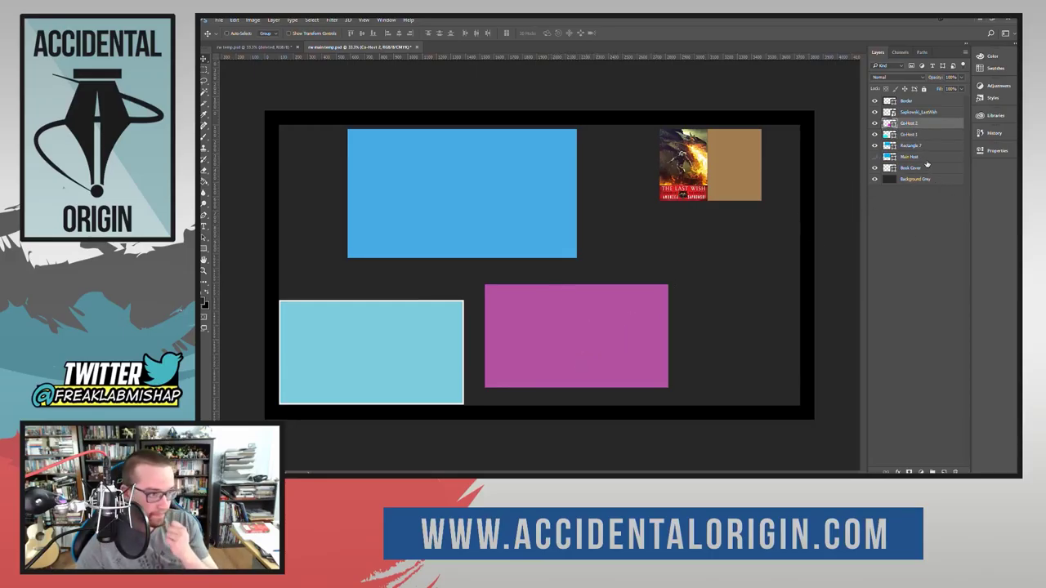
{"action": "left_click", "coordinate": [998, 151]}
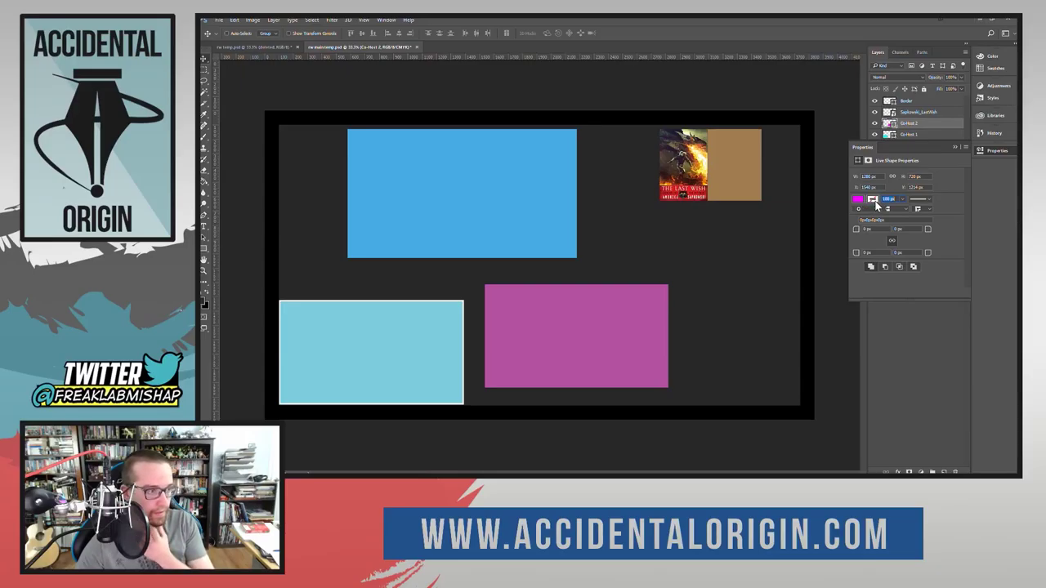
{"action": "left_click", "coordinate": [873, 199]}
{"action": "left_click", "coordinate": [913, 255]}
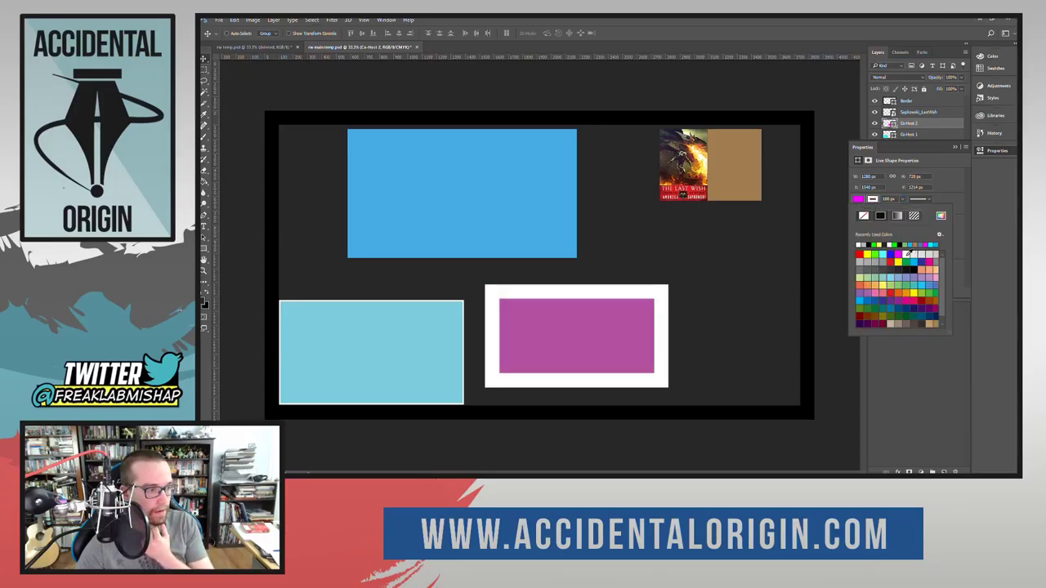
{"action": "left_click", "coordinate": [889, 200]}
{"action": "left_click", "coordinate": [889, 200]}
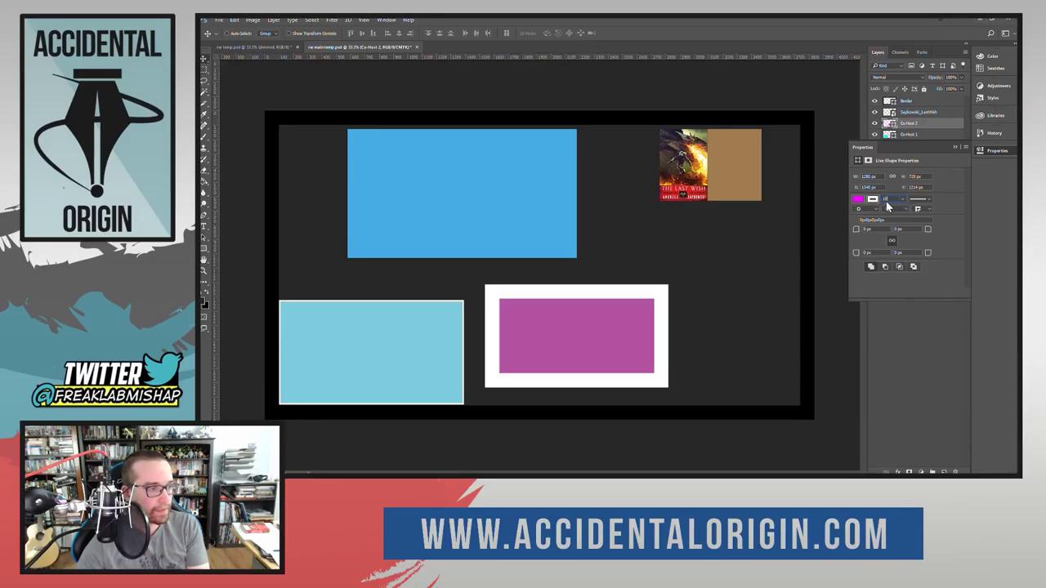
{"action": "type", "text": "100"}
{"action": "key", "text": "Return"}
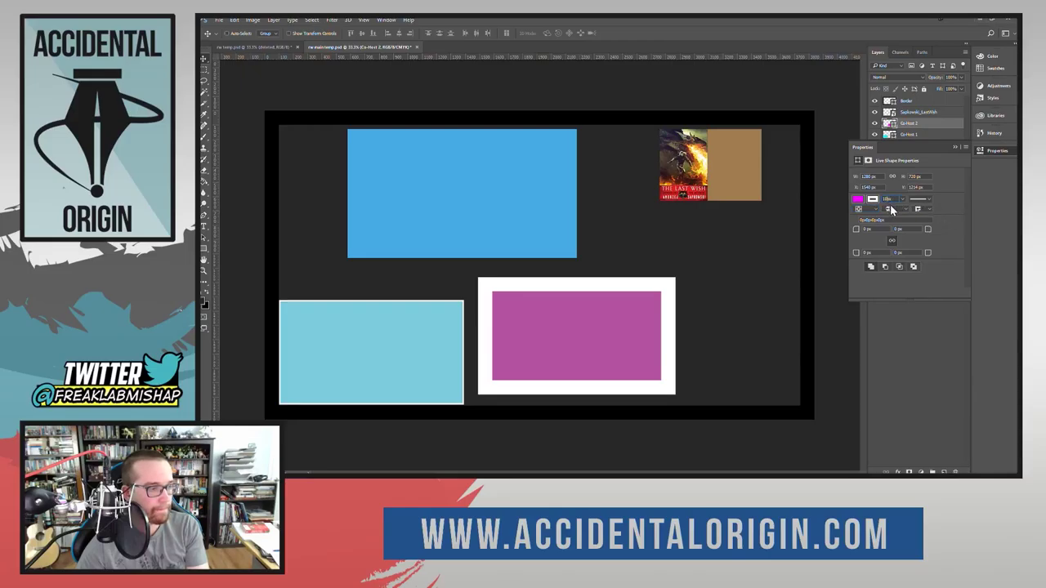
{"action": "type", "text": "10"}
{"action": "key", "text": "Return"}
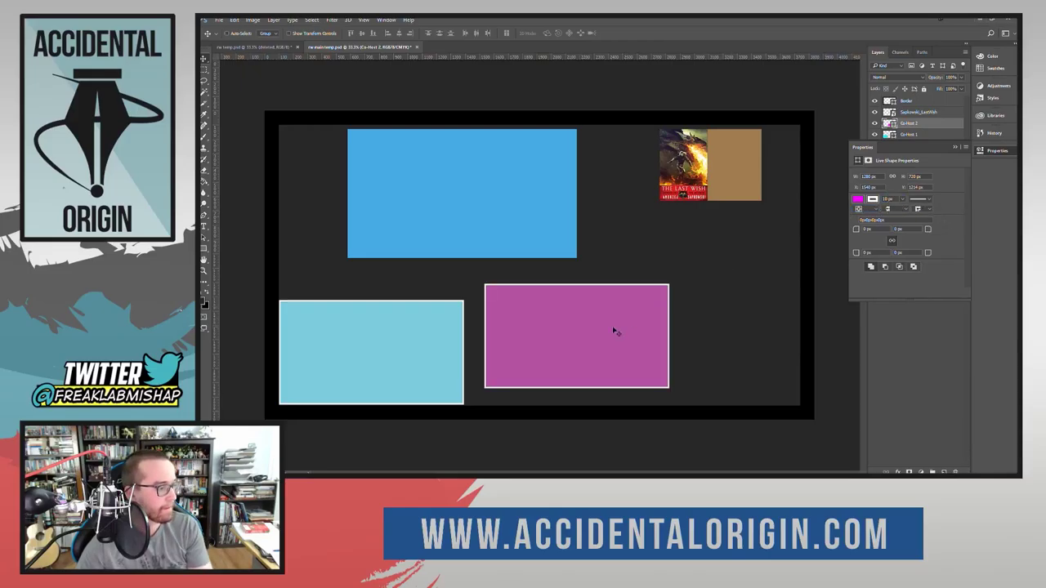
{"action": "left_click", "coordinate": [985, 149]}
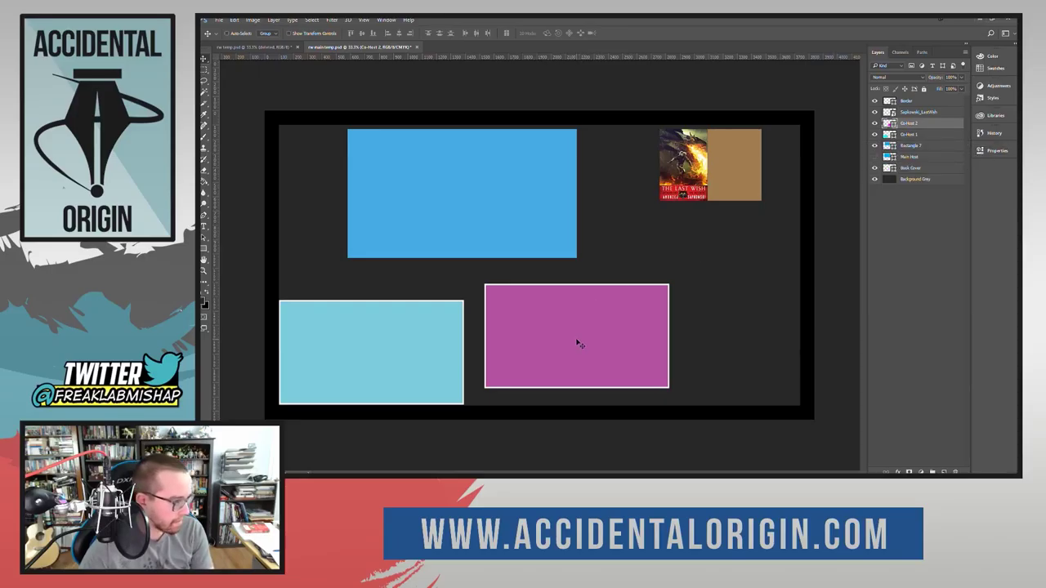
{"action": "left_click_drag", "start_coordinate": [579, 345], "coordinate": [557, 356]}
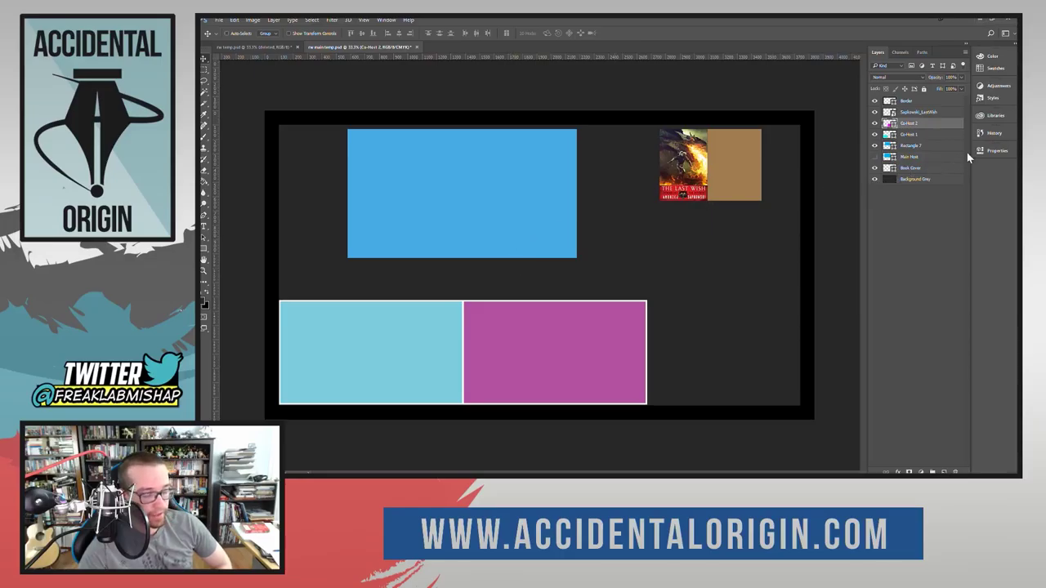
Step: Try the Co-Host 2 frame with no fill and restore its magenta fill
{"action": "left_click", "coordinate": [995, 151]}
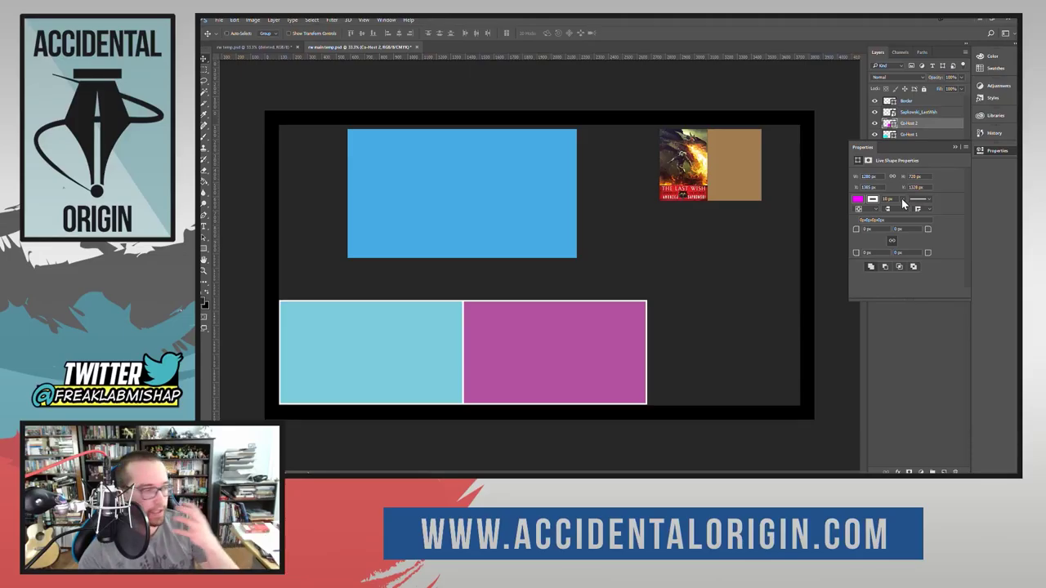
{"action": "left_click", "coordinate": [857, 202]}
{"action": "left_click", "coordinate": [862, 216]}
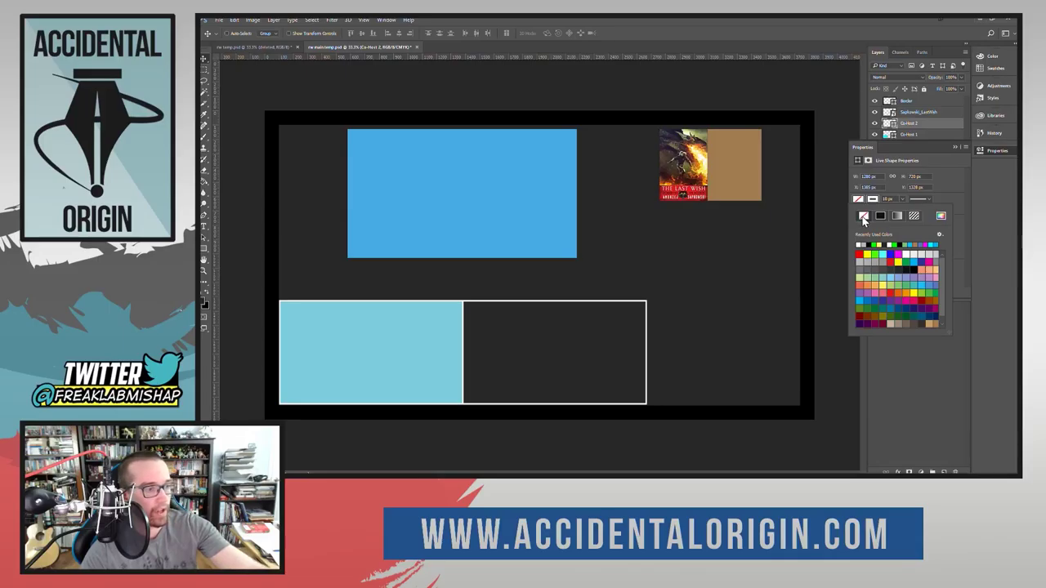
{"action": "left_click", "coordinate": [882, 214]}
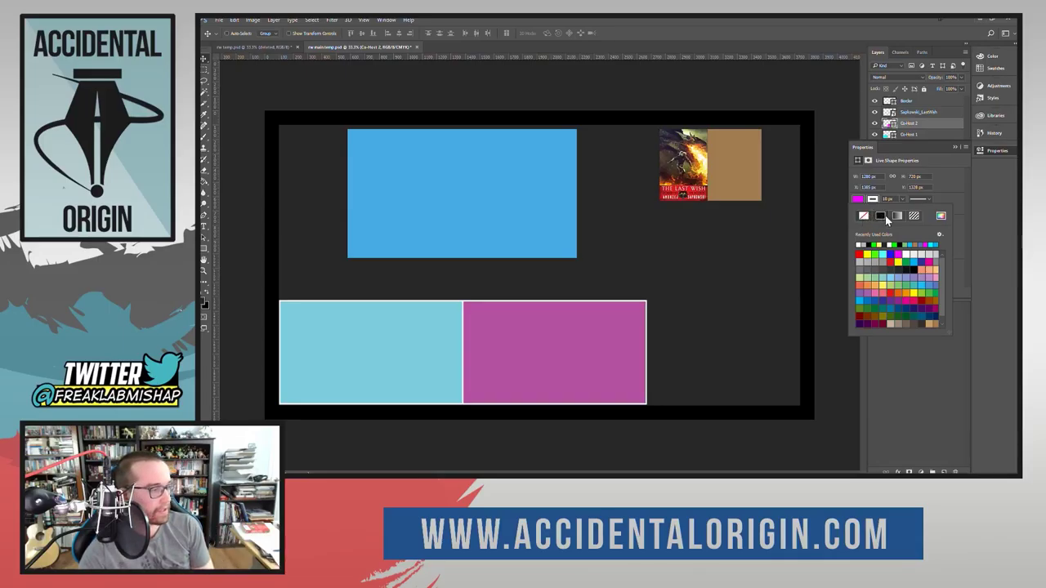
{"action": "left_click", "coordinate": [992, 152]}
{"action": "left_click", "coordinate": [992, 152]}
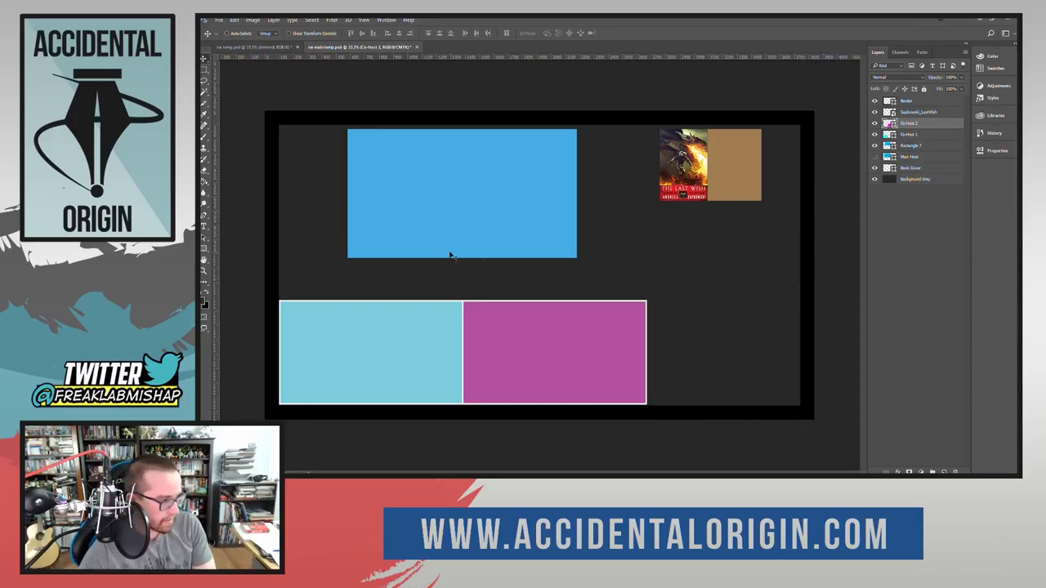
{"action": "left_click", "coordinate": [911, 158]}
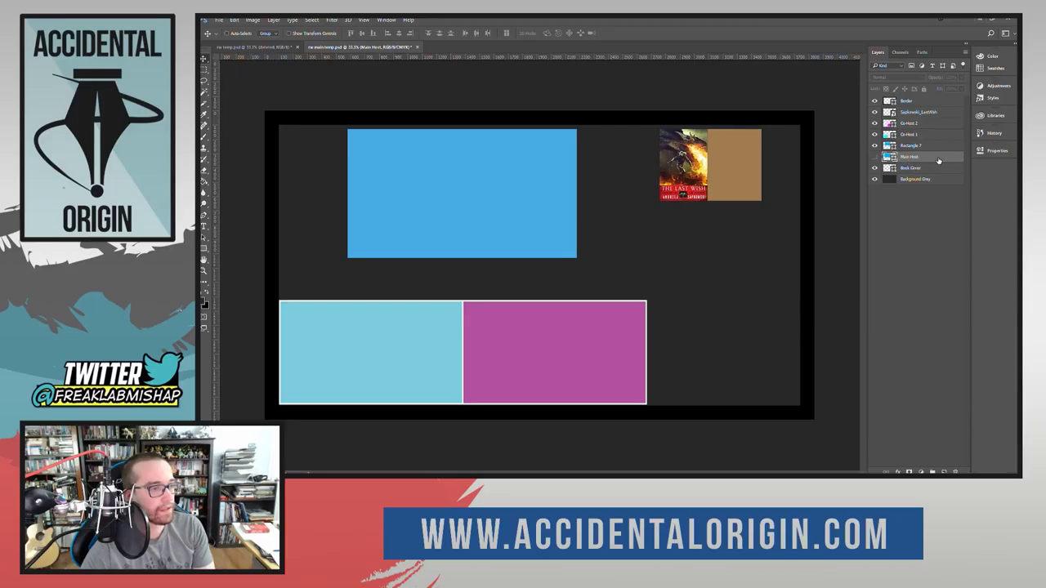
{"action": "left_click", "coordinate": [988, 151]}
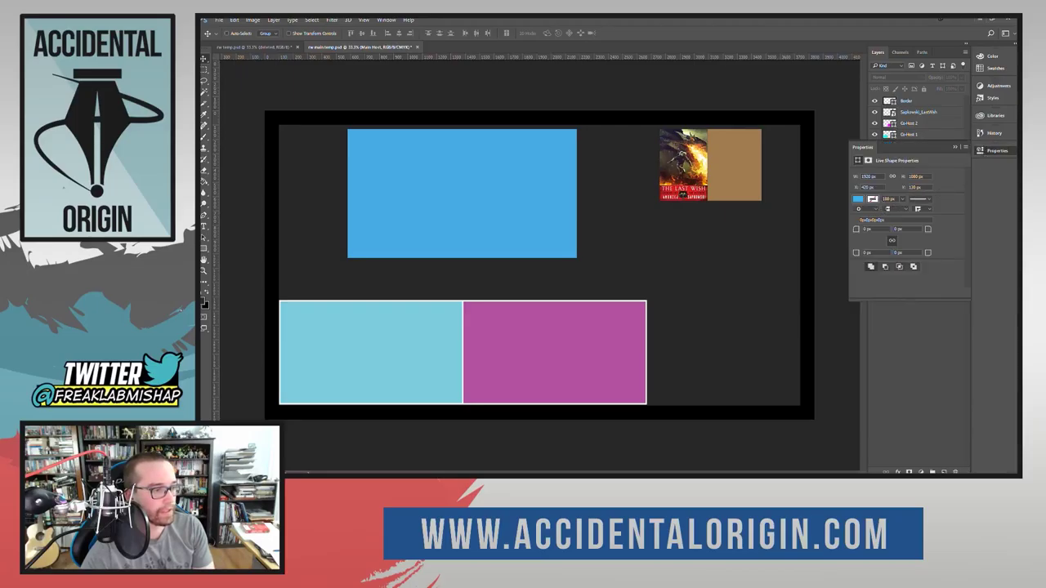
{"action": "left_click", "coordinate": [885, 199]}
{"action": "type", "text": "10"}
{"action": "key", "text": "Return"}
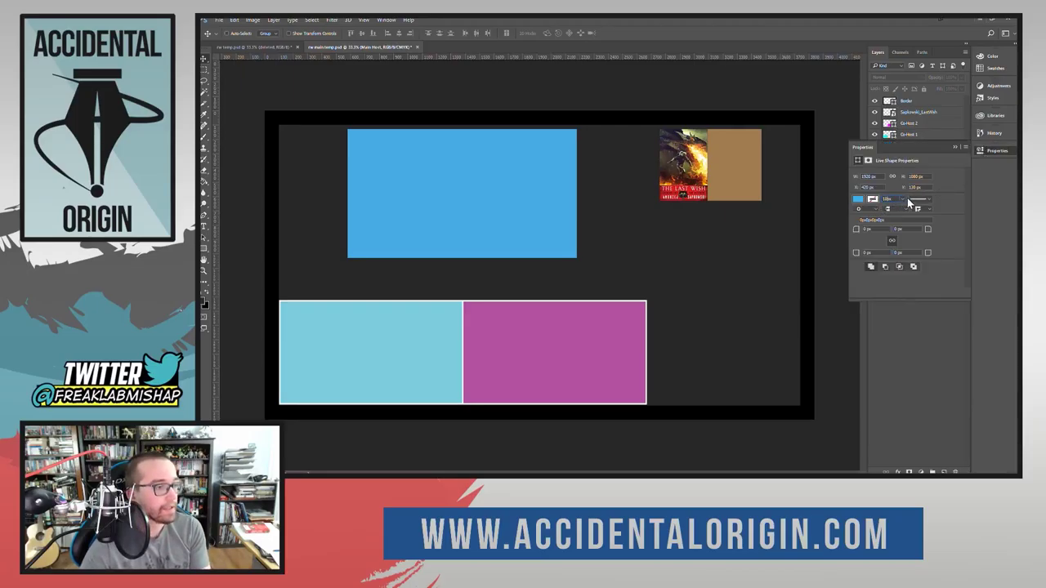
{"action": "left_click", "coordinate": [874, 201]}
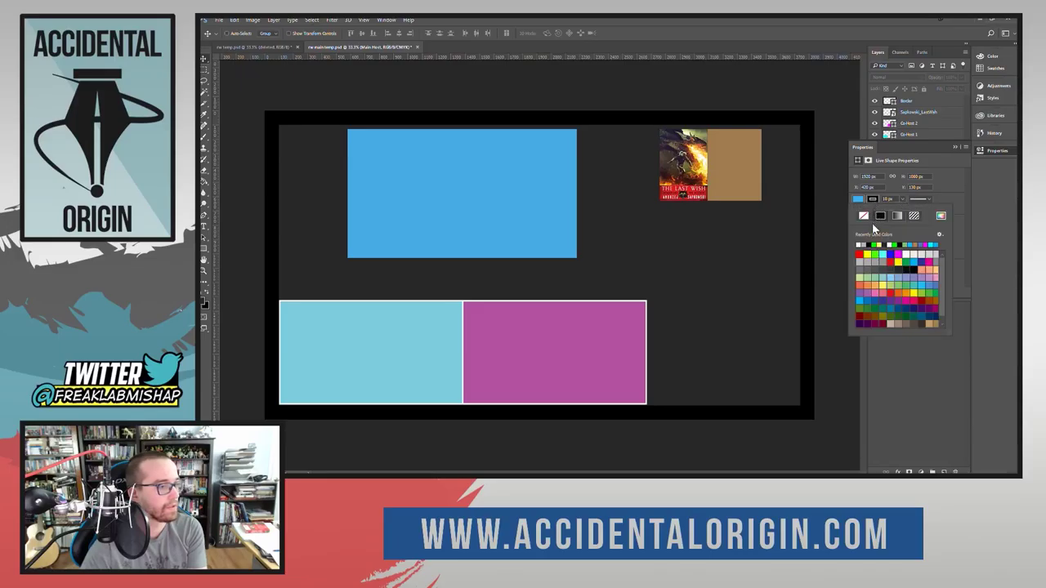
{"action": "left_click", "coordinate": [909, 254]}
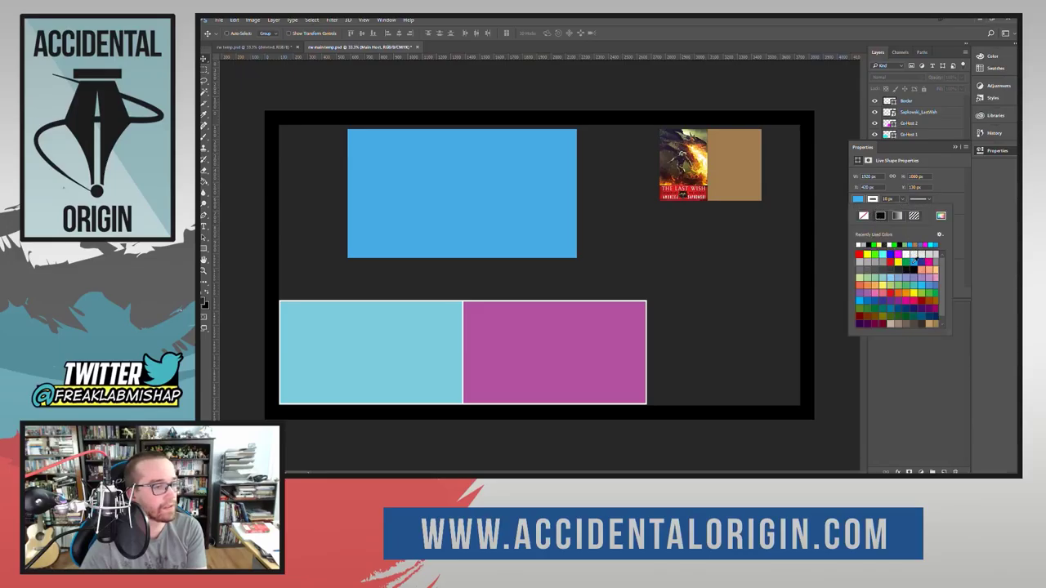
{"action": "left_click", "coordinate": [964, 216]}
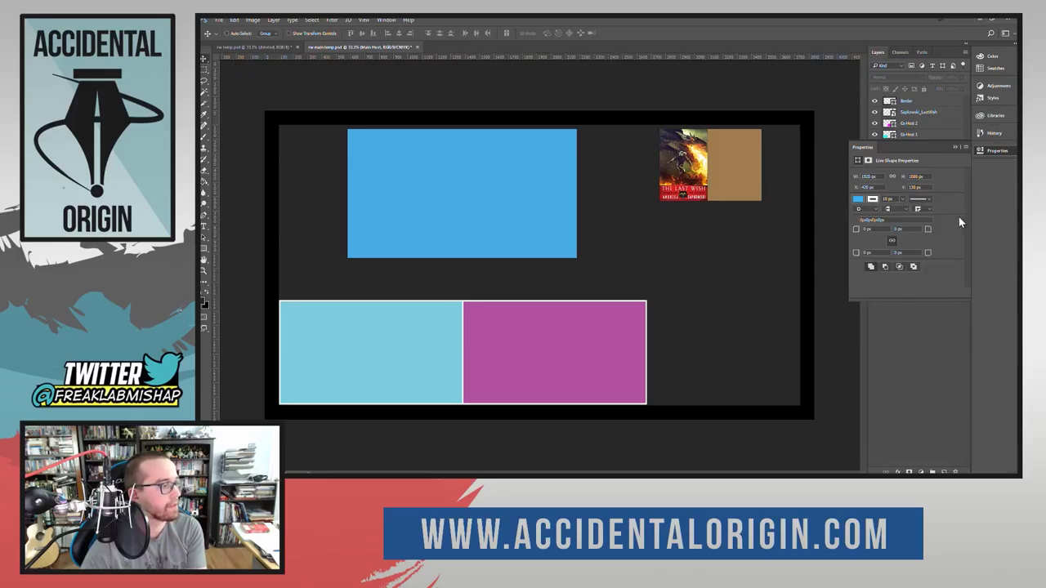
{"action": "left_click", "coordinate": [871, 217]}
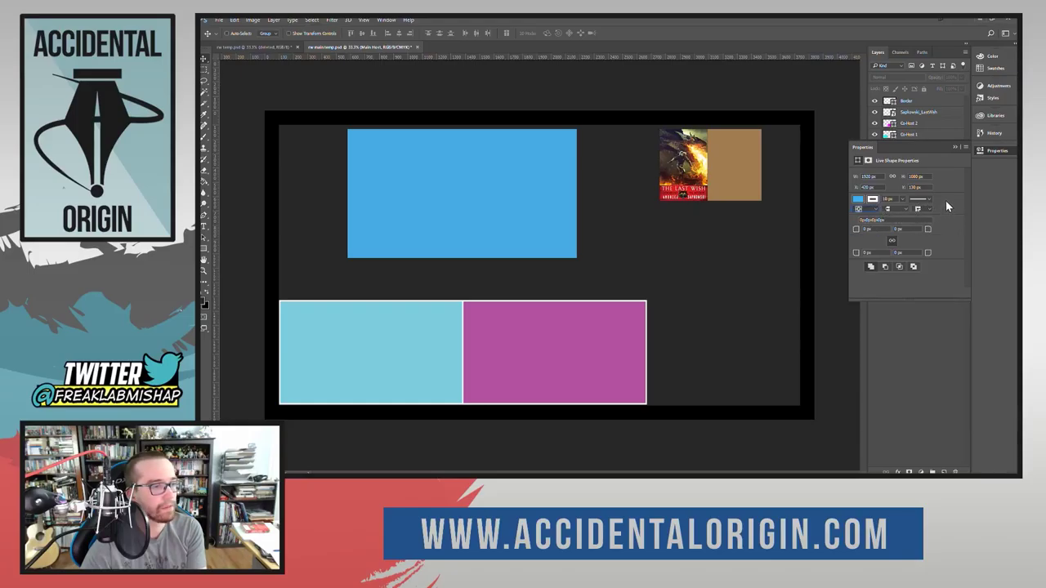
{"action": "left_click", "coordinate": [994, 150]}
Step: Delete the hidden Main Host layer
{"action": "left_click", "coordinate": [910, 156]}
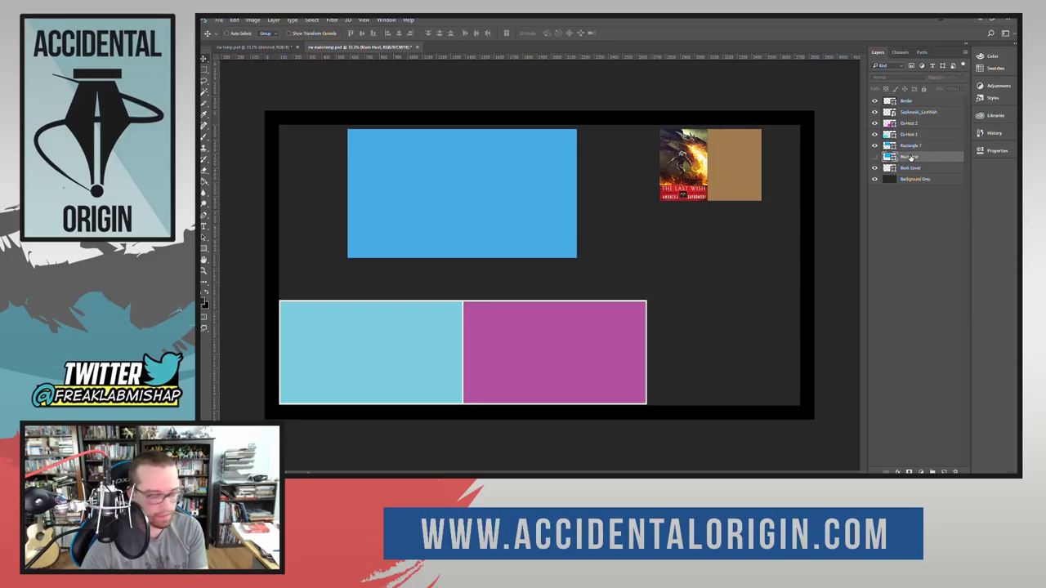
{"action": "key", "text": "Delete"}
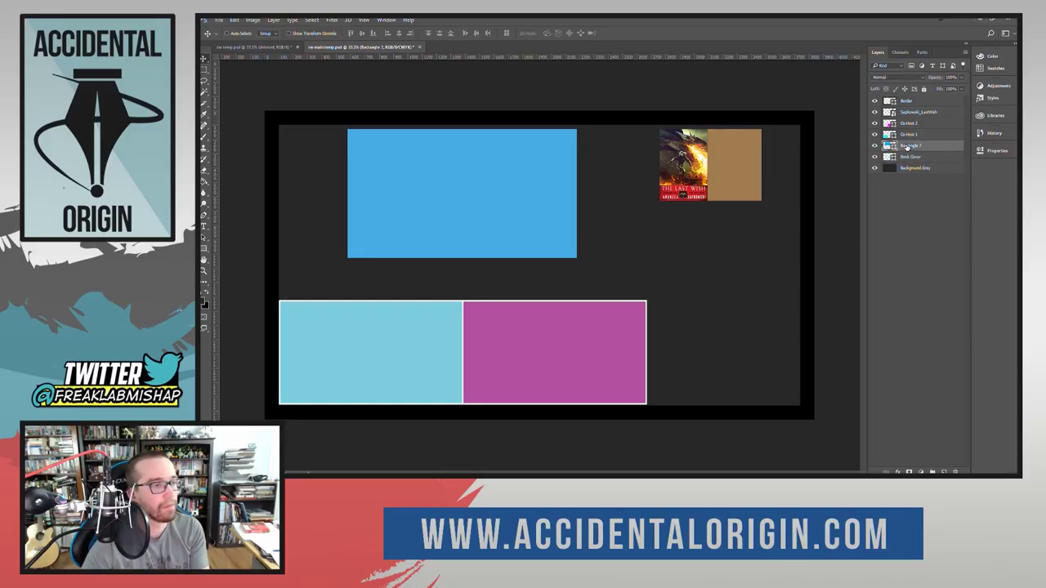
Step: Give the blue Rectangle 7 frame a realigned white 10 px stroke and move it up against the border's top edge
{"action": "left_click", "coordinate": [991, 152]}
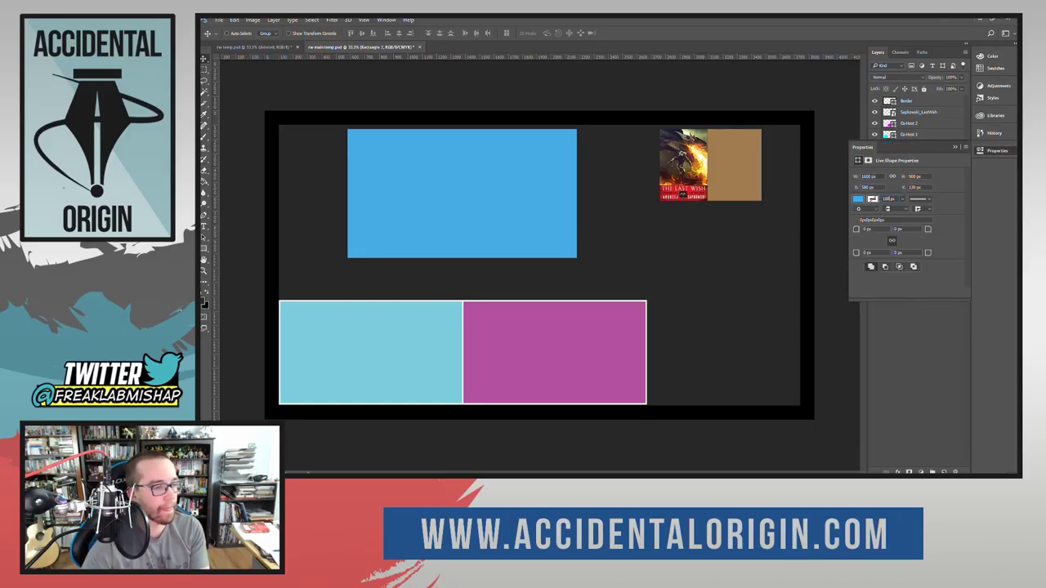
{"action": "left_click", "coordinate": [873, 201]}
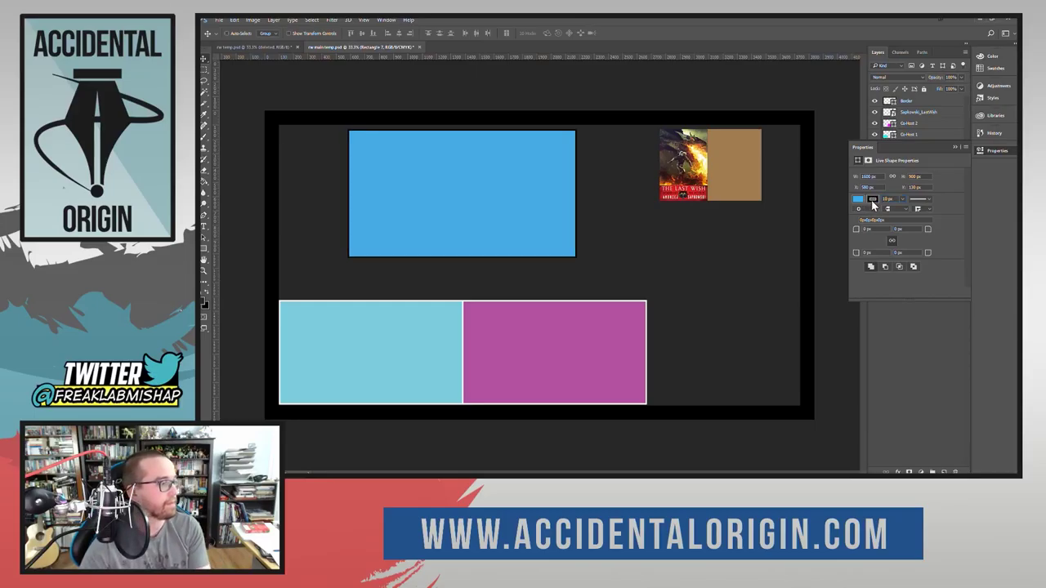
{"action": "left_click", "coordinate": [871, 210]}
{"action": "left_click", "coordinate": [872, 229]}
{"action": "left_click", "coordinate": [875, 200]}
{"action": "left_click", "coordinate": [861, 242]}
{"action": "left_click", "coordinate": [972, 305]}
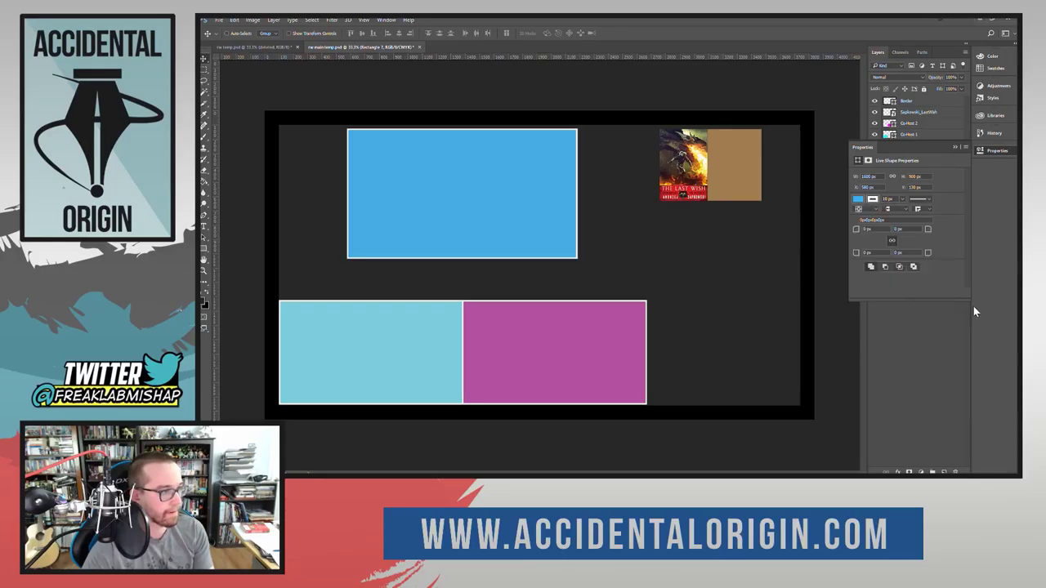
{"action": "left_click", "coordinate": [991, 154]}
{"action": "left_click_drag", "start_coordinate": [486, 232], "coordinate": [484, 227]}
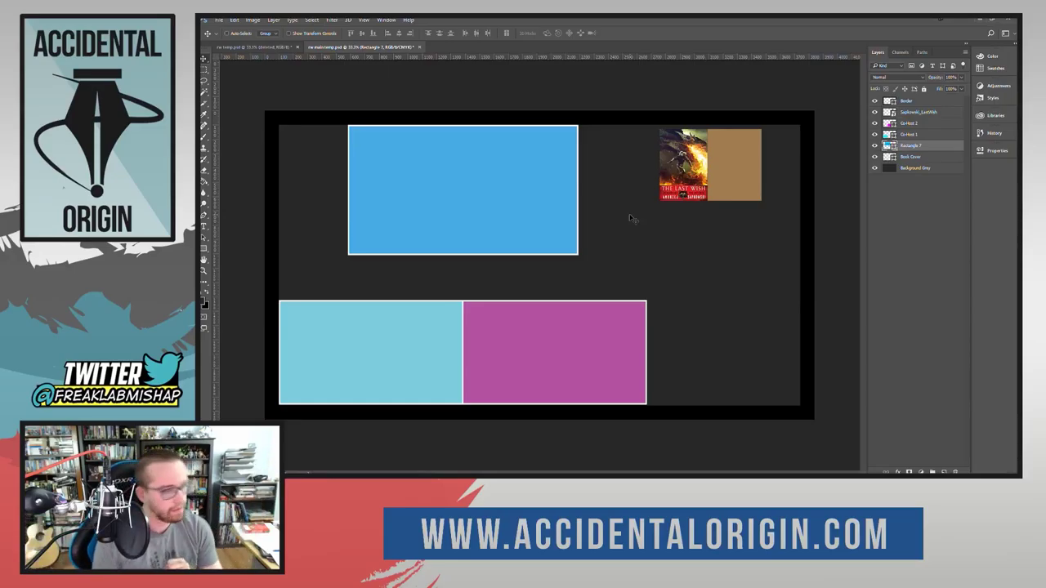
Step: Rename the Rectangle 7 layer as Main Host
{"action": "left_click", "coordinate": [915, 135]}
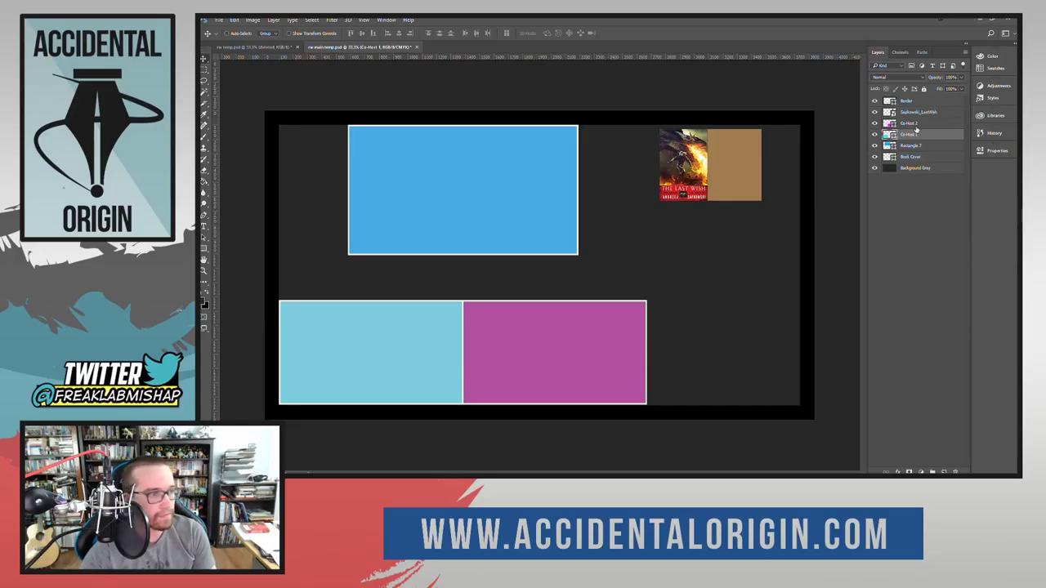
{"action": "left_click", "coordinate": [911, 146]}
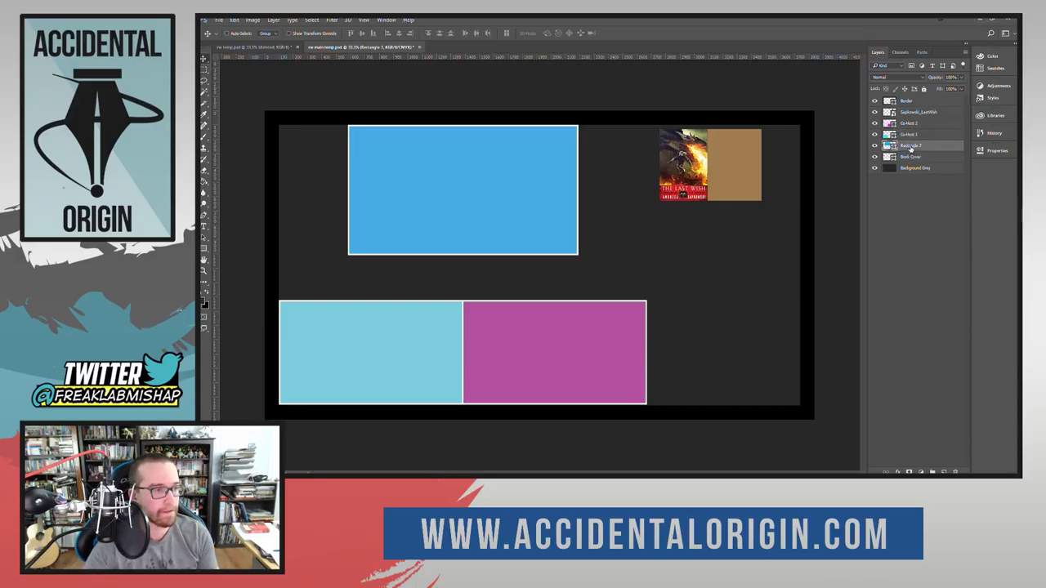
{"action": "double_click", "coordinate": [911, 146]}
{"action": "type", "text": "Host"}
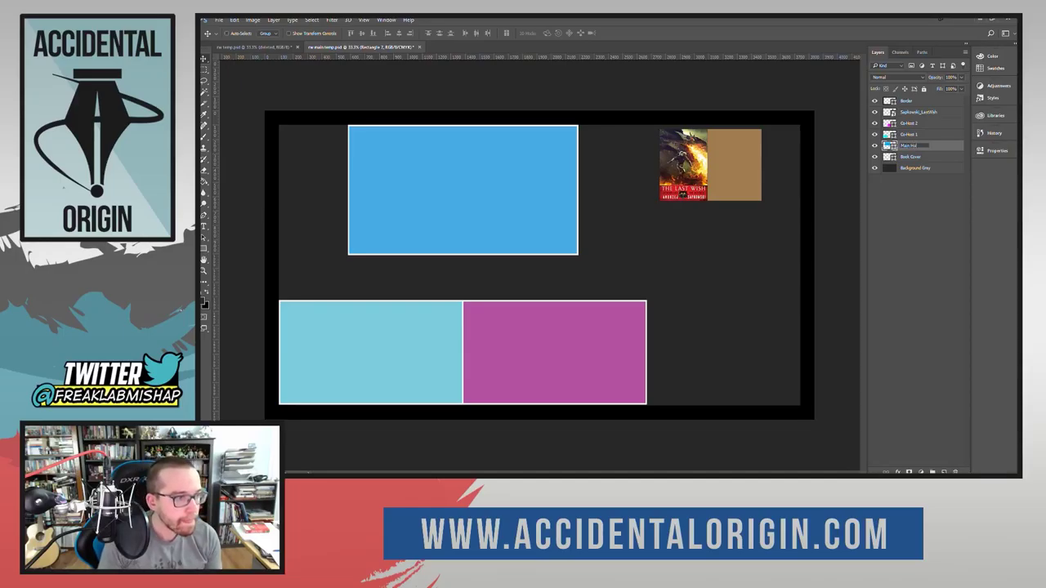
{"action": "key", "text": "Return"}
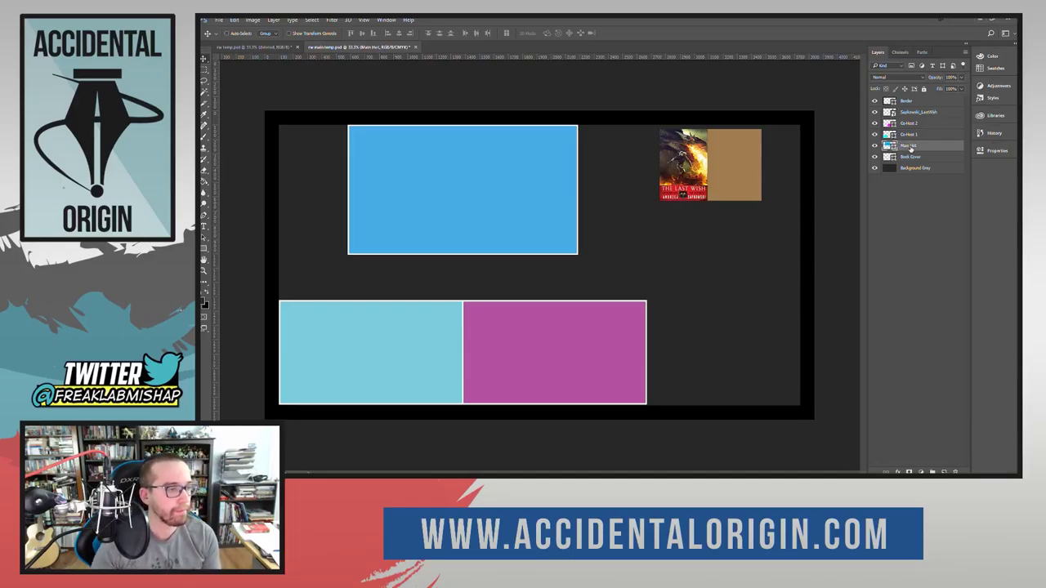
{"action": "double_click", "coordinate": [910, 146]}
{"action": "left_click", "coordinate": [949, 144]}
{"action": "key", "text": "Return"}
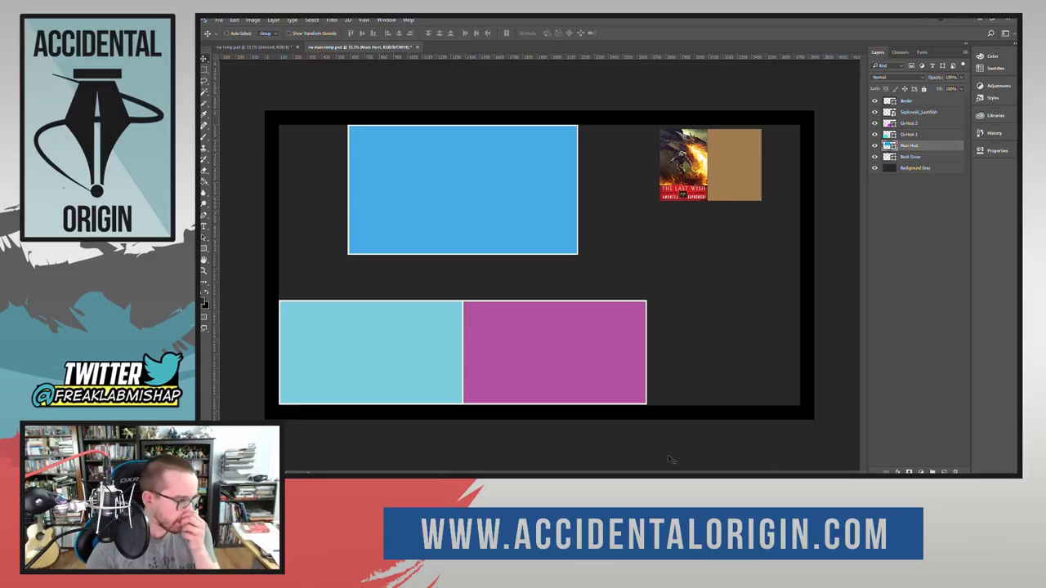
Step: Select the read/write text layer in rw temp.psd and return to the rw main temp layout
{"action": "left_click", "coordinate": [237, 50]}
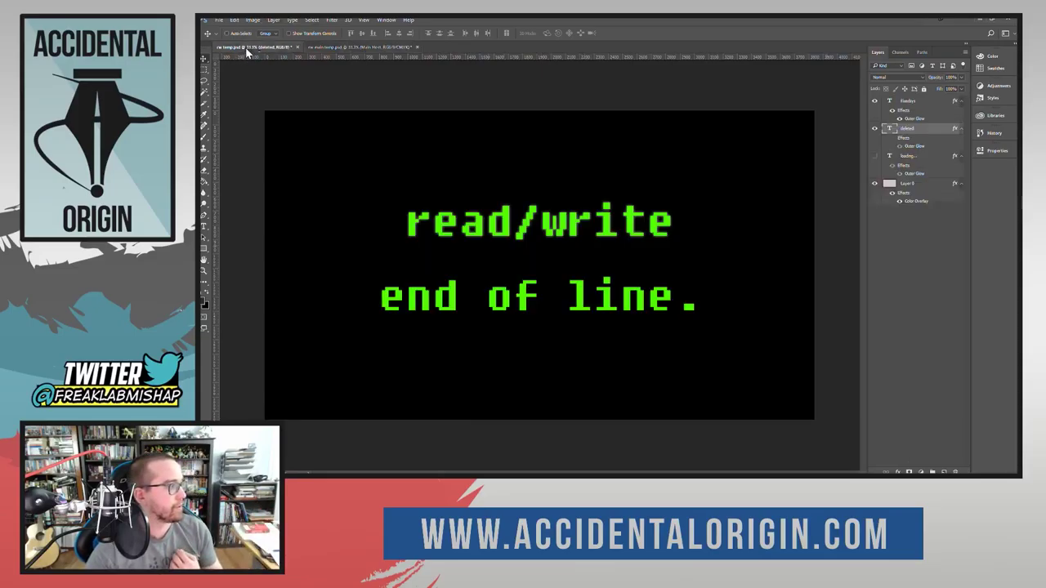
{"action": "left_click", "coordinate": [916, 103]}
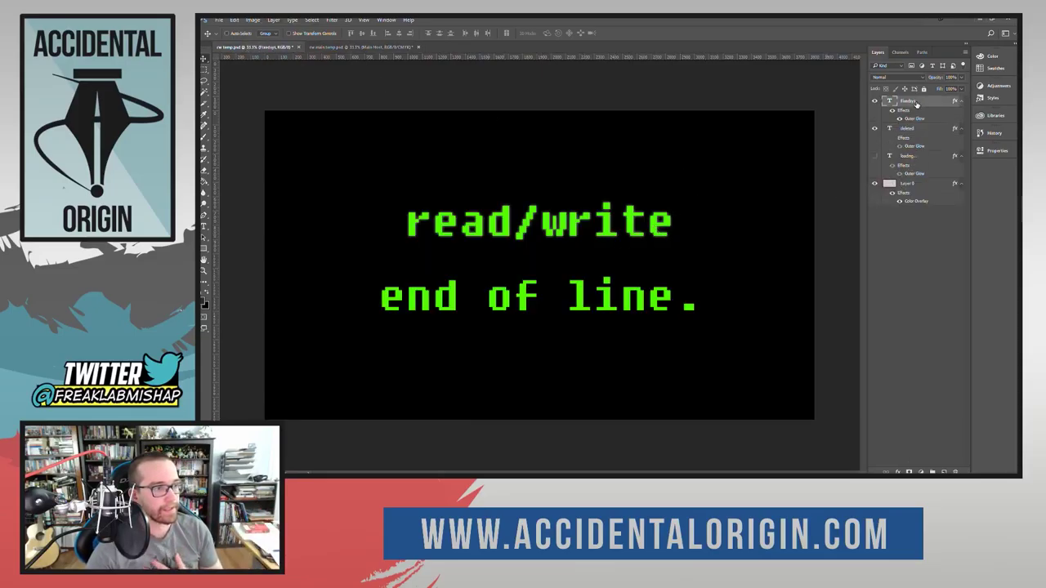
{"action": "left_click", "coordinate": [389, 50]}
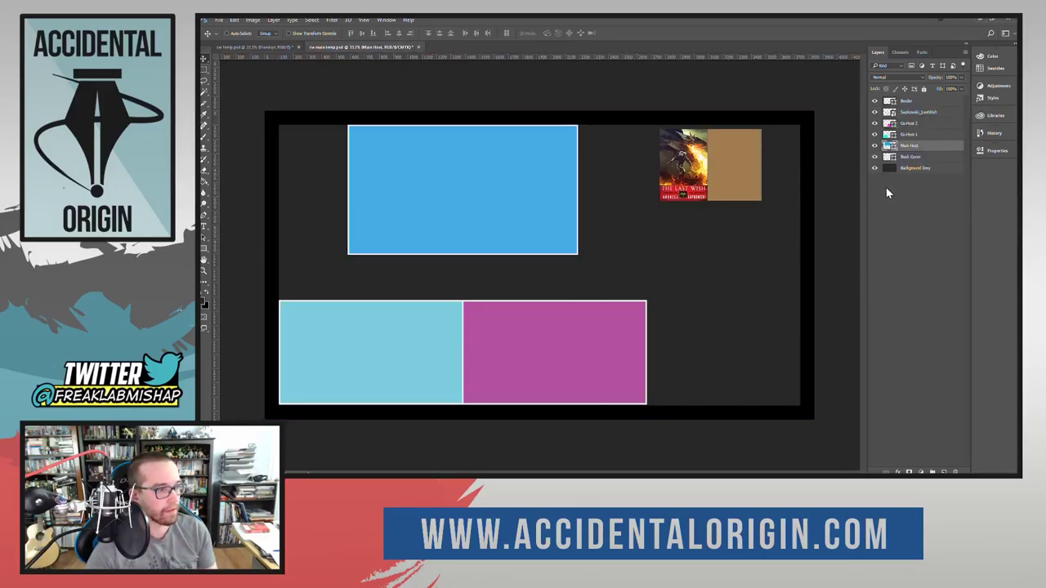
Step: Try to copy the read/write text layer from rw temp.psd as SVG and paste it into the rw main temp layout
{"action": "left_click", "coordinate": [263, 46]}
{"action": "right_click", "coordinate": [911, 102]}
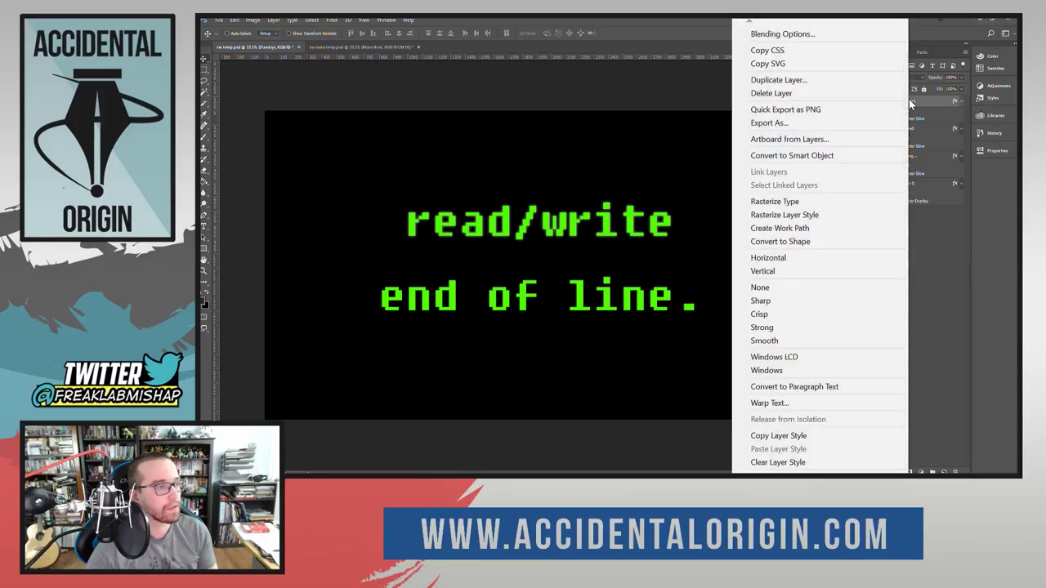
{"action": "left_click", "coordinate": [808, 63]}
{"action": "left_click", "coordinate": [365, 45]}
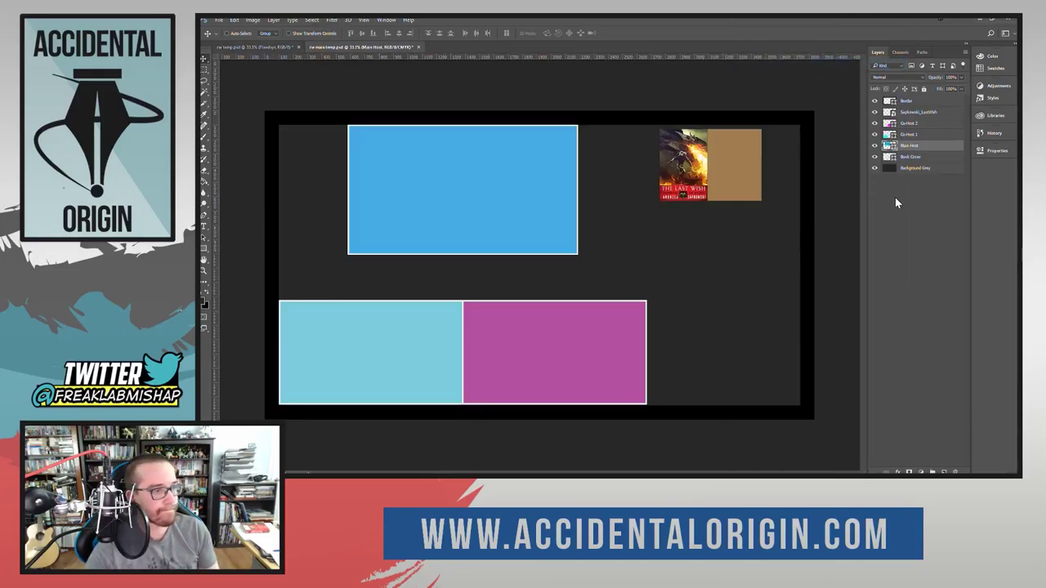
{"action": "right_click", "coordinate": [895, 197]}
{"action": "key", "text": "Escape"}
{"action": "right_click", "coordinate": [668, 232]}
{"action": "key", "text": "Escape"}
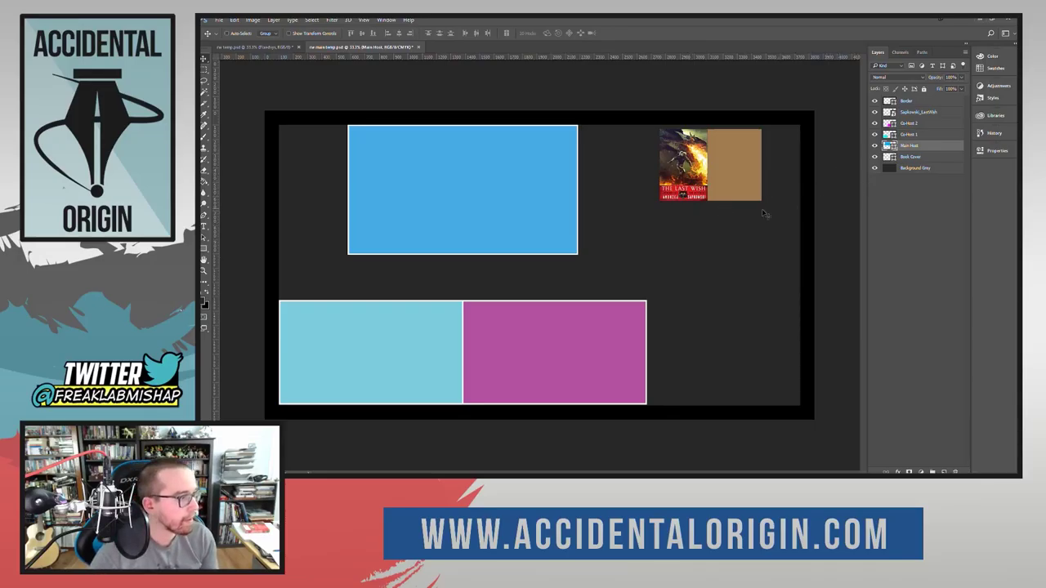
Step: Bring the read/write text layer from rw temp.psd into the rw main temp layout, placing it between the Main Host and co-host frames
{"action": "left_click", "coordinate": [279, 45]}
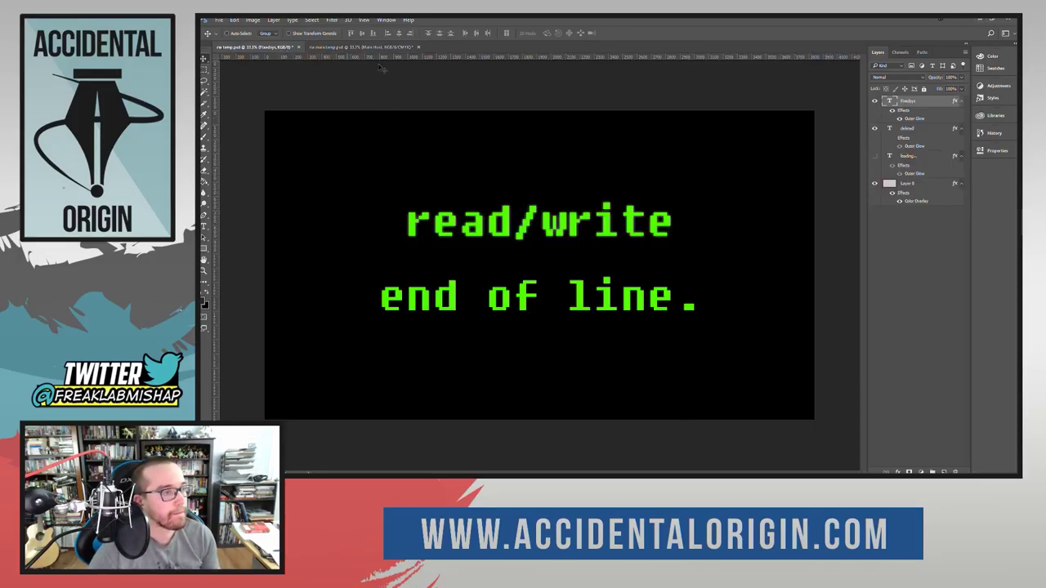
{"action": "left_click_drag", "start_coordinate": [422, 63], "coordinate": [533, 286]}
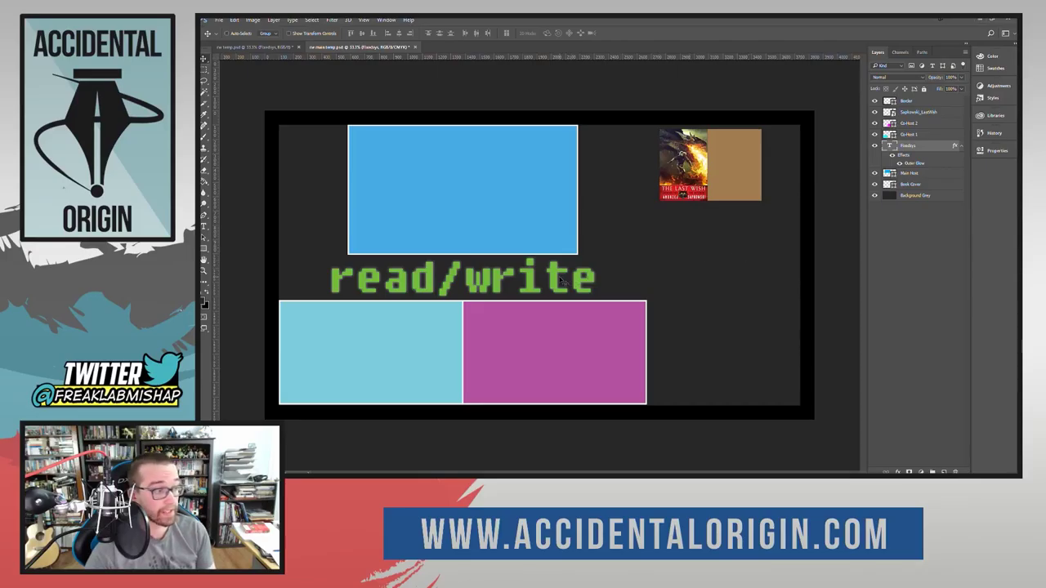
Step: Set the read/write text size to 150 pt and move it up to the middle of the gap between the host frames
{"action": "left_click", "coordinate": [204, 226]}
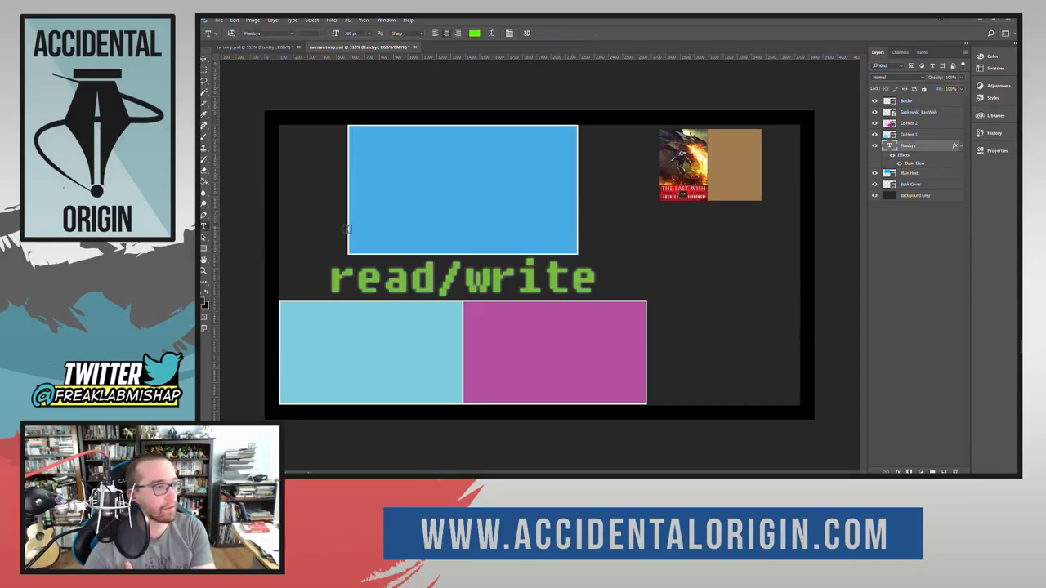
{"action": "left_click_drag", "start_coordinate": [598, 291], "coordinate": [329, 274]}
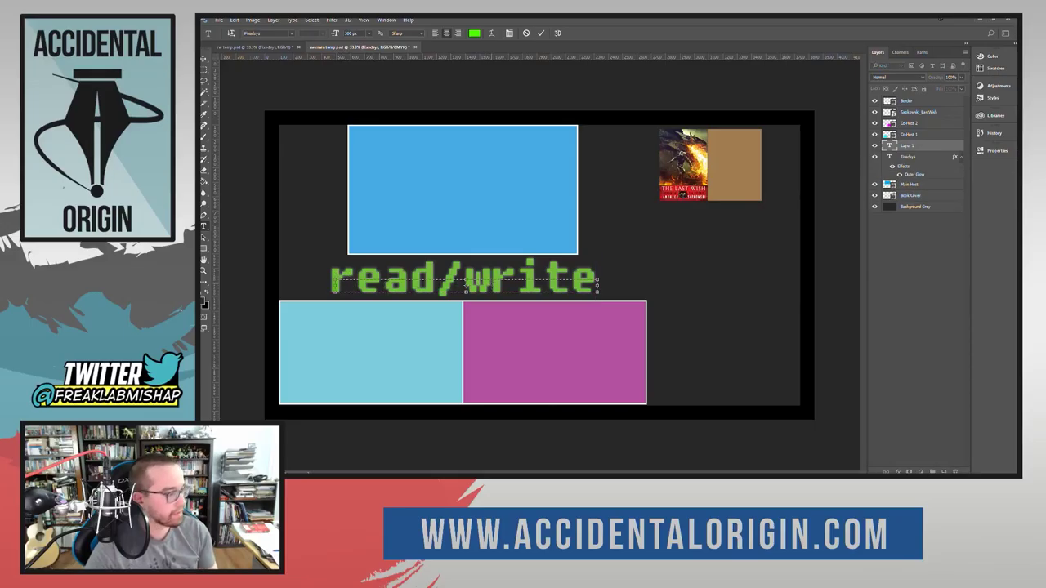
{"action": "left_click", "coordinate": [528, 33]}
{"action": "left_click_drag", "start_coordinate": [597, 282], "coordinate": [355, 282]}
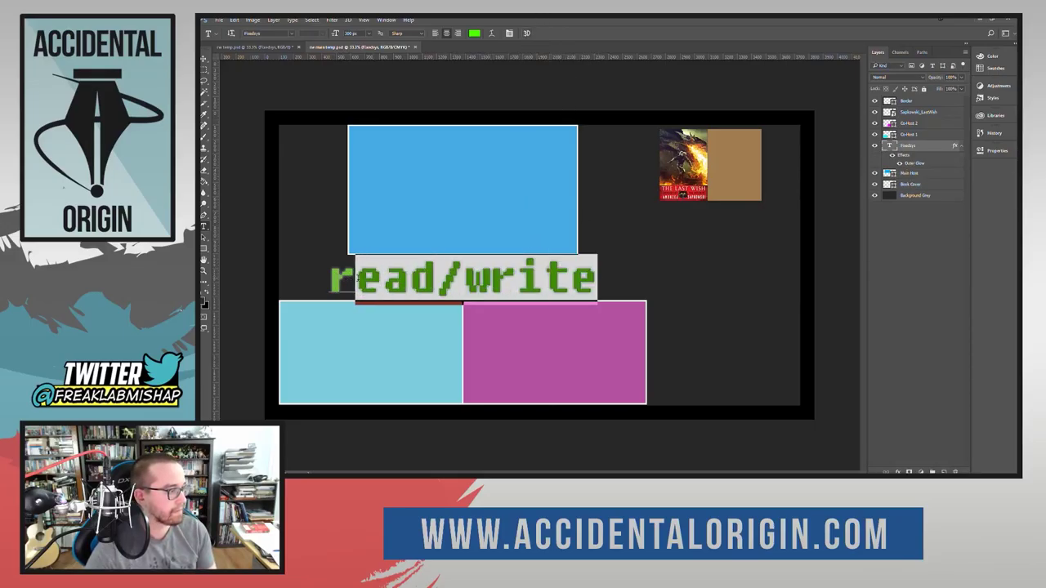
{"action": "left_click_drag", "start_coordinate": [201, 234], "coordinate": [201, 233]}
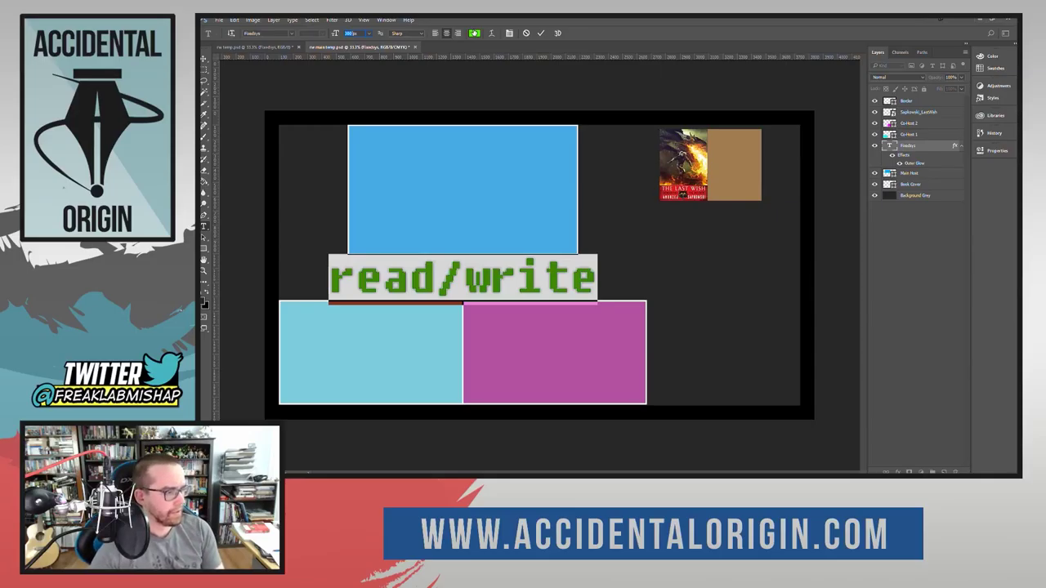
{"action": "type", "text": "150"}
{"action": "key", "text": "Return"}
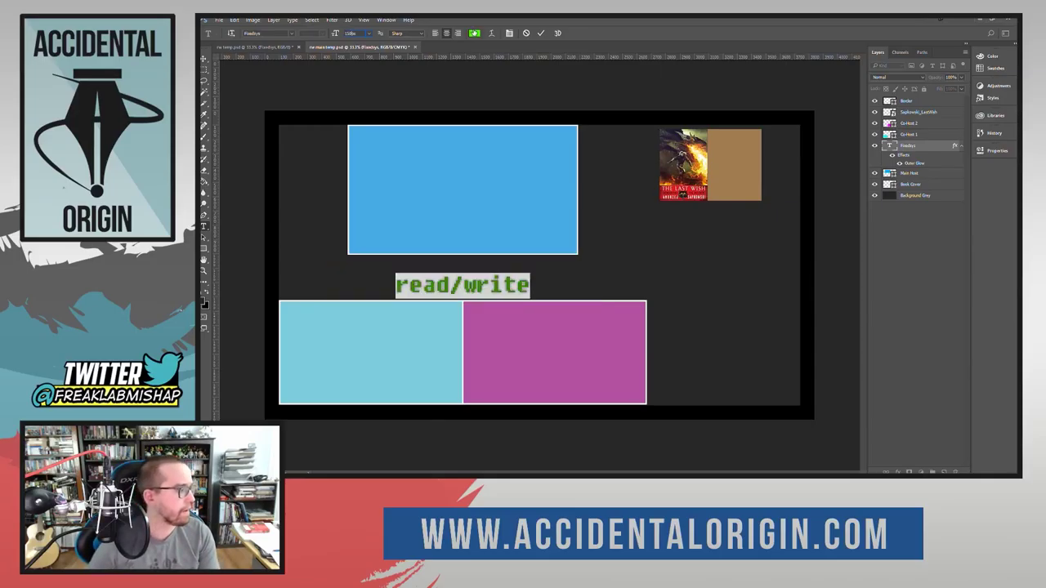
{"action": "left_click", "coordinate": [540, 32]}
{"action": "left_click", "coordinate": [206, 61]}
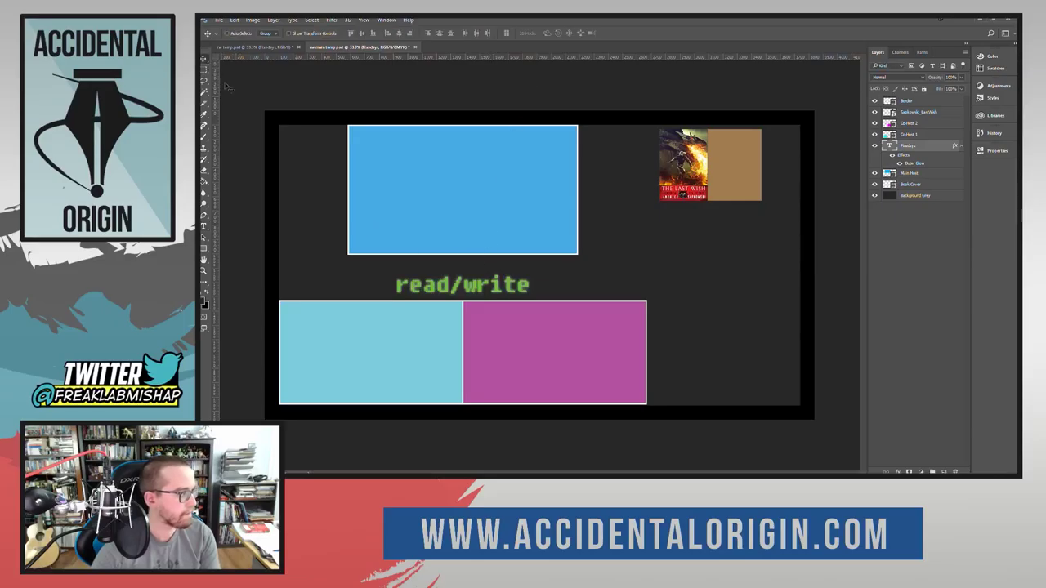
{"action": "left_click_drag", "start_coordinate": [483, 290], "coordinate": [487, 281]}
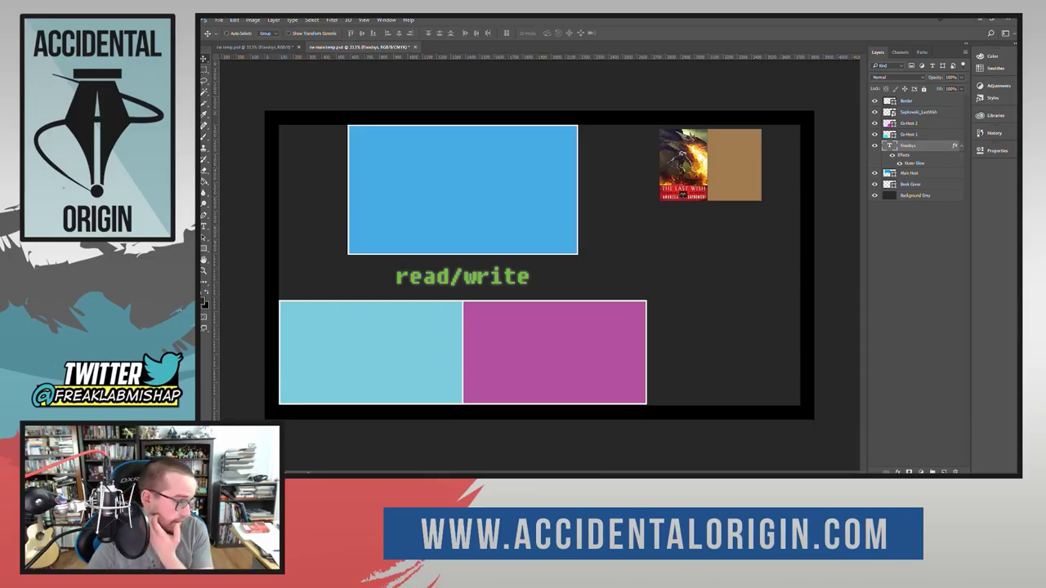
Step: Export the layout as a PNG named rw main temp in the Adobe images folder
{"action": "left_click", "coordinate": [218, 19]}
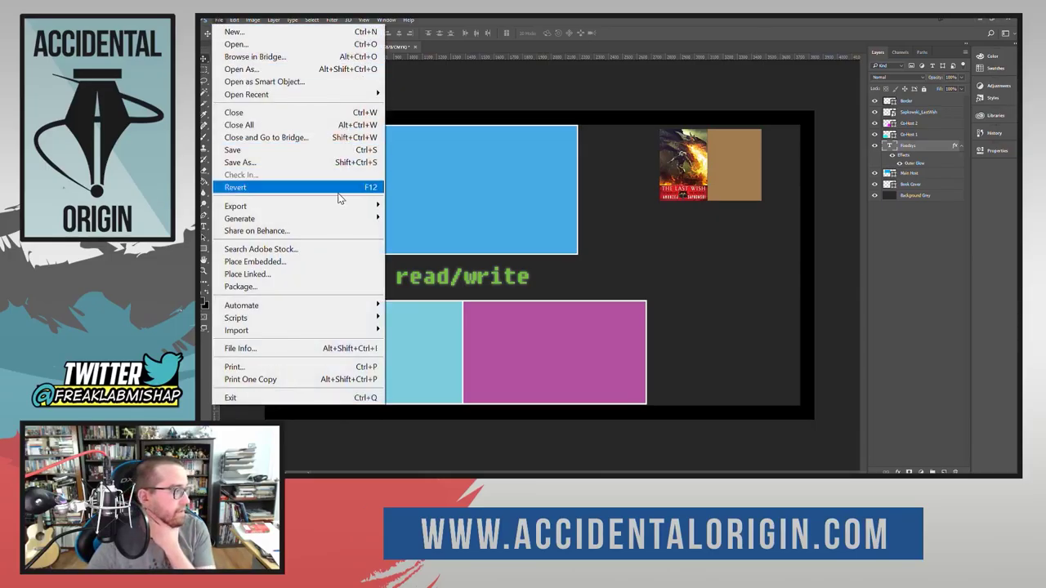
{"action": "mouse_move", "coordinate": [343, 210]}
{"action": "left_click", "coordinate": [425, 206]}
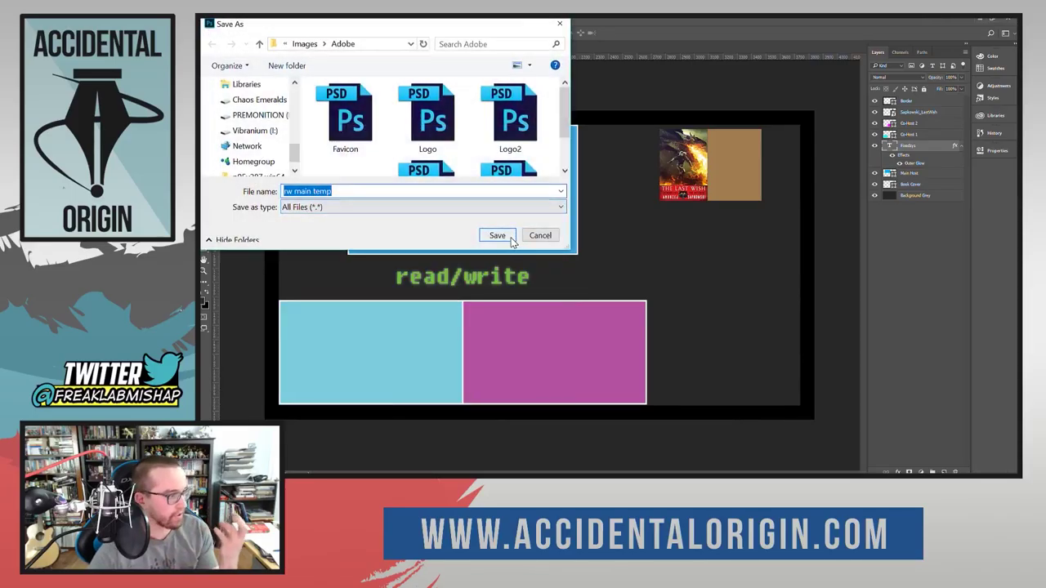
{"action": "left_click", "coordinate": [498, 236]}
{"action": "left_click", "coordinate": [407, 153]}
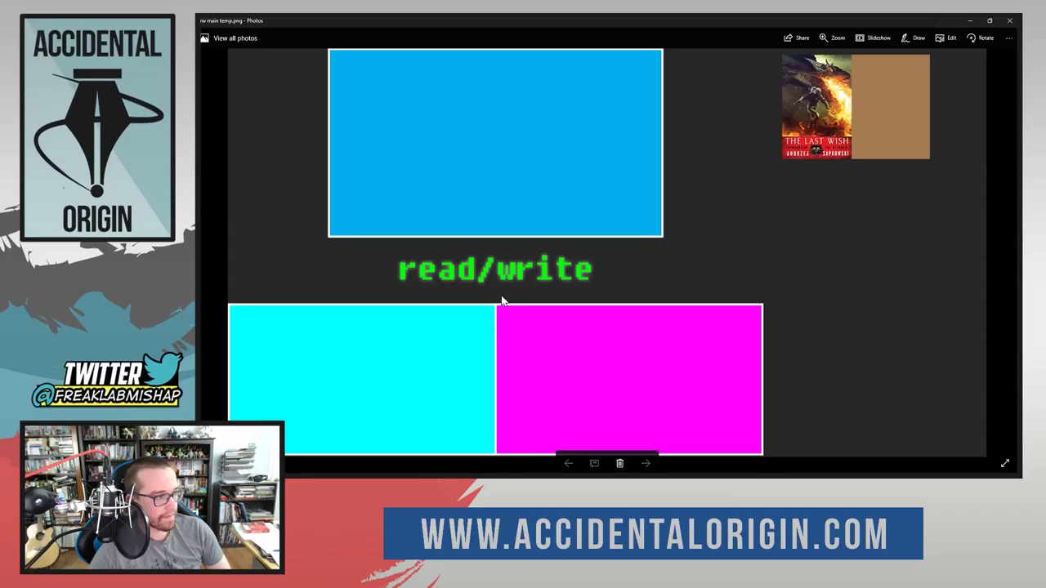
Step: Check the exported rw main temp.png in Photos and examine the layout's colors in full-screen mode
{"action": "left_click", "coordinate": [1010, 22]}
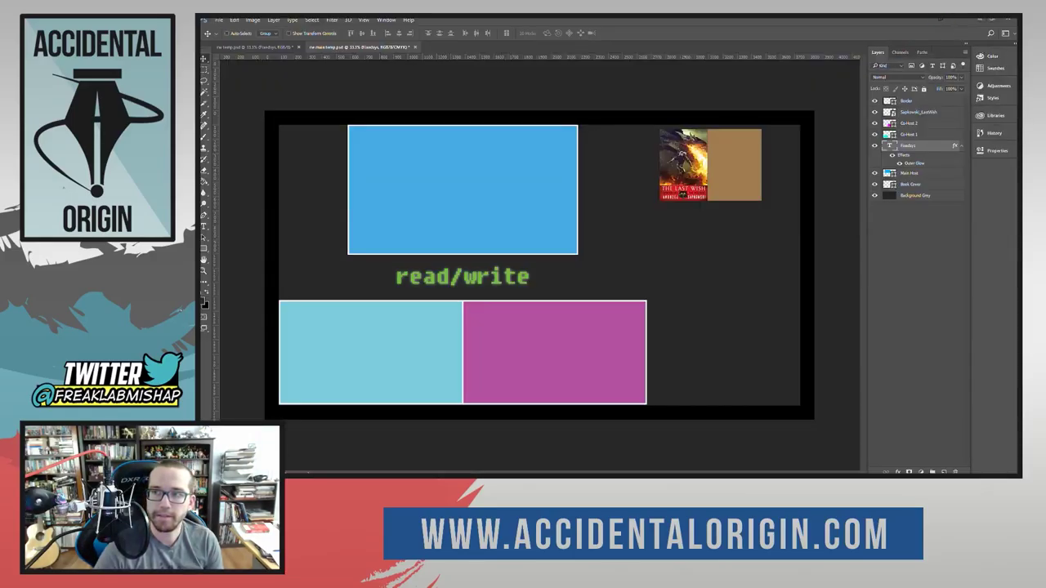
{"action": "key", "text": "alt+Tab"}
{"action": "left_click", "coordinate": [1010, 22]}
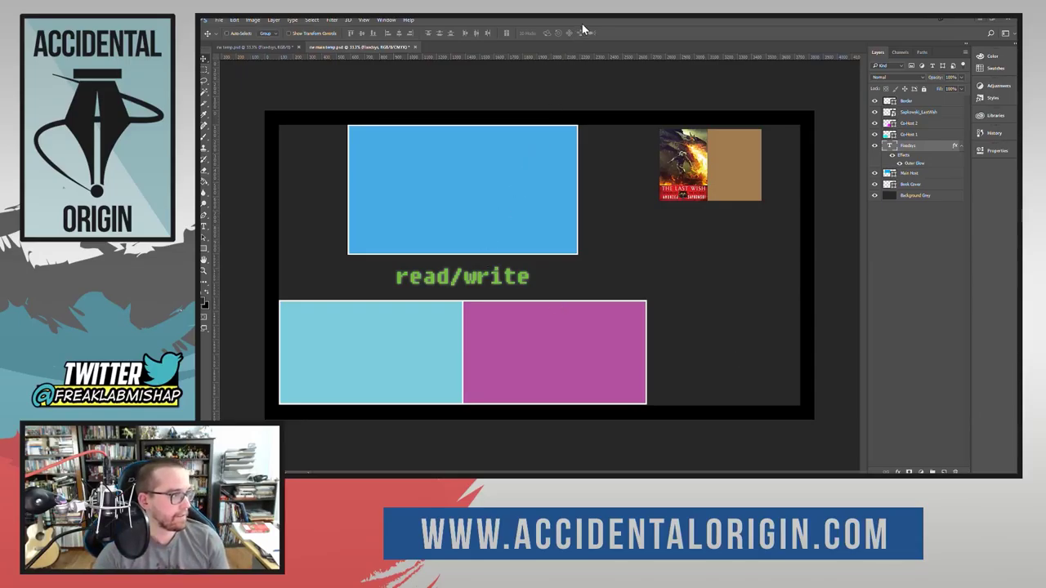
{"action": "key", "text": "f"}
{"action": "key", "text": "f"}
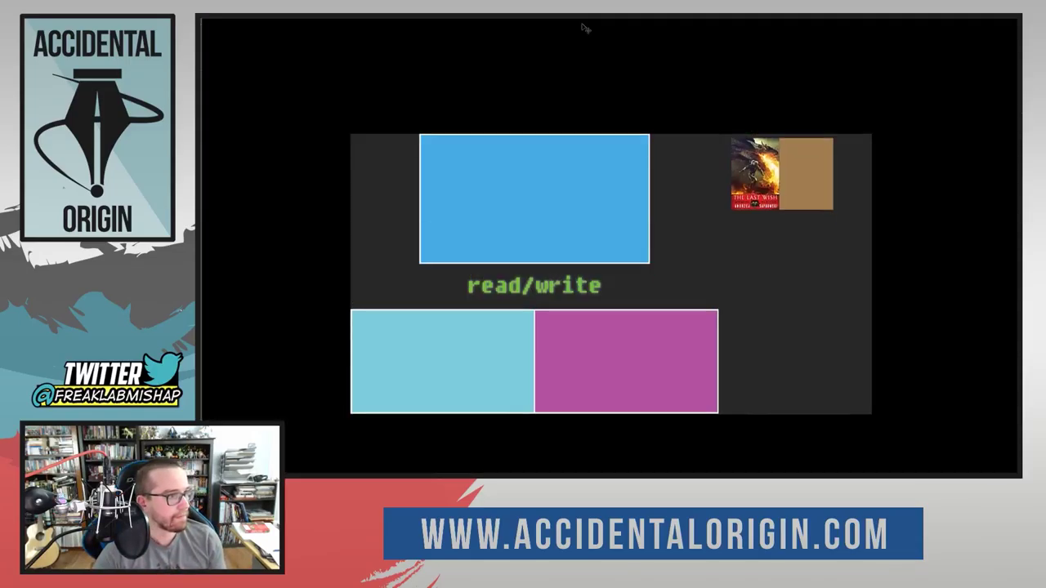
{"action": "key", "text": "f"}
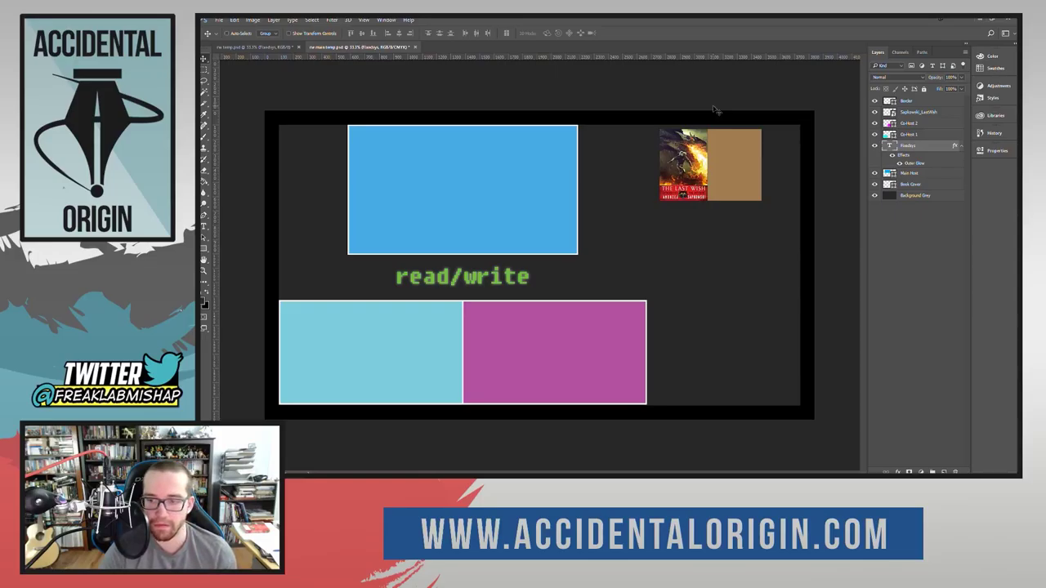
{"action": "double_click", "coordinate": [532, 18]}
{"action": "key", "text": "f"}
{"action": "key", "text": "f"}
{"action": "key", "text": "f"}
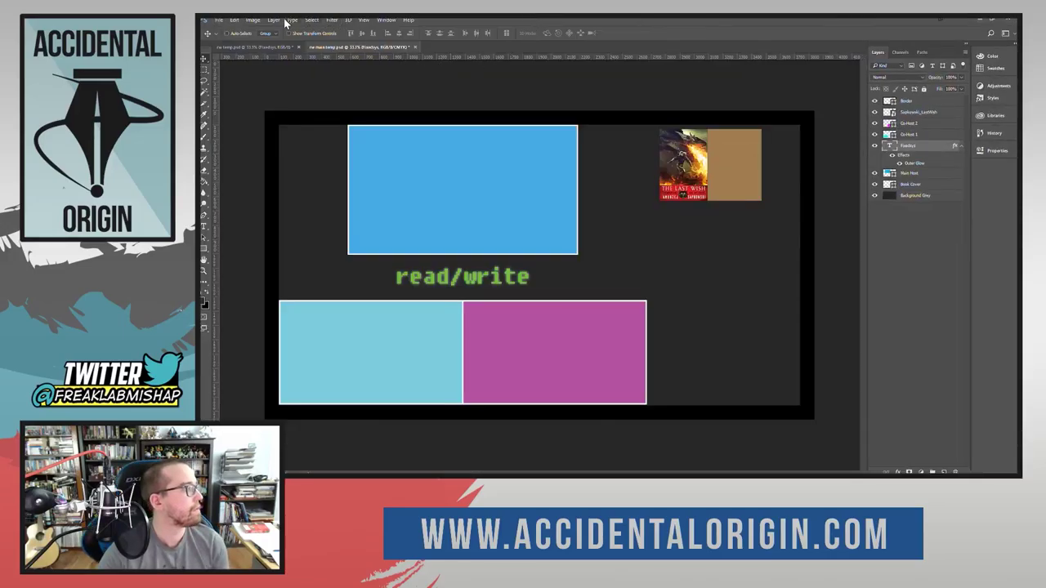
Step: Compare the color proofing options of both open documents and turn off Proof Colors for the rw main temp layout
{"action": "left_click", "coordinate": [363, 21]}
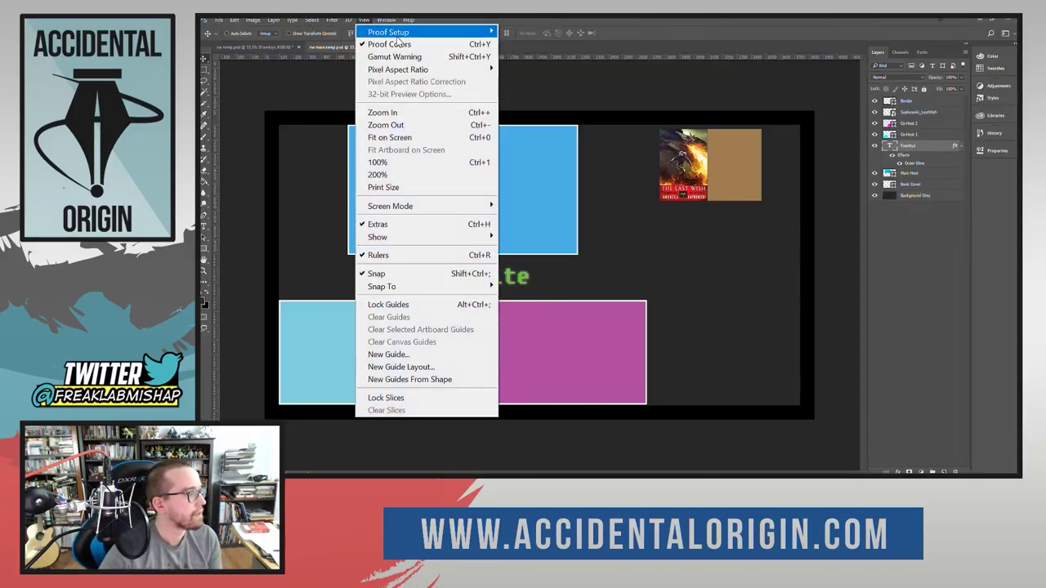
{"action": "mouse_move", "coordinate": [398, 41]}
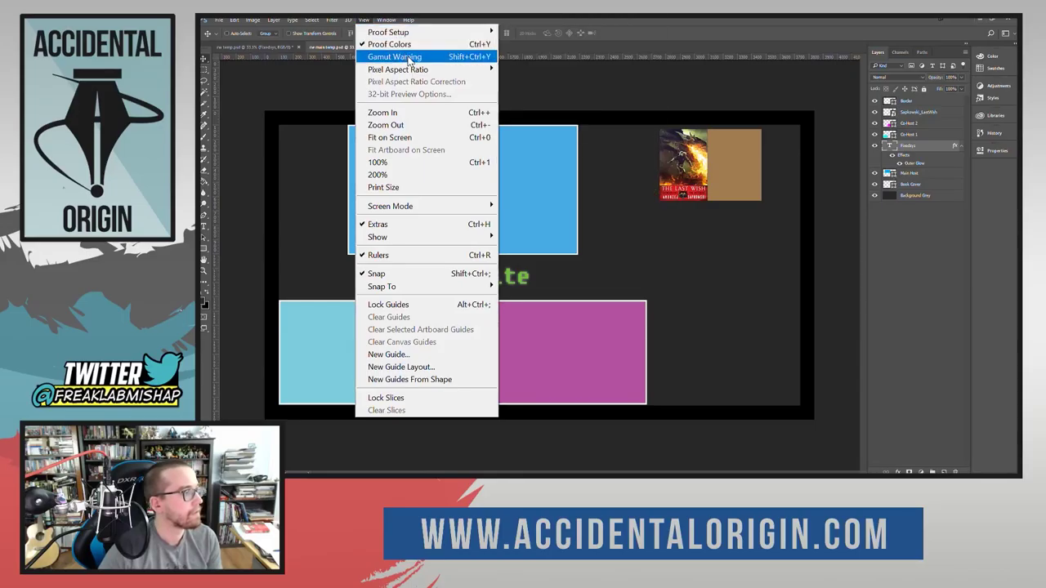
{"action": "mouse_move", "coordinate": [426, 207]}
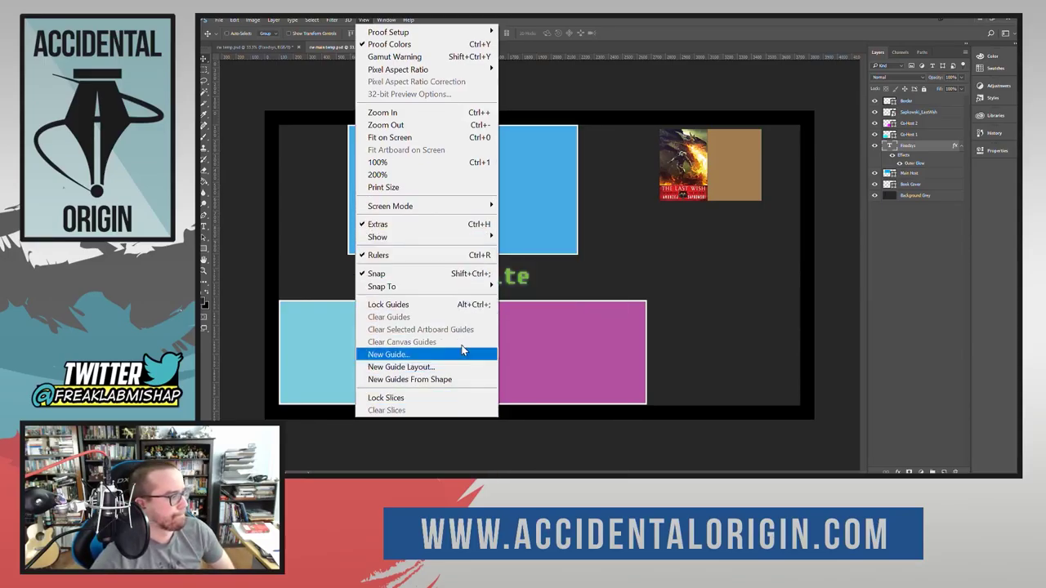
{"action": "mouse_move", "coordinate": [329, 22]}
{"action": "mouse_move", "coordinate": [274, 19]}
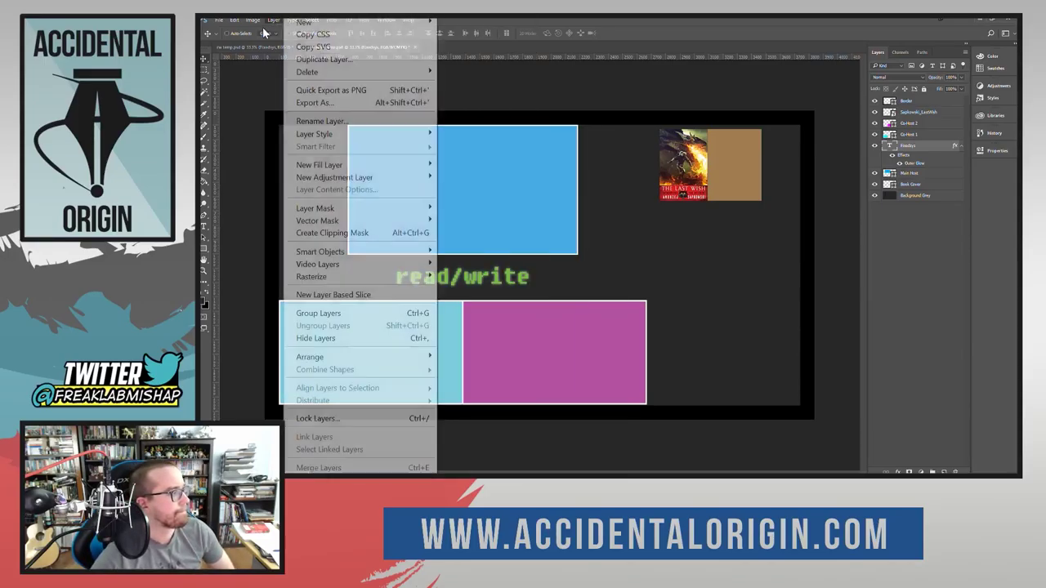
{"action": "left_click", "coordinate": [253, 51]}
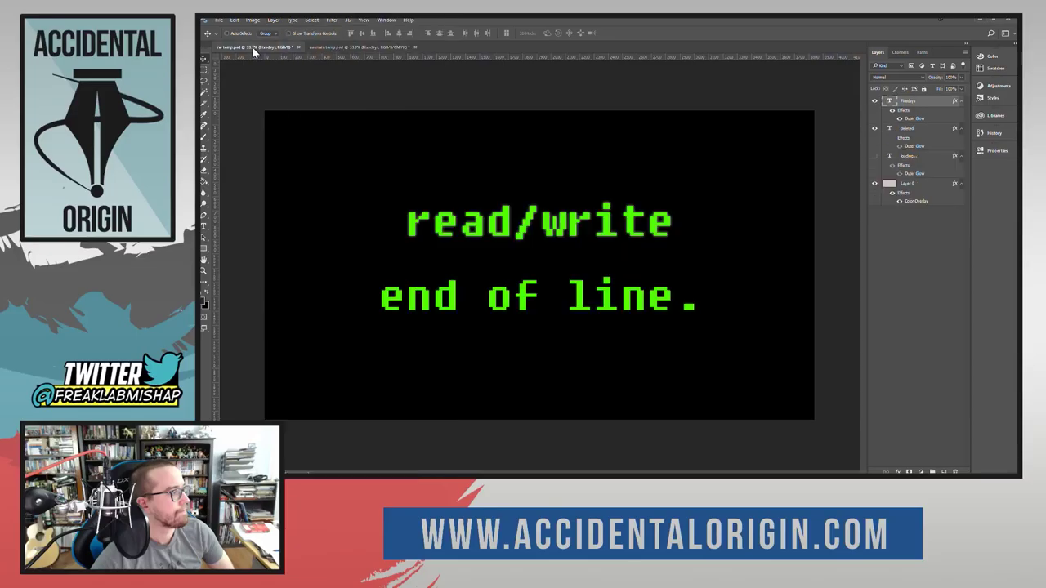
{"action": "left_click", "coordinate": [358, 22]}
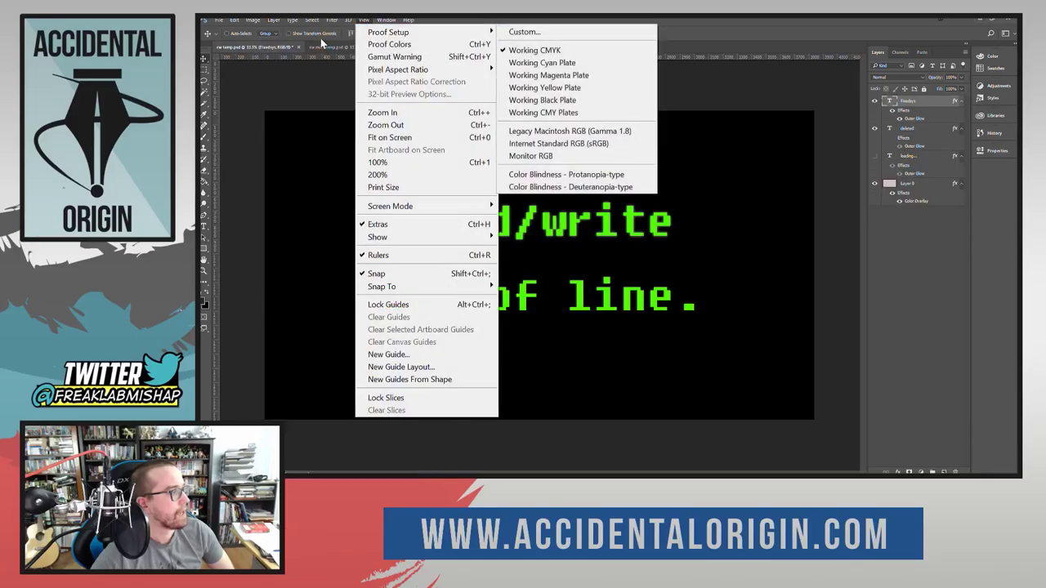
{"action": "left_click", "coordinate": [359, 47]}
{"action": "left_click", "coordinate": [364, 20]}
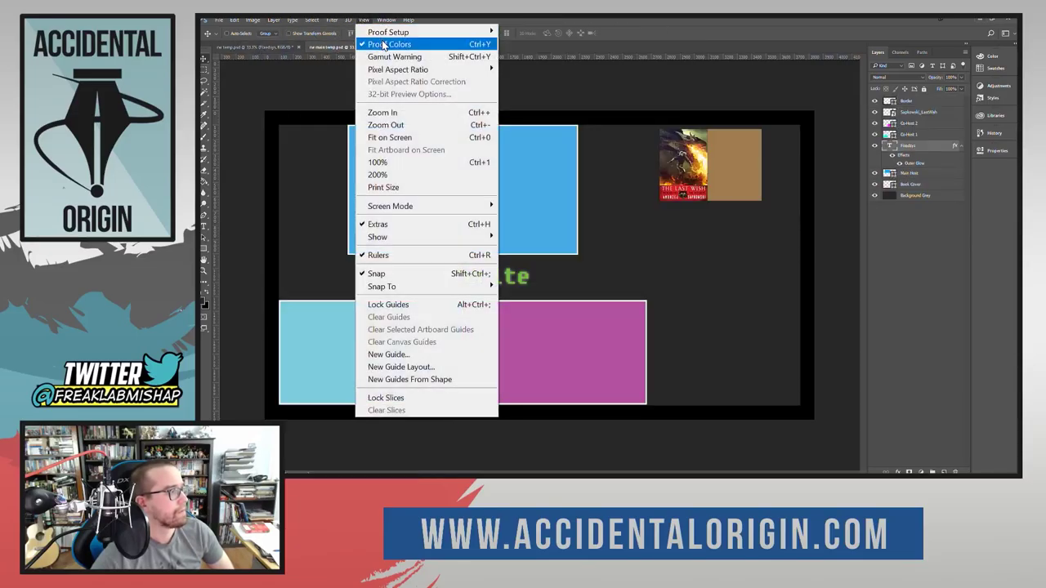
{"action": "left_click", "coordinate": [381, 41]}
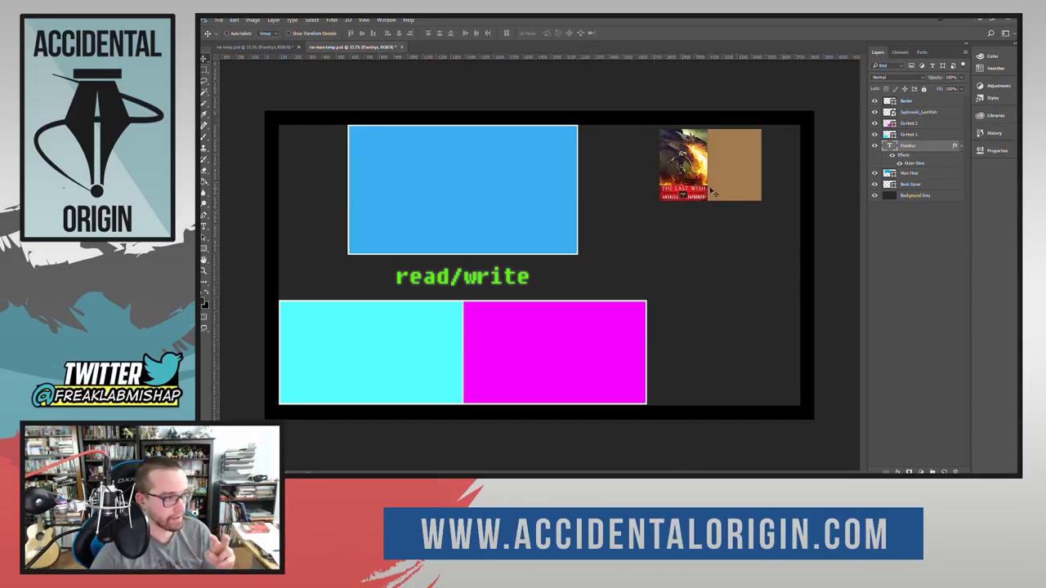
Step: Move the brown Book Cover rectangle down to just below The Last Wish cover image
{"action": "left_click_drag", "start_coordinate": [697, 196], "coordinate": [696, 187]}
{"action": "key", "text": "ctrl+z"}
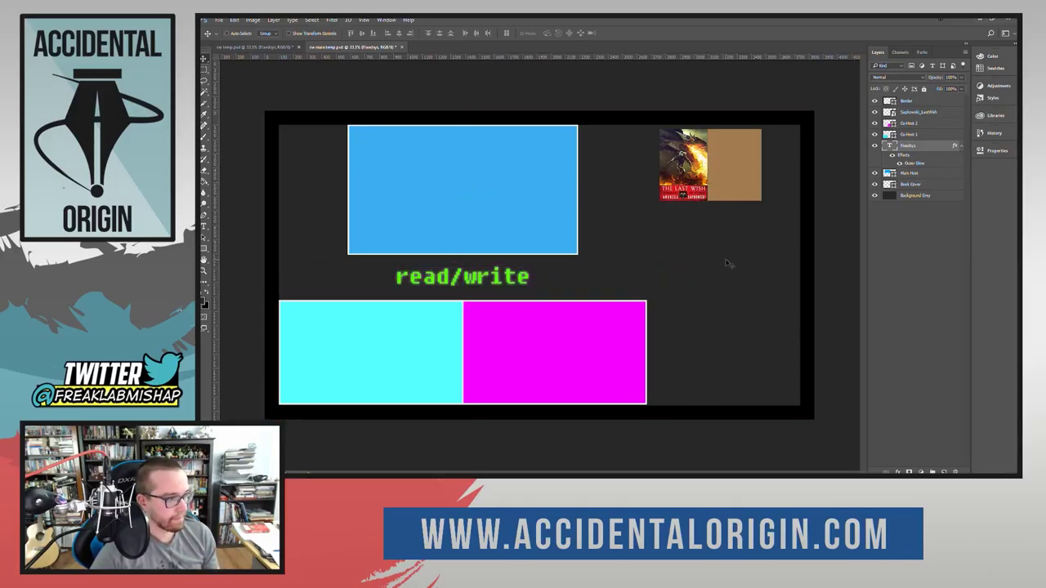
{"action": "left_click", "coordinate": [919, 196]}
{"action": "left_click", "coordinate": [917, 185]}
{"action": "left_click", "coordinate": [915, 174]}
{"action": "left_click", "coordinate": [915, 184]}
{"action": "left_click_drag", "start_coordinate": [725, 174], "coordinate": [696, 256]}
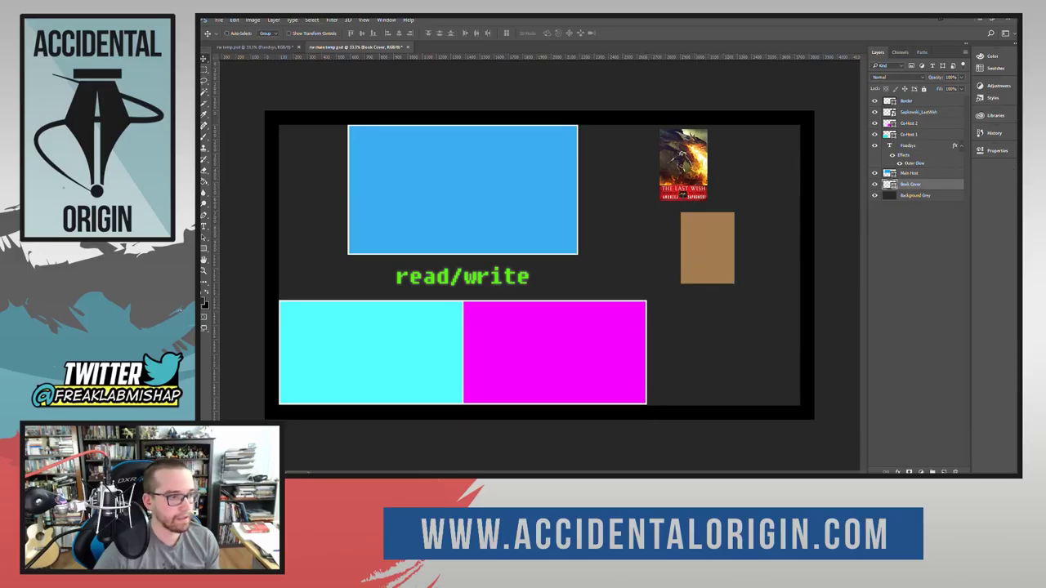
Step: Give the brown Book Cover rectangle a white 10 px stroke aligned to the outside of the shape
{"action": "left_click", "coordinate": [996, 152]}
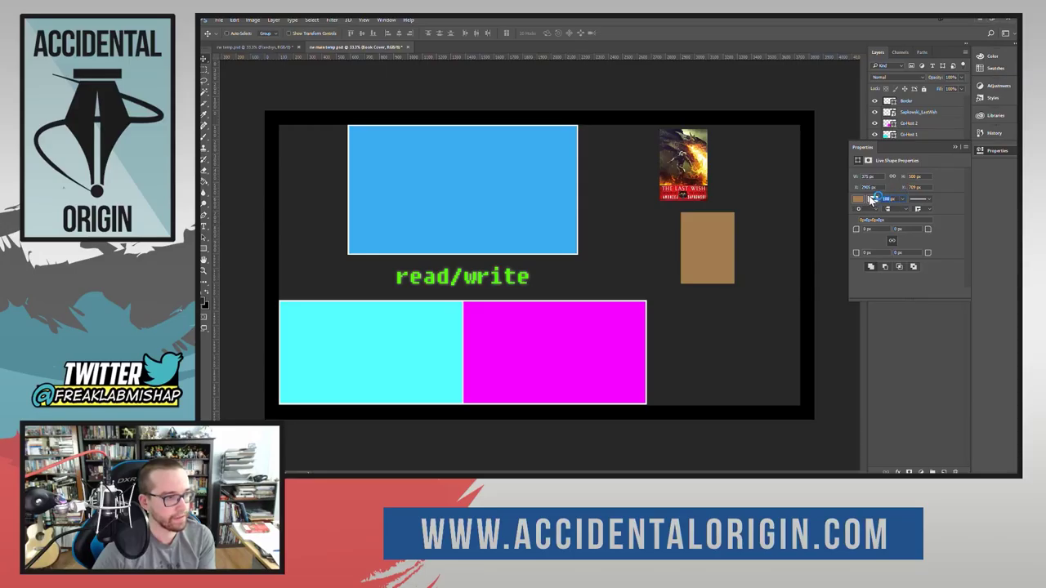
{"action": "key", "text": "Tab"}
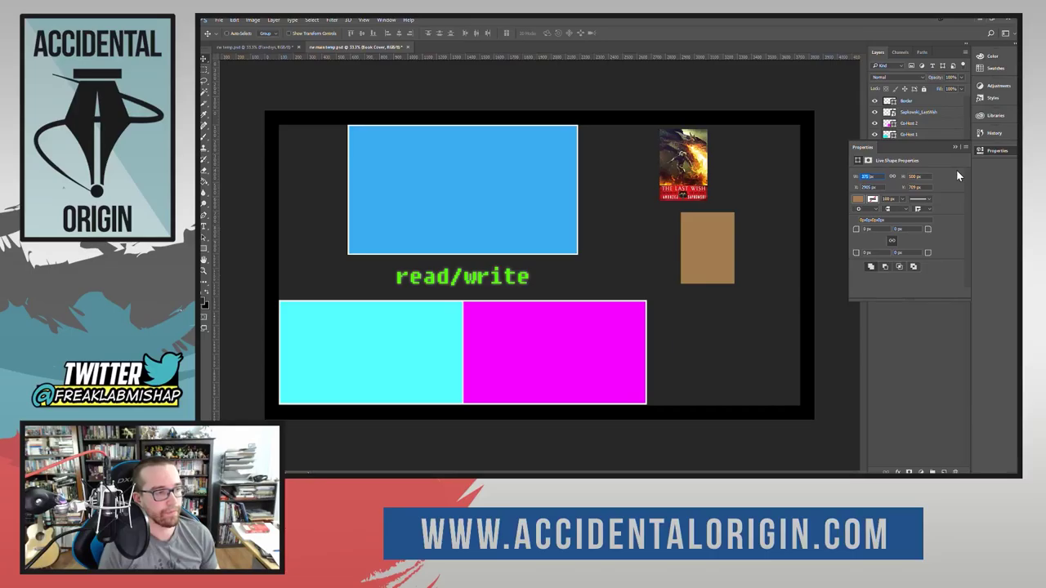
{"action": "left_click", "coordinate": [873, 200]}
{"action": "left_click", "coordinate": [859, 244]}
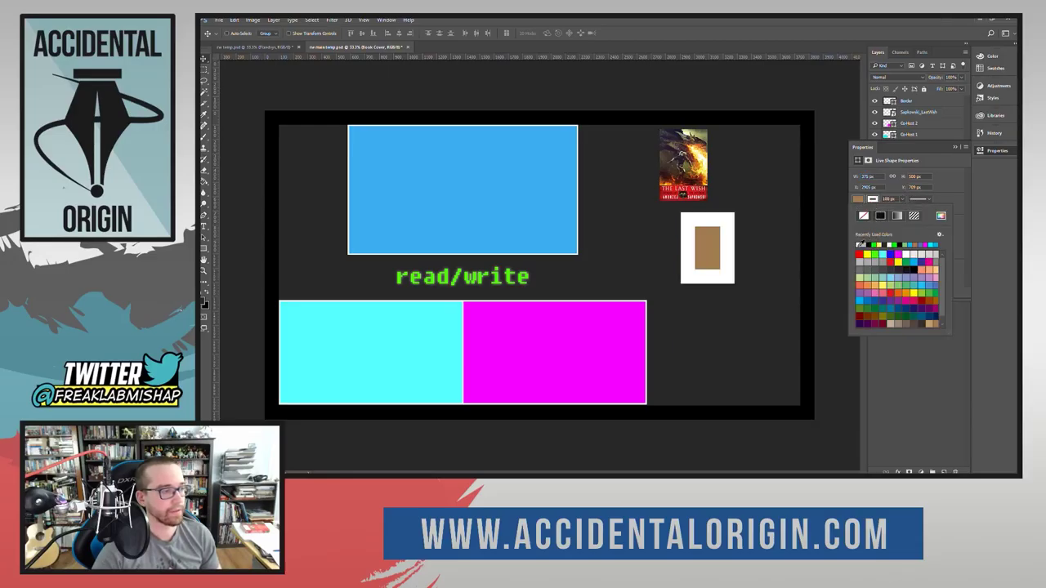
{"action": "left_click", "coordinate": [888, 200]}
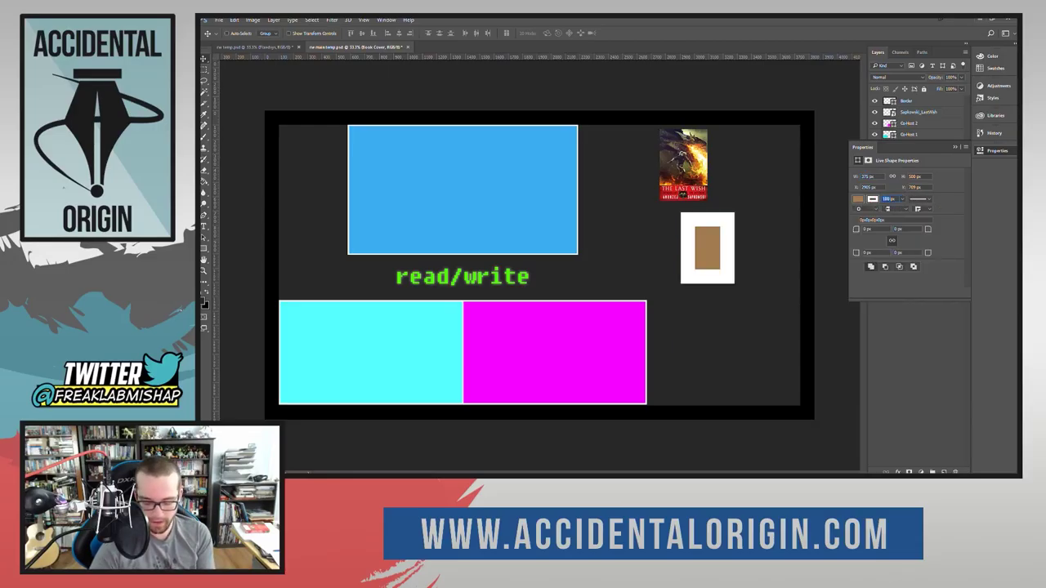
{"action": "type", "text": "100"}
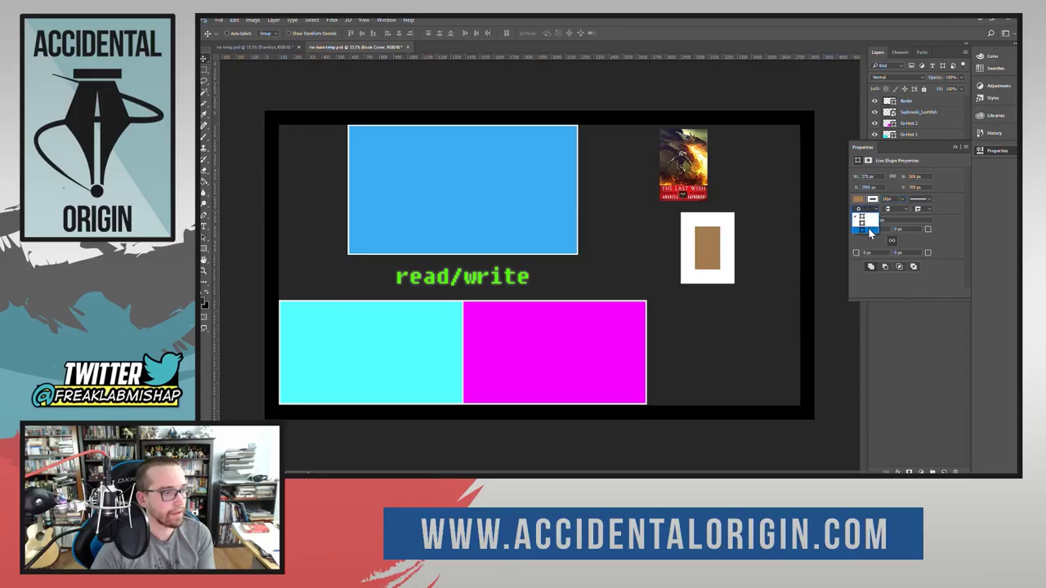
{"action": "key", "text": "Return"}
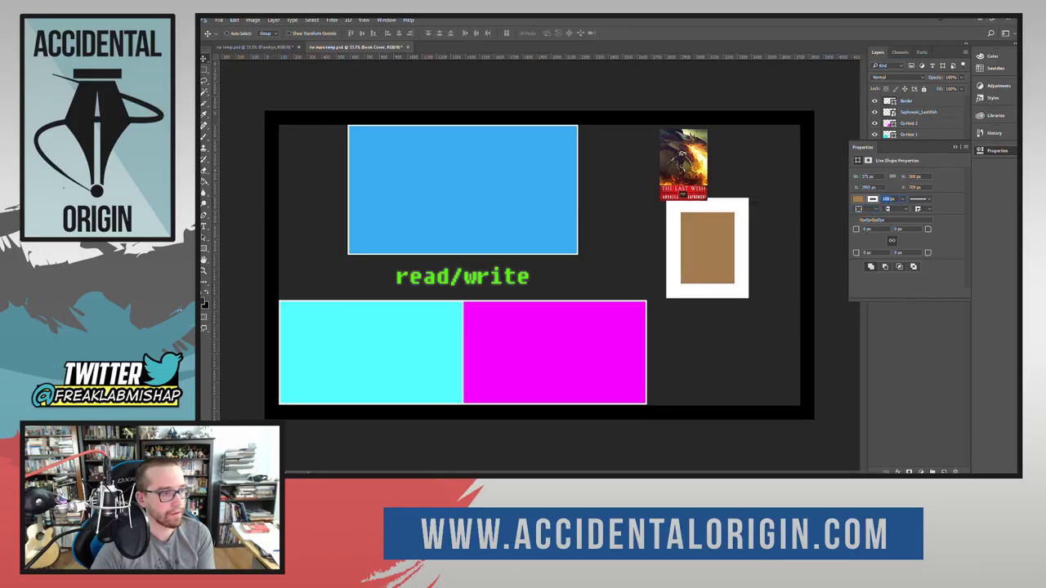
{"action": "key", "text": "Return"}
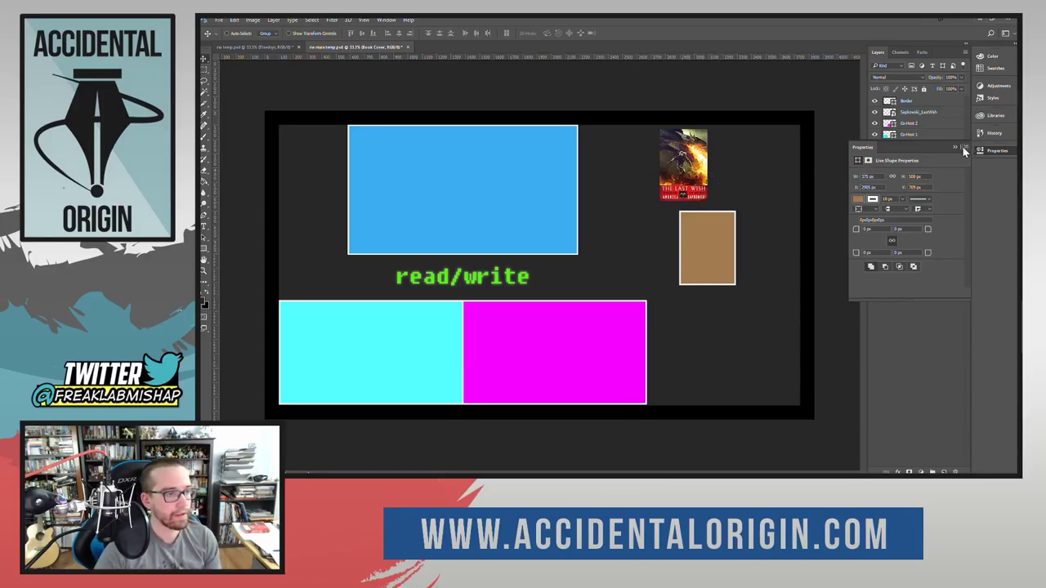
Step: Move The Last Wish cover image down onto the outlined Book Cover rectangle
{"action": "left_click", "coordinate": [1008, 154]}
{"action": "left_click", "coordinate": [914, 112]}
{"action": "left_click_drag", "start_coordinate": [694, 146], "coordinate": [717, 230]}
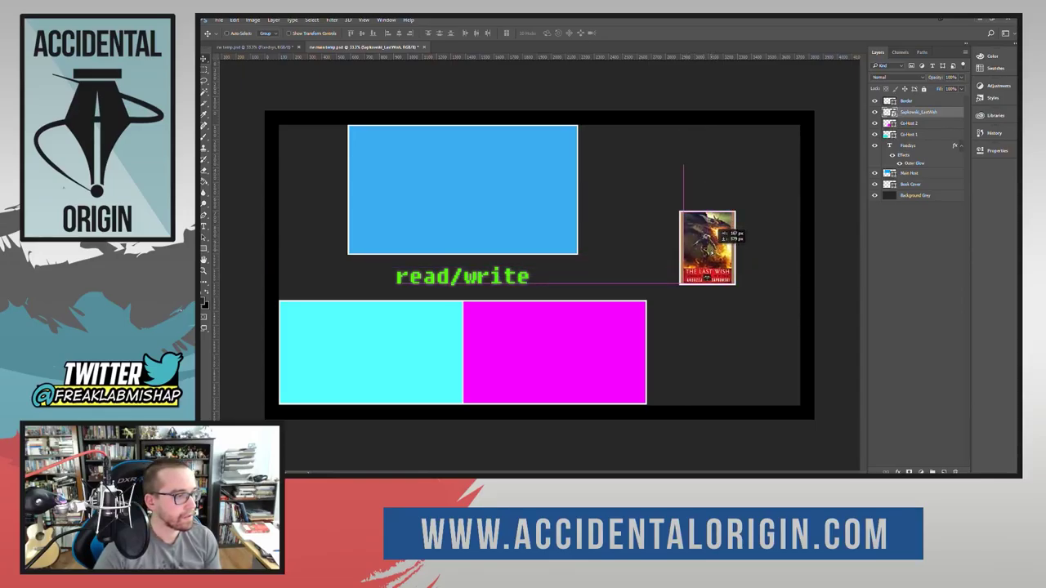
{"action": "left_click_drag", "start_coordinate": [718, 231], "coordinate": [718, 230]}
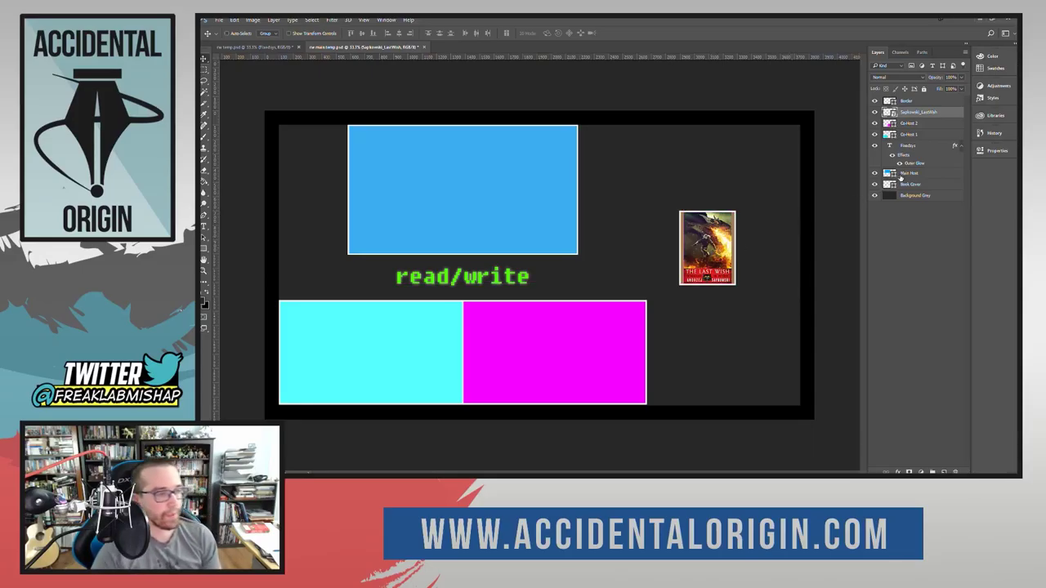
Step: Compare the cover image's dimensions with its frame and set the Book Cover rectangle's height to 550 px
{"action": "left_click", "coordinate": [992, 152]}
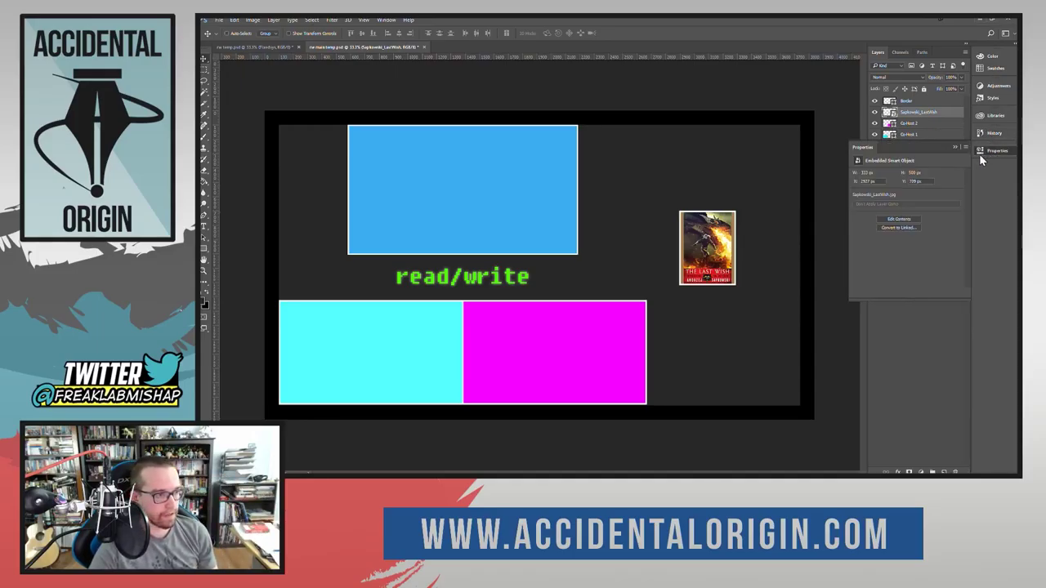
{"action": "left_click", "coordinate": [994, 153]}
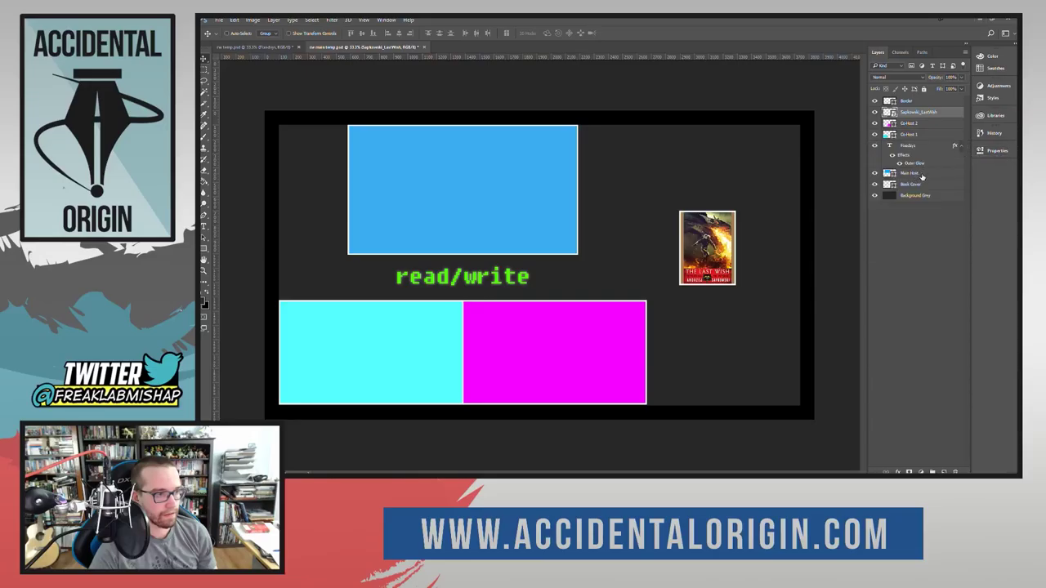
{"action": "left_click", "coordinate": [917, 104]}
{"action": "left_click", "coordinate": [909, 184]}
{"action": "left_click", "coordinate": [996, 150]}
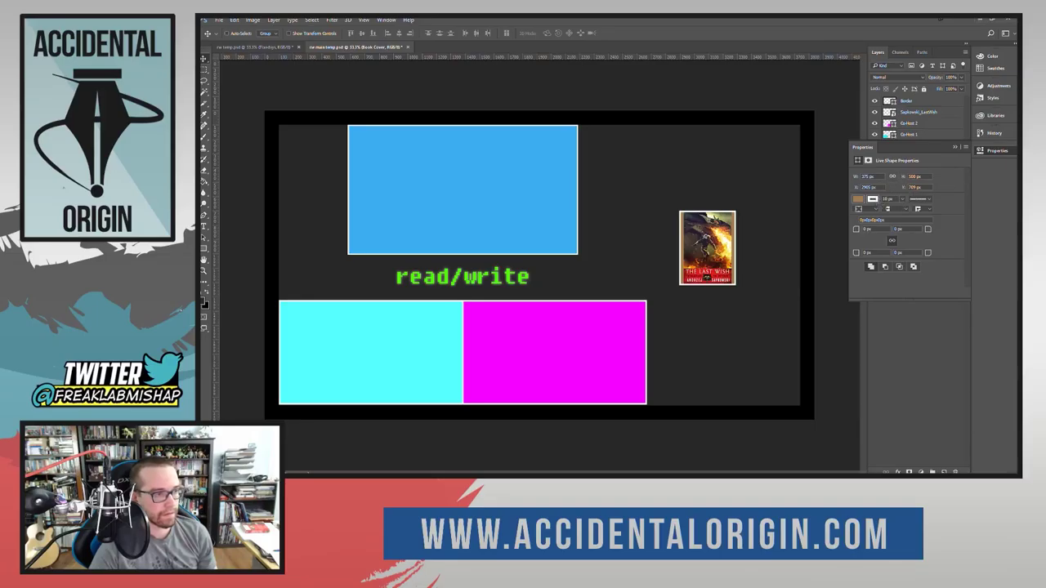
{"action": "left_click", "coordinate": [912, 177]}
{"action": "type", "text": "550"}
{"action": "key", "text": "Return"}
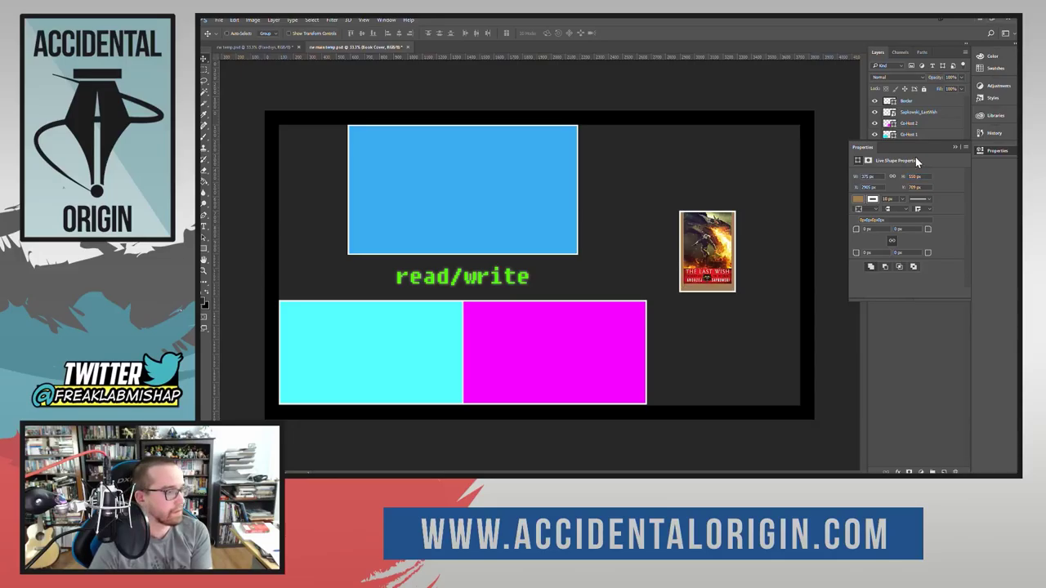
{"action": "left_click", "coordinate": [988, 150]}
Step: Nudge The Last Wish cover image down so it sits centered within the Book Cover frame
{"action": "left_click", "coordinate": [905, 101]}
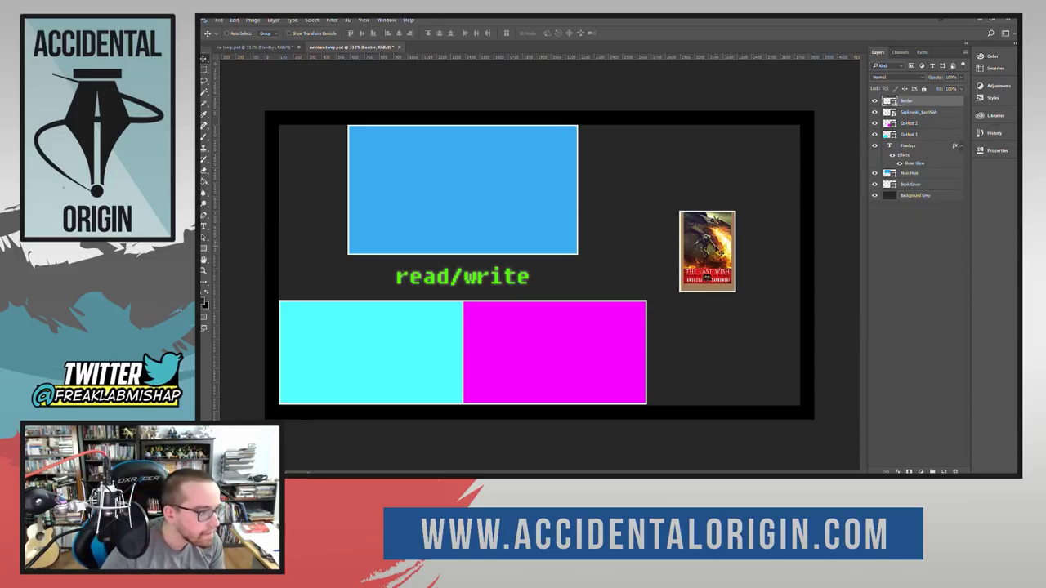
{"action": "left_click", "coordinate": [916, 112]}
{"action": "left_click_drag", "start_coordinate": [715, 242], "coordinate": [717, 250]}
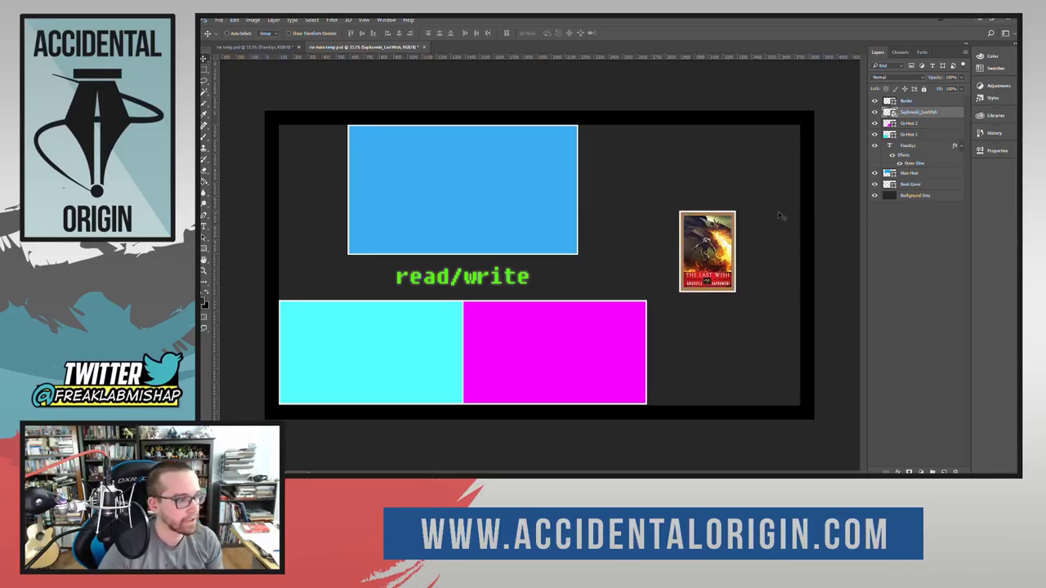
Step: Move the cover image and Book Cover frame together to the canvas border's upper inner edge, with the left side at Co-Host 2's right edge
{"action": "left_click", "coordinate": [919, 186]}
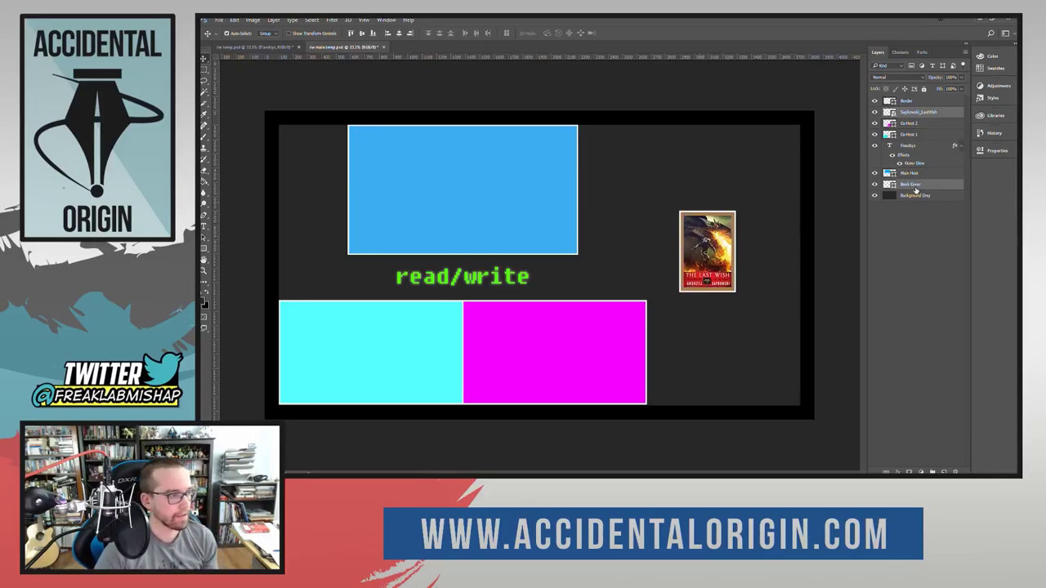
{"action": "left_click_drag", "start_coordinate": [725, 258], "coordinate": [693, 172]}
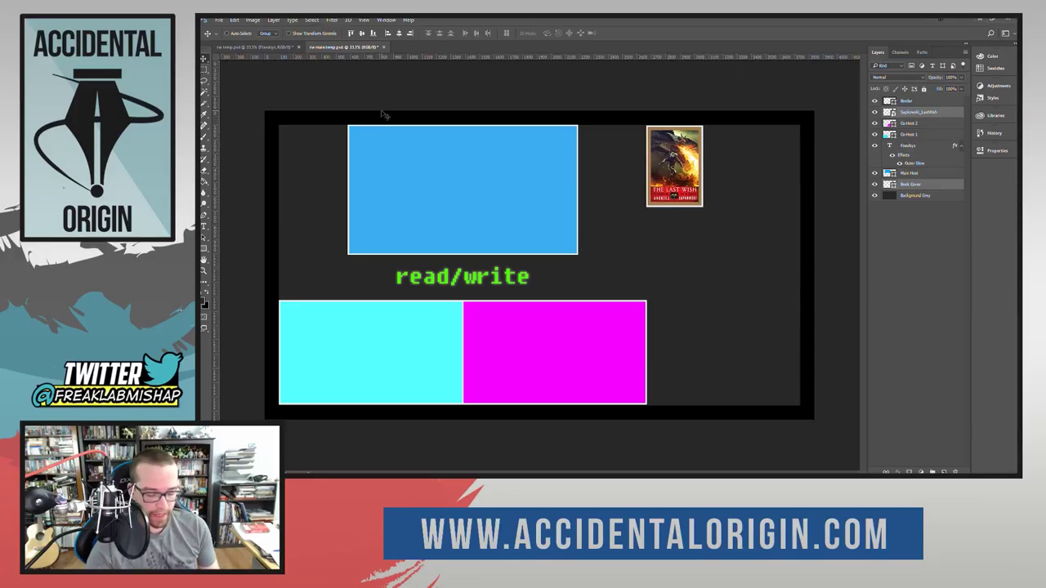
{"action": "key", "text": "ctrl+t"}
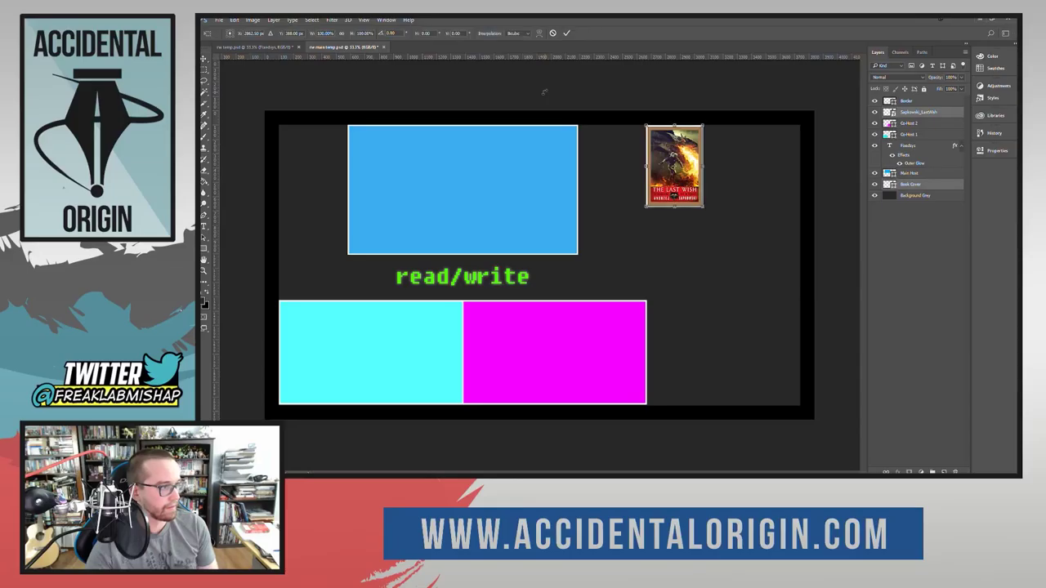
{"action": "left_click", "coordinate": [556, 33]}
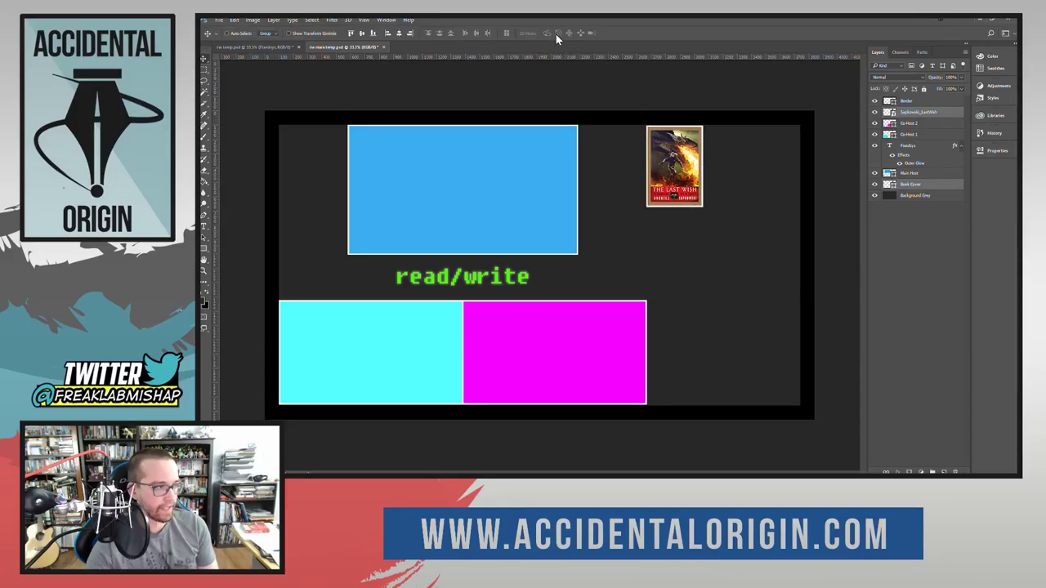
Step: Create a brown rectangle 1280 px wide and 2160 px high with the Rectangle tool
{"action": "left_click", "coordinate": [587, 79]}
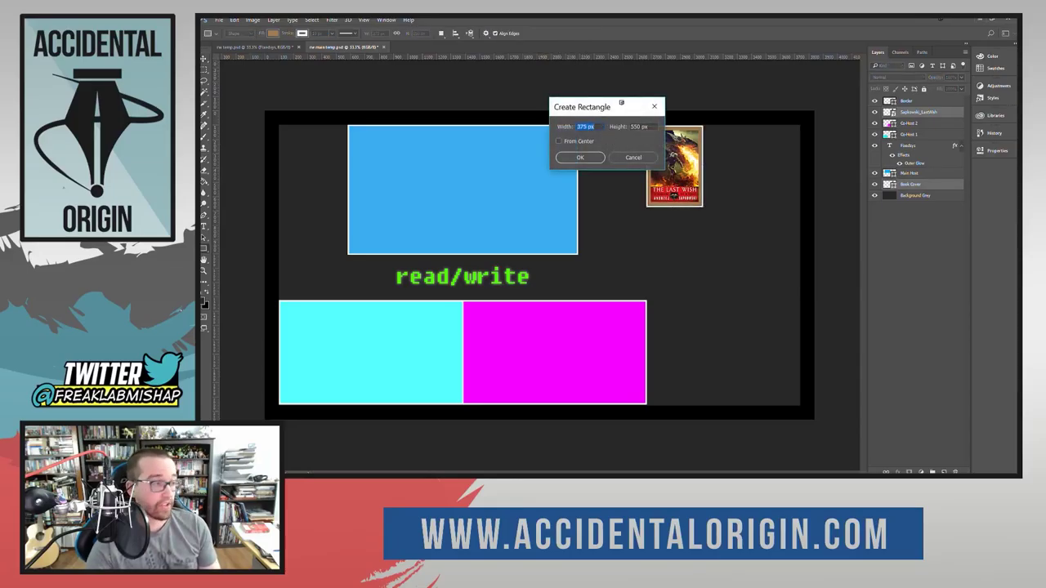
{"action": "type", "text": "2"}
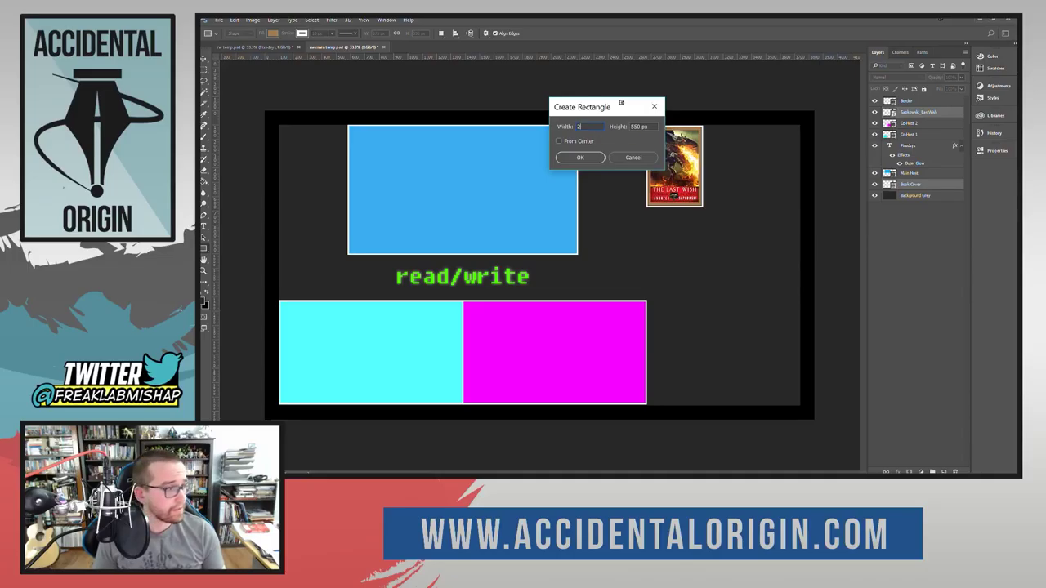
{"action": "key", "text": "Tab"}
{"action": "type", "text": "21"}
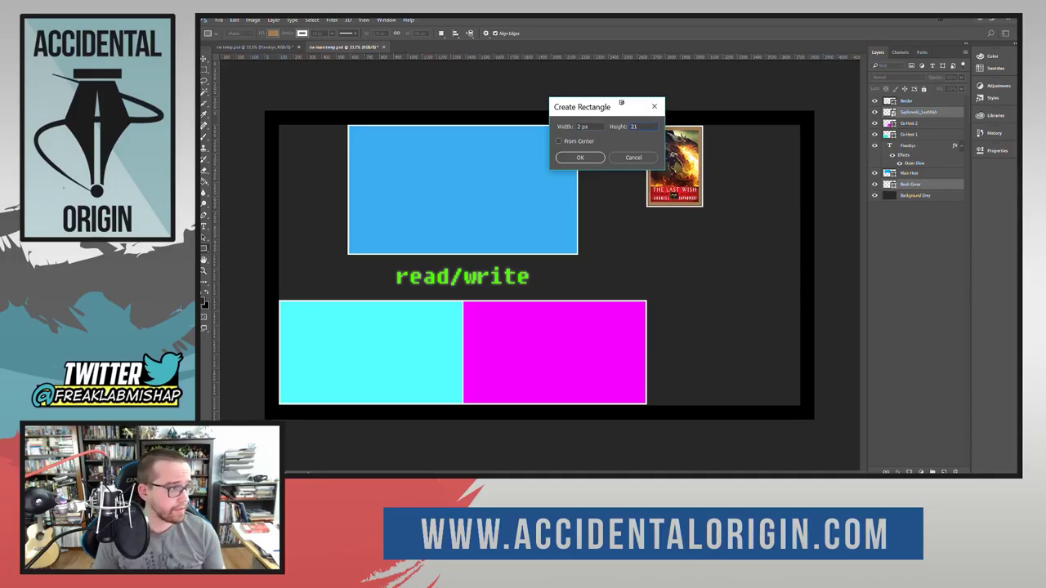
{"action": "key", "text": "Tab"}
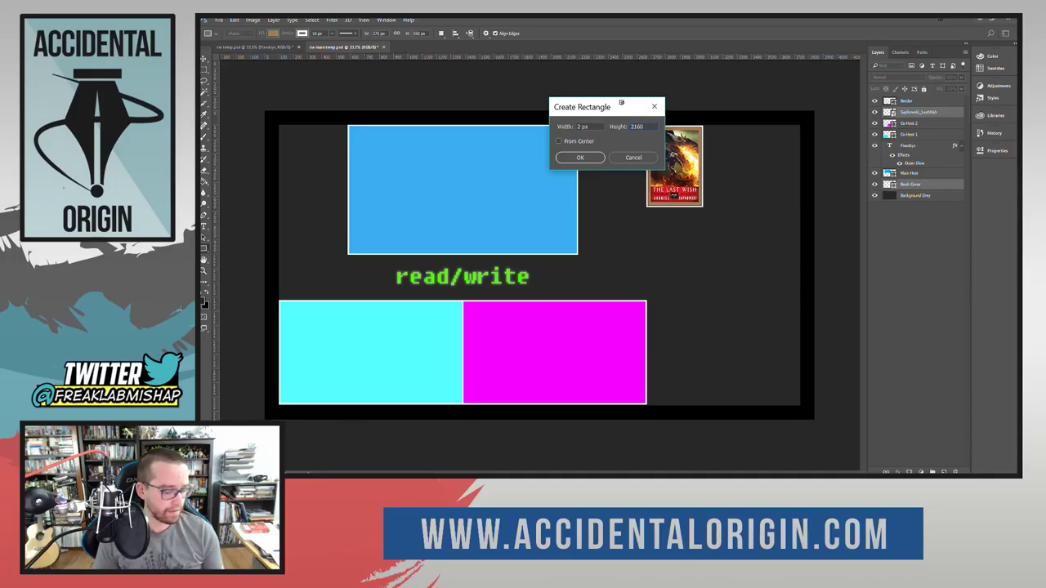
{"action": "key", "text": "Tab"}
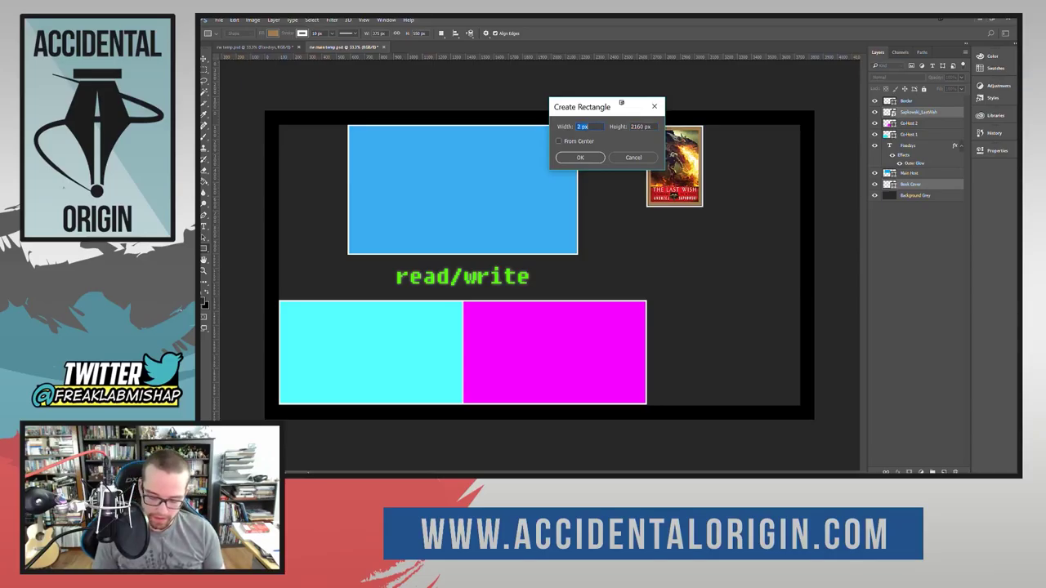
{"action": "type", "text": "1280"}
{"action": "key", "text": "Return"}
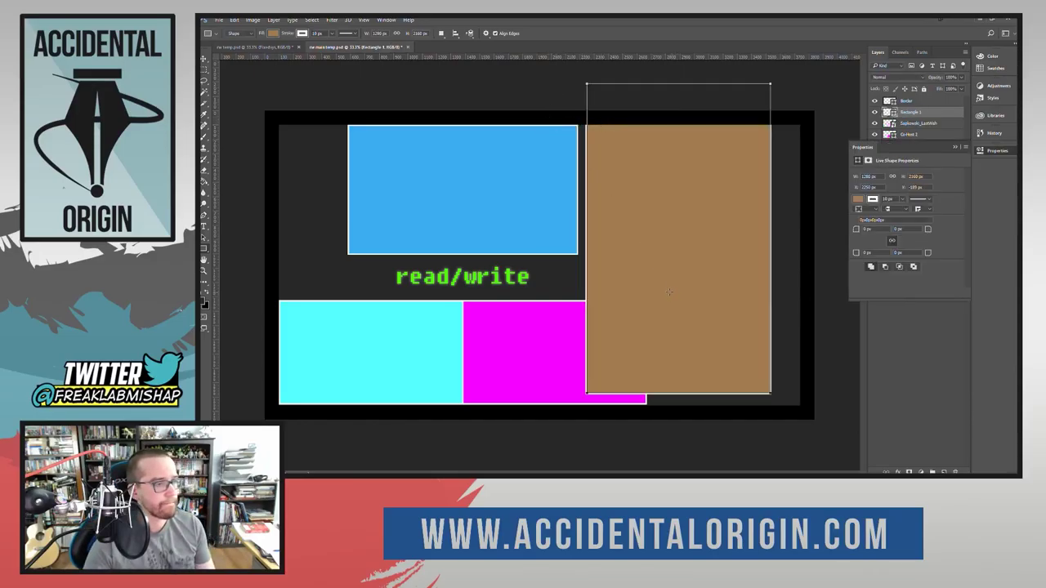
Step: Align the 1280 px rectangle to the canvas's right edge at Y 0 px and place its layer directly below Book Cover
{"action": "left_click", "coordinate": [204, 58]}
{"action": "left_click_drag", "start_coordinate": [693, 357], "coordinate": [733, 380]}
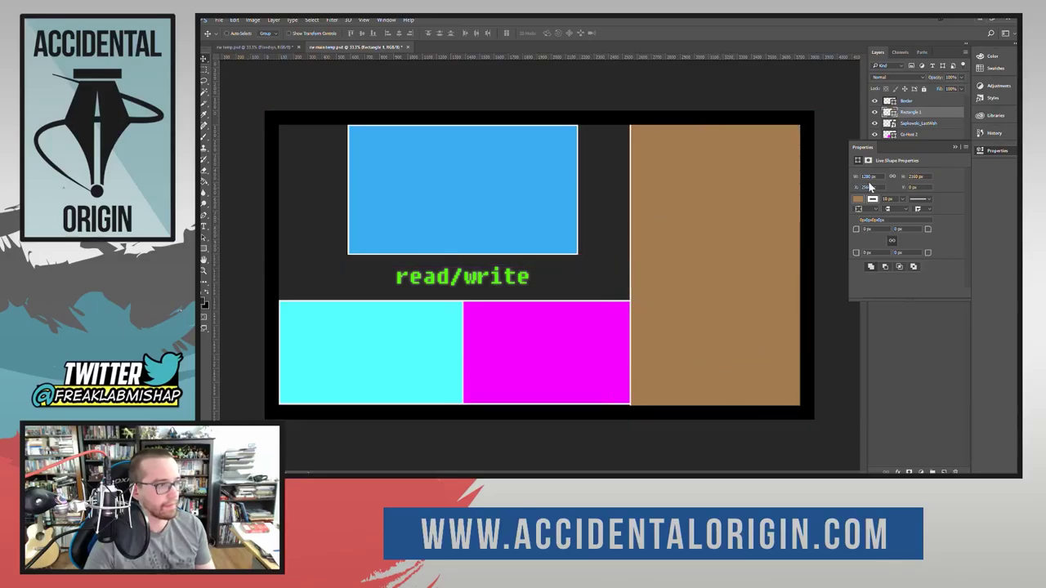
{"action": "left_click", "coordinate": [983, 151]}
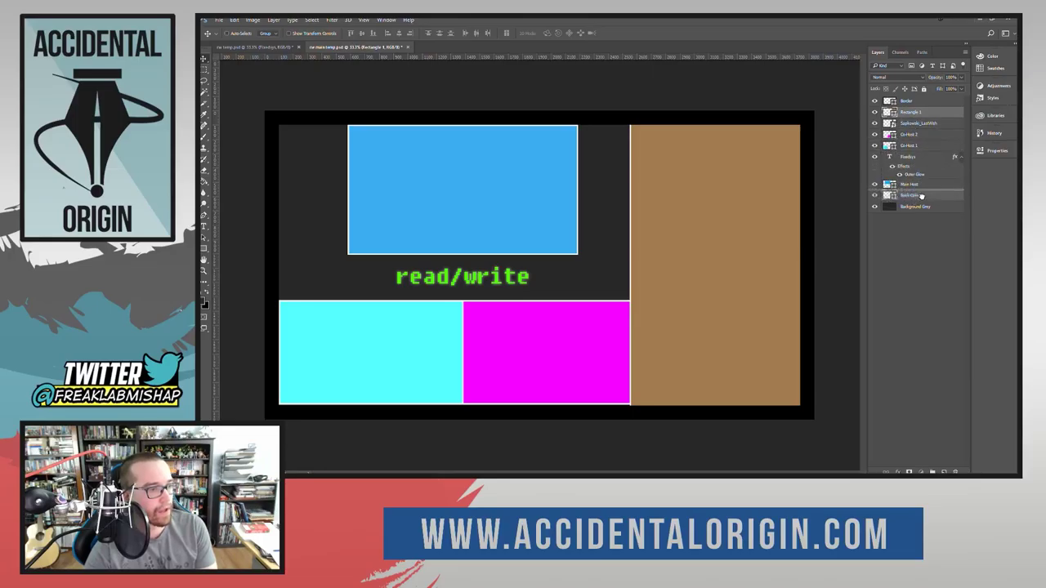
{"action": "left_click_drag", "start_coordinate": [921, 198], "coordinate": [921, 203]}
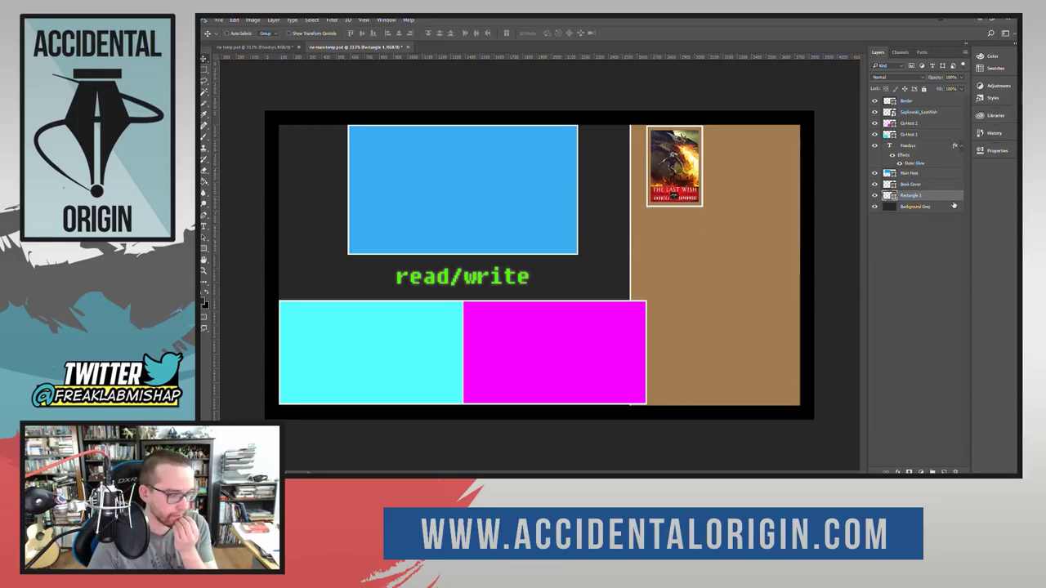
Step: Check the transform position values of the Co-Host 2 frame and then the Co-Host 1 frame
{"action": "left_click", "coordinate": [993, 151]}
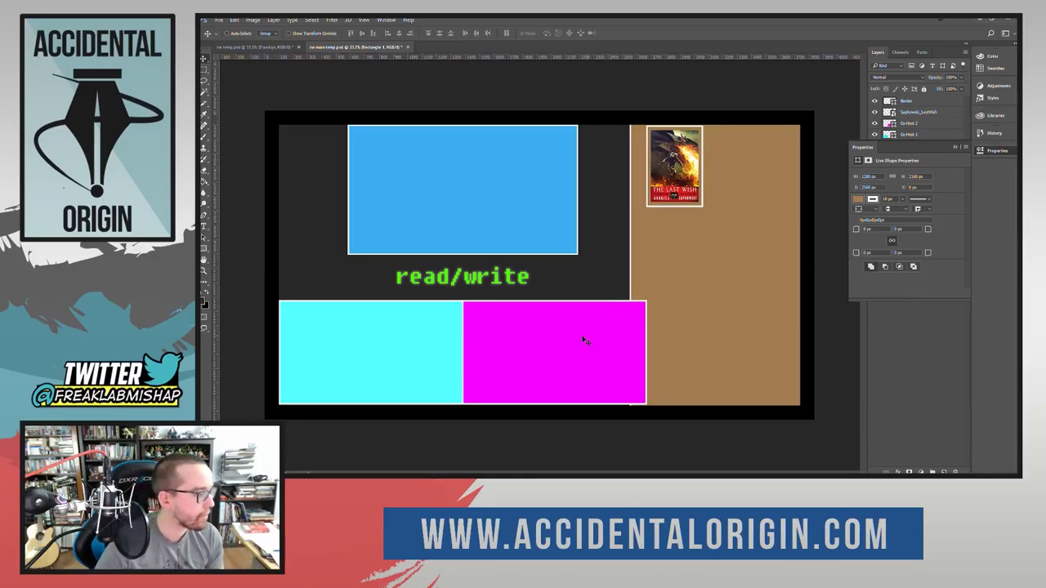
{"action": "left_click", "coordinate": [914, 124]}
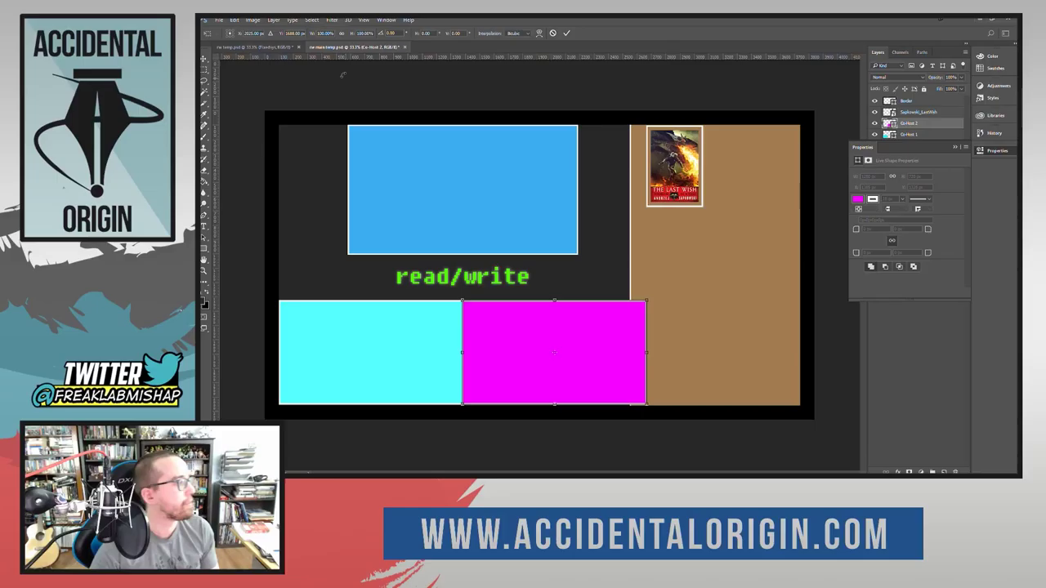
{"action": "key", "text": "ctrl+t"}
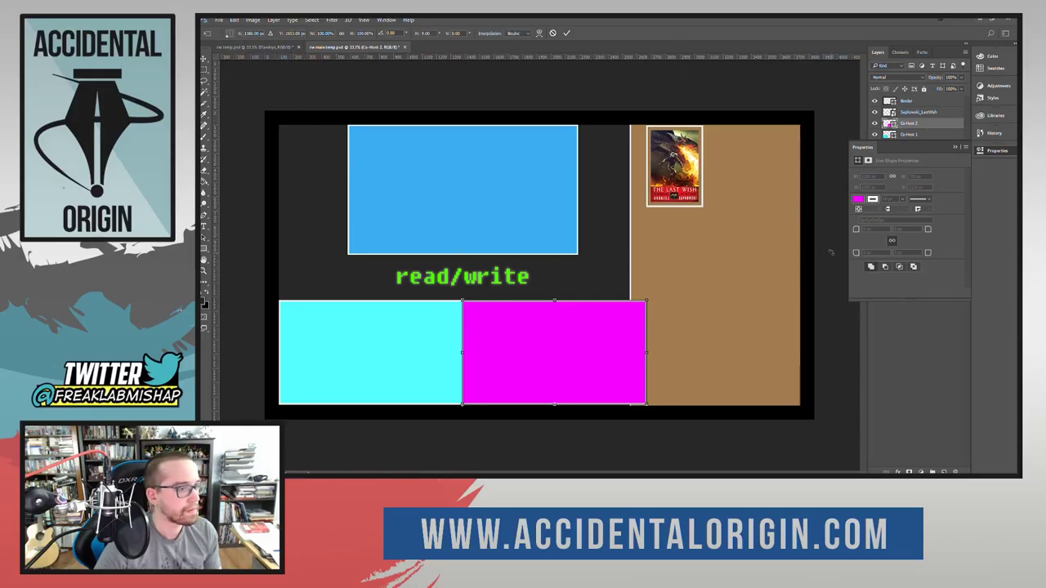
{"action": "left_click", "coordinate": [997, 150]}
{"action": "left_click", "coordinate": [550, 32]}
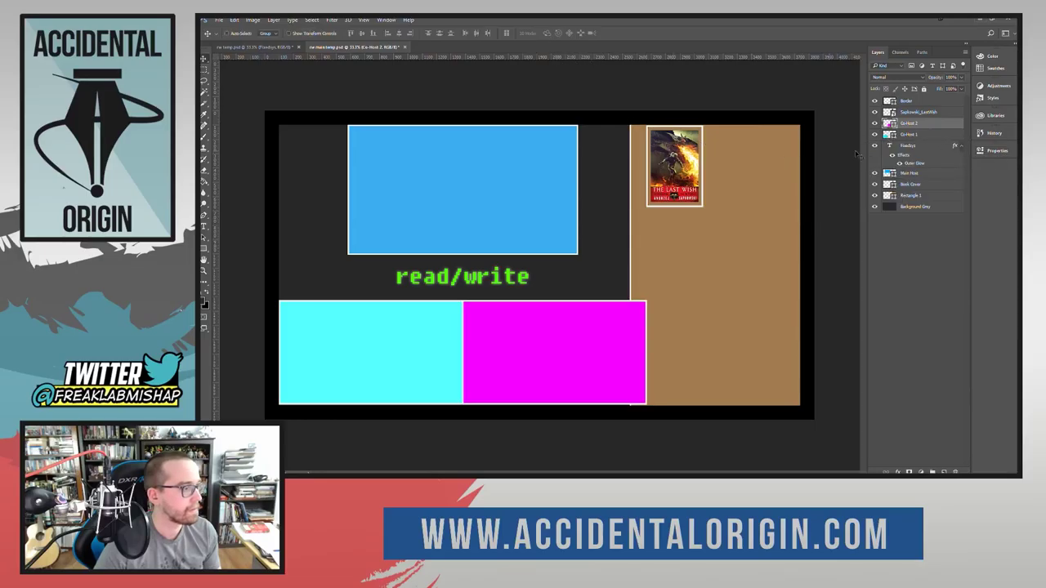
{"action": "left_click", "coordinate": [921, 135]}
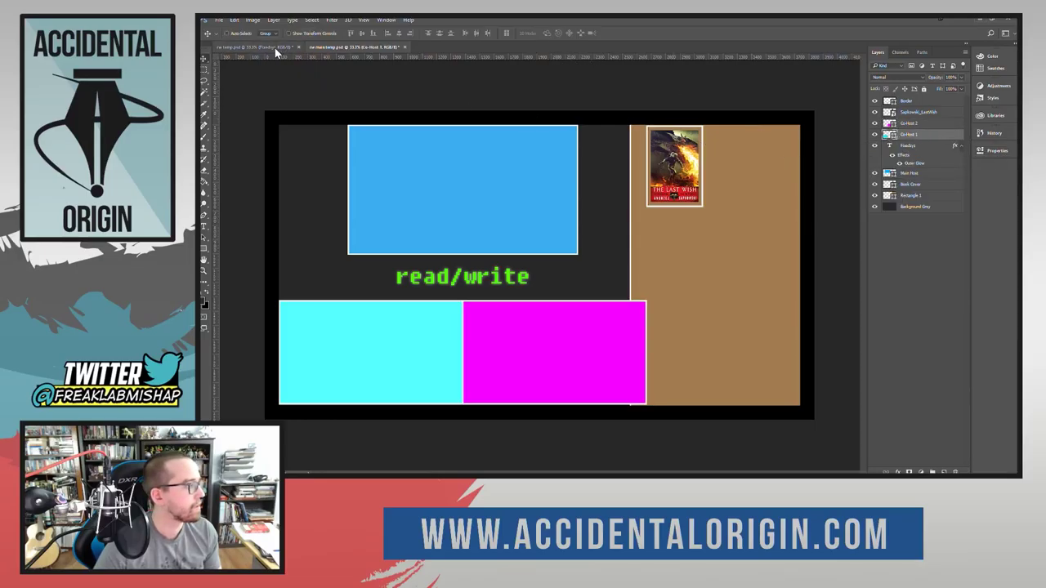
{"action": "key", "text": "ctrl+t"}
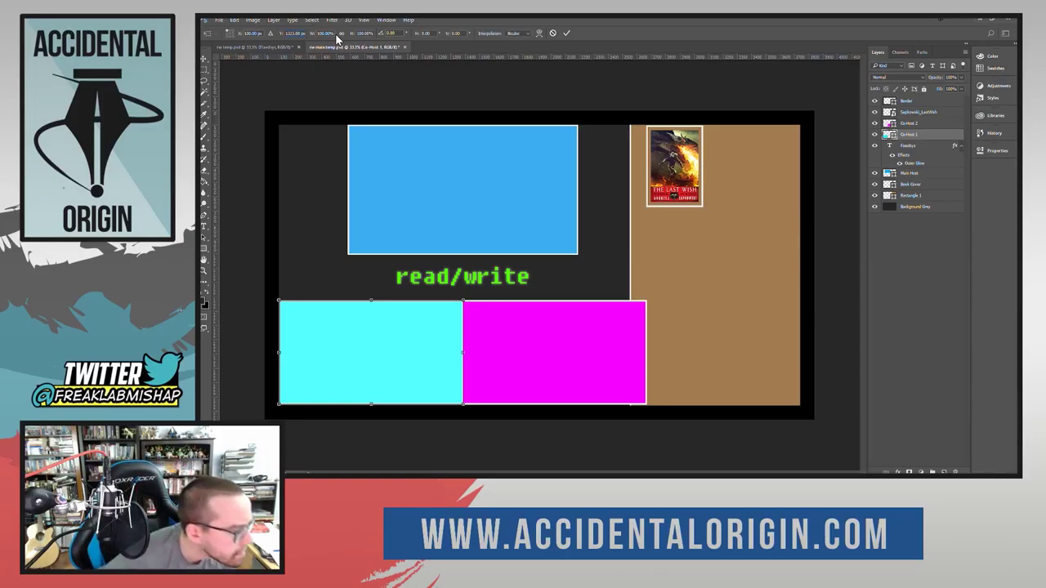
{"action": "key", "text": "ctrl+z"}
{"action": "key", "text": "ctrl+shift+z"}
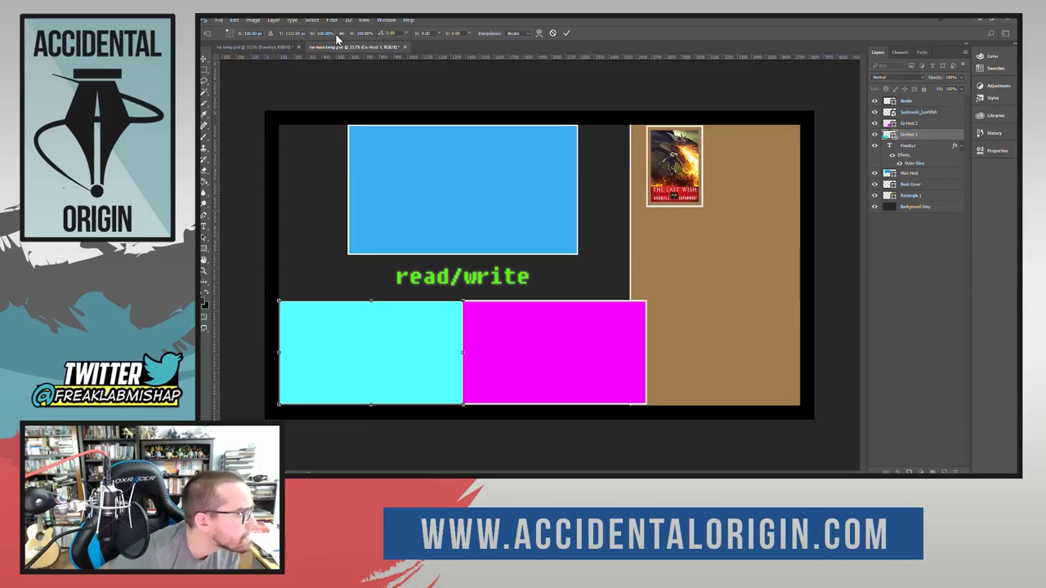
{"action": "left_click", "coordinate": [565, 33]}
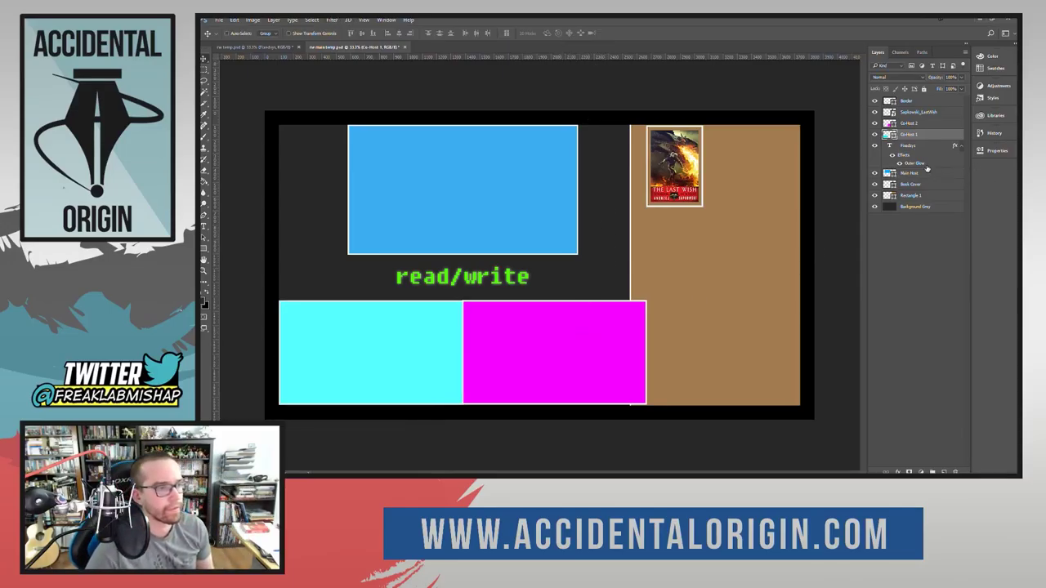
Step: Set the Co-Host 2 frame's Y position to 1320 px with Free Transform
{"action": "left_click", "coordinate": [908, 123]}
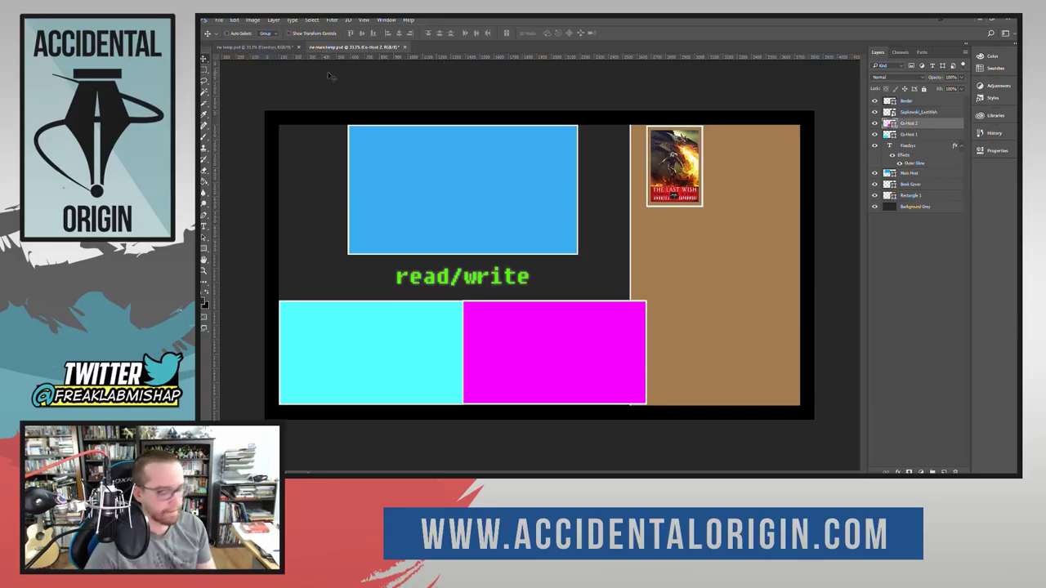
{"action": "key", "text": "ctrl+t"}
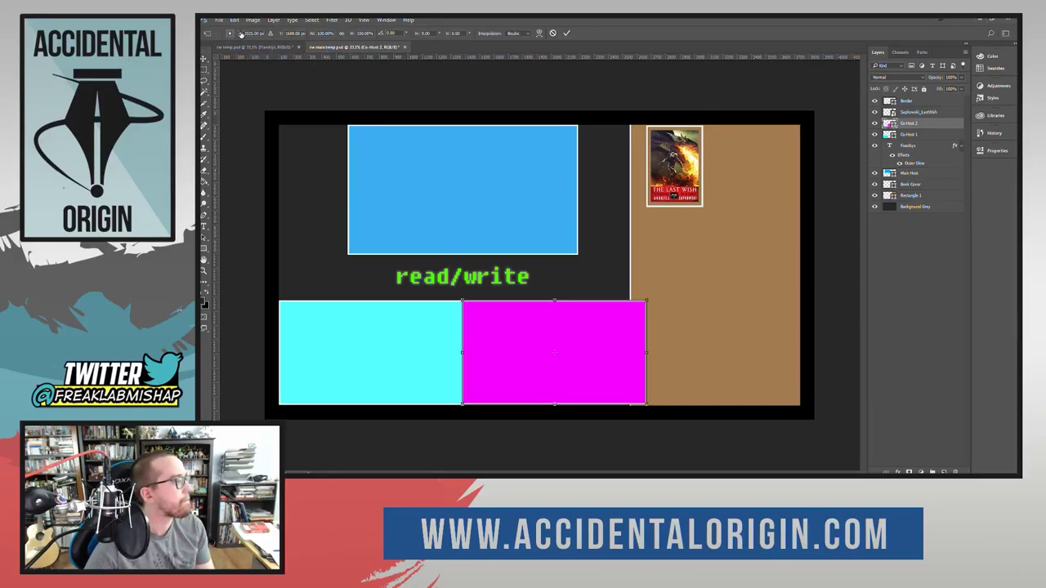
{"action": "left_click", "coordinate": [291, 34]}
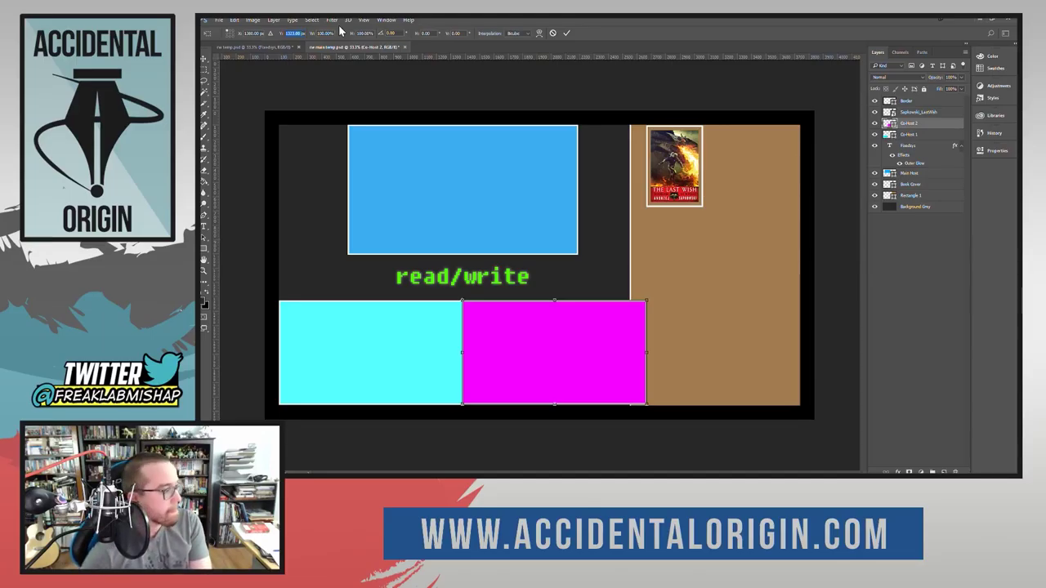
{"action": "type", "text": "1320"}
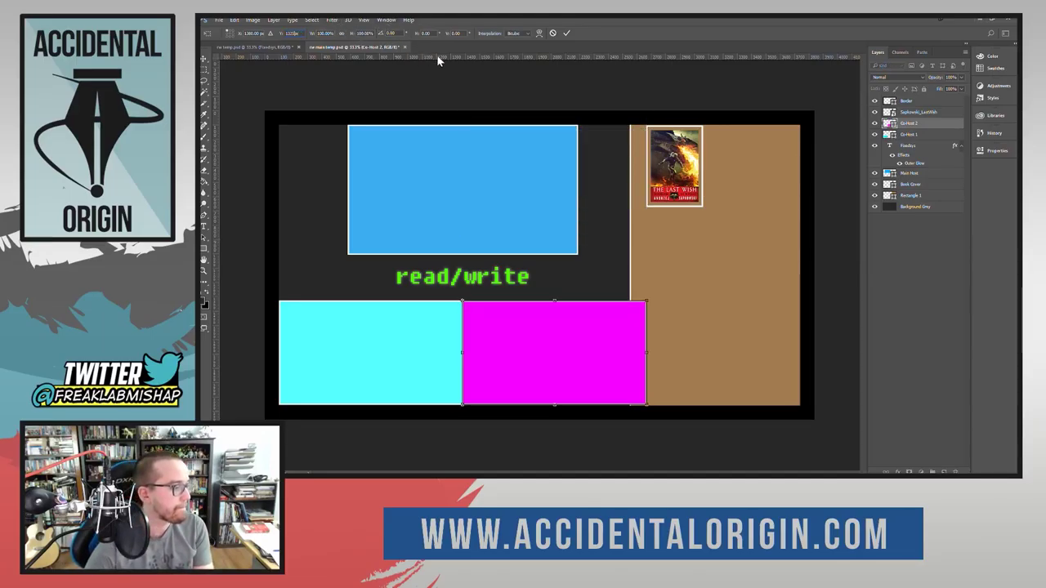
{"action": "left_click", "coordinate": [566, 33]}
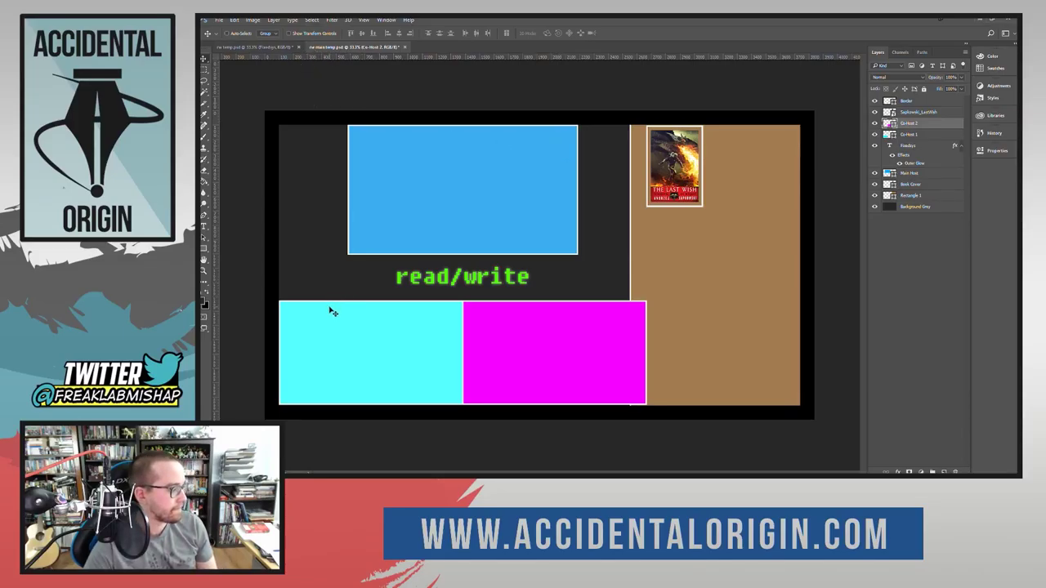
Step: Nudge Co-Host 2 and Co-Host 1 down to the border's lower inner edge, and shift the read/write title down slightly
{"action": "left_click", "coordinate": [874, 207]}
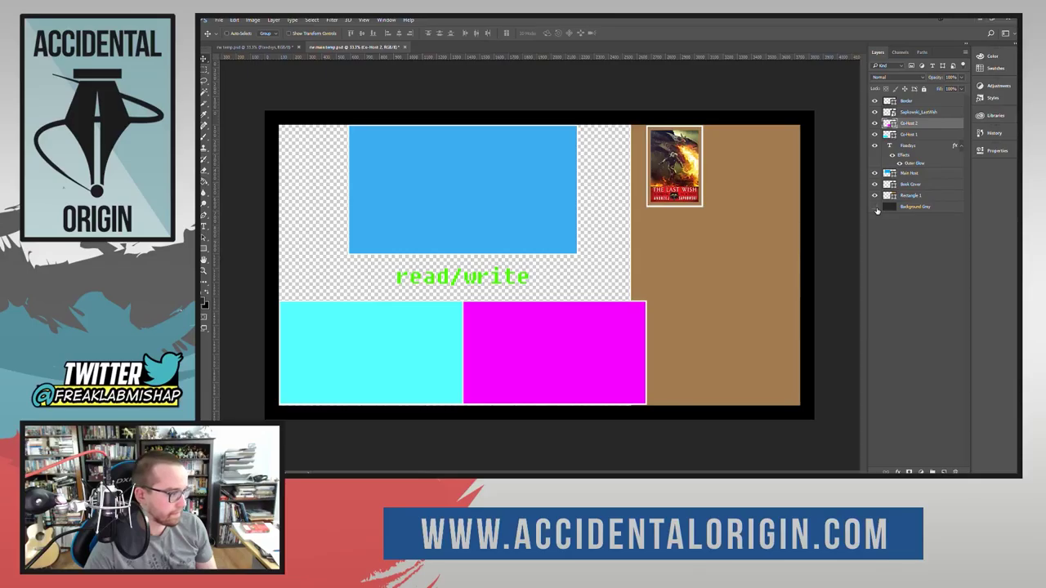
{"action": "left_click", "coordinate": [874, 207]}
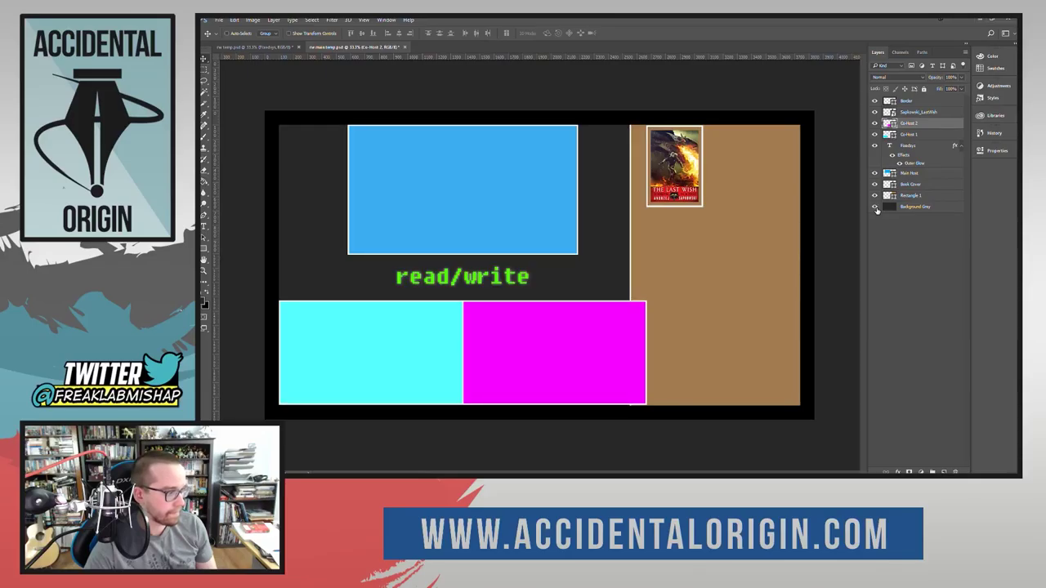
{"action": "left_click", "coordinate": [874, 102]}
{"action": "left_click", "coordinate": [874, 101]}
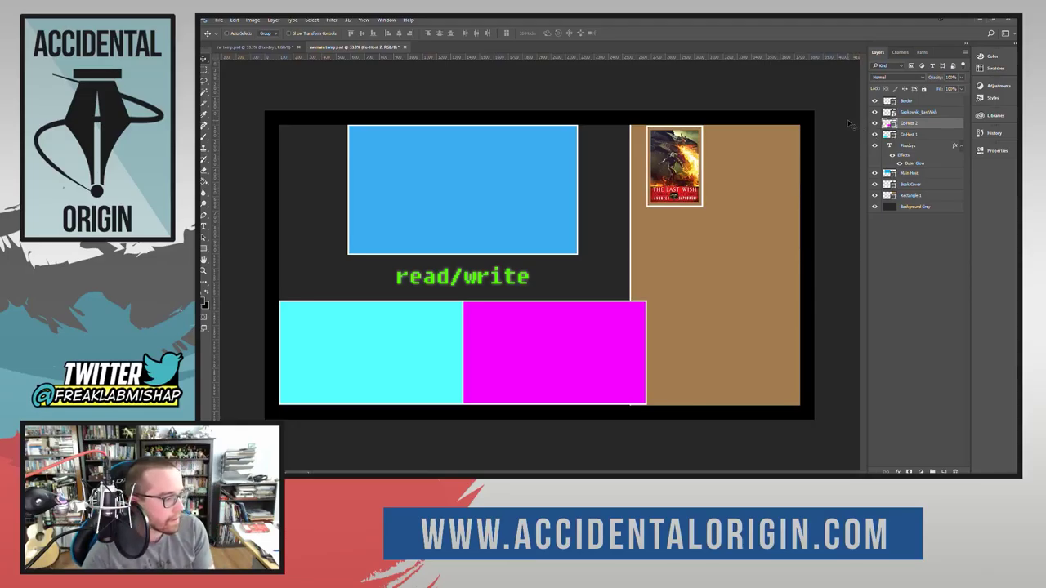
{"action": "key", "text": "Down"}
{"action": "key", "text": "Down"}
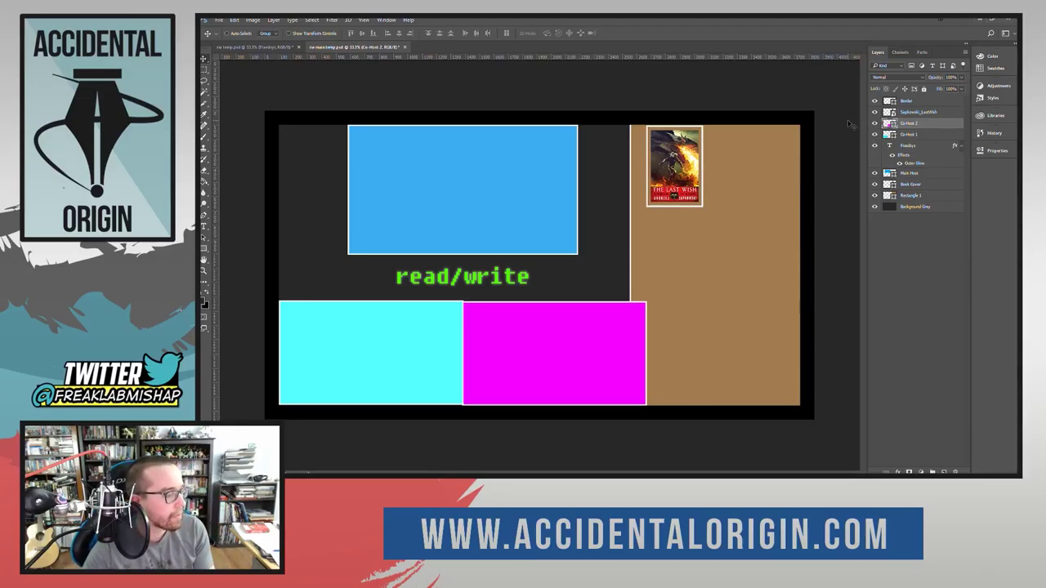
{"action": "left_click", "coordinate": [905, 135]}
{"action": "key", "text": "Down"}
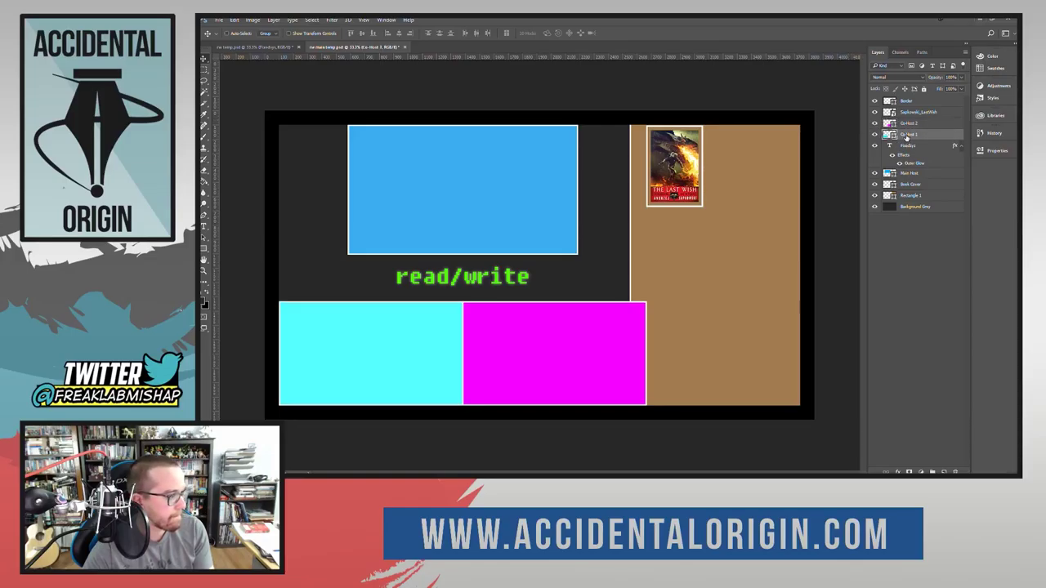
{"action": "left_click", "coordinate": [917, 147]}
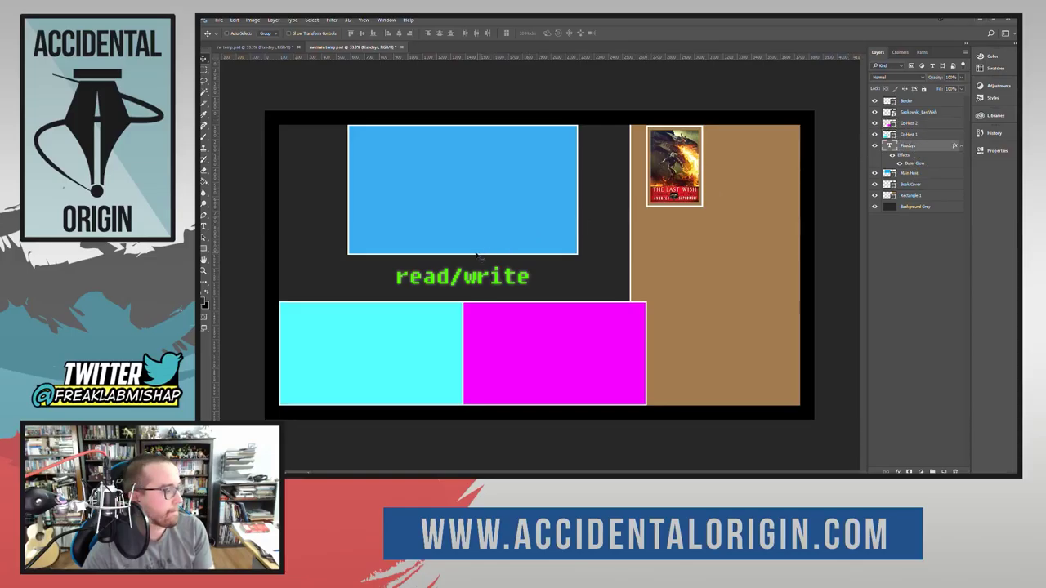
{"action": "left_click_drag", "start_coordinate": [464, 281], "coordinate": [464, 278]}
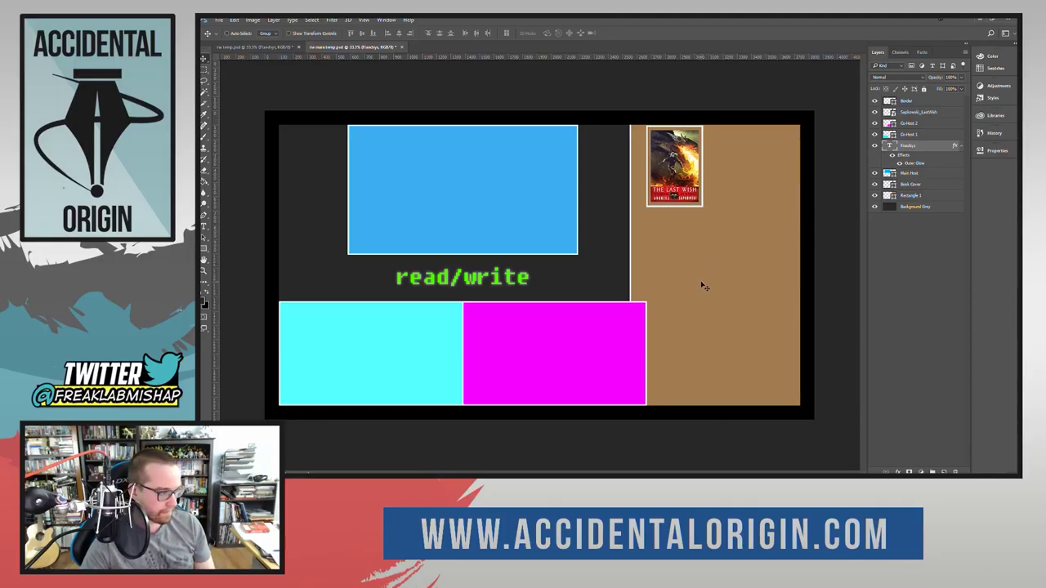
Step: Narrow the brown side rectangle so its left edge lines up with Co-Host 2's right edge
{"action": "left_click", "coordinate": [916, 198]}
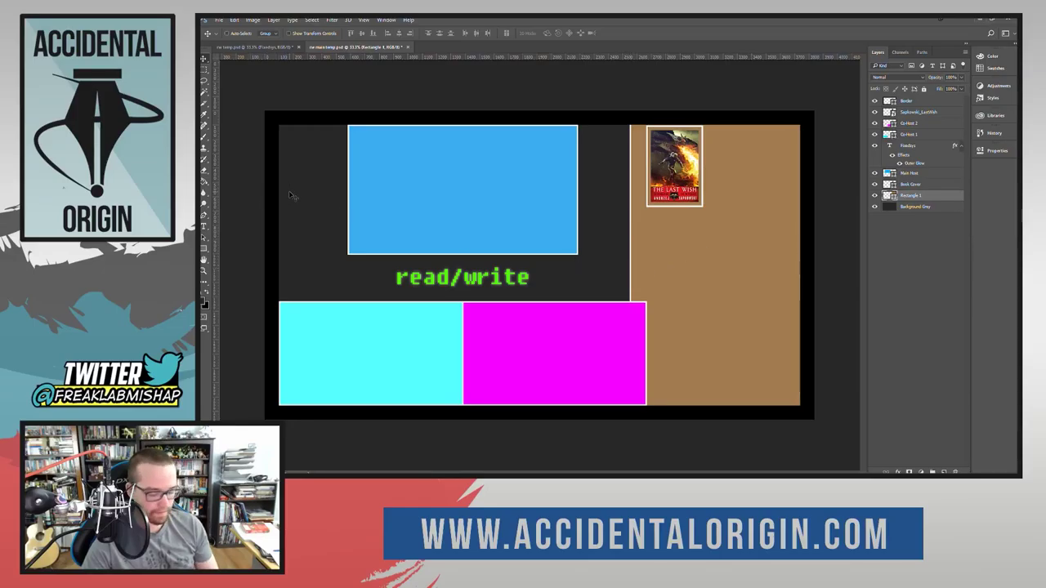
{"action": "key", "text": "ctrl+t"}
{"action": "left_click_drag", "start_coordinate": [630, 264], "coordinate": [647, 264]}
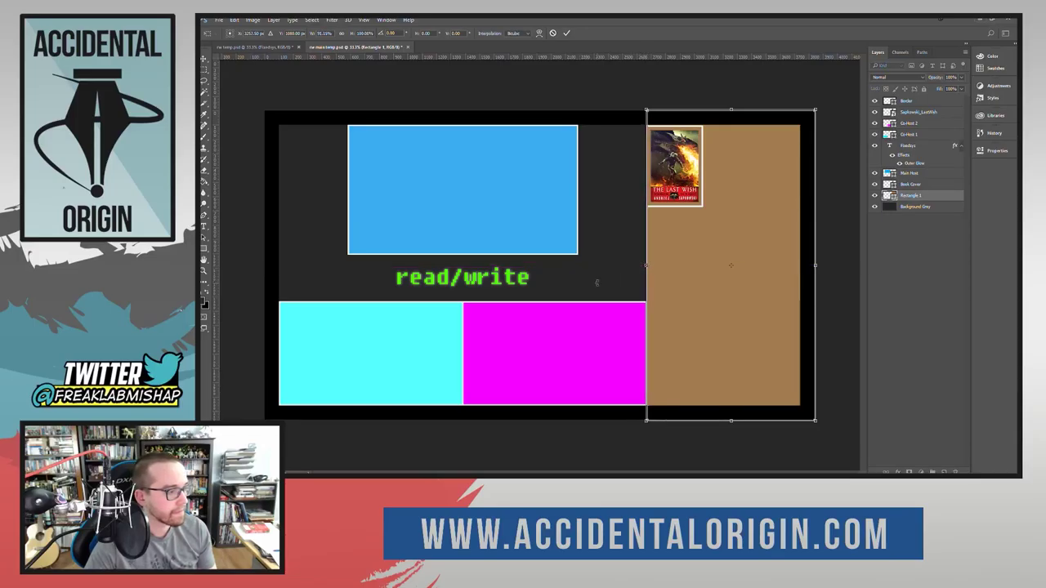
{"action": "left_click", "coordinate": [566, 33]}
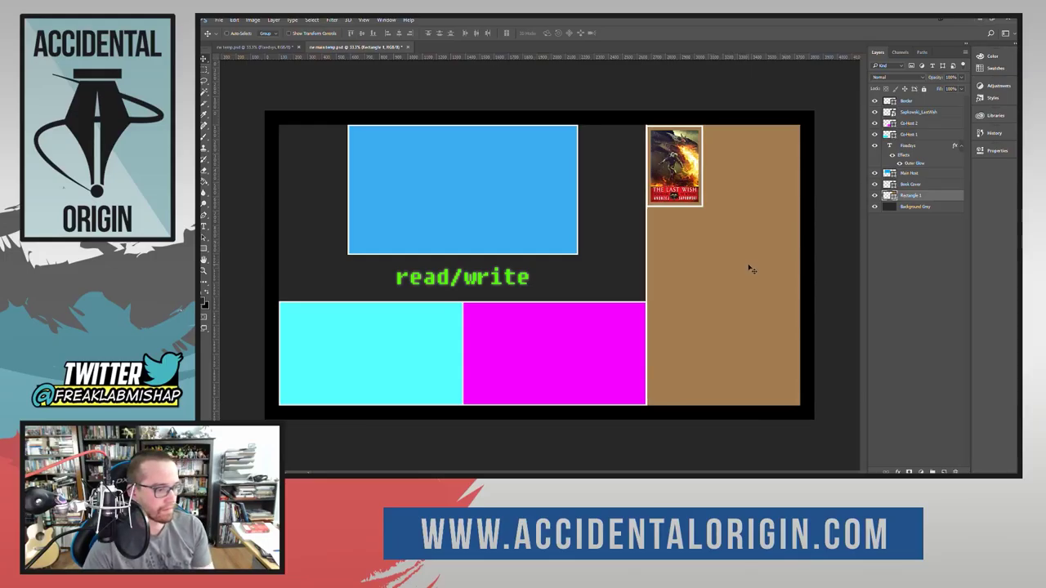
Step: Nudge the Book Cover frame up and left onto the brown panel's outline, then recenter The Last Wish image inside it
{"action": "left_click", "coordinate": [911, 183]}
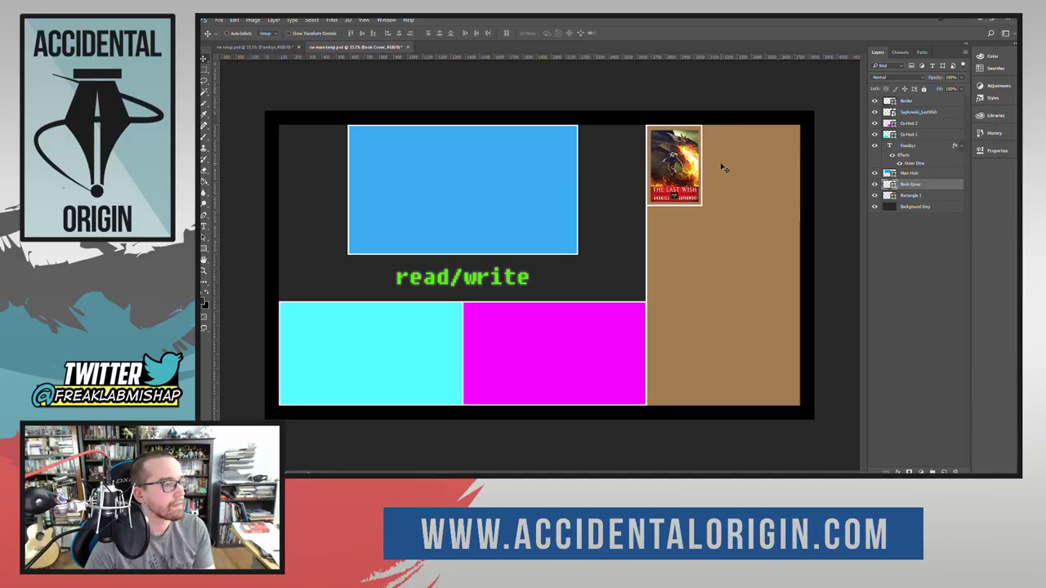
{"action": "left_click", "coordinate": [910, 196]}
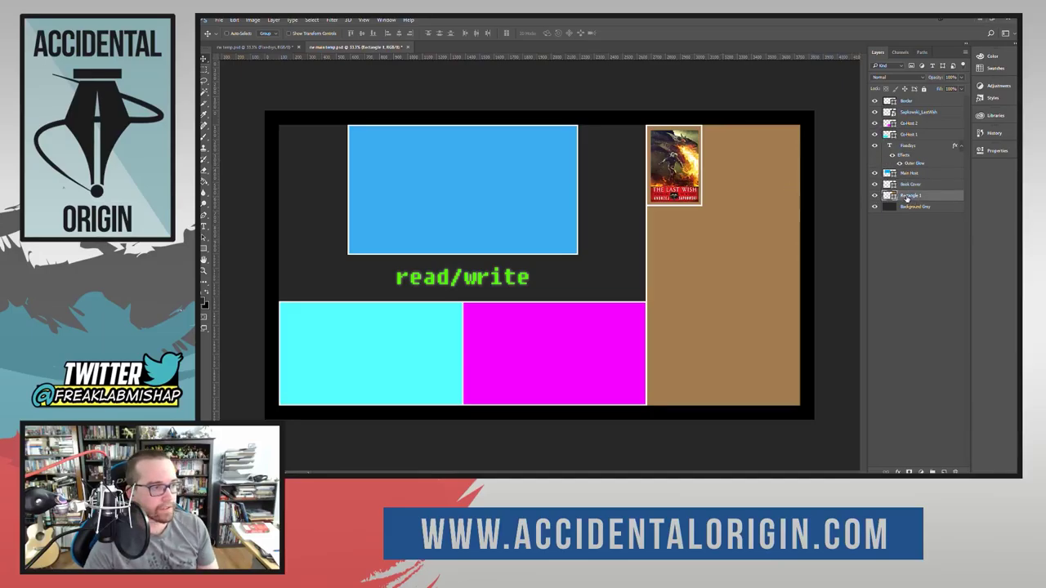
{"action": "left_click", "coordinate": [918, 113]}
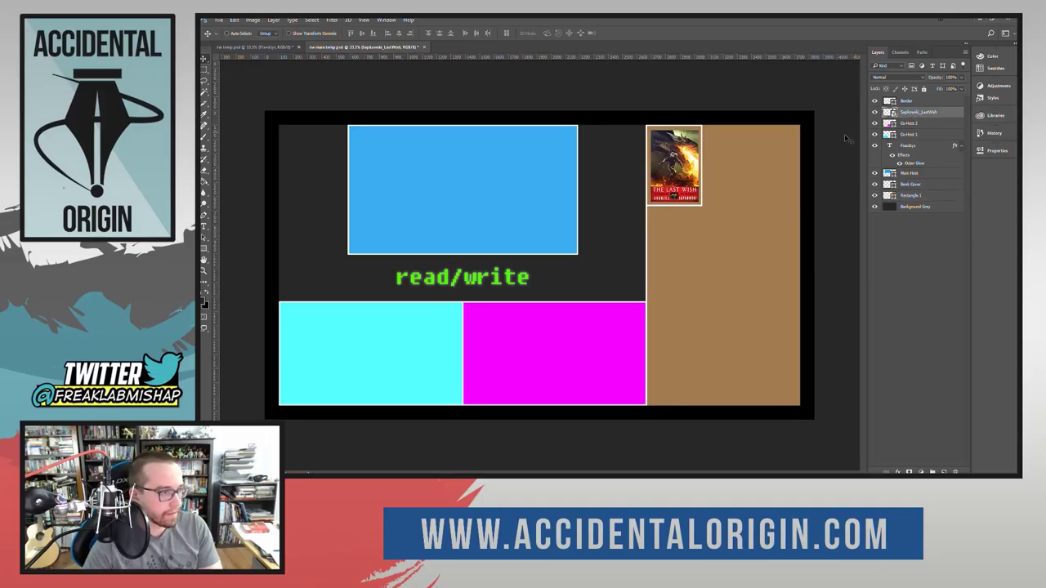
{"action": "left_click", "coordinate": [906, 101]}
{"action": "left_click", "coordinate": [918, 113]}
{"action": "left_click_drag", "start_coordinate": [670, 167], "coordinate": [668, 166]}
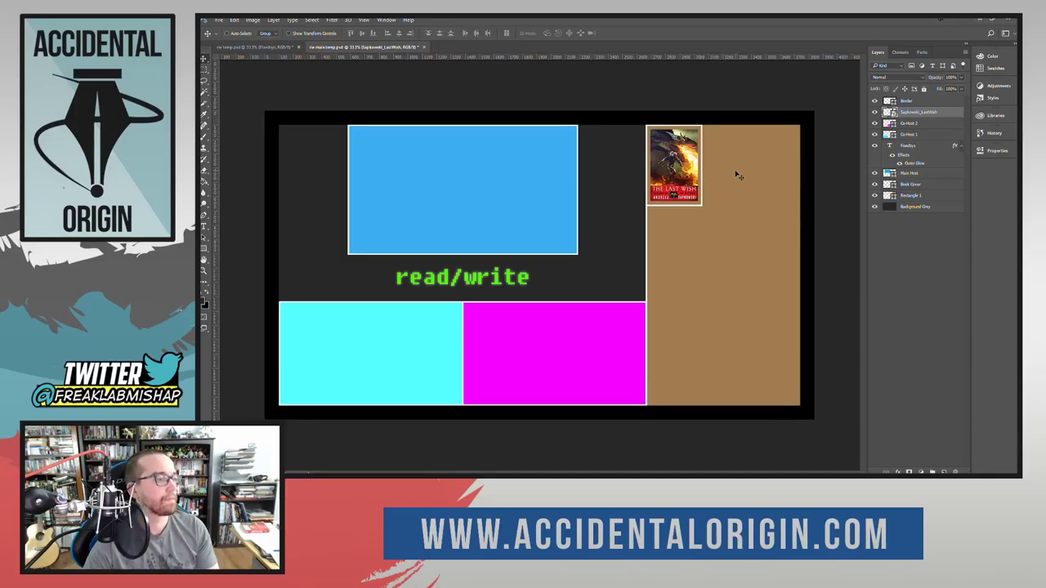
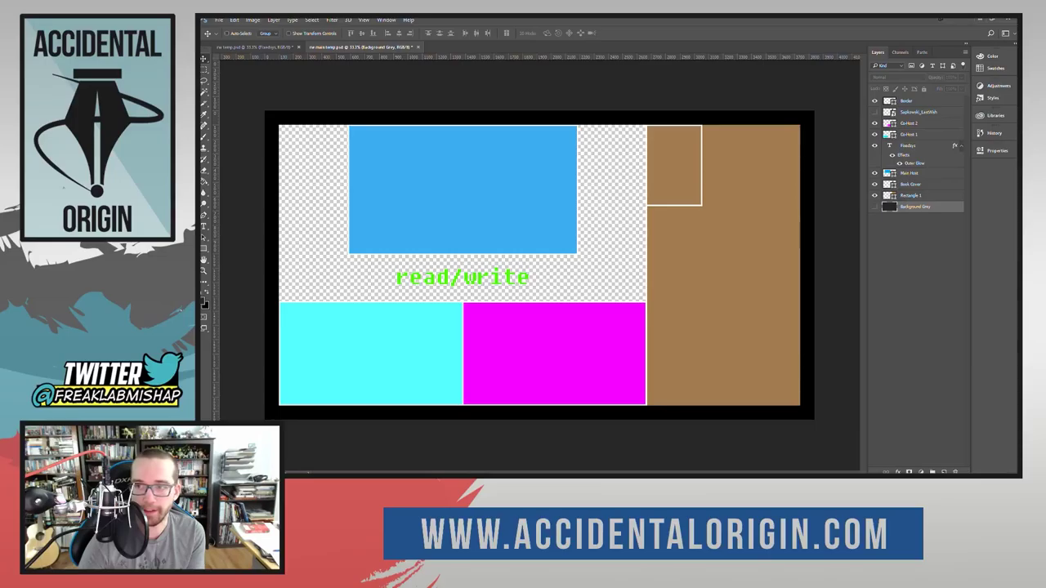
Step: Show the Background Grey layer and draw a rectangle about 684 px by 570 px from Book Cover's right edge to the canvas border
{"action": "left_click", "coordinate": [874, 206]}
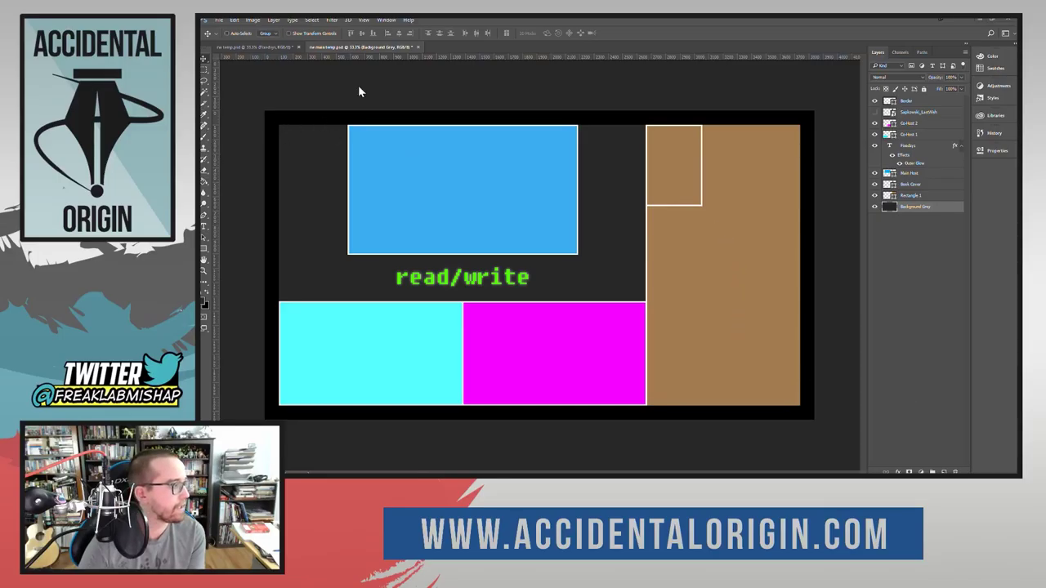
{"action": "key", "text": "u"}
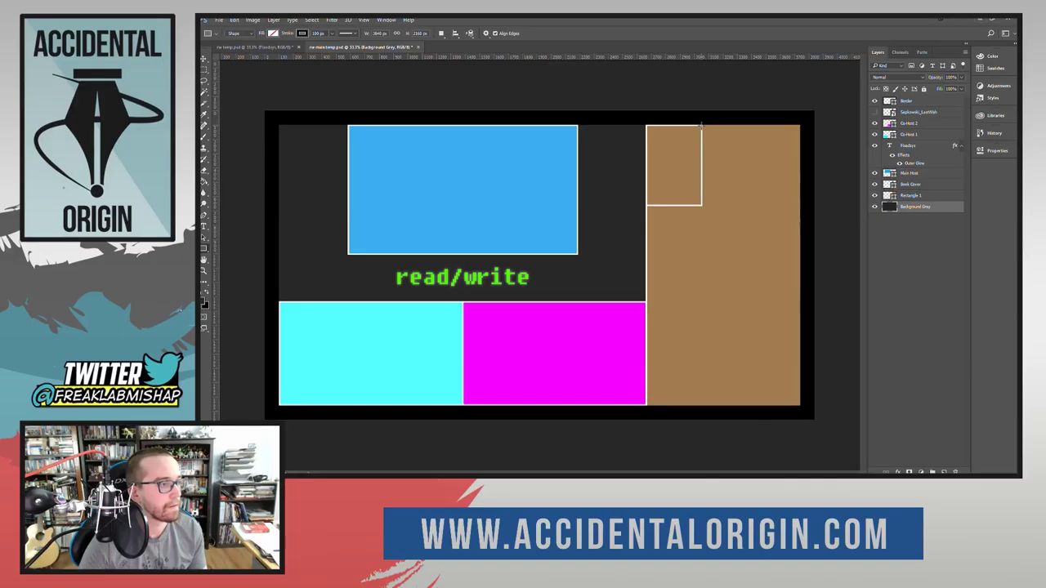
{"action": "left_click_drag", "start_coordinate": [701, 125], "coordinate": [800, 206]}
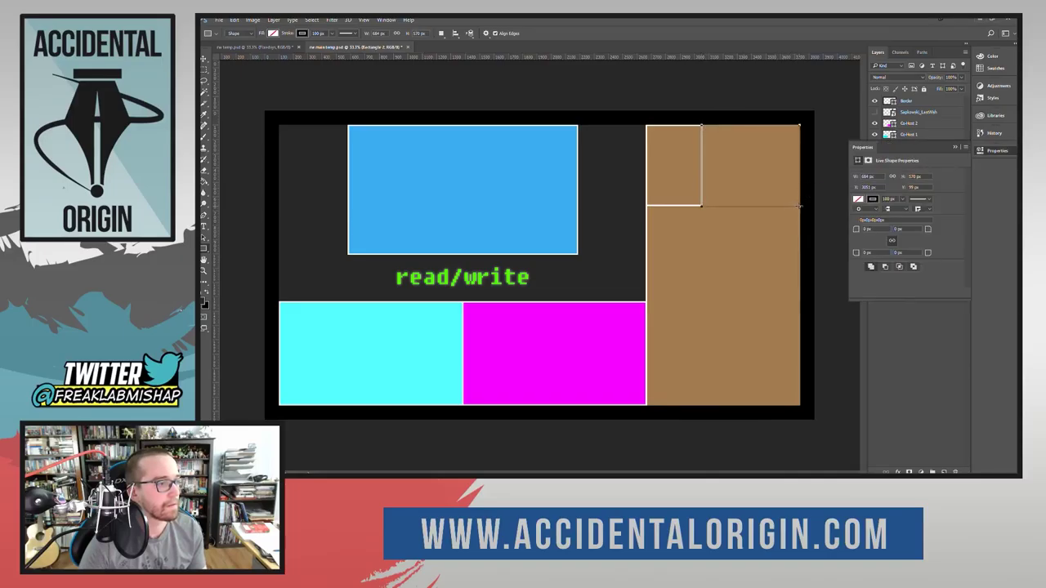
Step: Give the new rectangle beside Book Cover a brown fill and set its stroke width to 10 px
{"action": "left_click", "coordinate": [859, 201]}
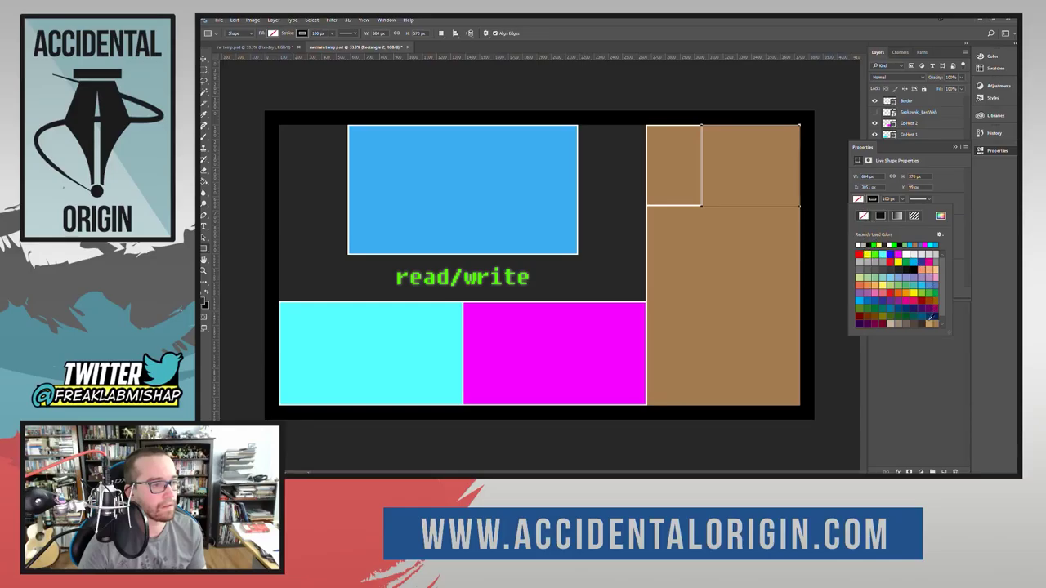
{"action": "left_click", "coordinate": [916, 243]}
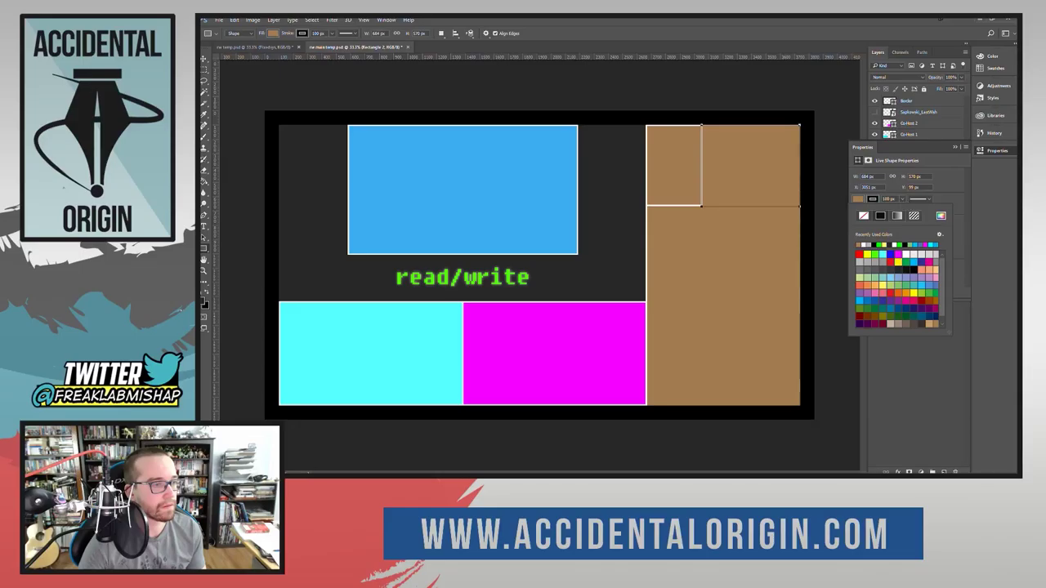
{"action": "left_click", "coordinate": [887, 198]}
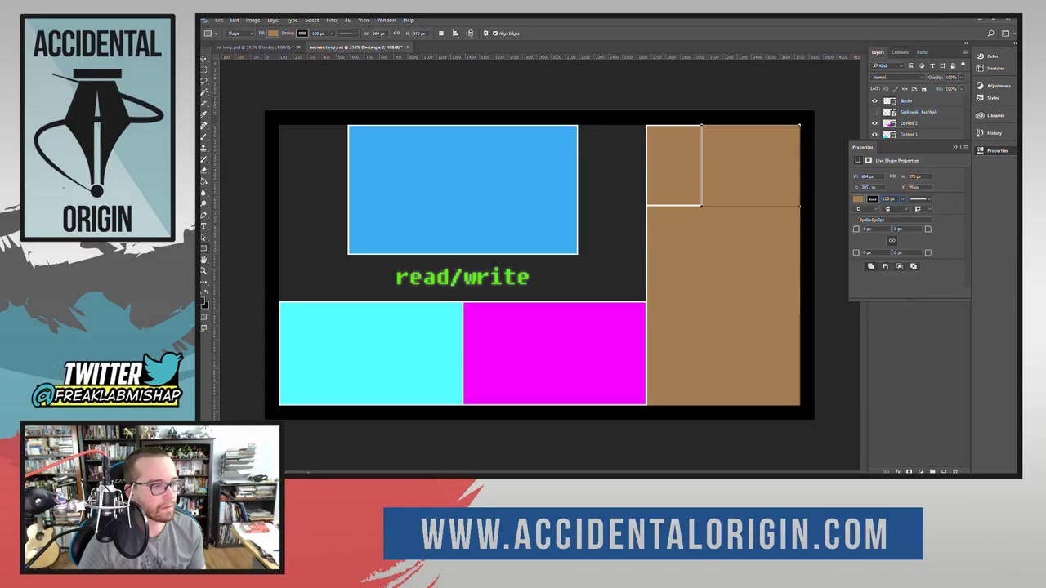
{"action": "type", "text": "10"}
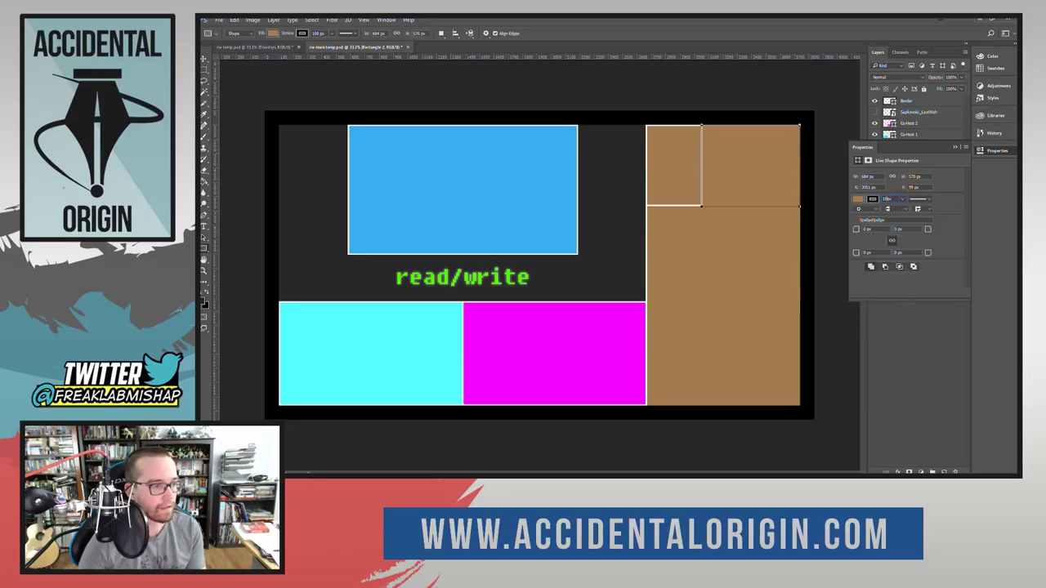
{"action": "key", "text": "Return"}
Step: Try the outside stroke alignment on the new rectangle, and settle on the center alignment
{"action": "left_click", "coordinate": [868, 209]}
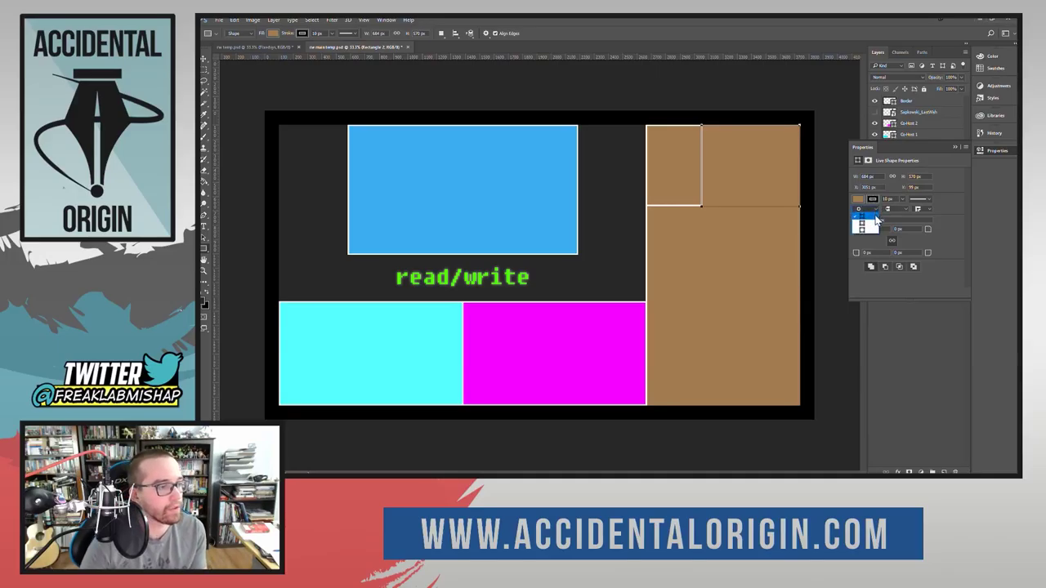
{"action": "left_click", "coordinate": [863, 230]}
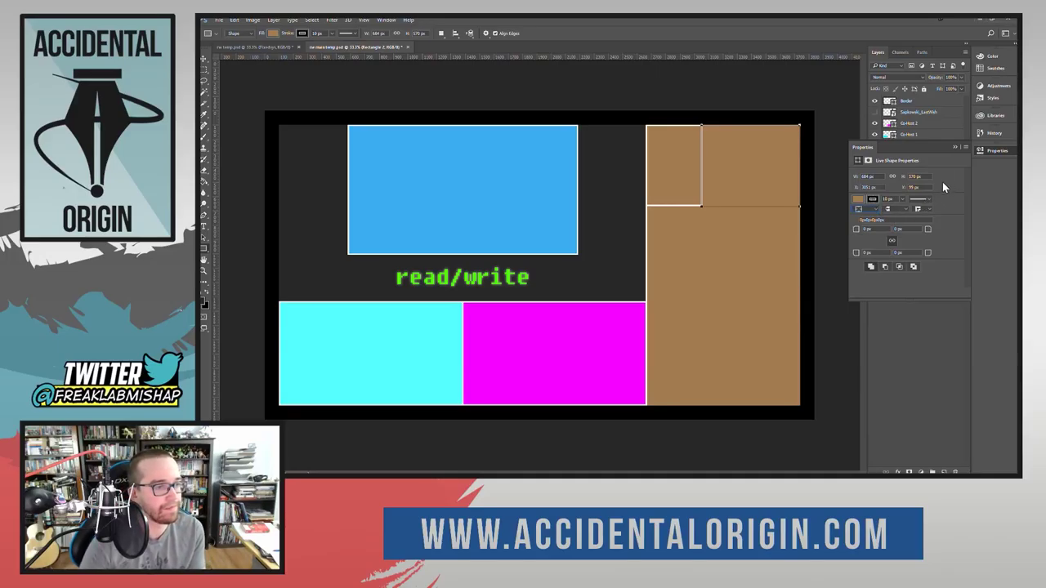
{"action": "left_click", "coordinate": [873, 212]}
{"action": "left_click", "coordinate": [863, 225]}
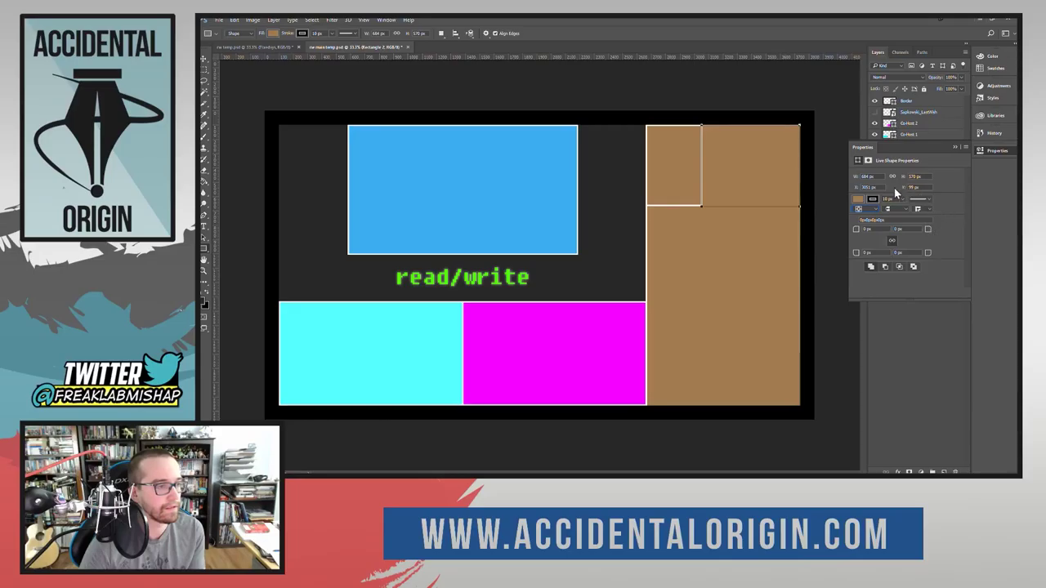
Step: Nudge the new rectangle up by 2 px with the Move tool
{"action": "left_click", "coordinate": [205, 58]}
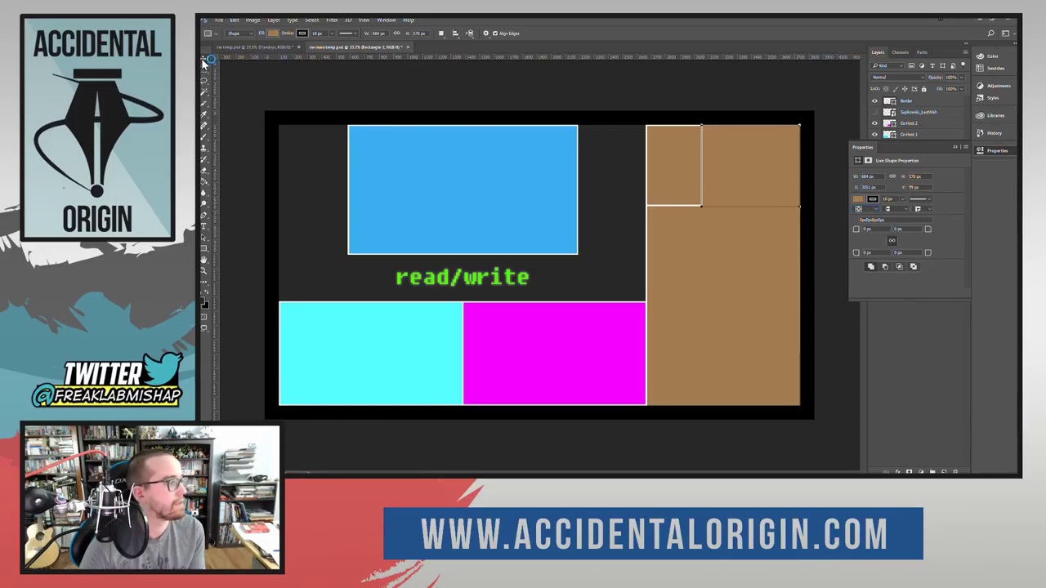
{"action": "left_click", "coordinate": [954, 147]}
{"action": "left_click_drag", "start_coordinate": [915, 207], "coordinate": [910, 198]}
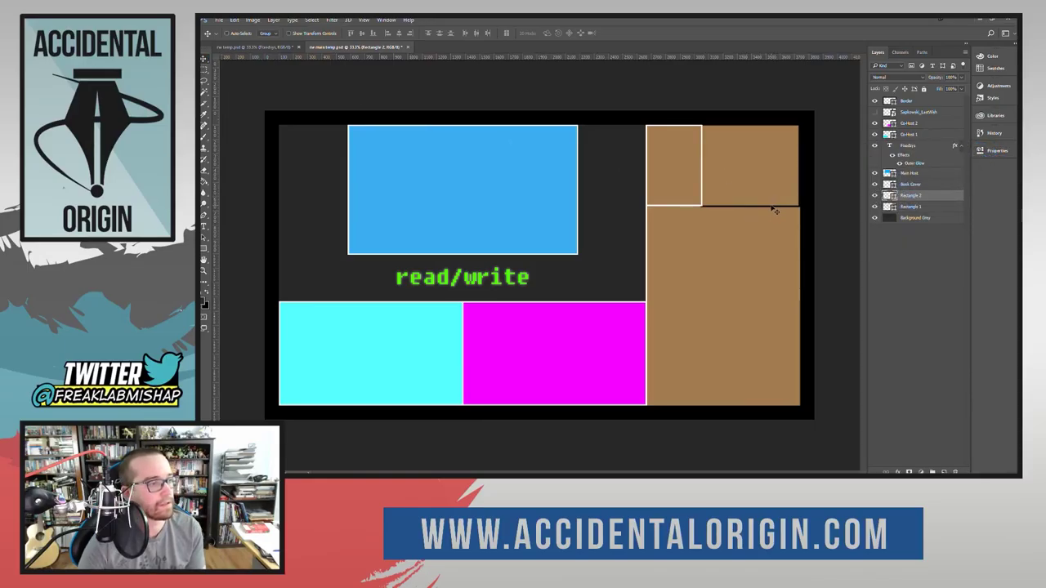
{"action": "left_click_drag", "start_coordinate": [773, 206], "coordinate": [781, 210]}
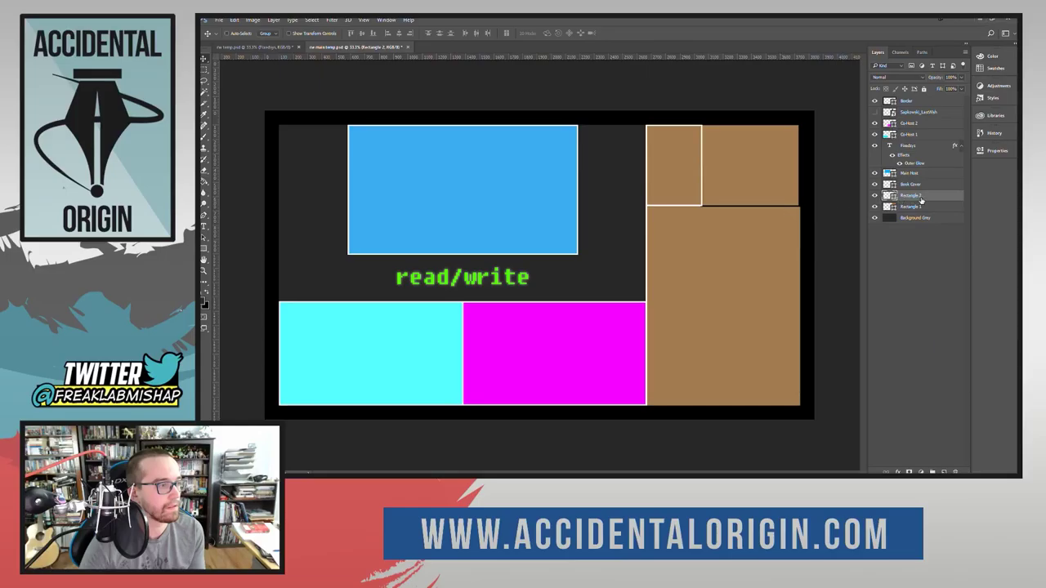
Step: Change the new rectangle's stroke color to white and nudge the rectangle down slightly
{"action": "left_click", "coordinate": [992, 151]}
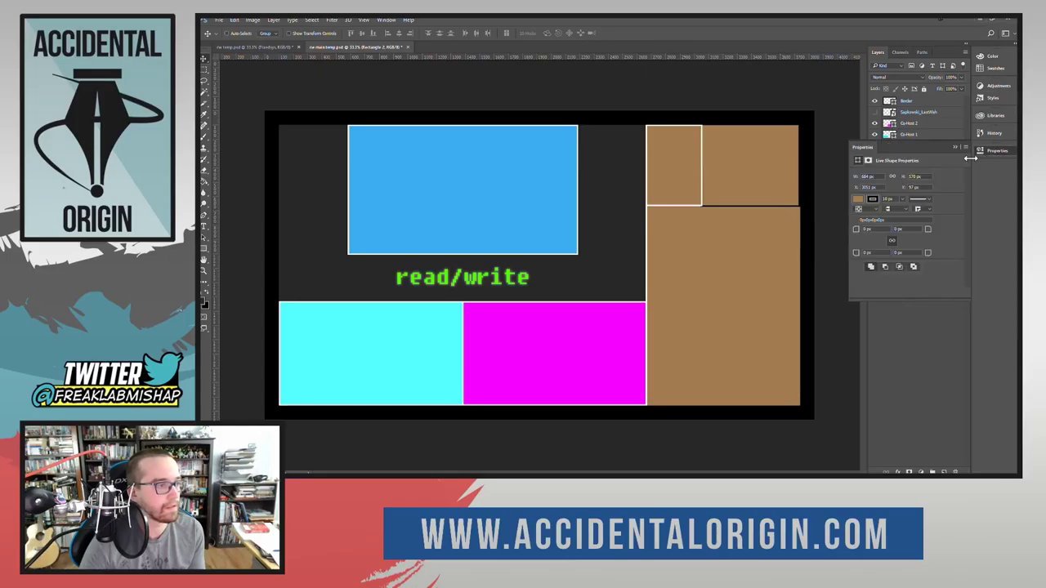
{"action": "left_click", "coordinate": [874, 199]}
{"action": "left_click", "coordinate": [863, 244]}
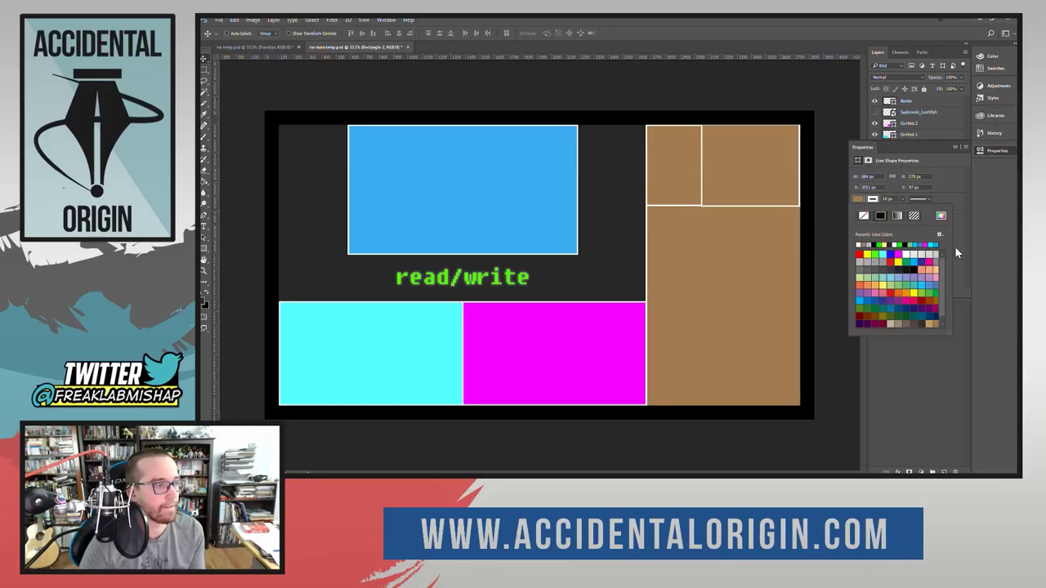
{"action": "left_click", "coordinate": [973, 221]}
{"action": "left_click", "coordinate": [995, 150]}
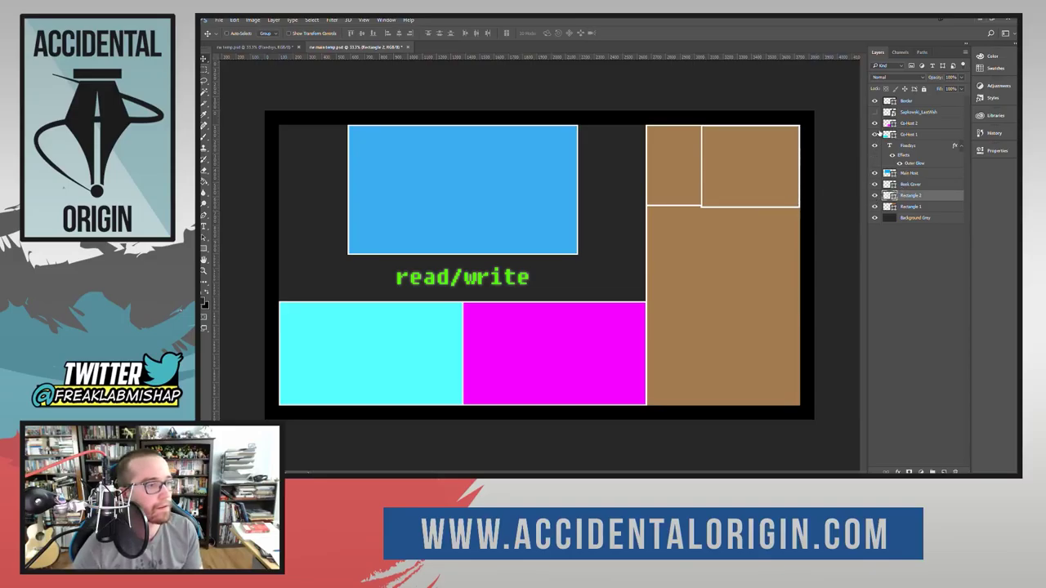
Step: Compare the layout with and without the Border layer, and shrink the tall brown side rectangle to the border's inner edges
{"action": "left_click", "coordinate": [874, 100]}
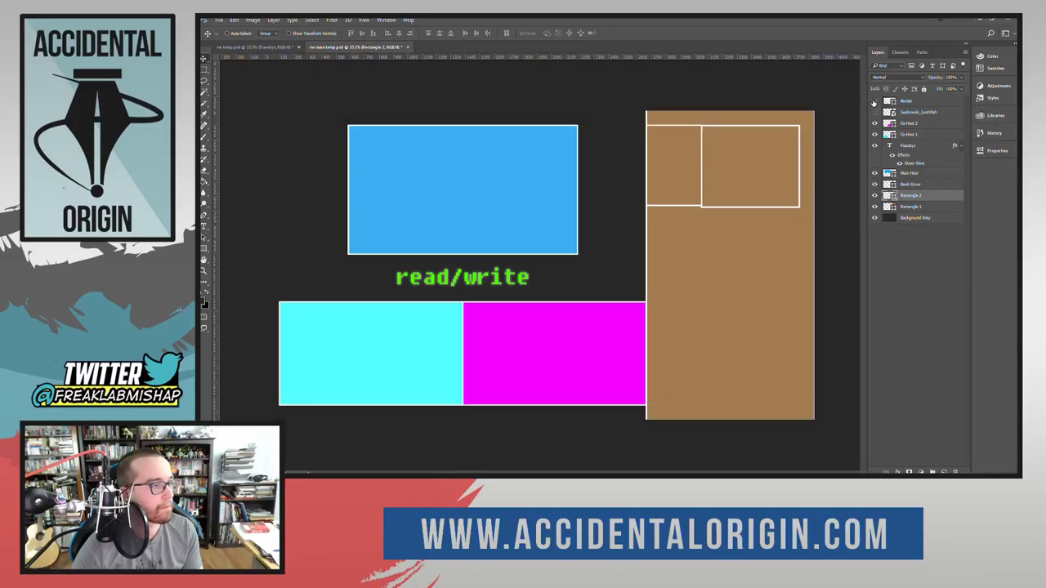
{"action": "left_click", "coordinate": [874, 101]}
{"action": "left_click", "coordinate": [874, 100]}
{"action": "left_click", "coordinate": [875, 101]}
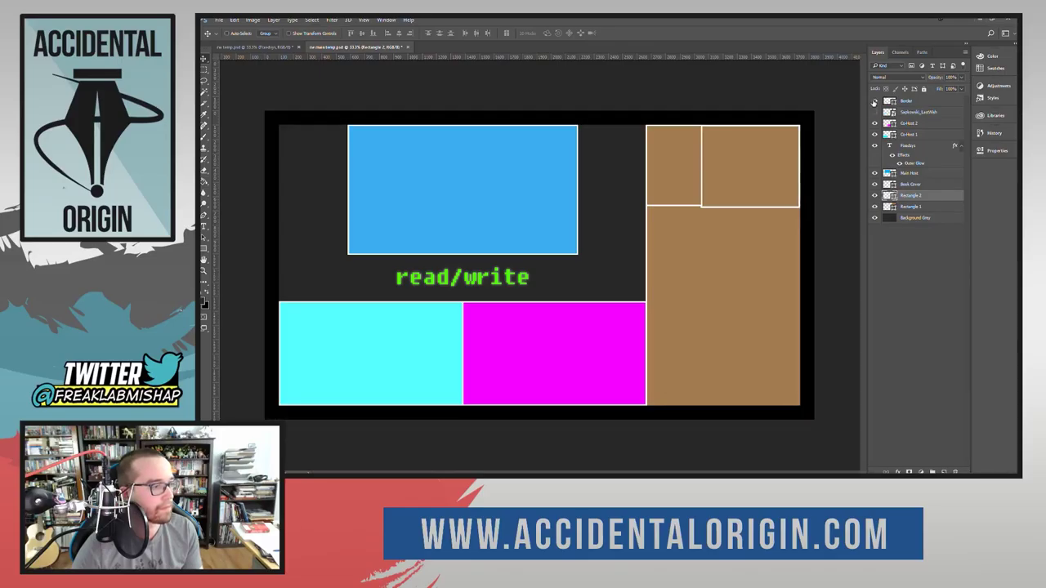
{"action": "left_click", "coordinate": [914, 206]}
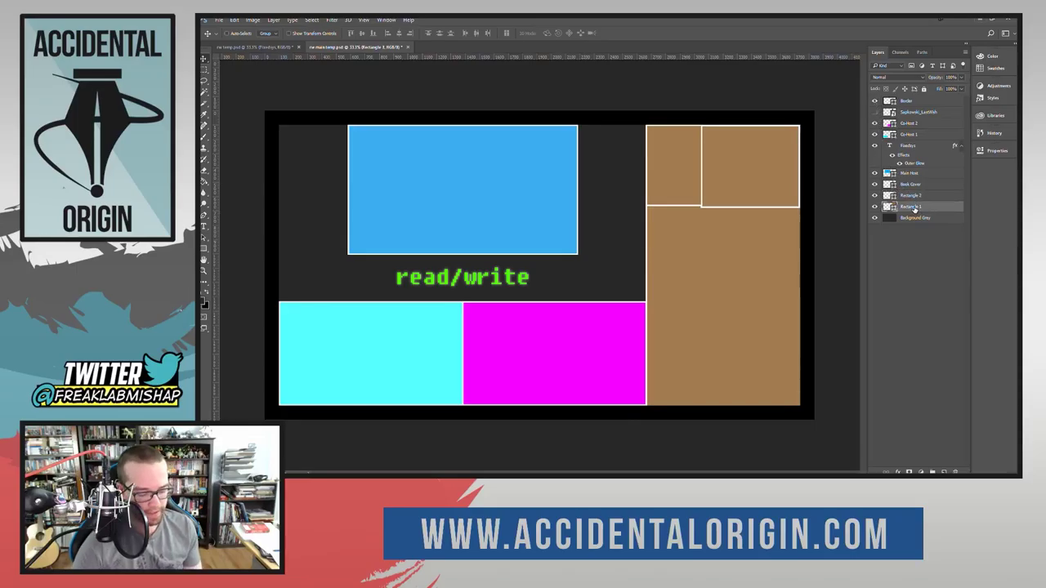
{"action": "key", "text": "ctrl+t"}
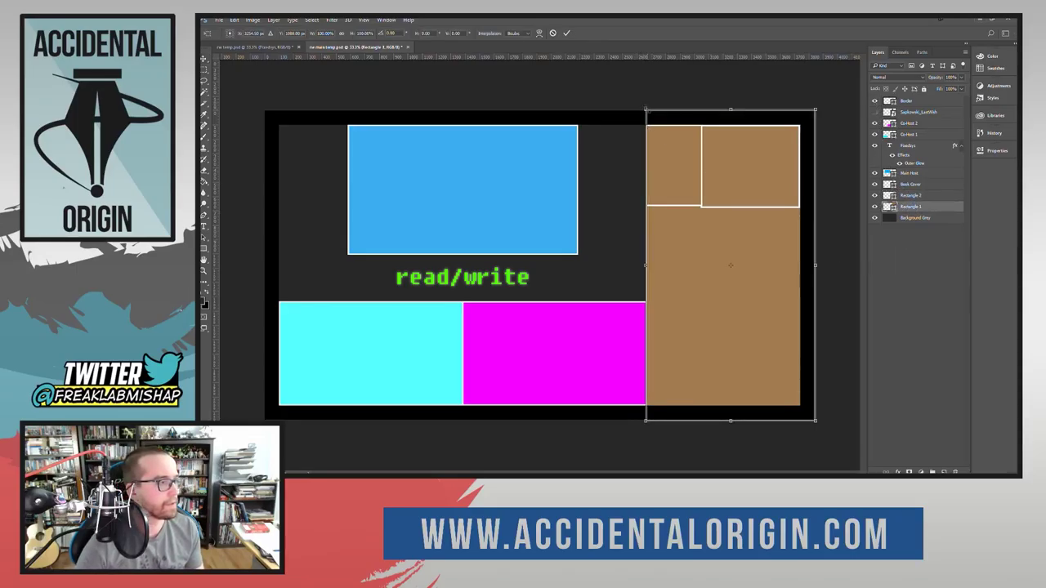
{"action": "mouse_move", "coordinate": [645, 109]}
{"action": "left_mouse_down"}
{"action": "mouse_move", "coordinate": [657, 126]}
{"action": "mouse_move", "coordinate": [645, 110]}
{"action": "left_mouse_up"}
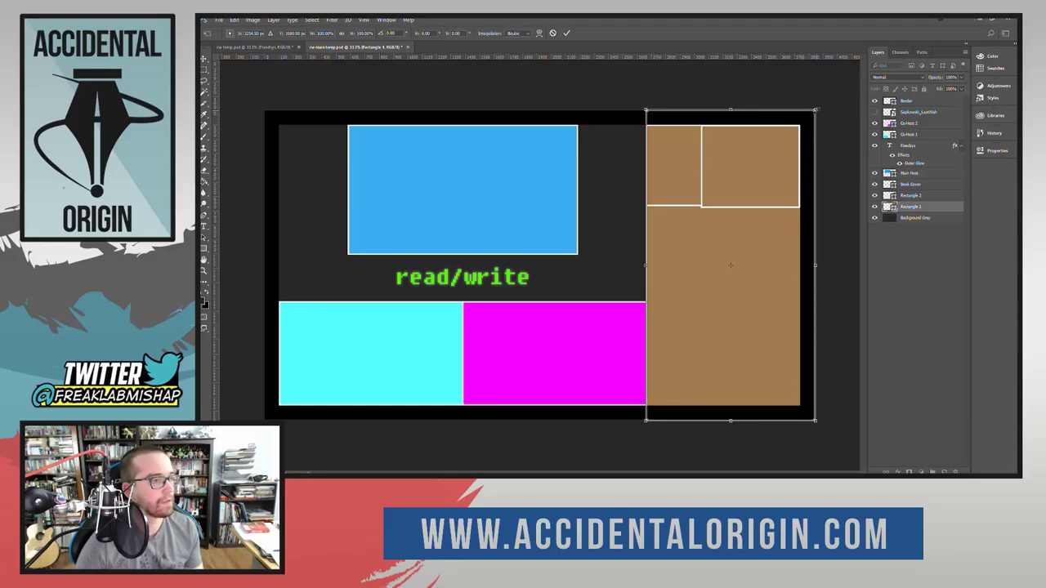
{"action": "left_click_drag", "start_coordinate": [814, 109], "coordinate": [806, 125]}
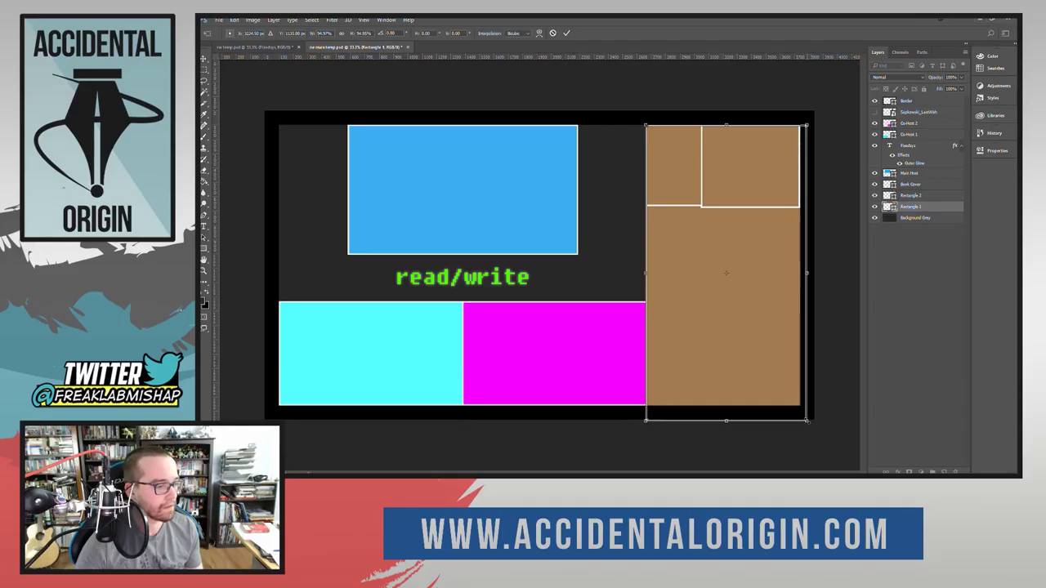
{"action": "left_click_drag", "start_coordinate": [807, 418], "coordinate": [801, 406]}
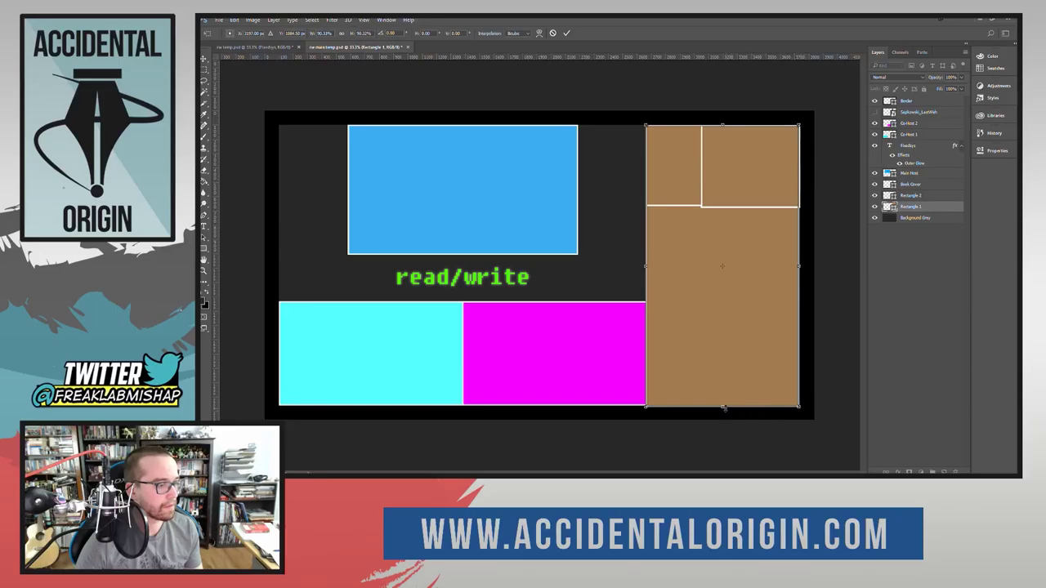
{"action": "left_click_drag", "start_coordinate": [723, 406], "coordinate": [741, 406]}
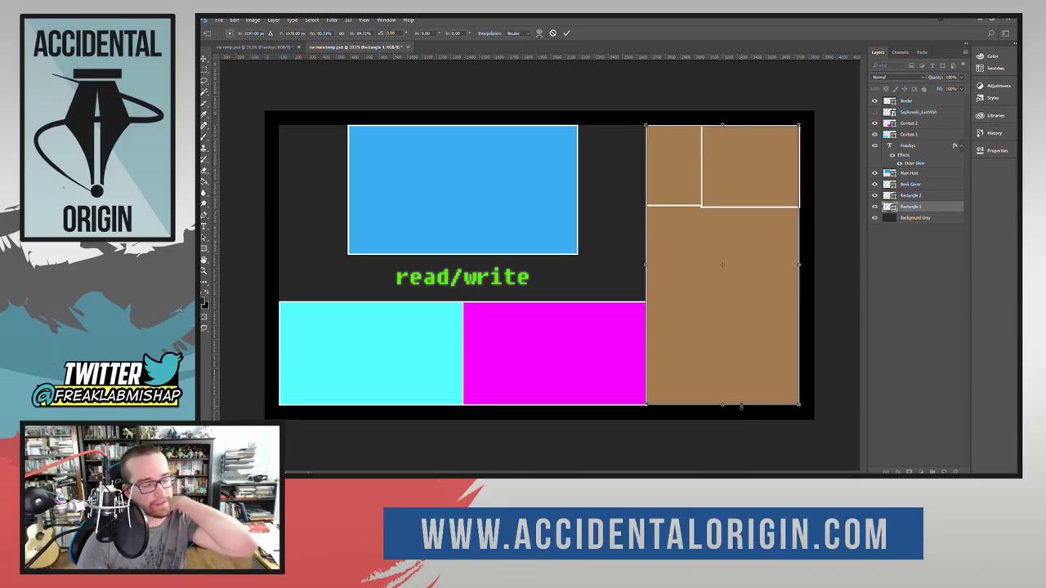
{"action": "left_click", "coordinate": [992, 153]}
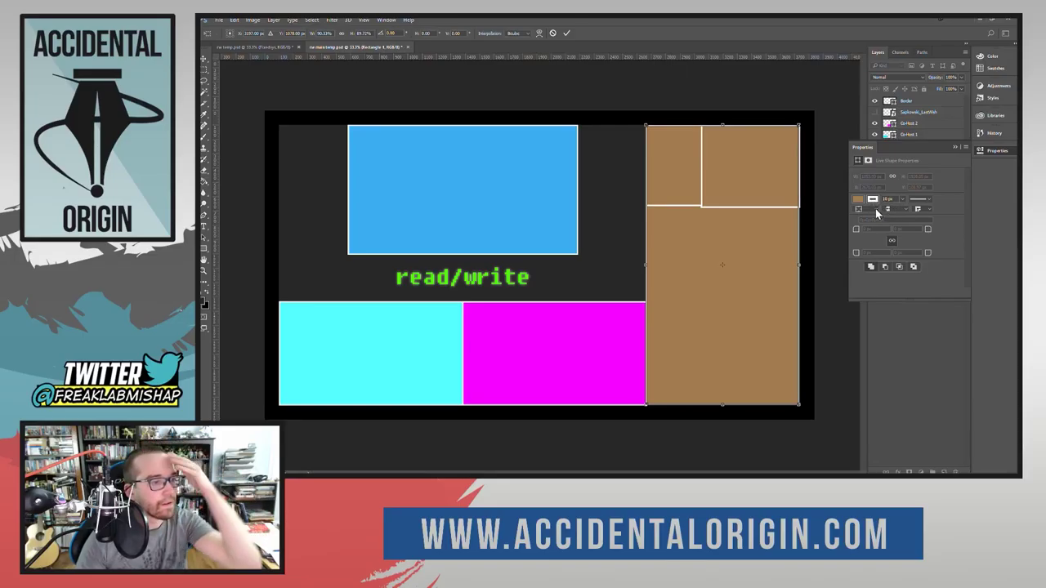
{"action": "left_click", "coordinate": [566, 32]}
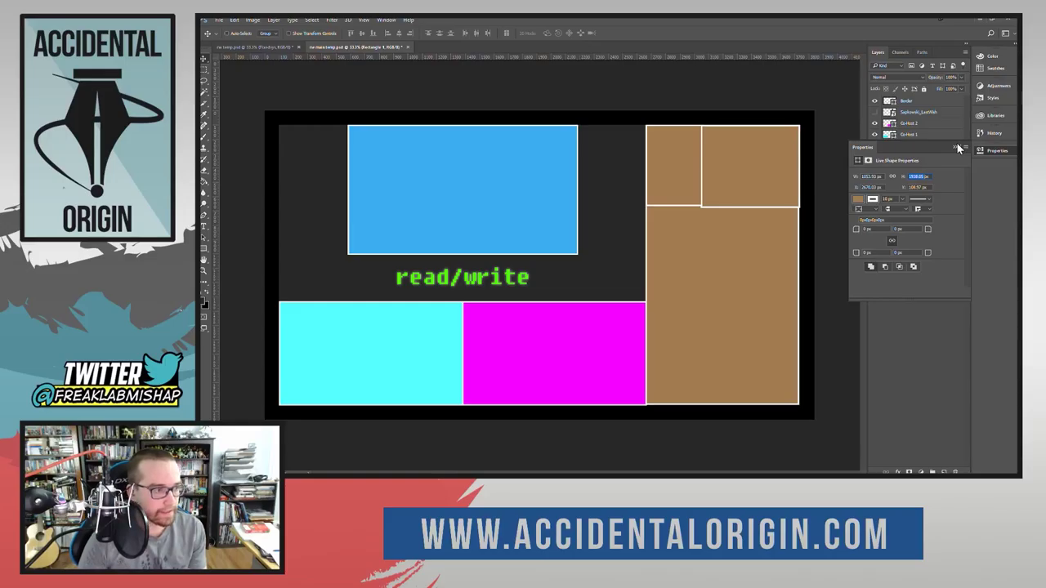
Step: Set the tall brown side rectangle's height to about 1960 px
{"action": "type", "text": "15px"}
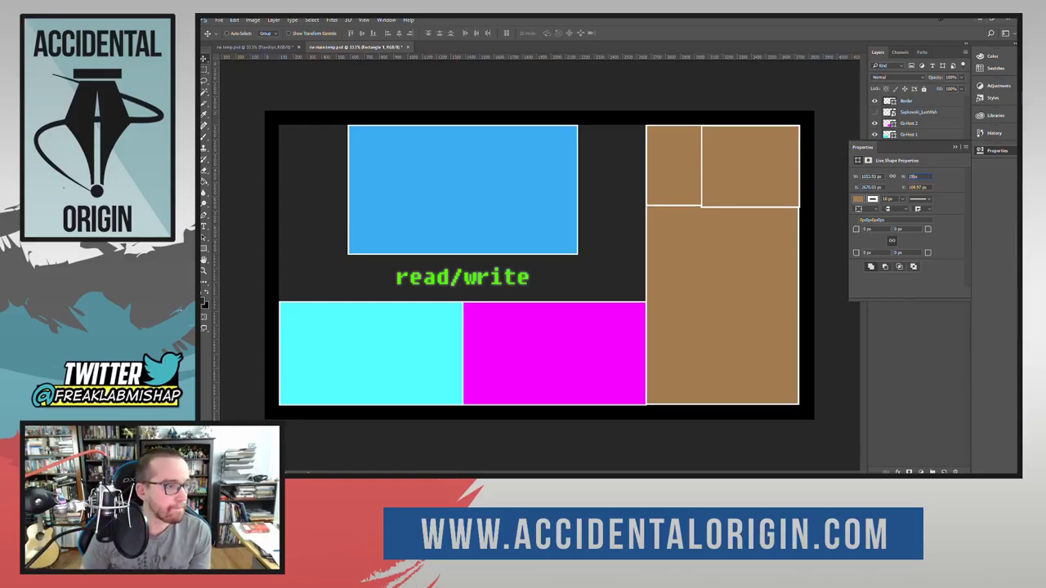
{"action": "key", "text": "Return"}
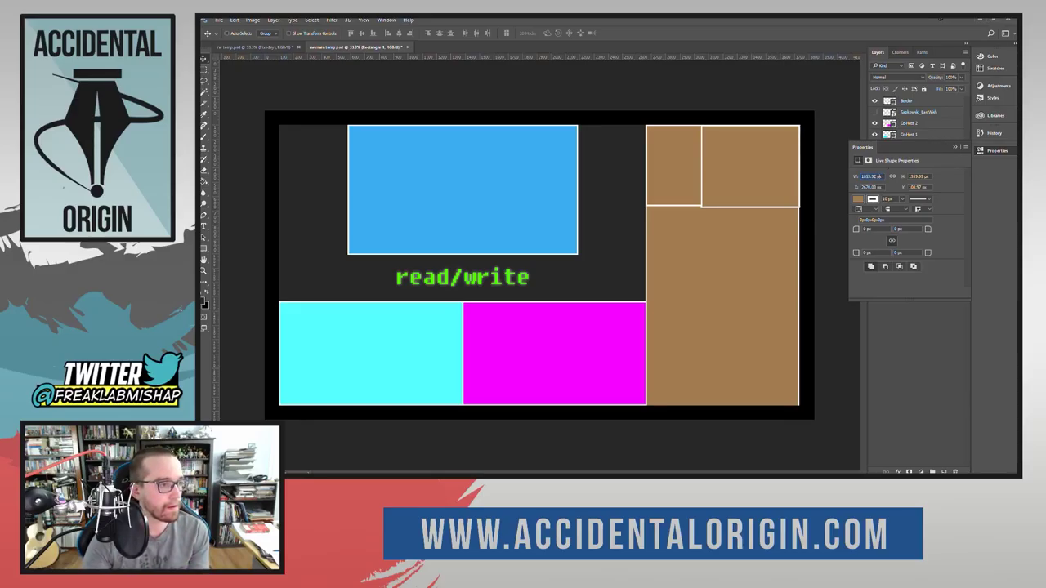
{"action": "left_click", "coordinate": [994, 152]}
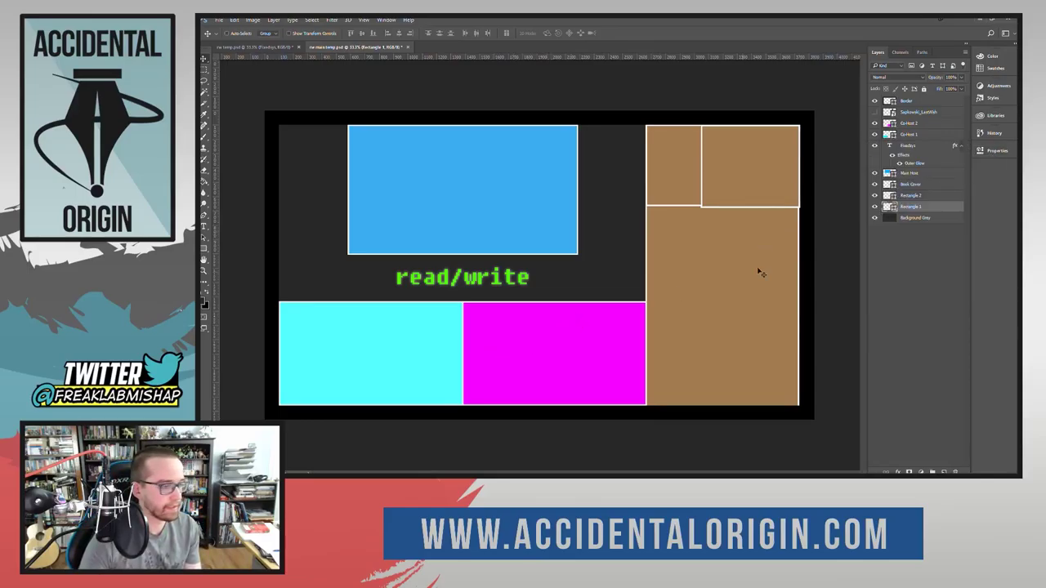
Step: Open the shape properties of Co-Host 1 to examine its size and stroke settings
{"action": "left_click", "coordinate": [919, 166]}
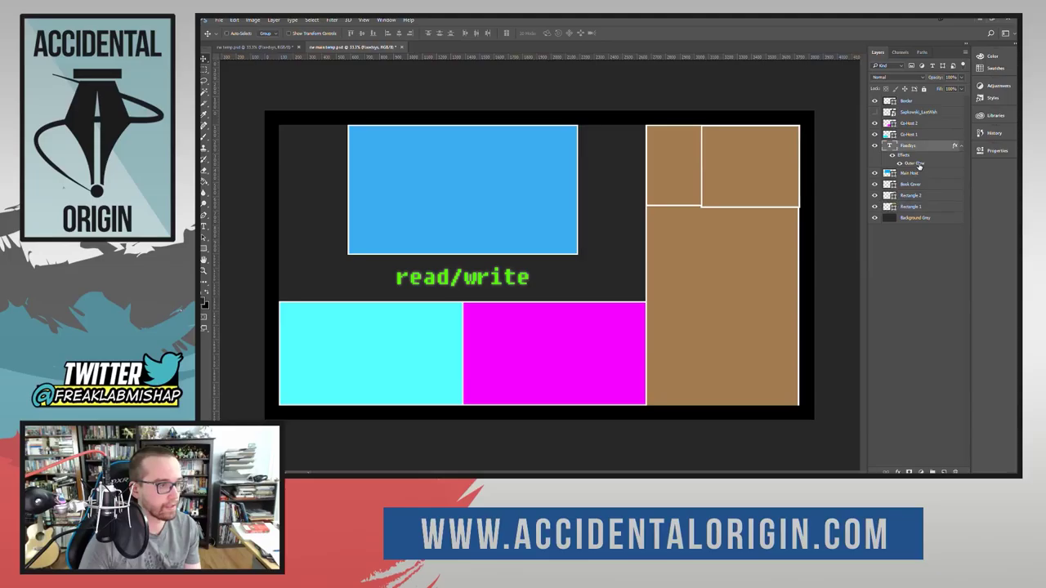
{"action": "left_click", "coordinate": [915, 135]}
{"action": "left_click", "coordinate": [986, 152]}
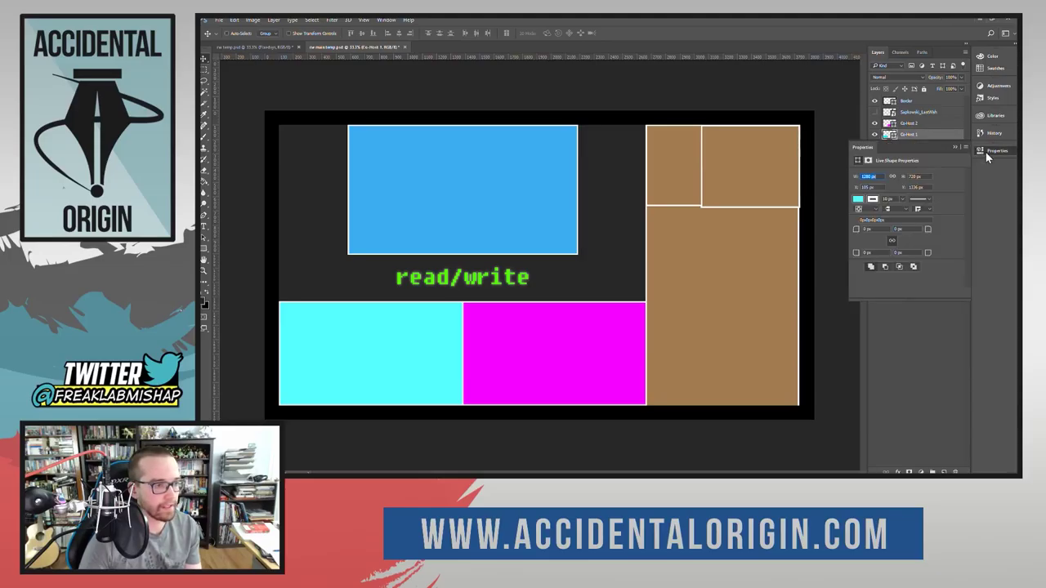
Step: Set the cyan Co-Host 1 rectangle's stroke alignment to outside
{"action": "left_click", "coordinate": [865, 209]}
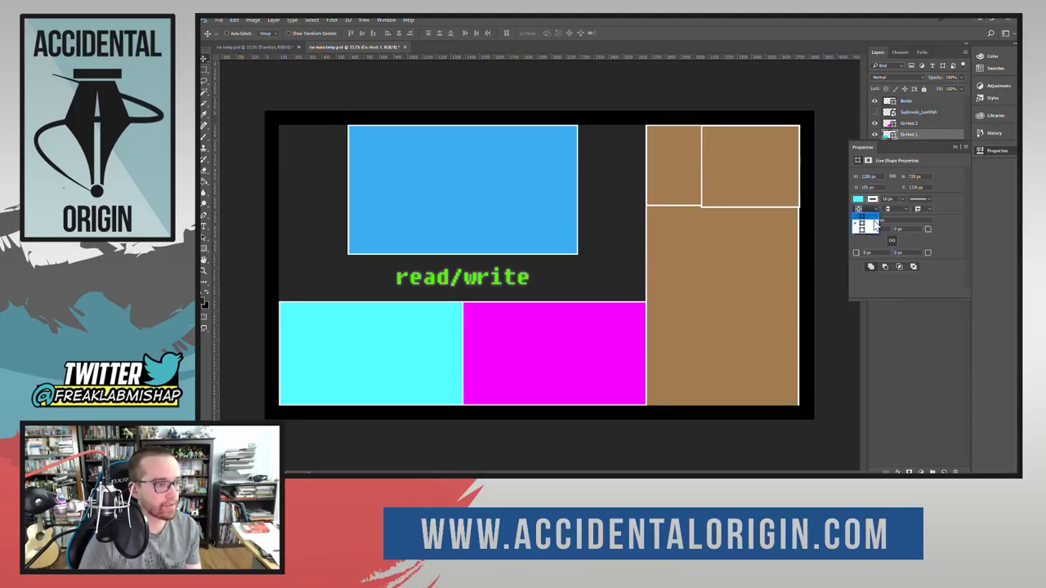
{"action": "left_click", "coordinate": [871, 232]}
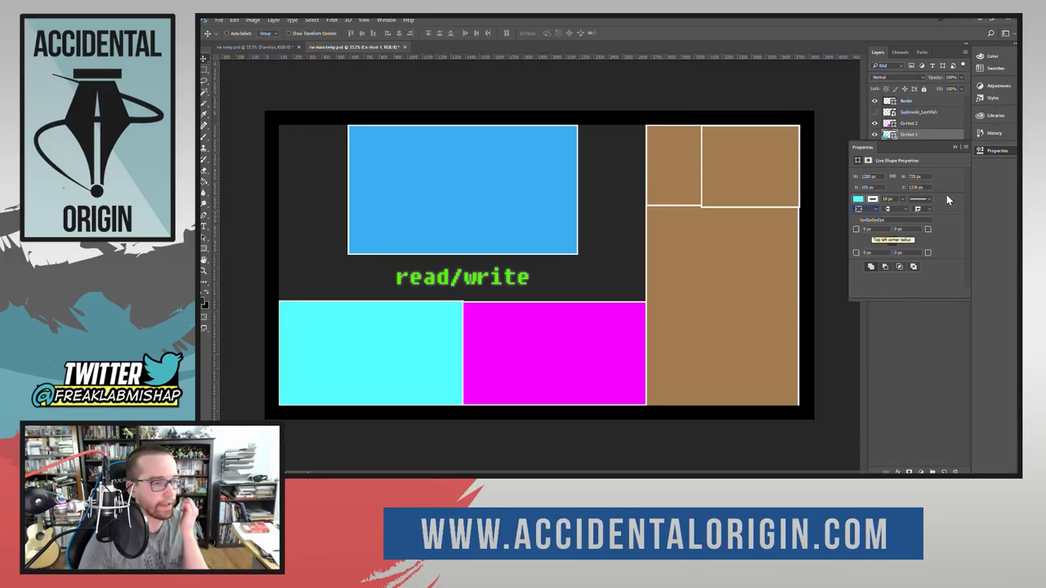
{"action": "left_click", "coordinate": [993, 150]}
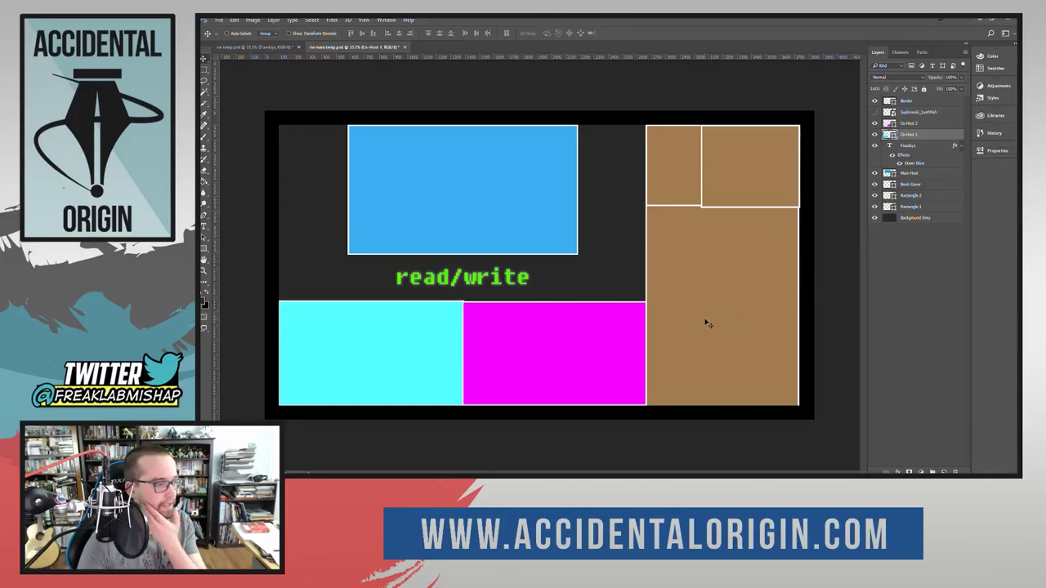
{"action": "left_click", "coordinate": [992, 151]}
{"action": "left_click", "coordinate": [993, 151]}
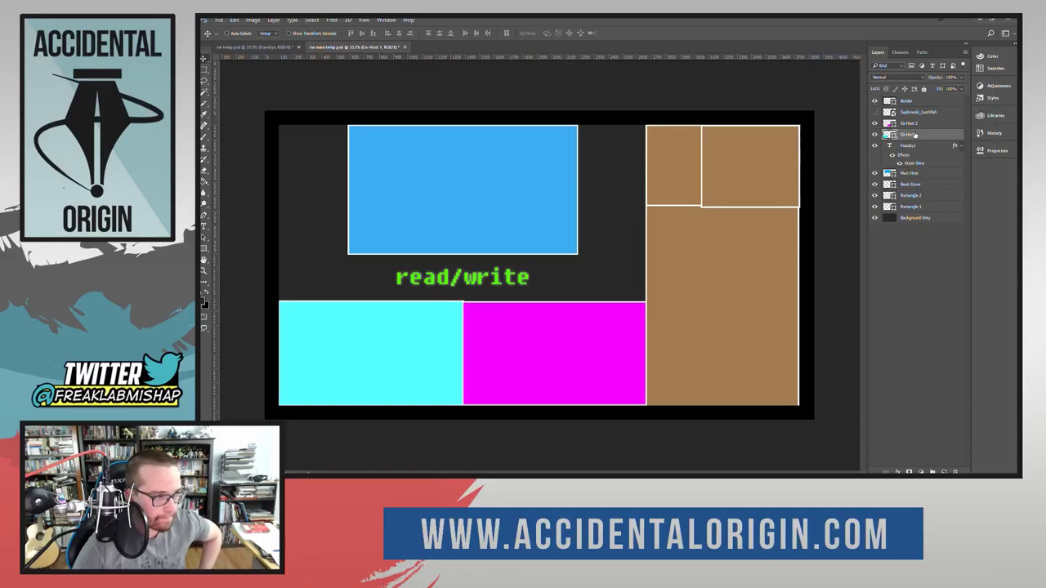
Step: Move the magenta Co-Host 2 rectangle clear of the cyan one and set its stroke alignment to outside
{"action": "left_click", "coordinate": [561, 337]}
{"action": "left_click_drag", "start_coordinate": [572, 340], "coordinate": [593, 337]}
{"action": "left_click", "coordinate": [991, 151]}
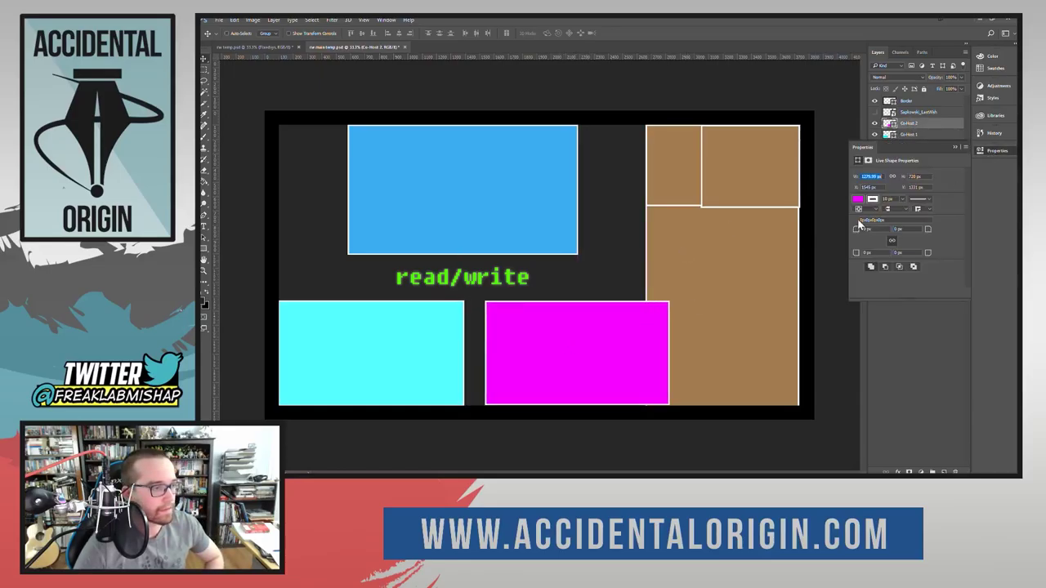
{"action": "left_click", "coordinate": [859, 209]}
{"action": "left_click", "coordinate": [862, 233]}
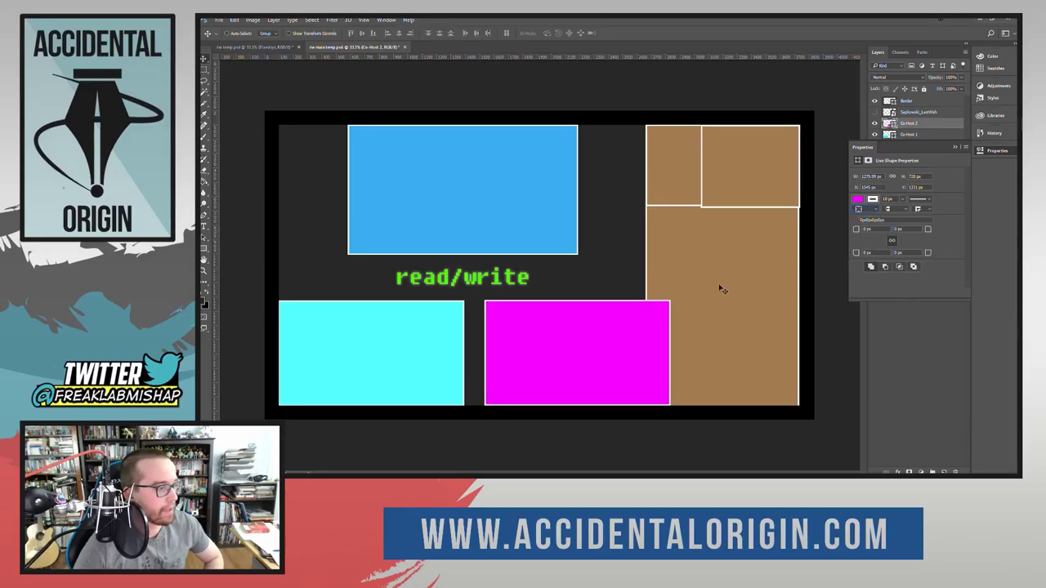
Step: Move the magenta rectangle back against the cyan rectangle's right edge and nudge it until their borders line up
{"action": "mouse_move", "coordinate": [602, 364]}
{"action": "left_mouse_down"}
{"action": "mouse_move", "coordinate": [601, 353]}
{"action": "mouse_move", "coordinate": [583, 362]}
{"action": "left_mouse_up"}
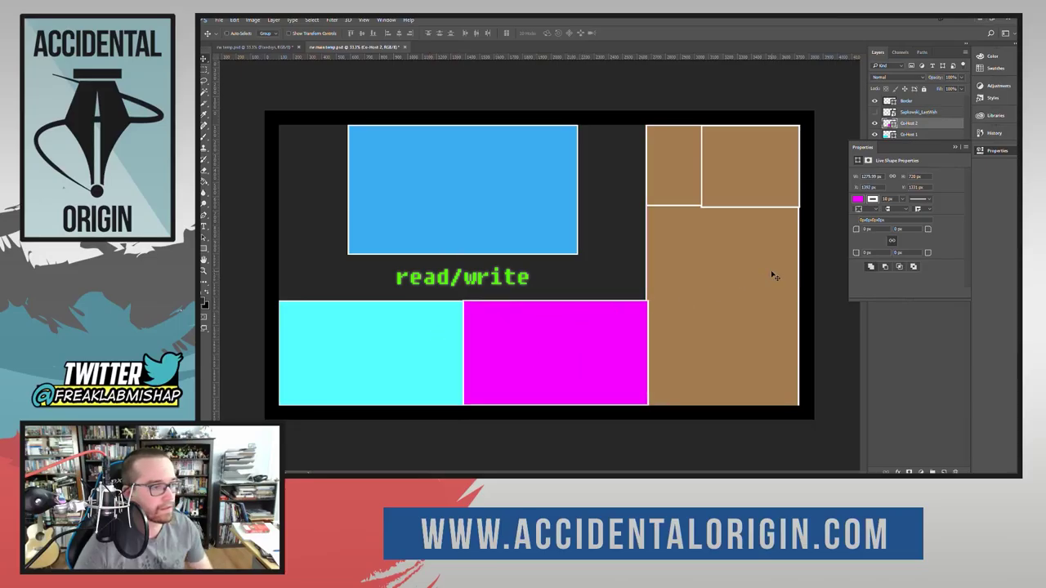
{"action": "key", "text": "Right"}
{"action": "key", "text": "Right"}
{"action": "key", "text": "Right"}
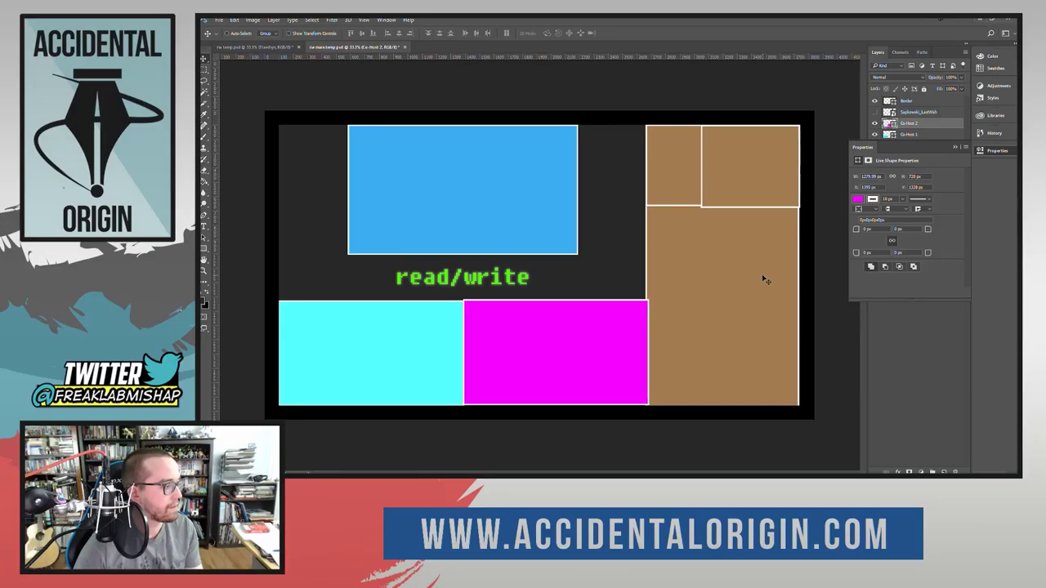
{"action": "key", "text": "Right"}
{"action": "key", "text": "Up"}
{"action": "key", "text": "Right"}
{"action": "key", "text": "Up"}
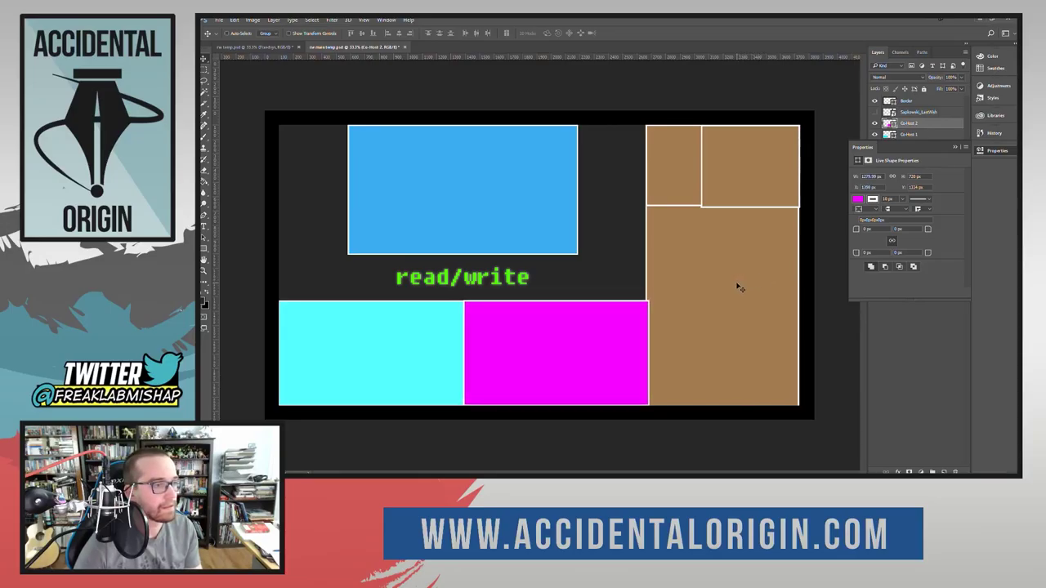
Step: Set the magenta rectangle's width to 1280 px
{"action": "left_click", "coordinate": [866, 177]}
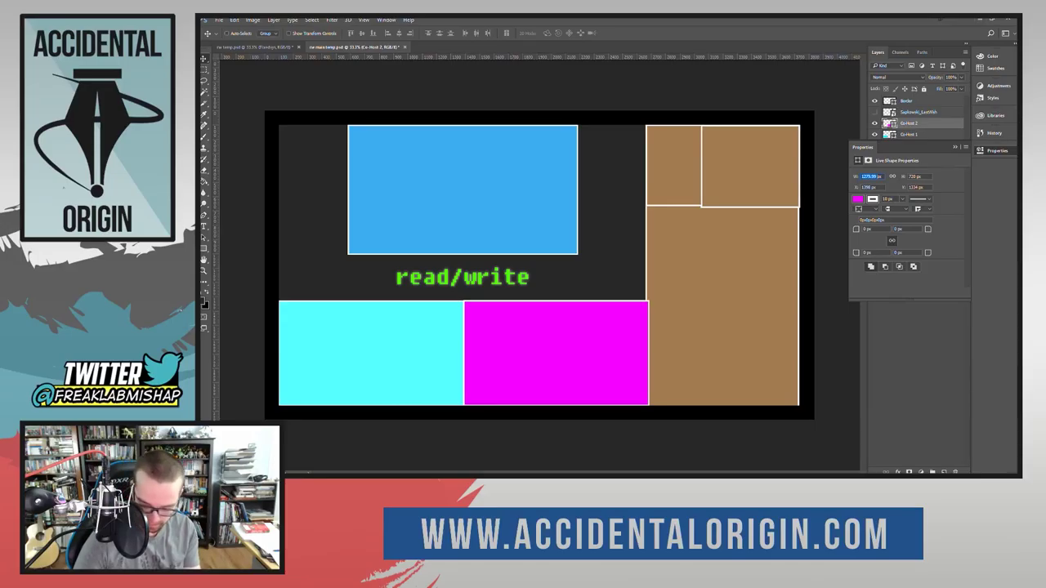
{"action": "type", "text": "1280"}
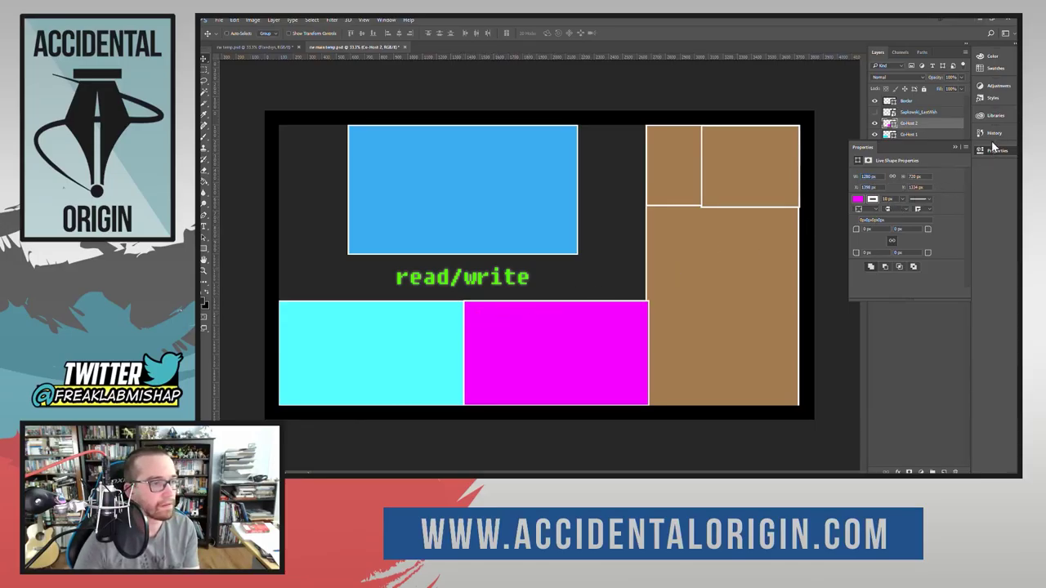
{"action": "left_click", "coordinate": [950, 156]}
Step: Free Transform the cyan Co-Host 1 rectangle from its lower-left reference point, setting the X position to 110 px
{"action": "left_click", "coordinate": [907, 134]}
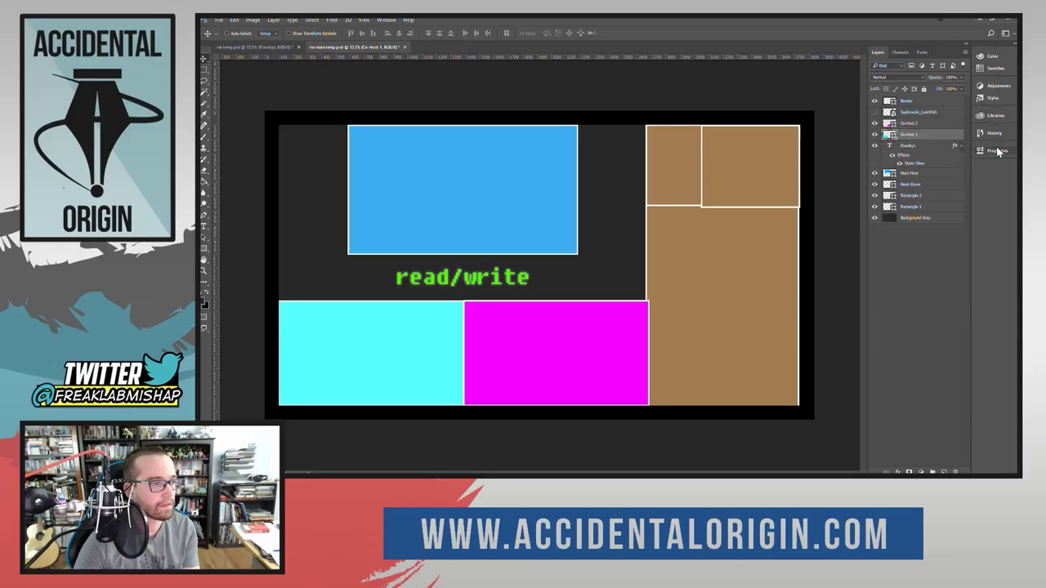
{"action": "left_click", "coordinate": [997, 150]}
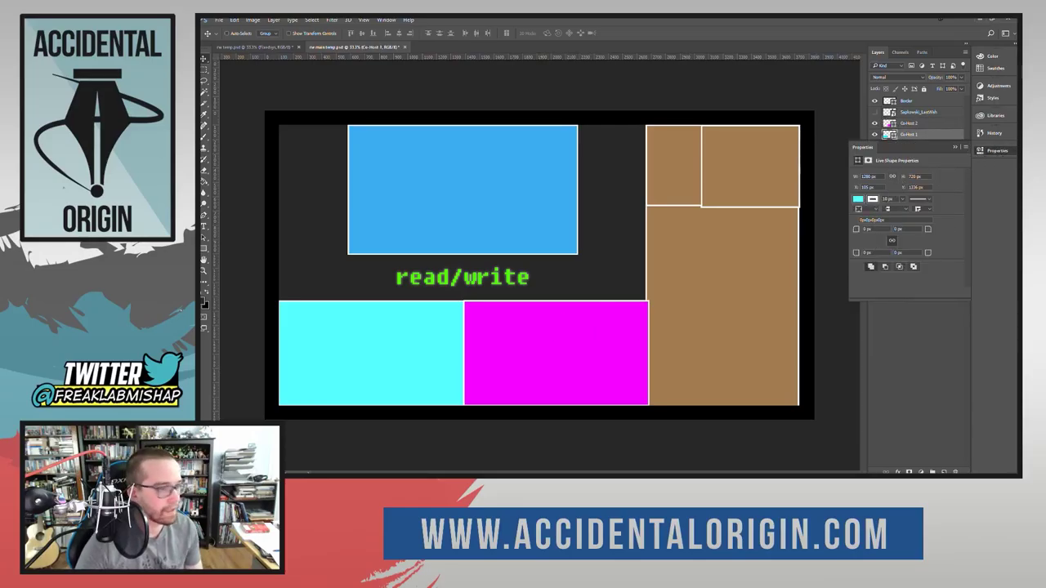
{"action": "left_click", "coordinate": [993, 153]}
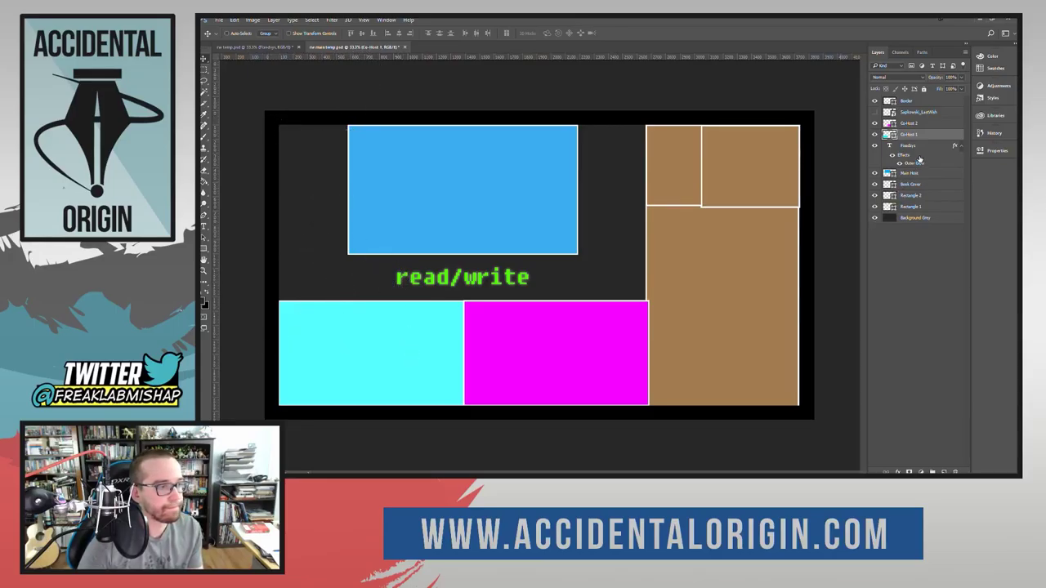
{"action": "key", "text": "ctrl+t"}
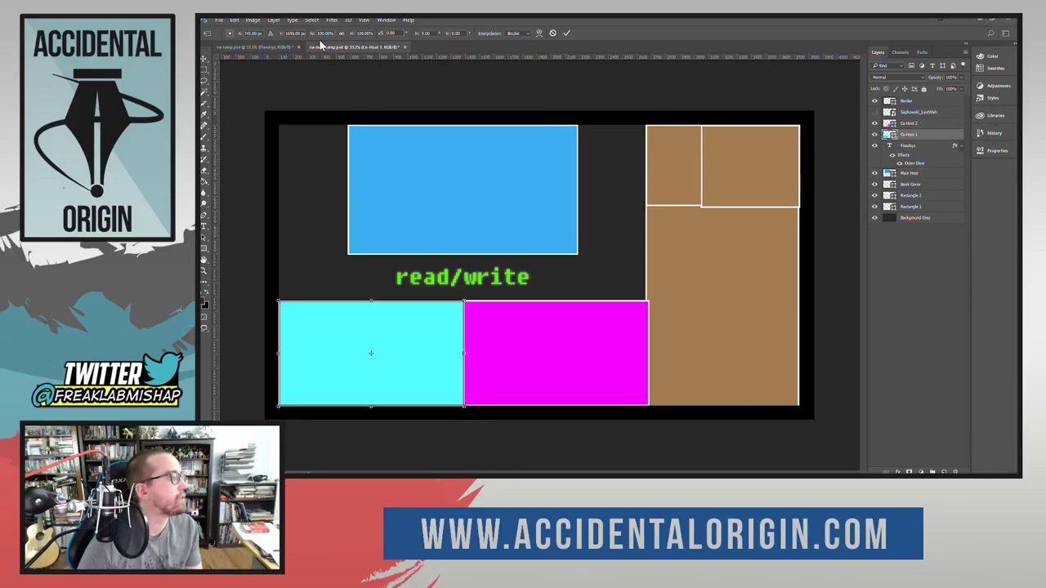
{"action": "left_click", "coordinate": [228, 35]}
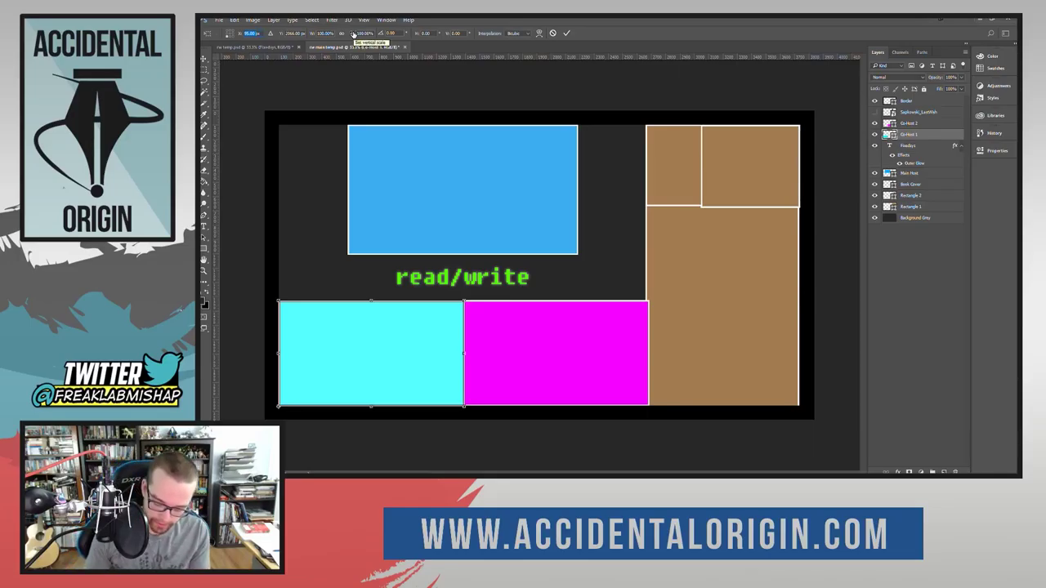
{"action": "type", "text": "110"}
{"action": "key", "text": "Return"}
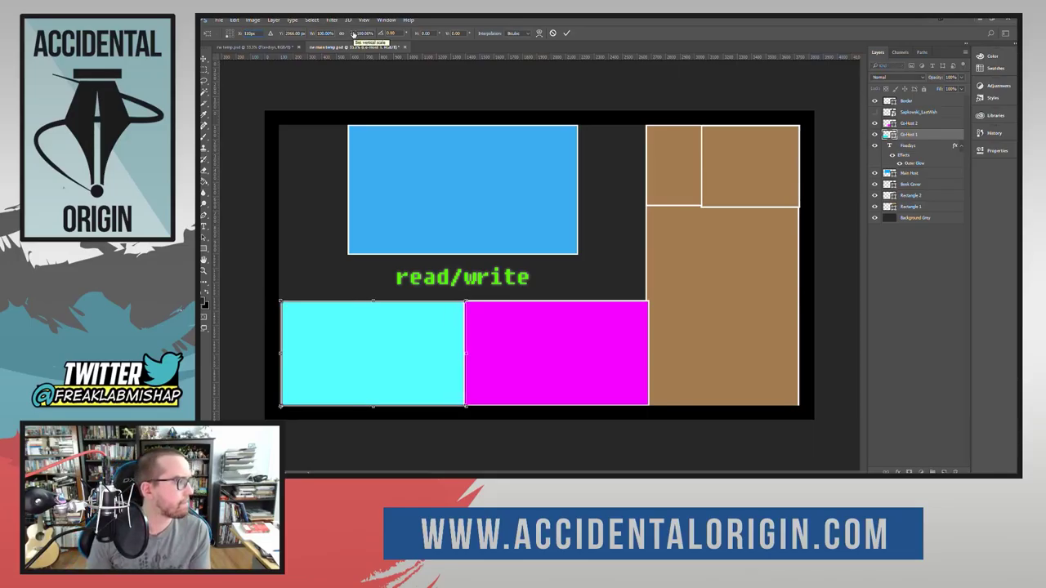
{"action": "left_click", "coordinate": [566, 32]}
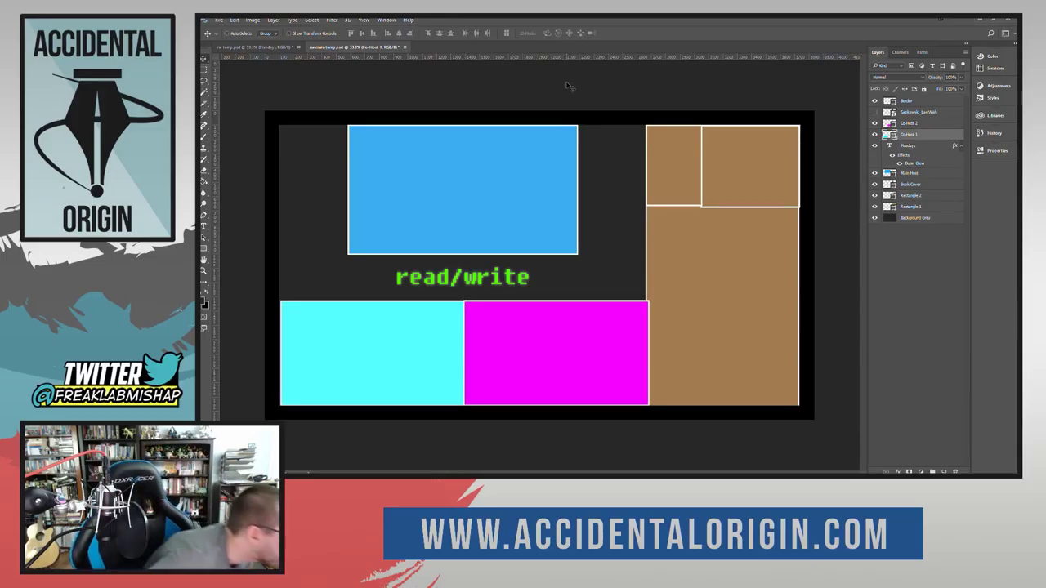
Step: Hide the Background Grey layer and check the cyan rectangle's stroke alignment setting
{"action": "left_click", "coordinate": [874, 218]}
{"action": "left_click", "coordinate": [874, 218]}
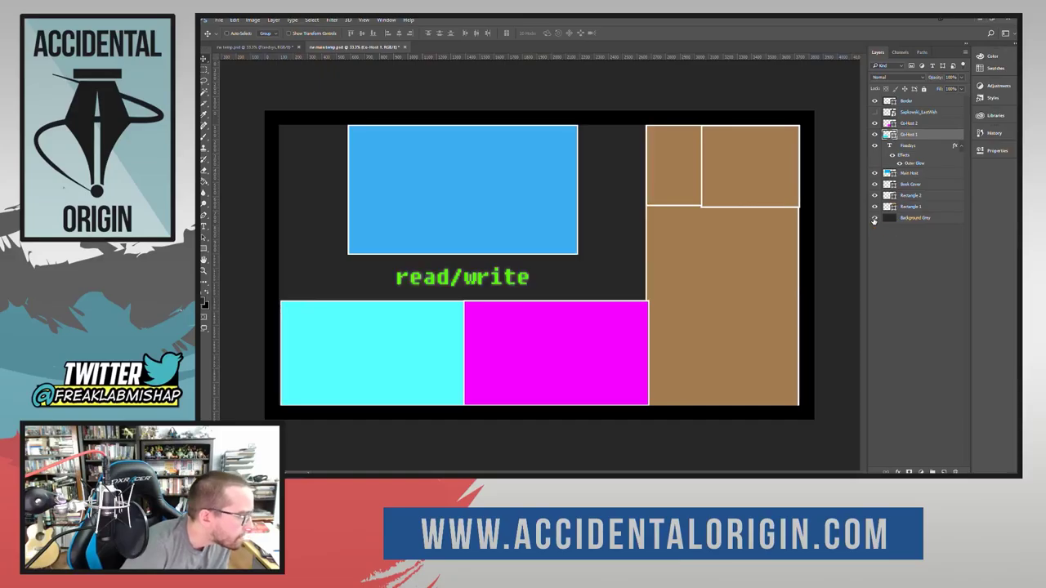
{"action": "left_click", "coordinate": [874, 218]}
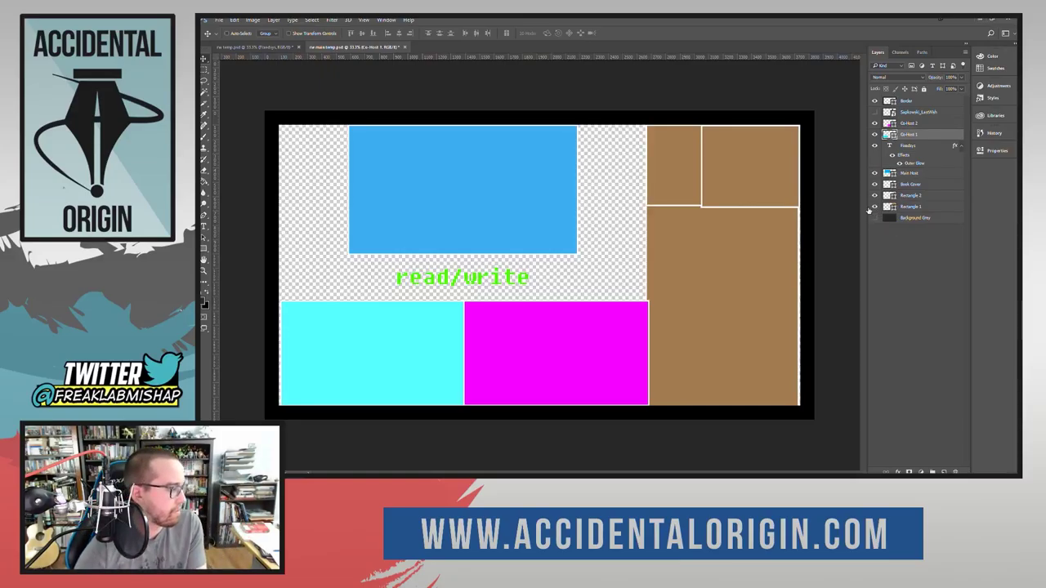
{"action": "left_click", "coordinate": [986, 150]}
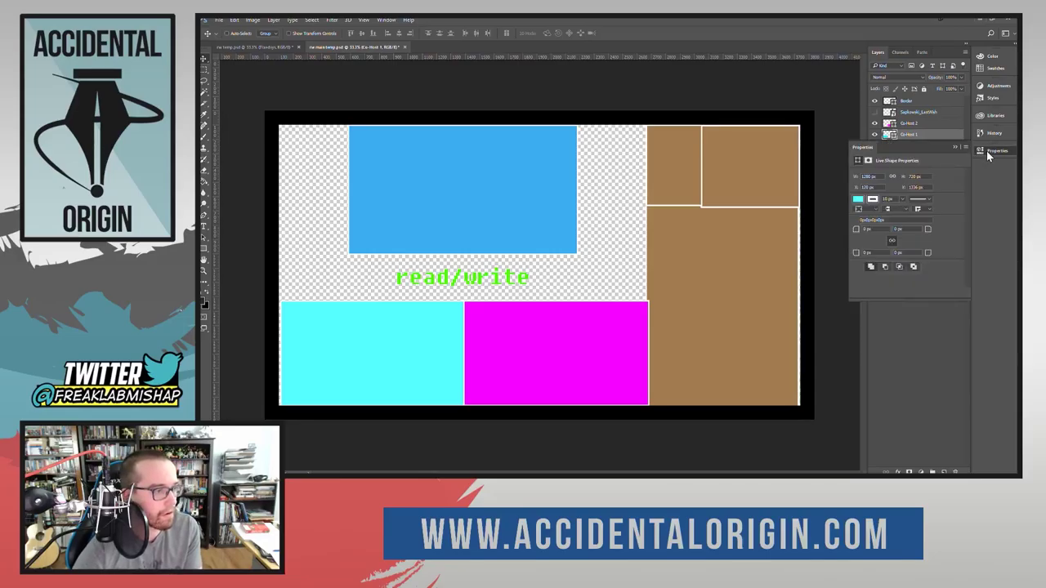
{"action": "left_click", "coordinate": [866, 210]}
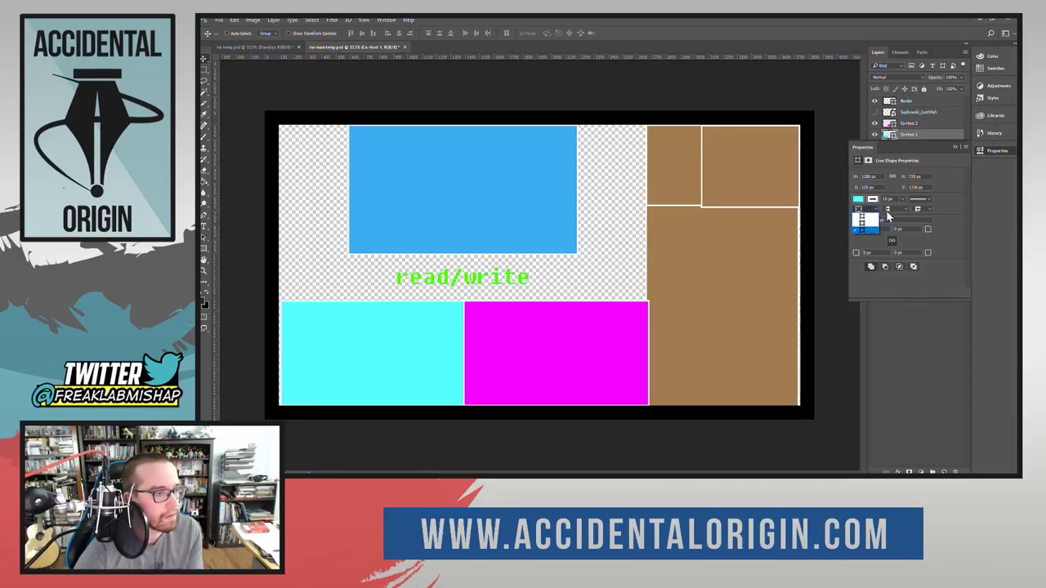
{"action": "left_click", "coordinate": [942, 207]}
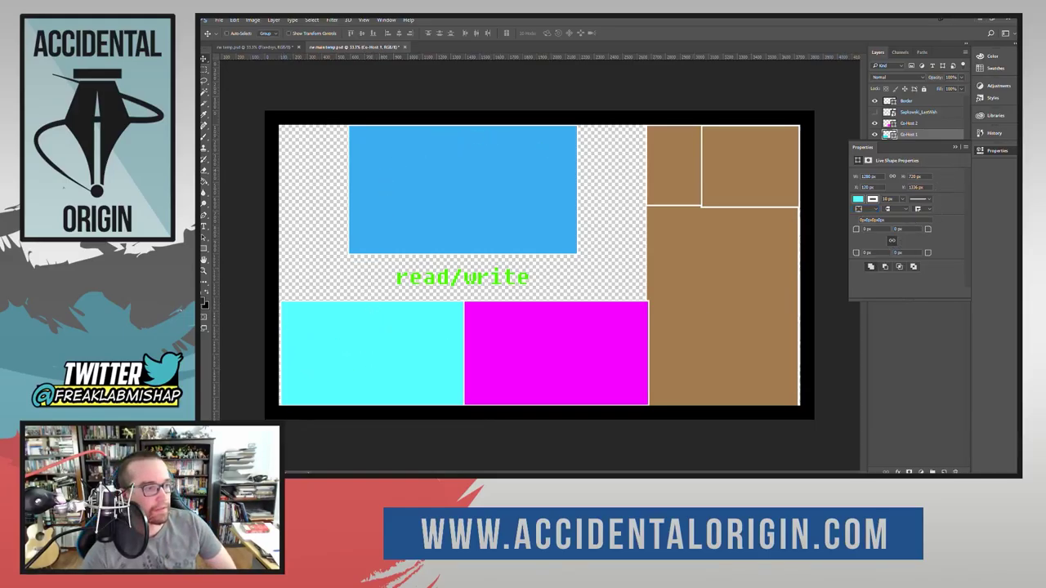
{"action": "left_click", "coordinate": [993, 150]}
Step: Set the cyan rectangle's transform X position to 100 px and show the Background Grey layer again
{"action": "key", "text": "ctrl+t"}
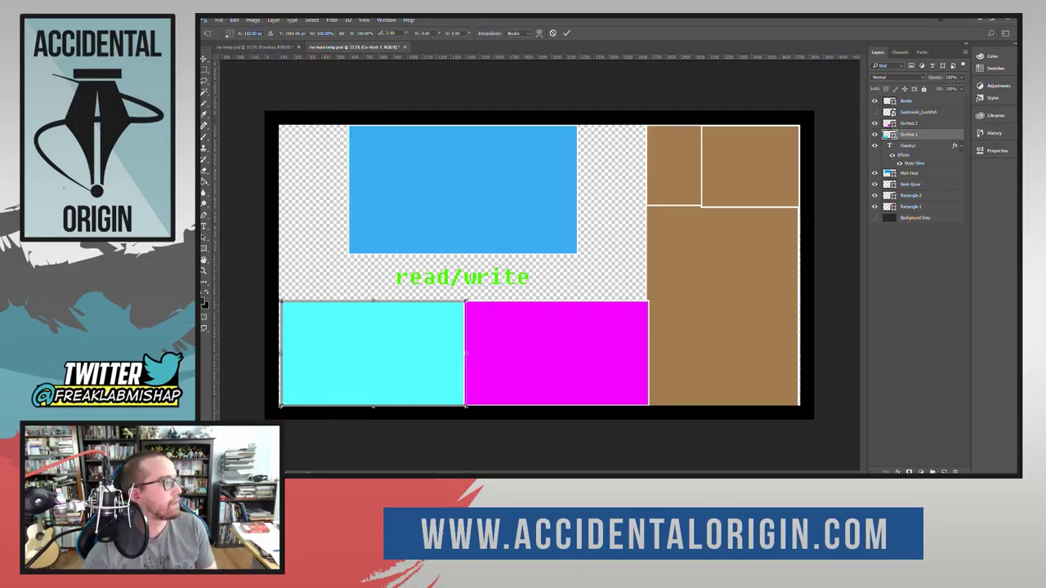
{"action": "type", "text": "10"}
{"action": "key", "text": "Tab"}
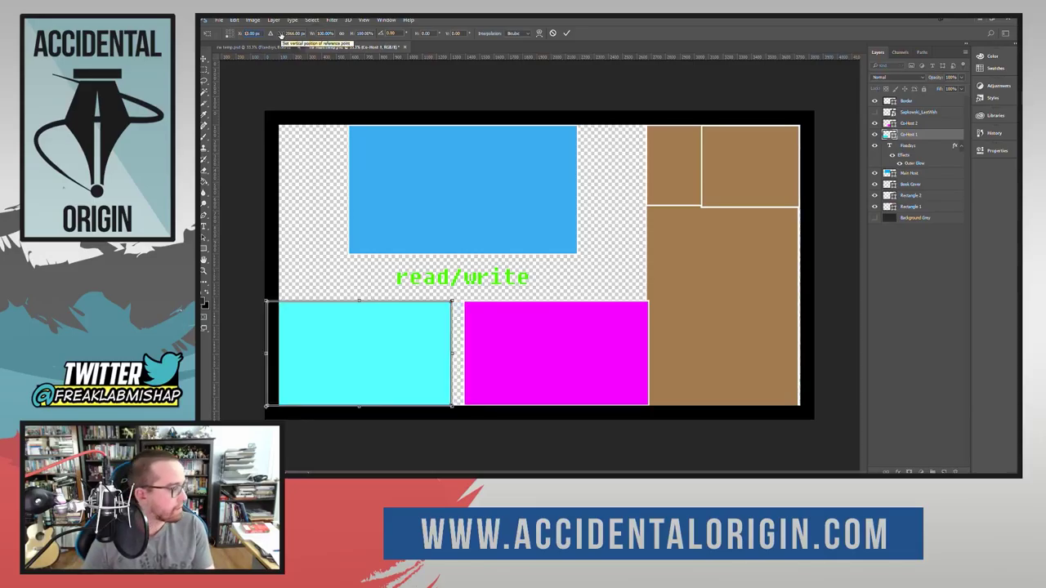
{"action": "key", "text": "Return"}
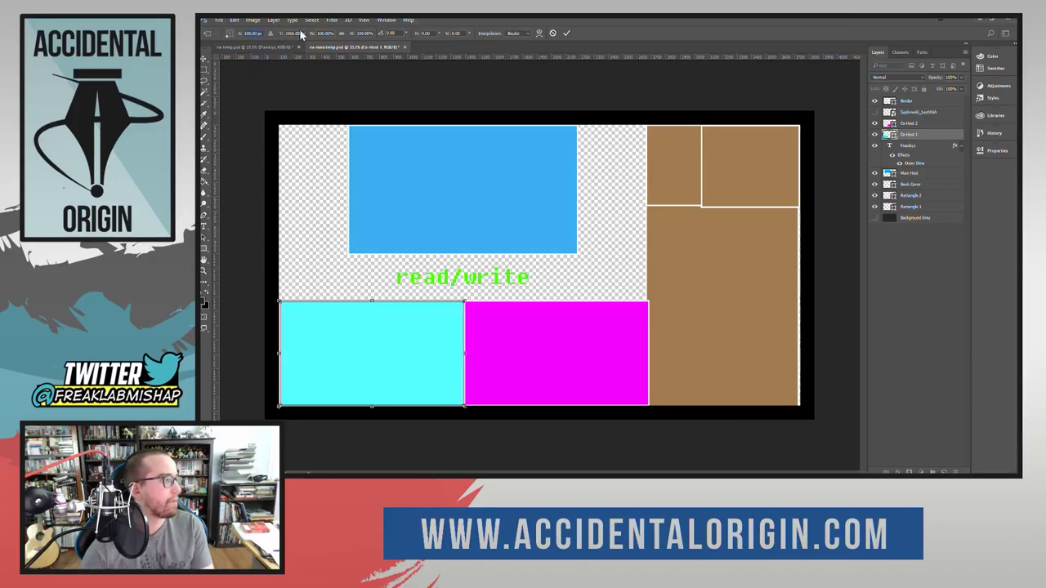
{"action": "left_click", "coordinate": [566, 33]}
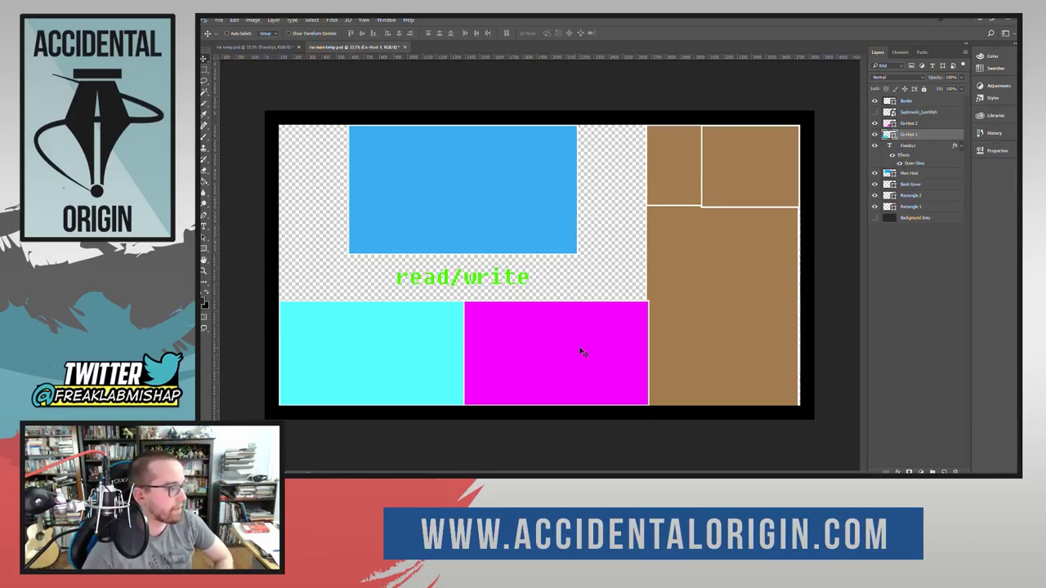
{"action": "left_click", "coordinate": [874, 219]}
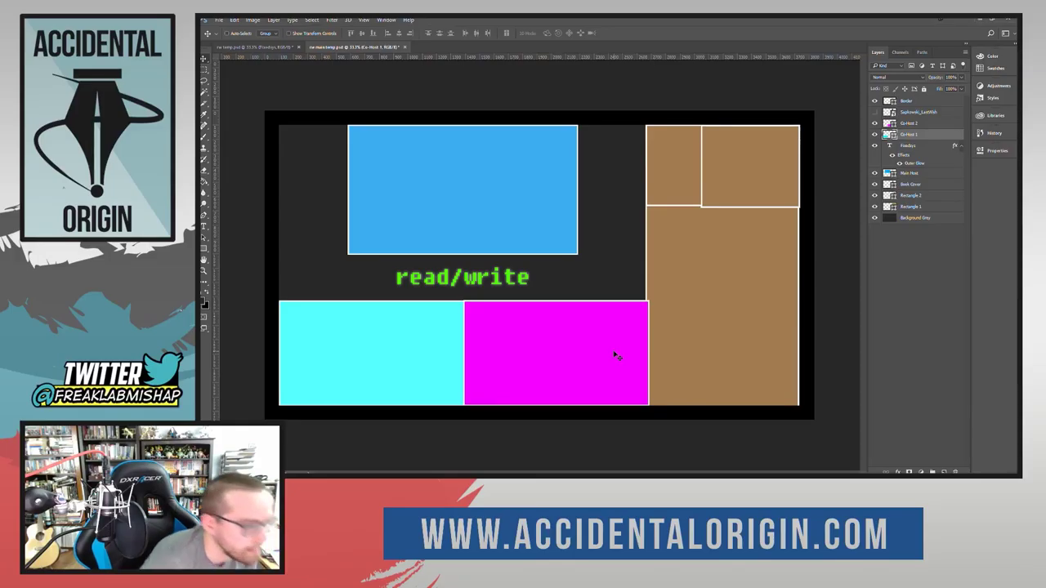
Step: Nudge the magenta Co-Host 2 rectangle slightly upward to adjust its bottom border against the black frame
{"action": "left_click", "coordinate": [925, 124]}
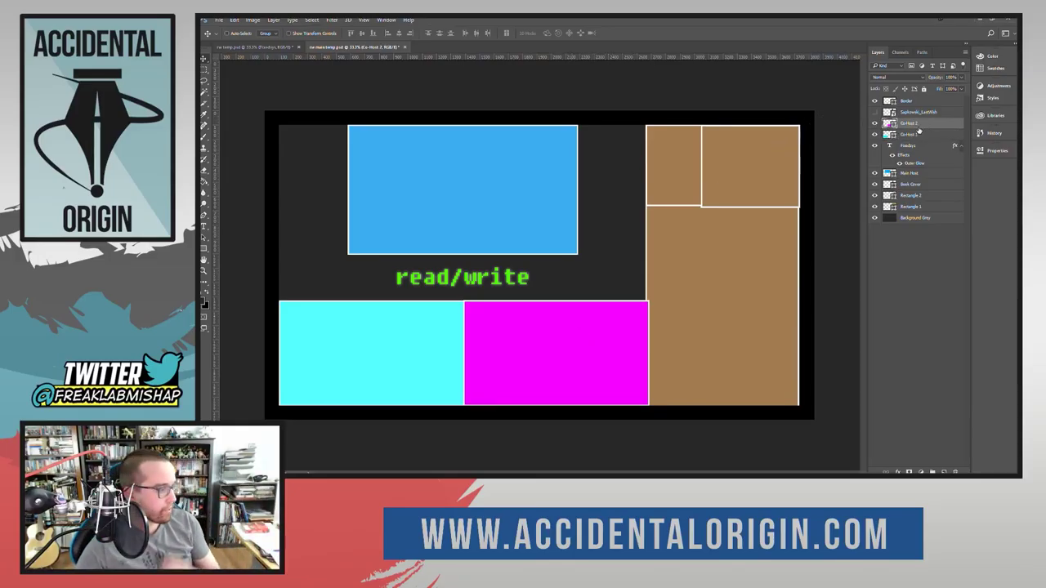
{"action": "key", "text": "shift+Down"}
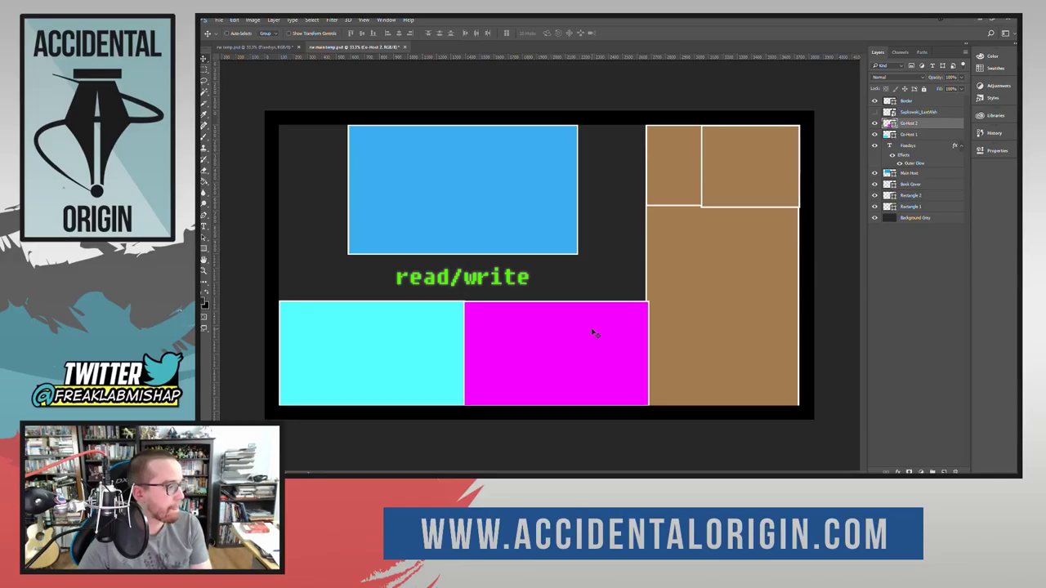
{"action": "key", "text": "Up"}
{"action": "key", "text": "Up"}
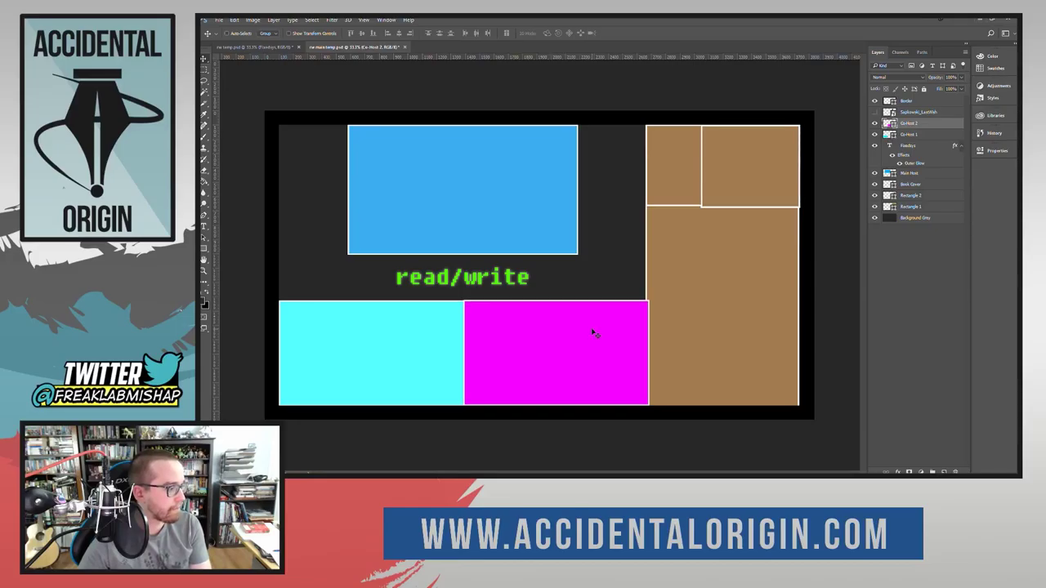
Step: Nudge the cyan Co-Host 1 rectangle upward until its top and bottom borders line up with the magenta one
{"action": "left_click", "coordinate": [915, 137]}
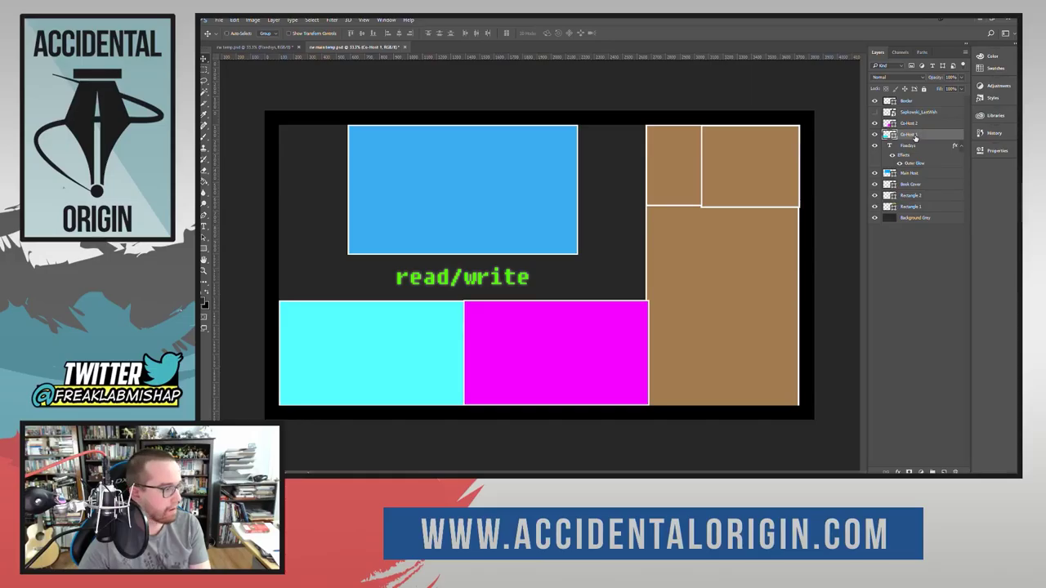
{"action": "key", "text": "Up"}
{"action": "key", "text": "Up"}
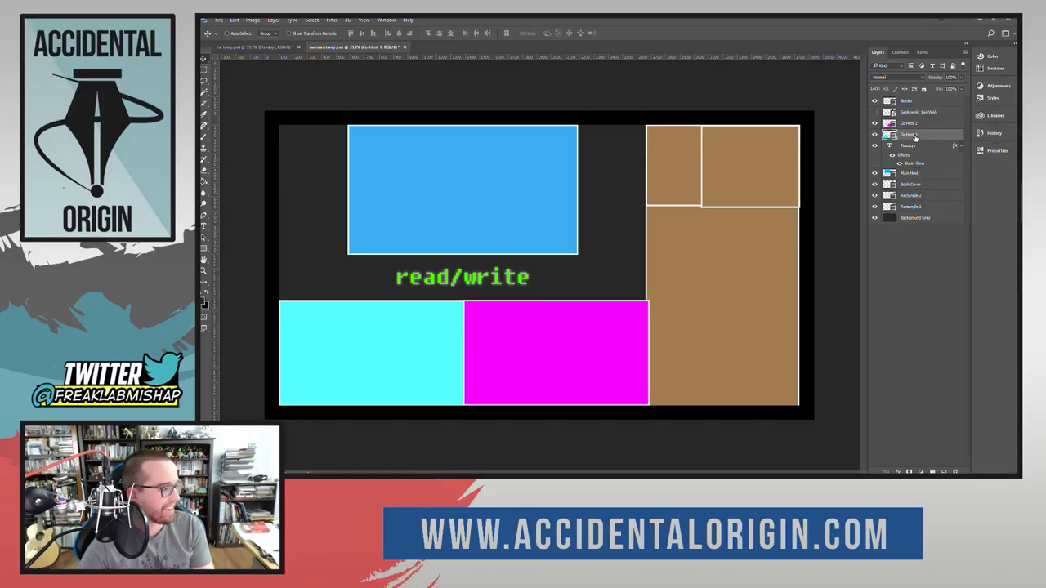
{"action": "key", "text": "Up"}
{"action": "key", "text": "Up"}
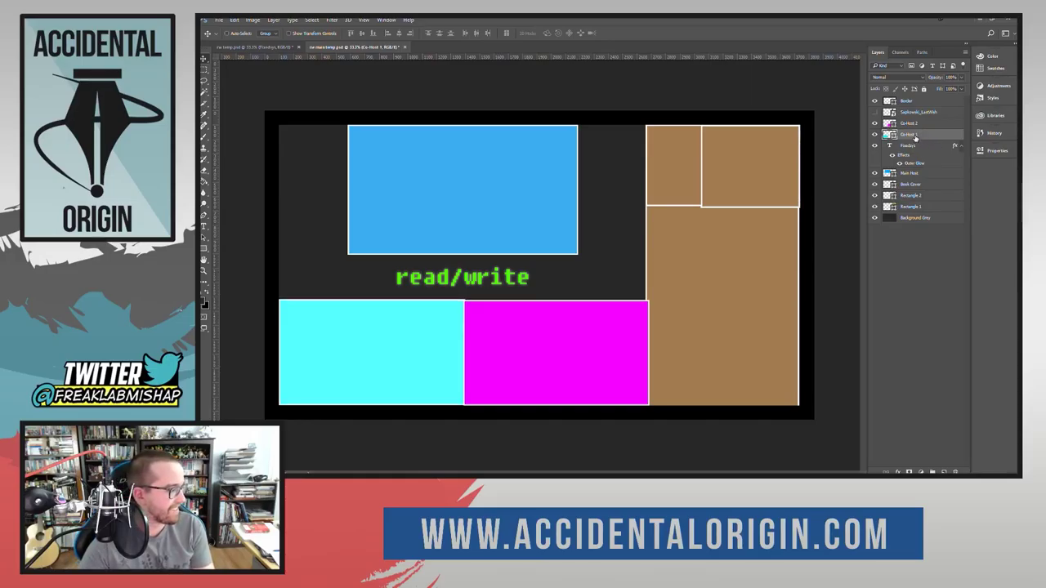
{"action": "key", "text": "Down"}
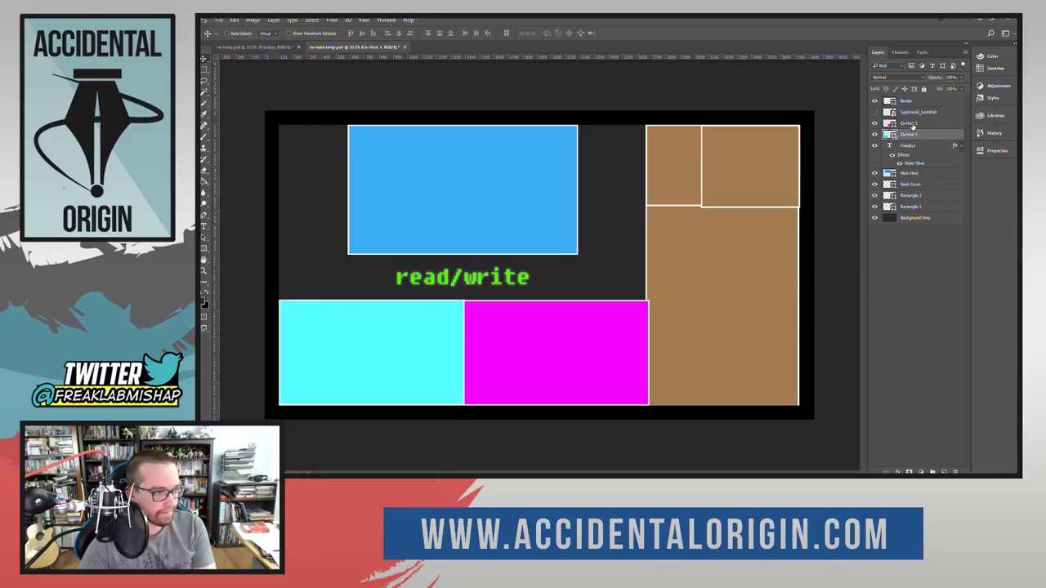
Step: Nudge the magenta Co-Host 2 rectangle up and down to fine-tune how its bottom border meets the black frame
{"action": "left_click", "coordinate": [912, 126]}
{"action": "key", "text": "Up"}
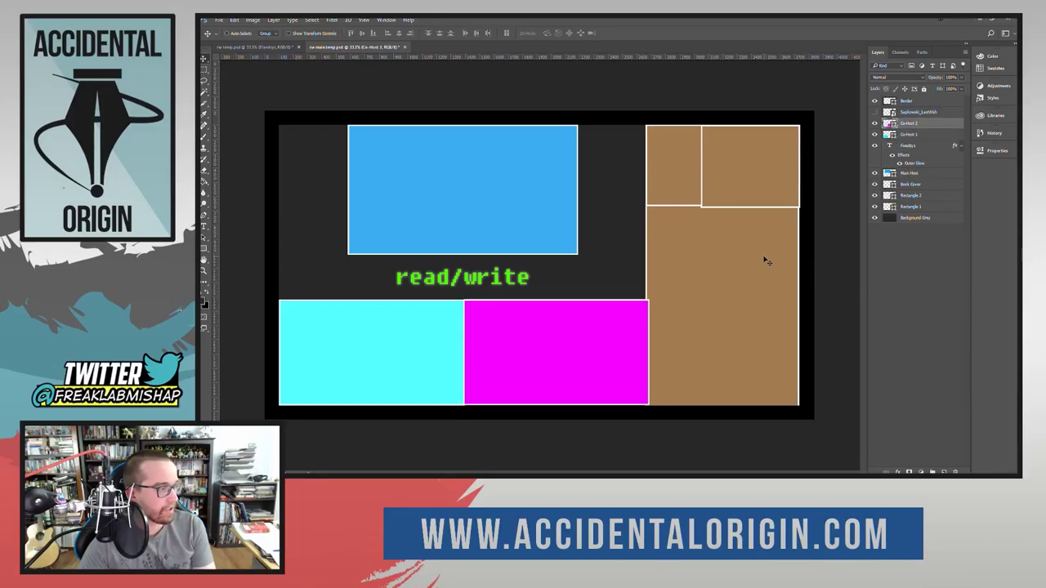
{"action": "key", "text": "Down"}
{"action": "key", "text": "Up"}
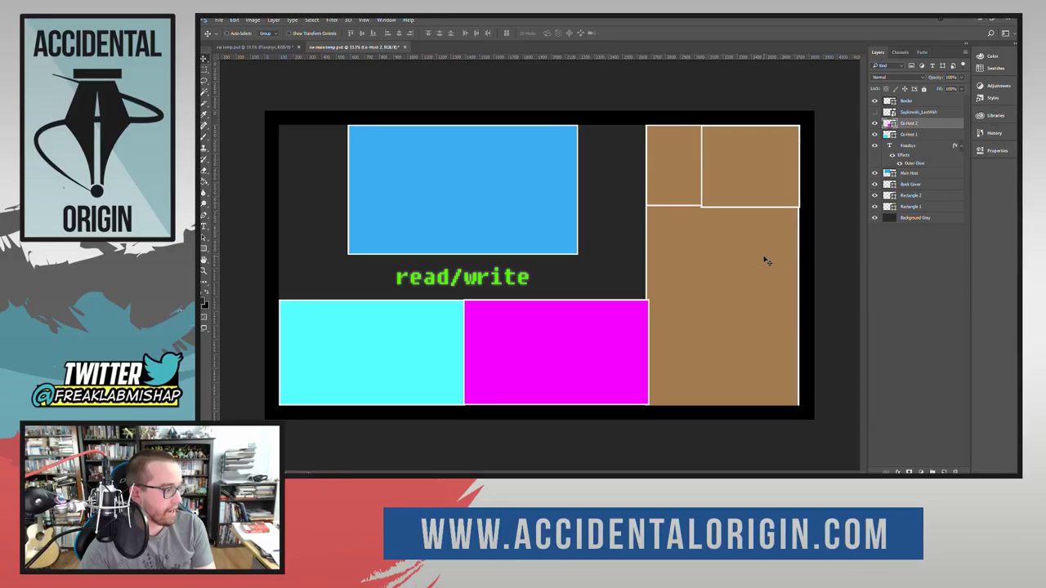
{"action": "key", "text": "Down"}
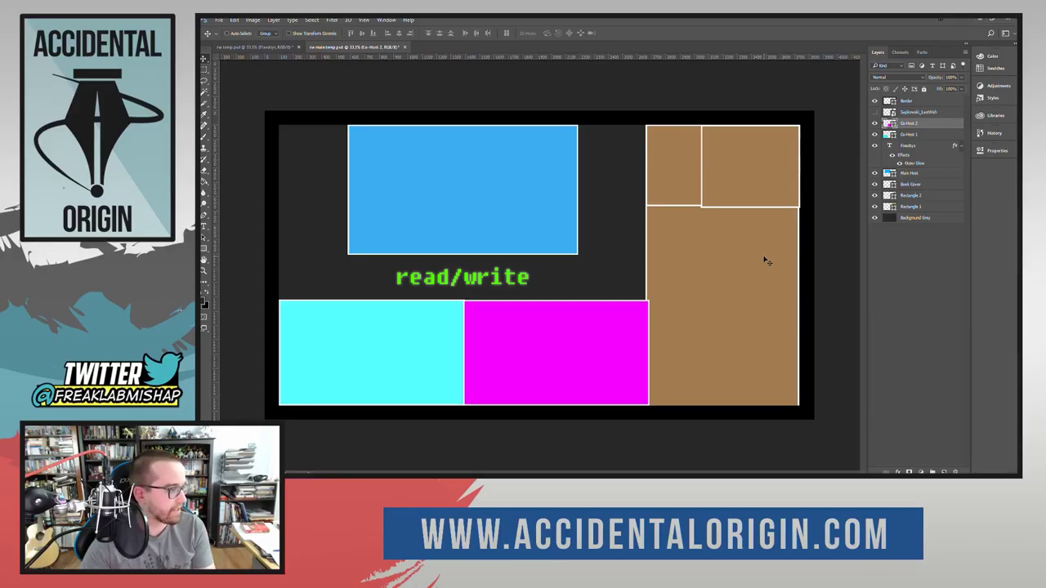
{"action": "key", "text": "Up"}
Step: Check the stroke alignment setting of the magenta Co-Host 2 rectangle, leaving no layer selected
{"action": "left_click", "coordinate": [983, 152]}
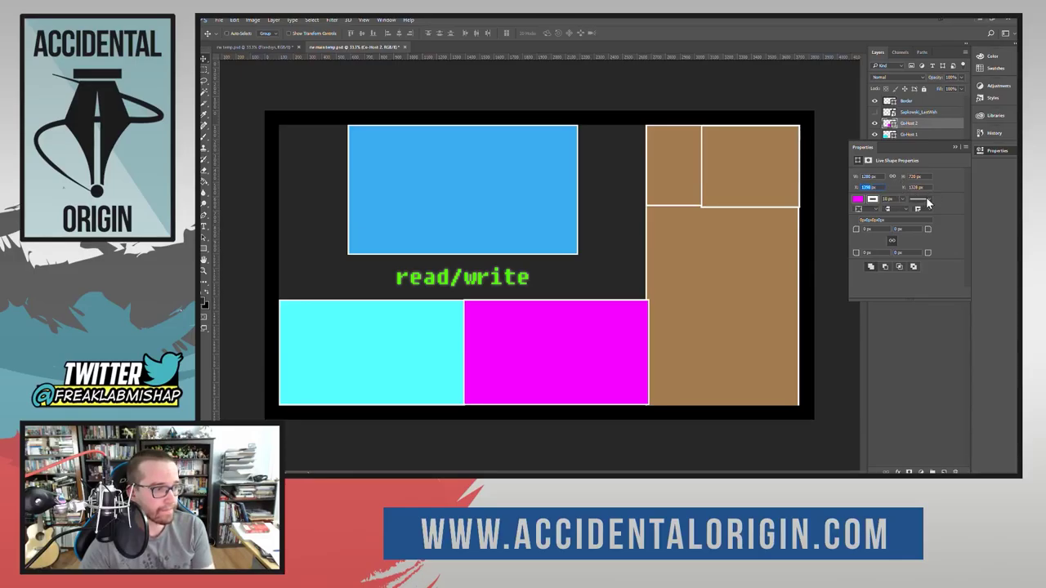
{"action": "left_click", "coordinate": [860, 209]}
{"action": "left_click", "coordinate": [869, 217]}
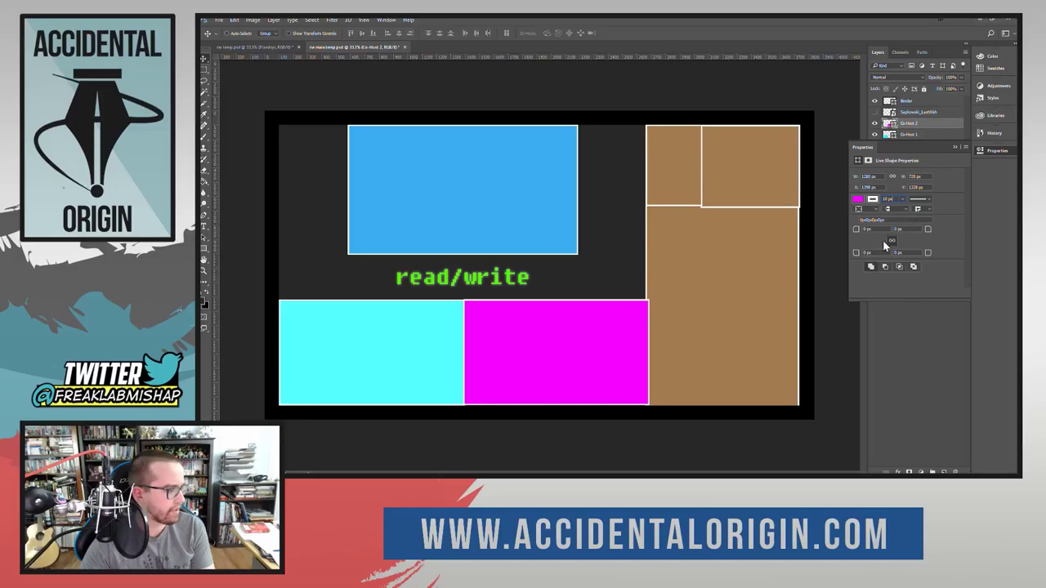
{"action": "left_click", "coordinate": [936, 313]}
{"action": "left_click", "coordinate": [996, 152]}
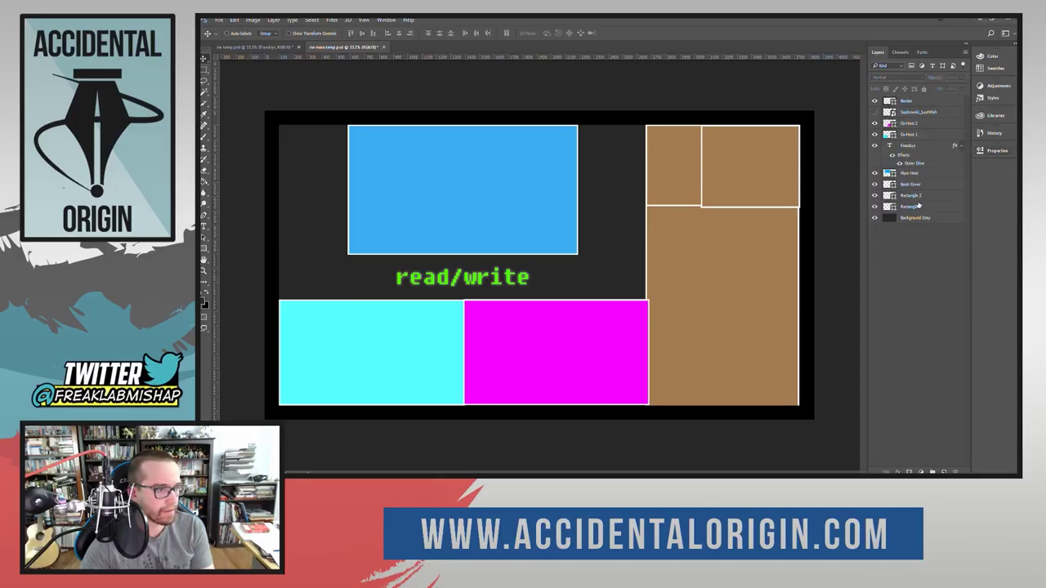
Step: Toggle the Background Grey layer's visibility repeatedly to examine the rectangles' white borders against the transparent canvas
{"action": "left_click", "coordinate": [874, 218]}
{"action": "left_click", "coordinate": [874, 218]}
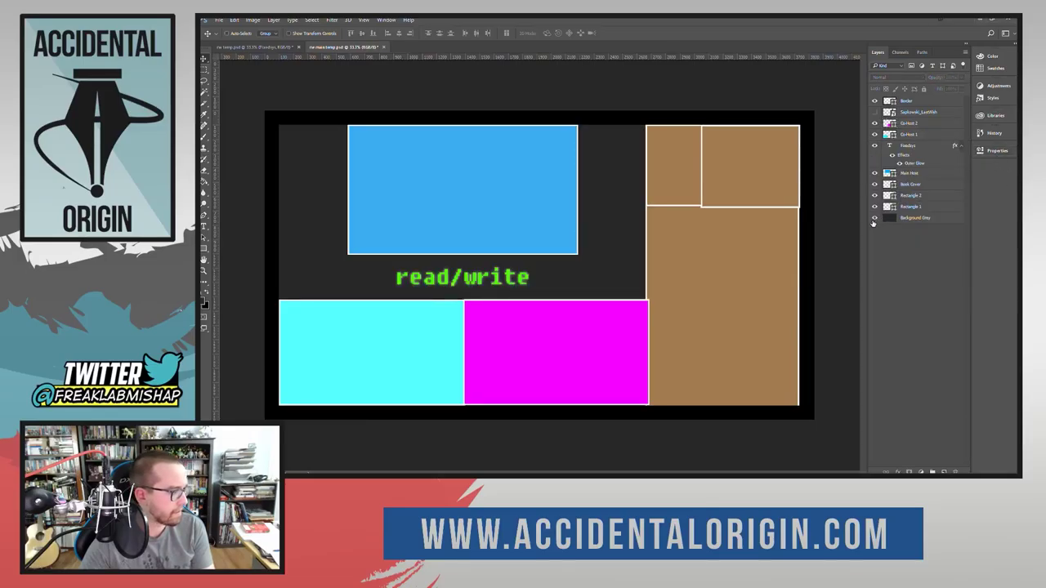
{"action": "left_click", "coordinate": [875, 218]}
{"action": "left_click", "coordinate": [874, 218]}
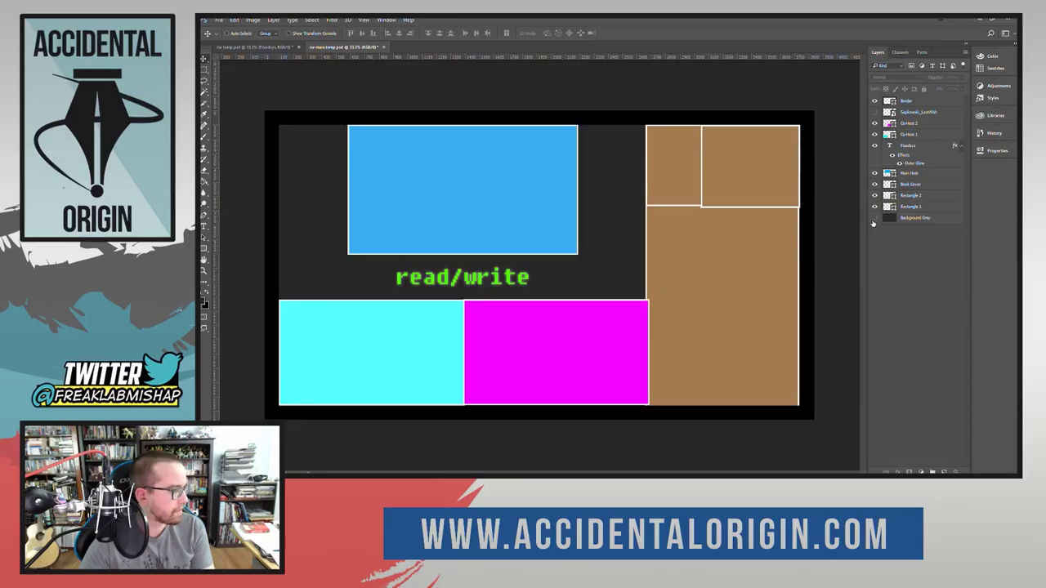
{"action": "left_click", "coordinate": [874, 218]}
{"action": "left_click", "coordinate": [874, 218]}
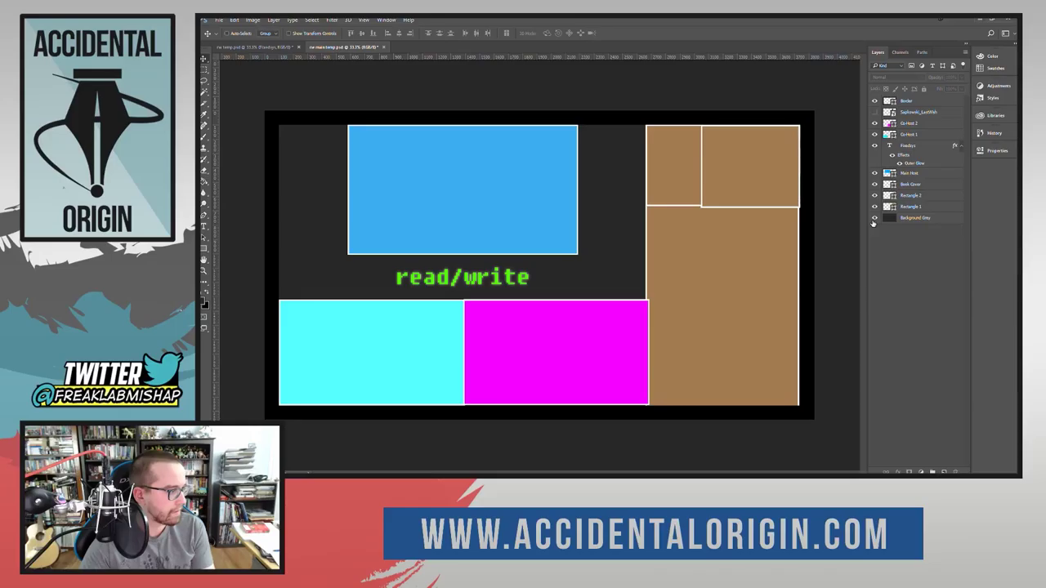
{"action": "left_click", "coordinate": [917, 124]}
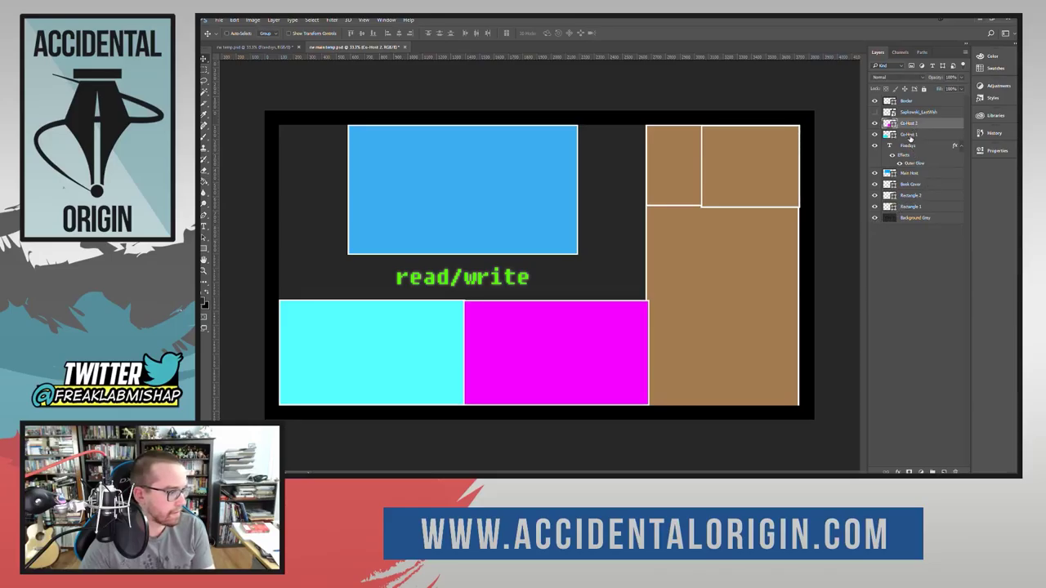
{"action": "left_click", "coordinate": [874, 219]}
{"action": "left_click", "coordinate": [874, 219]}
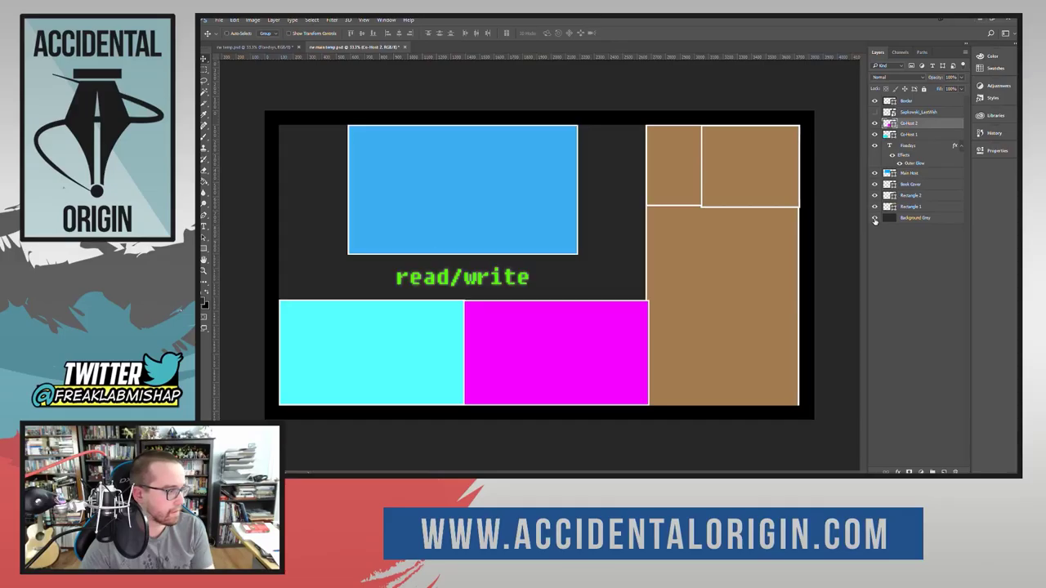
{"action": "left_click", "coordinate": [874, 218]}
{"action": "left_click", "coordinate": [874, 218]}
{"action": "left_click", "coordinate": [874, 218]}
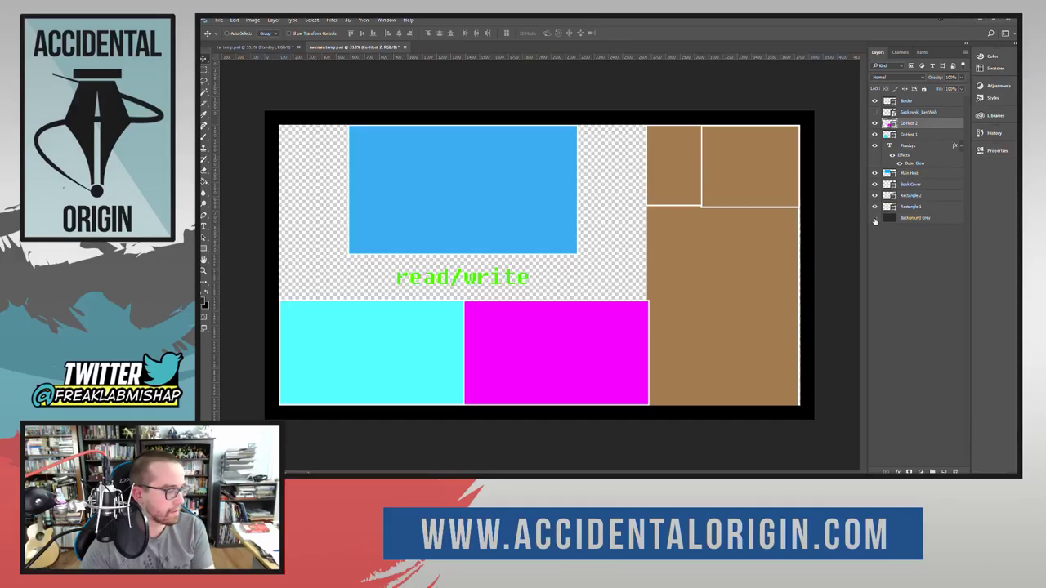
{"action": "left_click", "coordinate": [874, 218]}
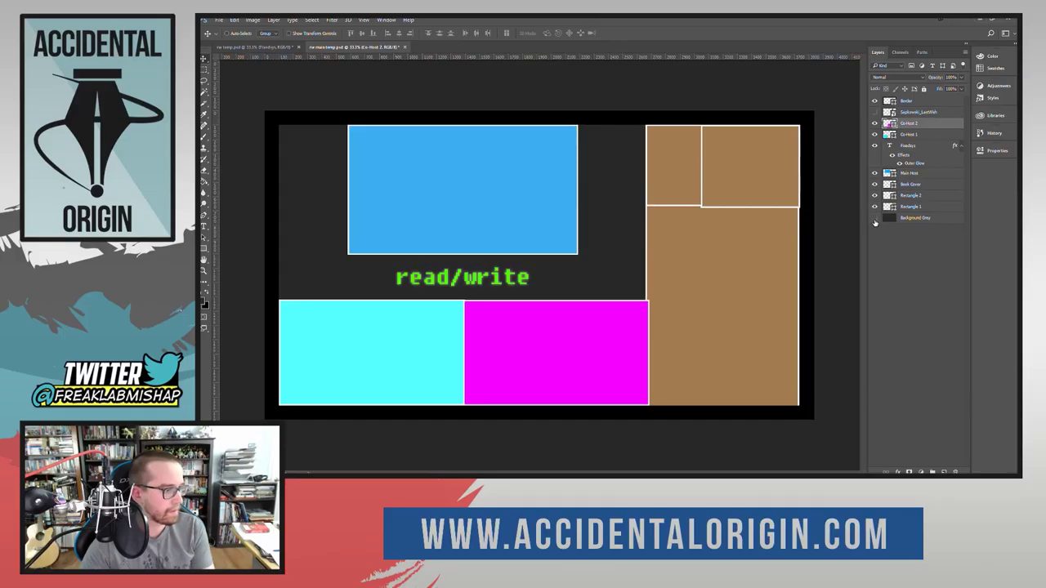
{"action": "left_click", "coordinate": [874, 218]}
{"action": "left_click", "coordinate": [875, 218]}
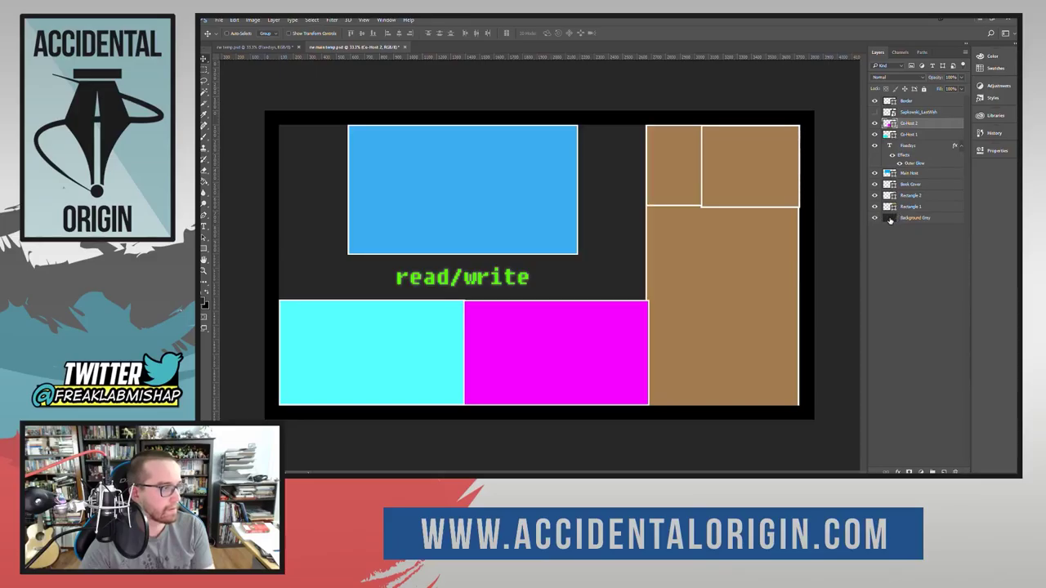
Step: Add a Color Overlay effect in bright orange (hue 32) to the Background Grey layer
{"action": "left_click", "coordinate": [890, 219]}
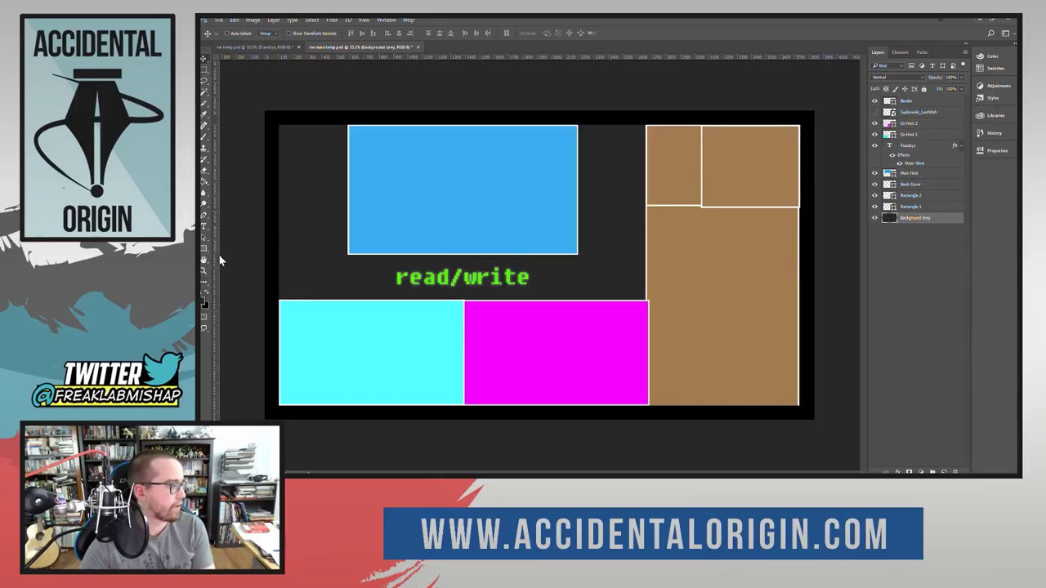
{"action": "right_click", "coordinate": [910, 221]}
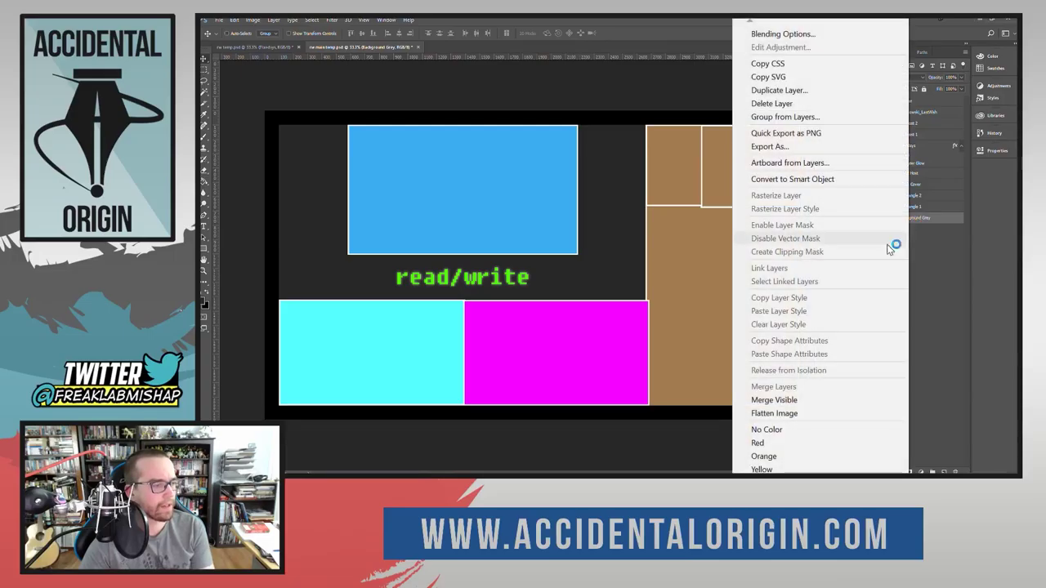
{"action": "left_click", "coordinate": [966, 377]}
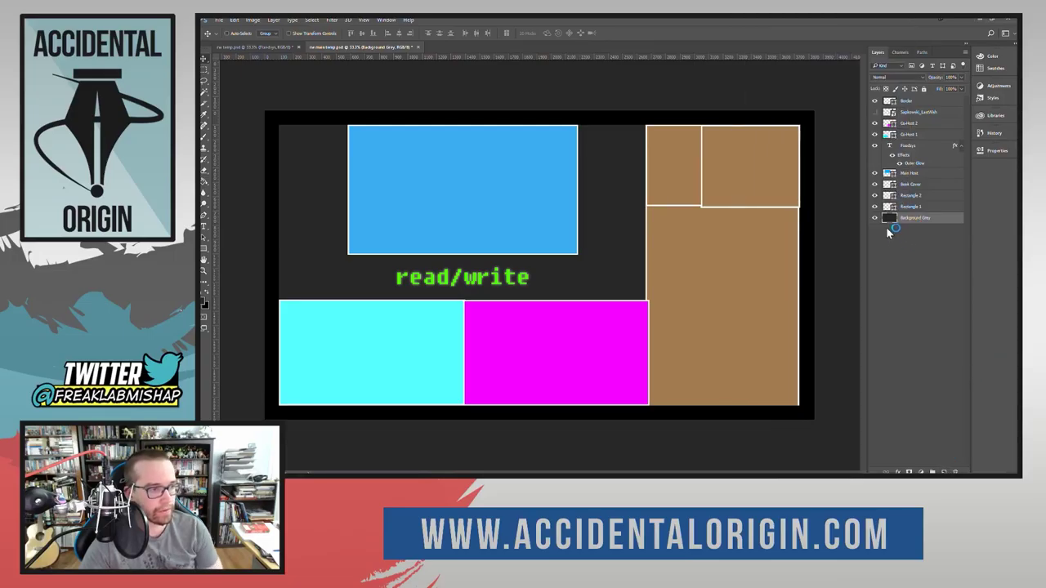
{"action": "left_click", "coordinate": [897, 472]}
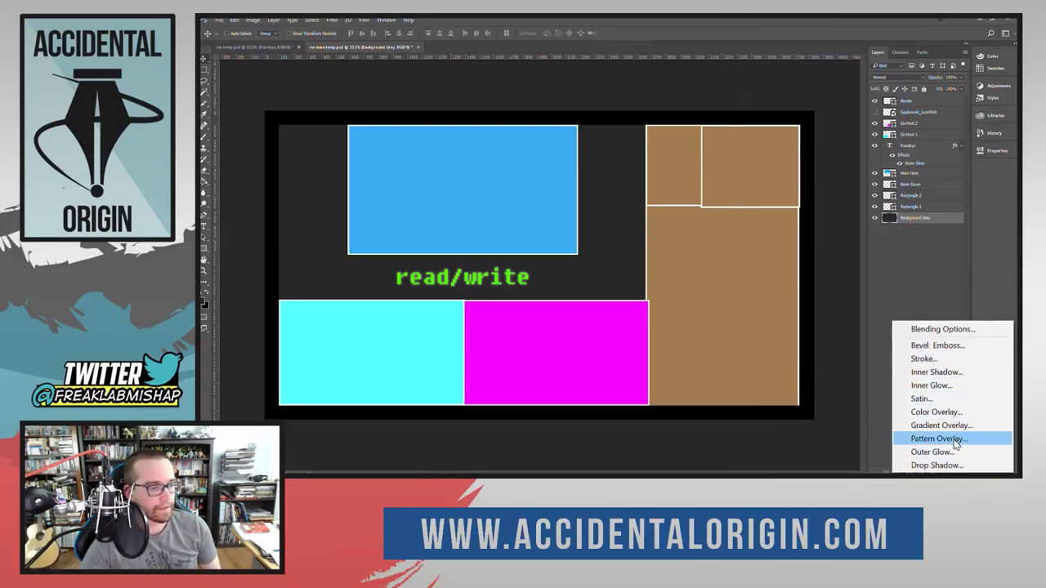
{"action": "left_click", "coordinate": [953, 413]}
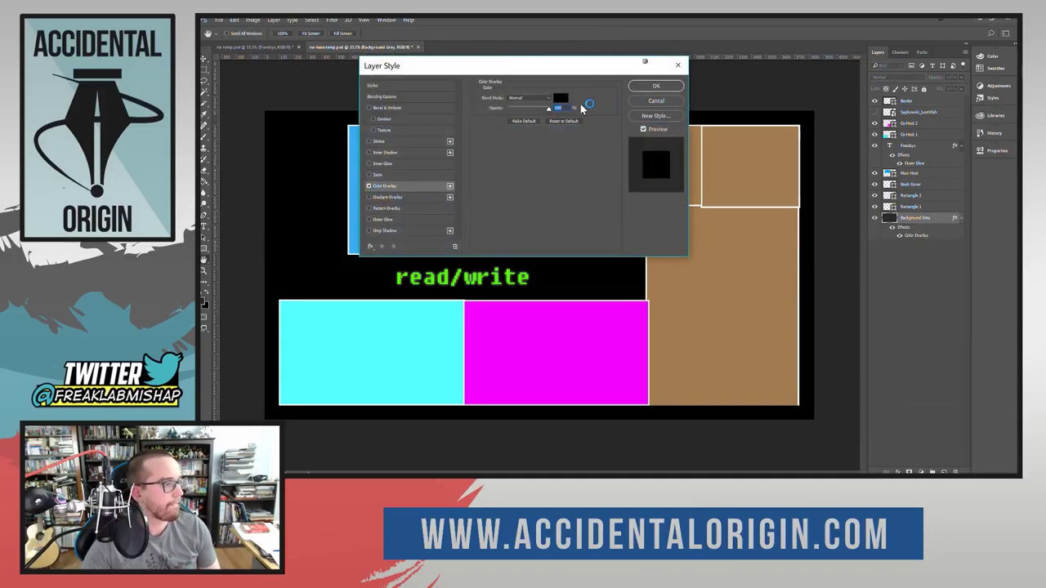
{"action": "left_click", "coordinate": [560, 99]}
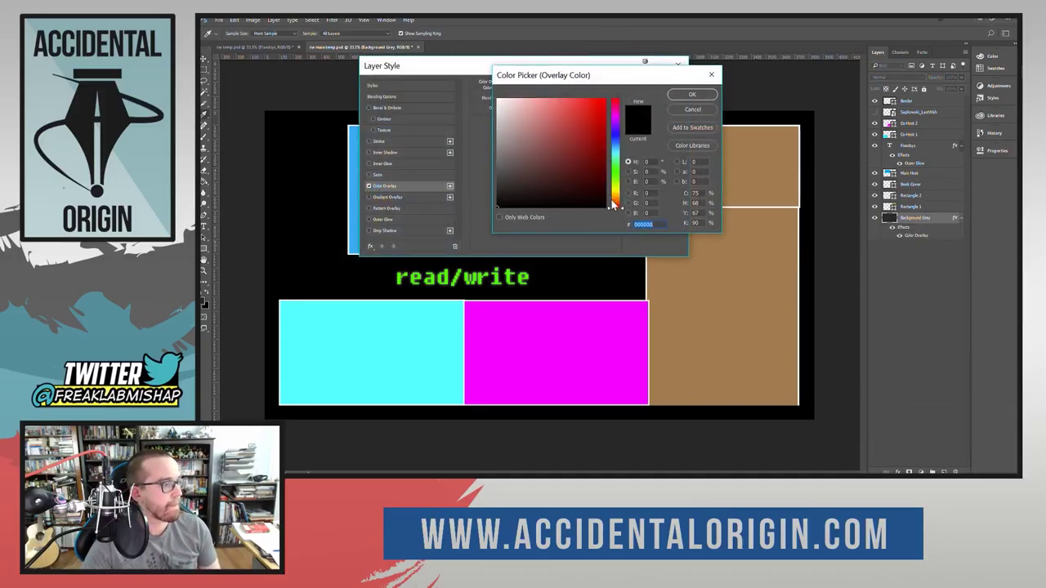
{"action": "mouse_move", "coordinate": [622, 208]}
{"action": "left_mouse_down"}
{"action": "mouse_move", "coordinate": [617, 130]}
{"action": "mouse_move", "coordinate": [623, 201]}
{"action": "left_mouse_up"}
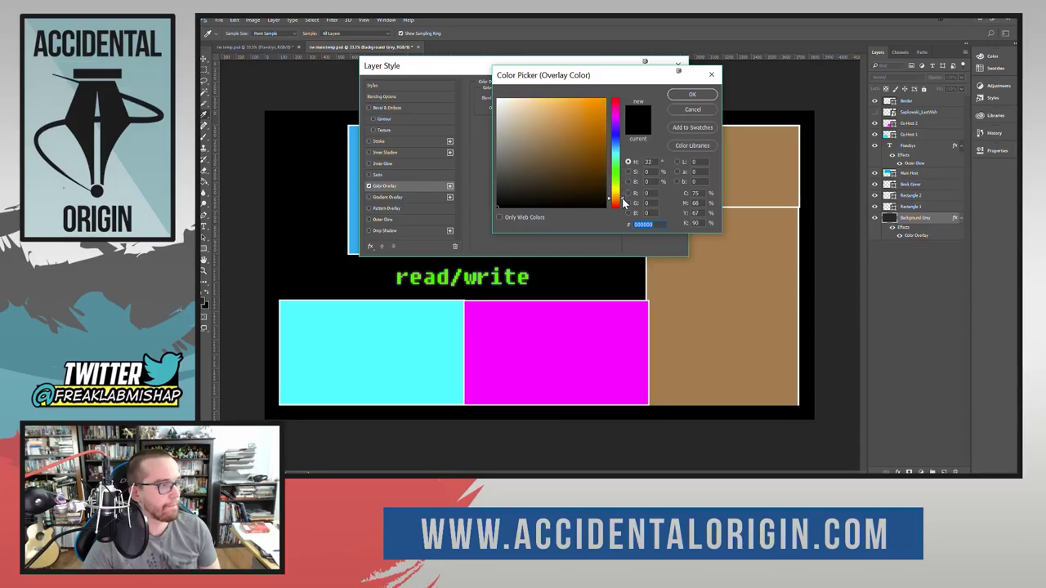
{"action": "key", "text": "Return"}
{"action": "key", "text": "Return"}
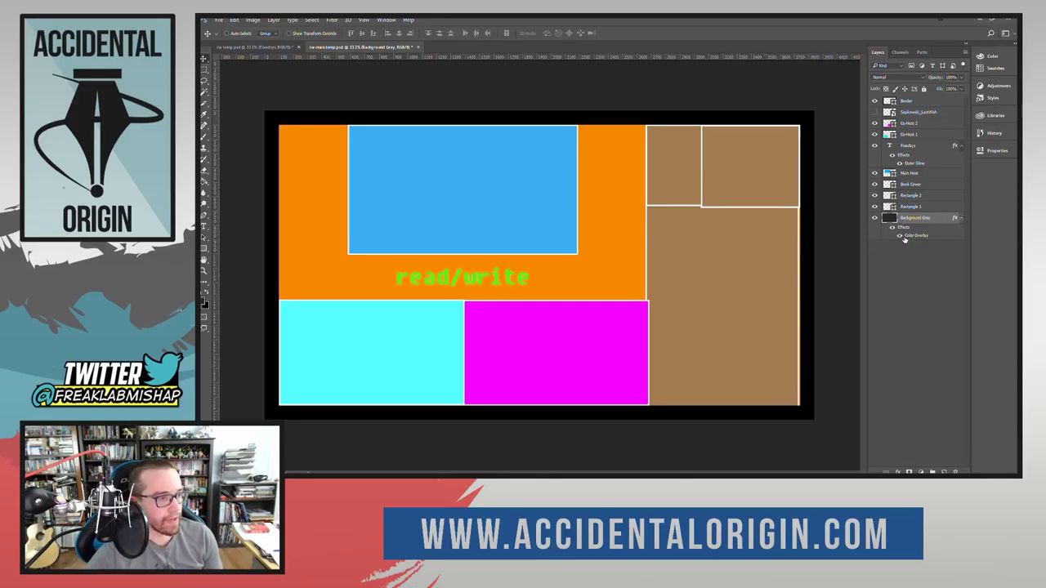
Step: Change the Background Grey layer's overlay color to a light mint green
{"action": "double_click", "coordinate": [953, 219]}
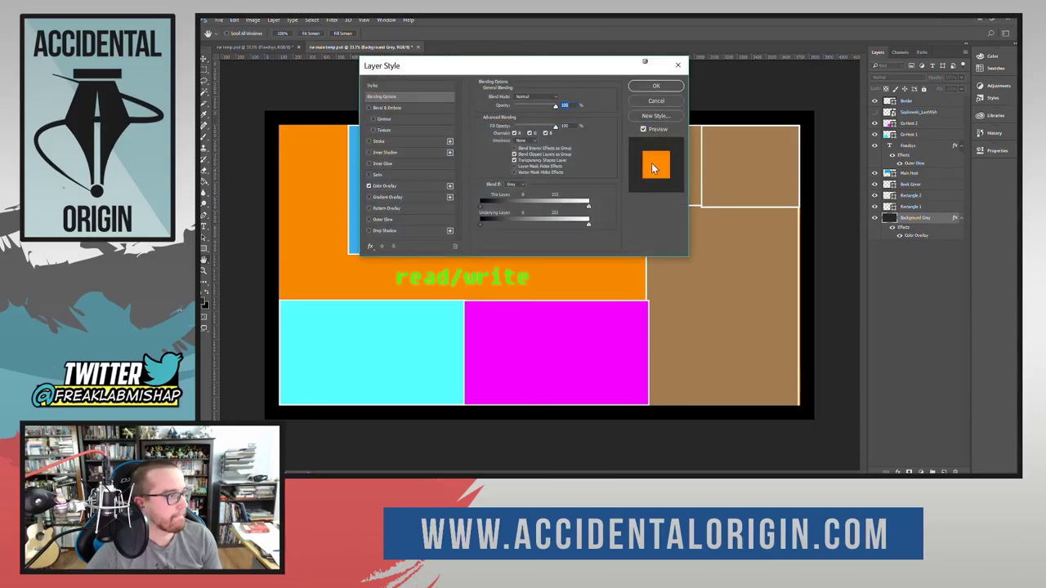
{"action": "left_click", "coordinate": [408, 183]}
{"action": "left_click", "coordinate": [561, 98]}
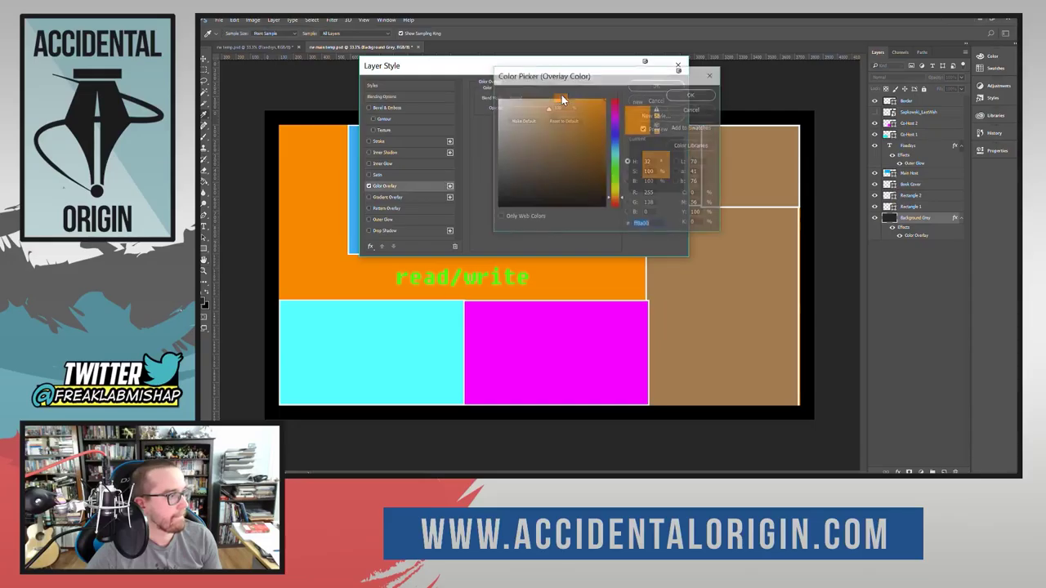
{"action": "left_click_drag", "start_coordinate": [621, 199], "coordinate": [628, 166]}
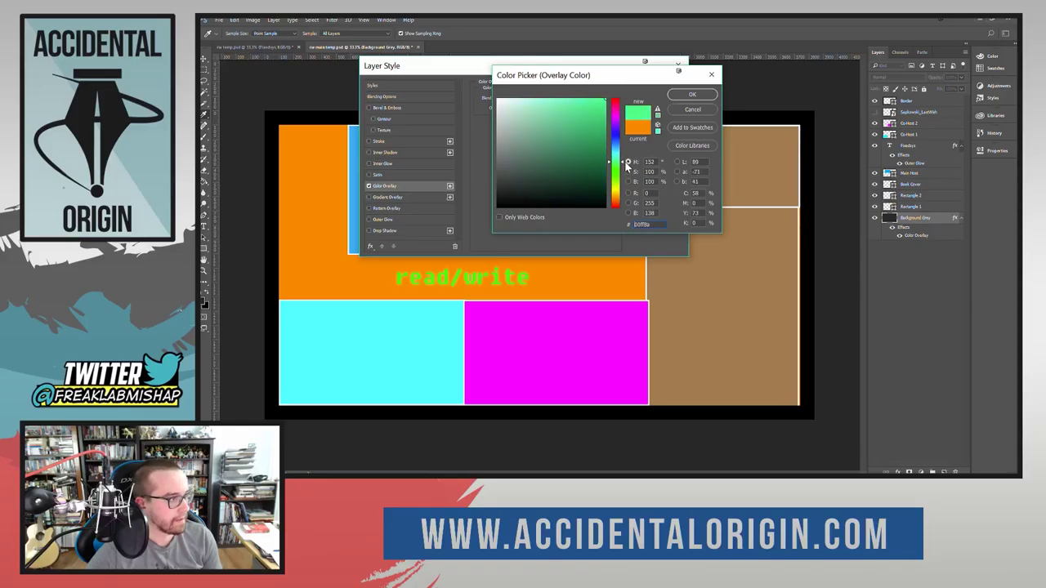
{"action": "left_click_drag", "start_coordinate": [573, 107], "coordinate": [572, 98]}
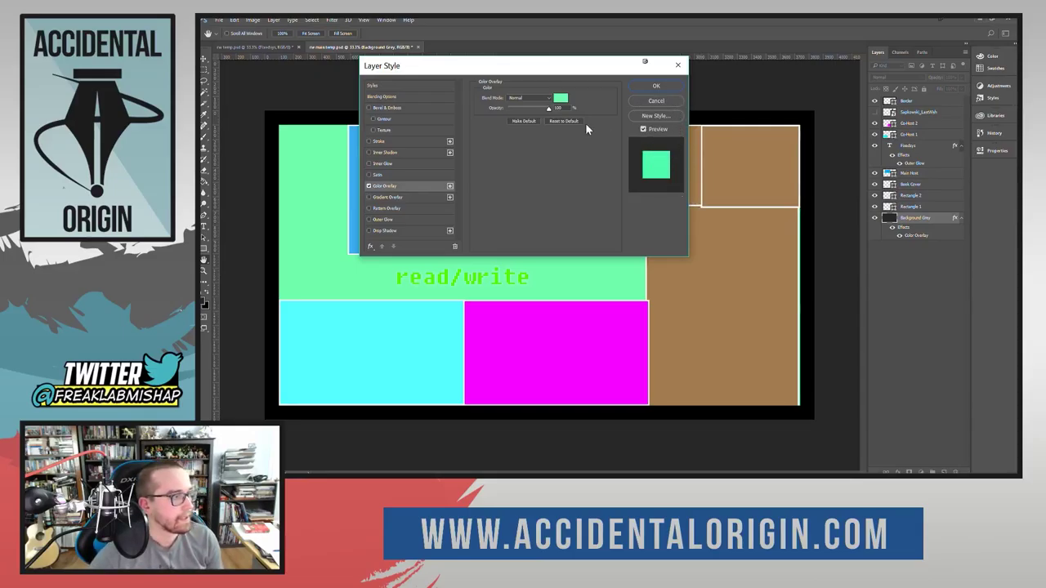
{"action": "left_click", "coordinate": [656, 86]}
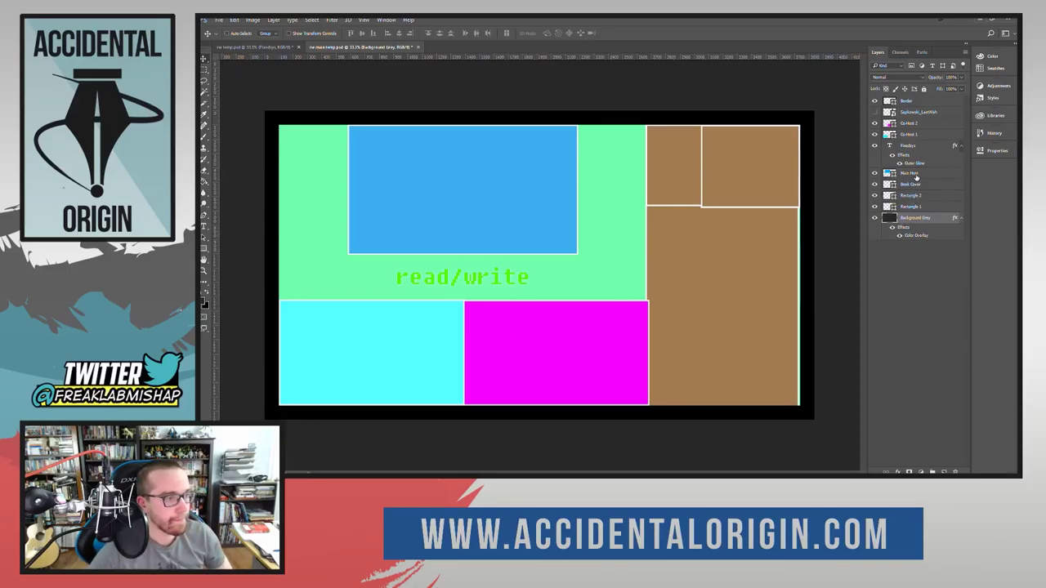
Step: Set the magenta Co-Host 2 rectangle's X position to 1400 px
{"action": "left_click", "coordinate": [910, 135]}
{"action": "left_click", "coordinate": [910, 124]}
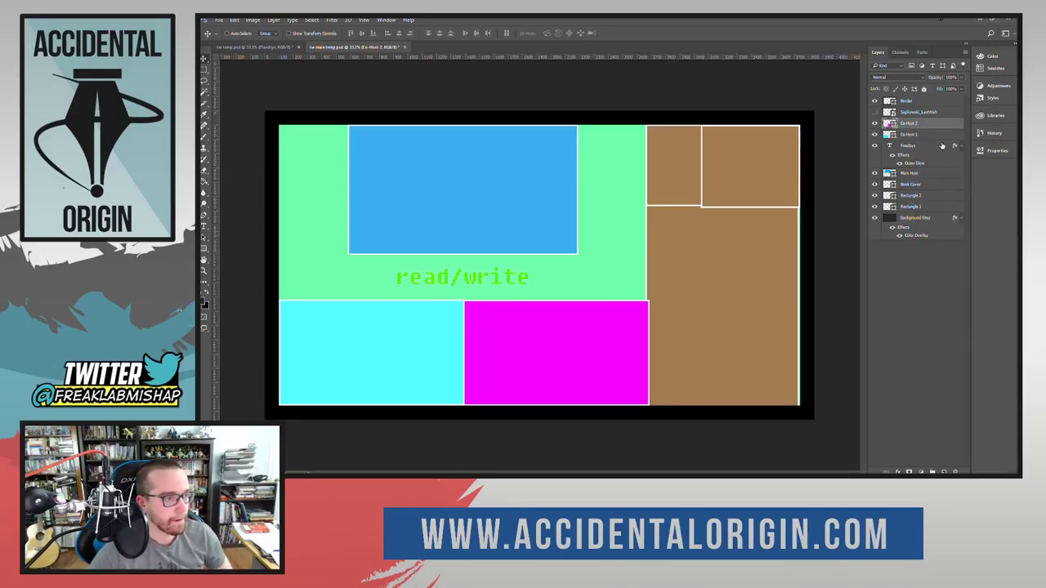
{"action": "left_click", "coordinate": [993, 151]}
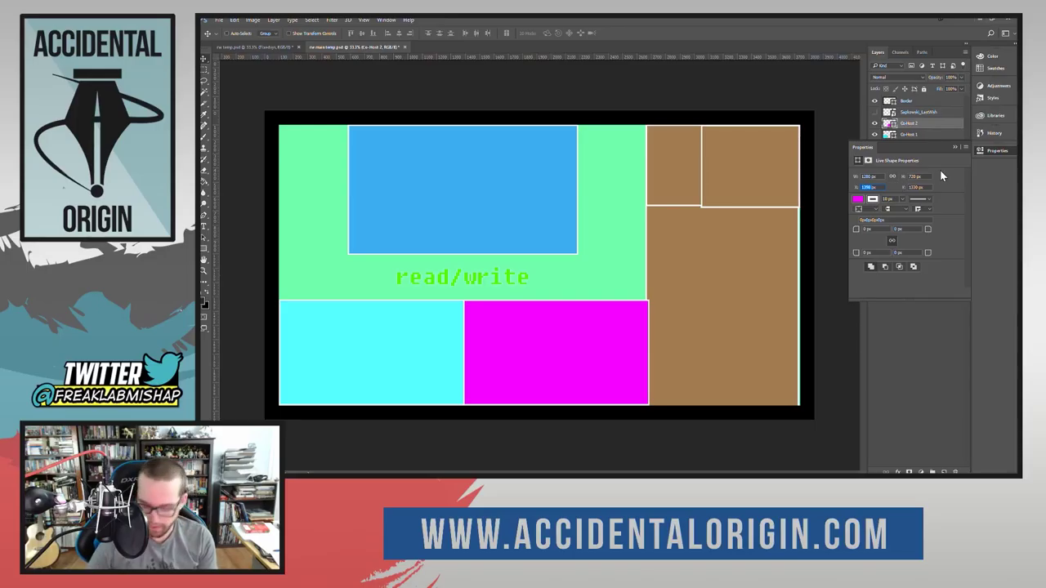
{"action": "type", "text": "1400px"}
{"action": "key", "text": "Return"}
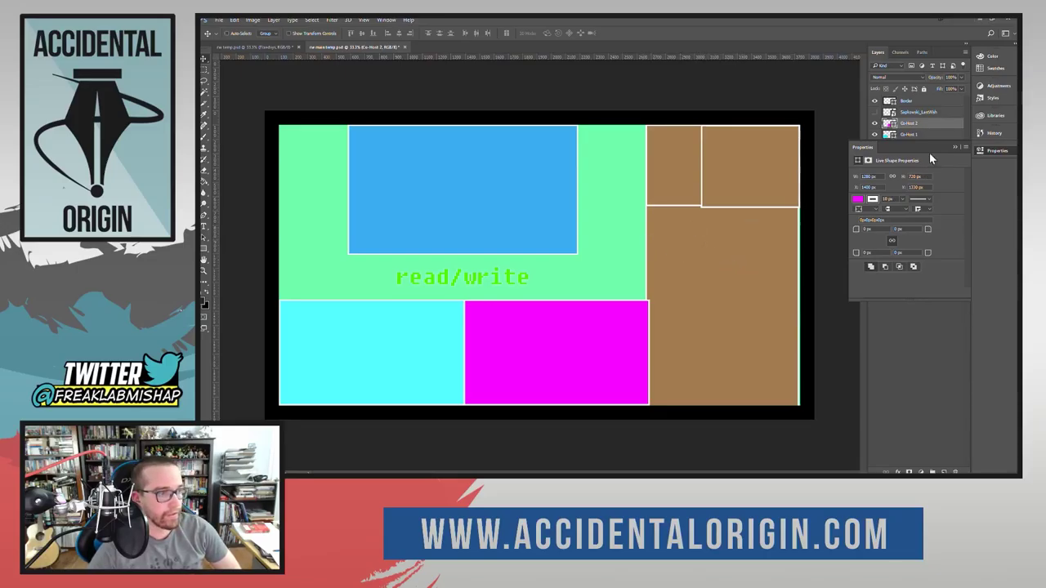
{"action": "left_click", "coordinate": [991, 151]}
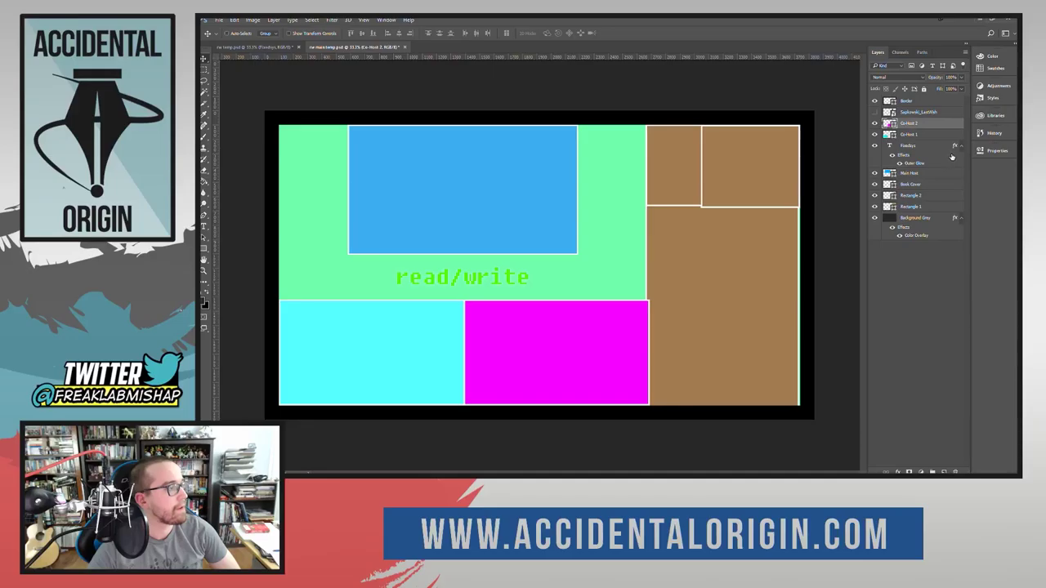
Step: Align the blue Main Host rectangle's stroke to the outside and change its Y position to move it up against the black frame
{"action": "left_click", "coordinate": [915, 174]}
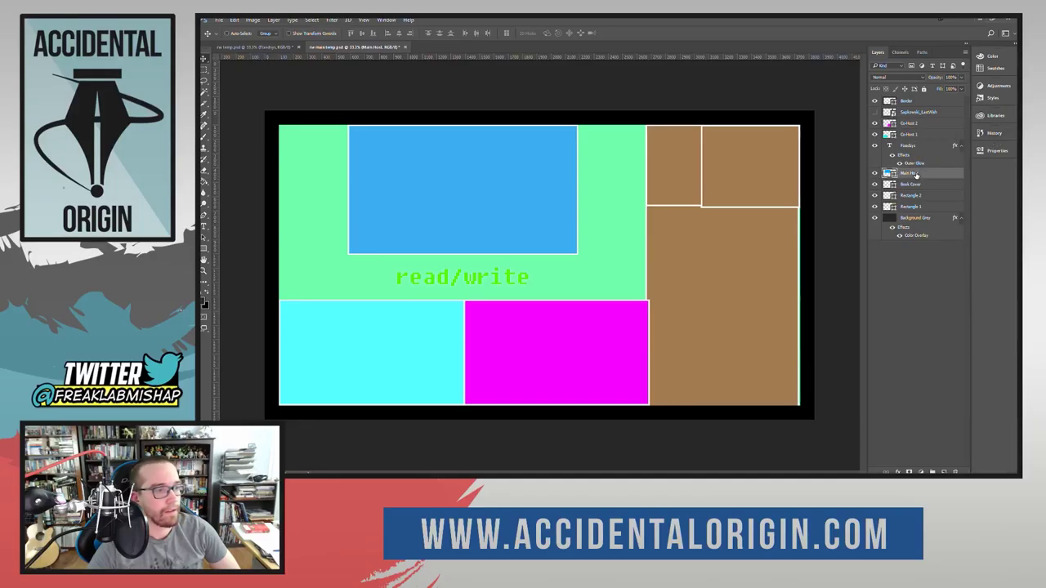
{"action": "left_click", "coordinate": [995, 151]}
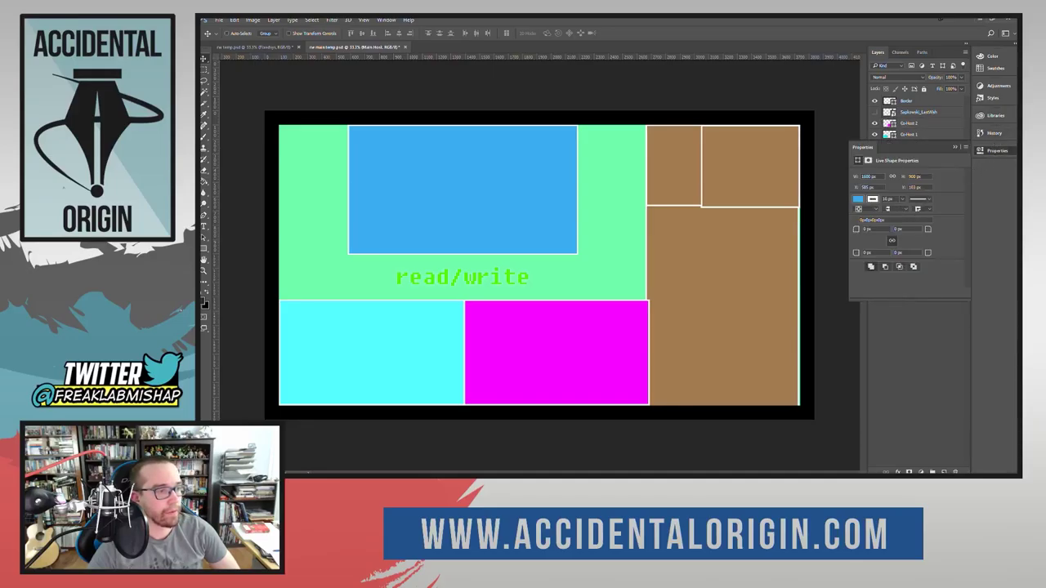
{"action": "left_click", "coordinate": [872, 210]}
{"action": "left_click", "coordinate": [874, 231]}
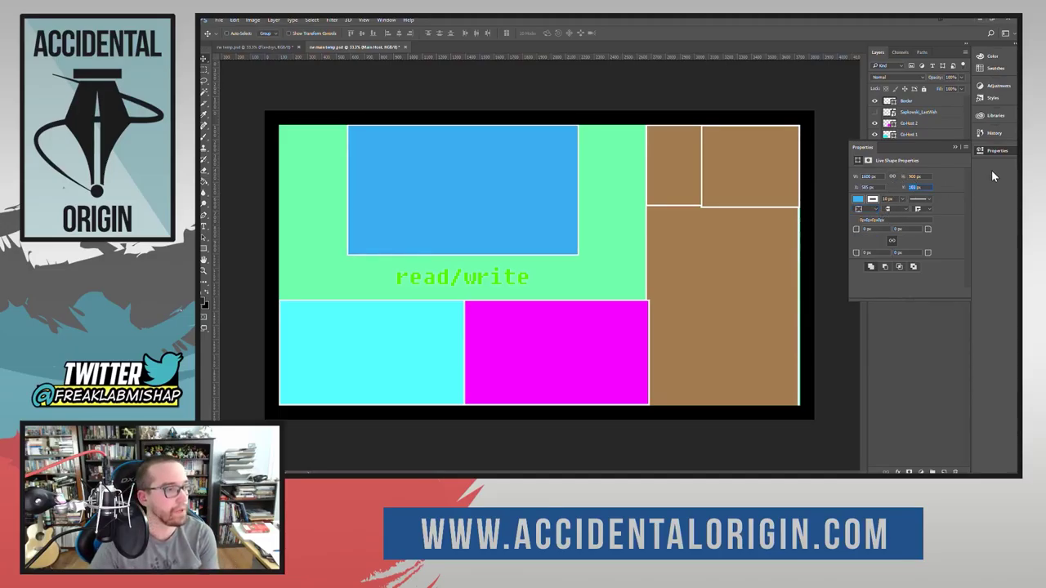
{"action": "type", "text": "00"}
{"action": "key", "text": "Return"}
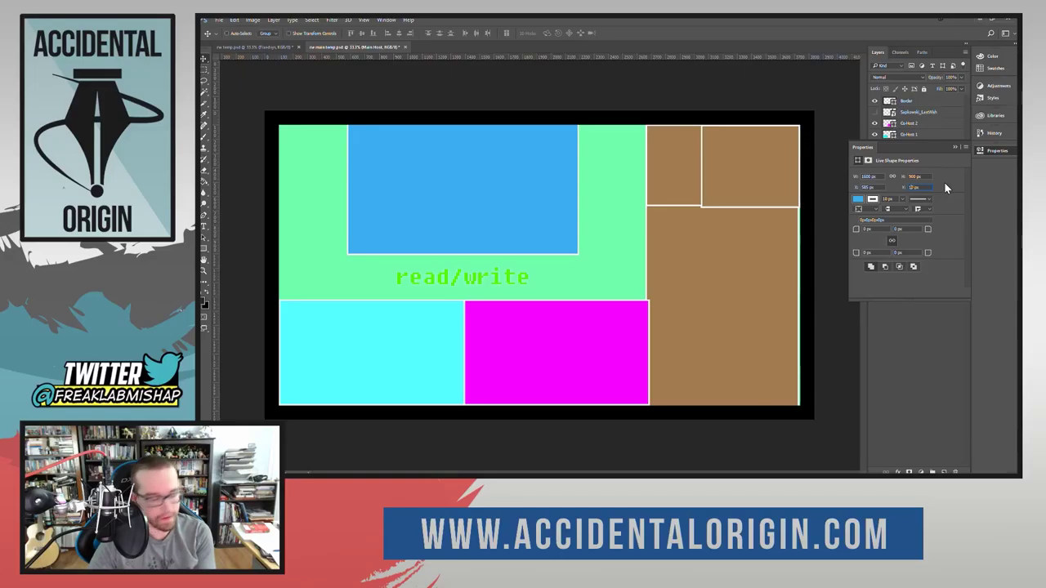
Step: Move the blue Main Host rectangle slightly sideways to X 600 px and set its Y position to 110 px
{"action": "key", "text": "Return"}
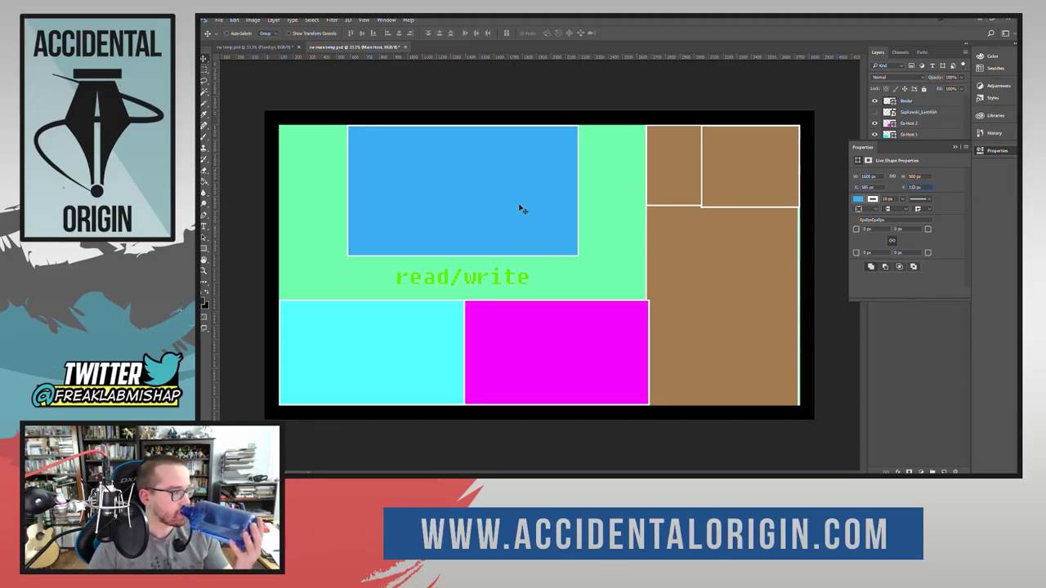
{"action": "left_click_drag", "start_coordinate": [520, 209], "coordinate": [523, 208]}
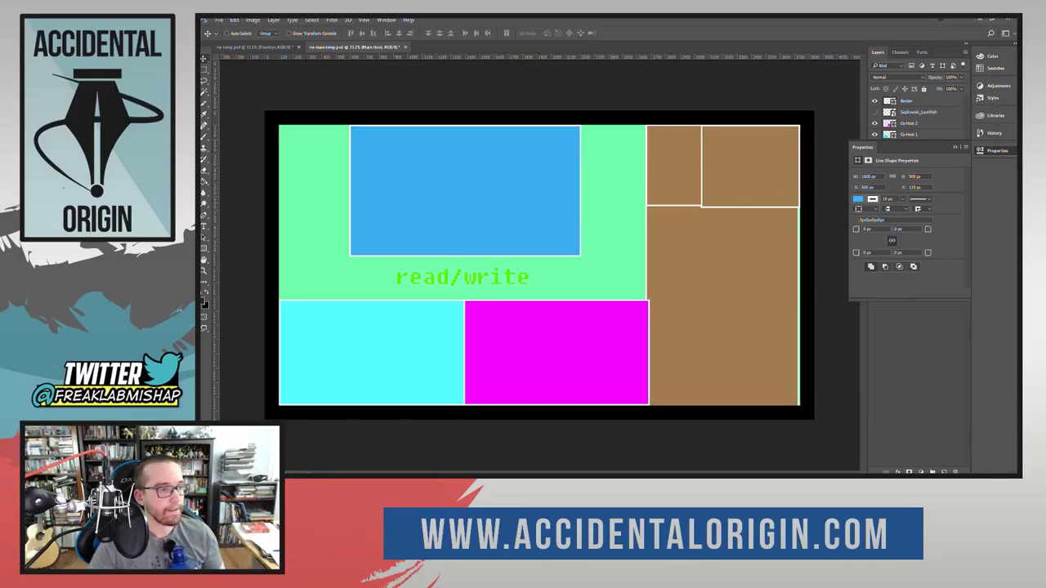
{"action": "type", "text": "110"}
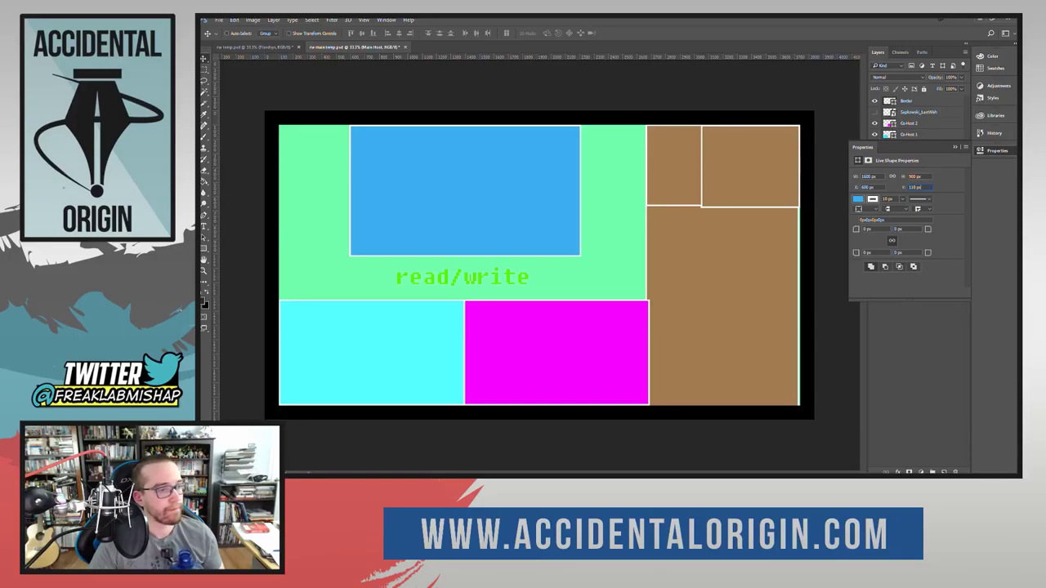
{"action": "left_click", "coordinate": [981, 154]}
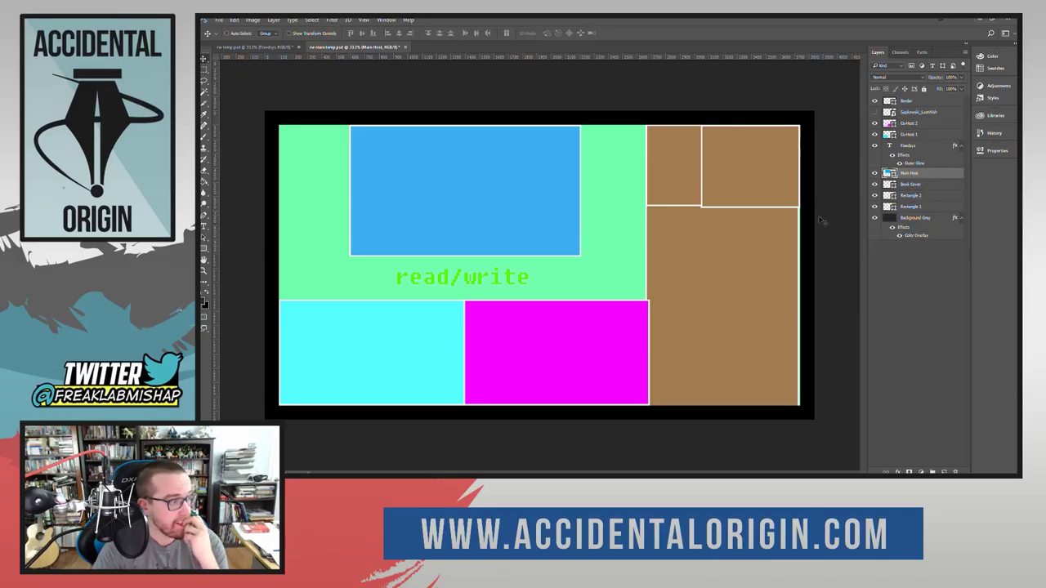
Step: Toggle the Background Grey layer's visibility to check for gaps around the placeholder rectangles
{"action": "left_click", "coordinate": [874, 218]}
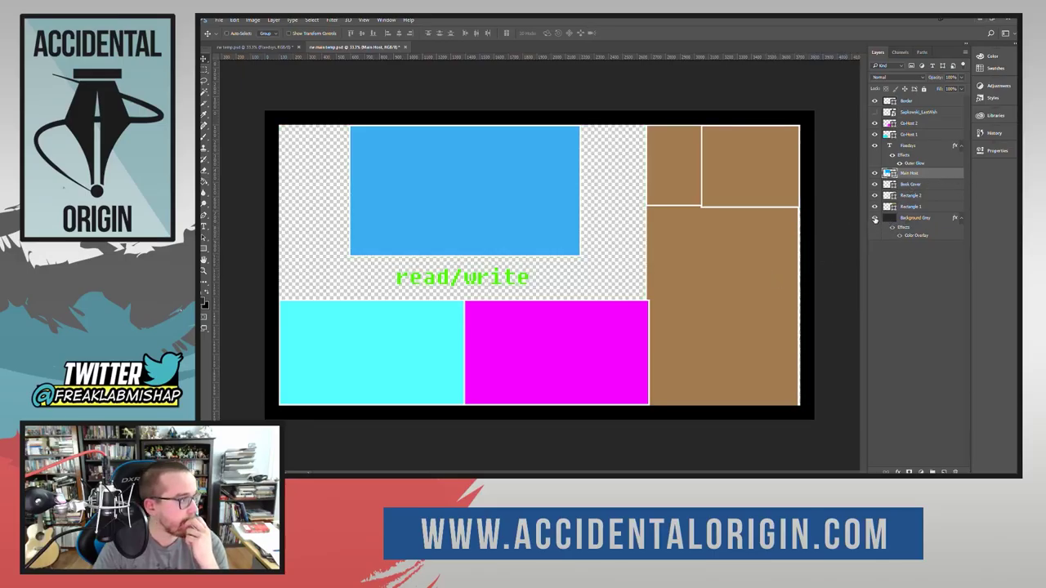
{"action": "left_click", "coordinate": [874, 219]}
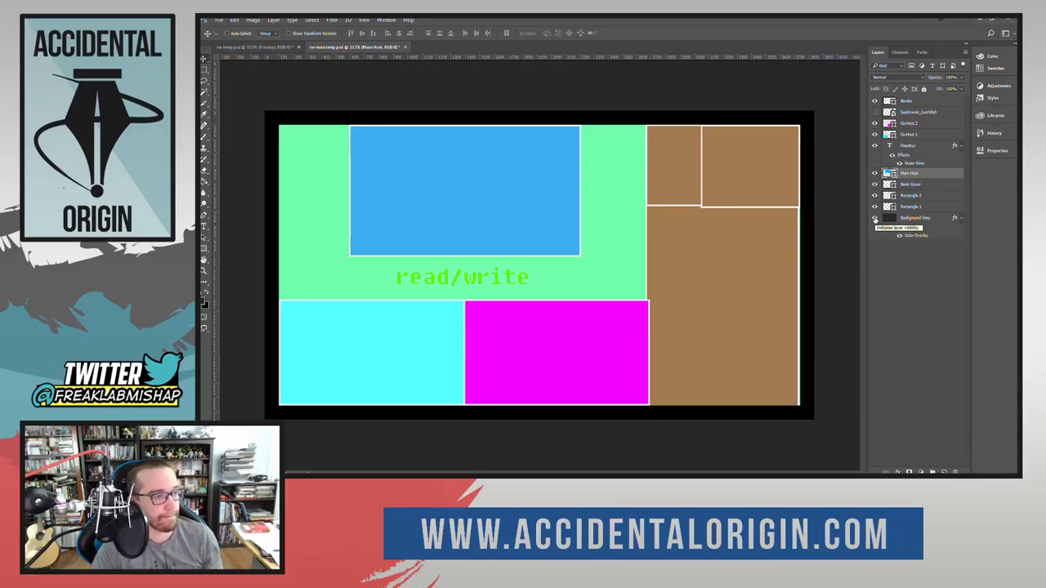
{"action": "left_click", "coordinate": [875, 218]}
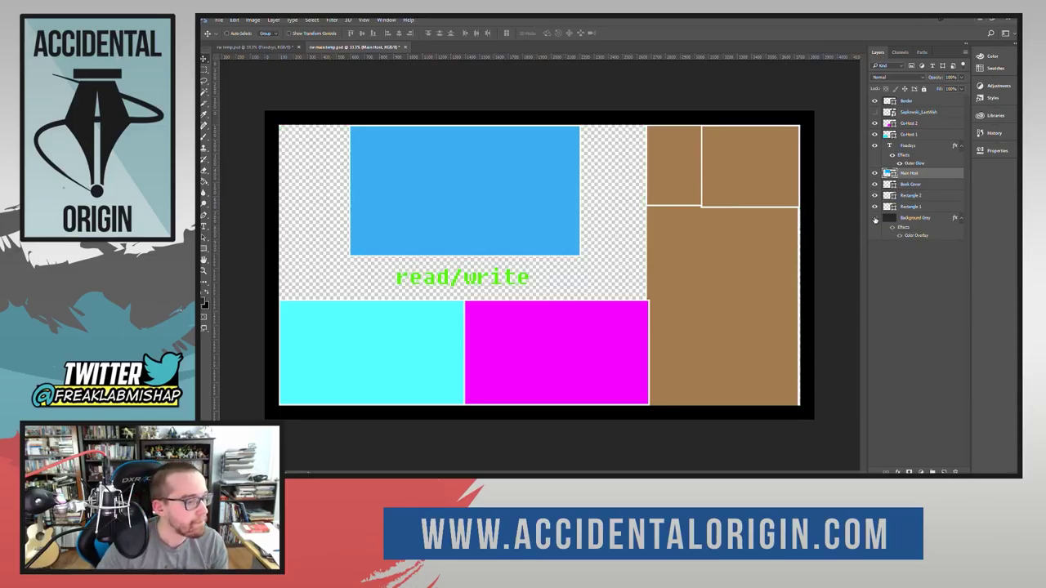
{"action": "left_click", "coordinate": [874, 219]}
{"action": "left_click", "coordinate": [874, 219]}
{"action": "left_click", "coordinate": [874, 219]}
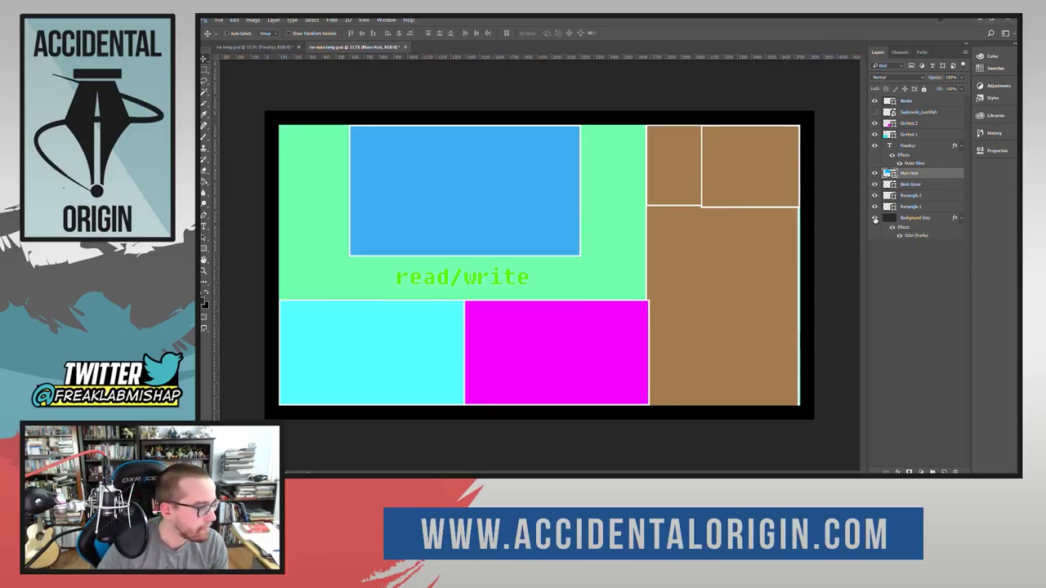
{"action": "left_click", "coordinate": [874, 219]}
{"action": "left_click", "coordinate": [874, 219]}
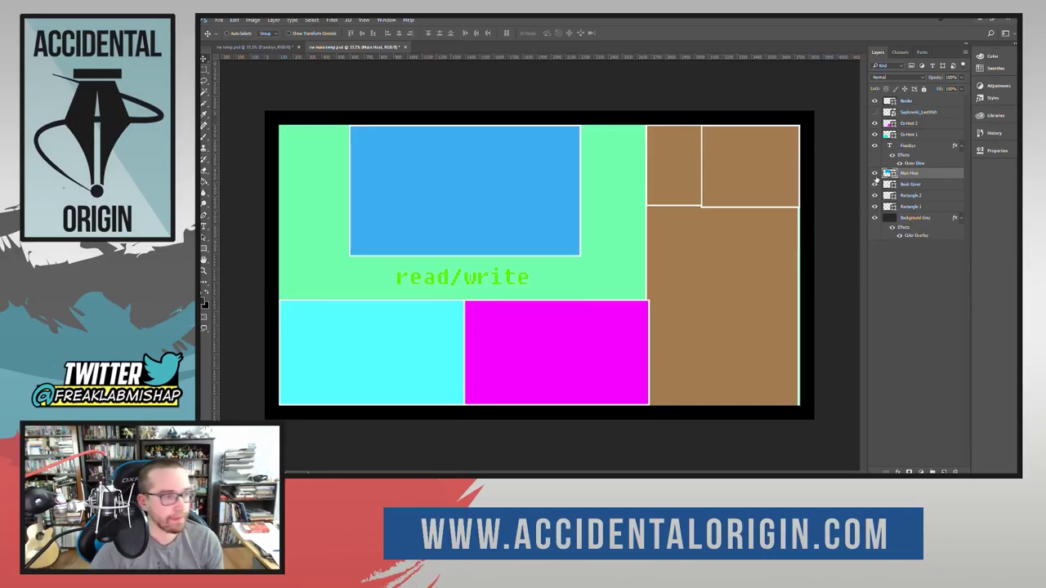
Step: Rename the Rectangle 2 layer as Book Description
{"action": "left_click", "coordinate": [920, 208]}
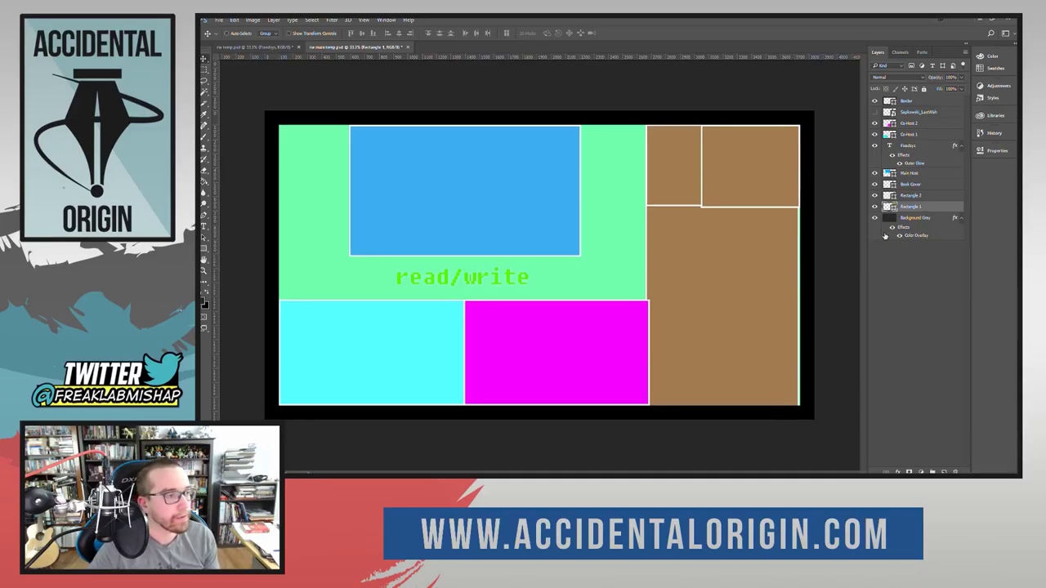
{"action": "left_click", "coordinate": [915, 185]}
{"action": "double_click", "coordinate": [911, 196]}
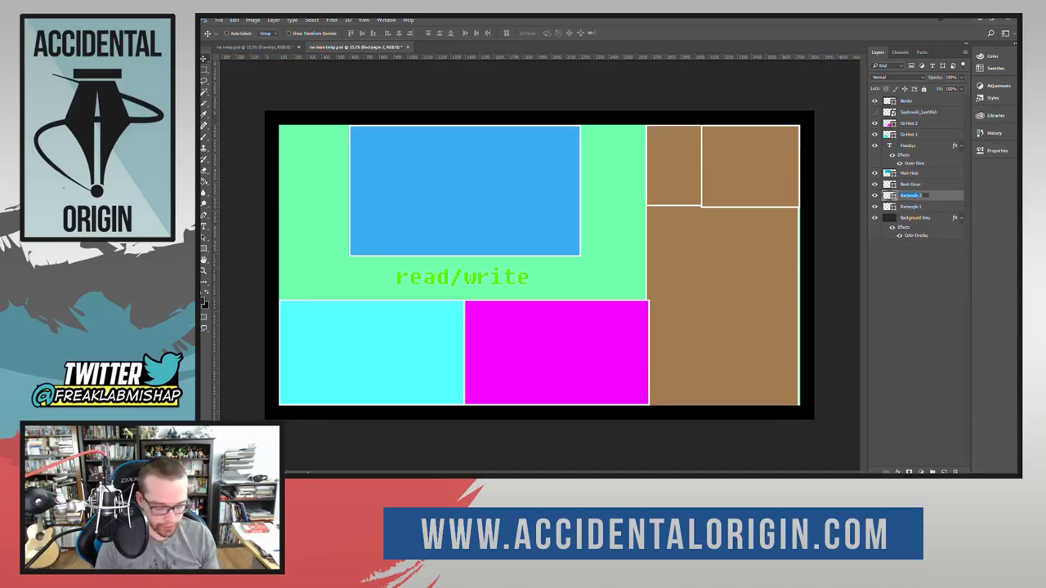
{"action": "type", "text": "Book Description"}
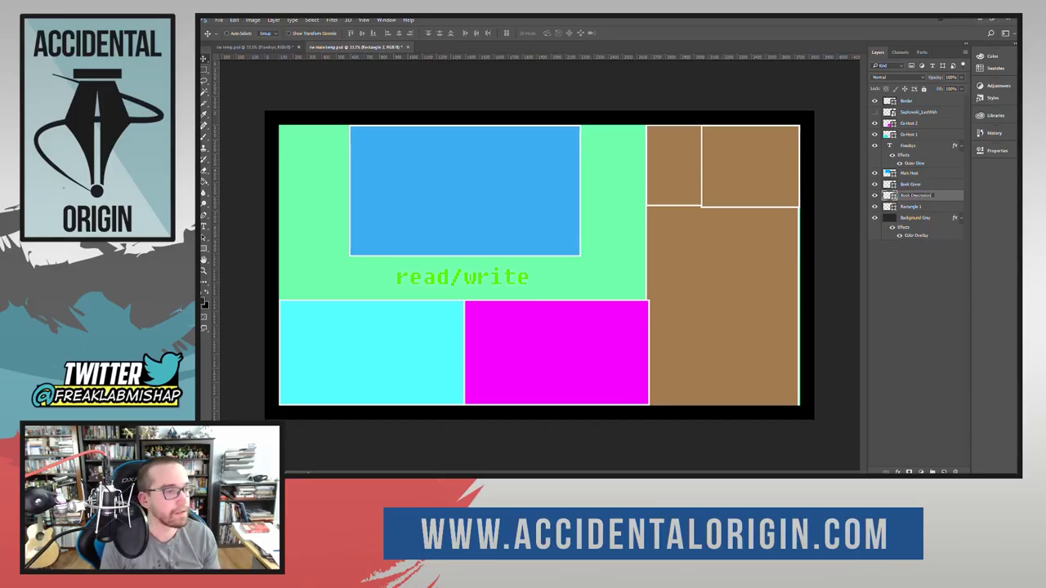
{"action": "key", "text": "Return"}
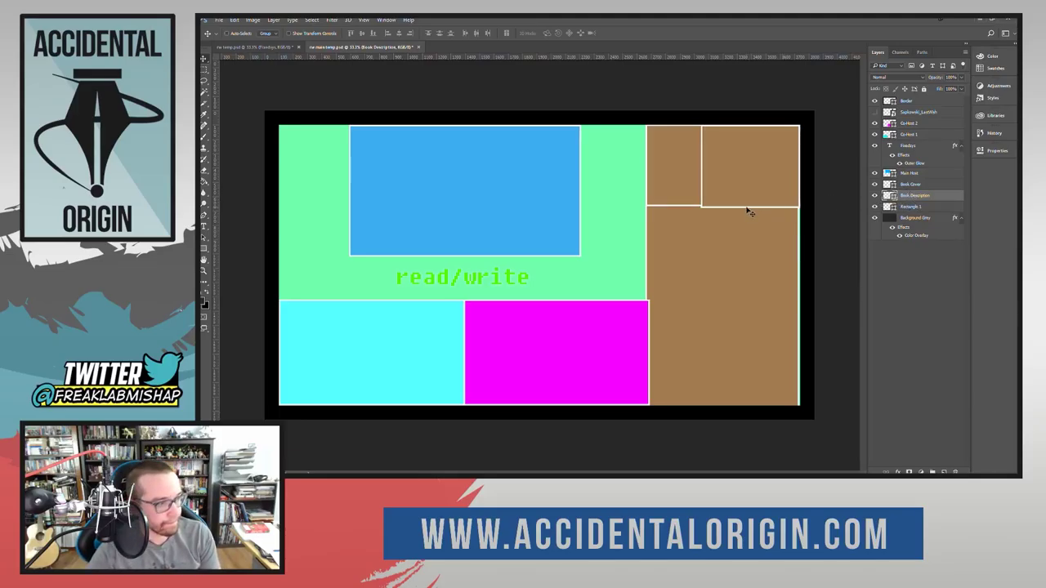
Step: Shorten the tall brown Rectangle 1 slightly with Free Transform, widen it marginally, and move it against the black frame's lower-right corner
{"action": "left_click", "coordinate": [921, 208]}
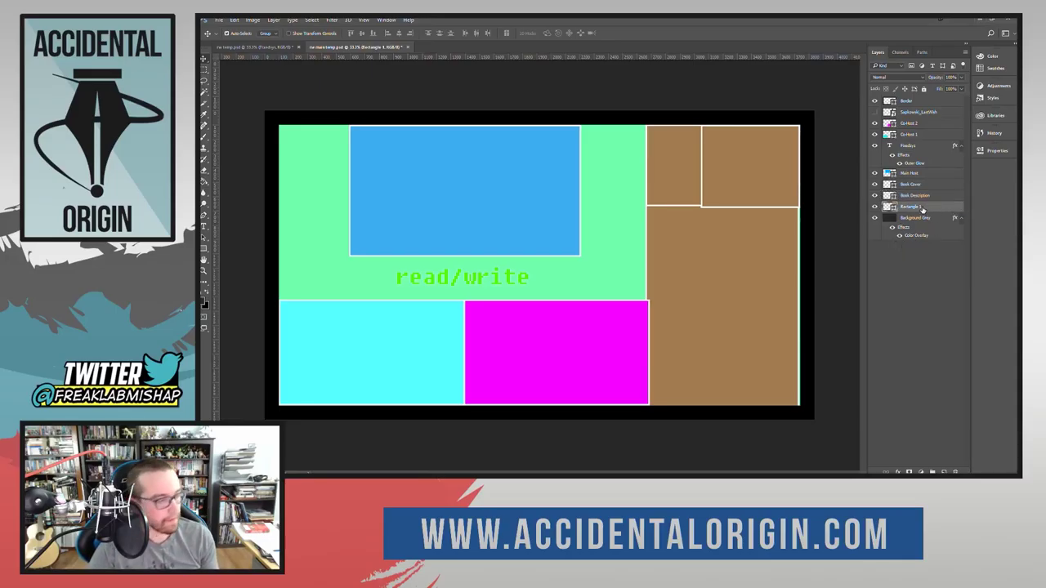
{"action": "key", "text": "ctrl+t"}
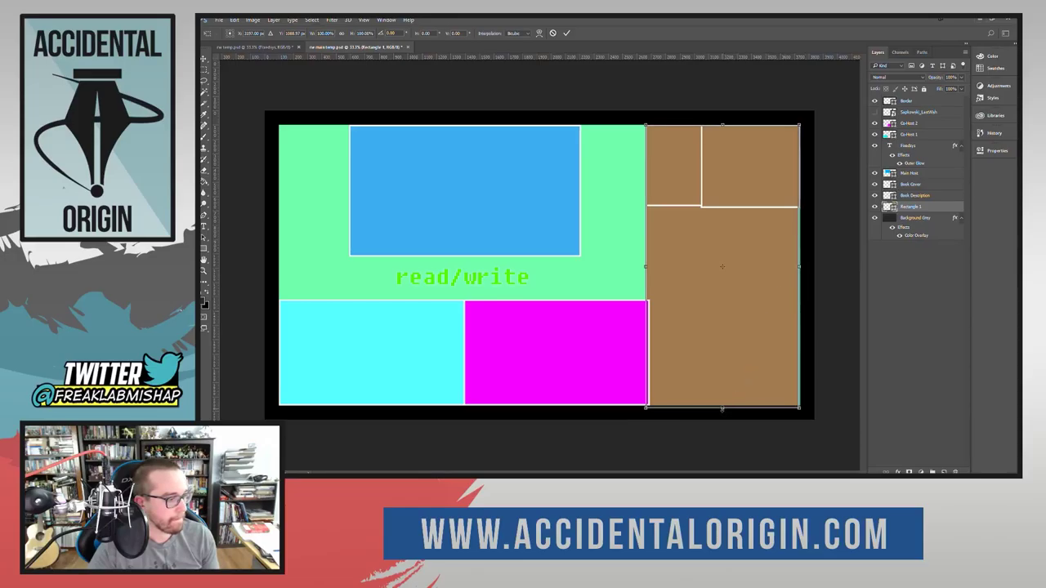
{"action": "left_click_drag", "start_coordinate": [723, 409], "coordinate": [723, 404]}
{"action": "left_click_drag", "start_coordinate": [798, 265], "coordinate": [799, 265]}
{"action": "left_click", "coordinate": [996, 151]}
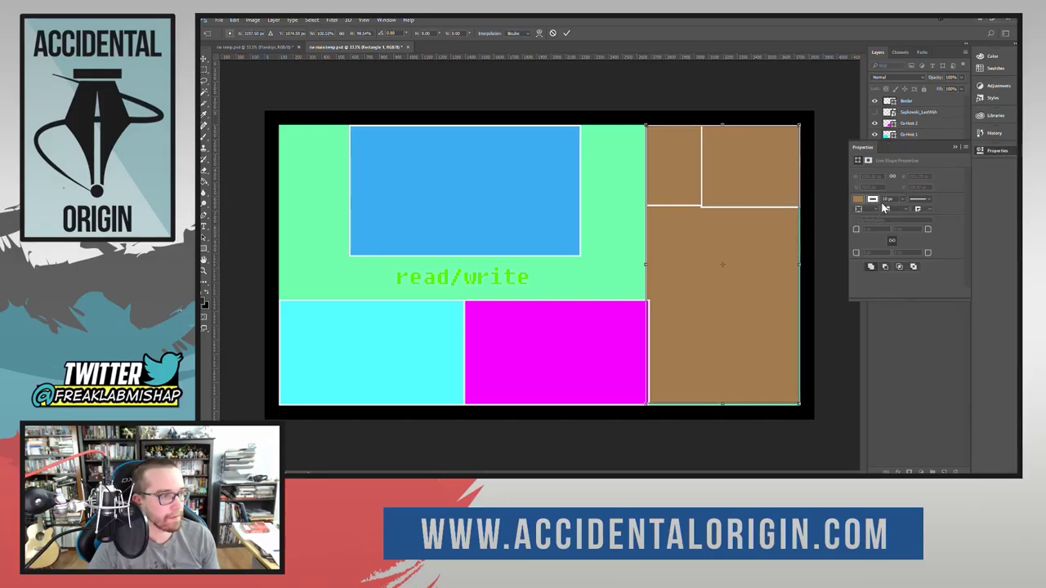
{"action": "left_click", "coordinate": [995, 151]}
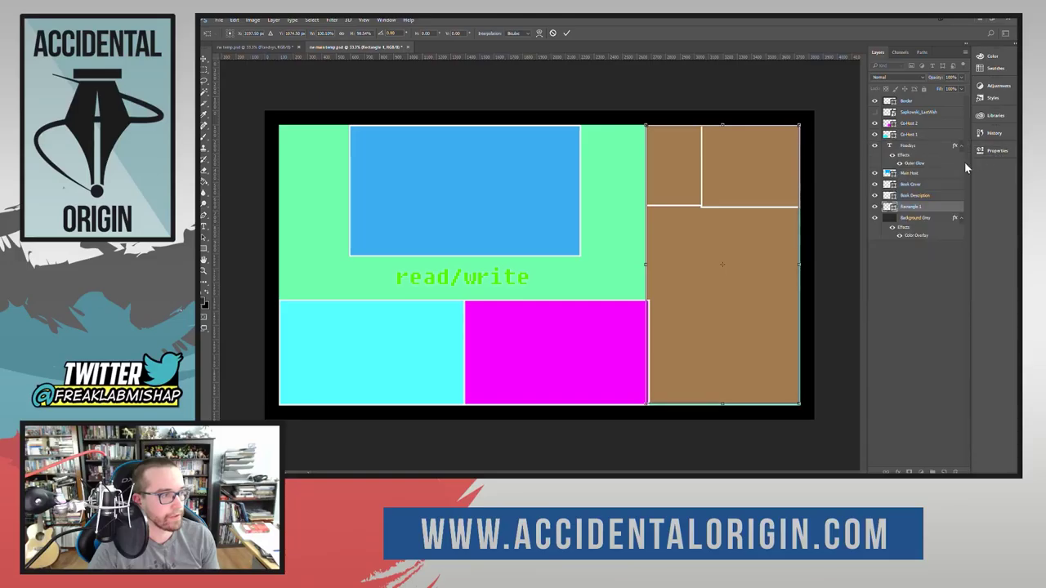
{"action": "left_click", "coordinate": [1003, 151]}
{"action": "left_click", "coordinate": [1005, 151]}
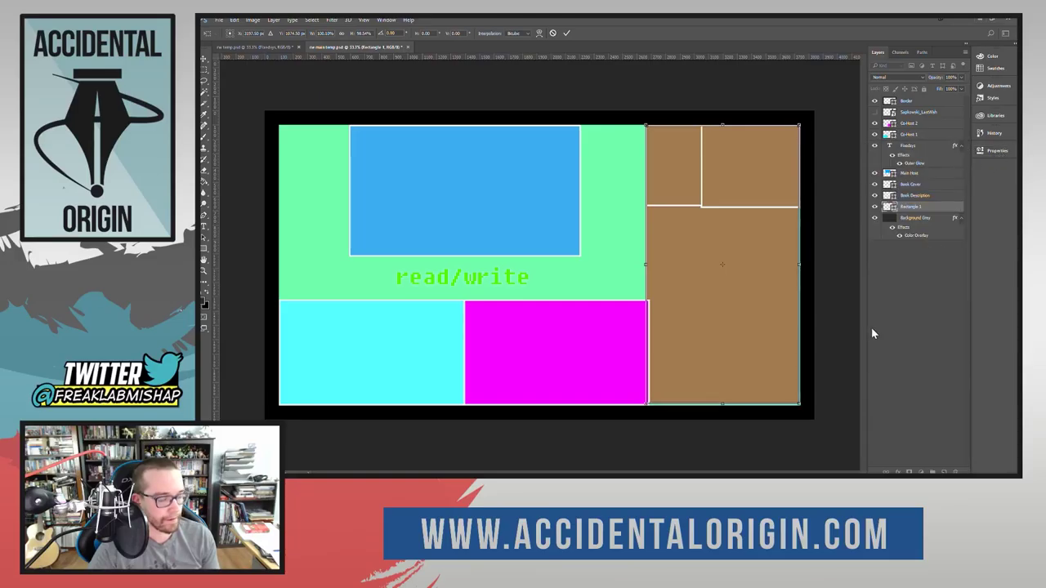
{"action": "left_click", "coordinate": [568, 33]}
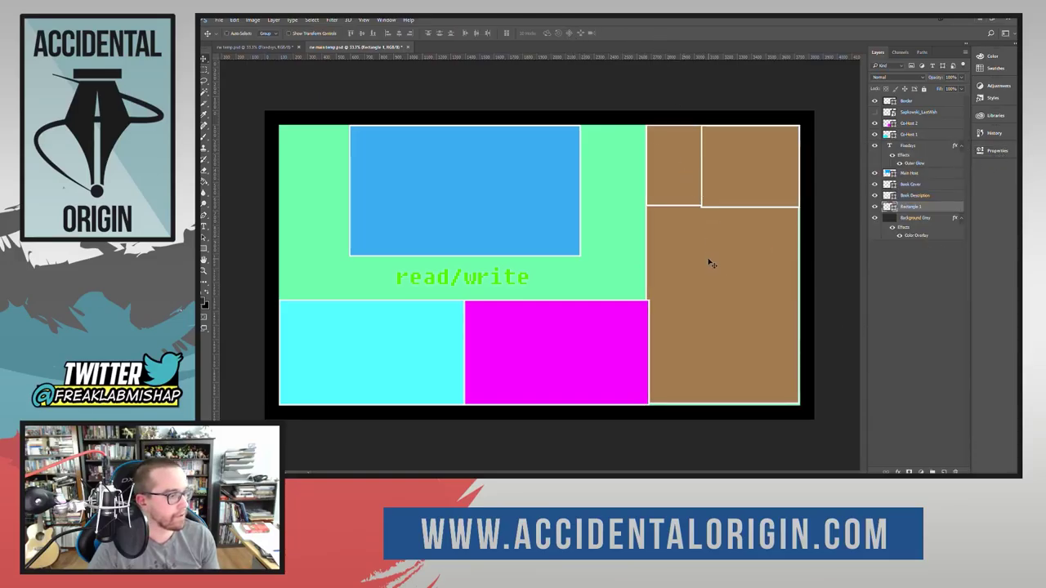
{"action": "mouse_move", "coordinate": [651, 275]}
{"action": "left_mouse_down"}
{"action": "mouse_move", "coordinate": [791, 286]}
{"action": "mouse_move", "coordinate": [808, 321]}
{"action": "mouse_move", "coordinate": [757, 293]}
{"action": "mouse_move", "coordinate": [651, 271]}
{"action": "left_mouse_up"}
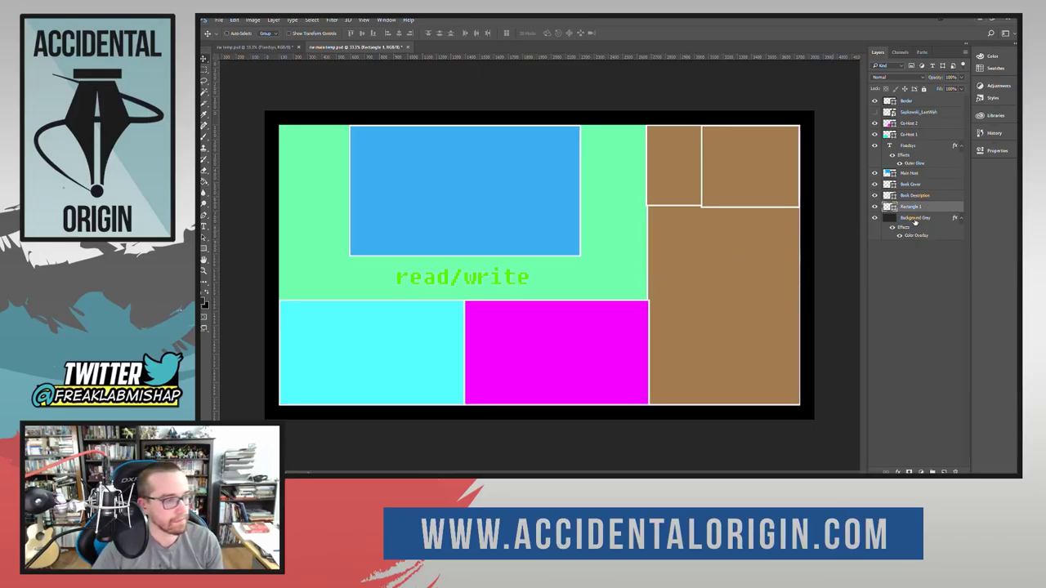
Step: Hide the Book Description and Book Cover layers and inspect Rectangle 1's size and position values
{"action": "left_click", "coordinate": [996, 151]}
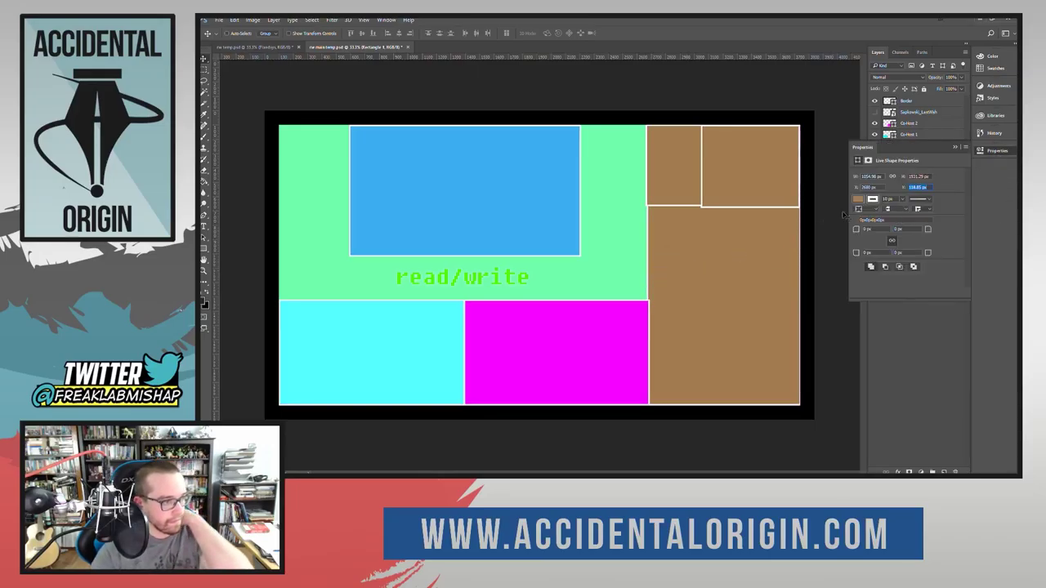
{"action": "left_click", "coordinate": [916, 176]}
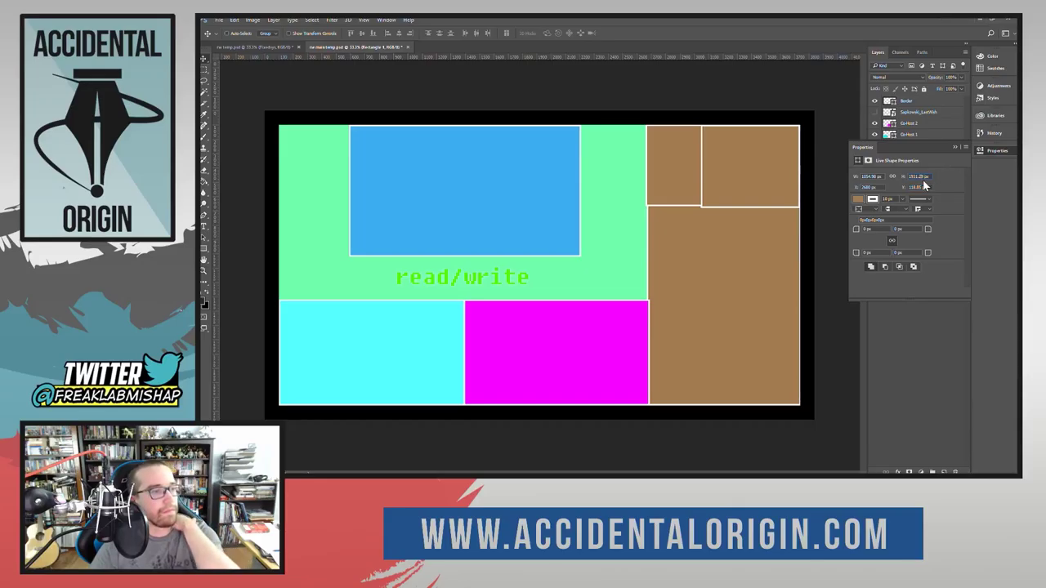
{"action": "left_click", "coordinate": [869, 177]}
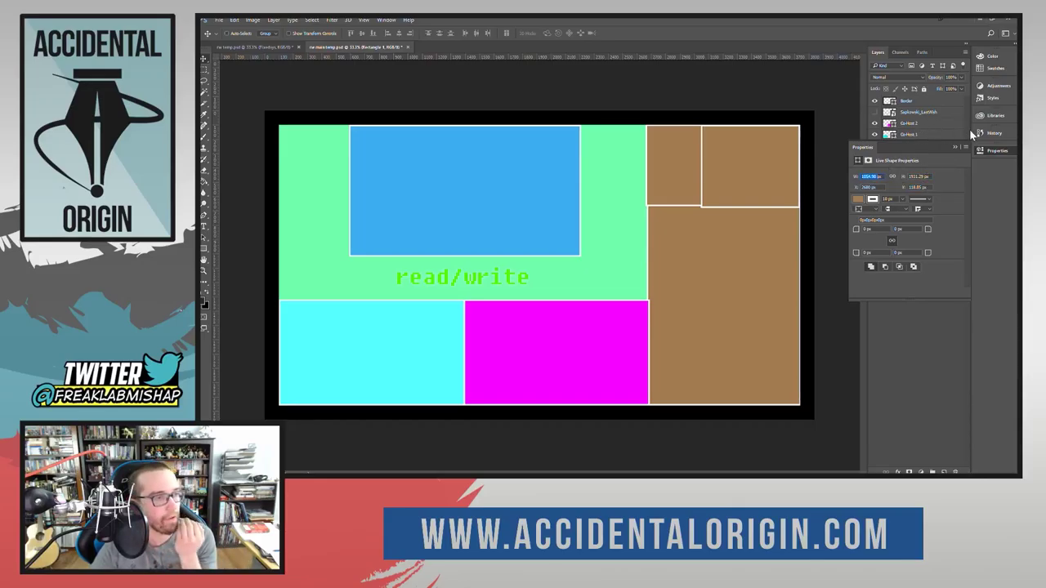
{"action": "left_click", "coordinate": [992, 150]}
{"action": "left_click", "coordinate": [874, 195]}
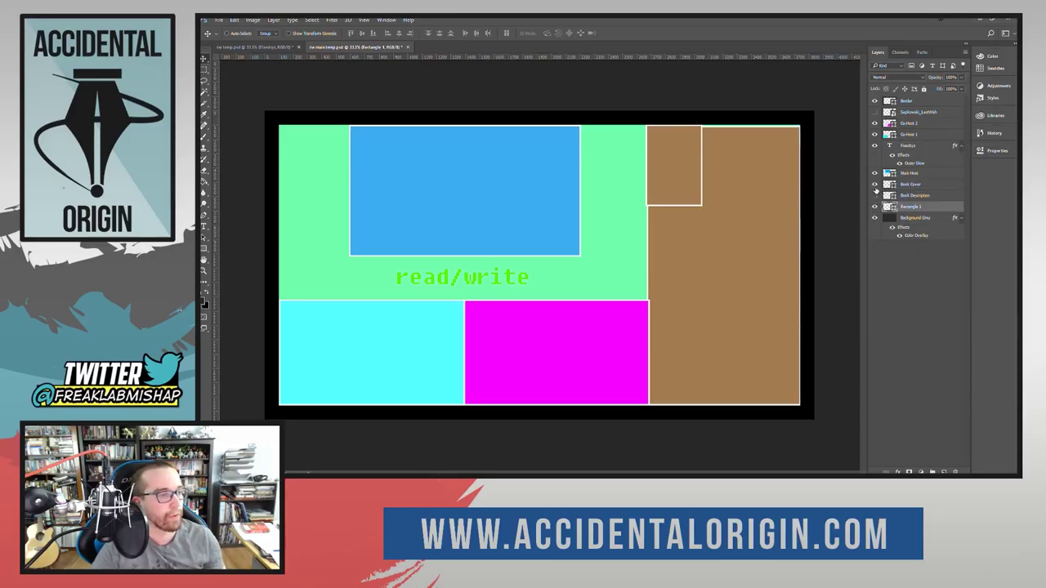
{"action": "left_click", "coordinate": [874, 184]}
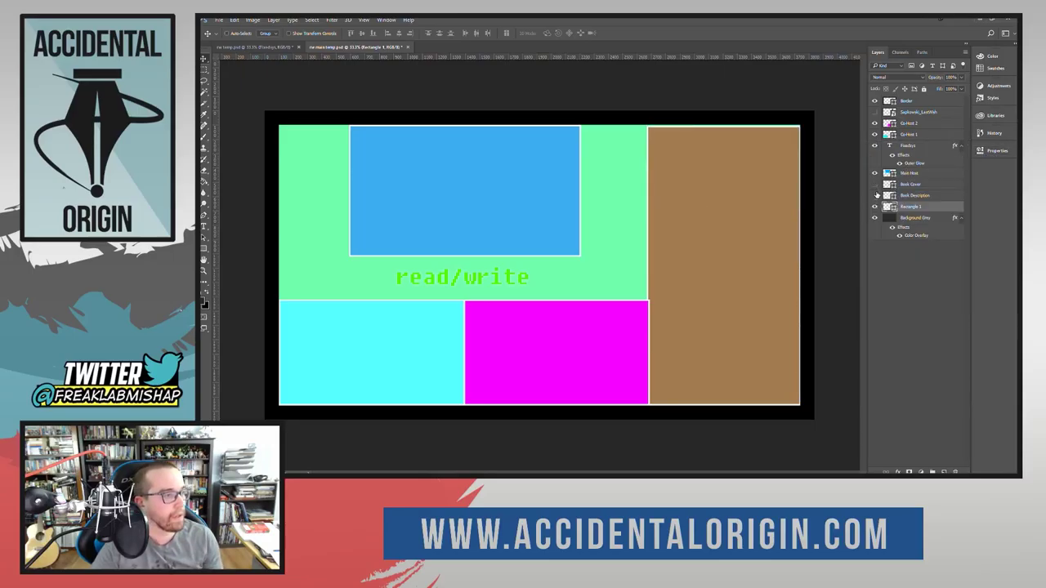
{"action": "left_click", "coordinate": [998, 151]}
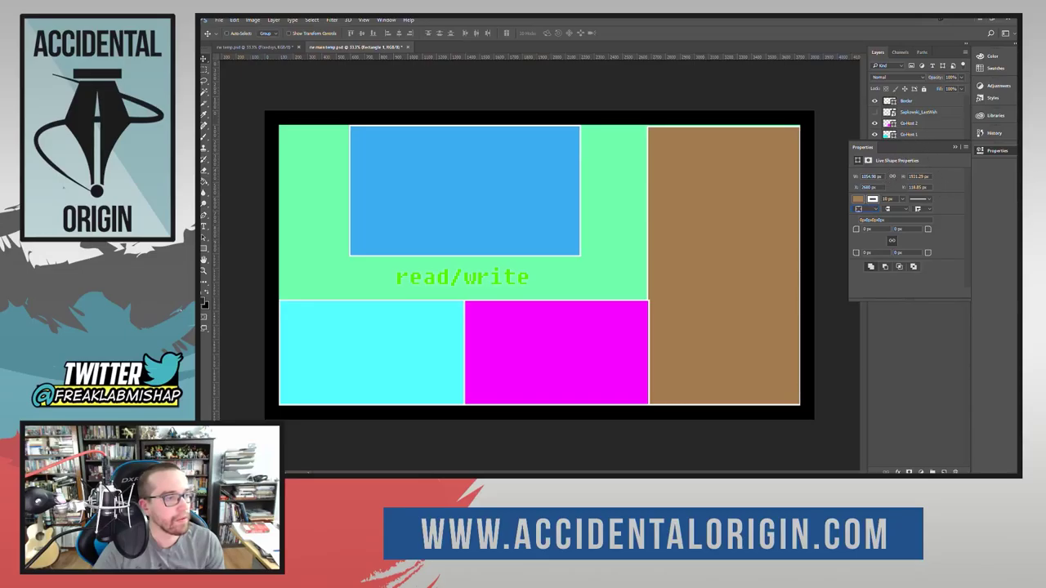
{"action": "left_click", "coordinate": [870, 176]}
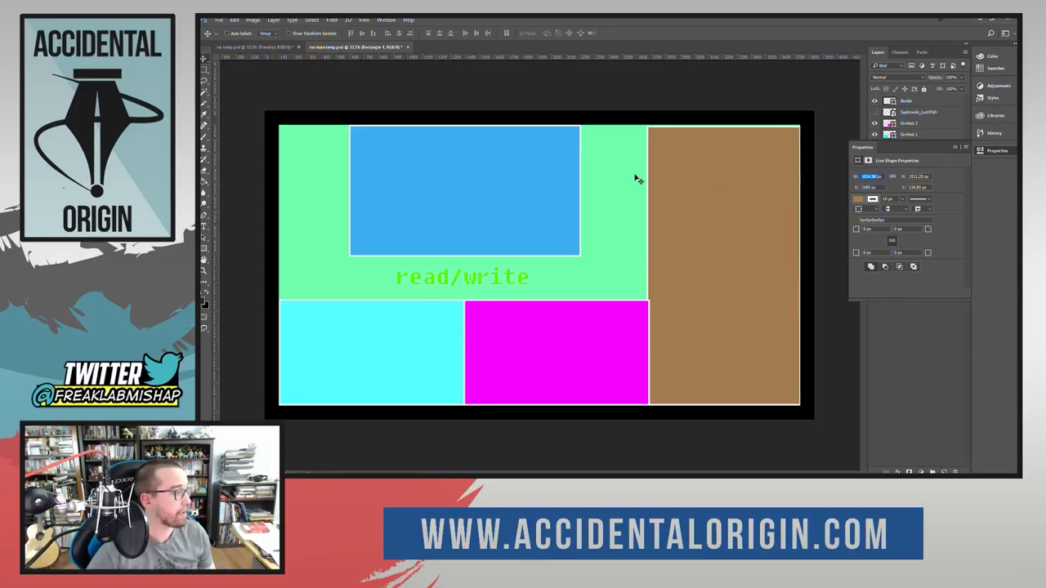
{"action": "left_click", "coordinate": [991, 150]}
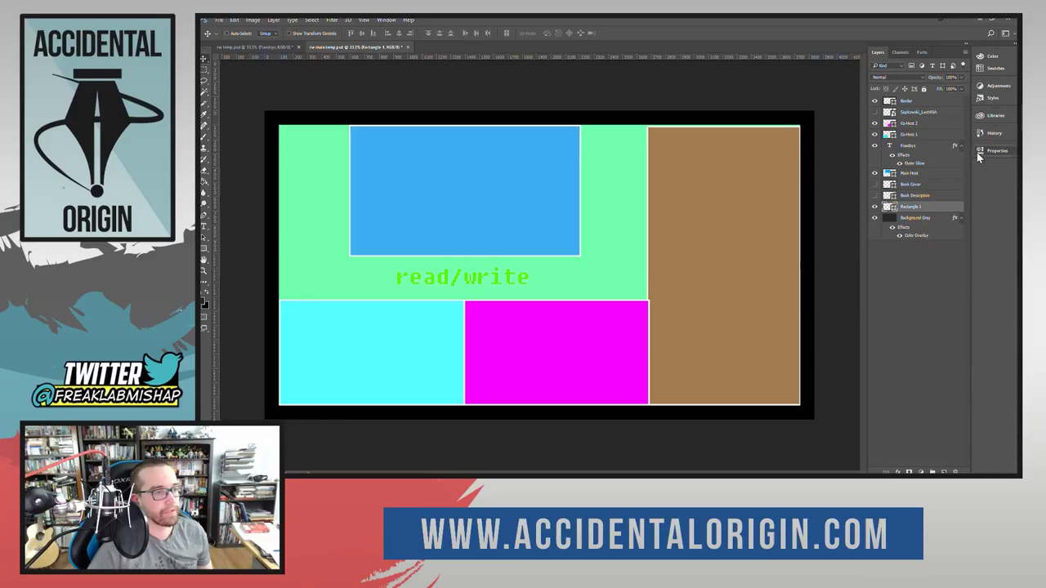
Step: Check the magenta Co-Host 2 rectangle's lower-right corner coordinates with Free Transform, along with its size and position
{"action": "left_click", "coordinate": [920, 123]}
{"action": "key", "text": "ctrl+t"}
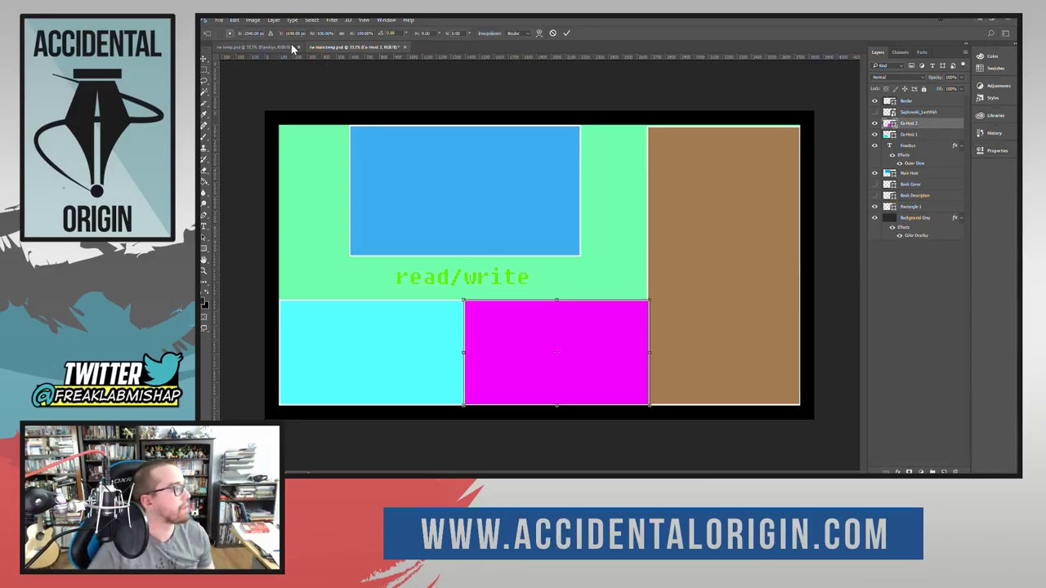
{"action": "left_click", "coordinate": [232, 36]}
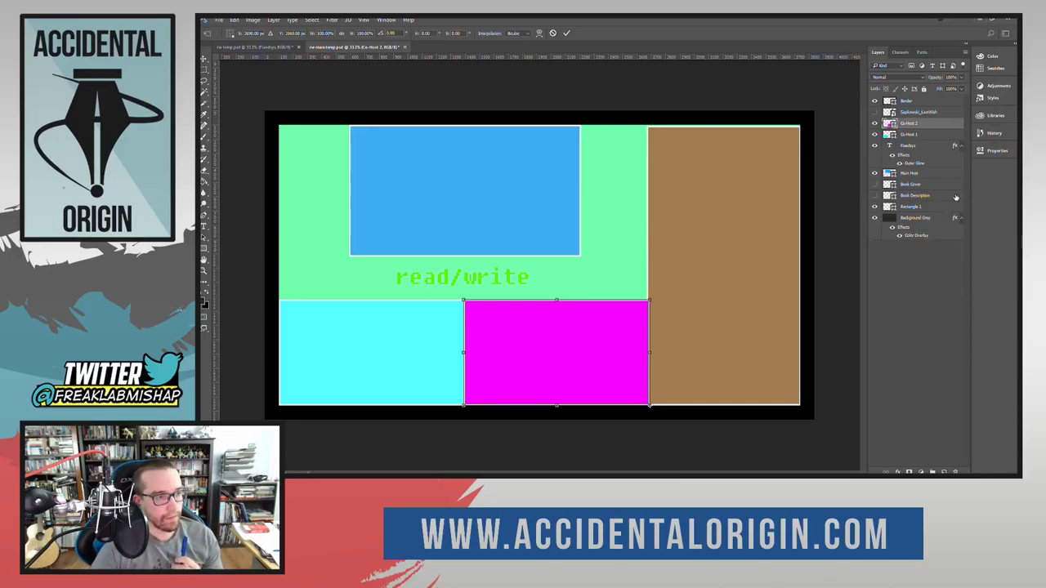
{"action": "left_click", "coordinate": [995, 152]}
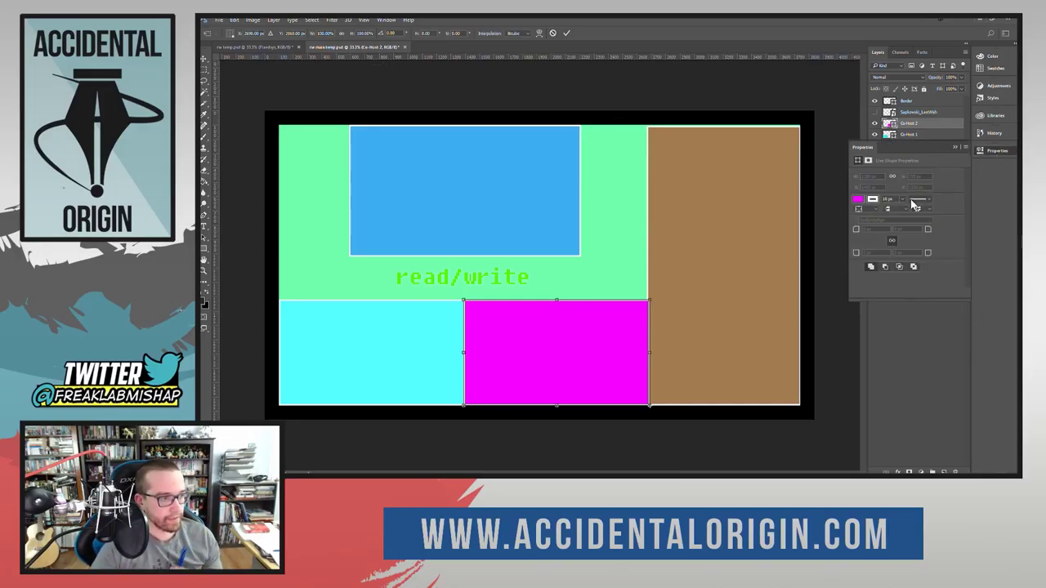
{"action": "left_click", "coordinate": [564, 34]}
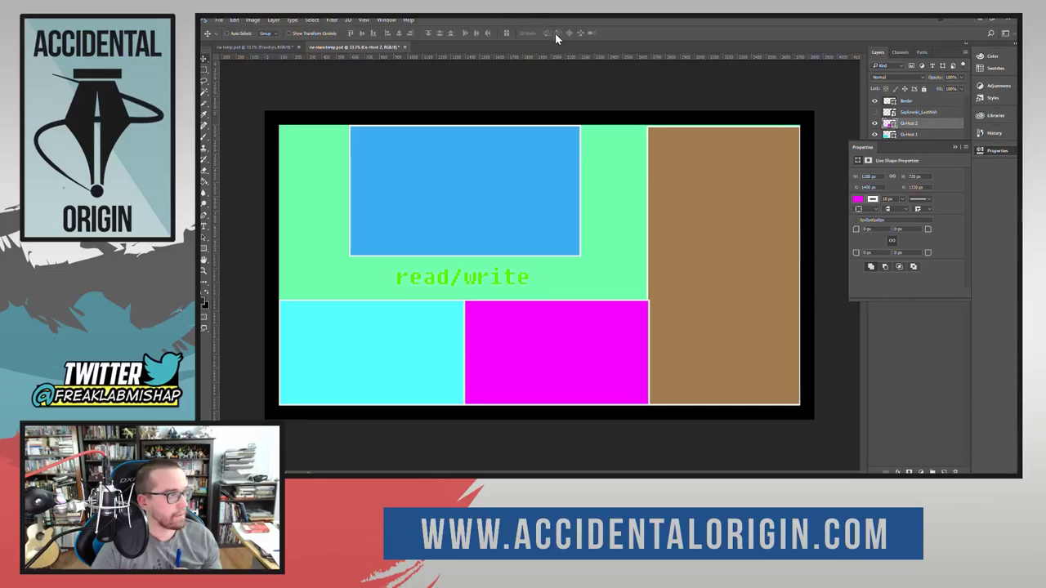
{"action": "left_click", "coordinate": [954, 147]}
Step: Select Rectangle 1 and inspect its width, height and position values
{"action": "left_click", "coordinate": [920, 207]}
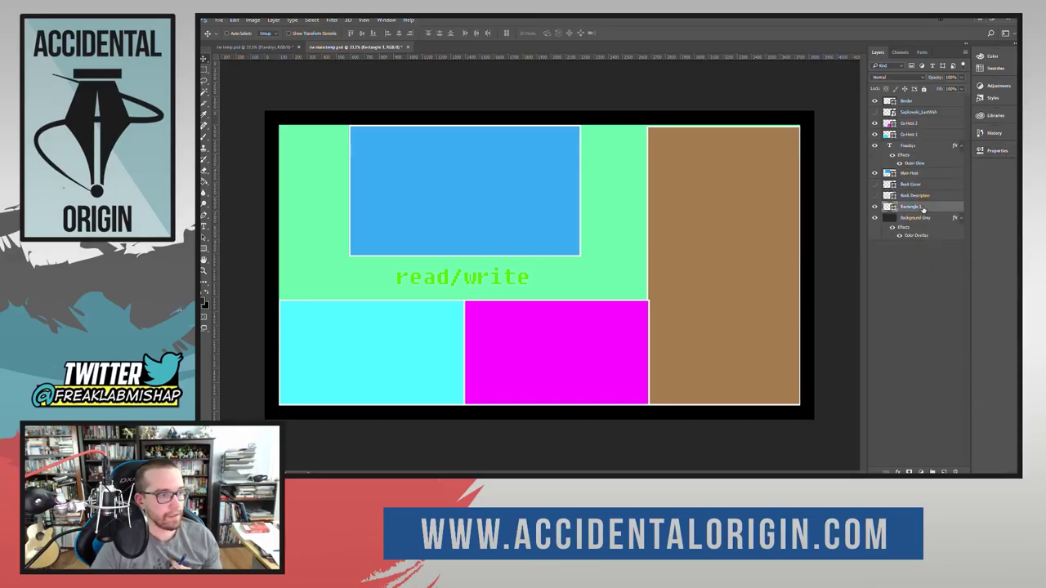
{"action": "left_click", "coordinate": [998, 152]}
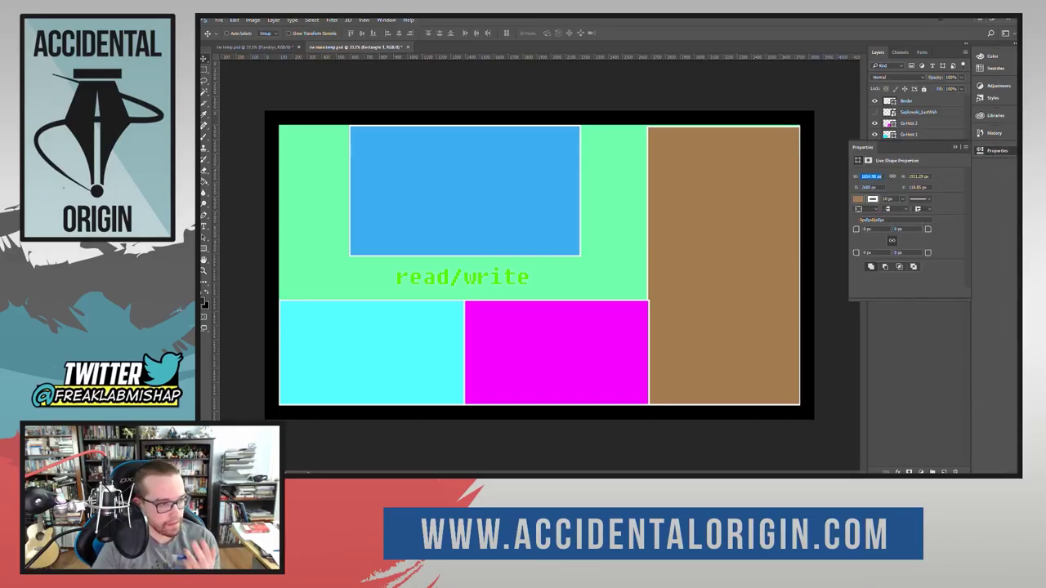
{"action": "key", "text": "Return"}
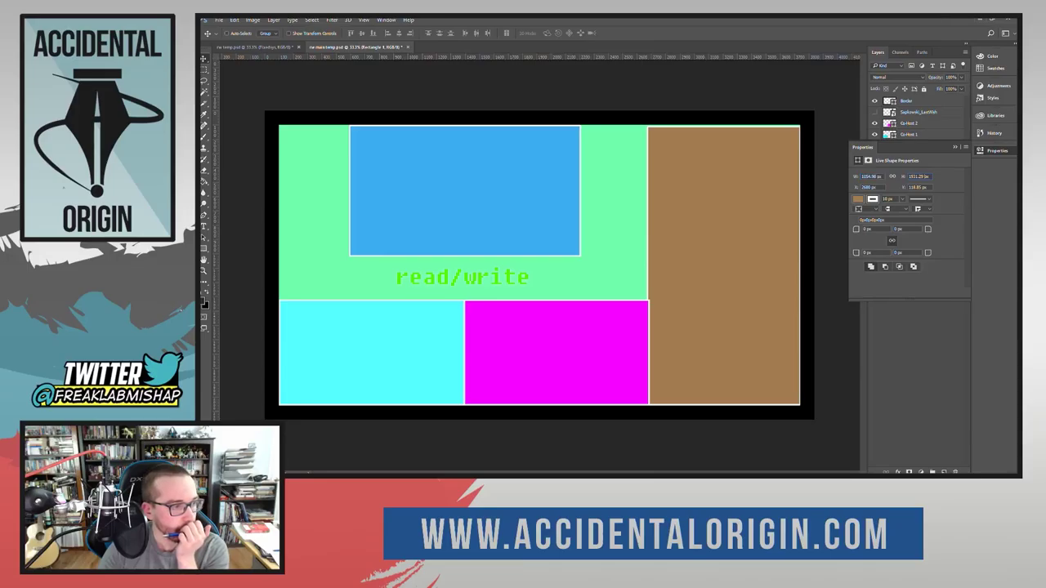
{"action": "left_click", "coordinate": [990, 150]}
{"action": "left_click", "coordinate": [991, 150]}
{"action": "left_click", "coordinate": [991, 151]}
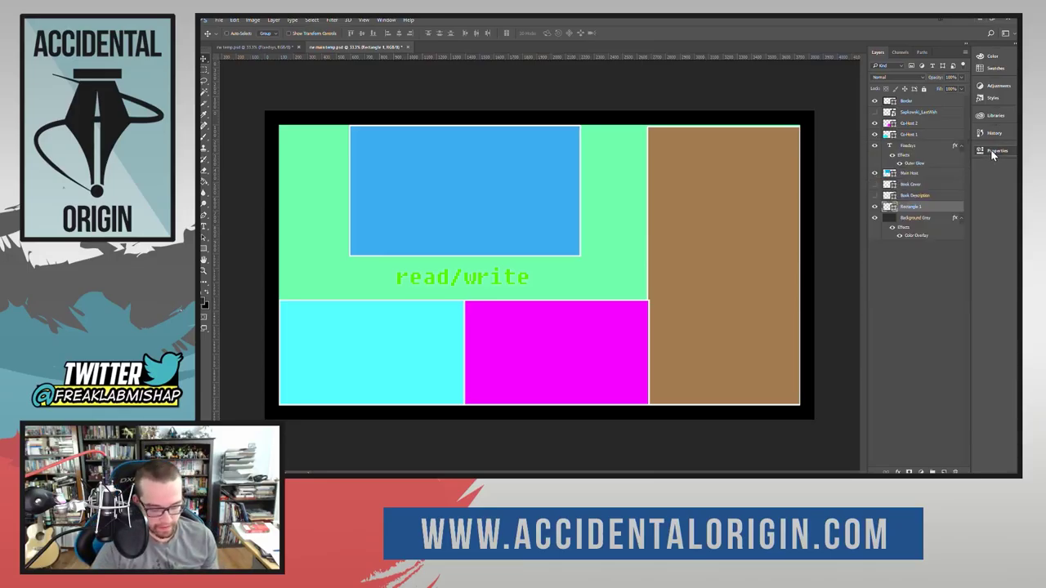
Step: Position Rectangle 1 with Free Transform so its lower-right reference point sits at X 3740 px and Y 2060 px
{"action": "key", "text": "ctrl+t"}
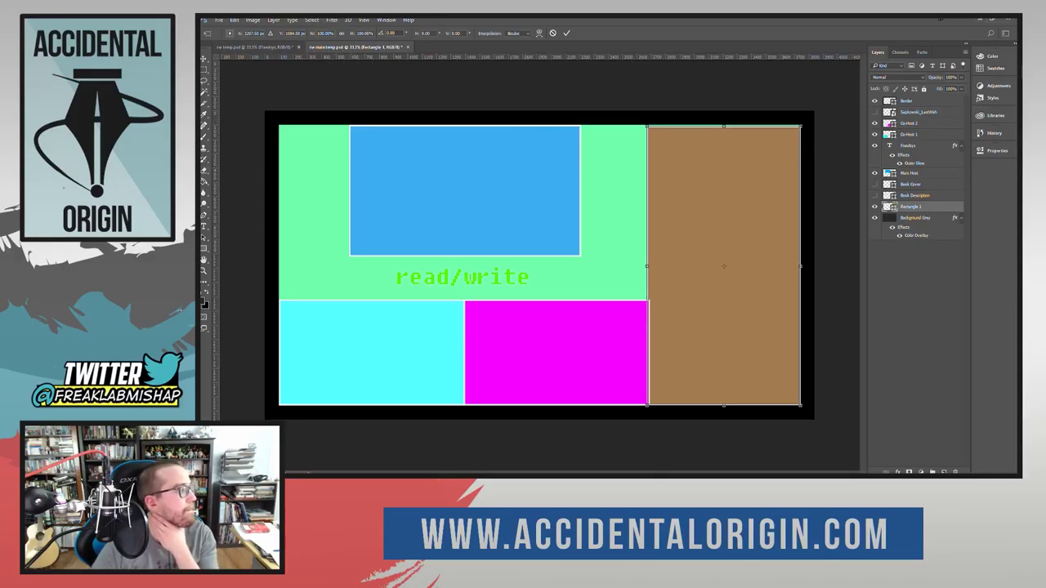
{"action": "left_click", "coordinate": [234, 35]}
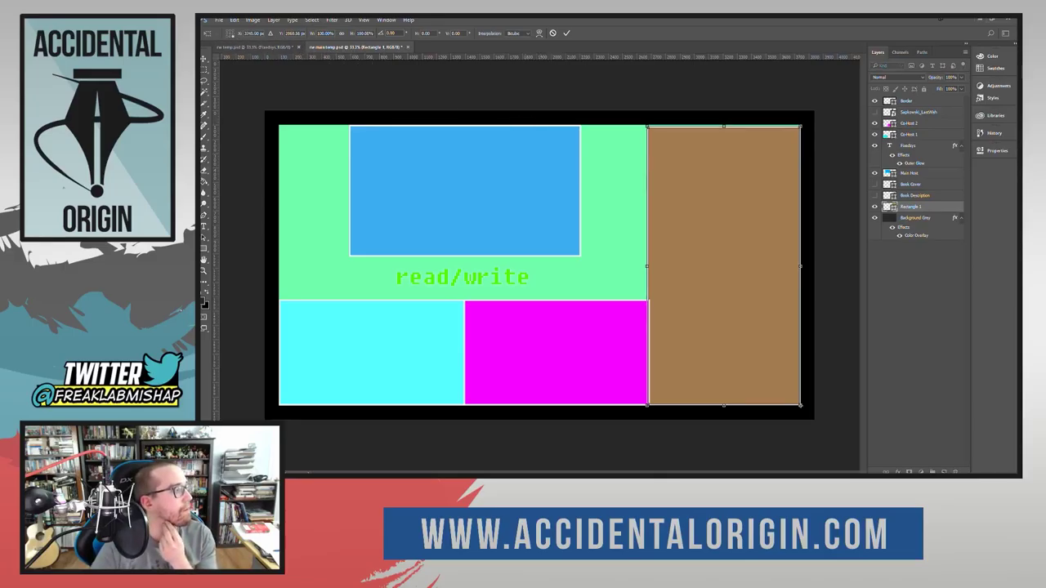
{"action": "left_click", "coordinate": [293, 32]}
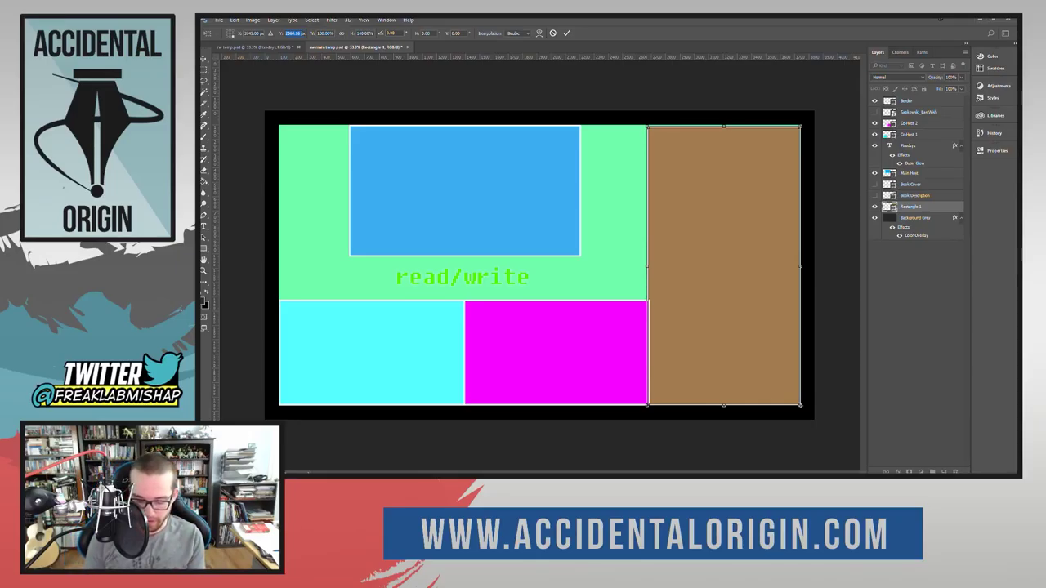
{"action": "type", "text": "374"}
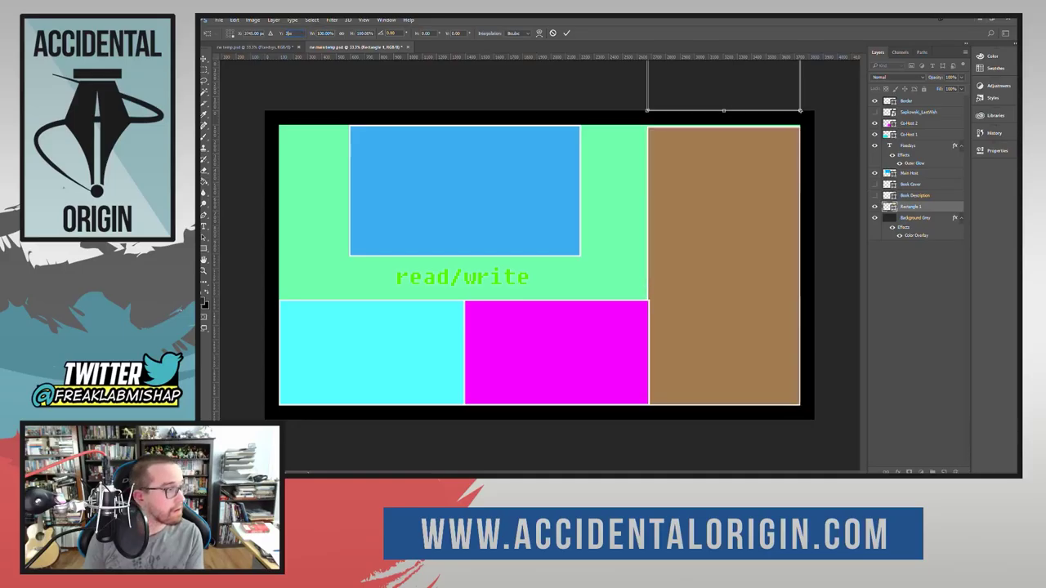
{"action": "type", "text": "0"}
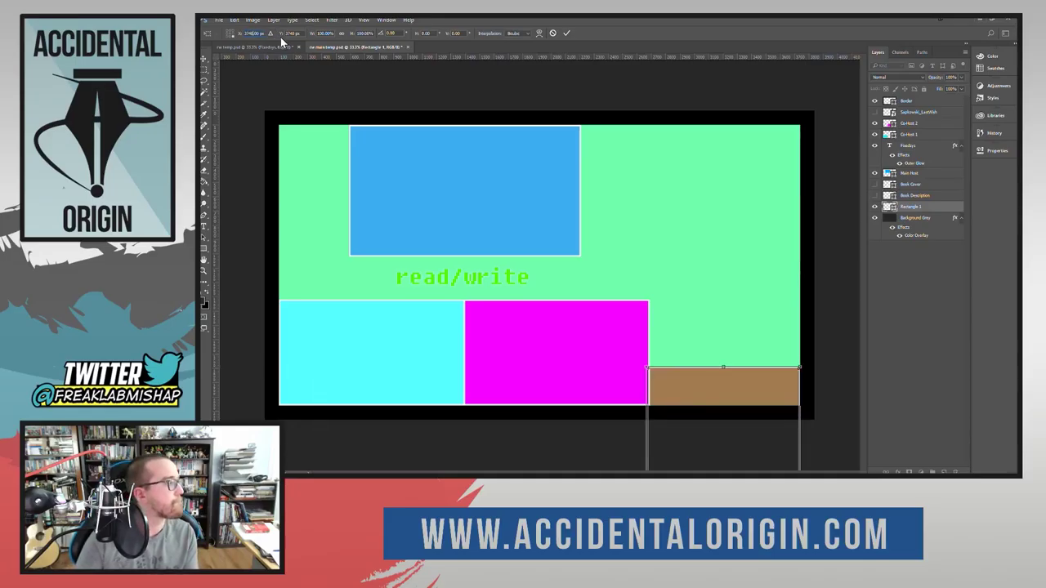
{"action": "key", "text": "ctrl+a"}
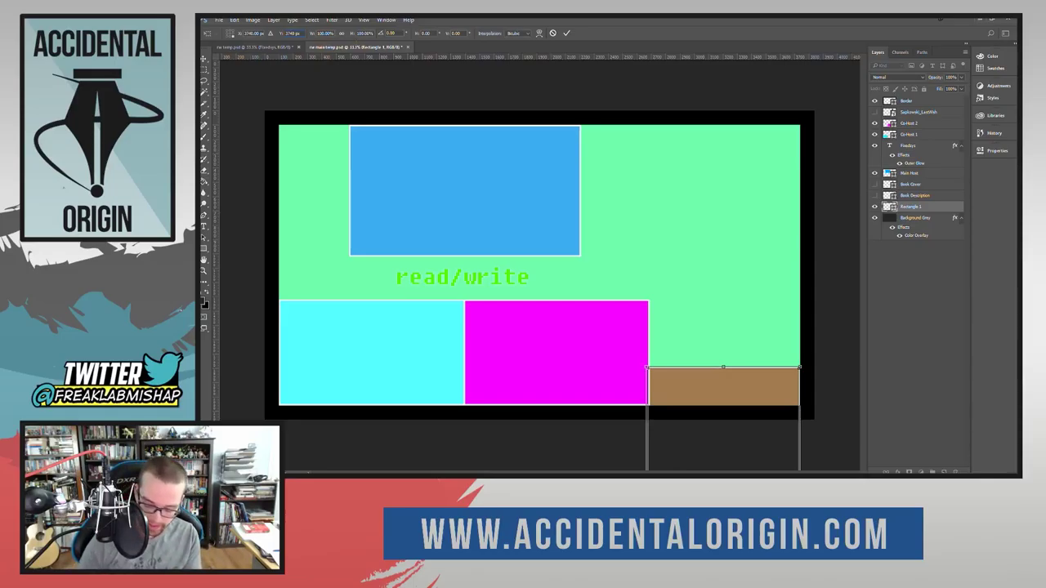
{"action": "key", "text": "Return"}
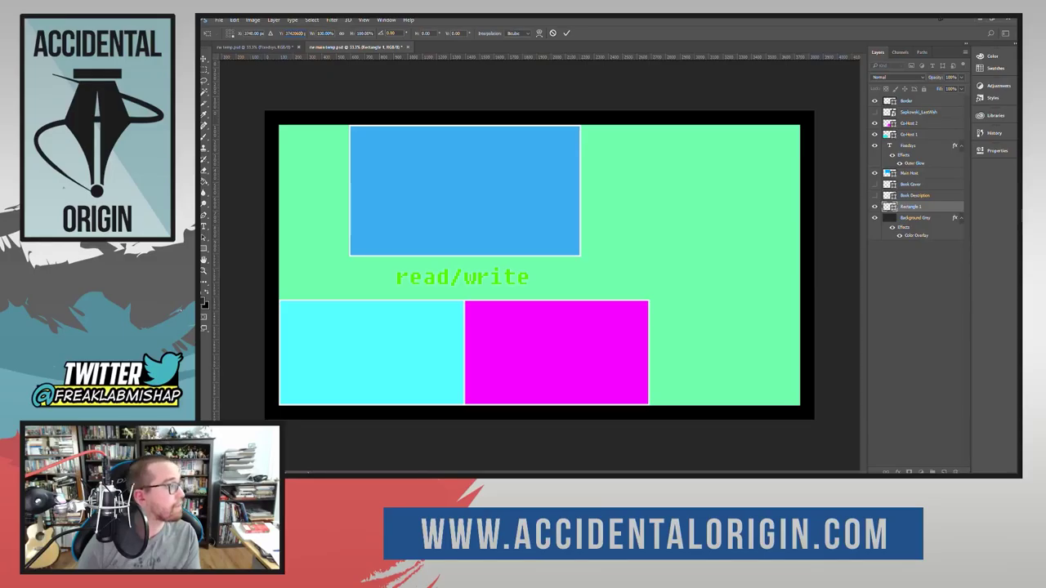
{"action": "type", "text": "3"}
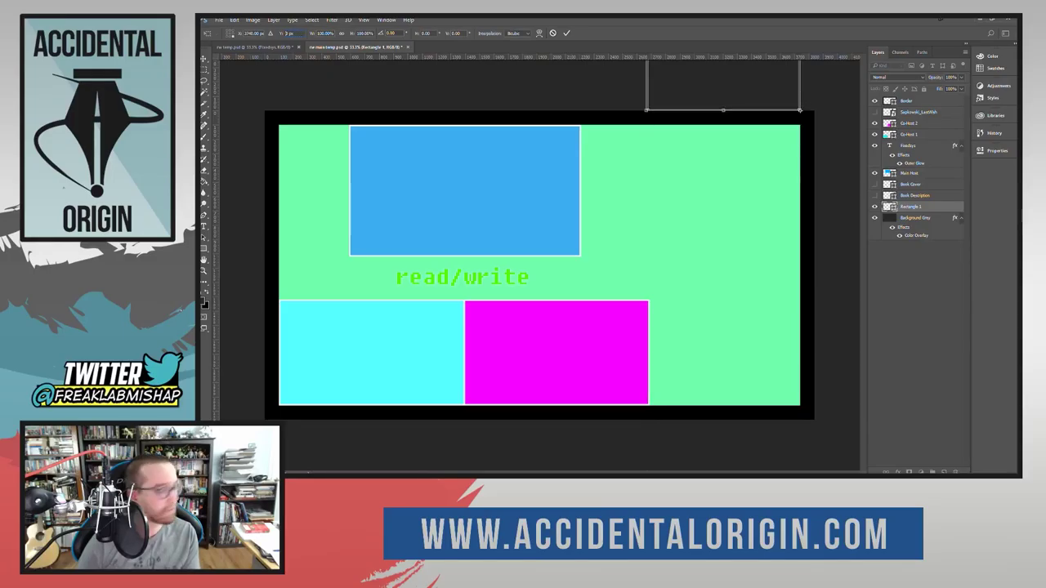
{"action": "type", "text": "40"}
{"action": "key", "text": "Return"}
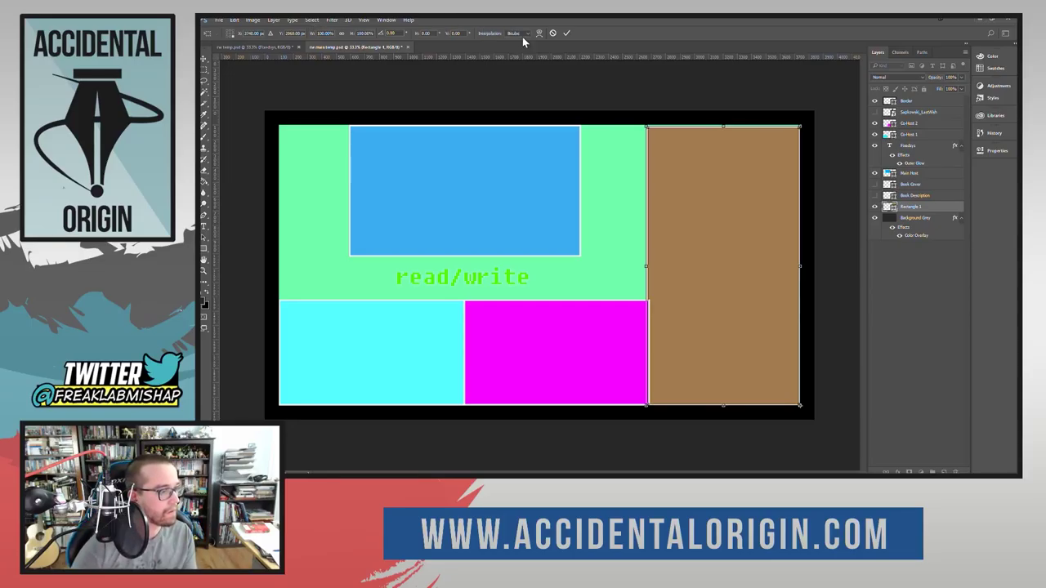
{"action": "left_click", "coordinate": [568, 34]}
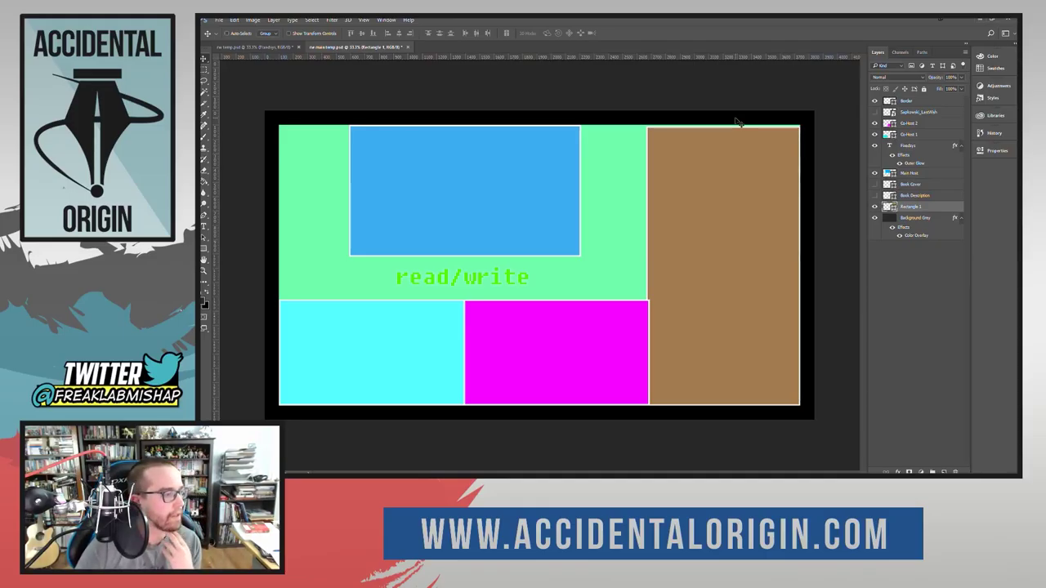
Step: Set Rectangle 1's height to 1920 px in its shape properties
{"action": "left_click", "coordinate": [995, 151]}
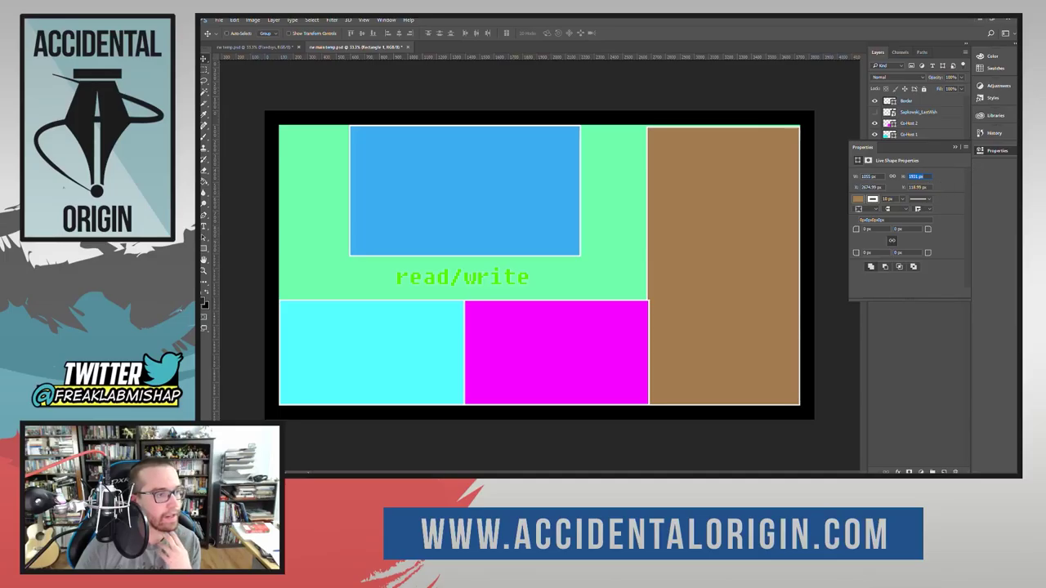
{"action": "left_click", "coordinate": [916, 176]}
{"action": "double_click", "coordinate": [915, 177]}
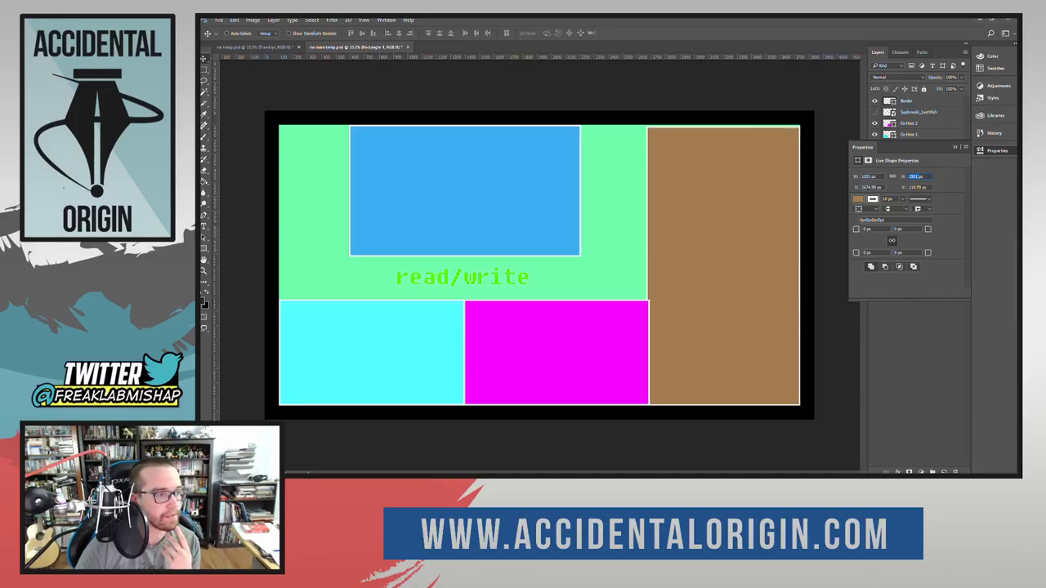
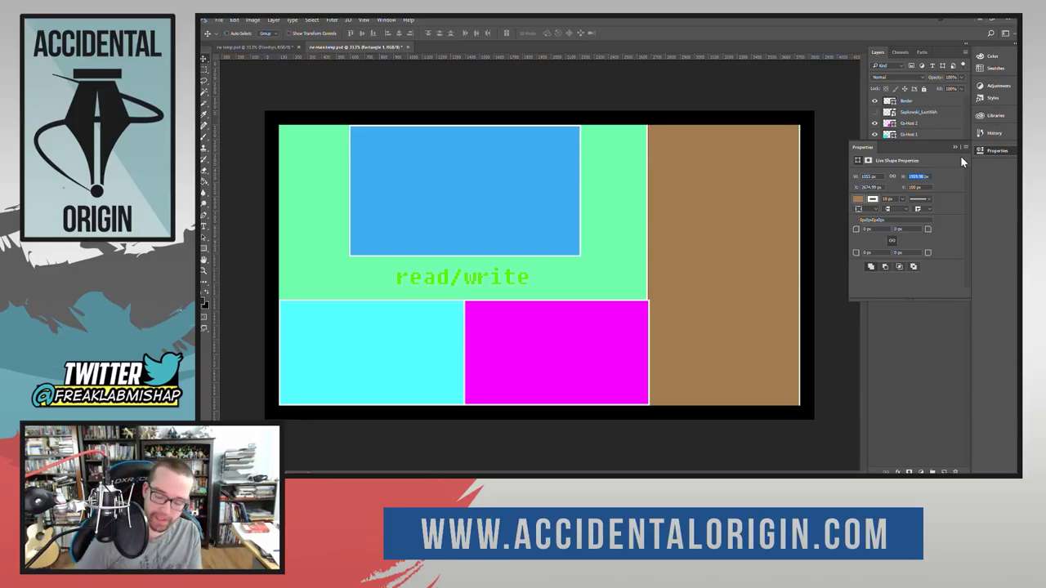
{"action": "type", "text": "1250"}
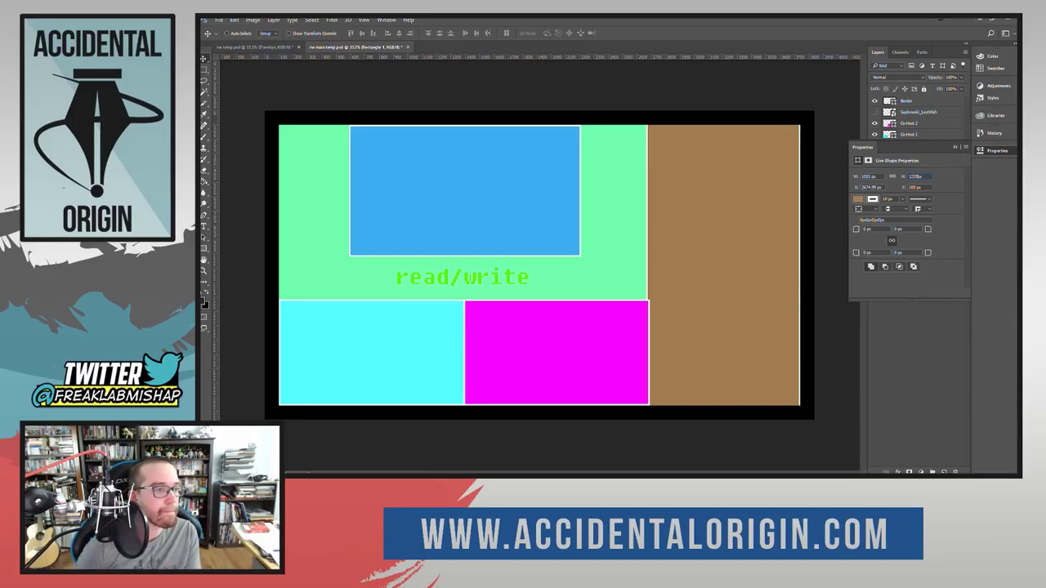
{"action": "type", "text": "px"}
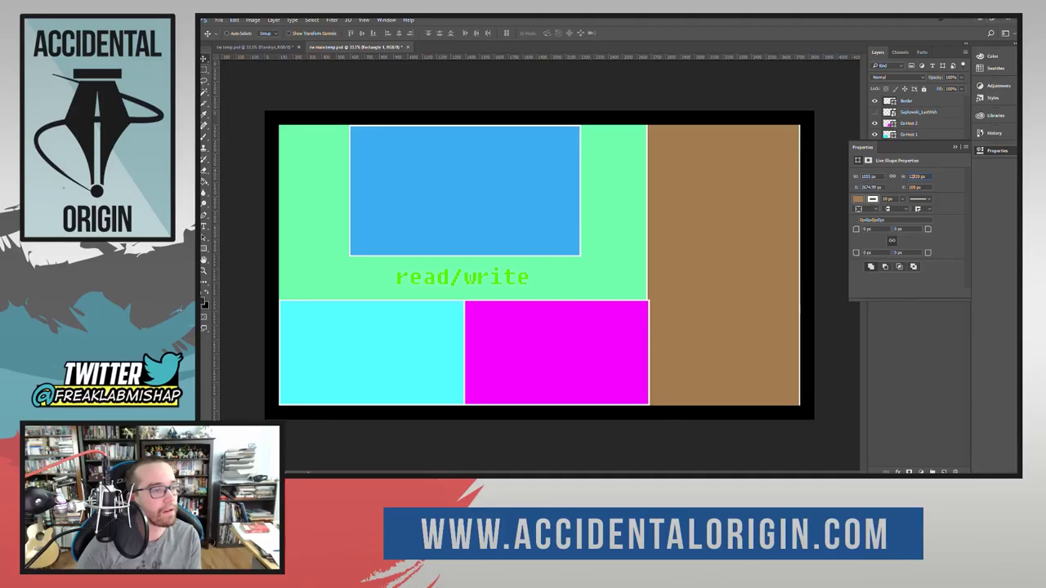
{"action": "key", "text": "Return"}
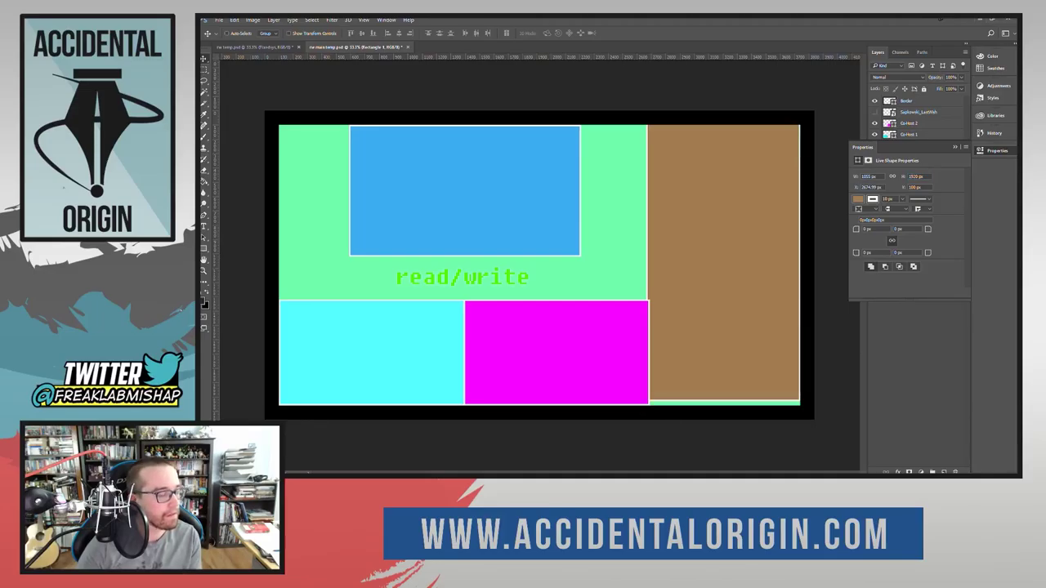
Step: Free-transform Rectangle 1 from its lower-right reference point, setting X to 3740 px and Y to 2090 px
{"action": "left_click", "coordinate": [914, 187]}
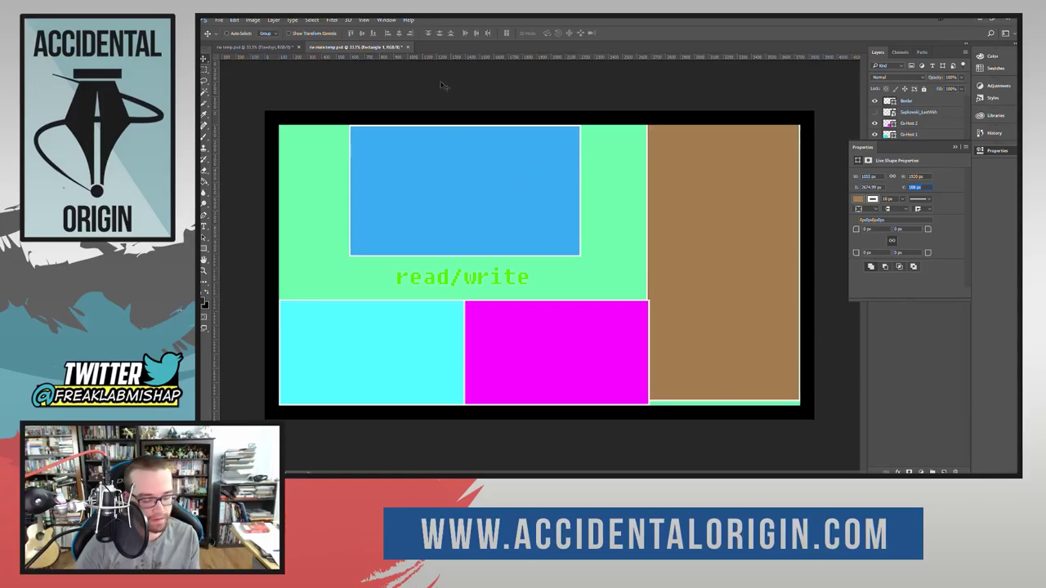
{"action": "key", "text": "ctrl+t"}
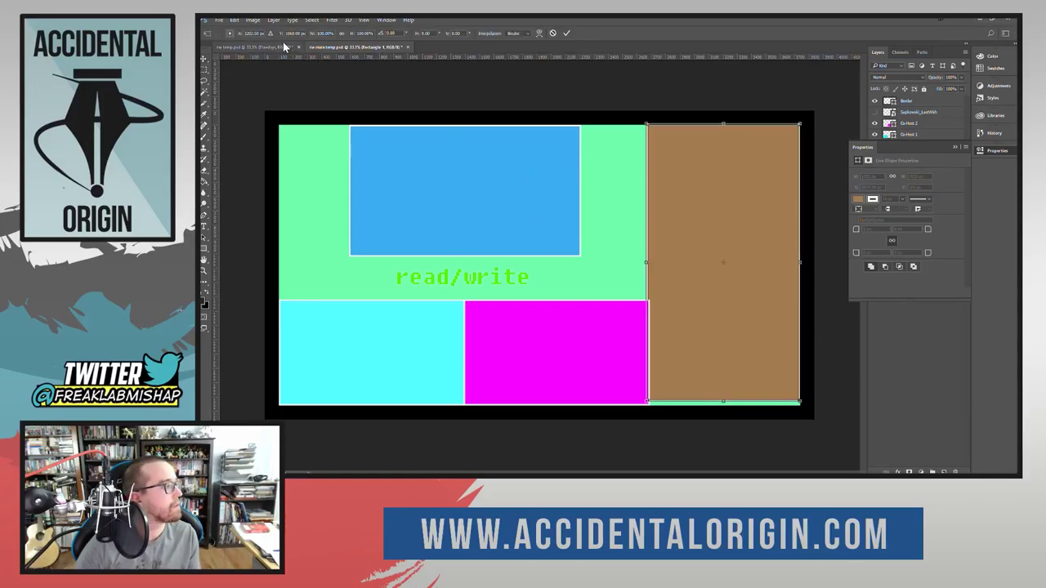
{"action": "left_click", "coordinate": [252, 32]}
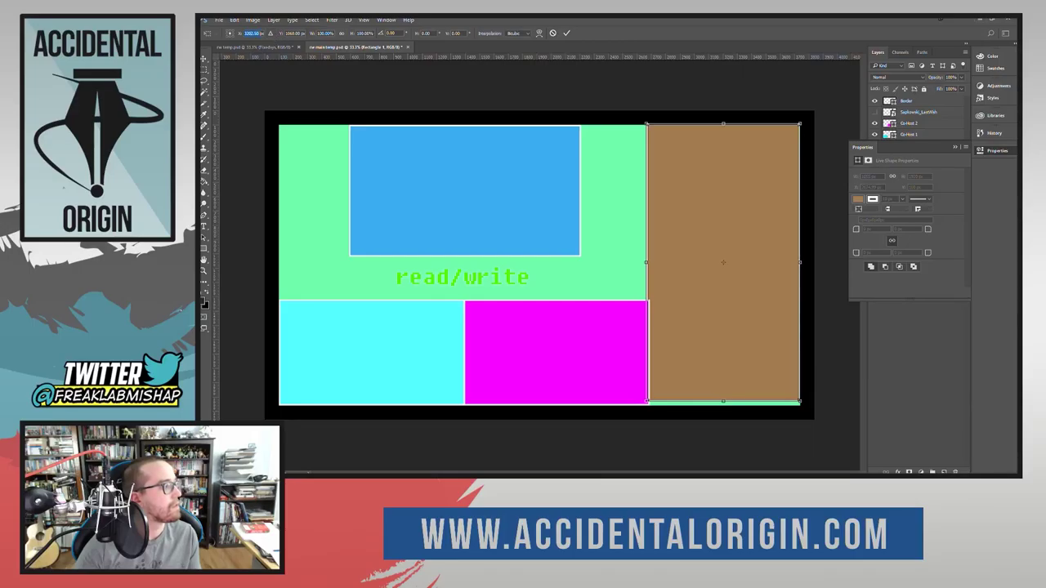
{"action": "type", "text": "3240"}
{"action": "key", "text": "Tab"}
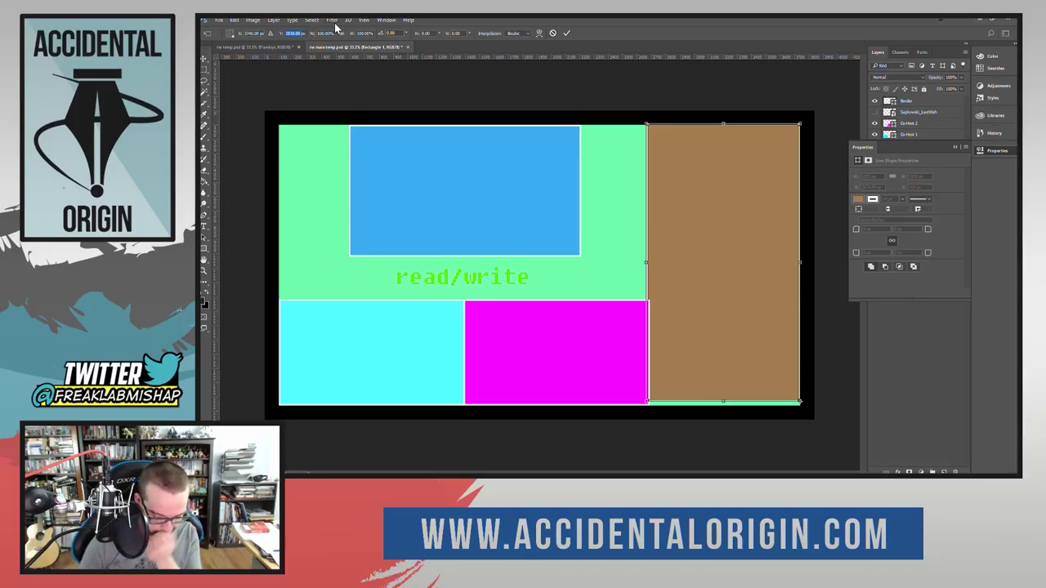
{"action": "type", "text": "20"}
{"action": "key", "text": "Return"}
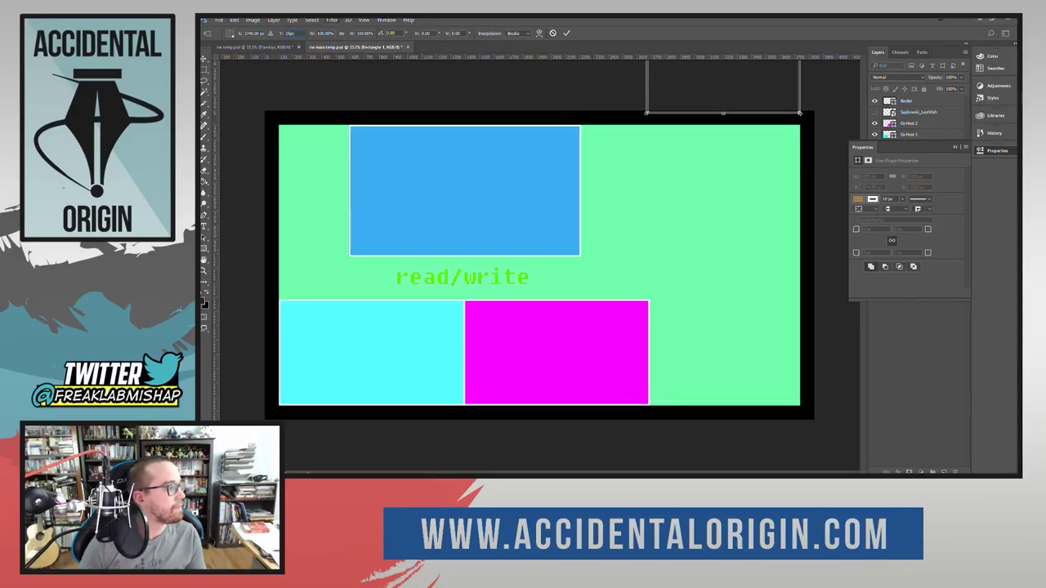
{"action": "type", "text": "00"}
{"action": "key", "text": "Return"}
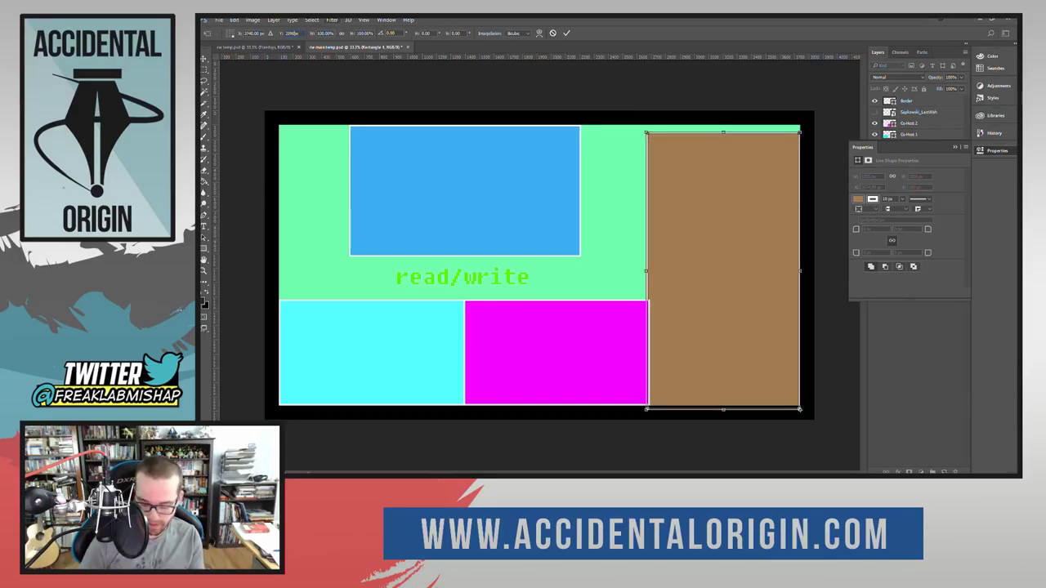
Step: Correct the Y position of Rectangle 1's lower-right reference point to 2060 px and apply the transform
{"action": "key", "text": "BackSpace"}
{"action": "key", "text": "BackSpace"}
{"action": "key", "text": "Return"}
{"action": "type", "text": "00"}
{"action": "key", "text": "Return"}
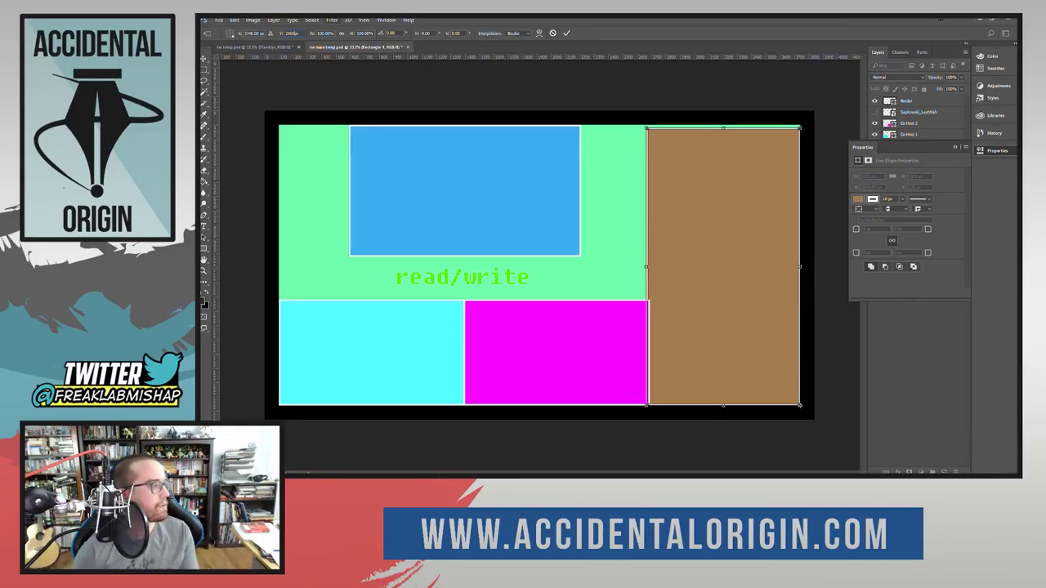
{"action": "key", "text": "Tab"}
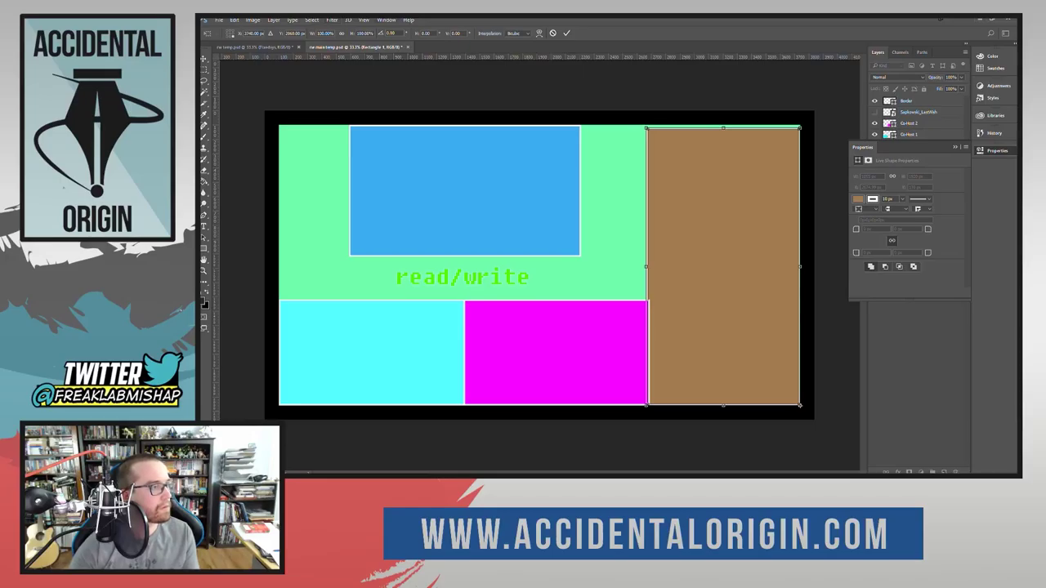
{"action": "left_click", "coordinate": [566, 33]}
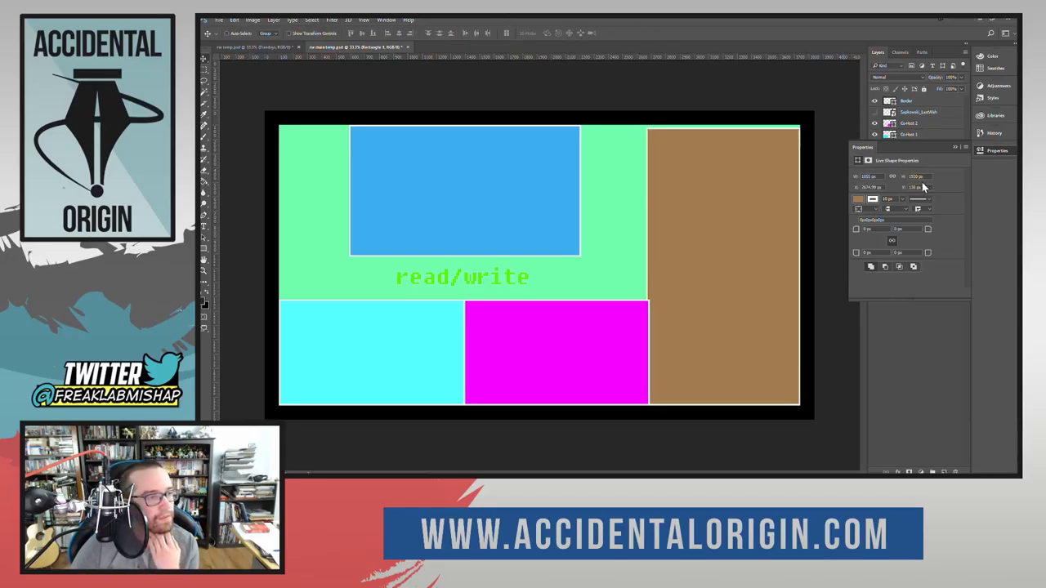
Step: Set Rectangle 1's height to 1960 px in its shape properties
{"action": "left_click_drag", "start_coordinate": [909, 177], "coordinate": [942, 175]}
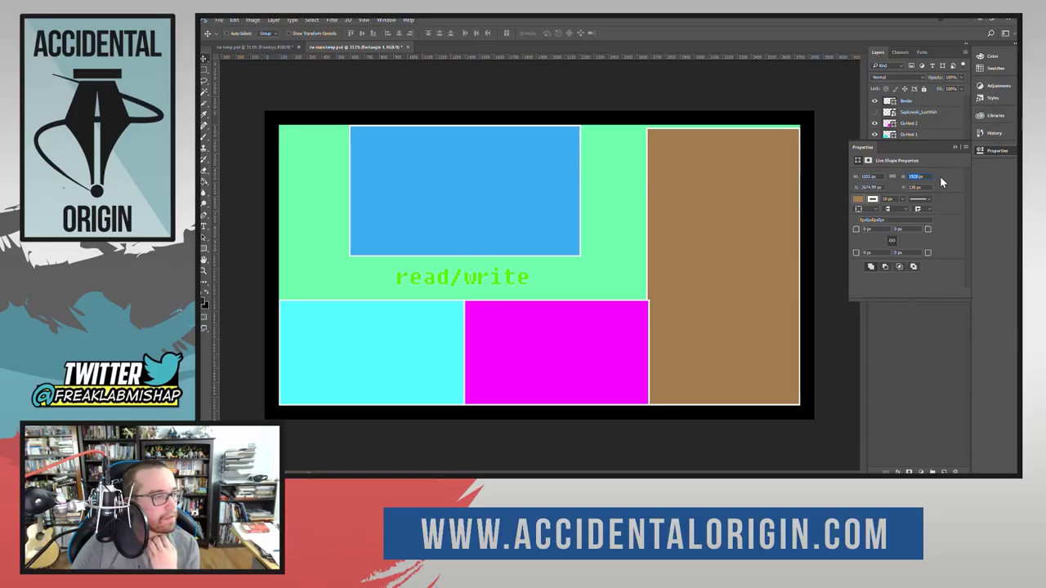
{"action": "key", "text": "Return"}
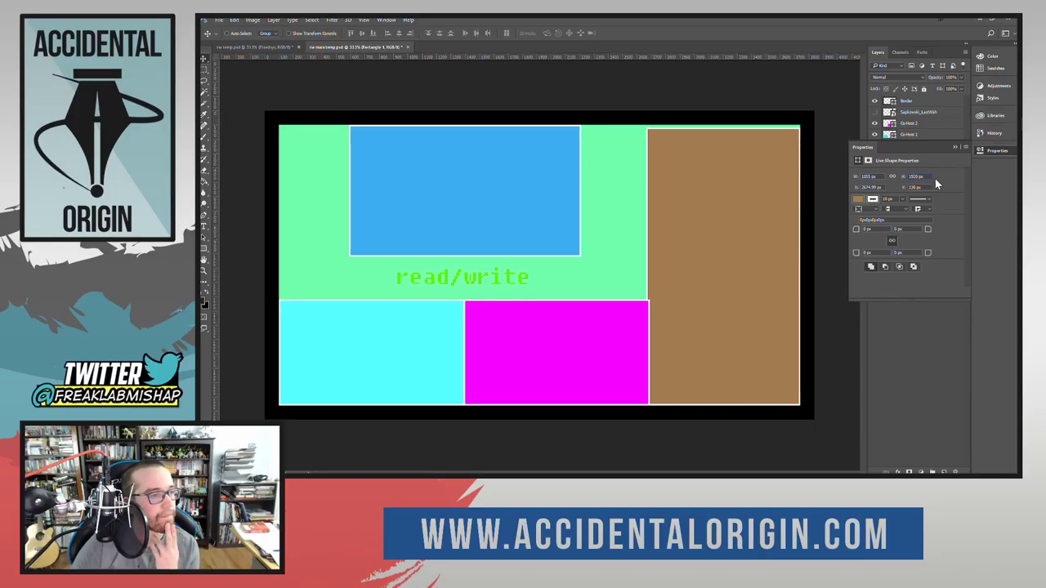
{"action": "type", "text": "9"}
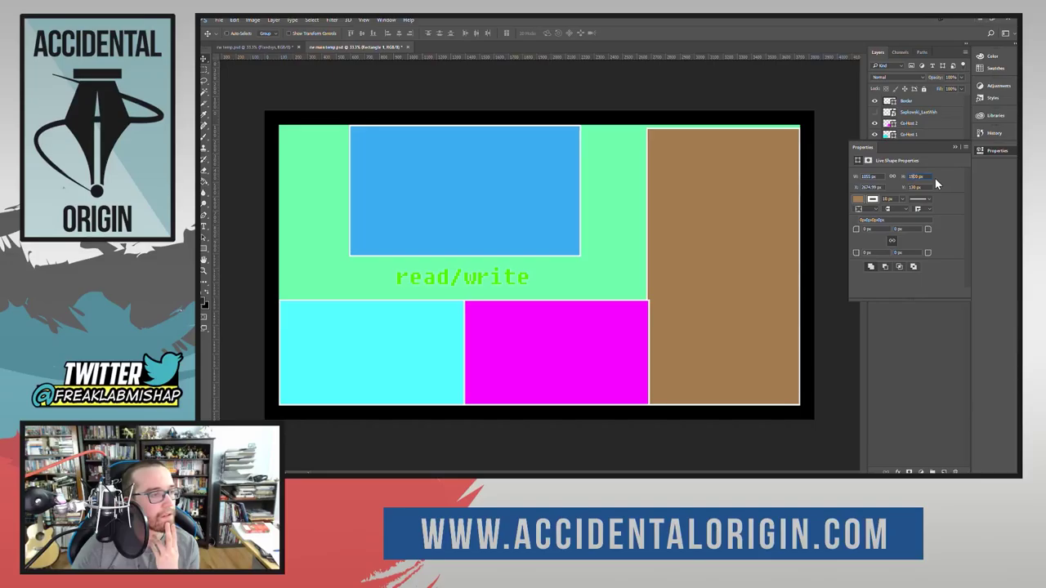
{"action": "type", "text": "180"}
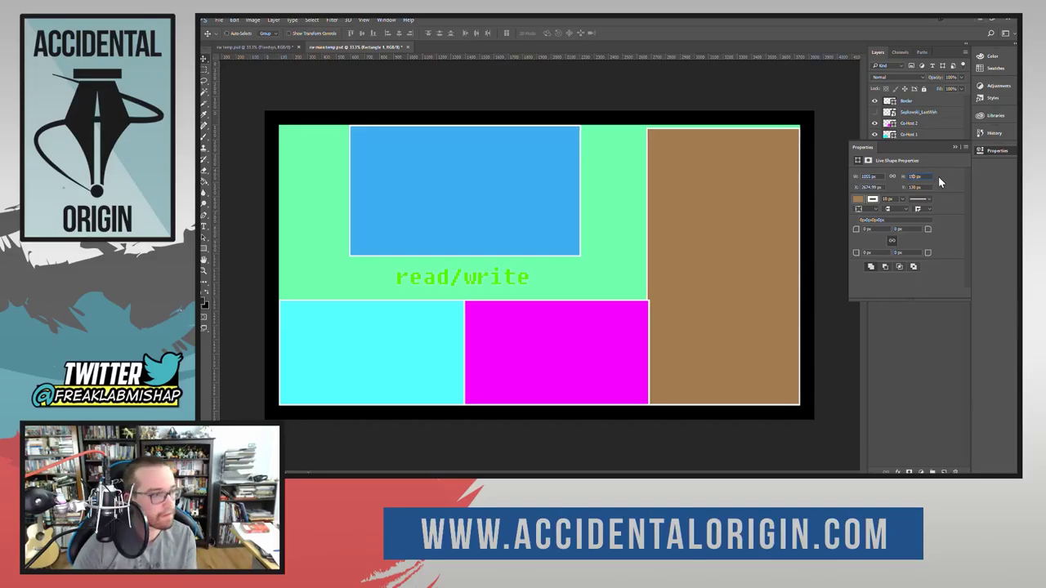
{"action": "type", "text": "0"}
{"action": "key", "text": "Return"}
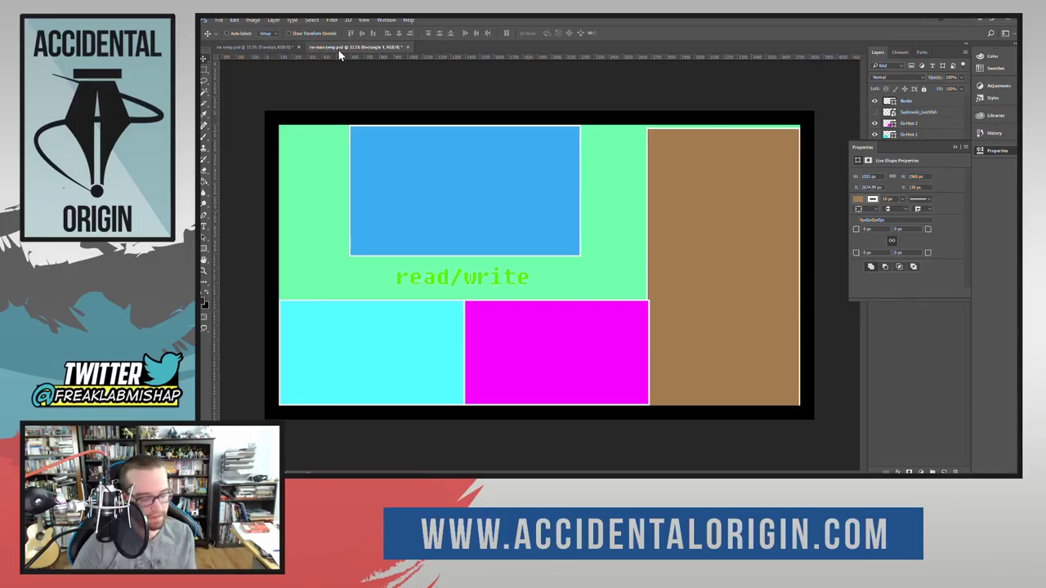
Step: Free-transform Rectangle 1, setting its lower-right reference point's Y position to 2060 px, and apply the transform
{"action": "key", "text": "ctrl+t"}
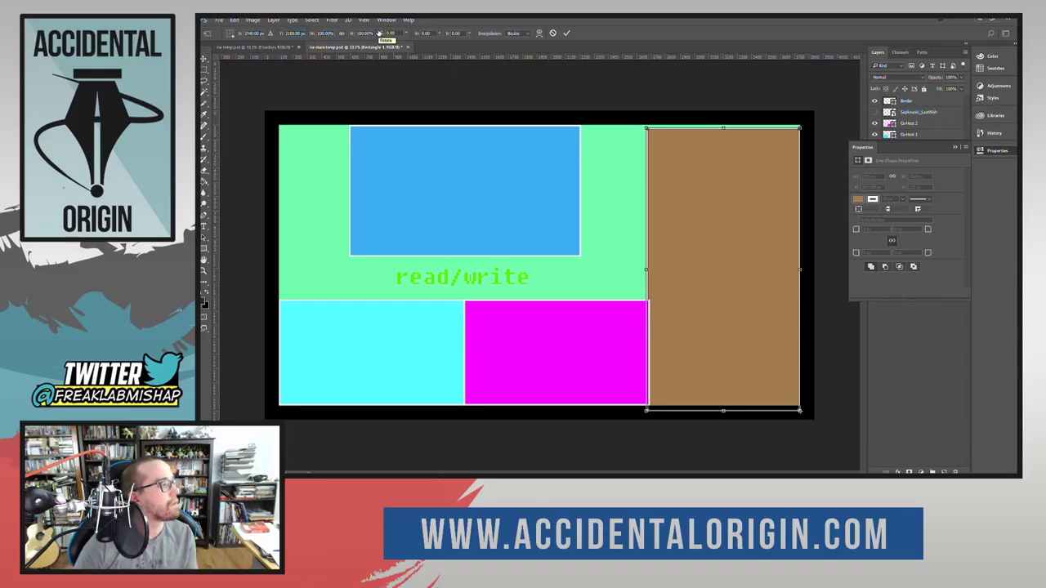
{"action": "type", "text": "20"}
{"action": "key", "text": "Return"}
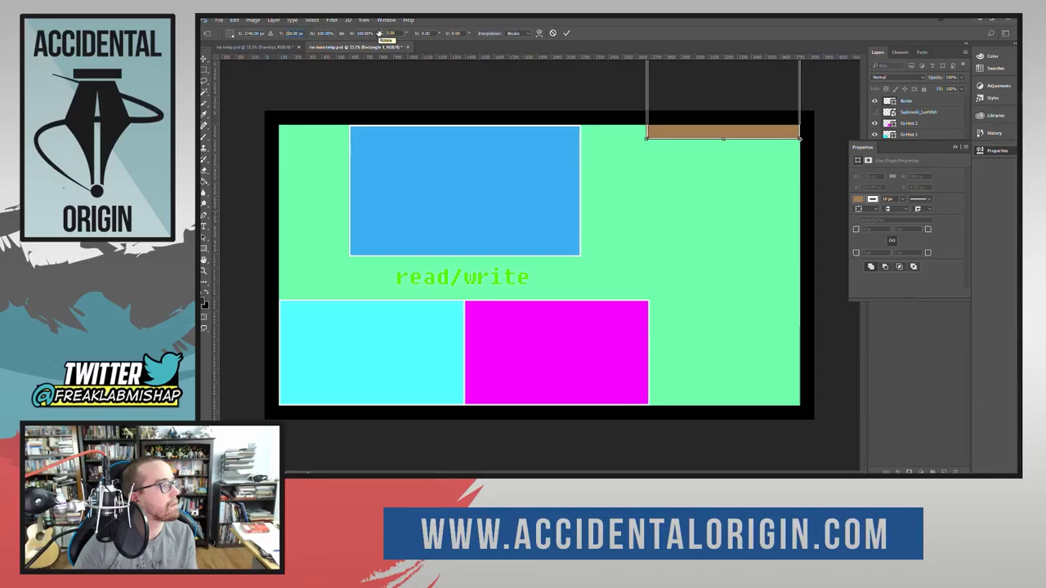
{"action": "key", "text": "ctrl+z"}
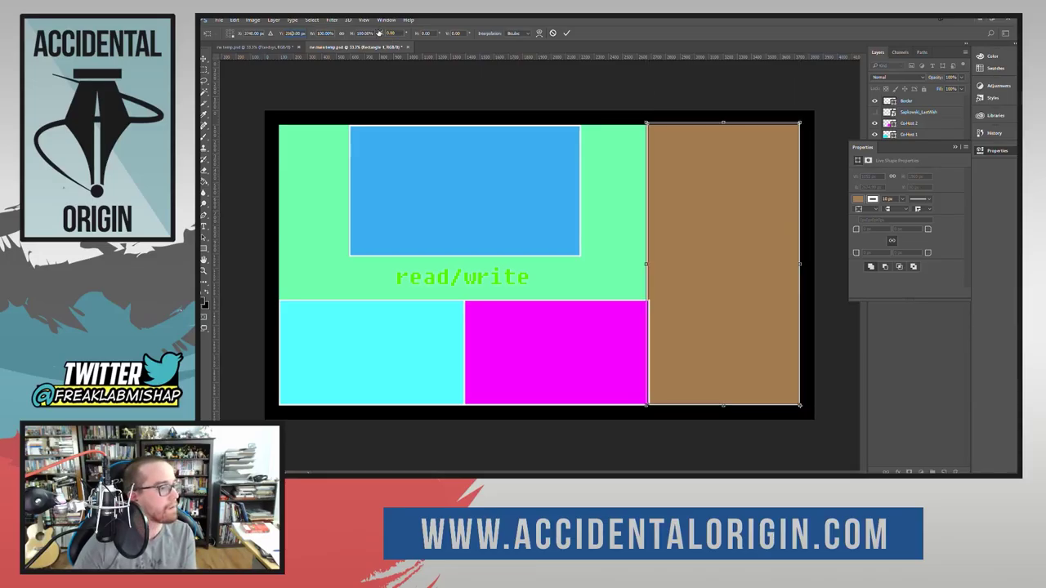
{"action": "left_click", "coordinate": [566, 33]}
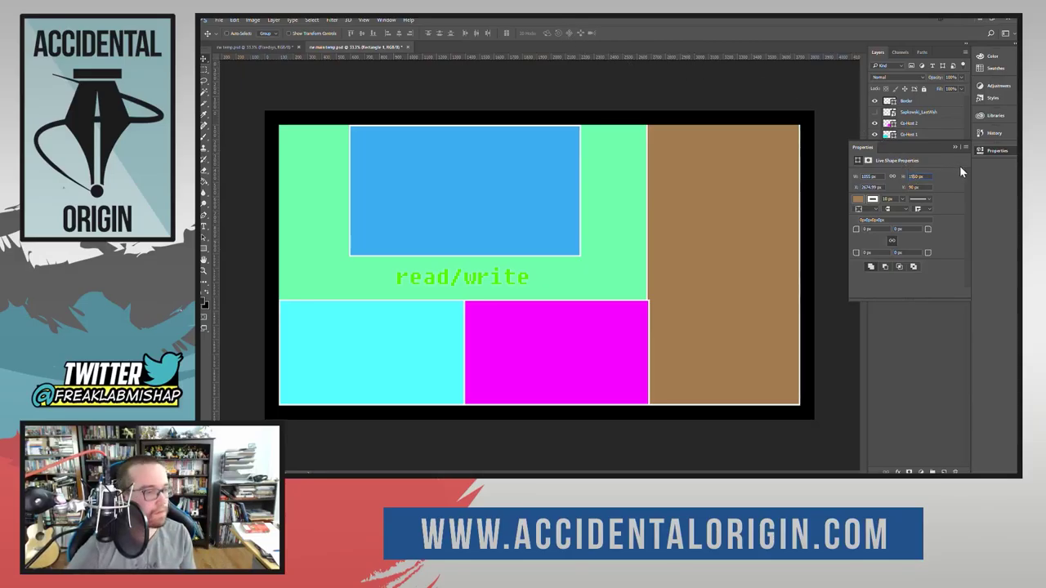
Step: Set Rectangle 1's height to 1950 px in its shape properties
{"action": "key", "text": "BackSpace"}
{"action": "type", "text": "55"}
{"action": "key", "text": "Return"}
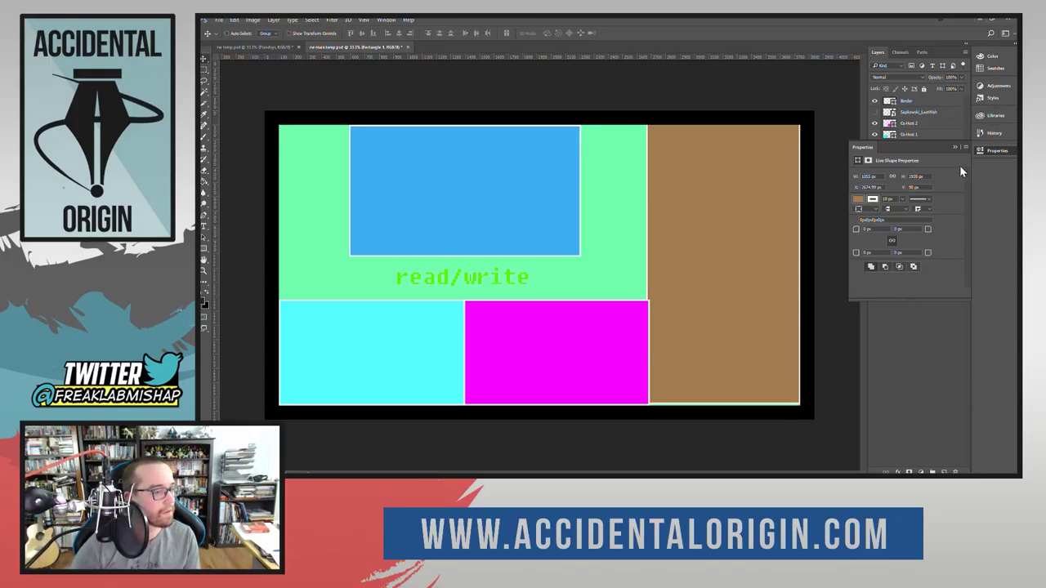
{"action": "left_click", "coordinate": [998, 150]}
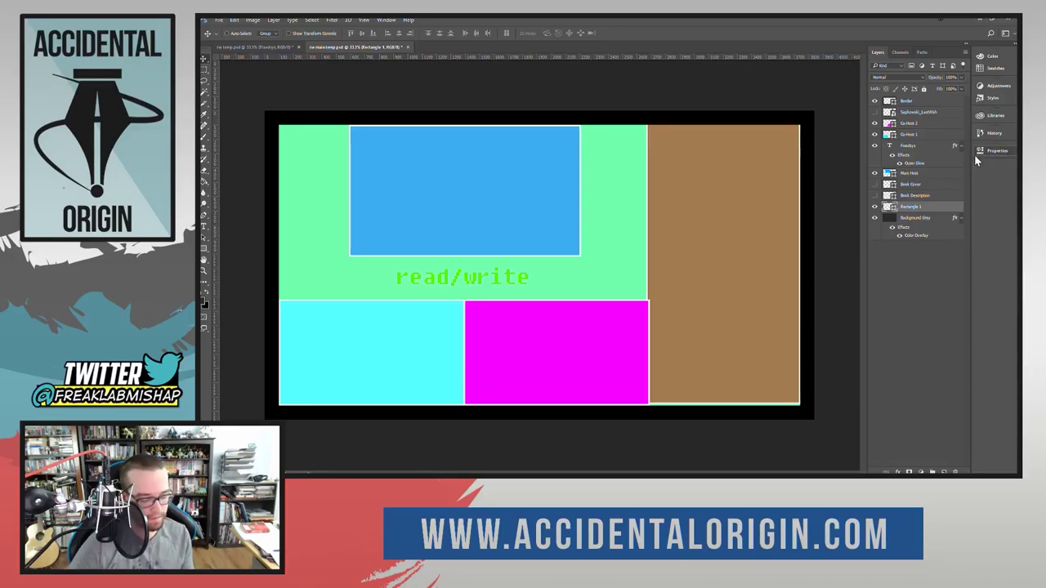
Step: Free-transform the resized Rectangle 1 from its lower-right reference point, setting Y to 2060 px, and apply it
{"action": "key", "text": "ctrl+t"}
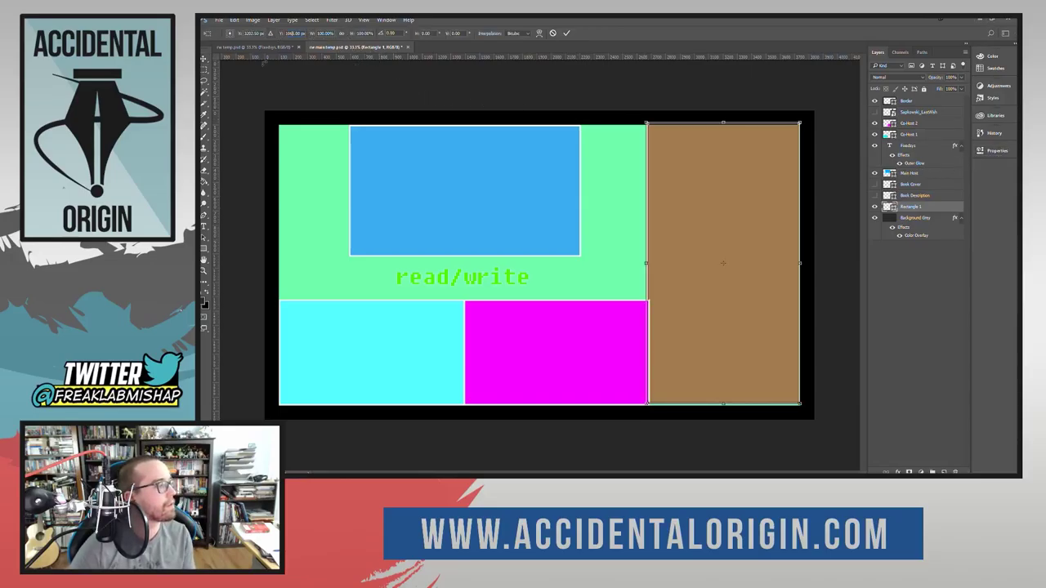
{"action": "left_click", "coordinate": [232, 35]}
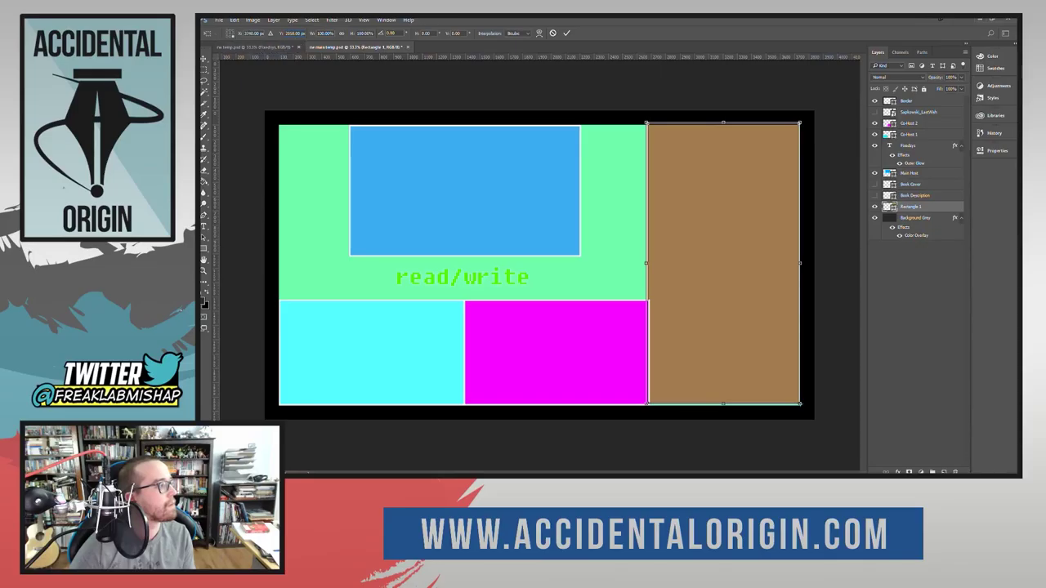
{"action": "type", "text": "200"}
{"action": "key", "text": "Return"}
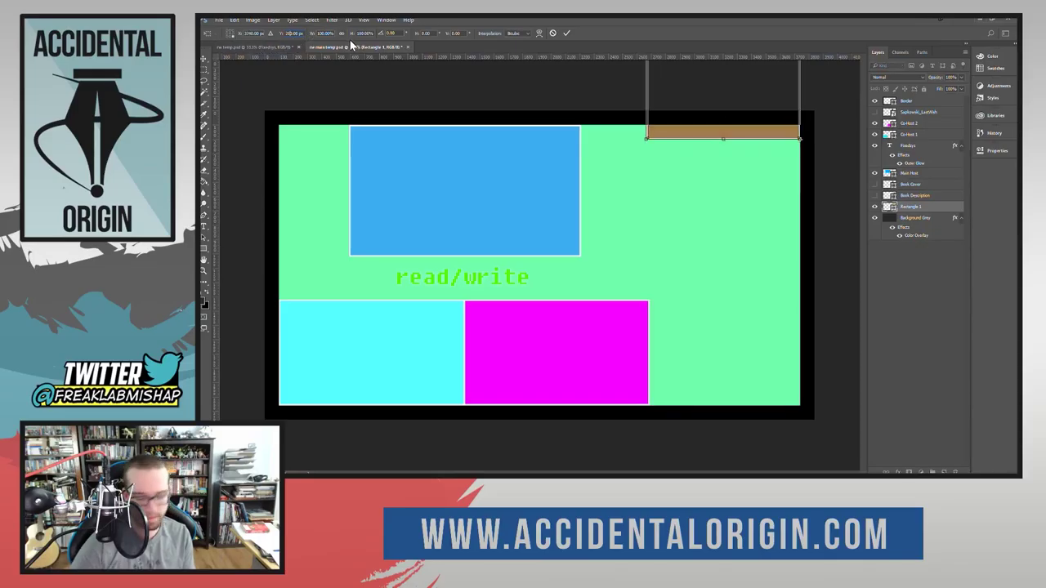
{"action": "key", "text": "ctrl+z"}
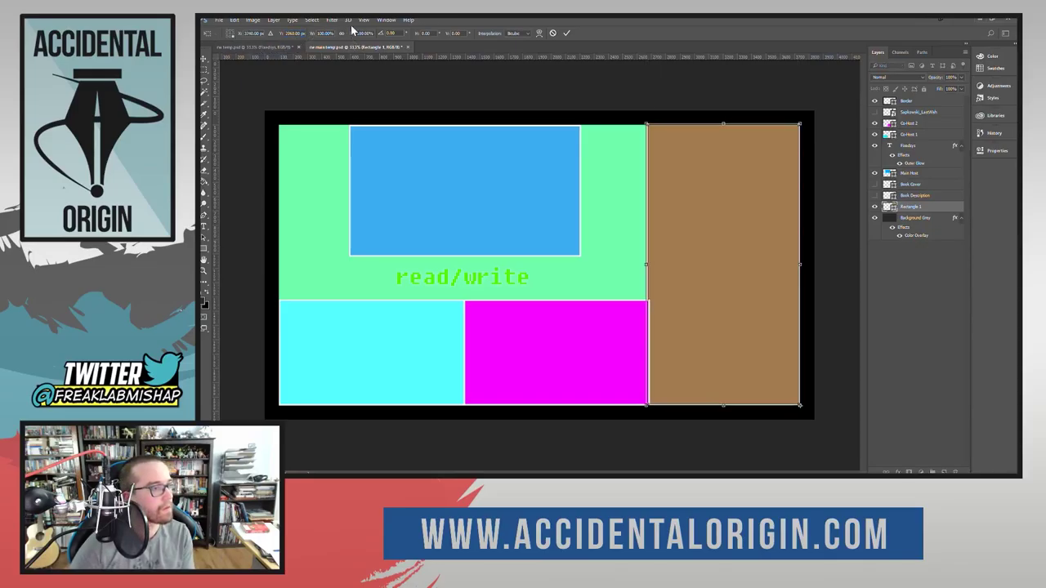
{"action": "left_click", "coordinate": [567, 32]}
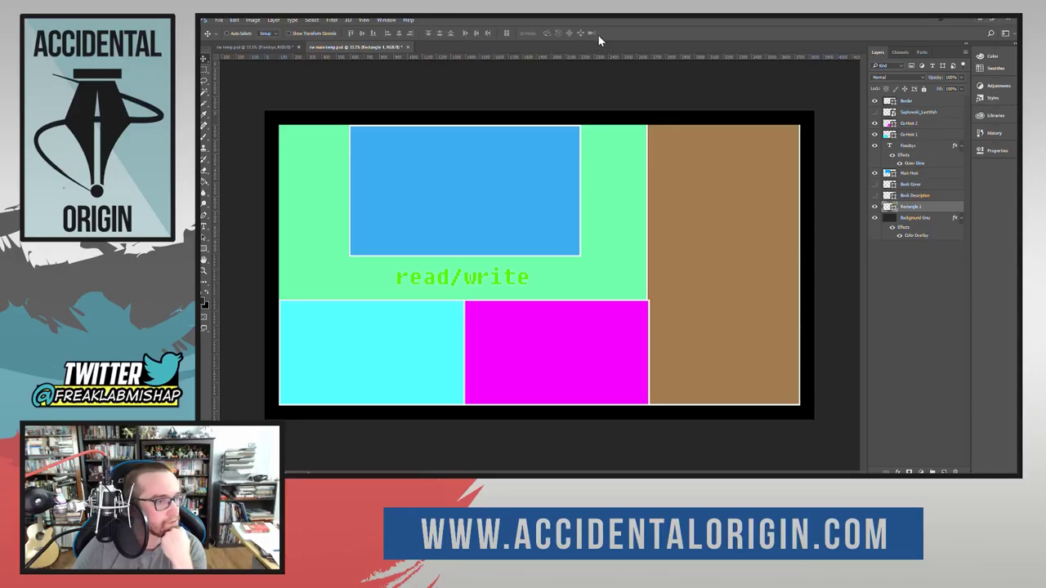
Step: Set Rectangle 1's height to 1940 px in its shape properties
{"action": "left_click", "coordinate": [986, 151]}
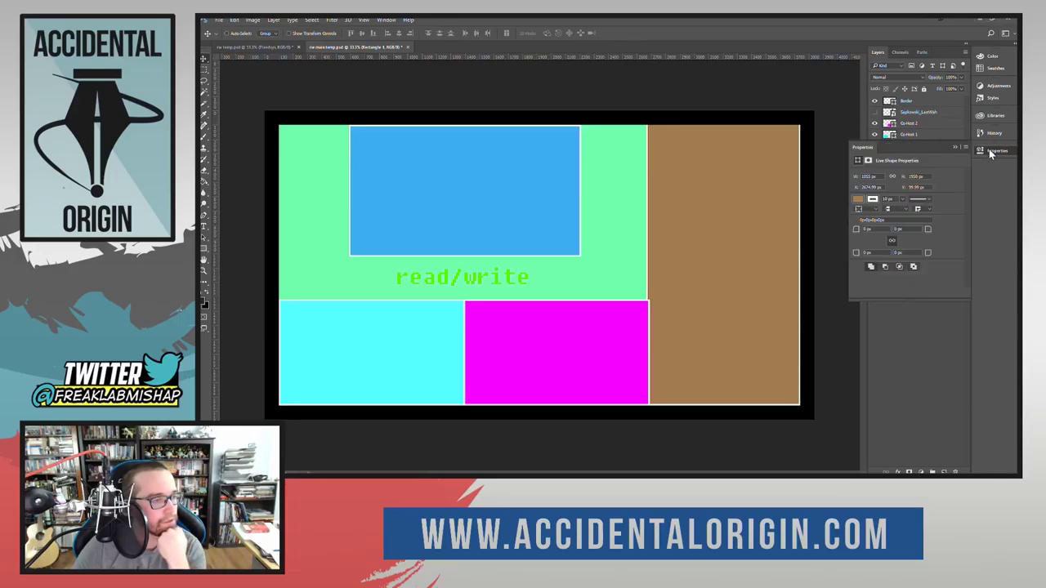
{"action": "type", "text": "1540"}
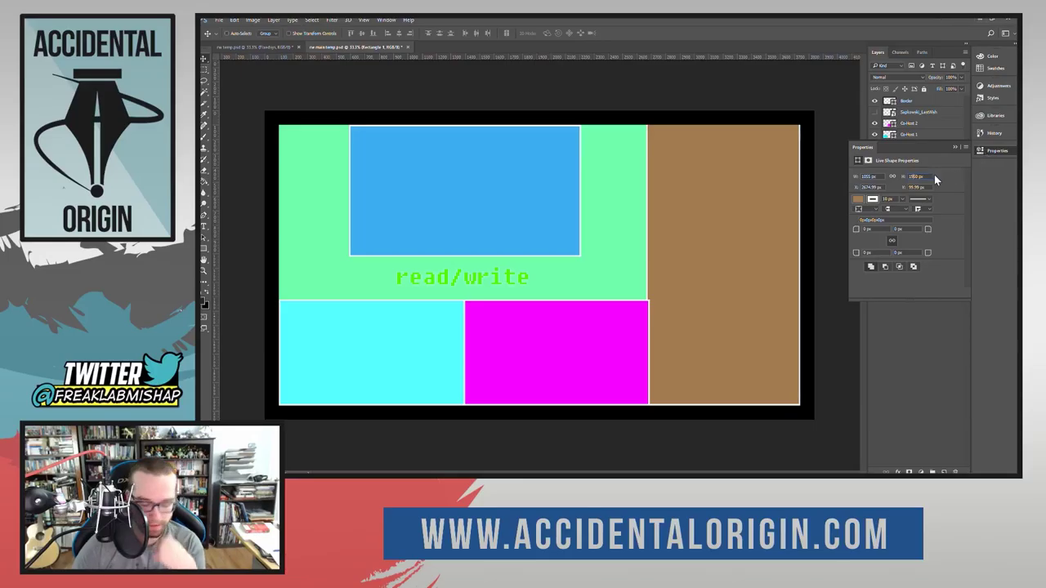
{"action": "key", "text": "Return"}
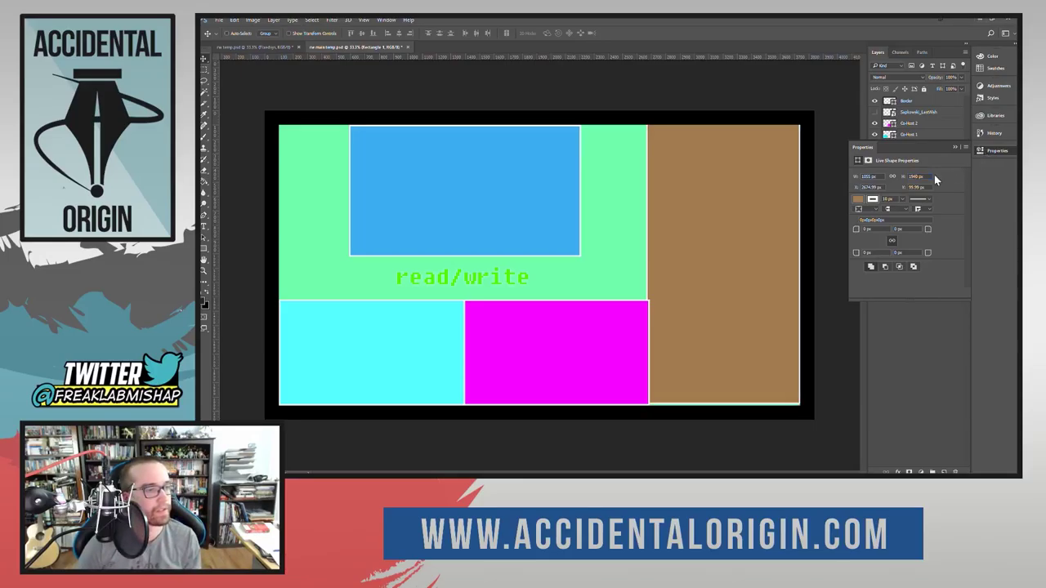
{"action": "left_click", "coordinate": [991, 151]}
Step: Realign Rectangle 1's lower-right reference point to Y 2060 px with Free Transform and apply it
{"action": "key", "text": "ctrl+t"}
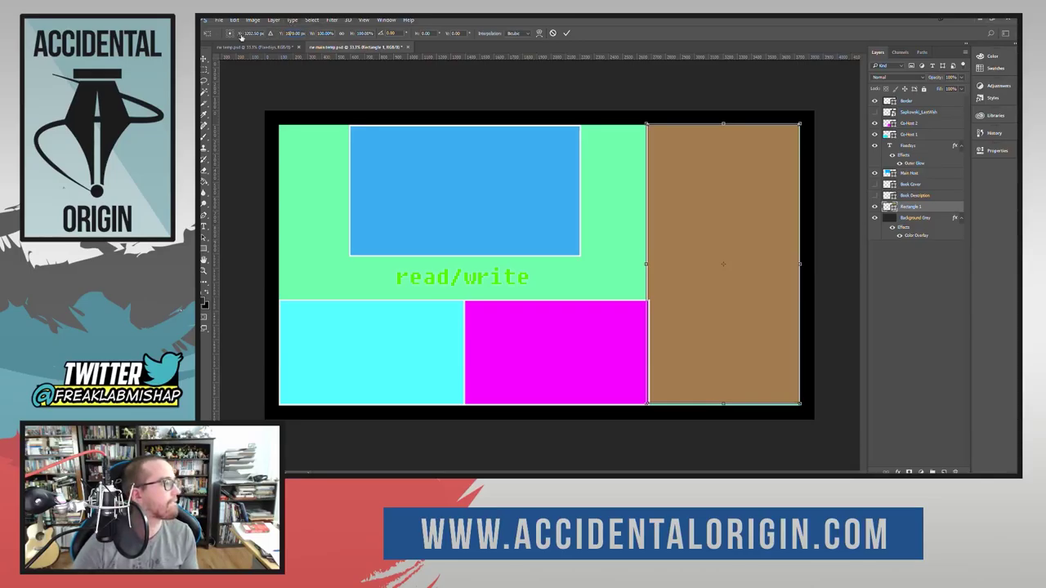
{"action": "left_click", "coordinate": [232, 36]}
{"action": "left_click", "coordinate": [343, 33]}
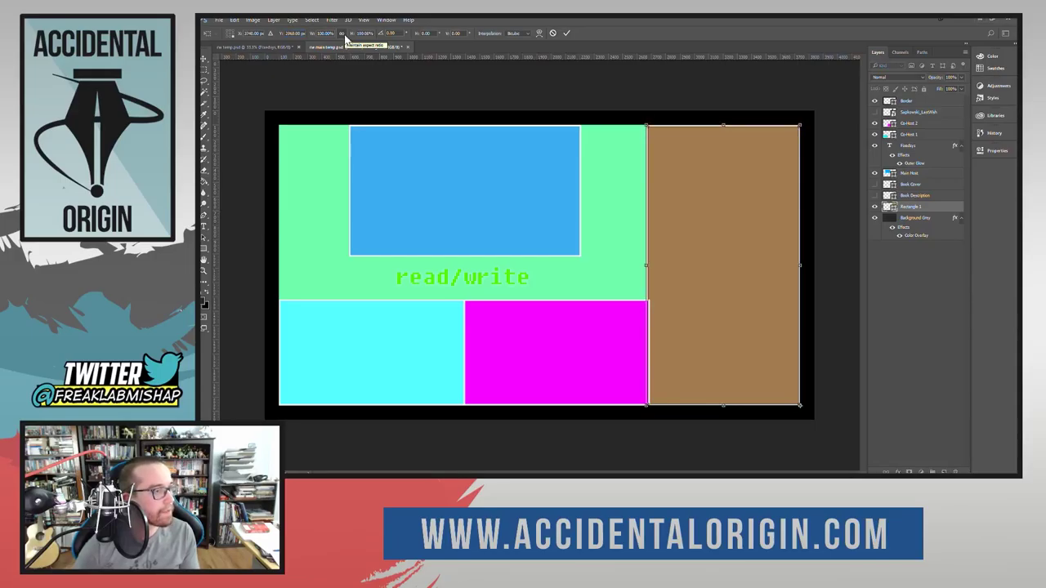
{"action": "left_click", "coordinate": [567, 35]}
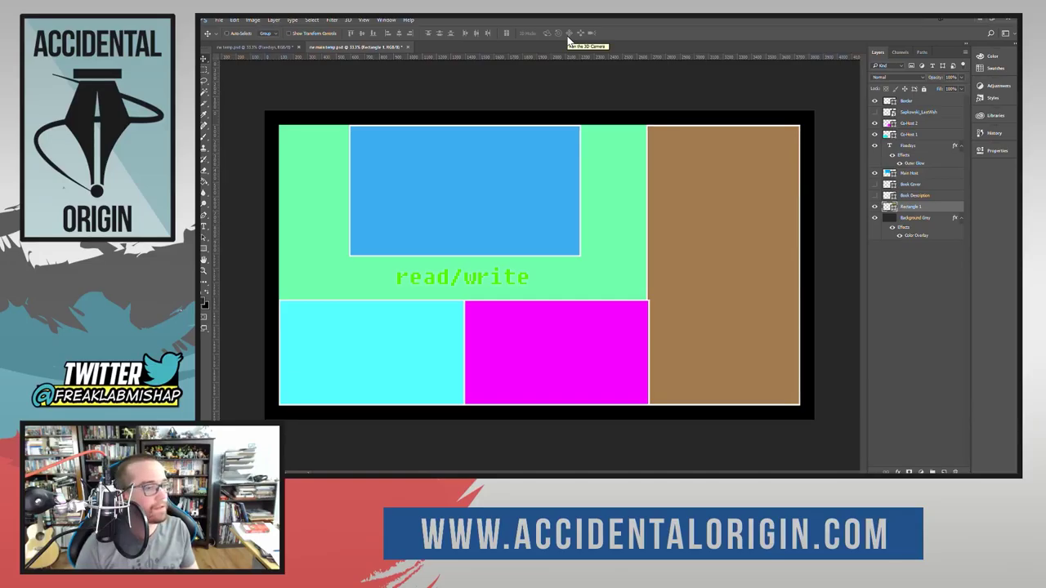
Step: Set Rectangle 1's width to 1045 px in its shape properties
{"action": "left_click", "coordinate": [991, 152]}
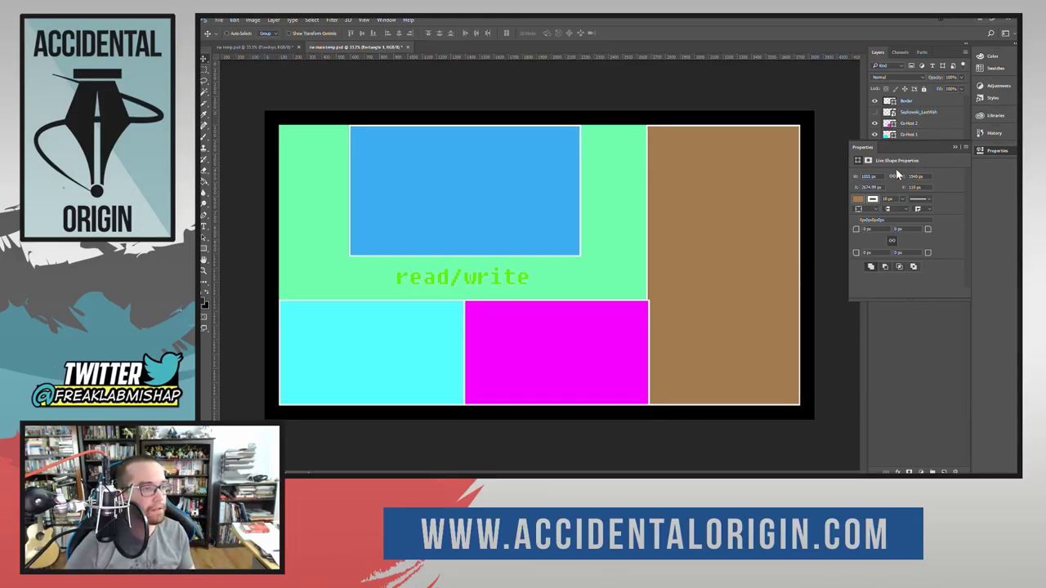
{"action": "key", "text": "shift+Down"}
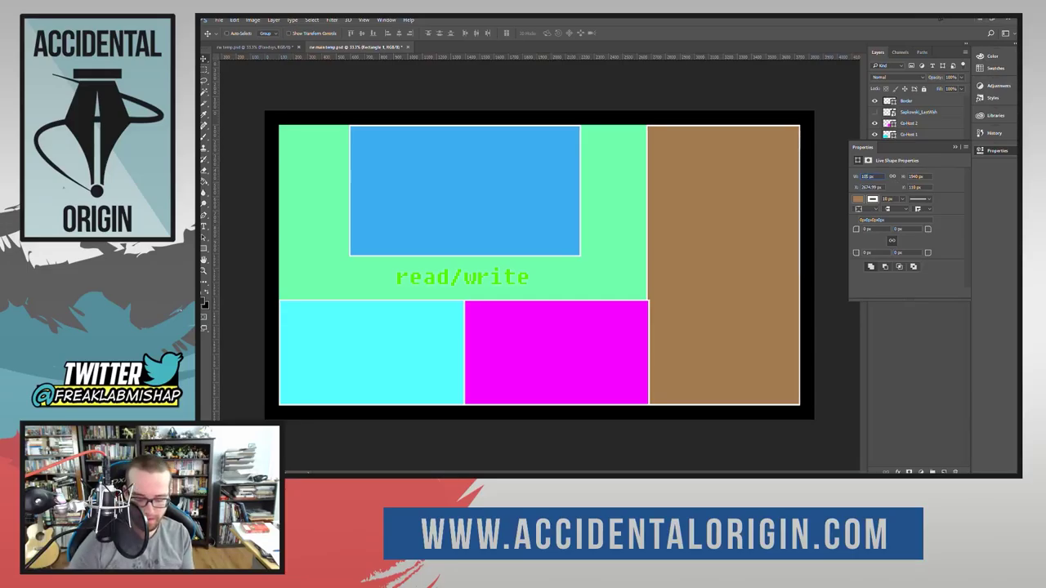
{"action": "key", "text": "Return"}
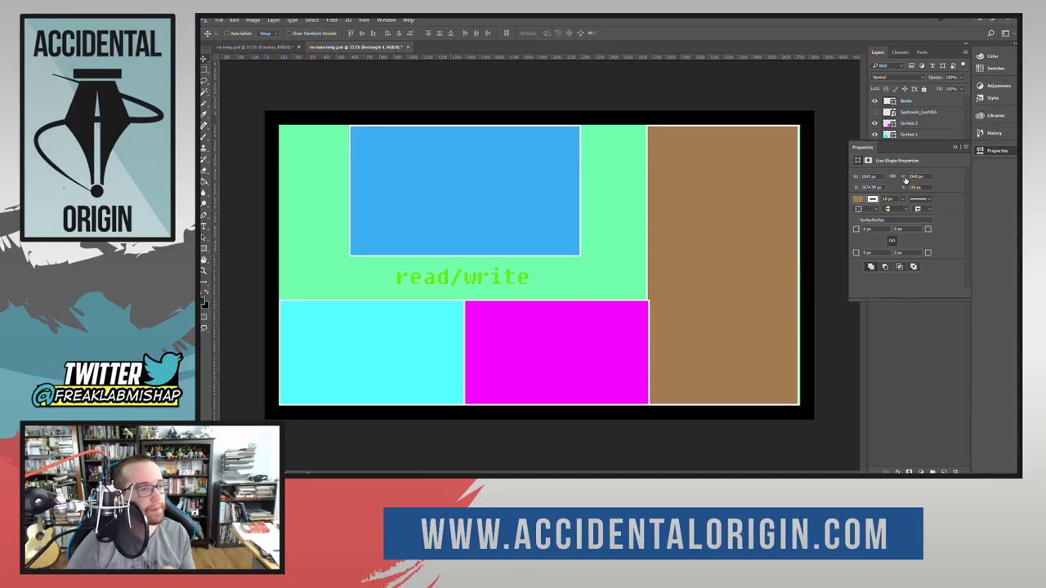
{"action": "left_click", "coordinate": [867, 161]}
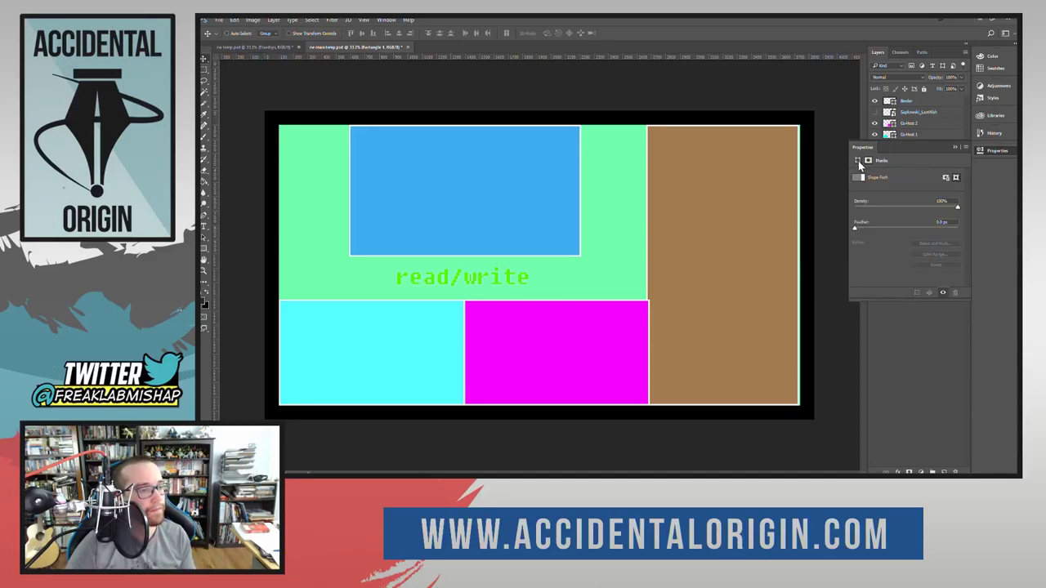
{"action": "left_click", "coordinate": [858, 161]}
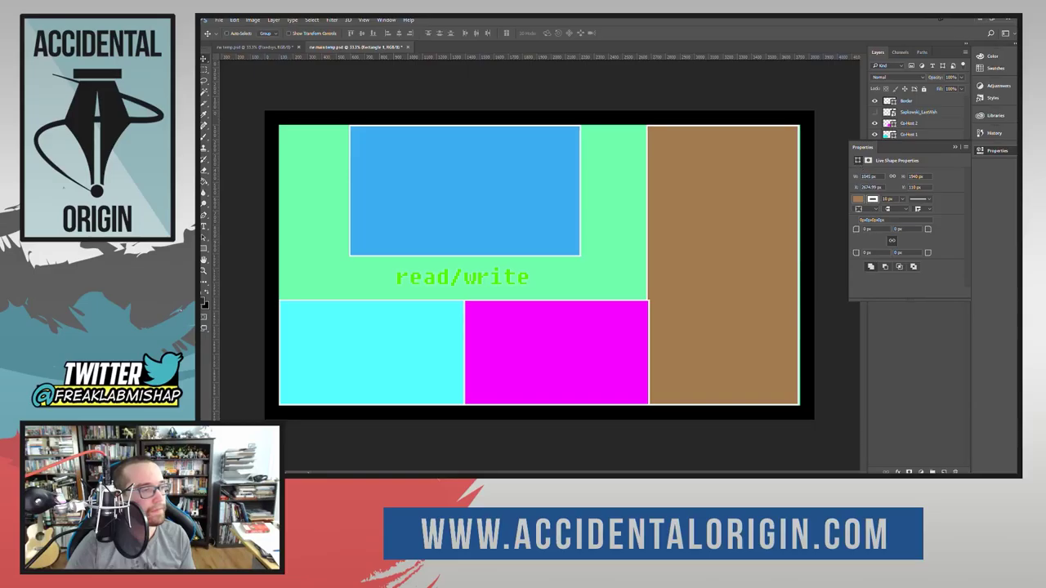
{"action": "left_click", "coordinate": [995, 151]}
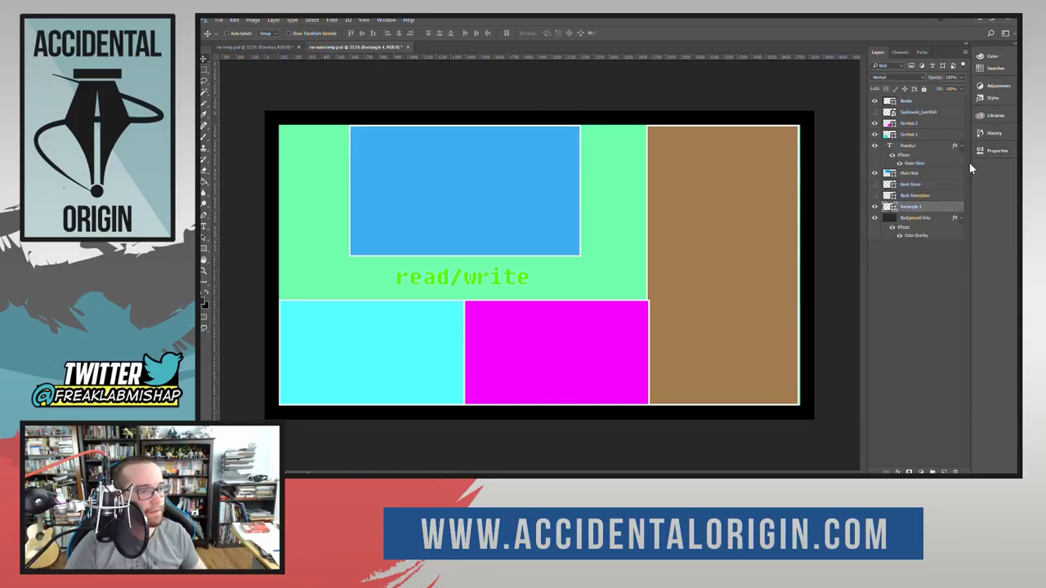
{"action": "left_click", "coordinate": [992, 151]}
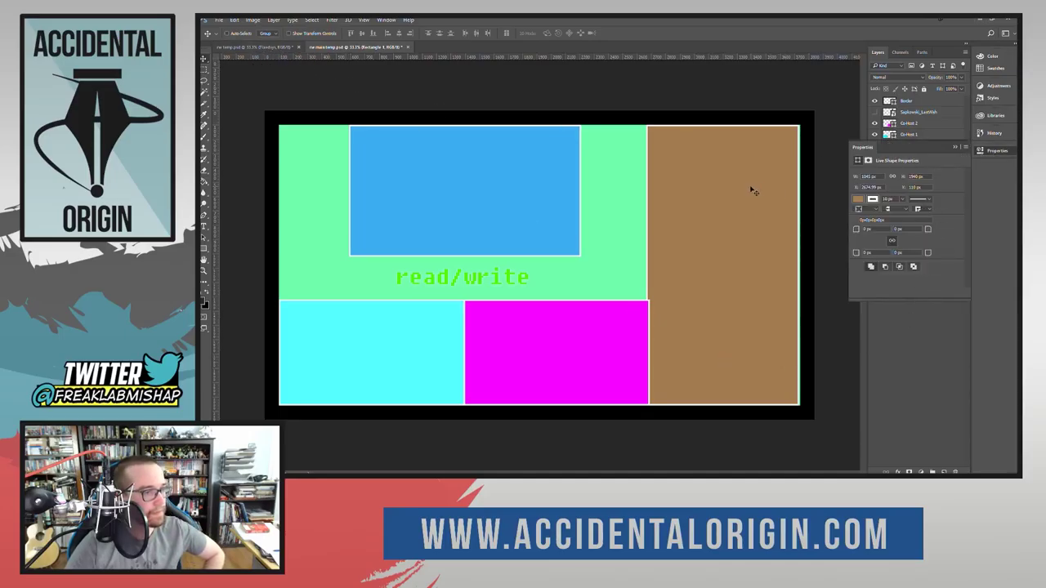
Step: Free-transform Rectangle 1, setting its lower-right reference point's X position to 3740 px, and apply the transform
{"action": "key", "text": "ctrl+t"}
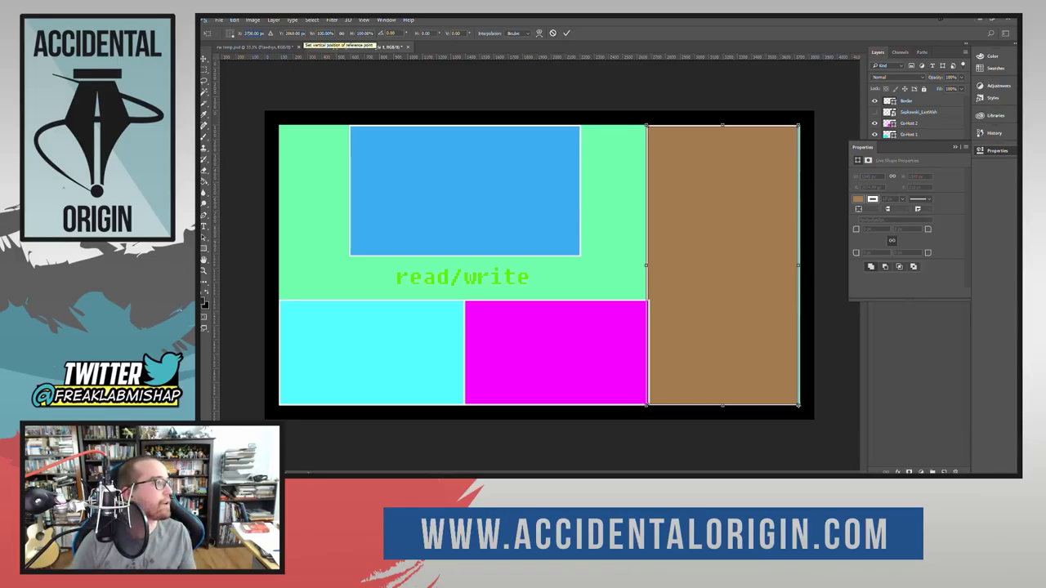
{"action": "type", "text": "370"}
{"action": "key", "text": "Return"}
{"action": "key", "text": "ctrl+z"}
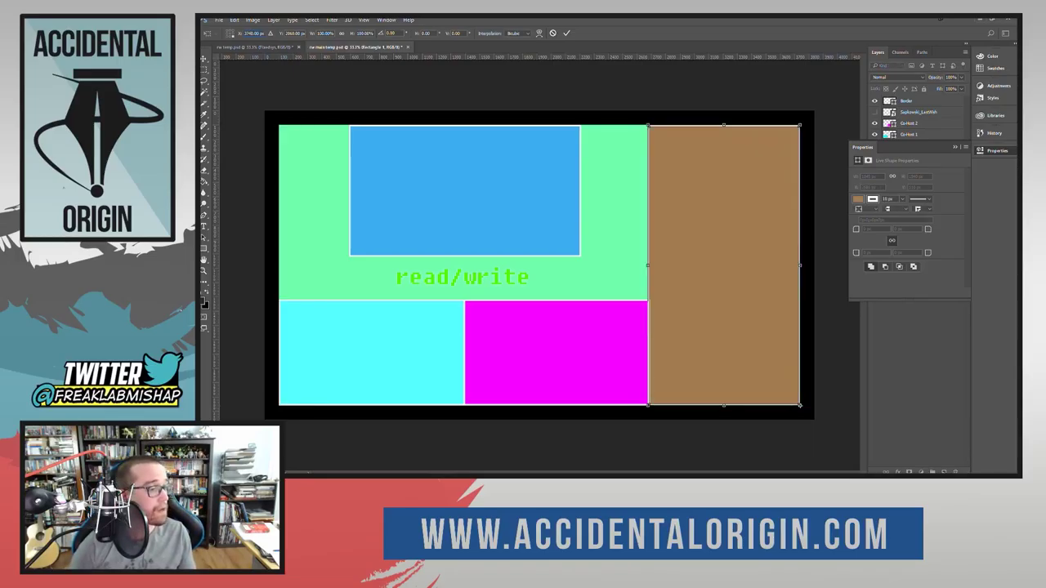
{"action": "left_click", "coordinate": [566, 34]}
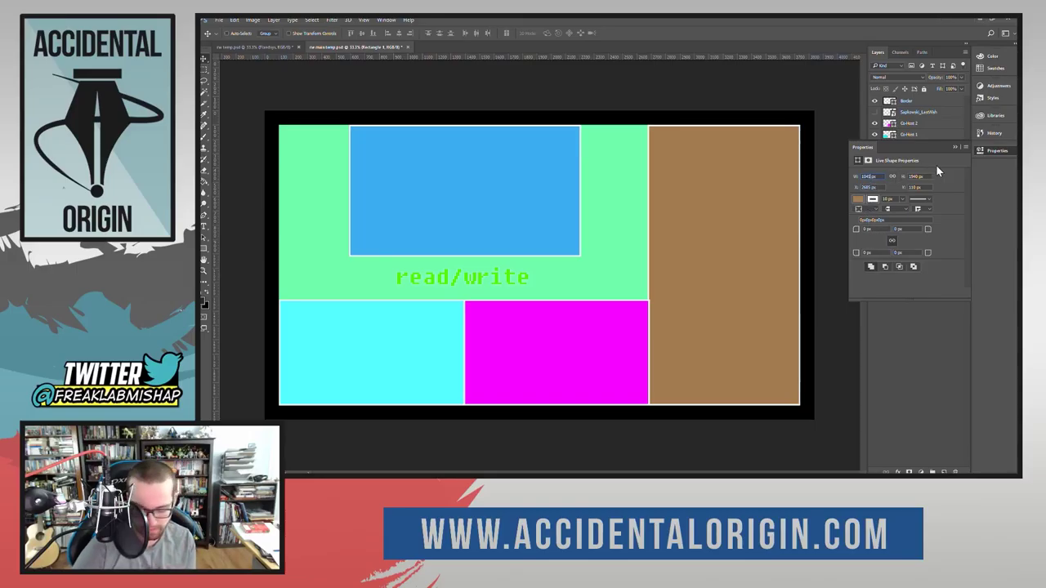
Step: Reduce Rectangle 1's width to 1040 px in its shape properties
{"action": "key", "text": "Down"}
{"action": "key", "text": "Down"}
{"action": "key", "text": "Down"}
{"action": "key", "text": "Down"}
{"action": "key", "text": "Down"}
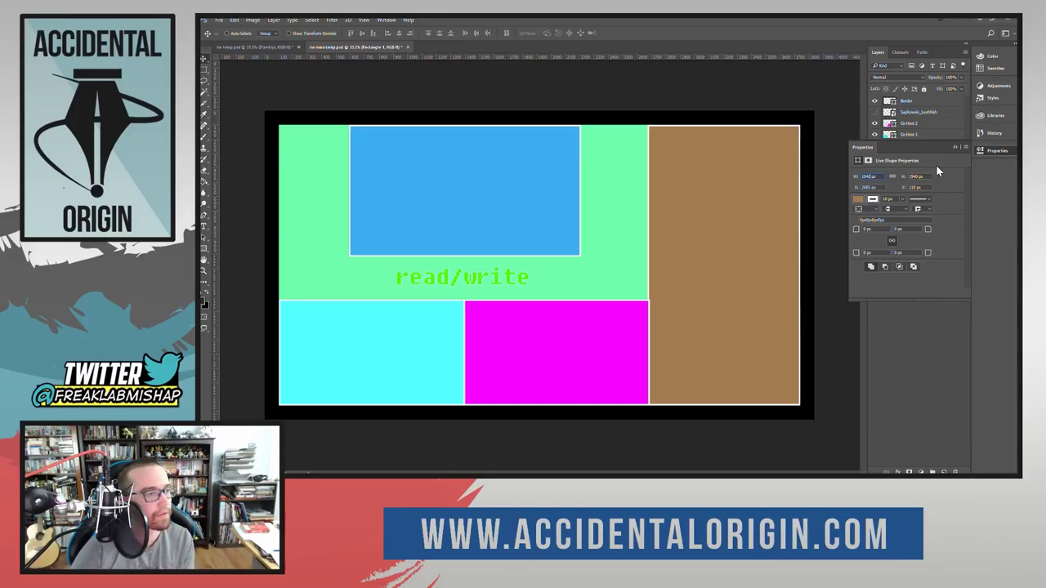
{"action": "key", "text": "Return"}
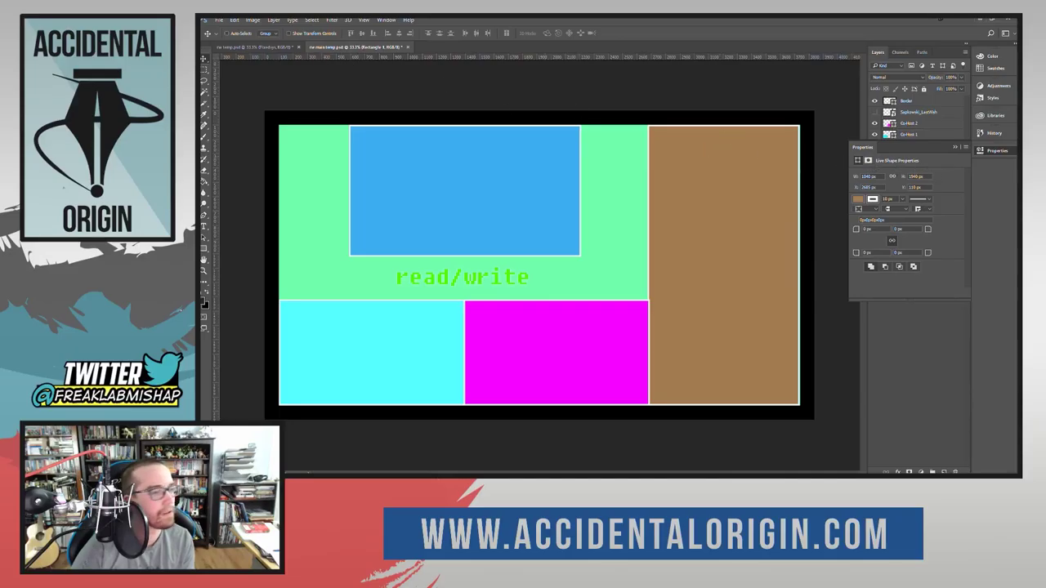
Step: Move the narrowed Rectangle 1 with Free Transform so its lower-right reference point sits at X 3740 px
{"action": "key", "text": "ctrl+t"}
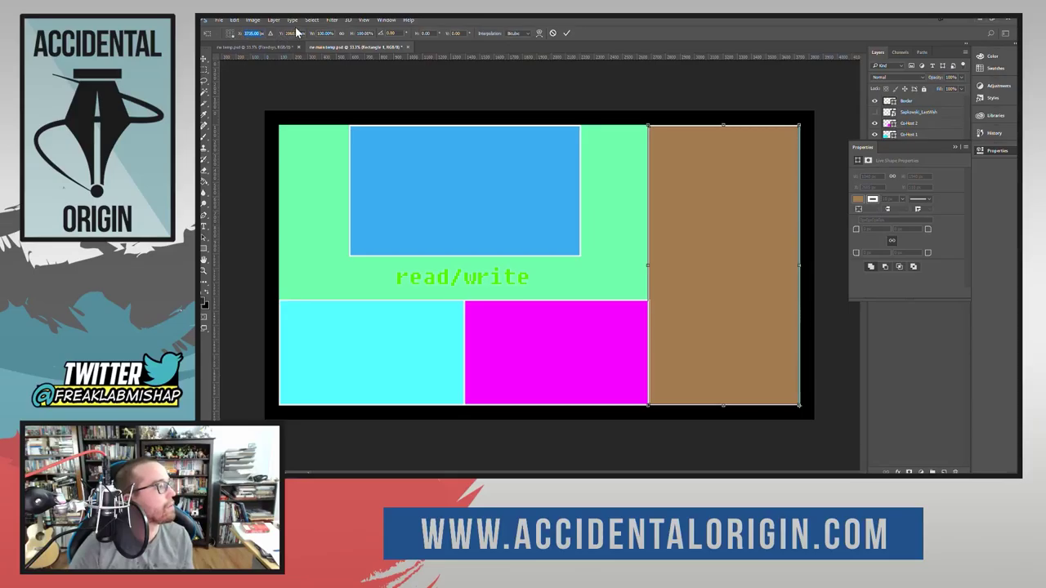
{"action": "type", "text": "3740"}
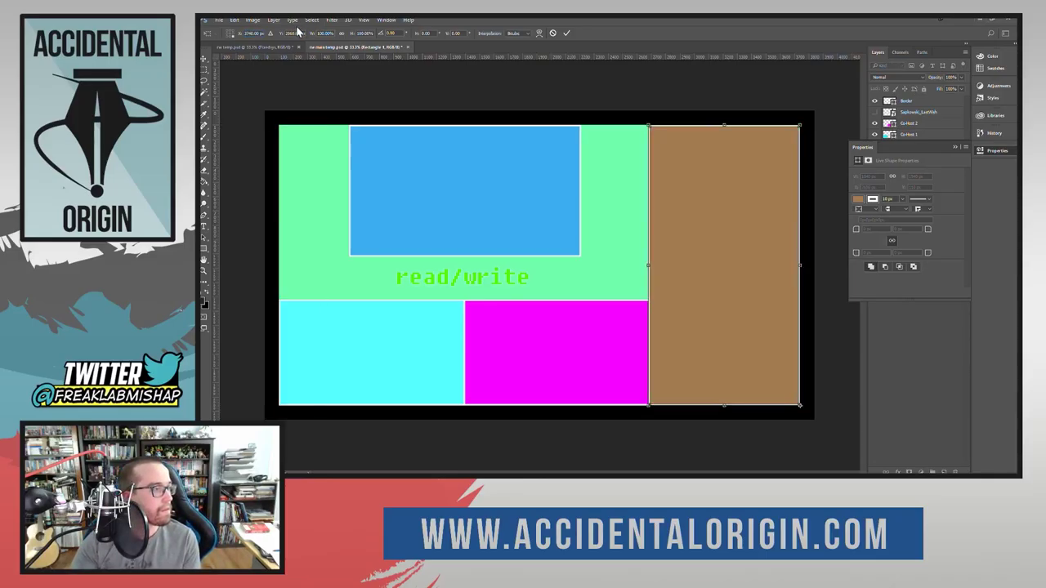
{"action": "left_click", "coordinate": [567, 33]}
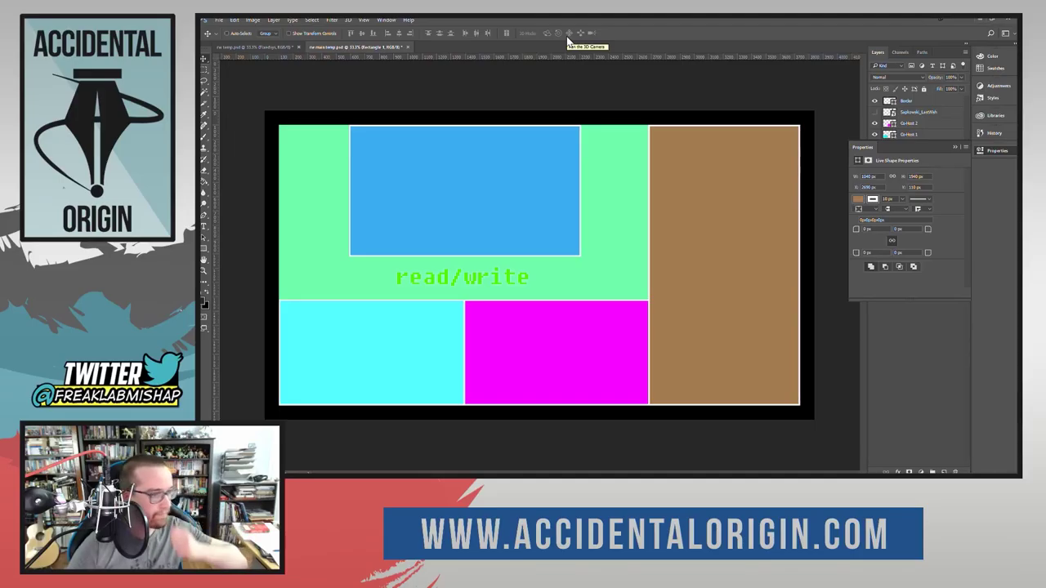
{"action": "left_click", "coordinate": [1001, 150]}
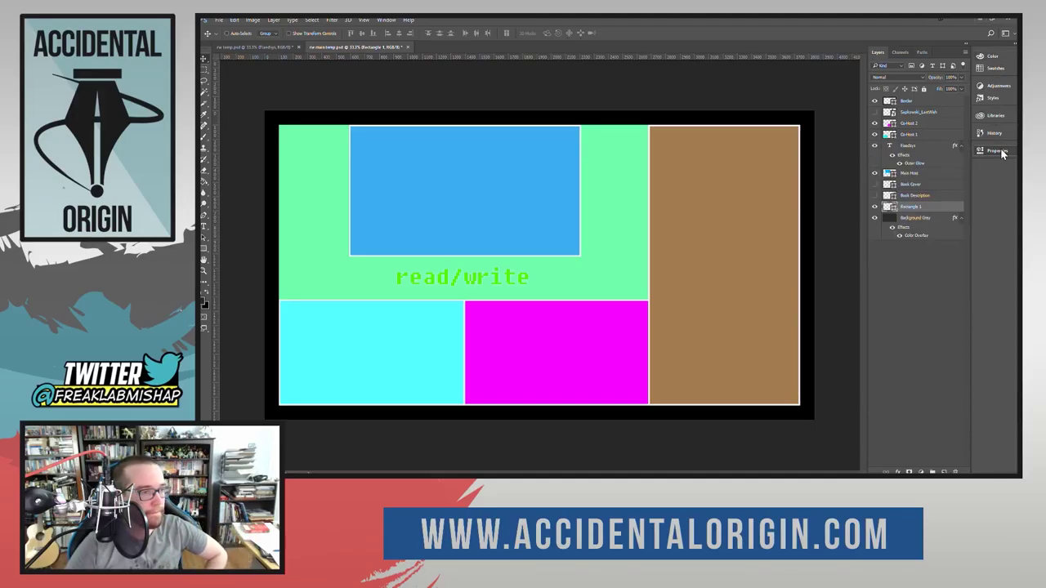
Step: Rename the Rectangle 1 layer as Chat Box
{"action": "double_click", "coordinate": [910, 207]}
{"action": "type", "text": "Chat"}
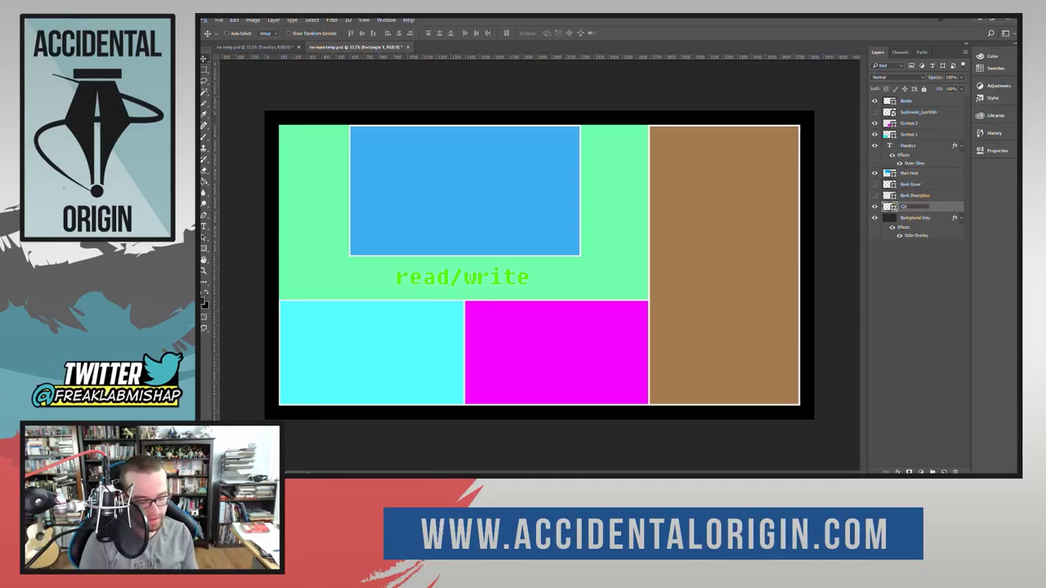
{"action": "type", "text": " Bo"}
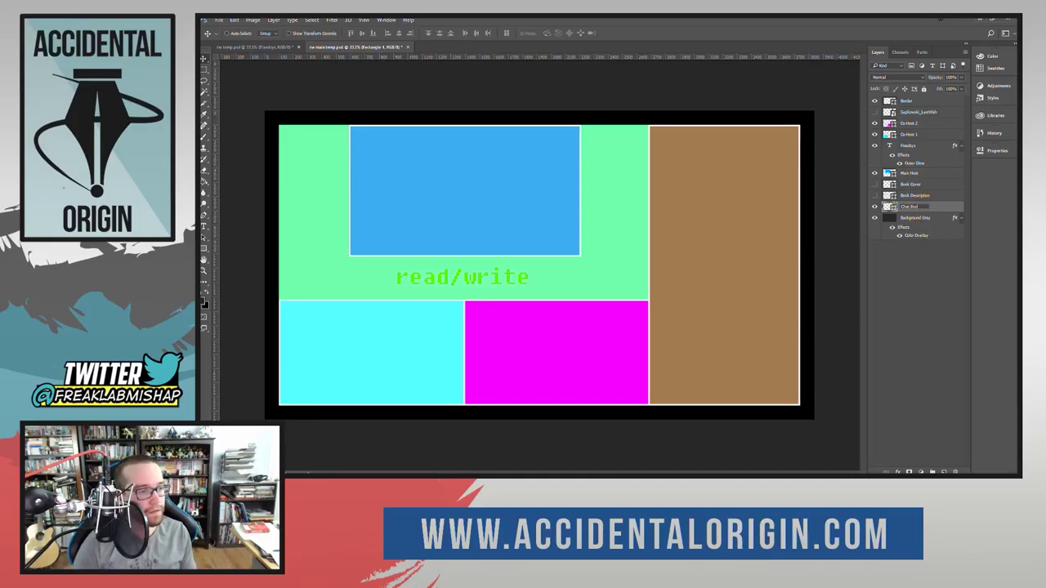
{"action": "type", "text": "x"}
{"action": "key", "text": "Return"}
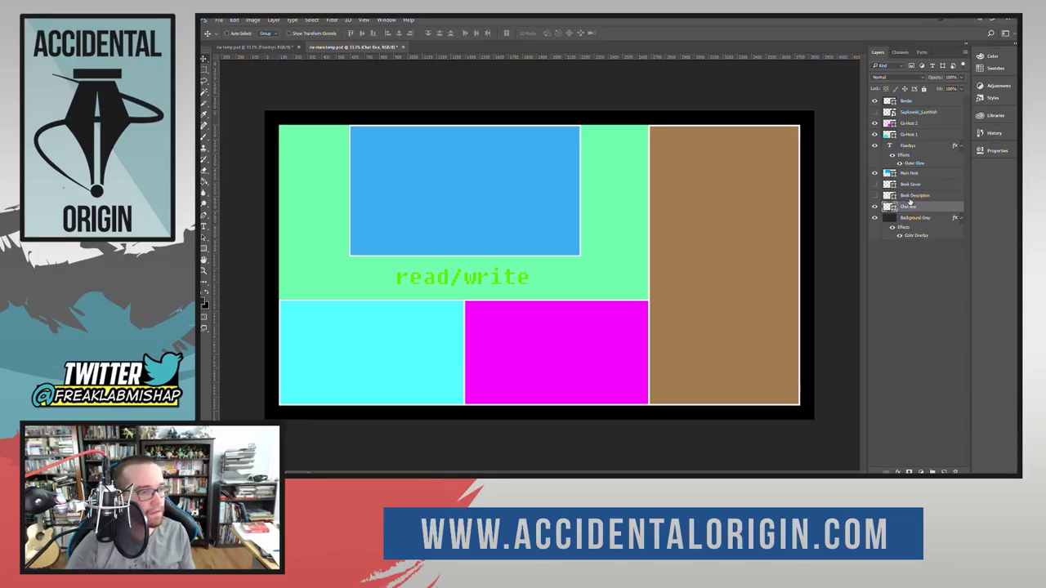
Step: Make the hidden Book Cover and Book Description layers visible and select Book Description
{"action": "left_click", "coordinate": [911, 196]}
{"action": "left_click", "coordinate": [910, 186]}
{"action": "left_click", "coordinate": [874, 185]}
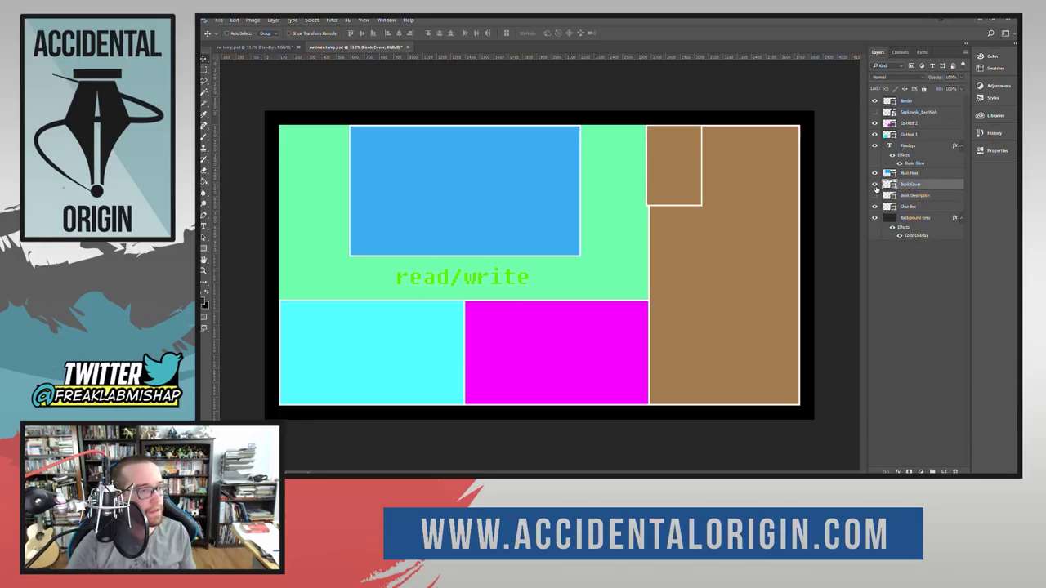
{"action": "left_click", "coordinate": [874, 196]}
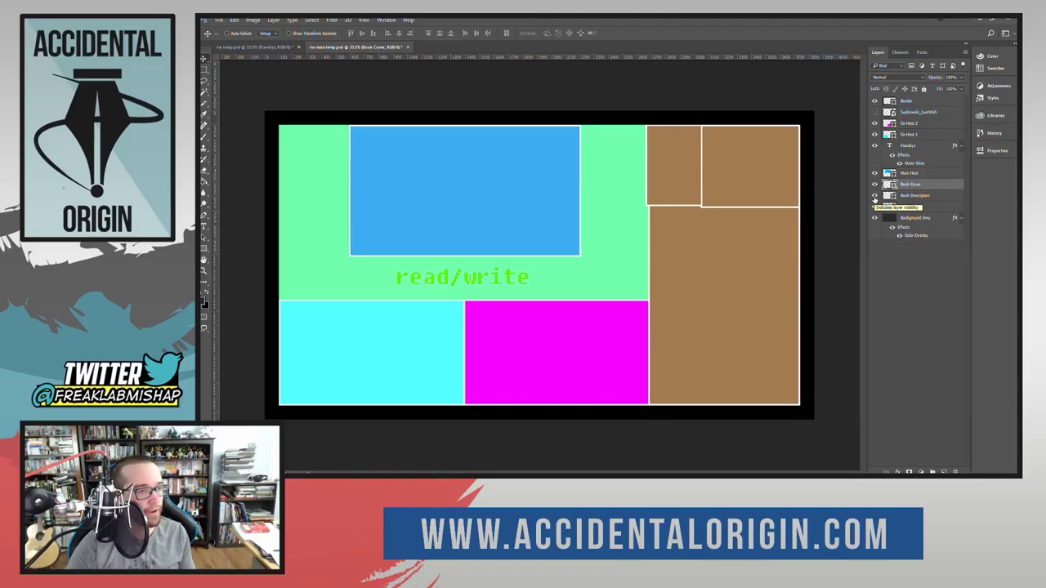
{"action": "left_click", "coordinate": [917, 196]}
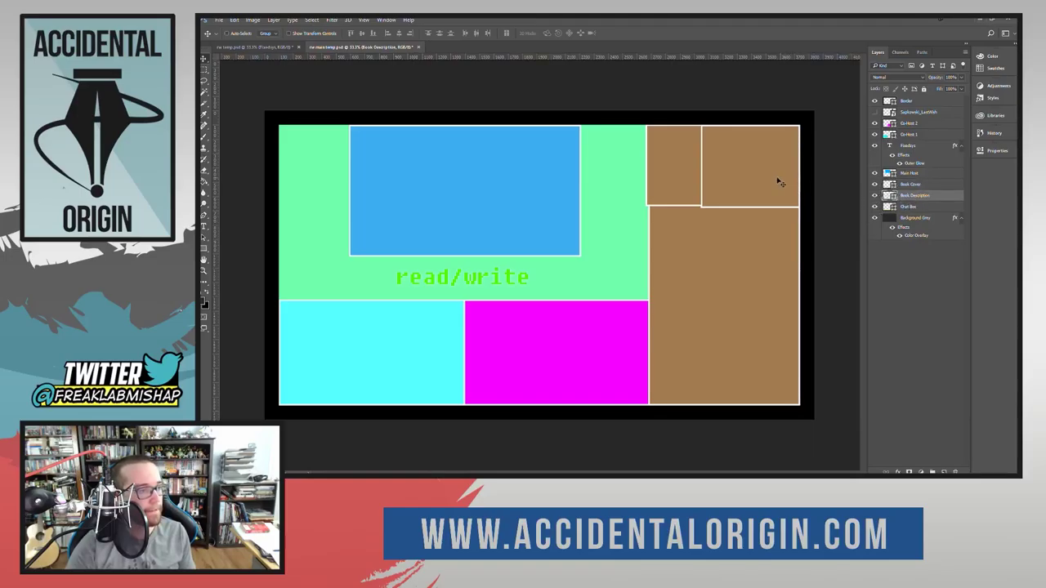
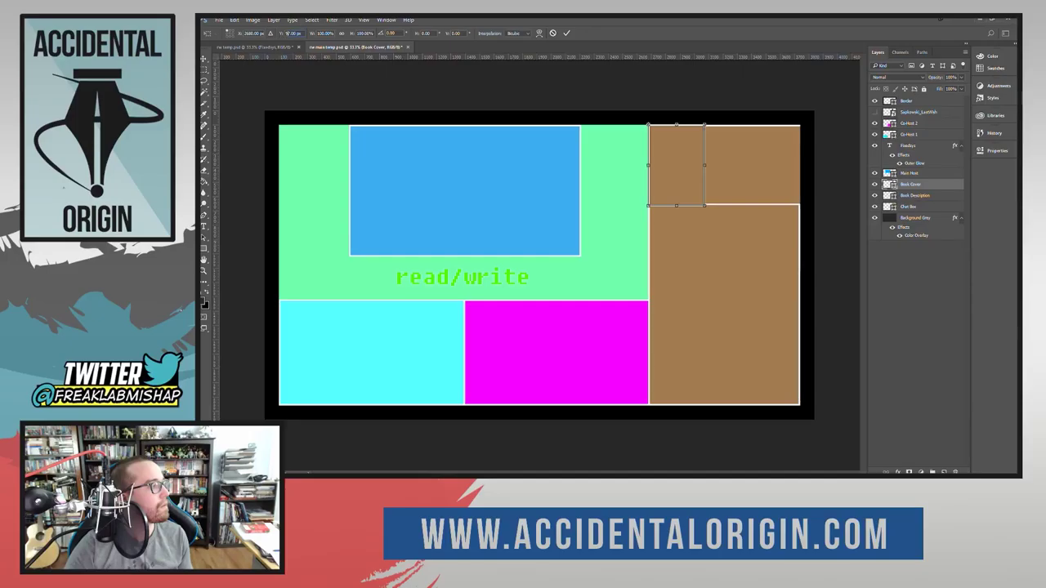
Step: Set Book Cover's transform Y position to 100 px, apply it, and check the rectangle's shape properties
{"action": "left_click", "coordinate": [290, 32]}
{"action": "type", "text": "1in"}
{"action": "key", "text": "Tab"}
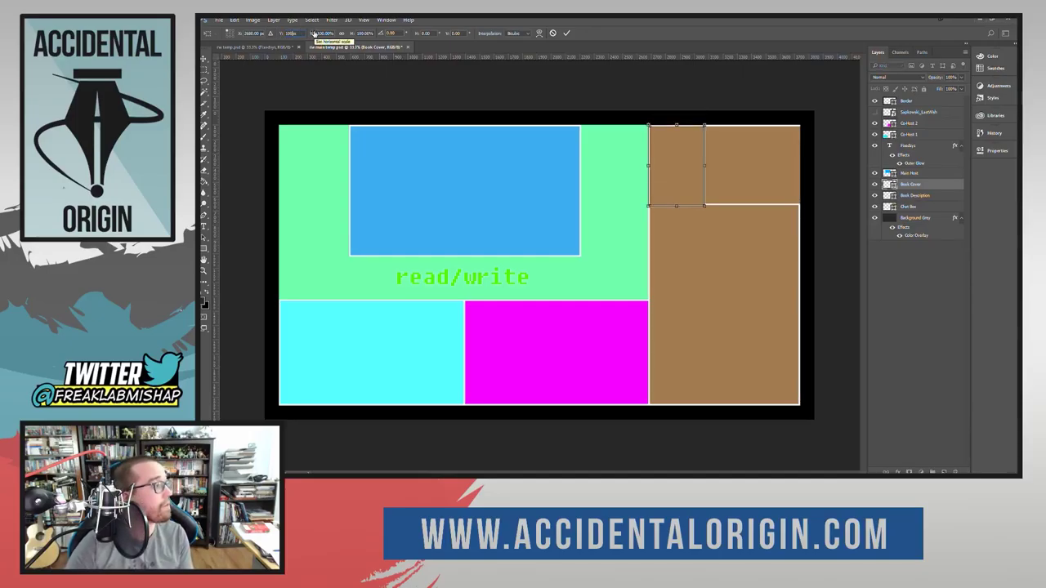
{"action": "left_click", "coordinate": [567, 33]}
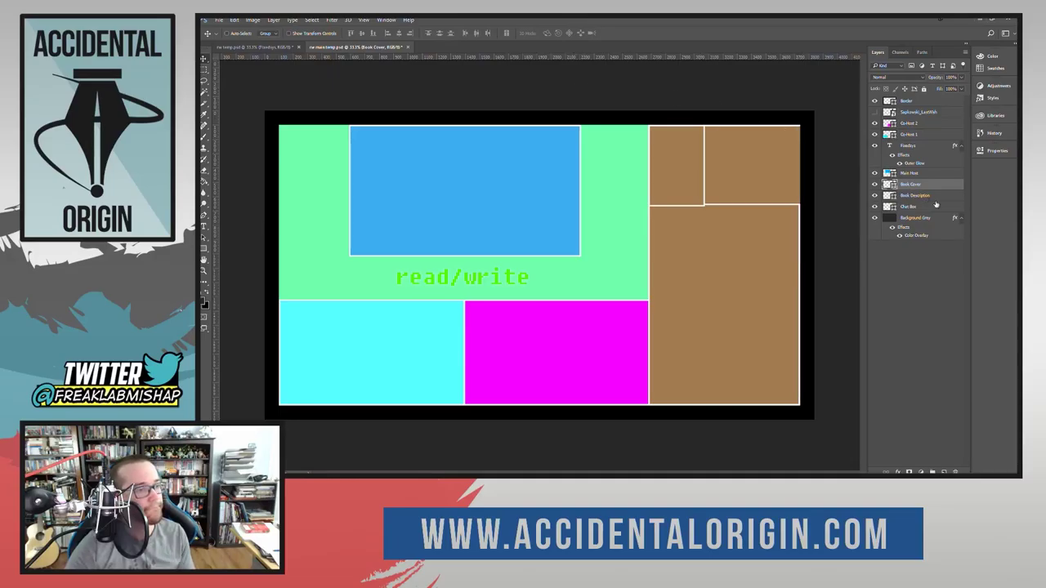
{"action": "left_click", "coordinate": [987, 152]}
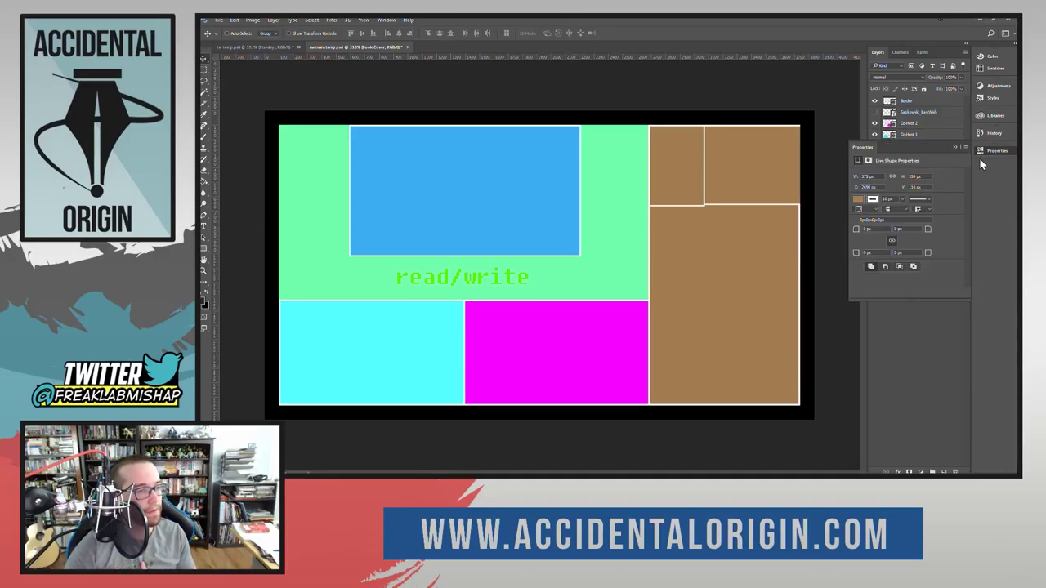
{"action": "left_click", "coordinate": [986, 152]}
Step: Free-transform Book Description, setting its upper-right reference point's Y position to 100 px, and apply the transform
{"action": "left_click", "coordinate": [919, 196]}
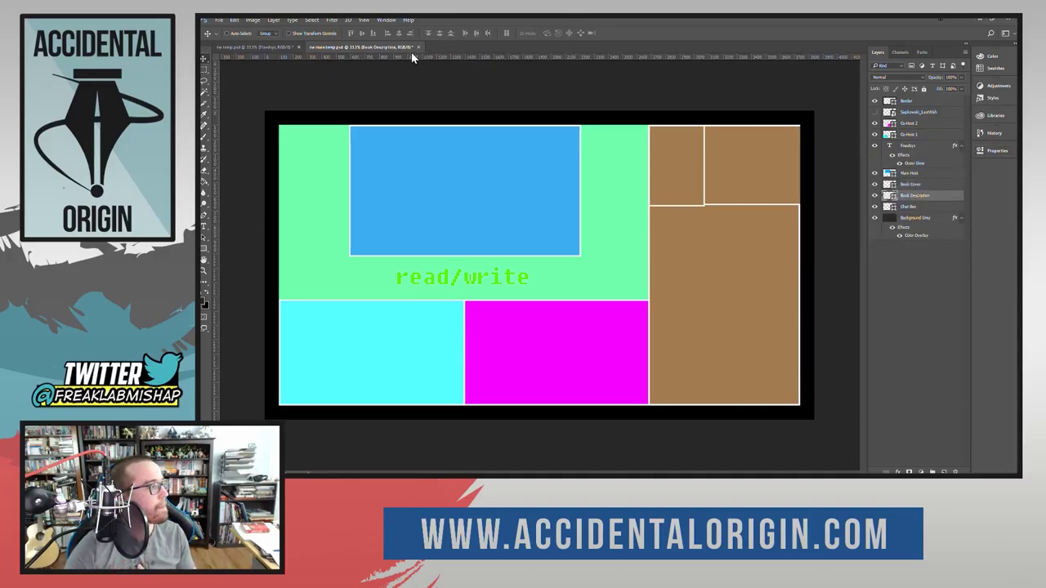
{"action": "key", "text": "ctrl+t"}
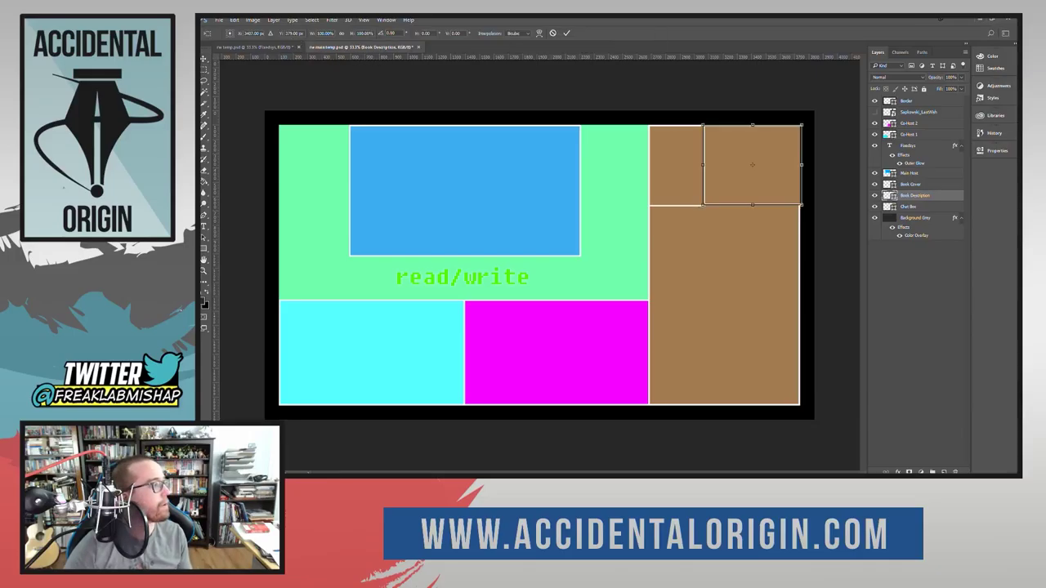
{"action": "left_click", "coordinate": [241, 33]}
{"action": "key", "text": "Tab"}
{"action": "type", "text": "100px"}
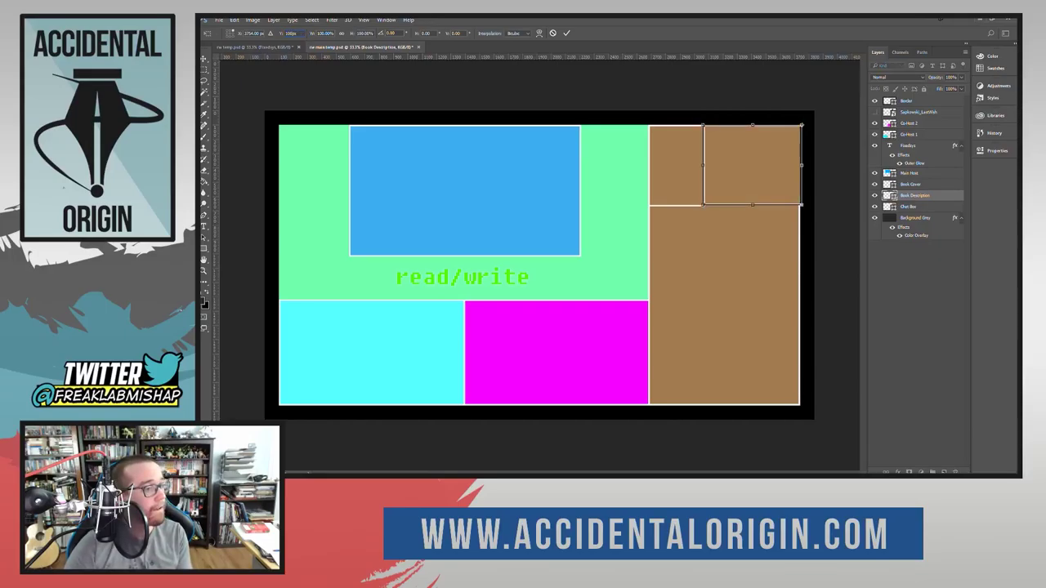
{"action": "left_click", "coordinate": [566, 33]}
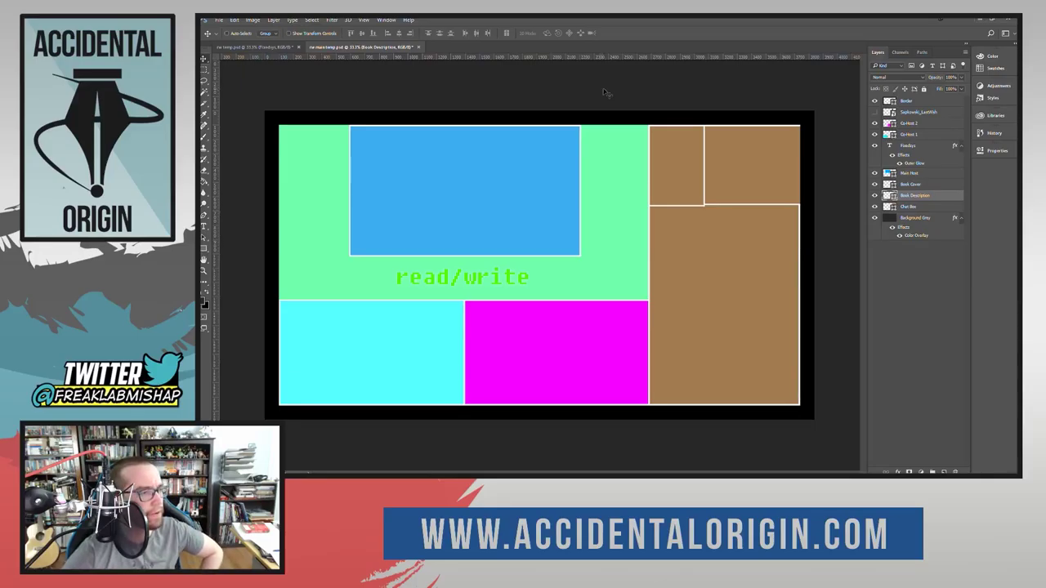
Step: Align Book Description's stroke to the outside of its shape and check Book Cover's shape properties for comparison
{"action": "left_click", "coordinate": [983, 151]}
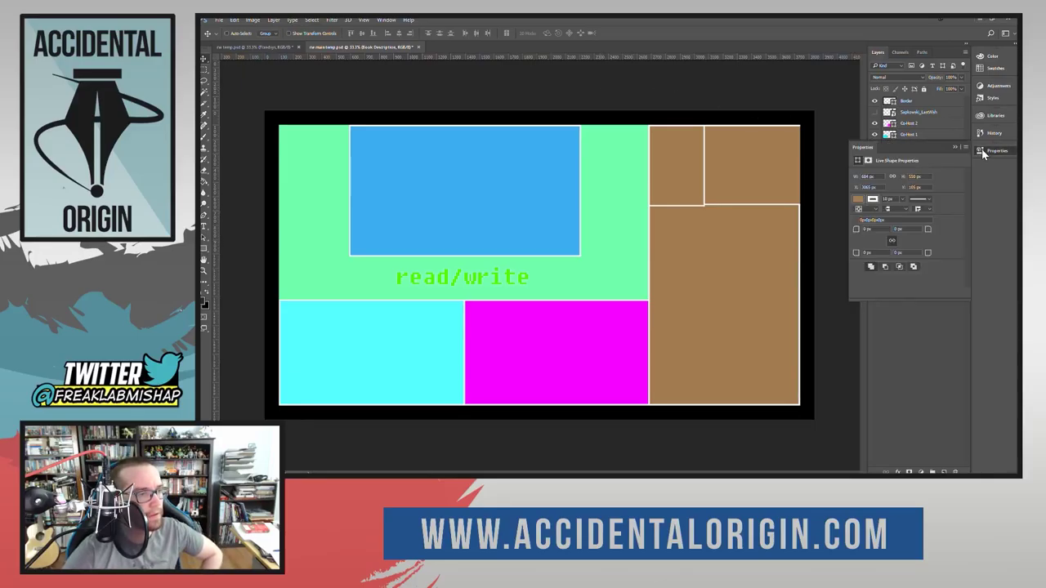
{"action": "left_click", "coordinate": [879, 210]}
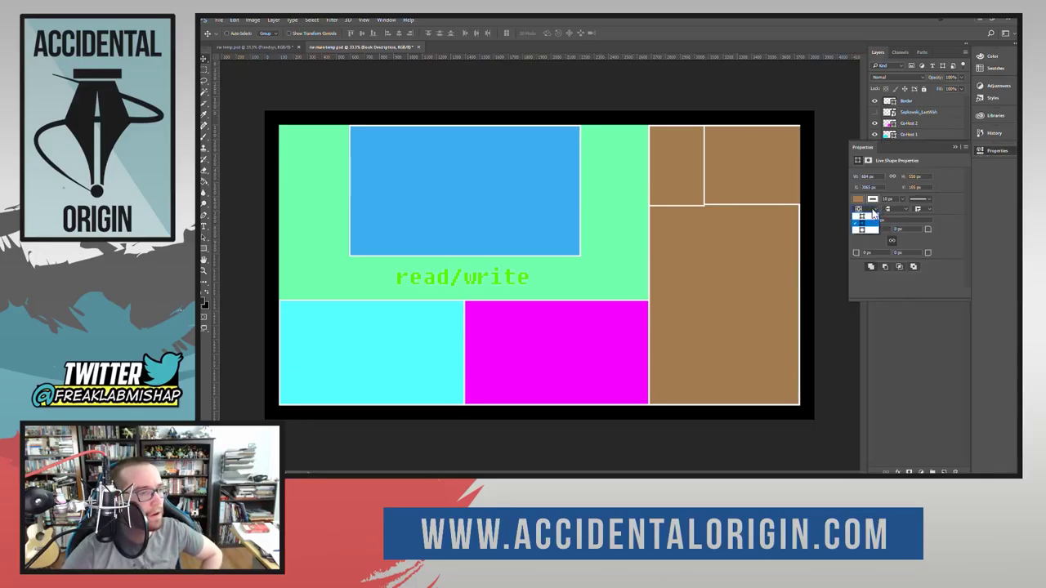
{"action": "left_click", "coordinate": [864, 229]}
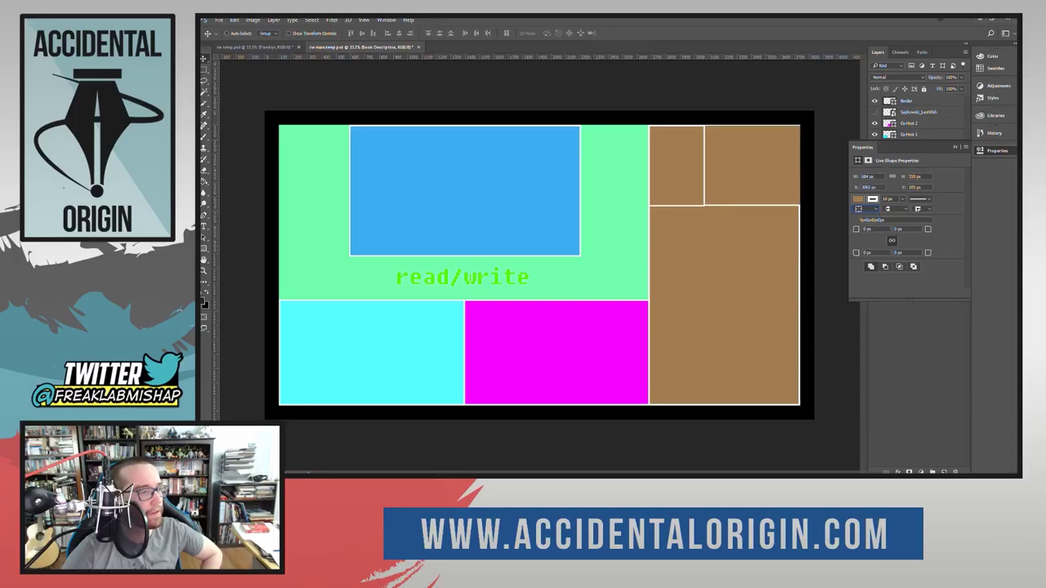
{"action": "left_click", "coordinate": [999, 152]}
{"action": "left_click", "coordinate": [937, 187]}
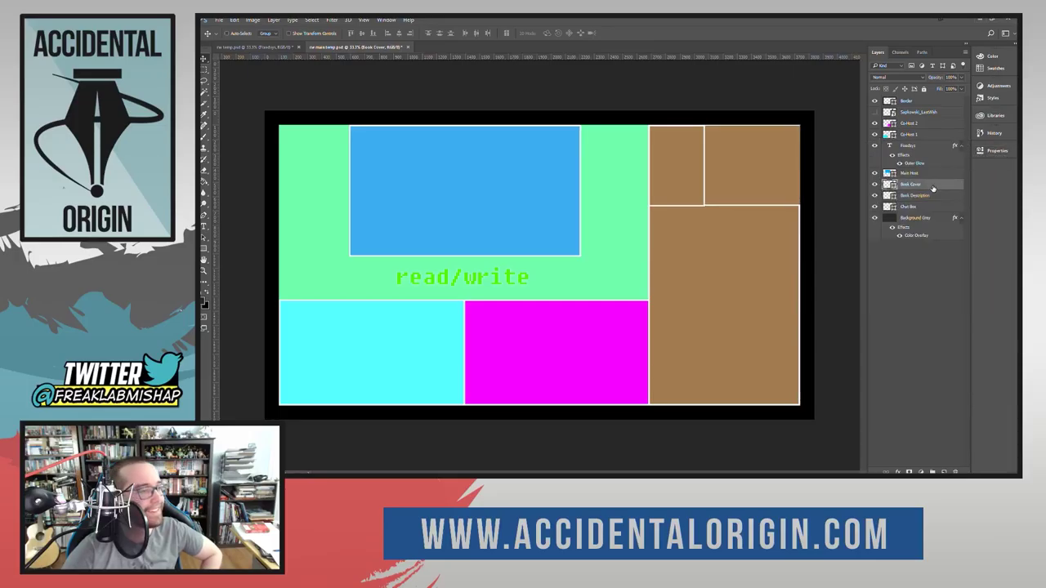
{"action": "left_click", "coordinate": [986, 153]}
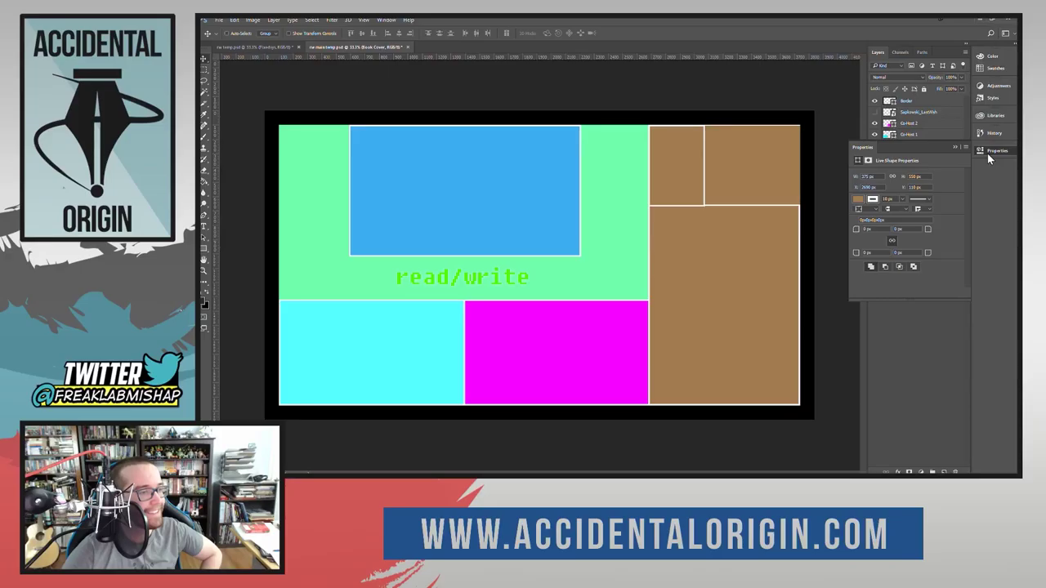
{"action": "left_click", "coordinate": [987, 153]}
Step: Realign the outside-stroked Book Description with Free Transform so its upper-right reference point sits at Y 100 px
{"action": "left_click", "coordinate": [919, 195]}
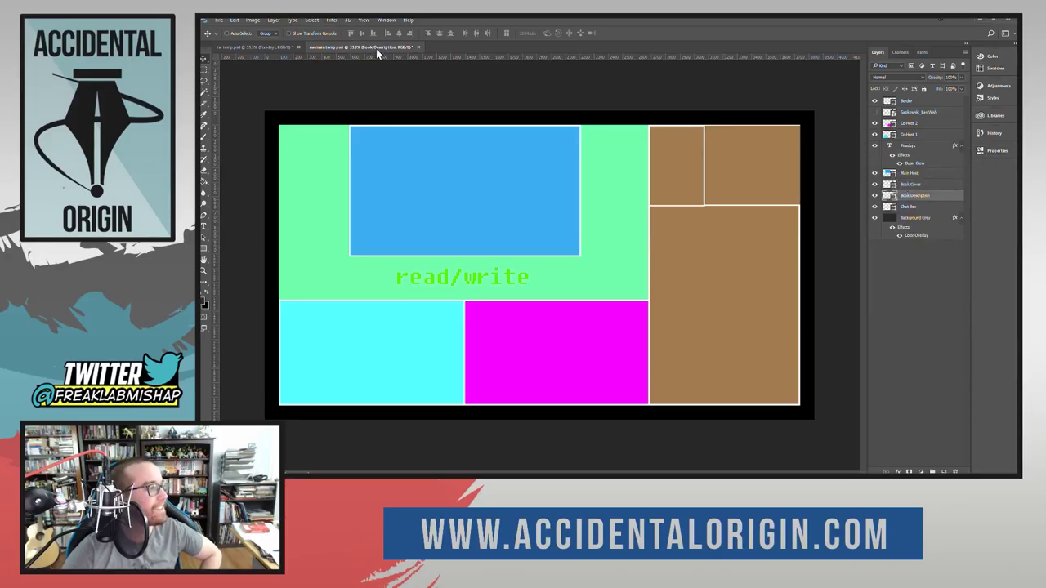
{"action": "key", "text": "ctrl+t"}
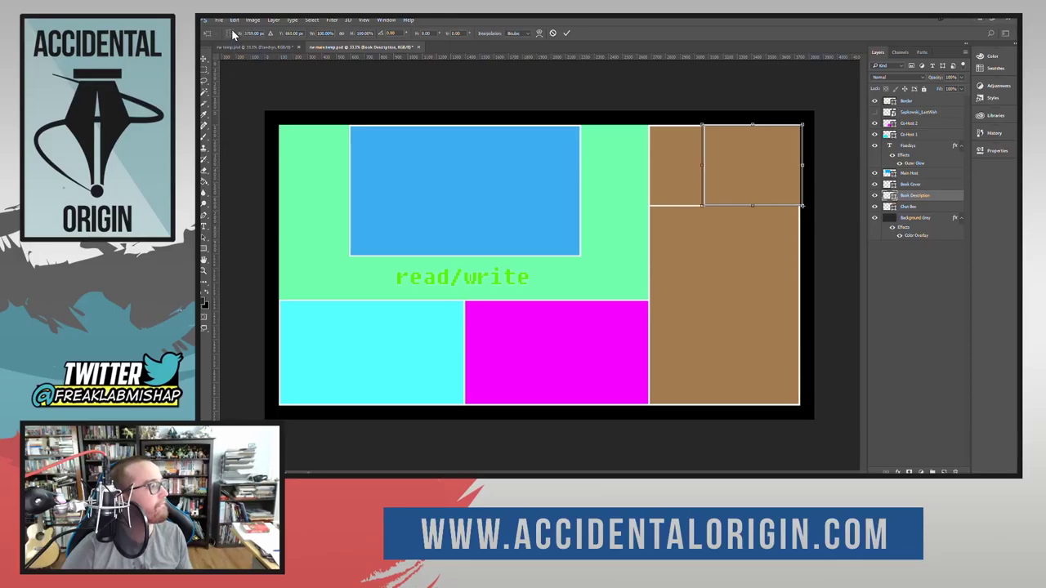
{"action": "double_click", "coordinate": [291, 34]}
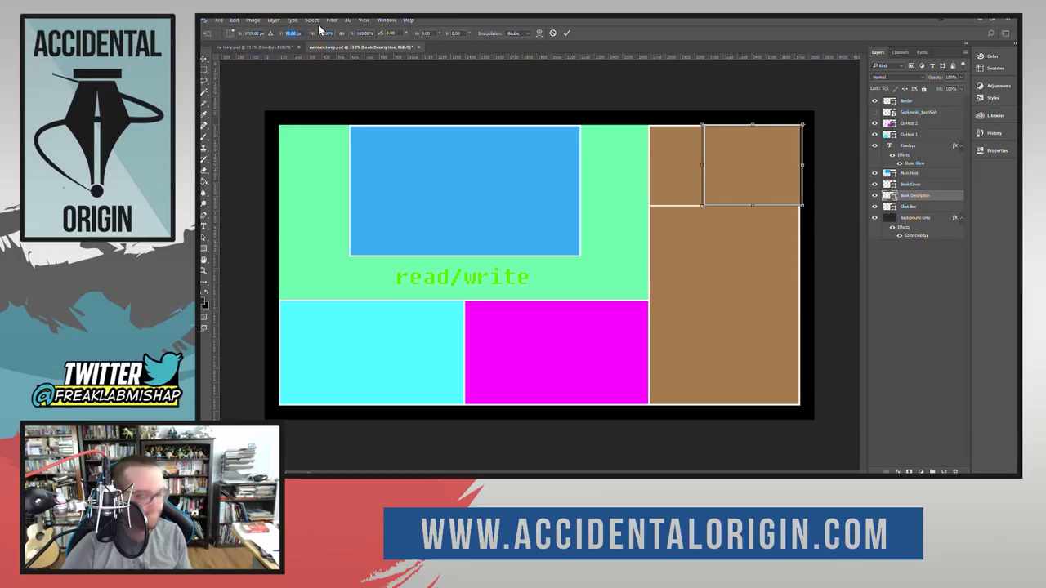
{"action": "type", "text": "100"}
{"action": "key", "text": "Tab"}
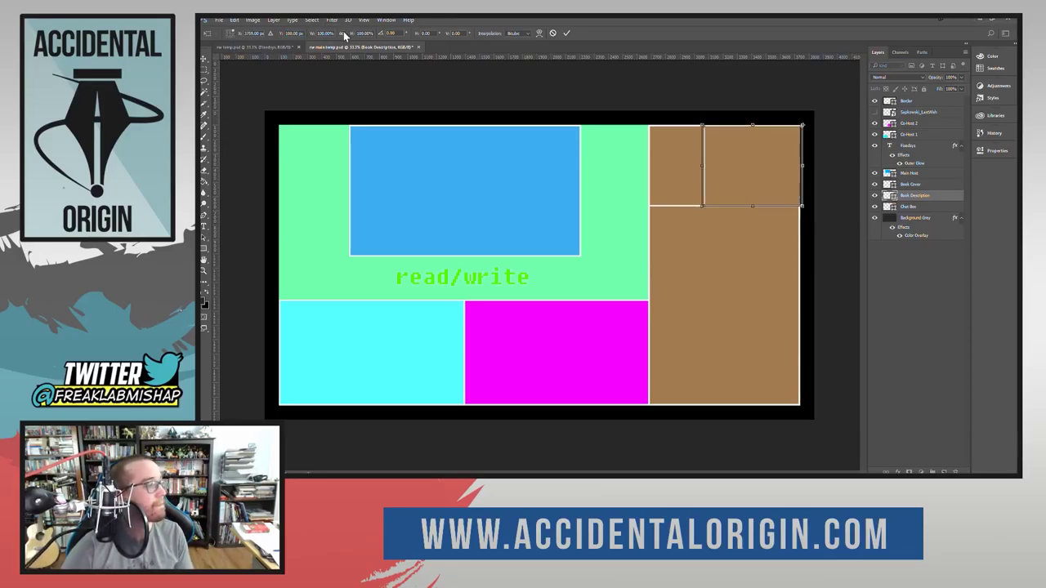
{"action": "left_click", "coordinate": [567, 33]}
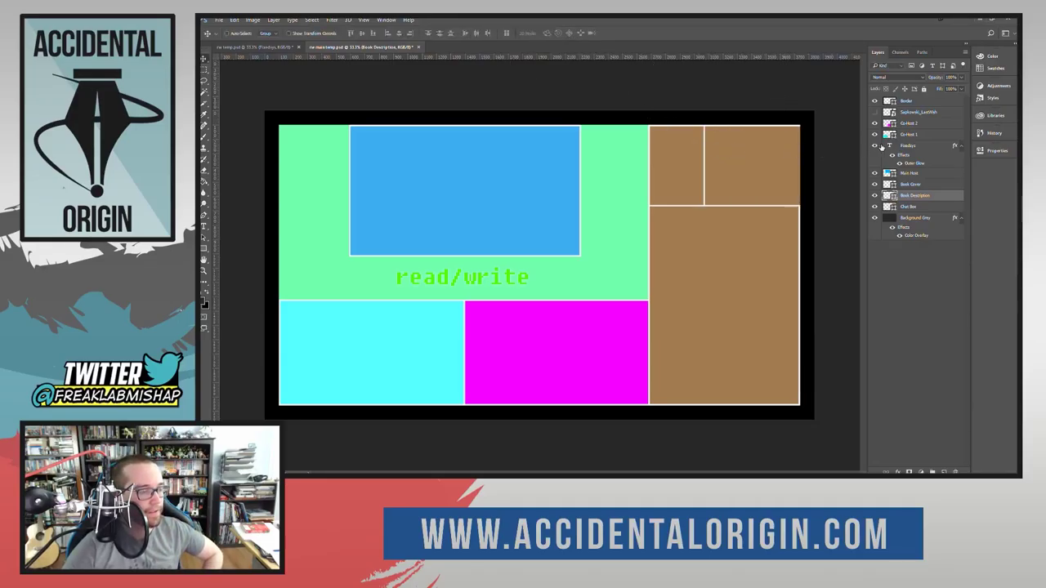
Step: Compare the widths of the Book Description and Chat Box rectangles in their shape properties
{"action": "left_click", "coordinate": [985, 152]}
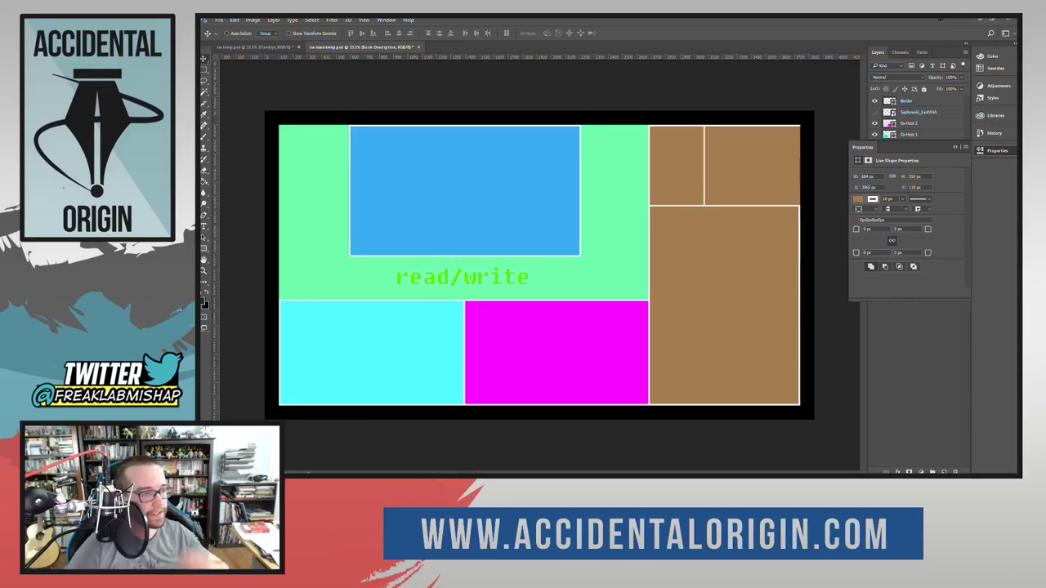
{"action": "left_click", "coordinate": [866, 177]}
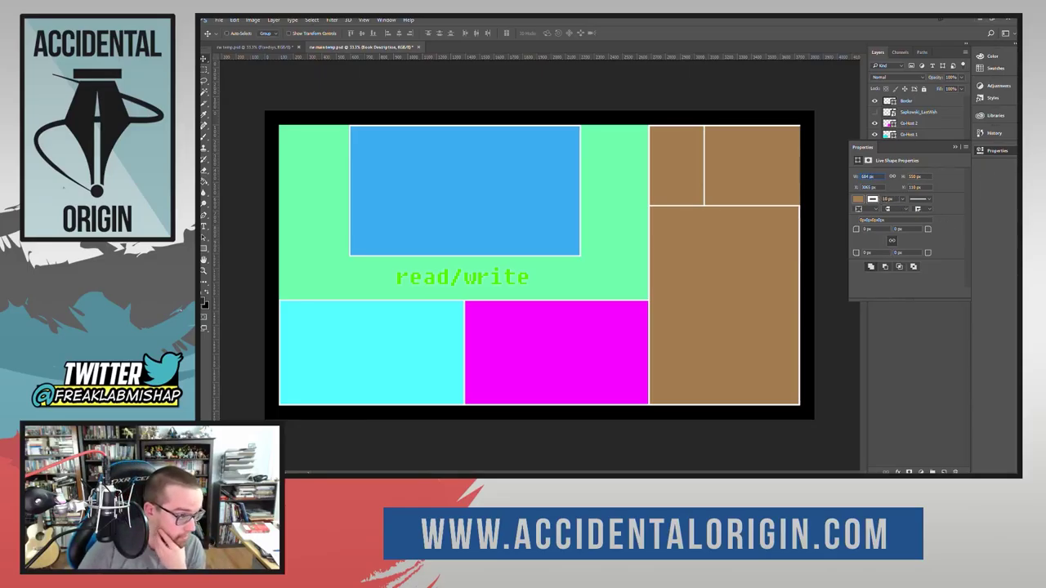
{"action": "left_click", "coordinate": [996, 150]}
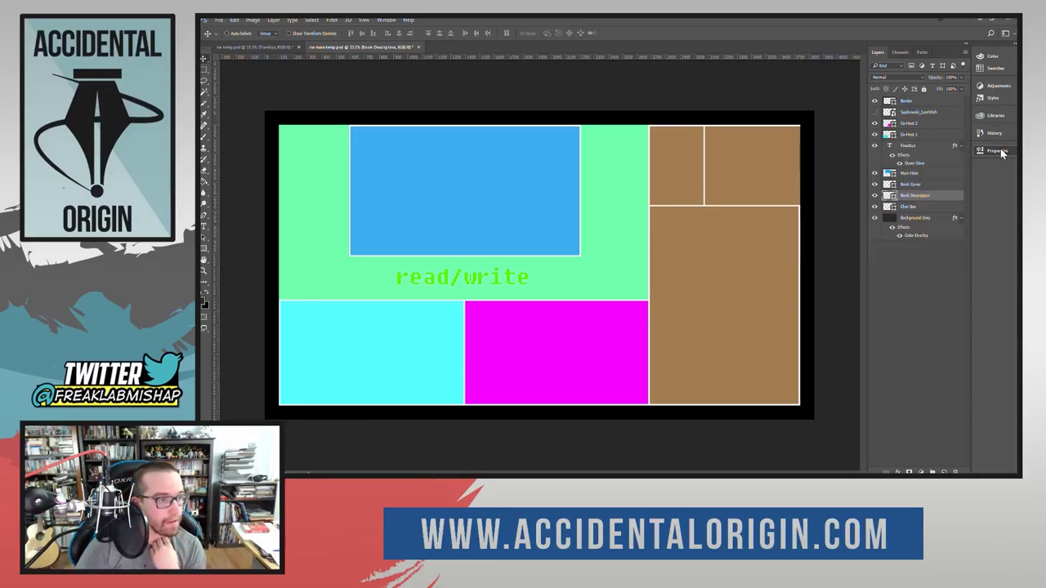
{"action": "left_click", "coordinate": [919, 205]}
{"action": "left_click", "coordinate": [991, 151]}
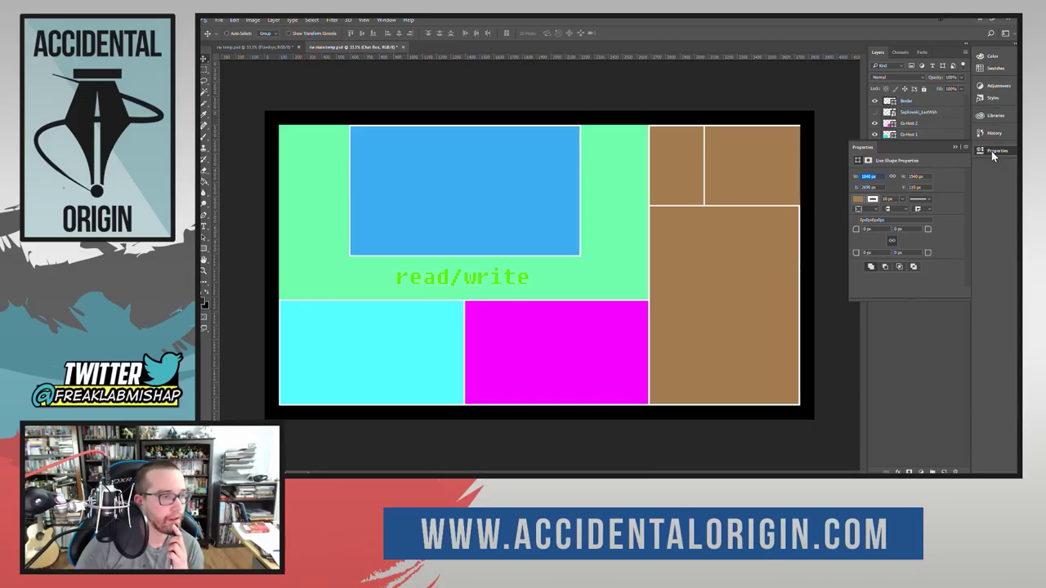
{"action": "left_click", "coordinate": [991, 151]}
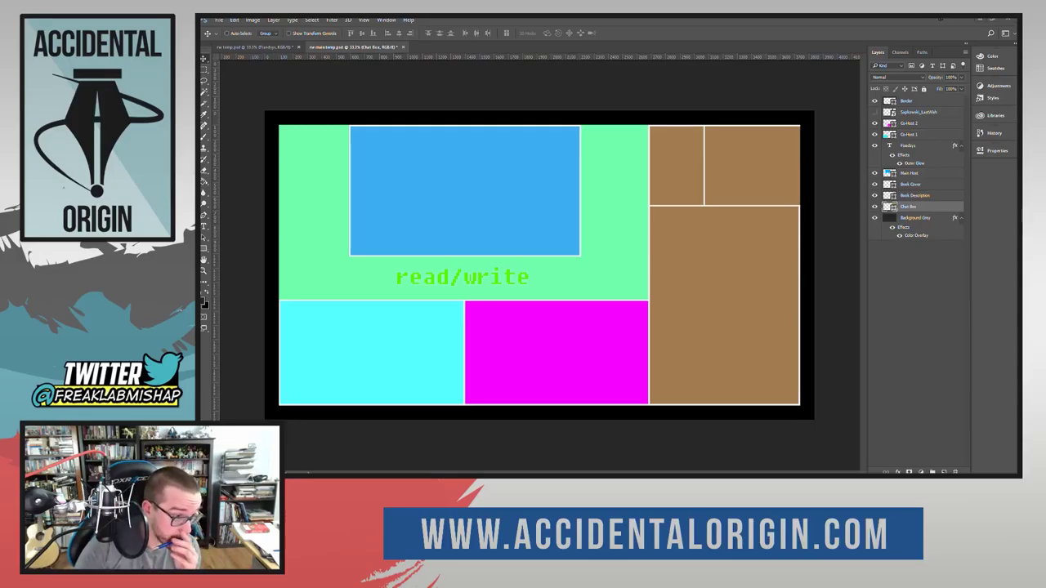
{"action": "left_click", "coordinate": [988, 150]}
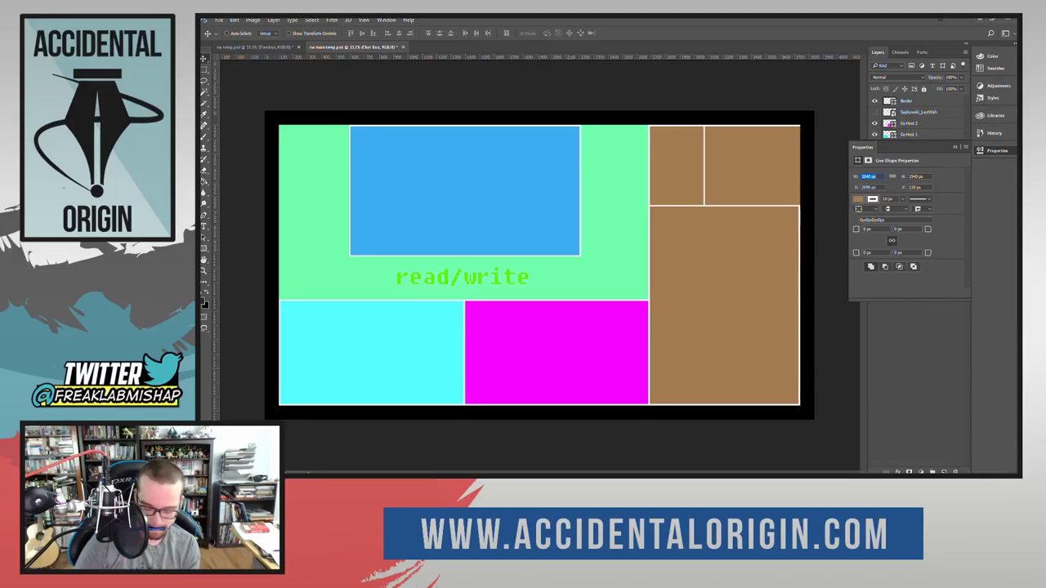
{"action": "left_click", "coordinate": [995, 150]}
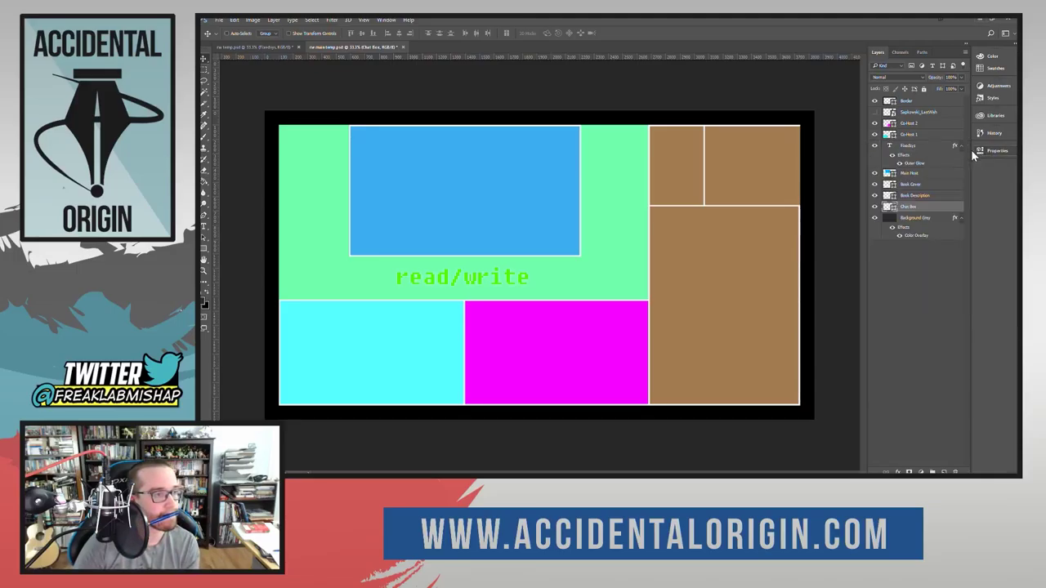
Step: Set Book Description's width to 655 px in its shape properties
{"action": "left_click", "coordinate": [918, 197]}
{"action": "left_click", "coordinate": [998, 151]}
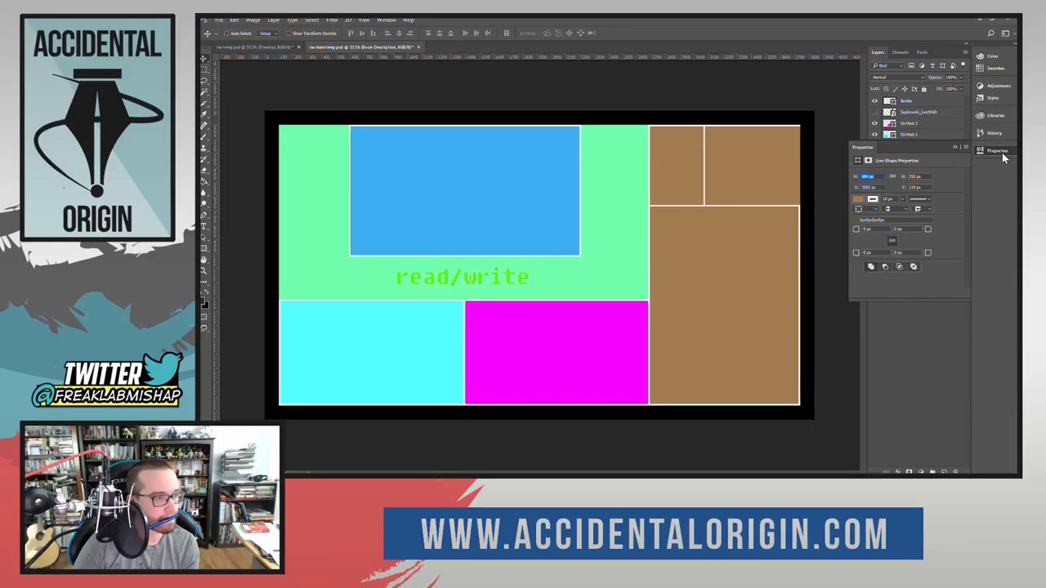
{"action": "type", "text": "6"}
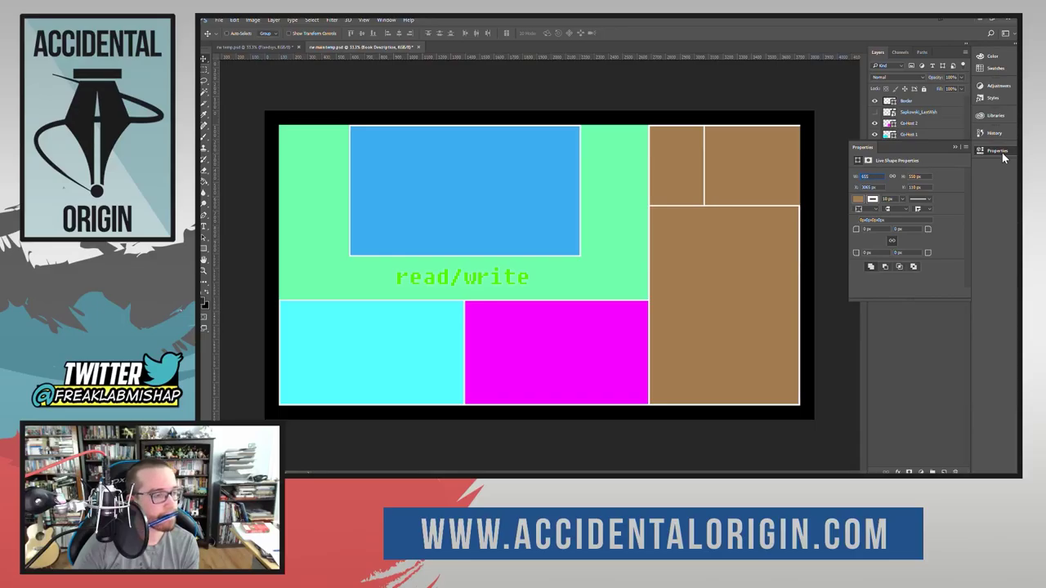
{"action": "type", "text": "55"}
{"action": "key", "text": "Return"}
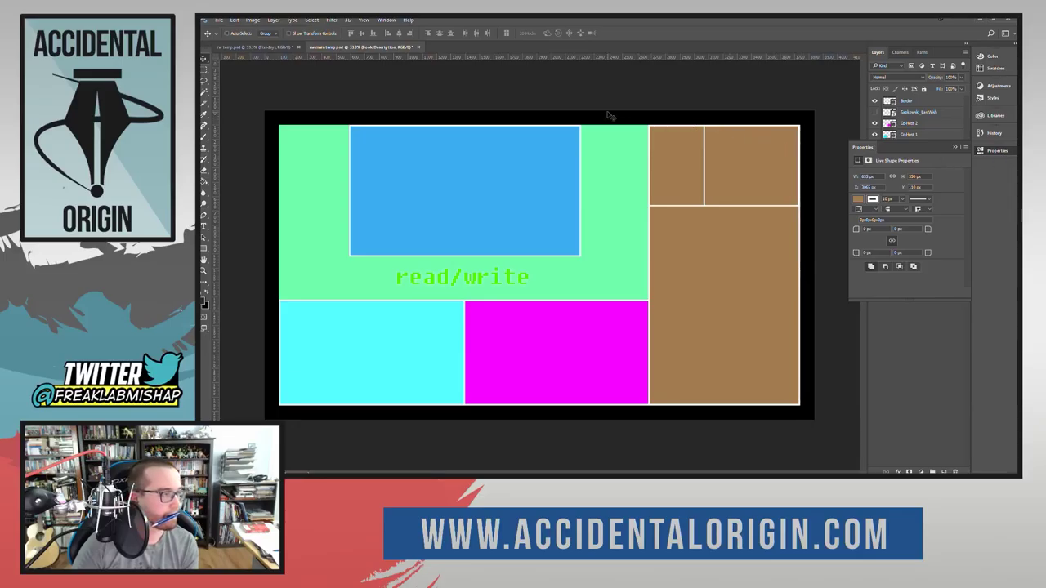
Step: Move the Book Description rectangle with Free Transform so its upper-right reference point sits at X 3740 px
{"action": "key", "text": "ctrl+t"}
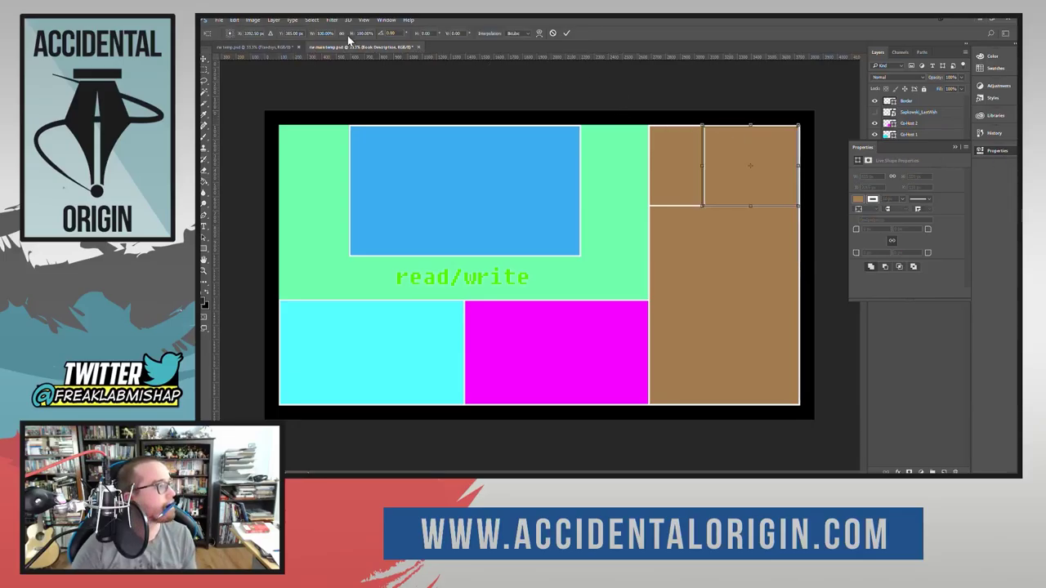
{"action": "left_click", "coordinate": [252, 34]}
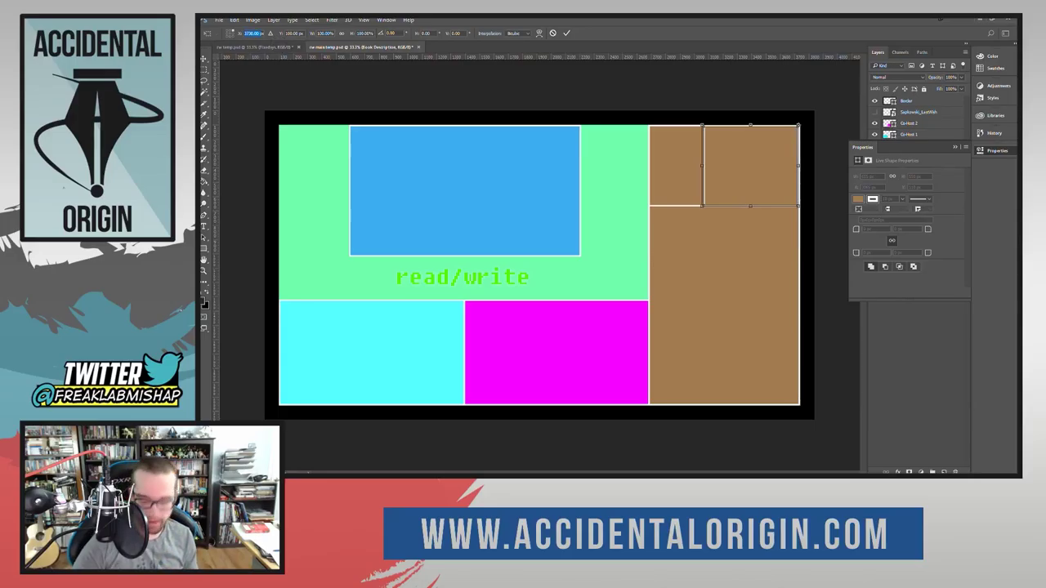
{"action": "type", "text": "3748"}
{"action": "key", "text": "Return"}
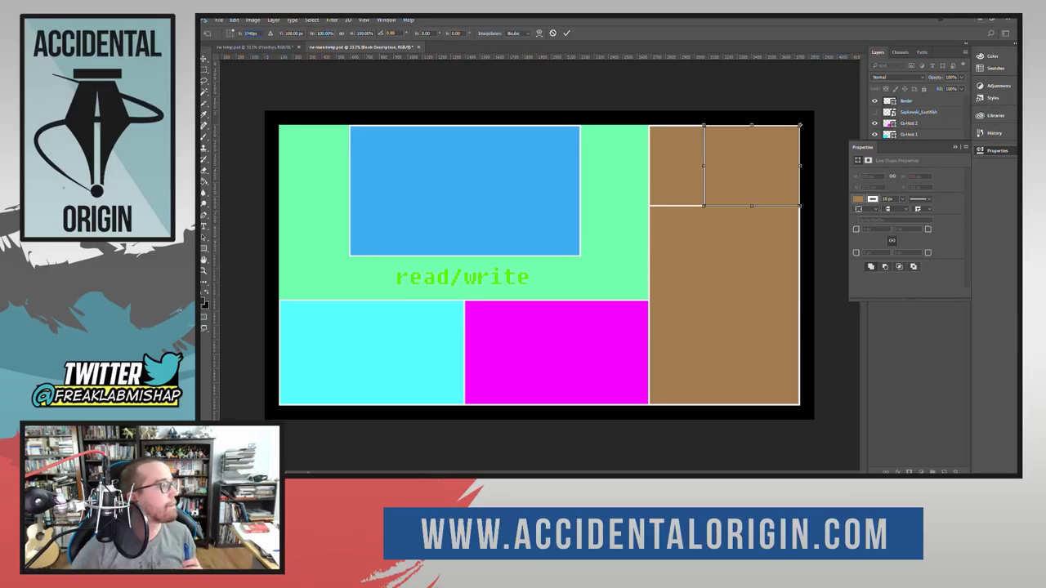
{"action": "left_click", "coordinate": [567, 32]}
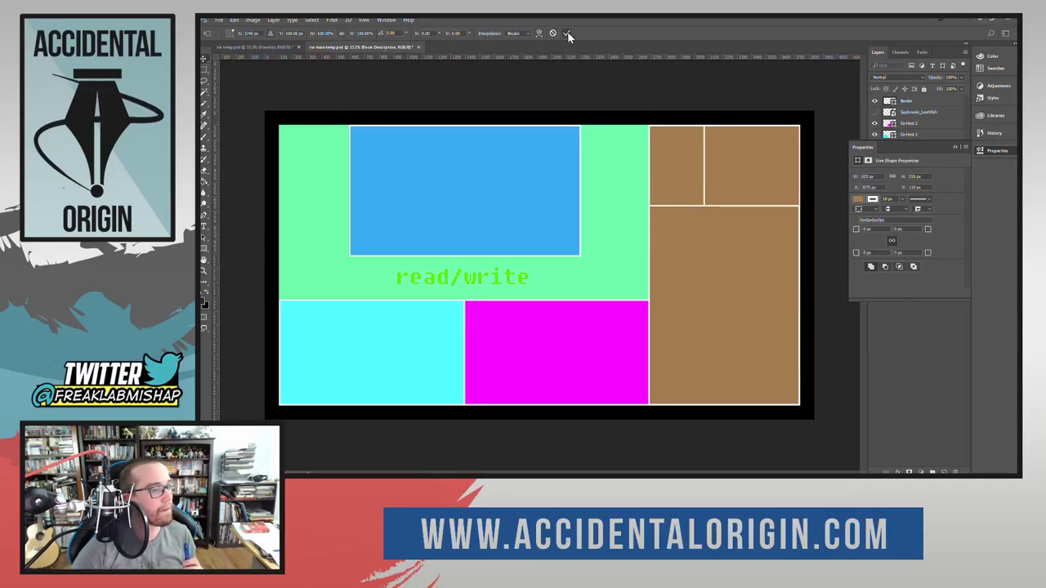
{"action": "left_click", "coordinate": [1005, 153]}
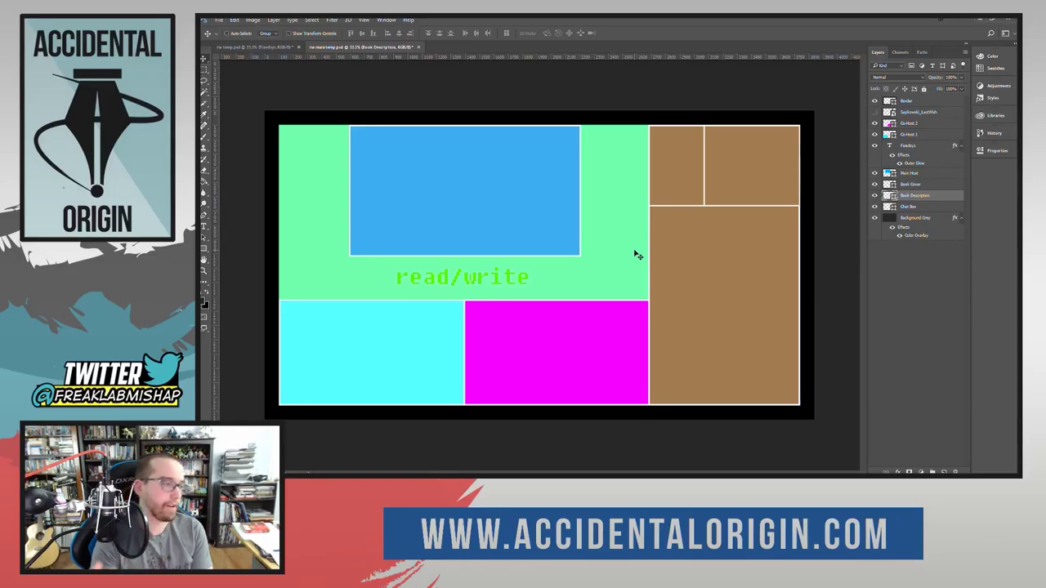
Step: Bring the read/write text layer to the top of the layer stack and show The Last Wish cover image
{"action": "left_click", "coordinate": [874, 207]}
{"action": "left_click", "coordinate": [874, 207]}
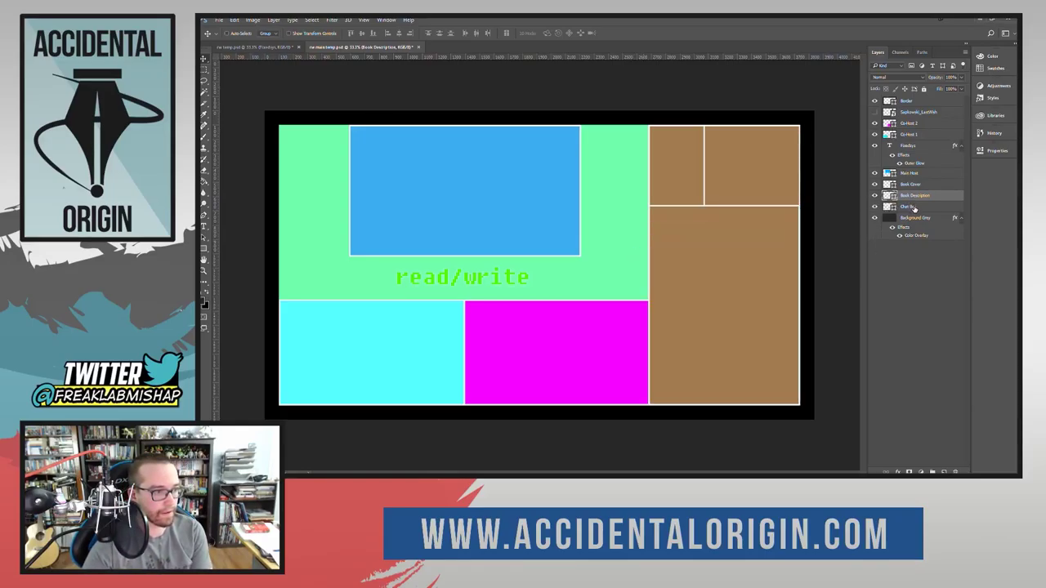
{"action": "left_click", "coordinate": [910, 207]}
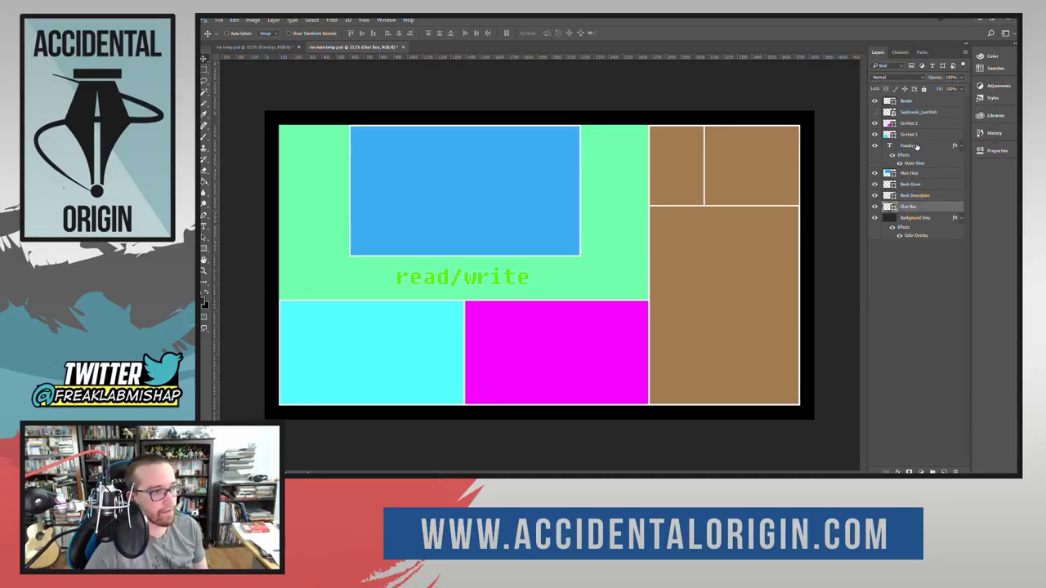
{"action": "left_click_drag", "start_coordinate": [911, 146], "coordinate": [926, 98]}
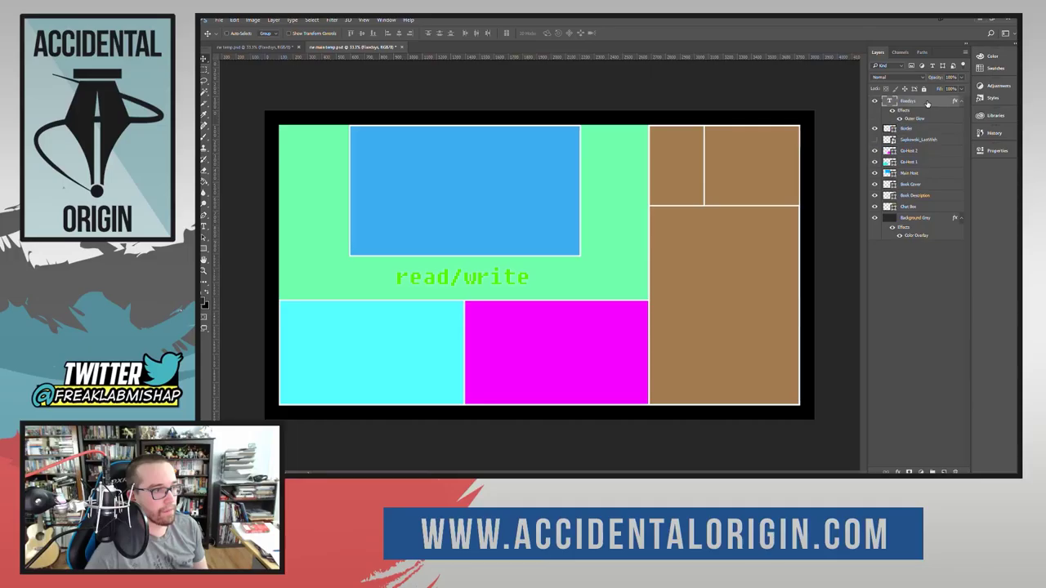
{"action": "left_click", "coordinate": [874, 139]}
{"action": "left_click_drag", "start_coordinate": [673, 148], "coordinate": [675, 149]}
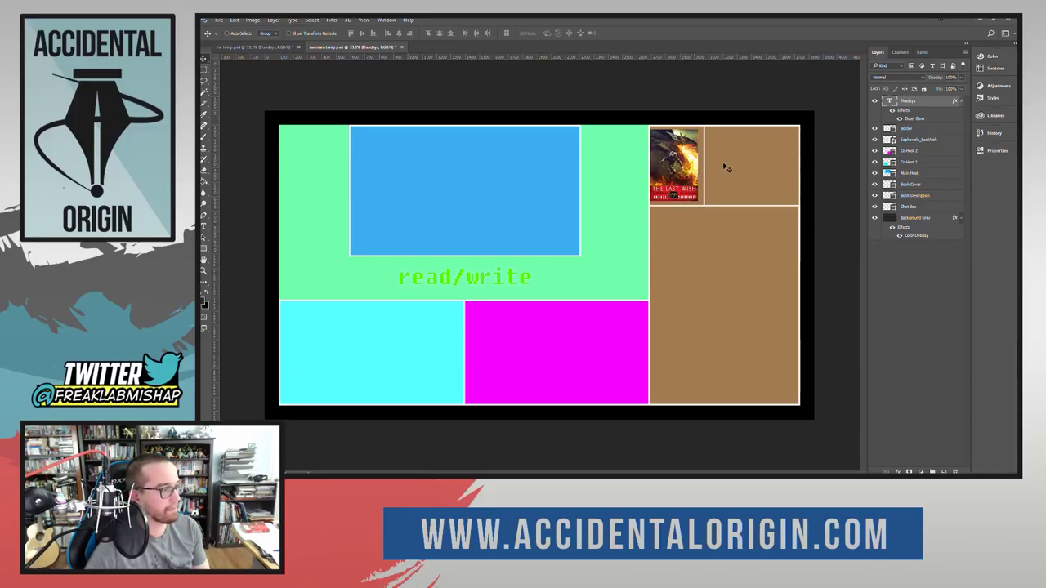
{"action": "key", "text": "ctrl+z"}
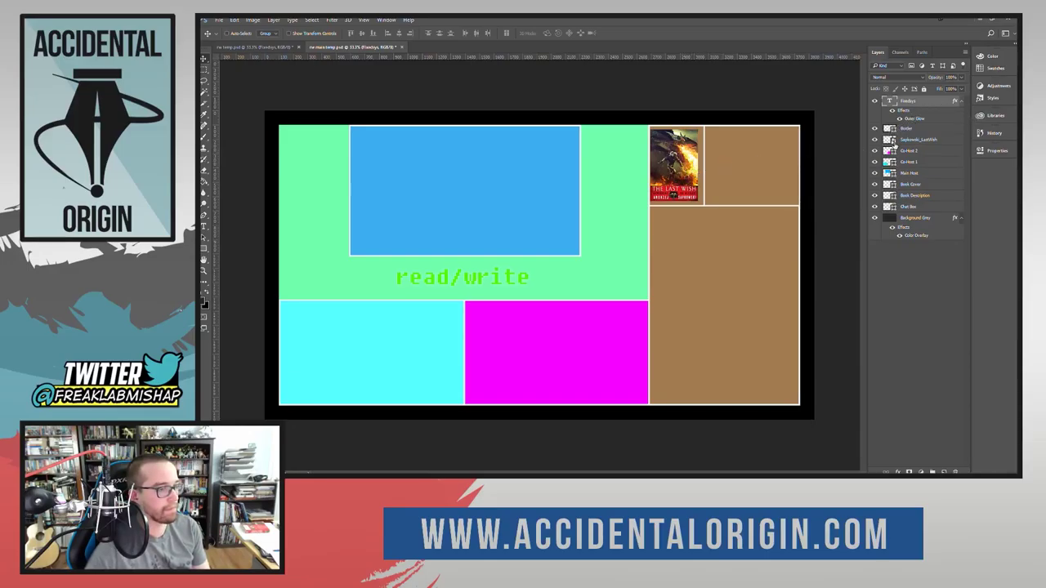
Step: Shift the read/write text slightly to the right beneath the Main Host rectangle
{"action": "left_click", "coordinate": [910, 130]}
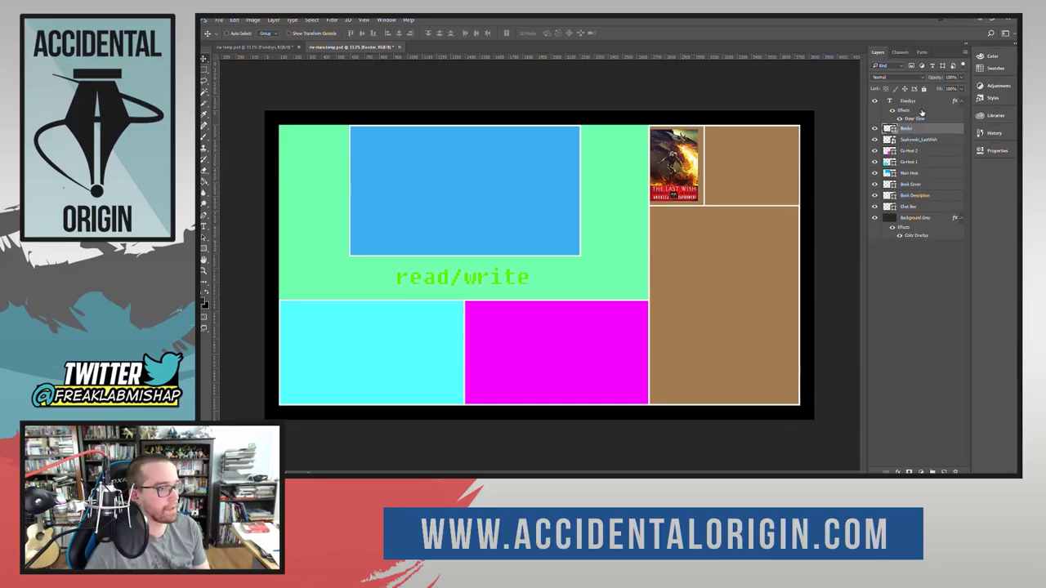
{"action": "left_click", "coordinate": [913, 103]}
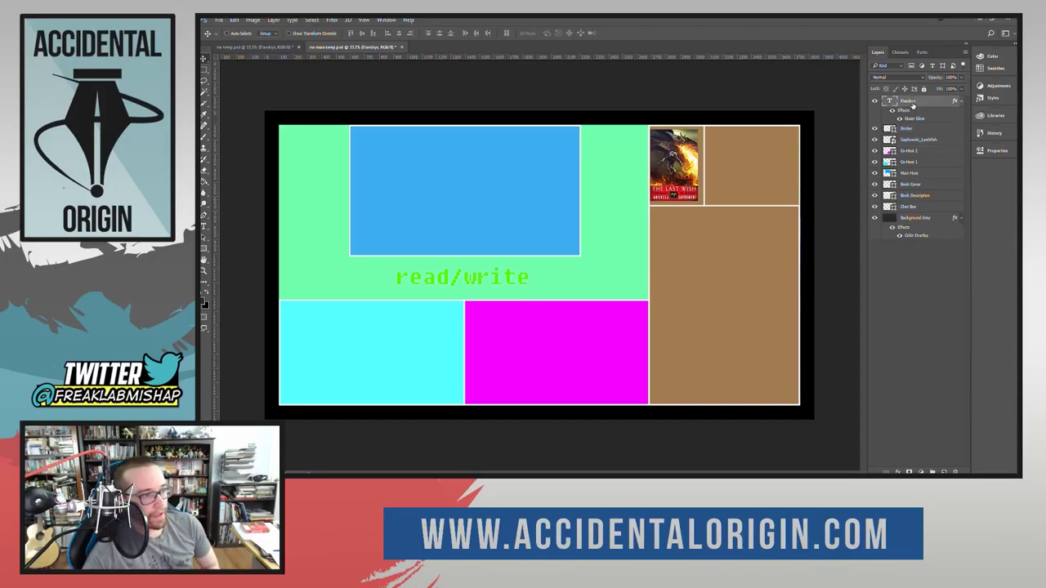
{"action": "mouse_move", "coordinate": [480, 278]}
{"action": "left_mouse_down"}
{"action": "mouse_move", "coordinate": [488, 280]}
{"action": "mouse_move", "coordinate": [478, 277]}
{"action": "left_mouse_up"}
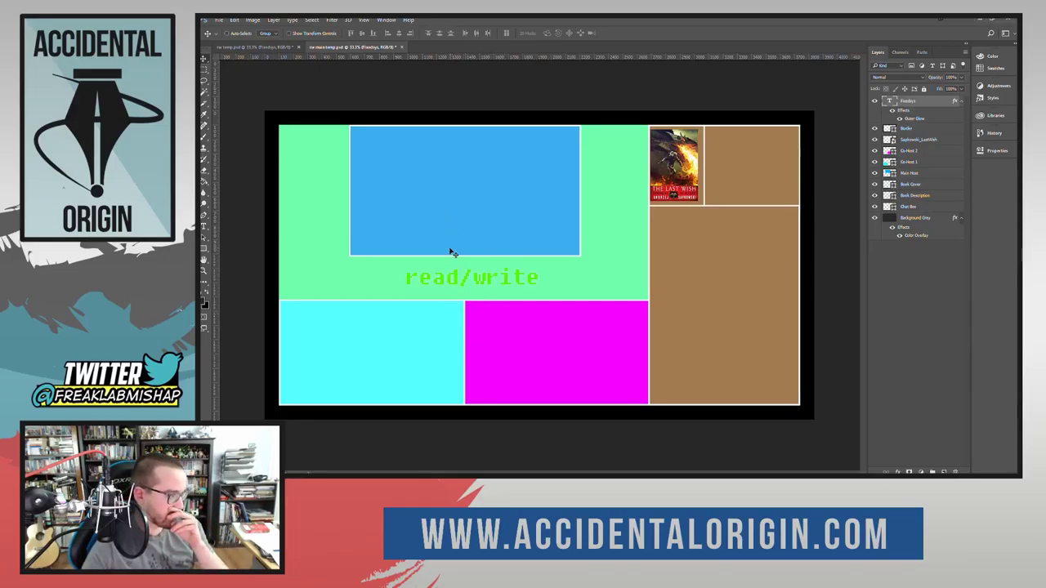
Step: Change the Background Grey layer's Color Overlay to grey, hex 6c7772
{"action": "left_click", "coordinate": [874, 218]}
{"action": "left_click", "coordinate": [874, 218]}
{"action": "double_click", "coordinate": [935, 219]}
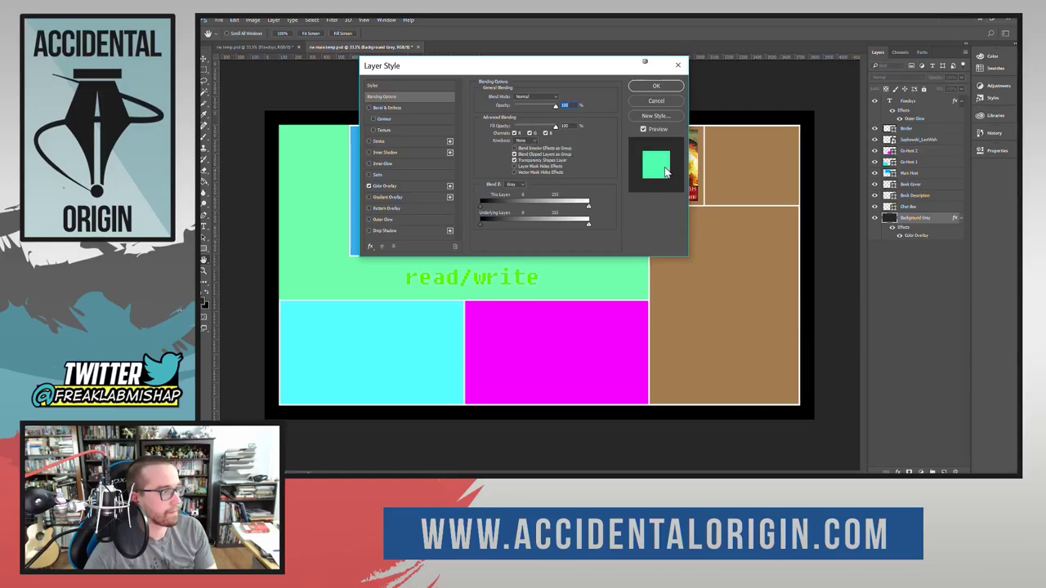
{"action": "left_click", "coordinate": [400, 185]}
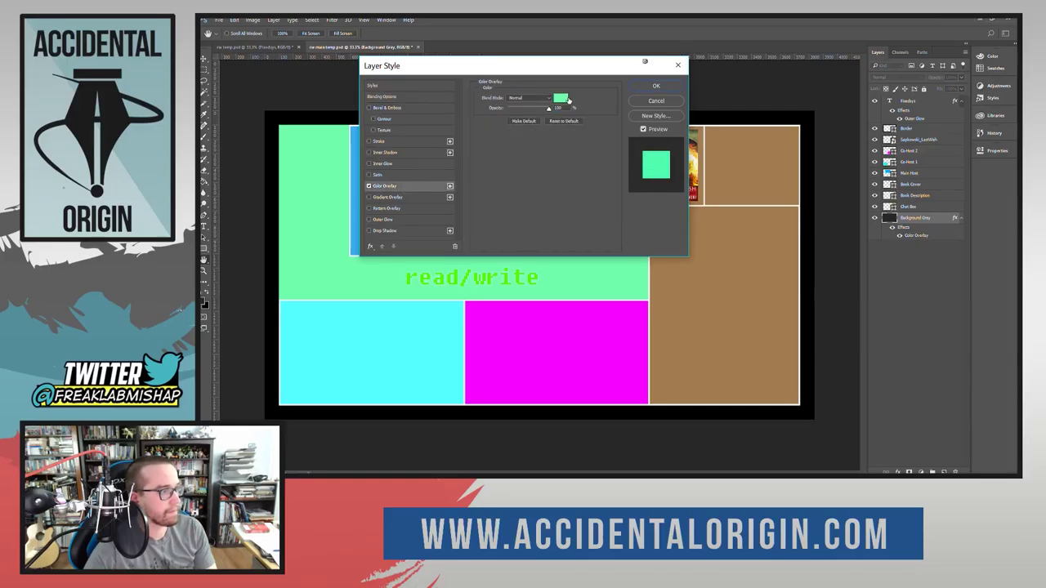
{"action": "left_click", "coordinate": [562, 98]}
{"action": "mouse_move", "coordinate": [579, 140]}
{"action": "left_mouse_down"}
{"action": "mouse_move", "coordinate": [502, 100]}
{"action": "mouse_move", "coordinate": [510, 123]}
{"action": "mouse_move", "coordinate": [499, 190]}
{"action": "mouse_move", "coordinate": [506, 156]}
{"action": "left_mouse_up"}
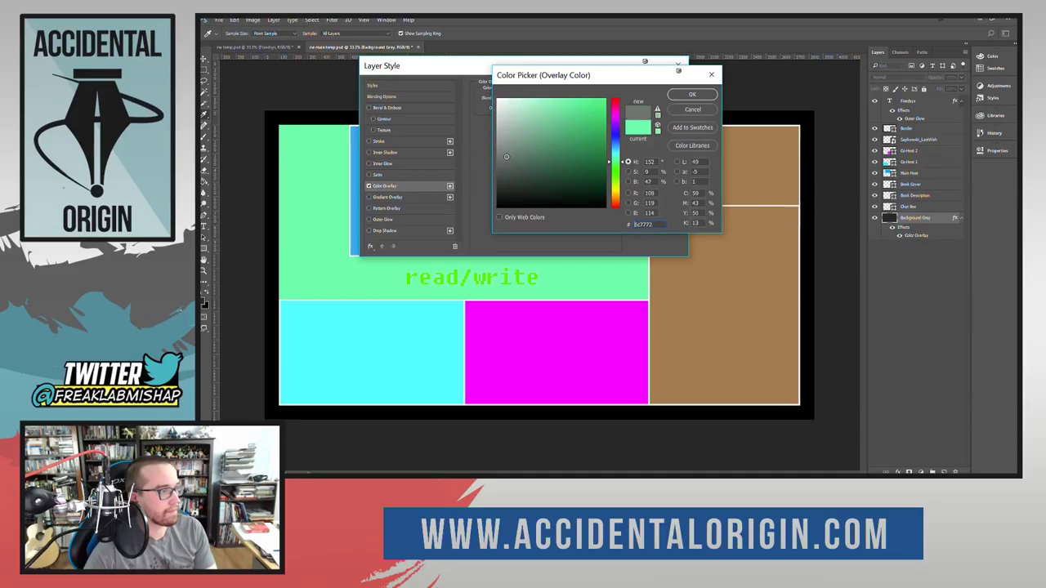
{"action": "left_click", "coordinate": [692, 96]}
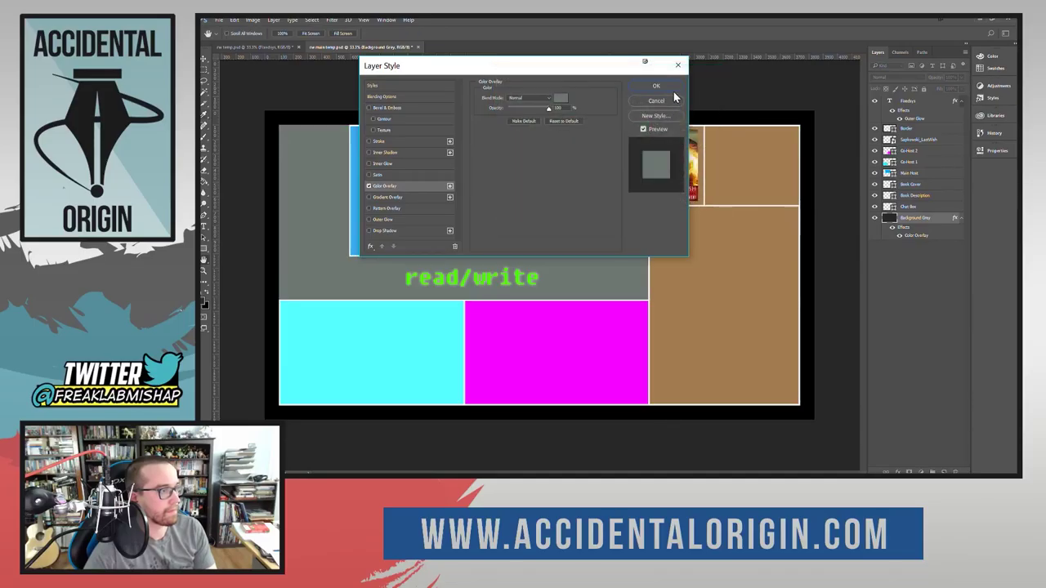
{"action": "left_click", "coordinate": [671, 88]}
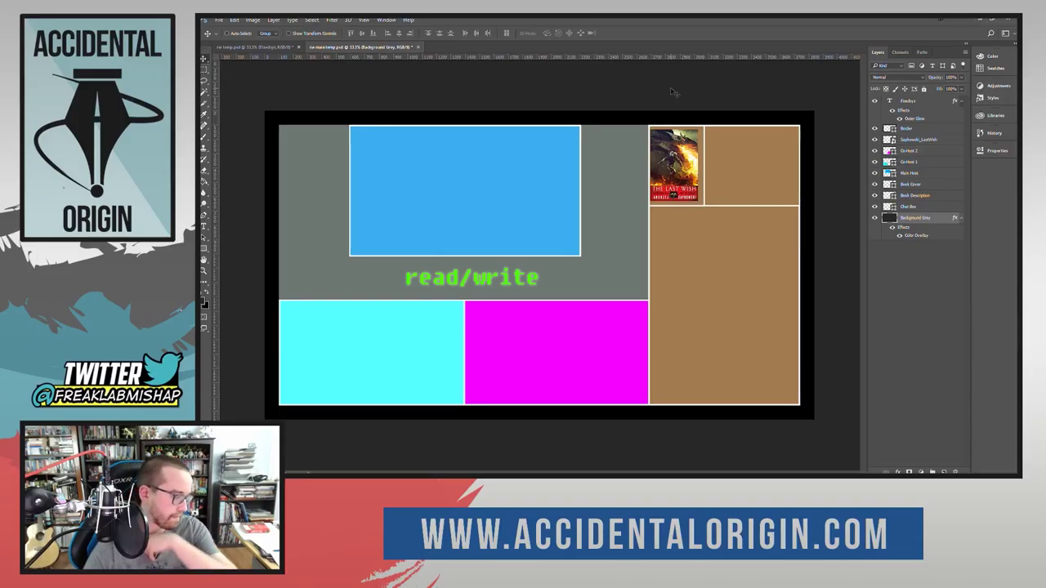
Step: Move The Last Wish cover image slightly so it sits centred inside the Book Cover rectangle
{"action": "left_click", "coordinate": [913, 207]}
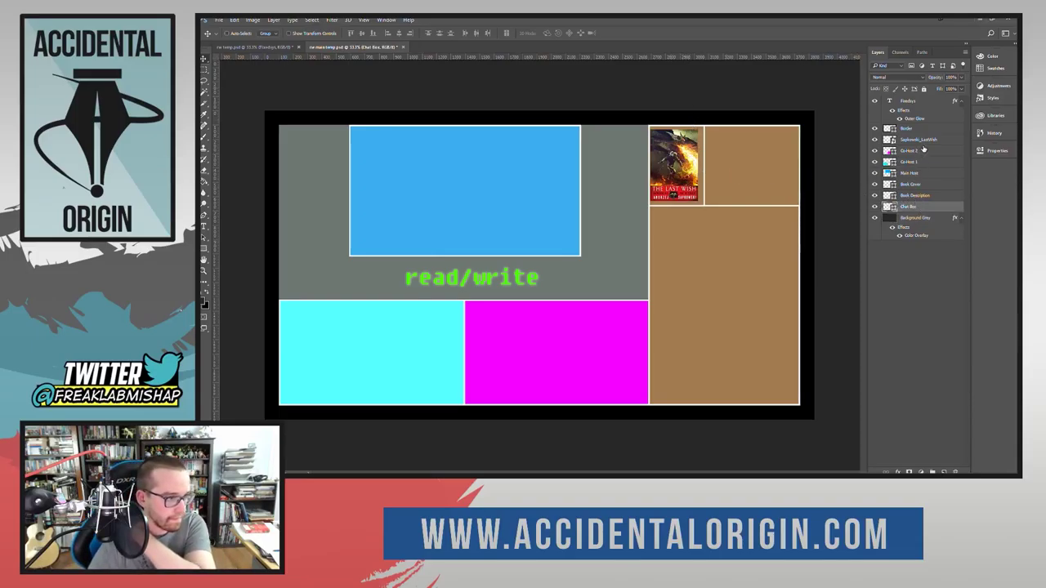
{"action": "left_click", "coordinate": [921, 141]}
{"action": "left_click_drag", "start_coordinate": [688, 170], "coordinate": [696, 156]}
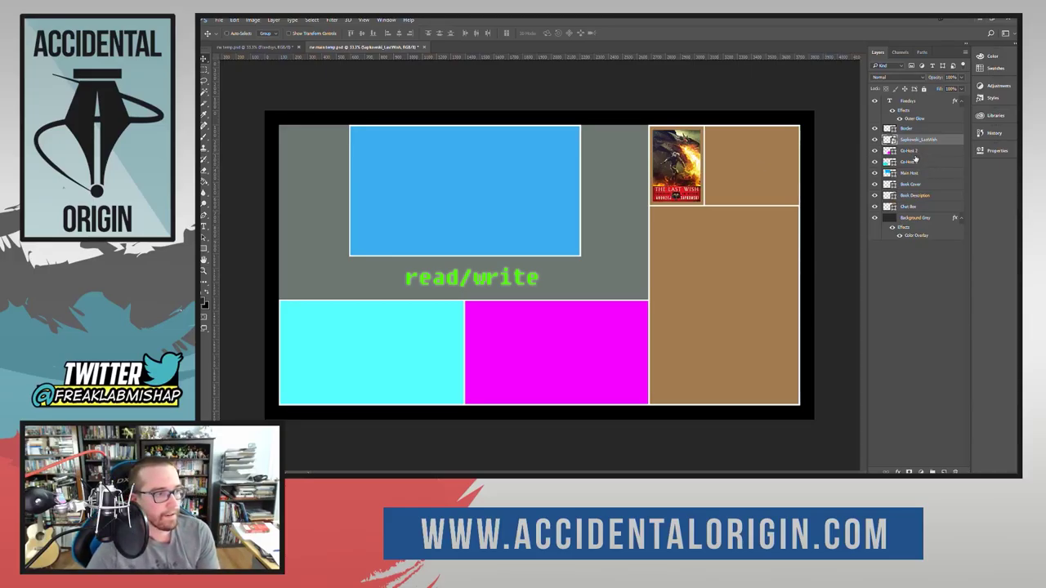
Step: Set the Book Cover rectangle's fill to no color in its shape properties
{"action": "left_click", "coordinate": [915, 185]}
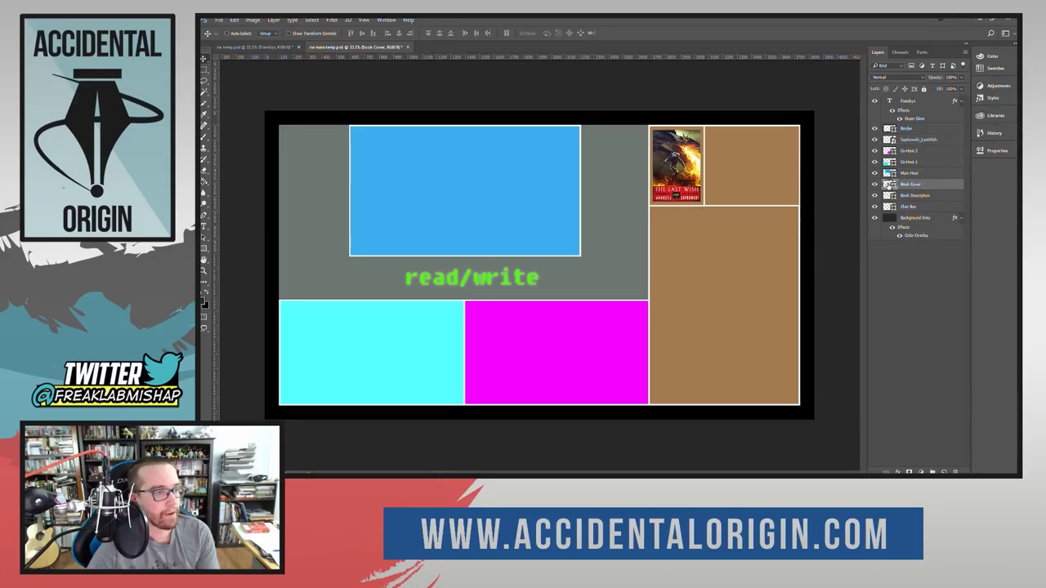
{"action": "left_click", "coordinate": [991, 150]}
{"action": "left_click", "coordinate": [858, 201]}
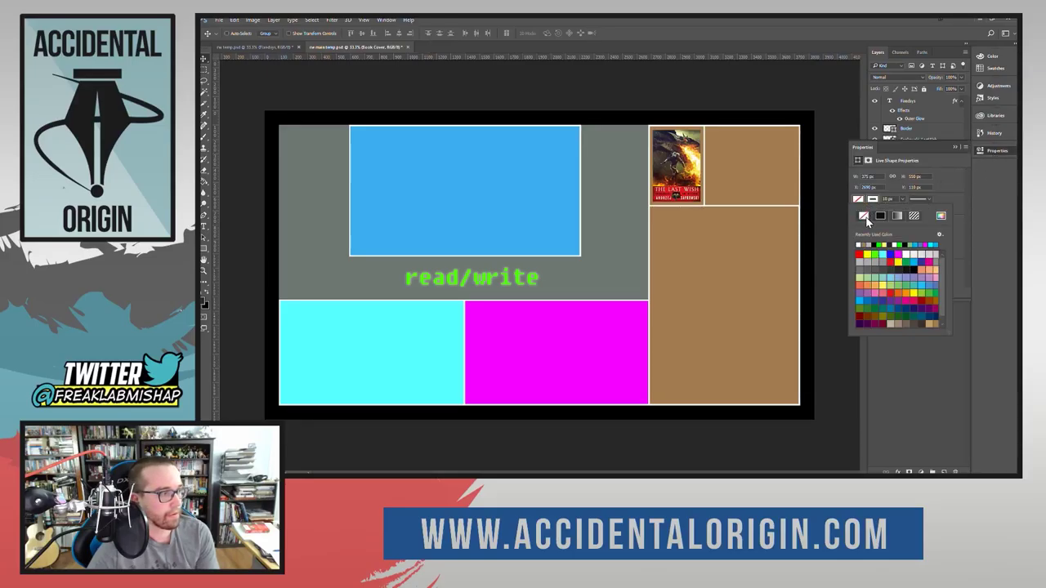
{"action": "left_click", "coordinate": [945, 193]}
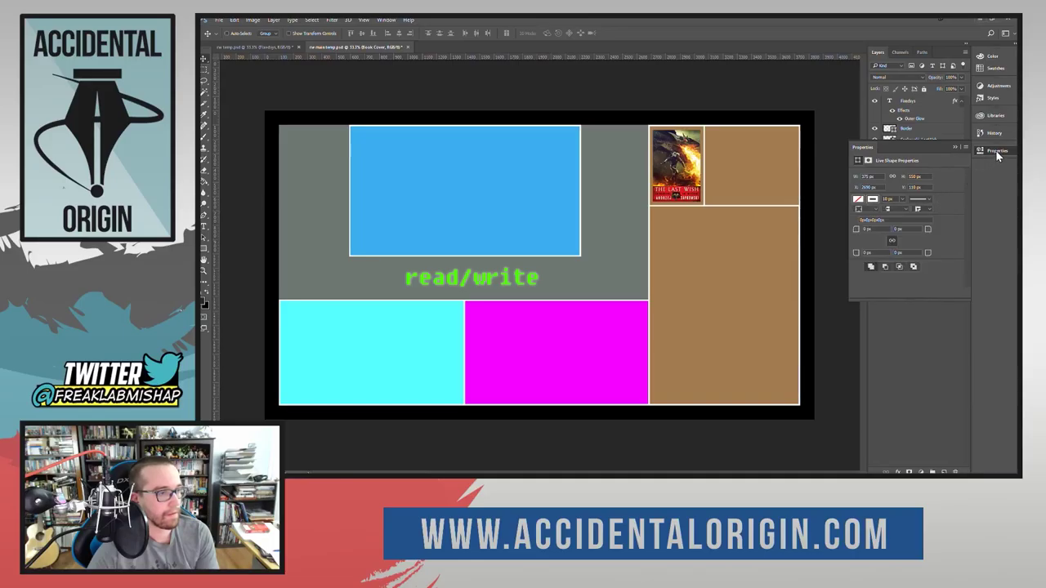
{"action": "left_click", "coordinate": [995, 150]}
Step: Set the Chat Box rectangle's fill to no color in its shape properties
{"action": "left_click", "coordinate": [915, 208]}
{"action": "left_click", "coordinate": [986, 154]}
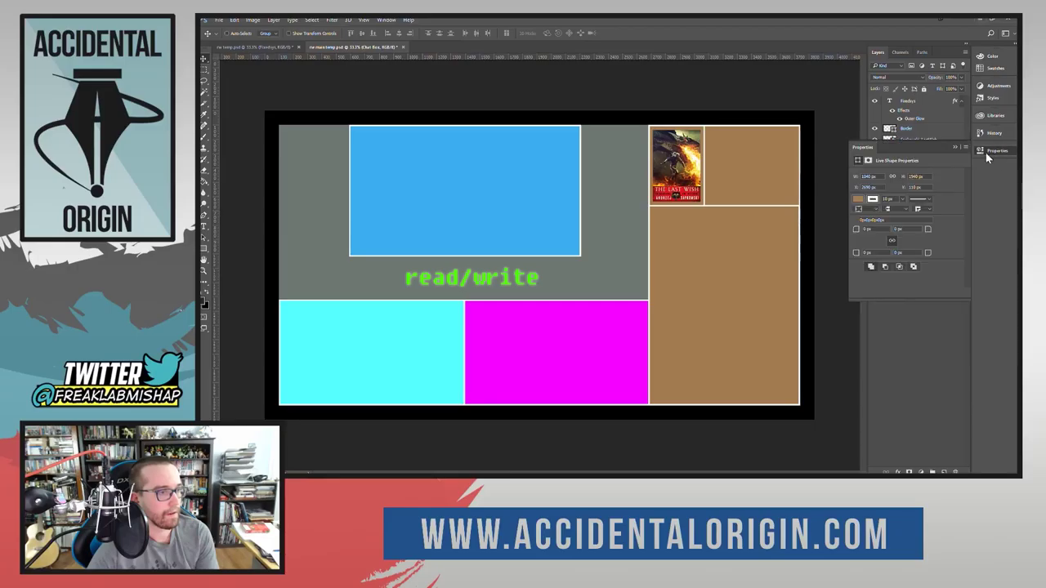
{"action": "left_click", "coordinate": [857, 200]}
{"action": "left_click", "coordinate": [864, 215]}
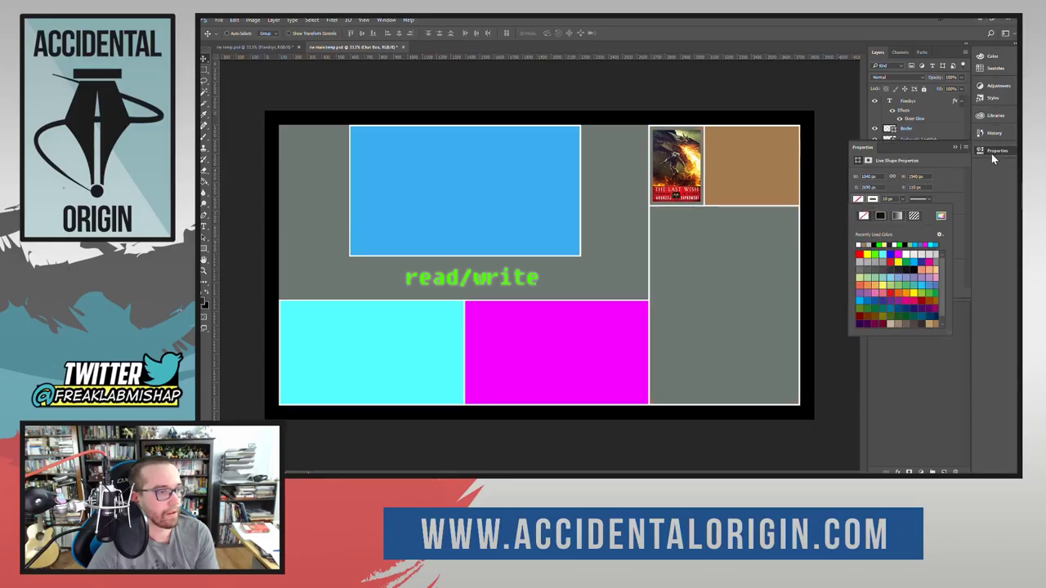
{"action": "left_click", "coordinate": [992, 153]}
Step: Fill the Book Description rectangle with black in its shape properties
{"action": "left_click", "coordinate": [908, 196]}
{"action": "left_click", "coordinate": [992, 153]}
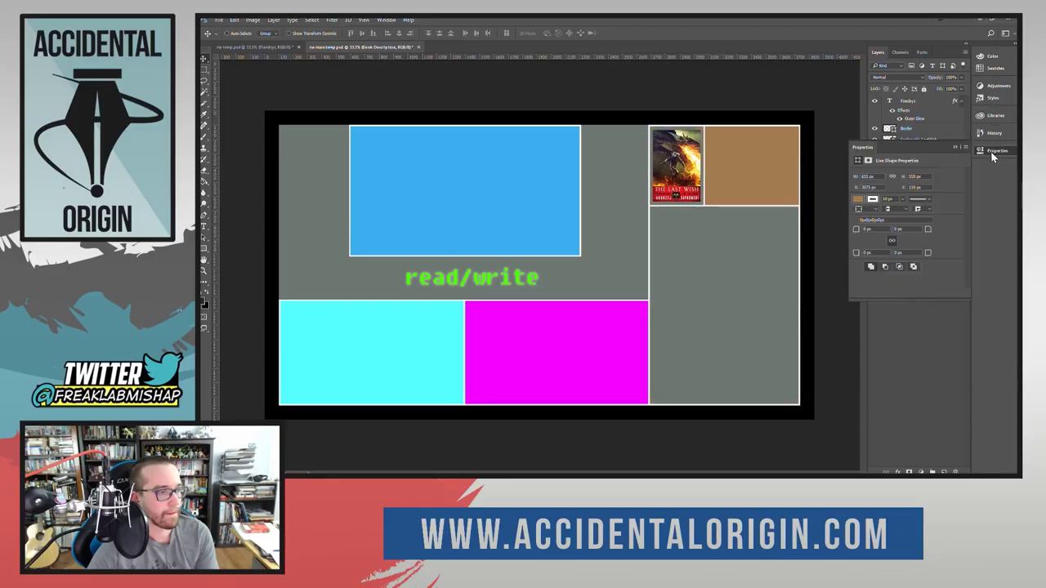
{"action": "left_click", "coordinate": [864, 202]}
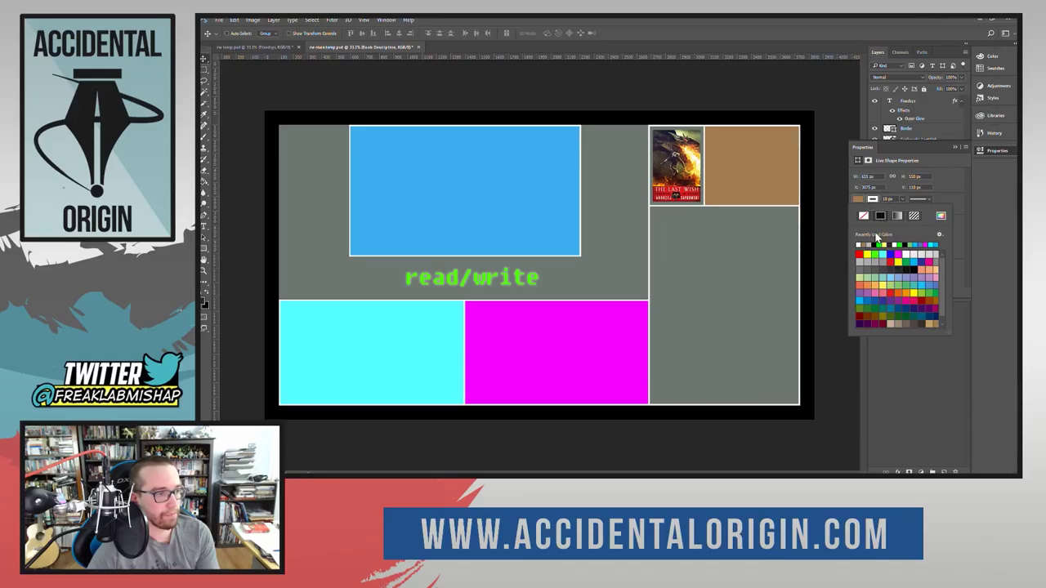
{"action": "left_click", "coordinate": [875, 244]}
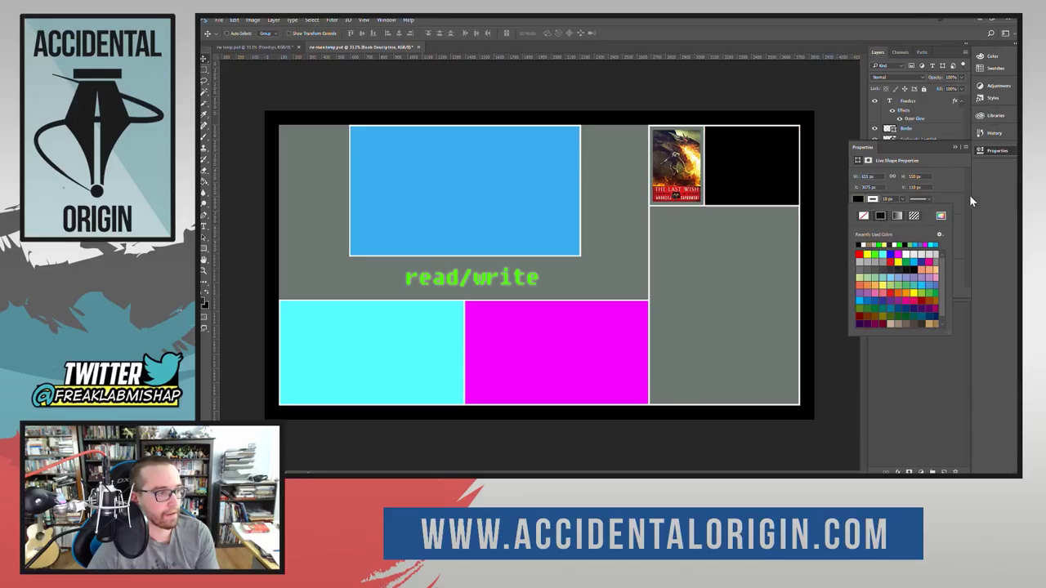
{"action": "left_click", "coordinate": [995, 156]}
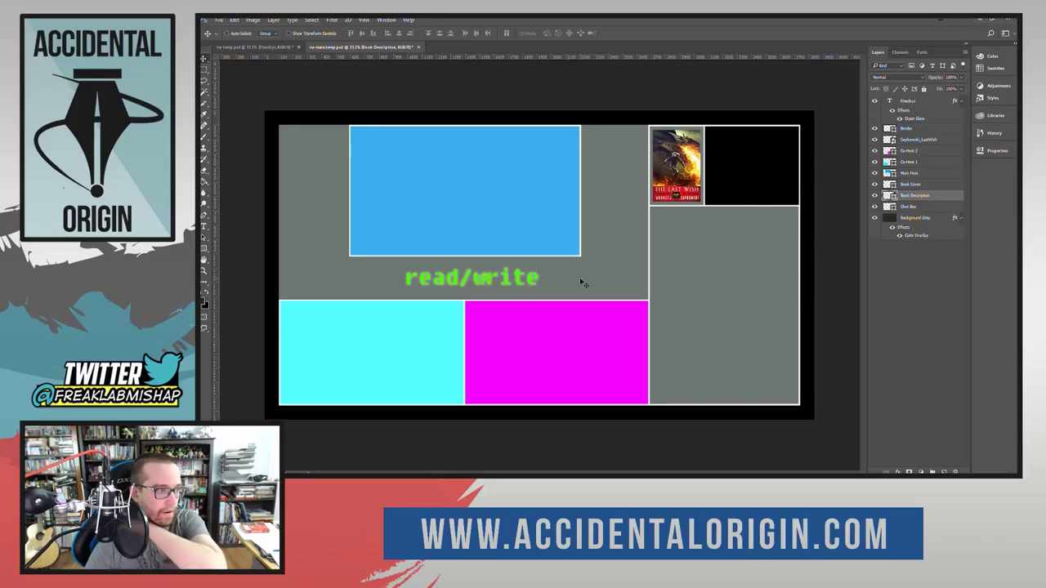
Step: Add 25 pt paragraph text inside the Book Description rectangle reading "The Last Wish" and "by Andrej Sapkowski" on two lines
{"action": "left_click", "coordinate": [204, 226]}
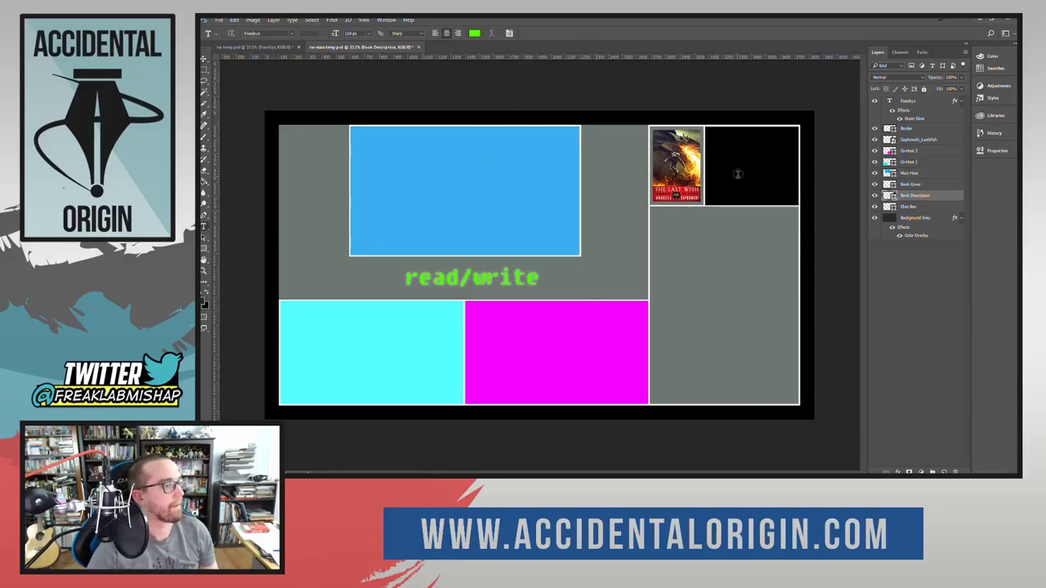
{"action": "left_click", "coordinate": [724, 152]}
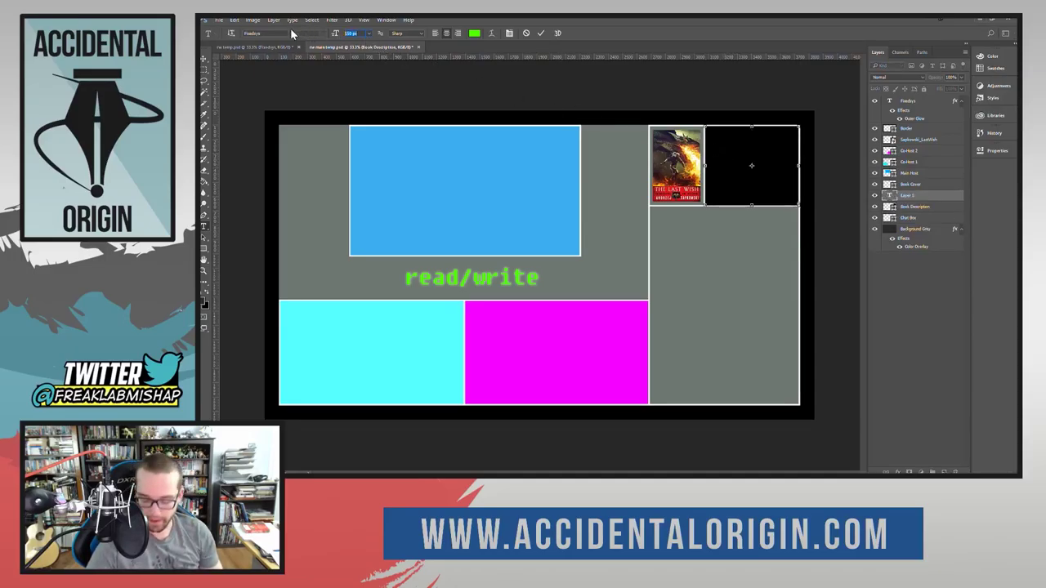
{"action": "type", "text": "25"}
{"action": "key", "text": "Return"}
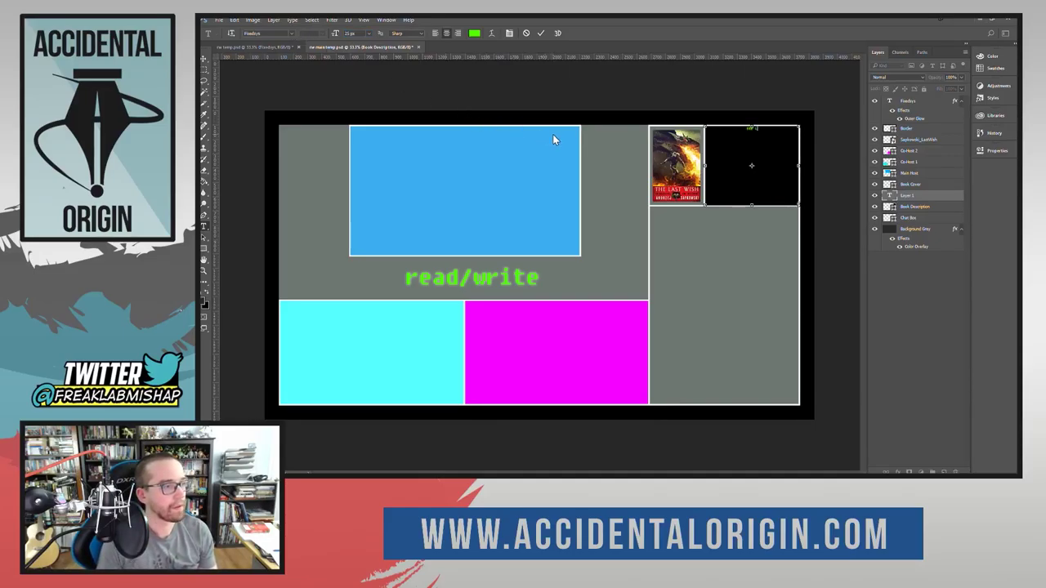
{"action": "type", "text": "The Last Wish"}
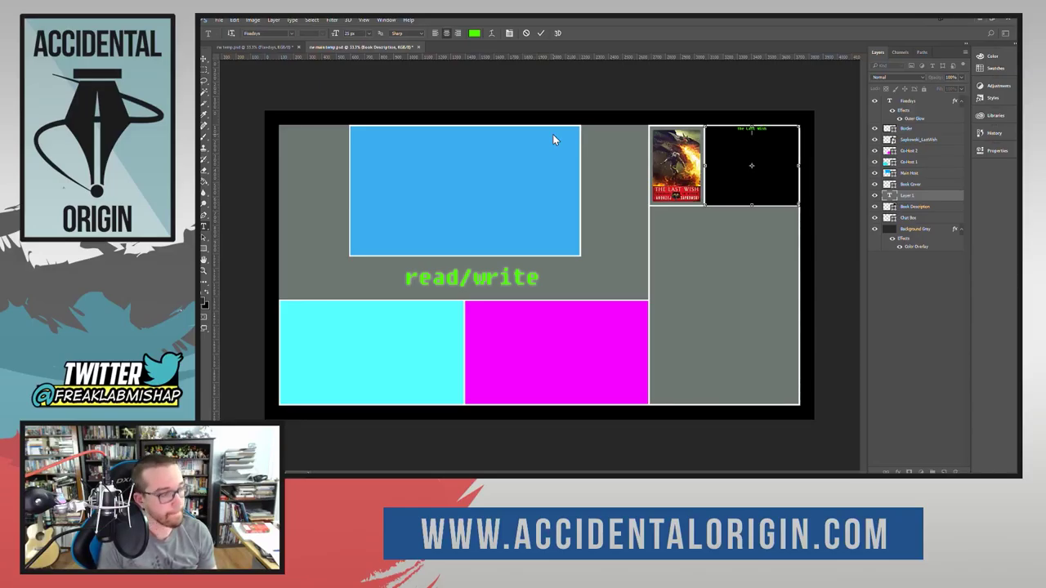
{"action": "type", "text": " by"}
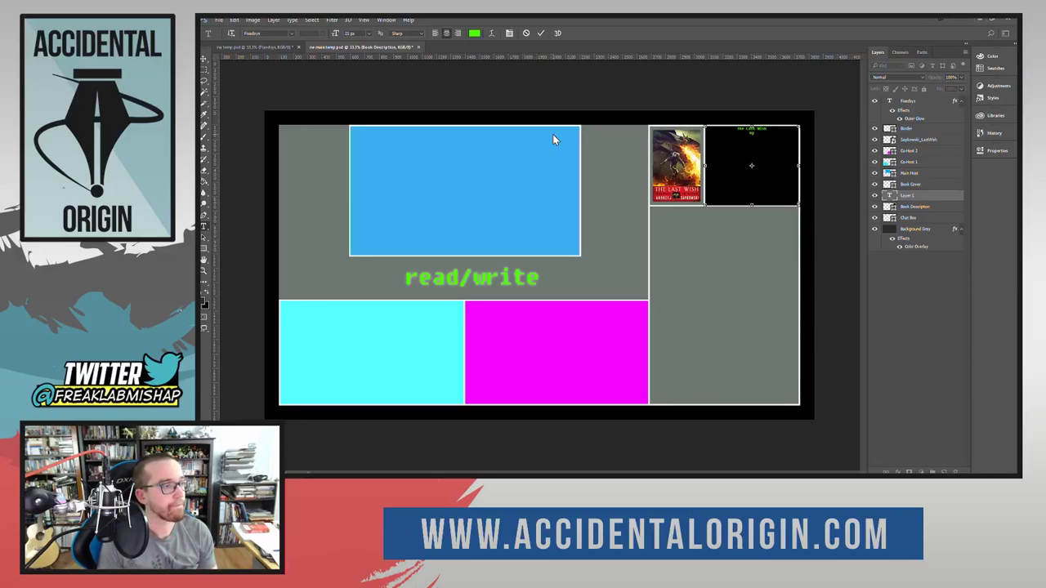
{"action": "type", "text": " A"}
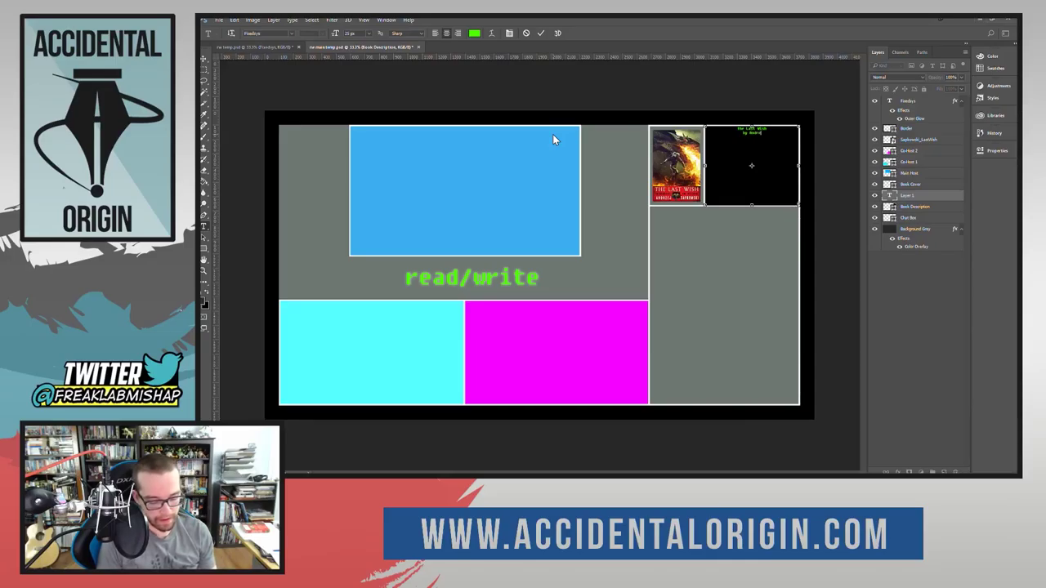
{"action": "type", "text": "ndrzej Sapo"}
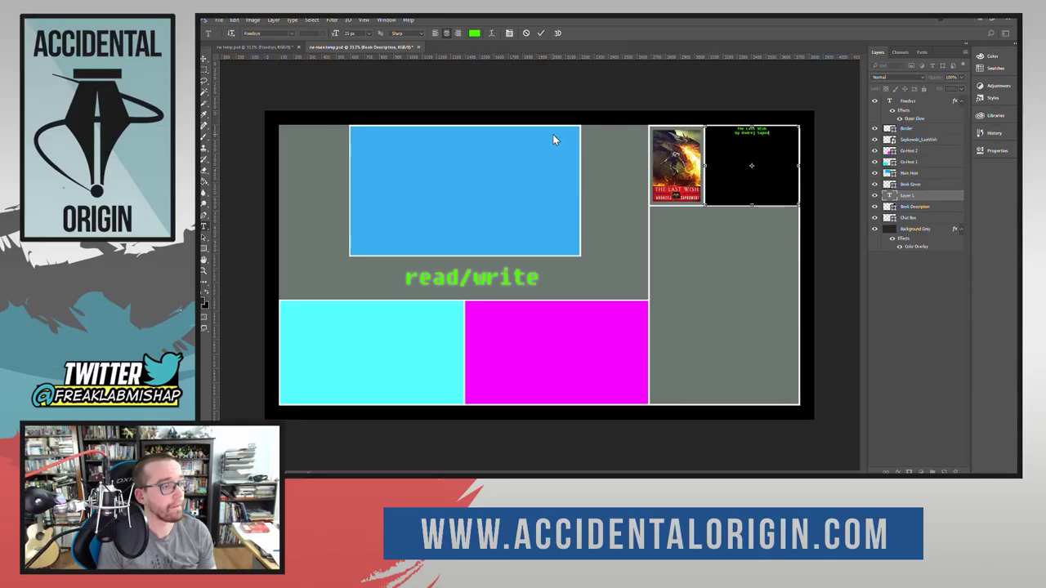
{"action": "key", "text": "BackSpace"}
{"action": "type", "text": "k"}
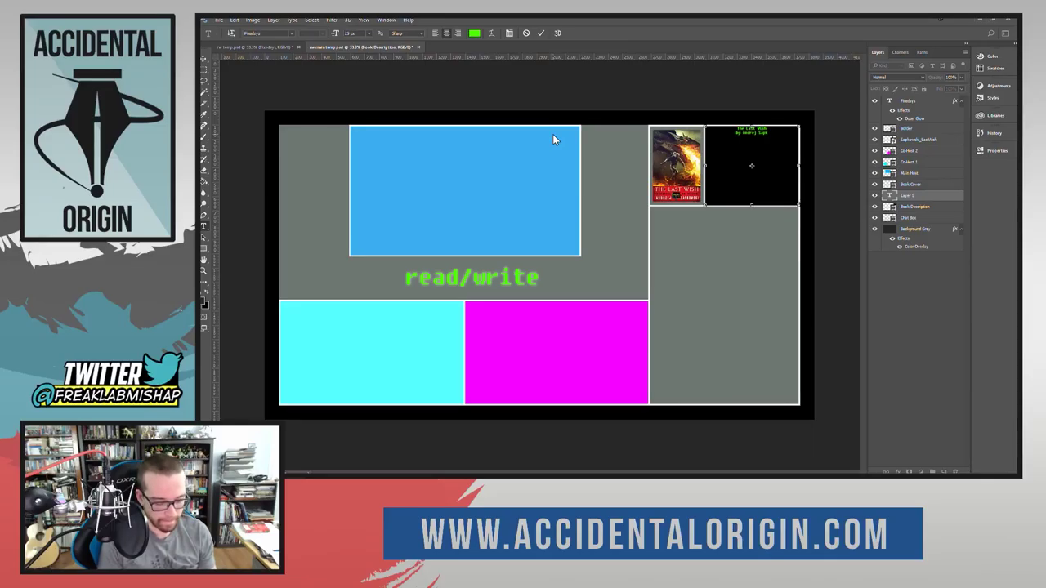
{"action": "type", "text": "ow"}
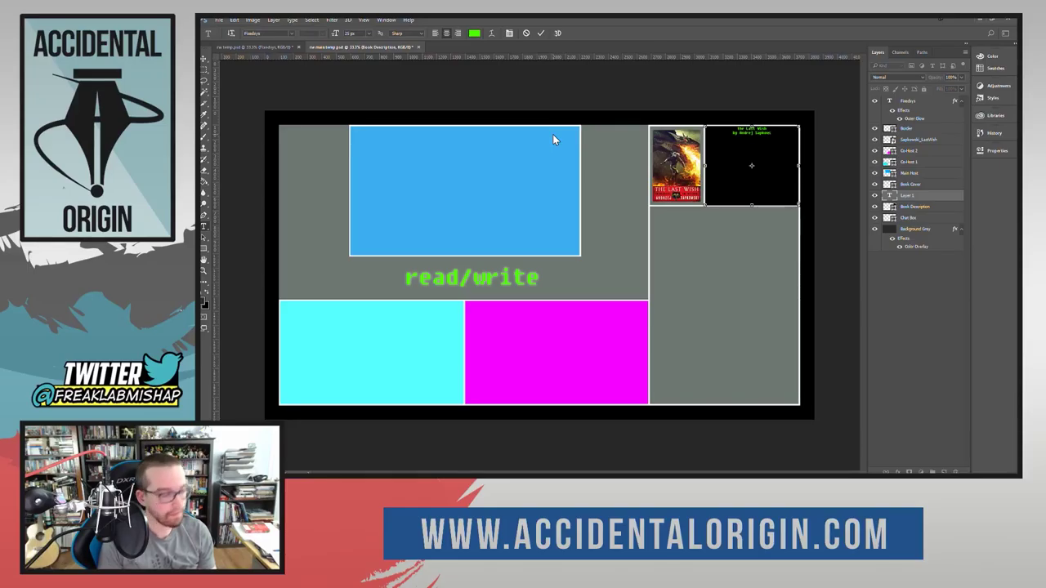
{"action": "type", "text": "ski"}
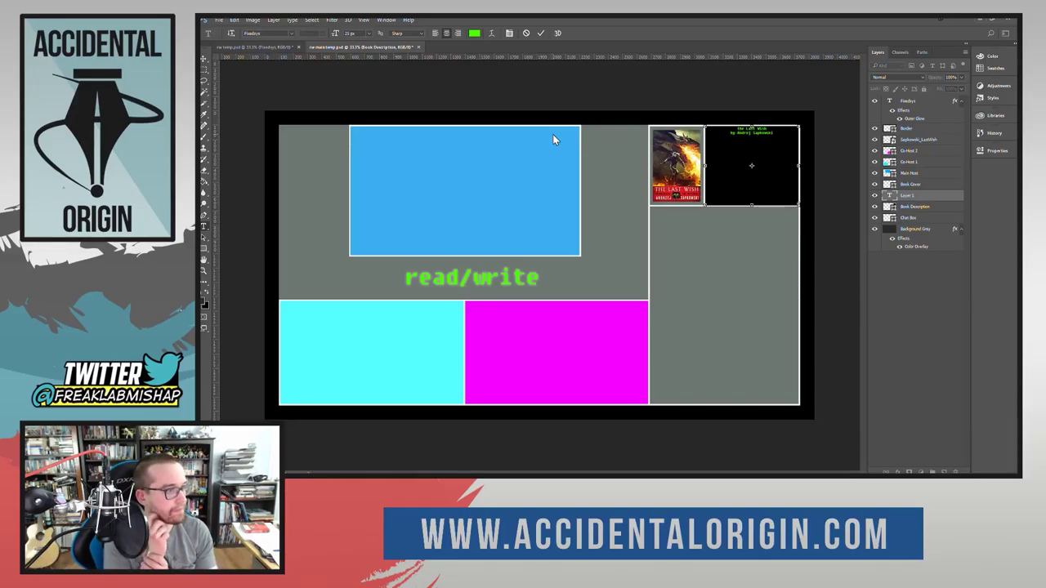
Step: Add the line "Book I of The Witcher Series" below the author line, separated by a blank line, and commit the text
{"action": "key", "text": "Return"}
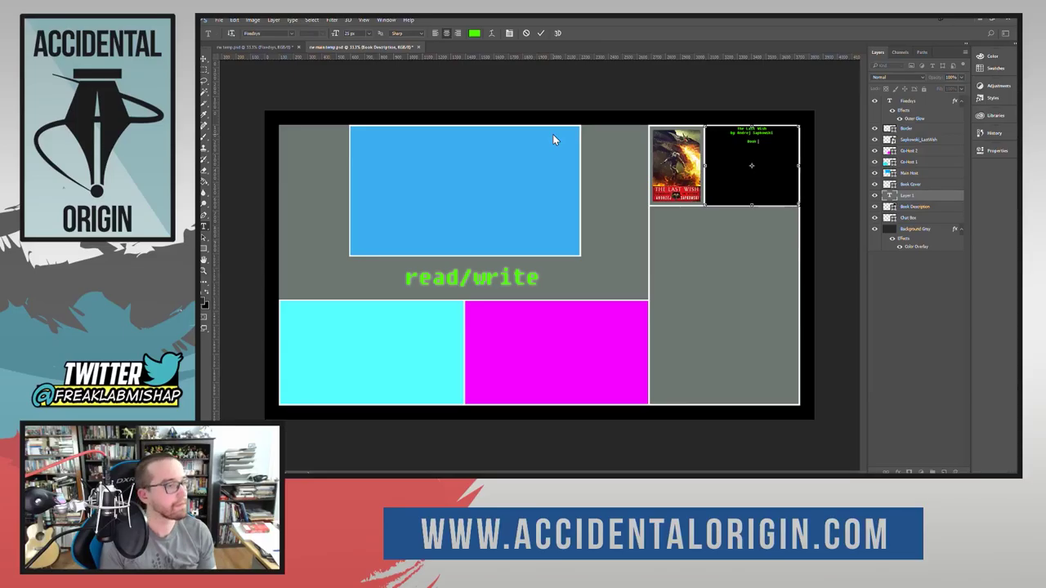
{"action": "type", "text": "Book 1 of "}
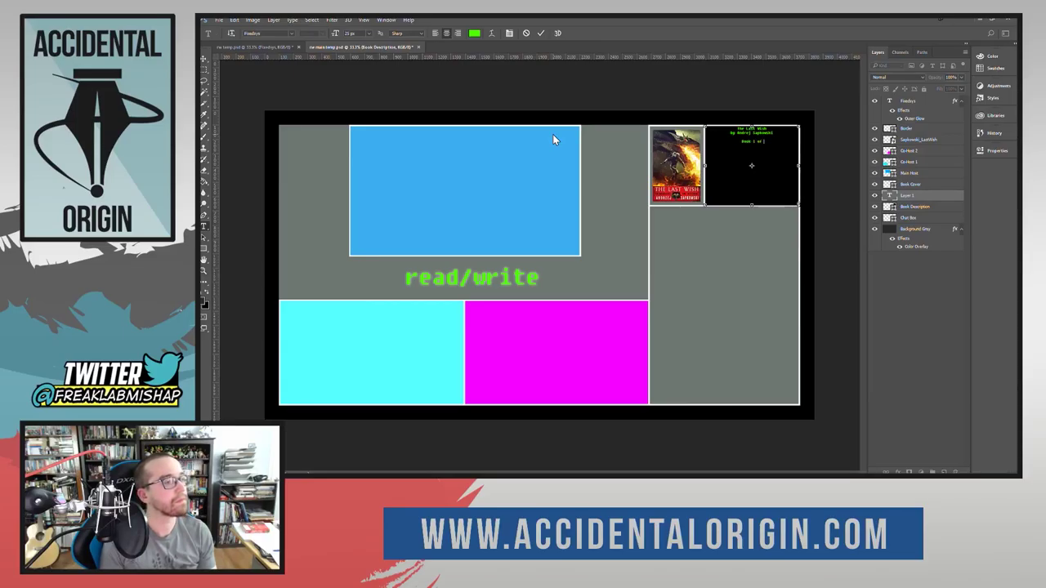
{"action": "type", "text": "the W"}
{"action": "key", "text": "BackSpace"}
{"action": "key", "text": "BackSpace"}
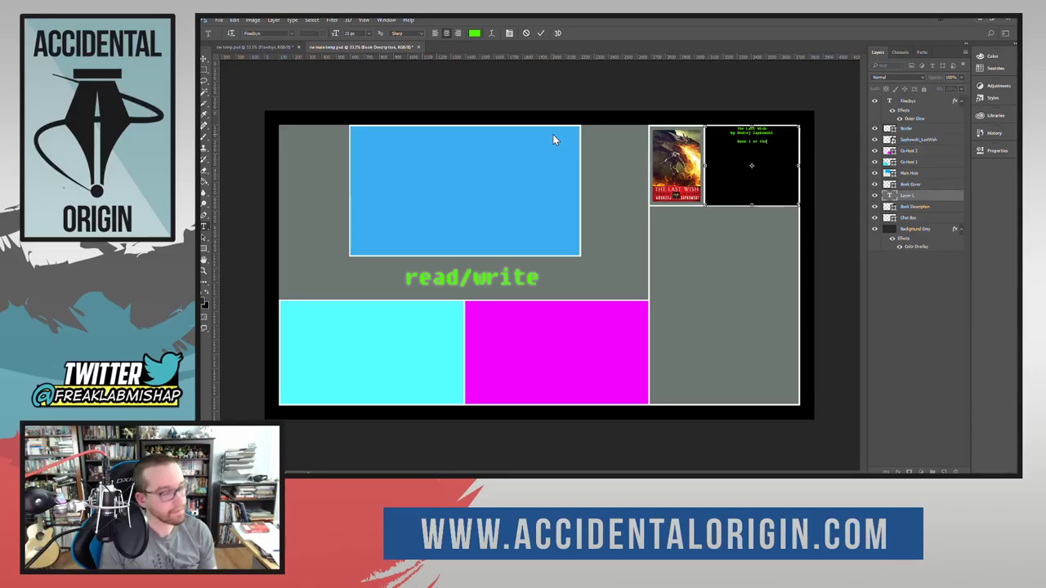
{"action": "type", "text": "W"}
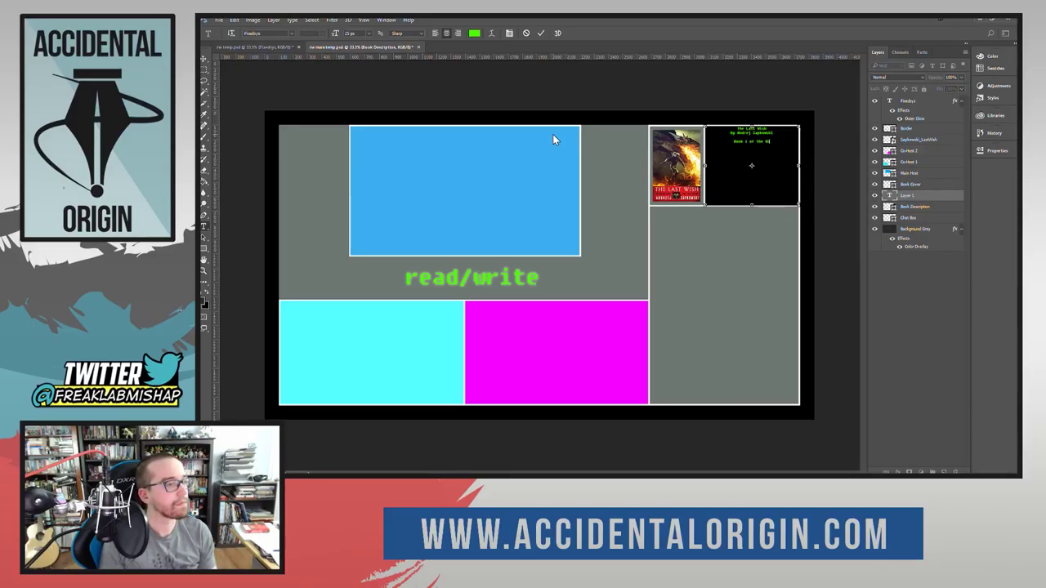
{"action": "type", "text": "itcher"}
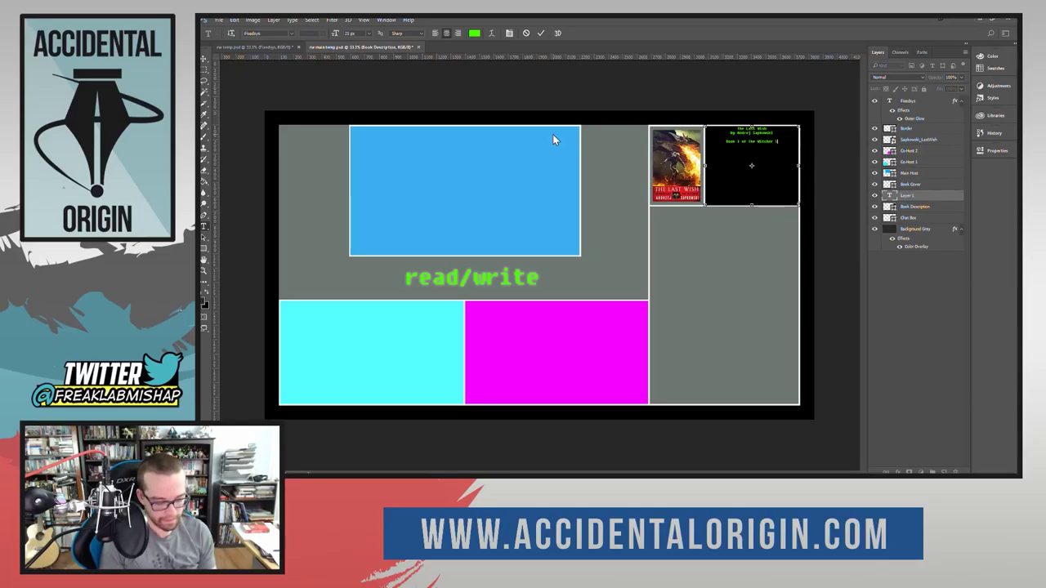
{"action": "type", "text": " Series"}
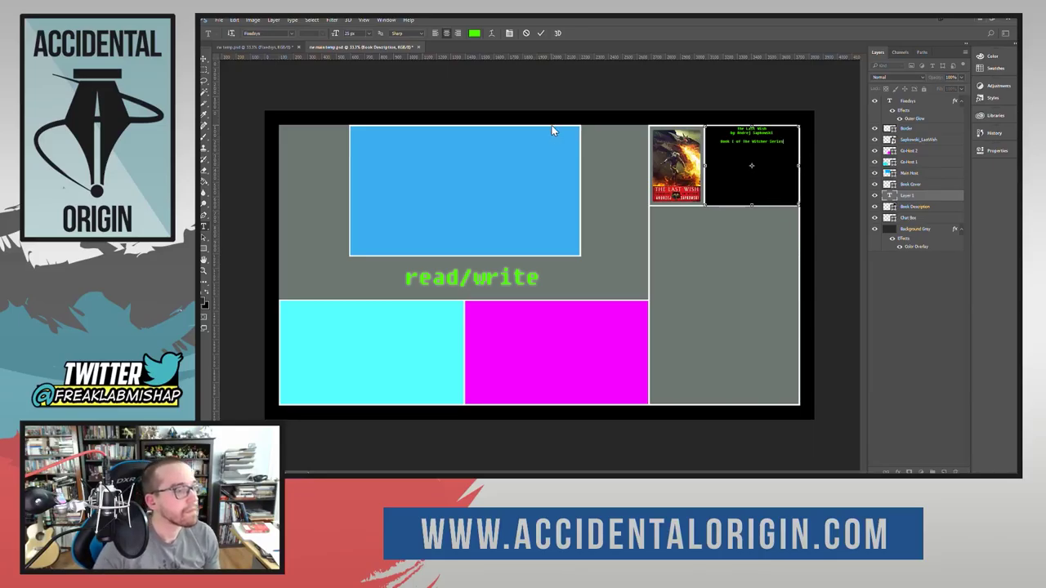
{"action": "left_click", "coordinate": [540, 32]}
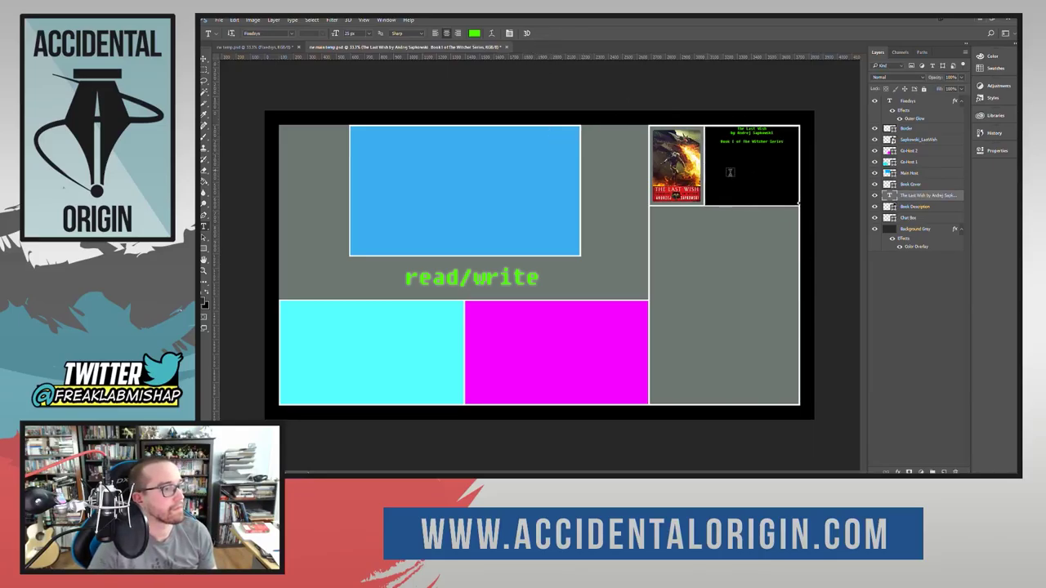
Step: Move the description text down to the middle of the black Book Description rectangle
{"action": "left_click", "coordinate": [204, 59]}
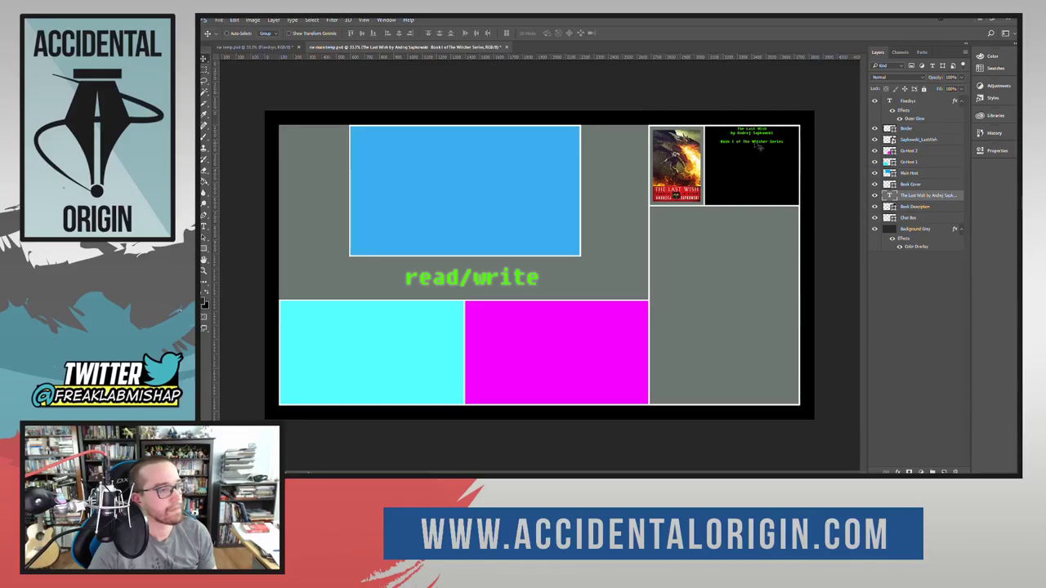
{"action": "left_click_drag", "start_coordinate": [759, 145], "coordinate": [762, 169]}
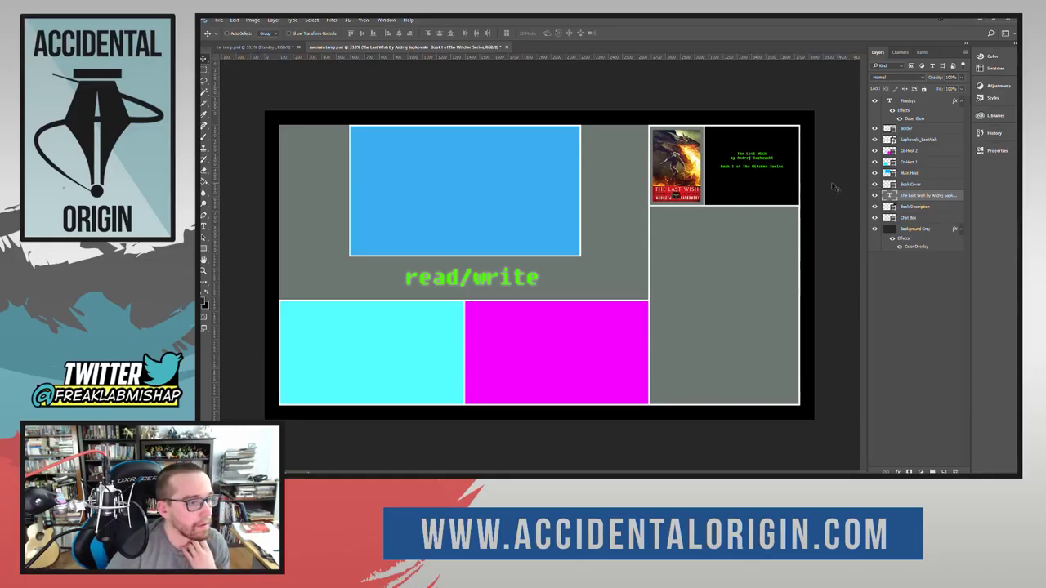
Step: Try to select the description text on the canvas with the Type tool
{"action": "left_click", "coordinate": [205, 228]}
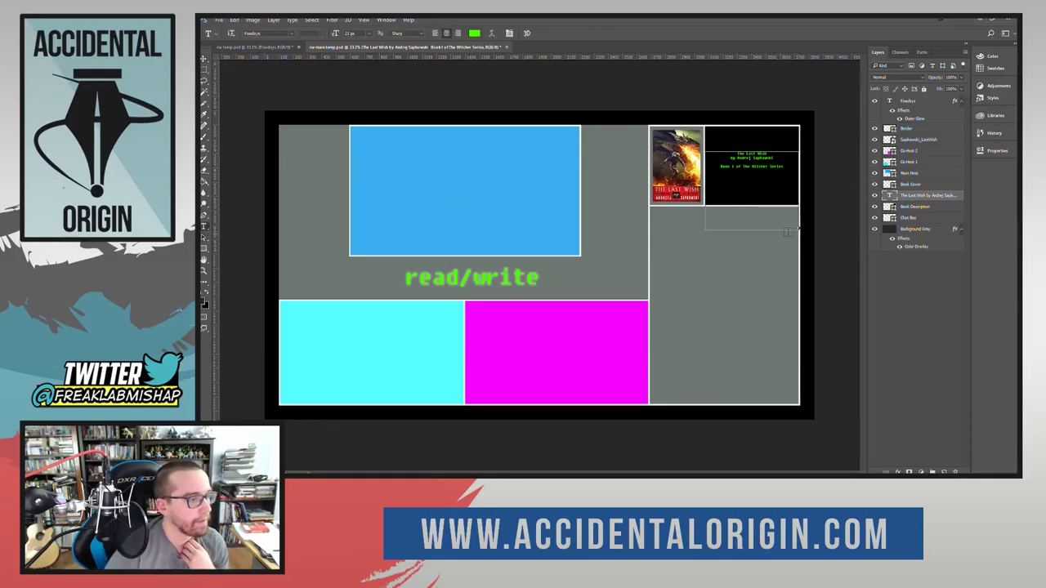
{"action": "left_click", "coordinate": [783, 169]}
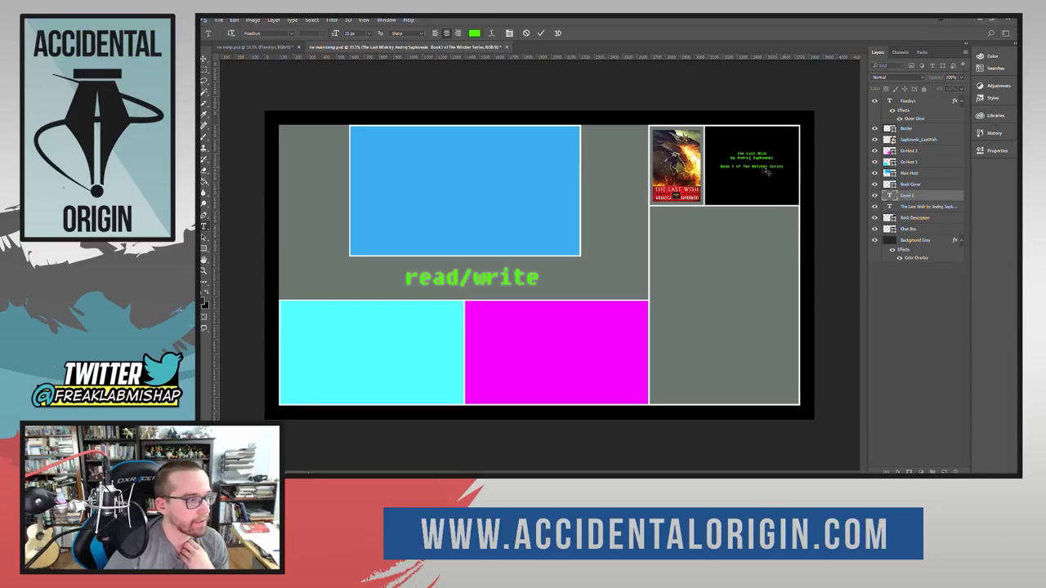
{"action": "left_click", "coordinate": [919, 208]}
{"action": "left_click_drag", "start_coordinate": [783, 170], "coordinate": [720, 149]}
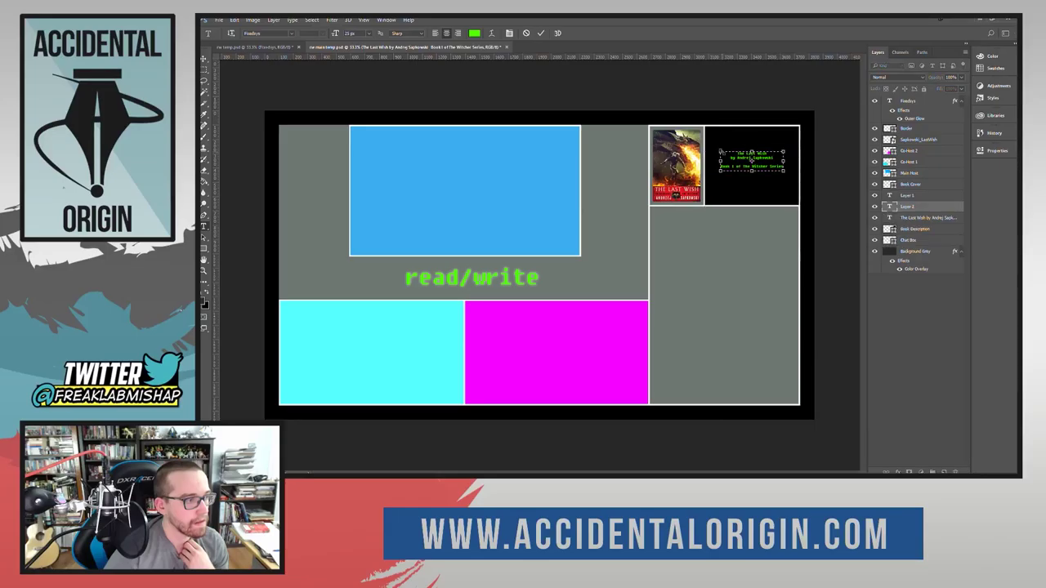
Step: Set the font size of the whole The Last Wish description text layer to 50 pt
{"action": "left_click", "coordinate": [915, 219]}
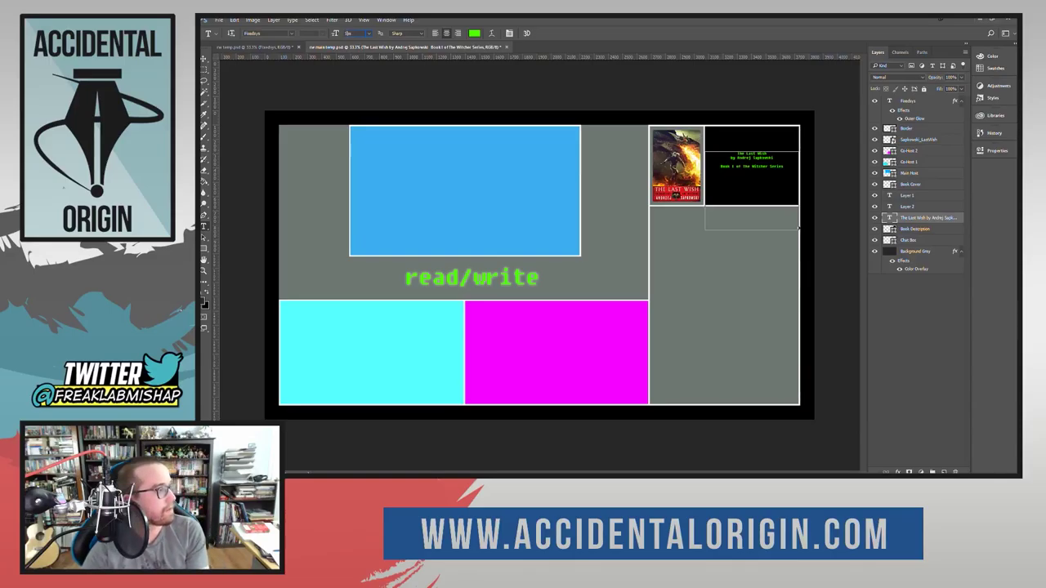
{"action": "type", "text": "36"}
{"action": "key", "text": "Return"}
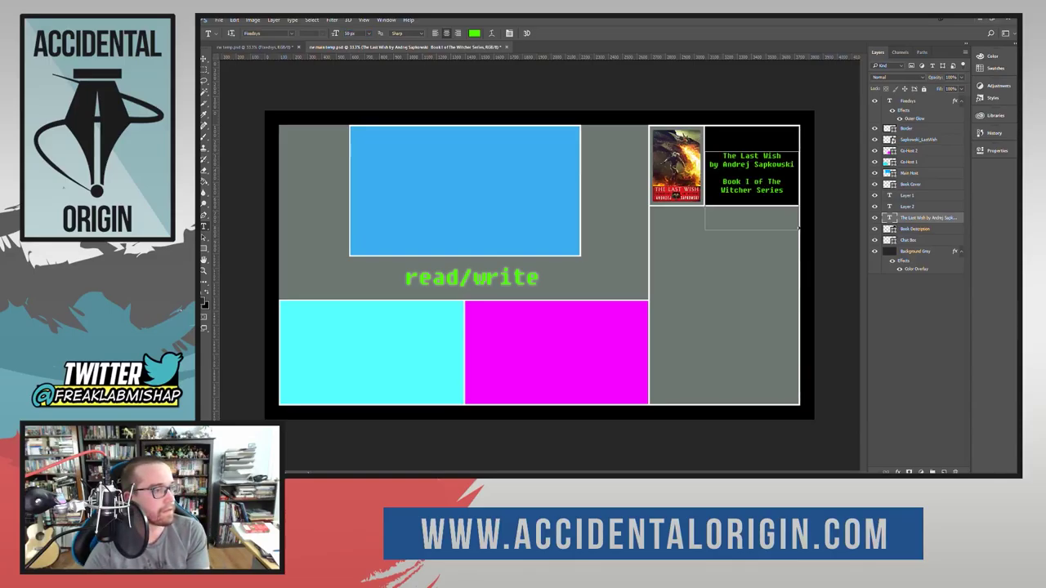
Step: Move the description text up and use Free Transform to align its box with the edges of the Book Description rectangle
{"action": "left_click", "coordinate": [204, 59]}
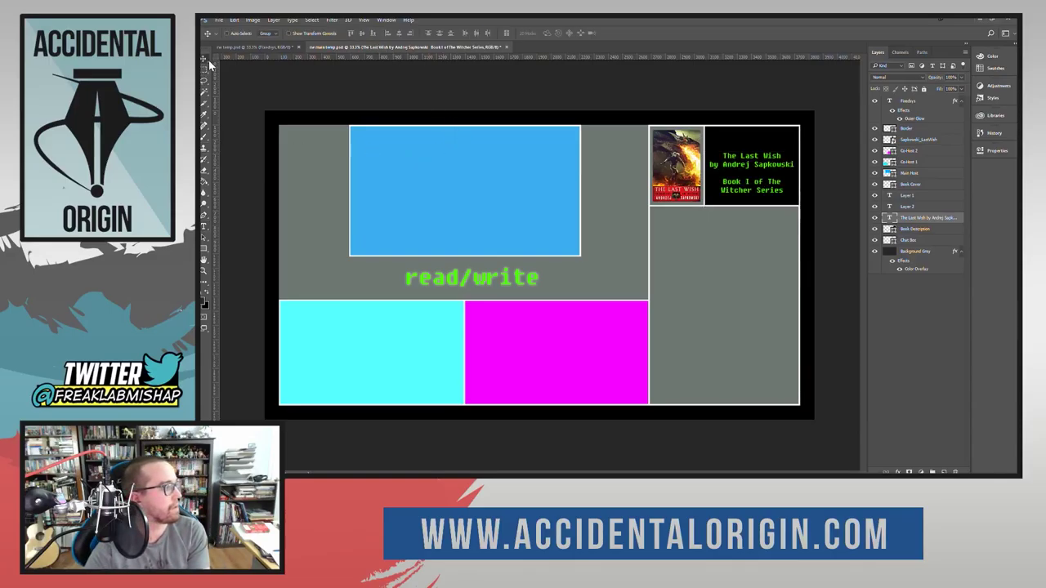
{"action": "left_click_drag", "start_coordinate": [774, 181], "coordinate": [768, 174]}
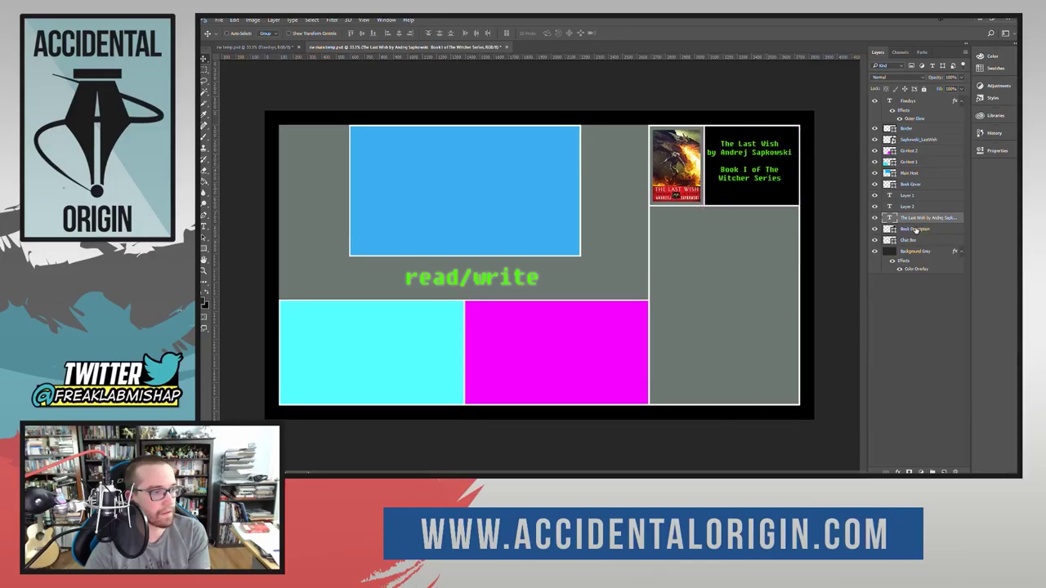
{"action": "key", "text": "ctrl+t"}
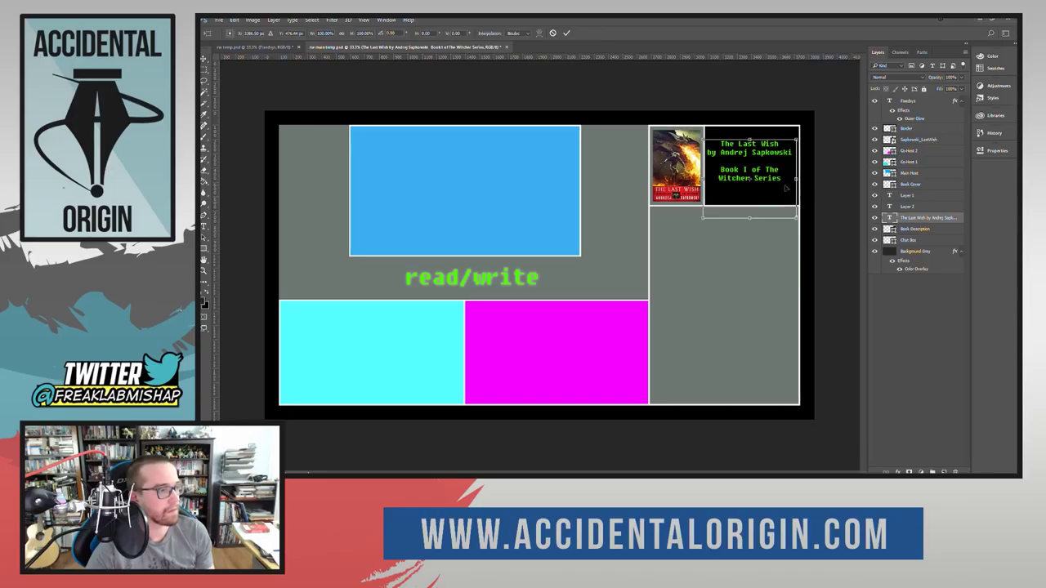
{"action": "left_click_drag", "start_coordinate": [749, 178], "coordinate": [751, 165]}
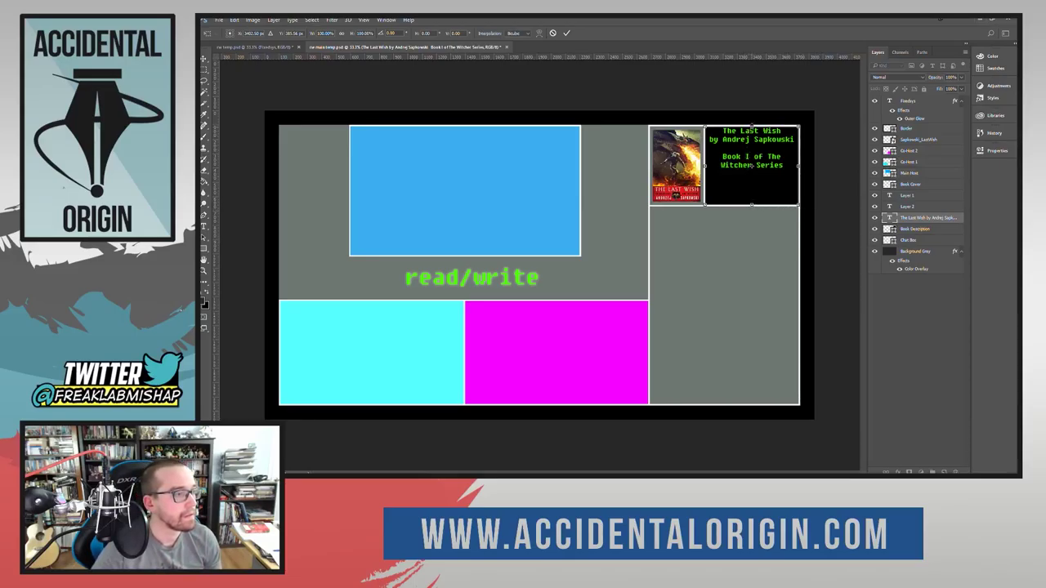
{"action": "left_click_drag", "start_coordinate": [751, 125], "coordinate": [750, 124]}
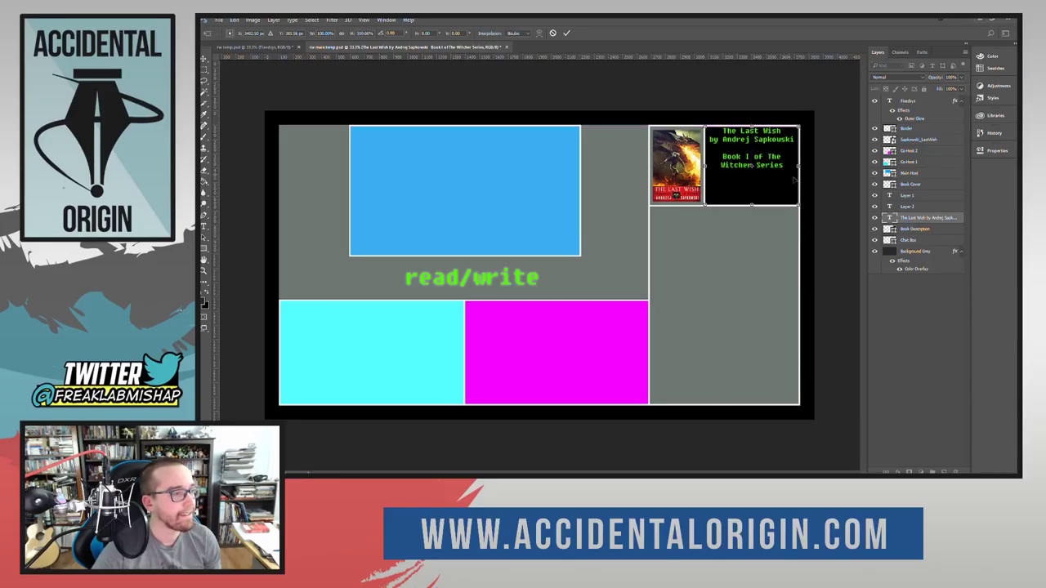
{"action": "left_click", "coordinate": [987, 155]}
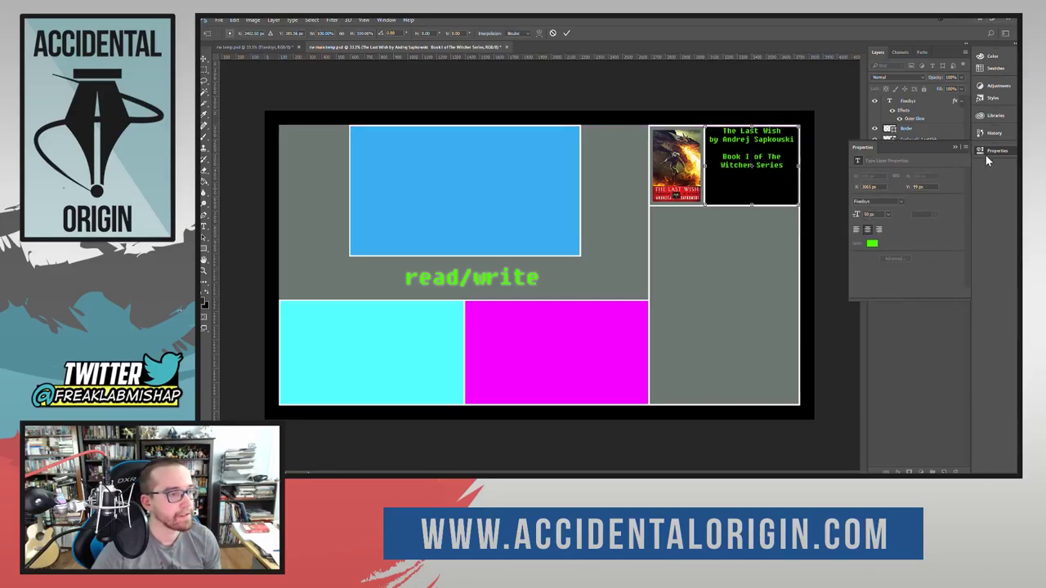
{"action": "left_click", "coordinate": [988, 152]}
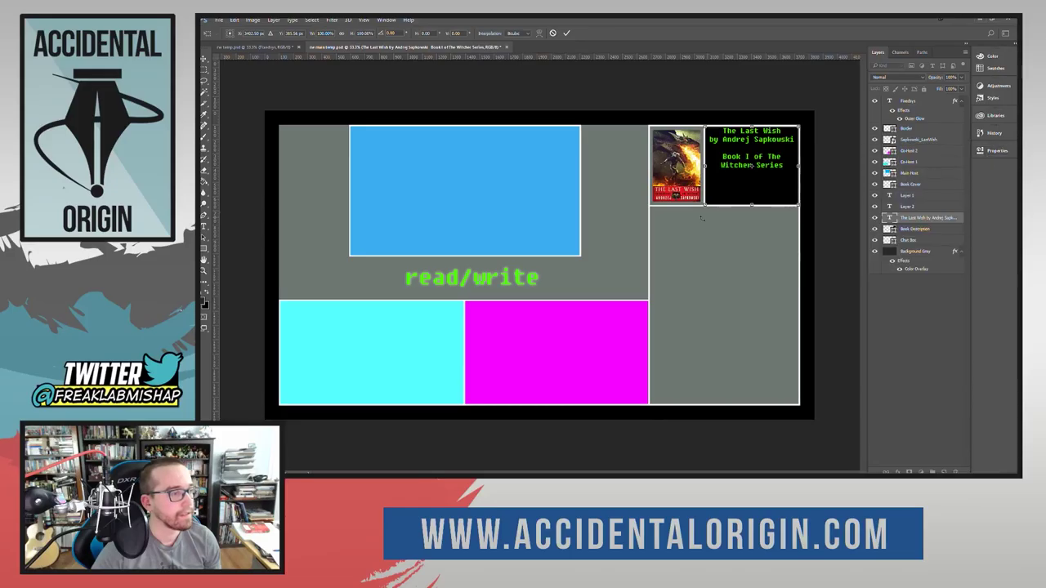
{"action": "left_click_drag", "start_coordinate": [751, 205], "coordinate": [752, 205]}
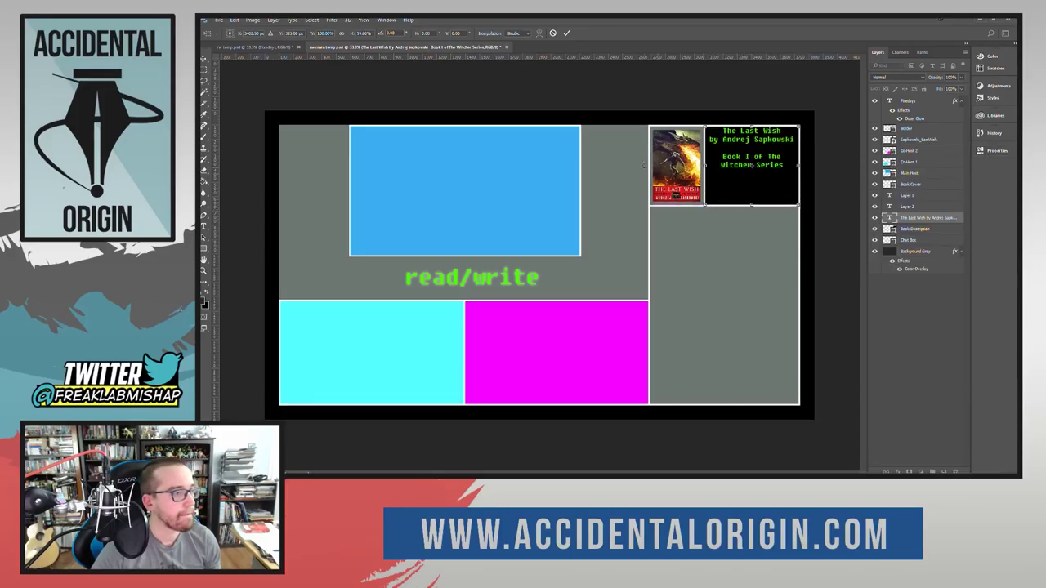
{"action": "left_click", "coordinate": [566, 34]}
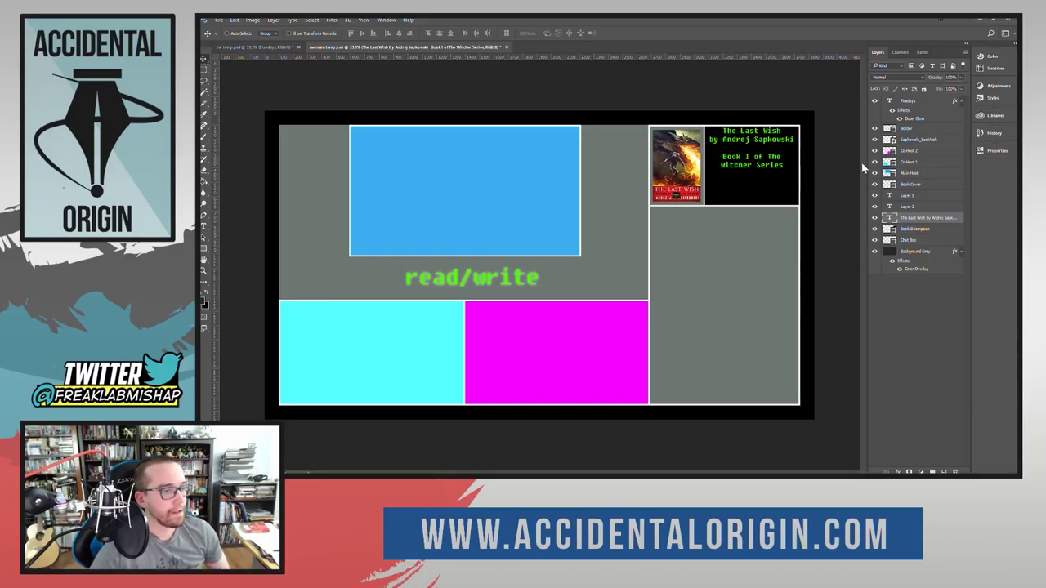
Step: Delete the two empty text layers above the The Last Wish description layer
{"action": "left_click", "coordinate": [932, 207]}
{"action": "key", "text": "Delete"}
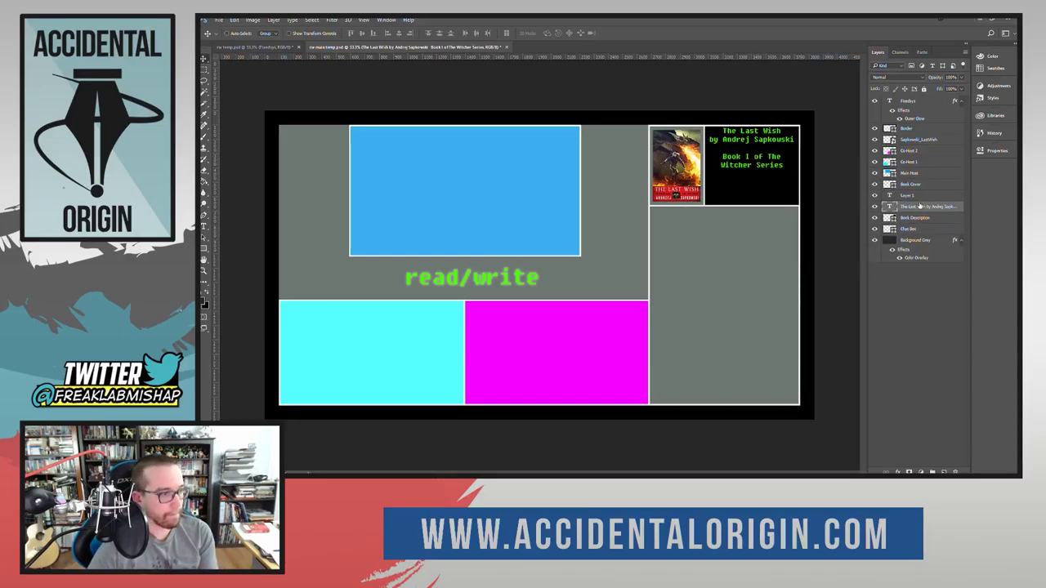
{"action": "left_click", "coordinate": [905, 198]}
{"action": "key", "text": "Delete"}
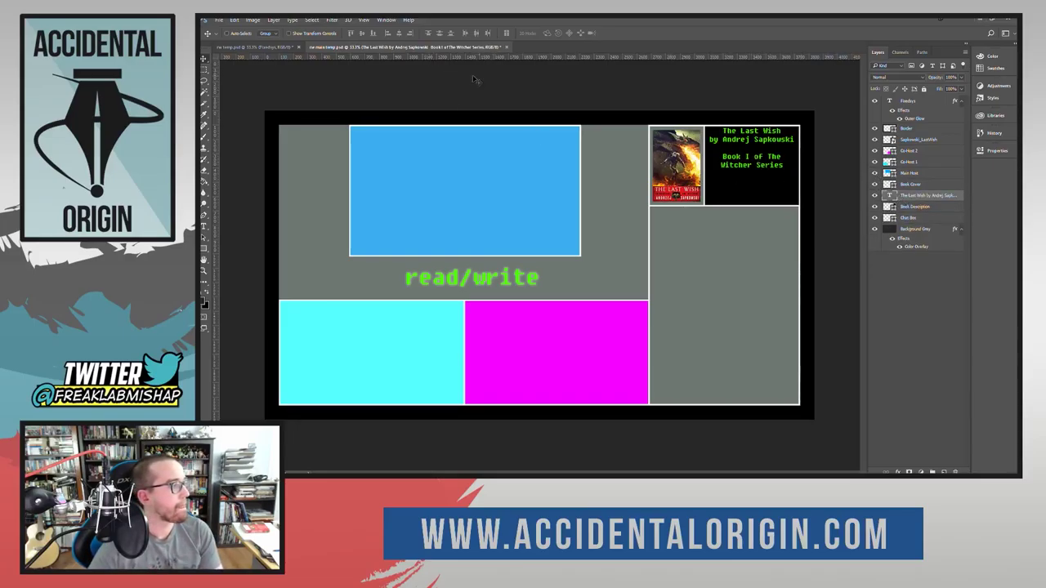
Step: Try vertical orientation on the The Last Wish description text and undo the change
{"action": "left_click", "coordinate": [332, 20]}
{"action": "mouse_move", "coordinate": [291, 19]}
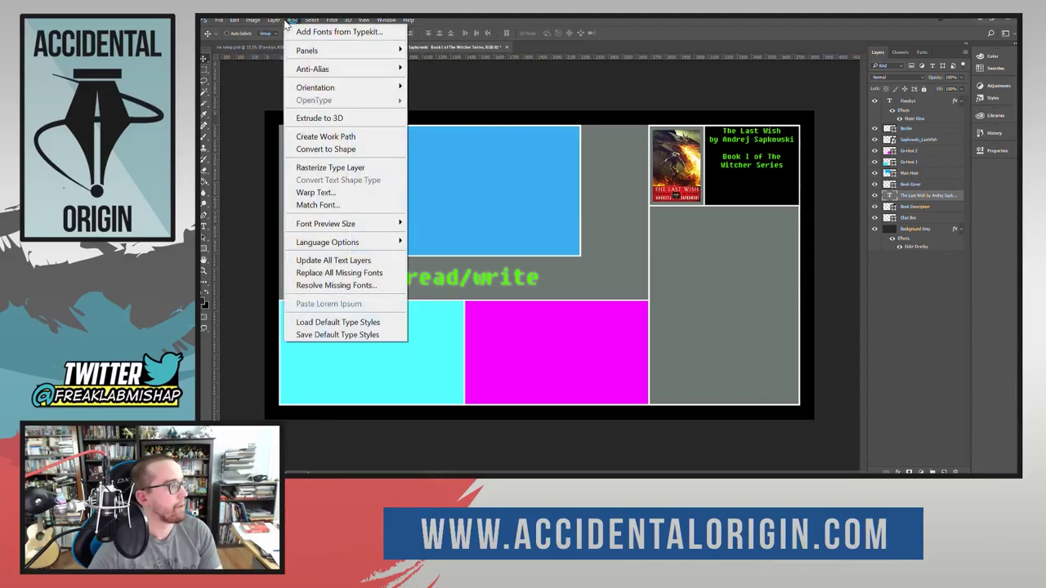
{"action": "mouse_move", "coordinate": [353, 59]}
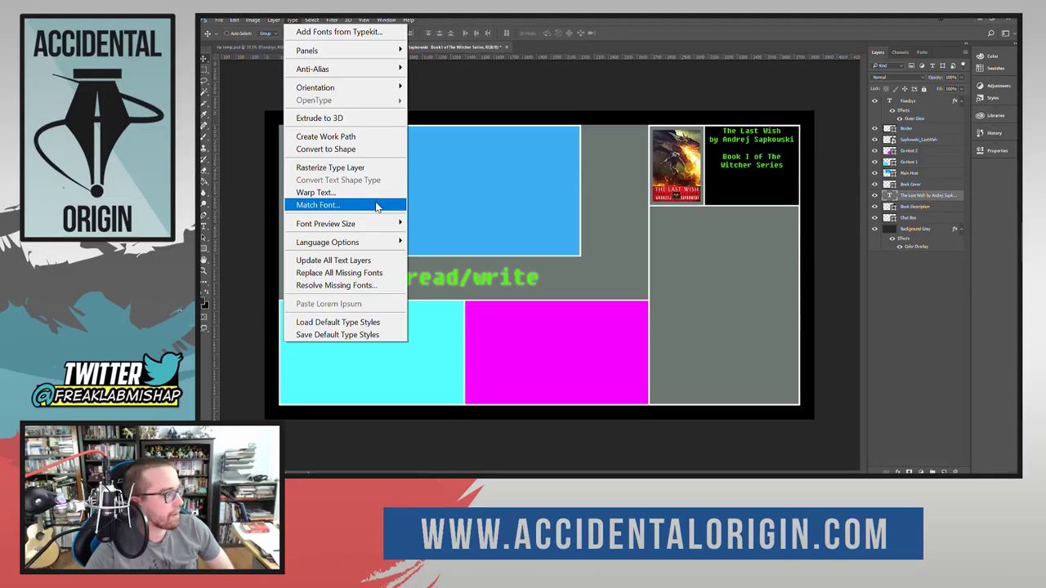
{"action": "mouse_move", "coordinate": [385, 227]}
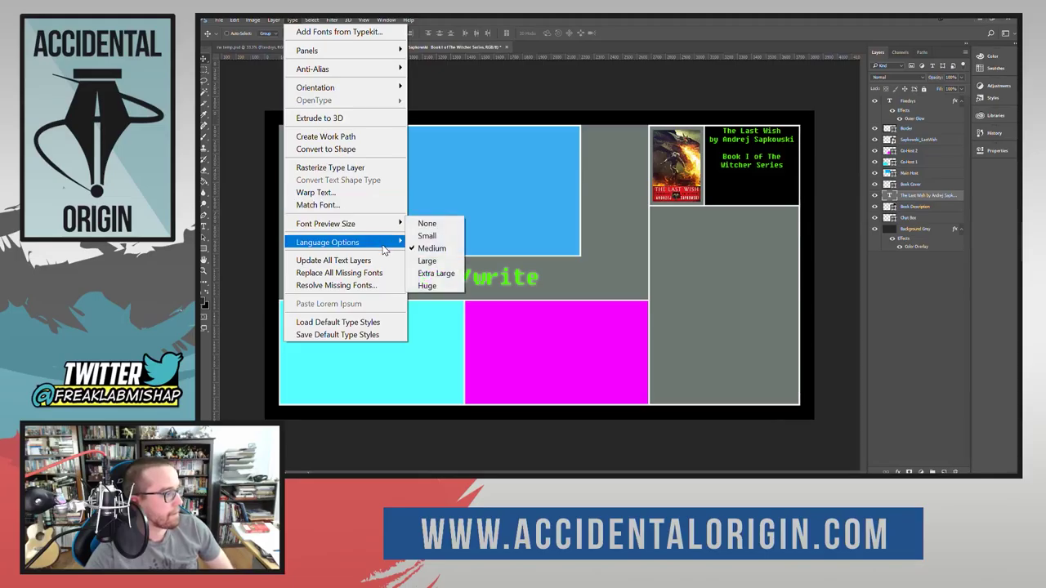
{"action": "mouse_move", "coordinate": [384, 249]}
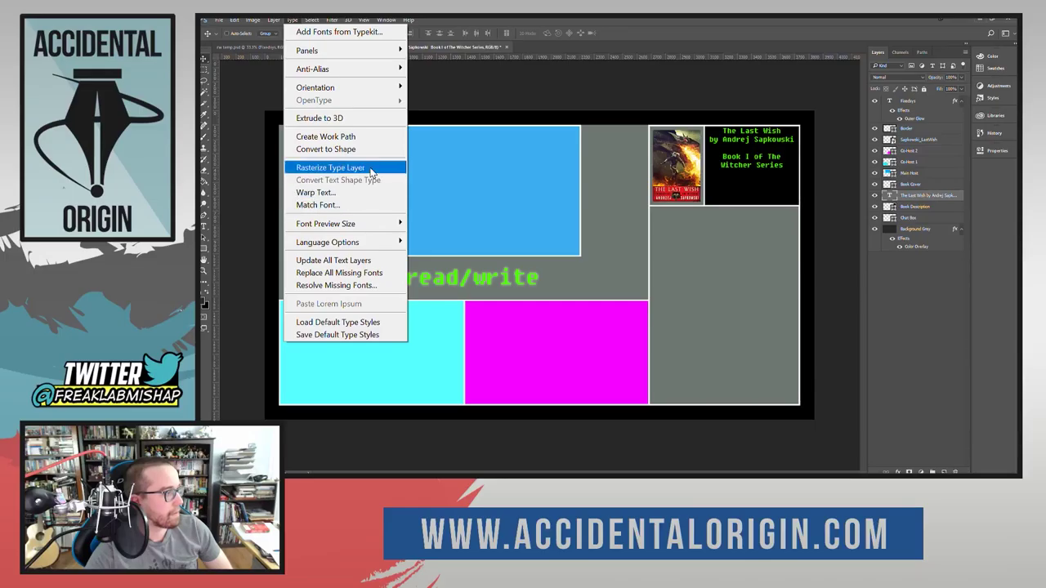
{"action": "mouse_move", "coordinate": [386, 97]}
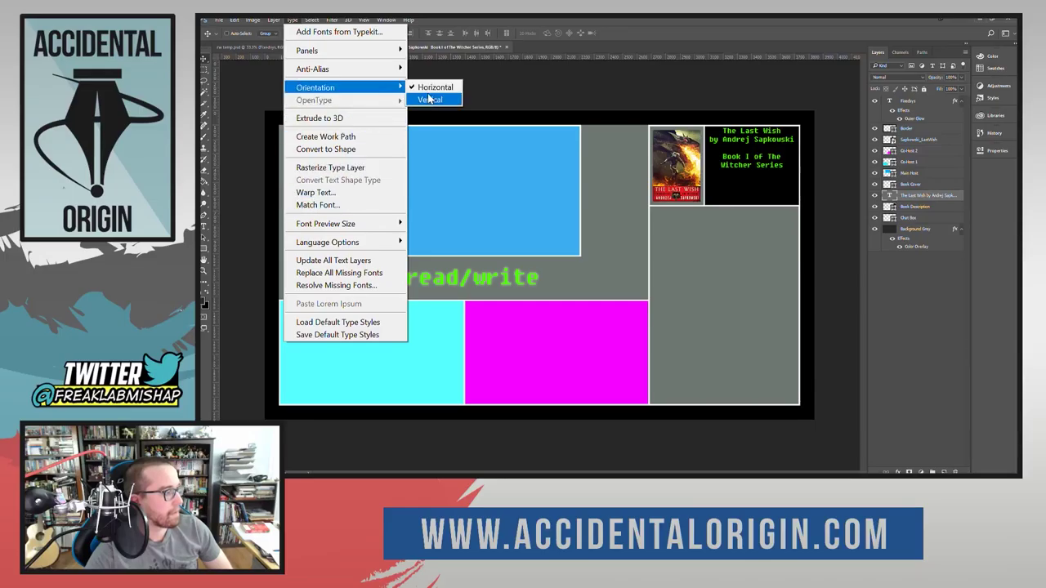
{"action": "left_click", "coordinate": [432, 100]}
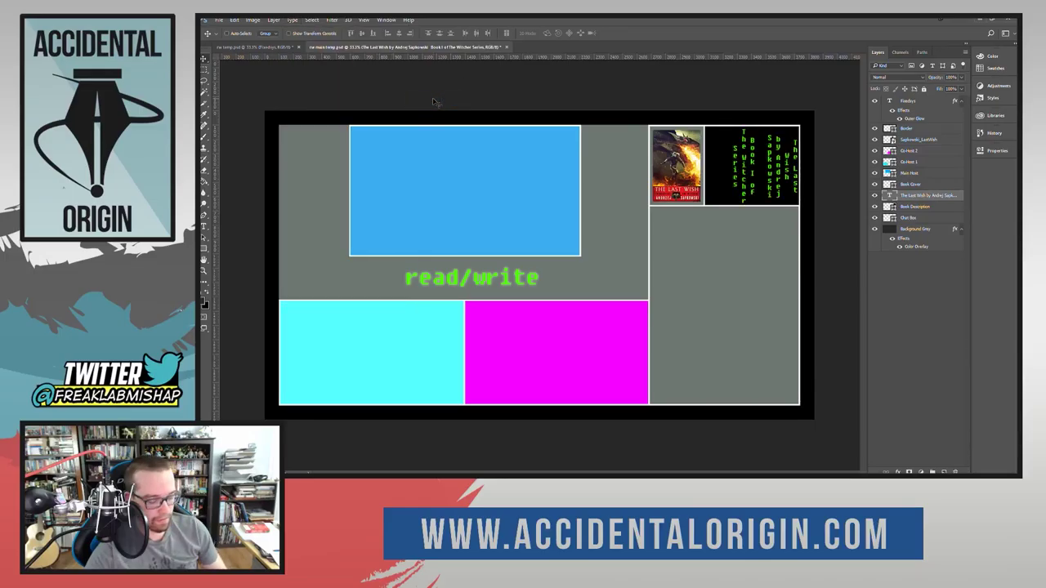
{"action": "key", "text": "ctrl+z"}
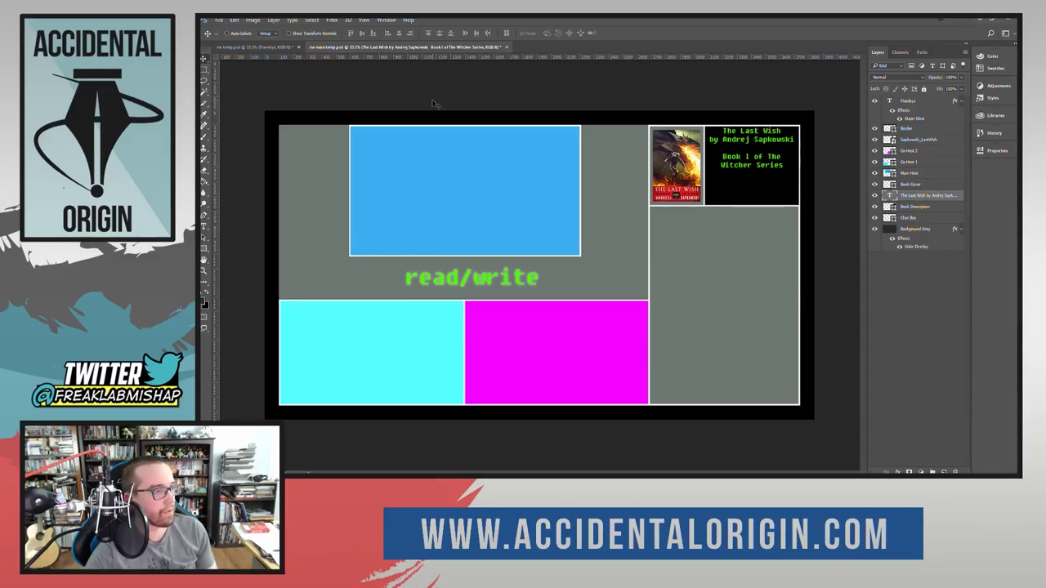
Step: Try to warp the The Last Wish description text and check its orientation and anti-aliasing options
{"action": "left_click", "coordinate": [204, 229]}
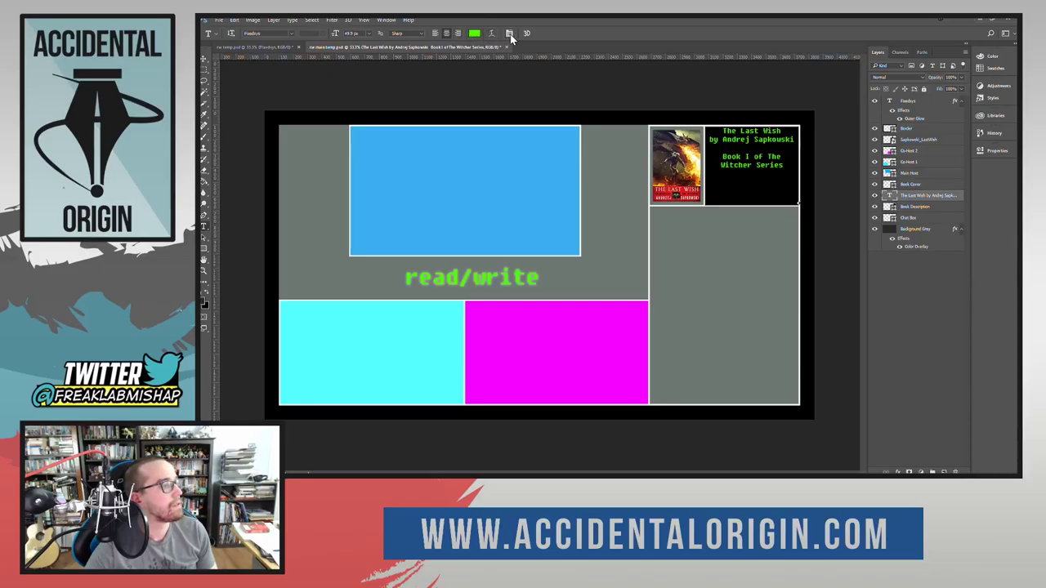
{"action": "left_click", "coordinate": [492, 35]}
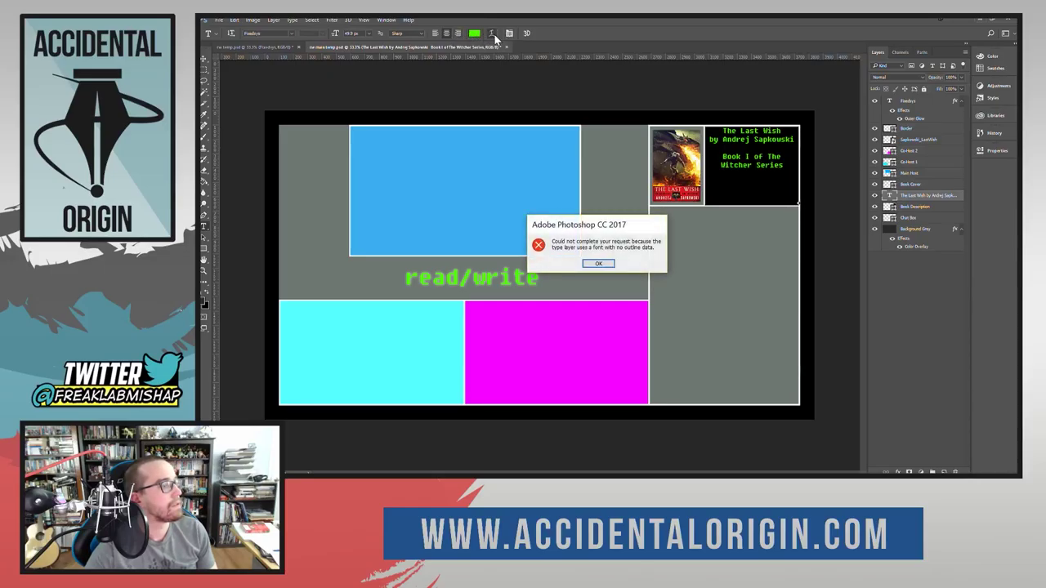
{"action": "left_click", "coordinate": [597, 264]}
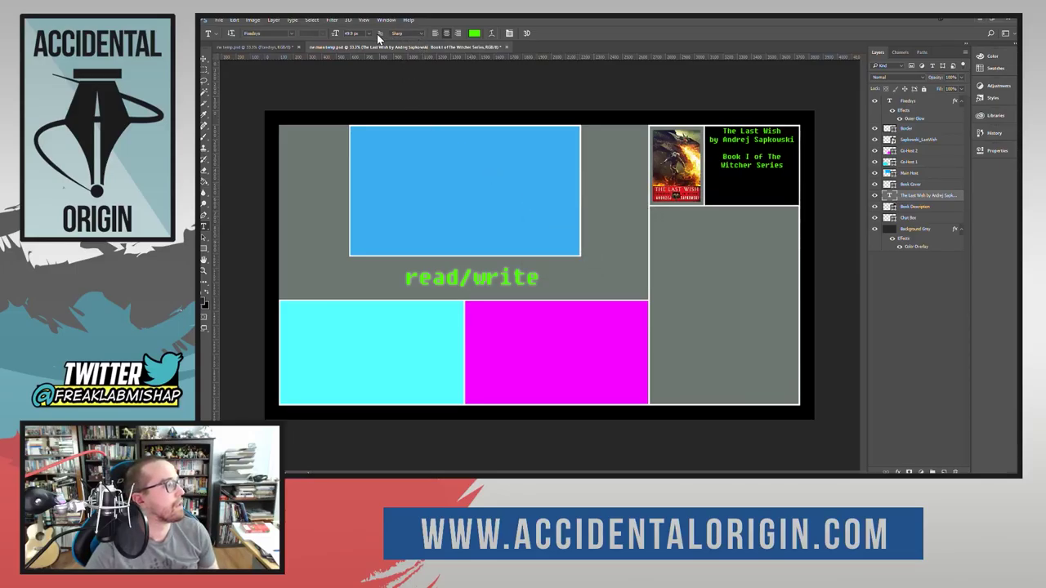
{"action": "left_click", "coordinate": [232, 34]}
{"action": "left_click", "coordinate": [232, 34]}
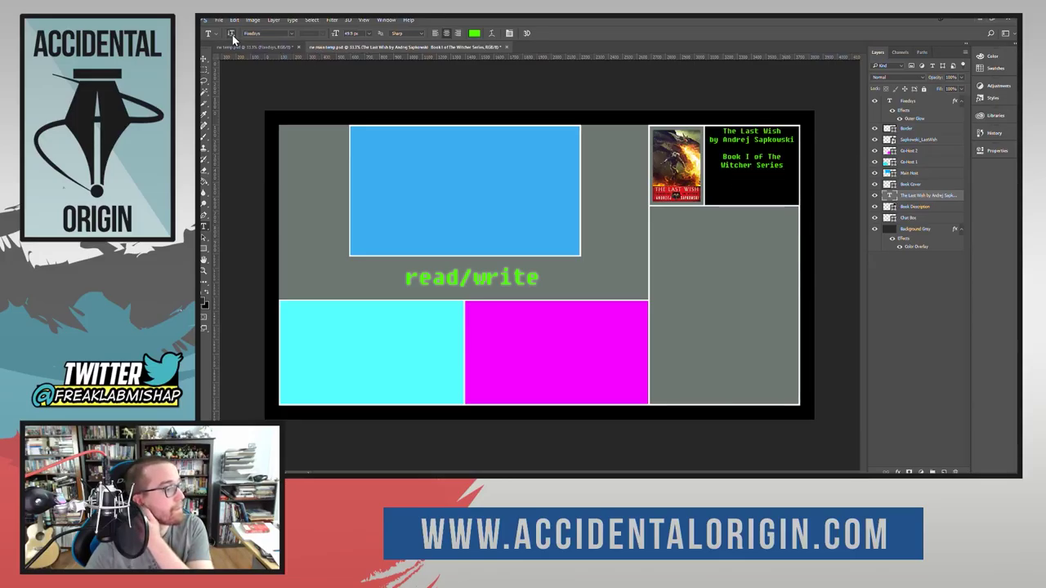
{"action": "left_click", "coordinate": [419, 33]}
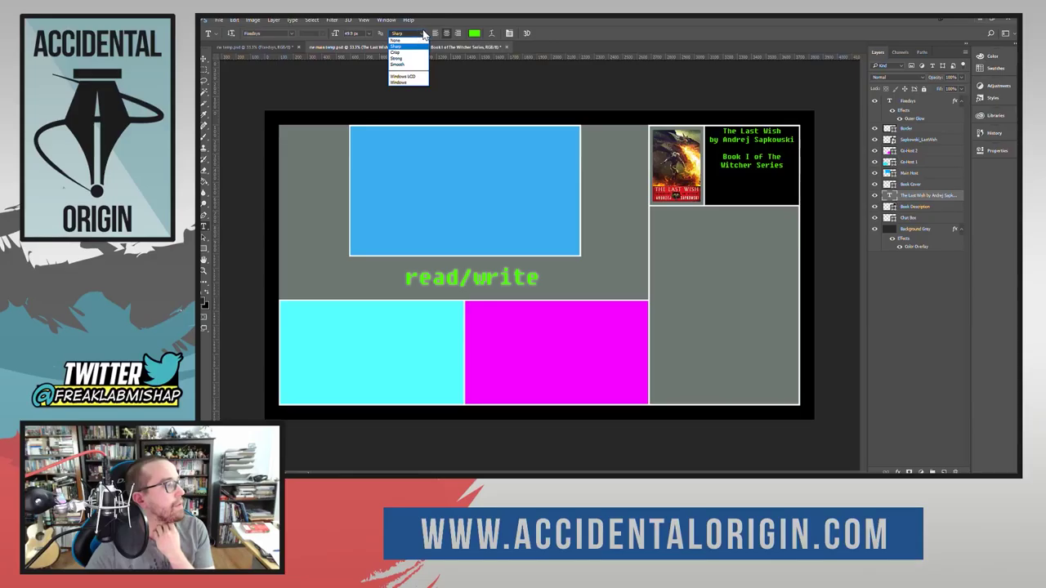
{"action": "left_click", "coordinate": [424, 34]}
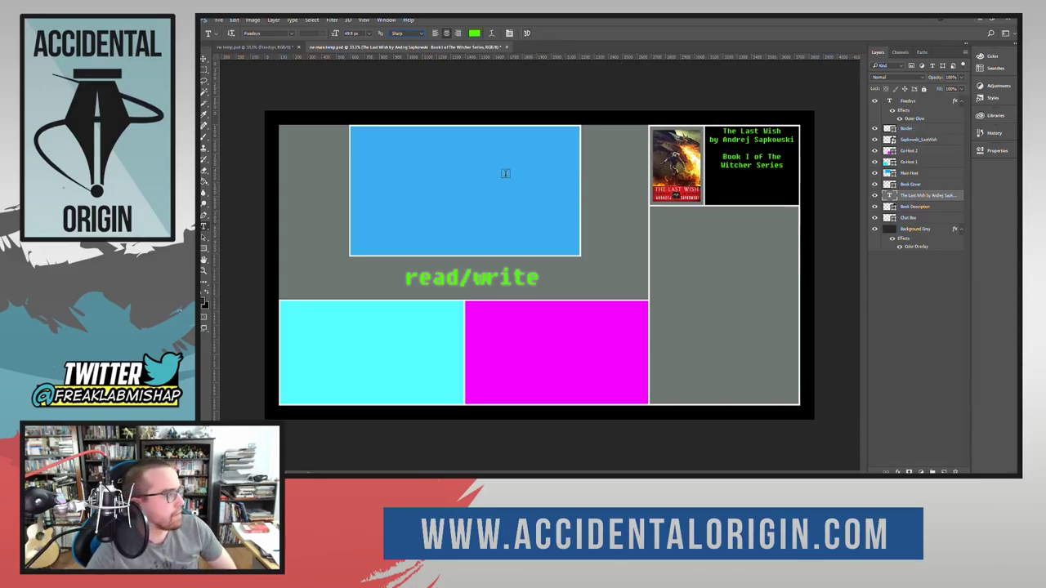
{"action": "right_click", "coordinate": [745, 140]}
{"action": "key", "text": "Escape"}
{"action": "left_click_drag", "start_coordinate": [746, 153], "coordinate": [780, 178]}
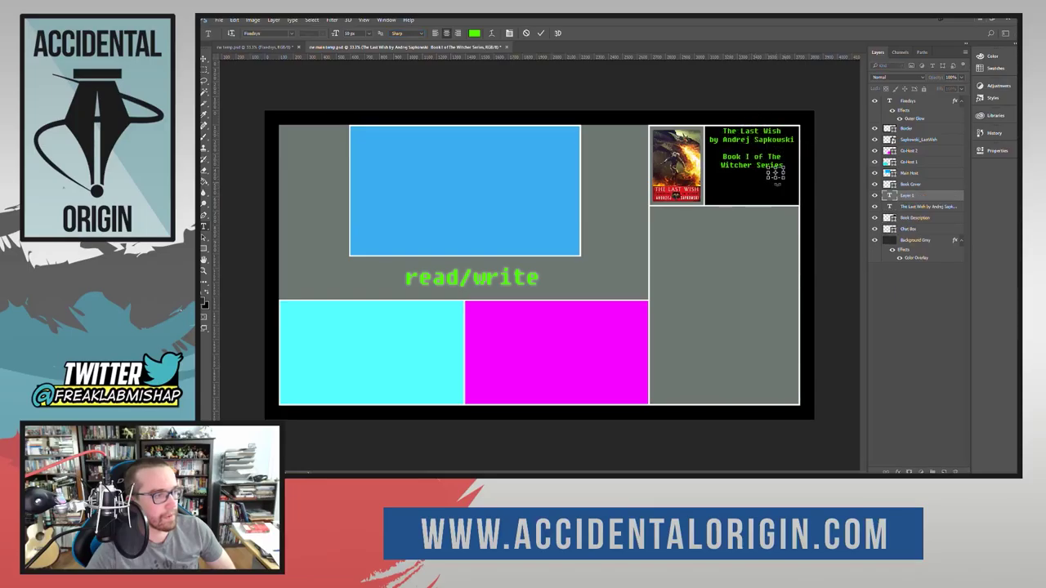
{"action": "left_click", "coordinate": [908, 198]}
{"action": "left_click", "coordinate": [789, 163]}
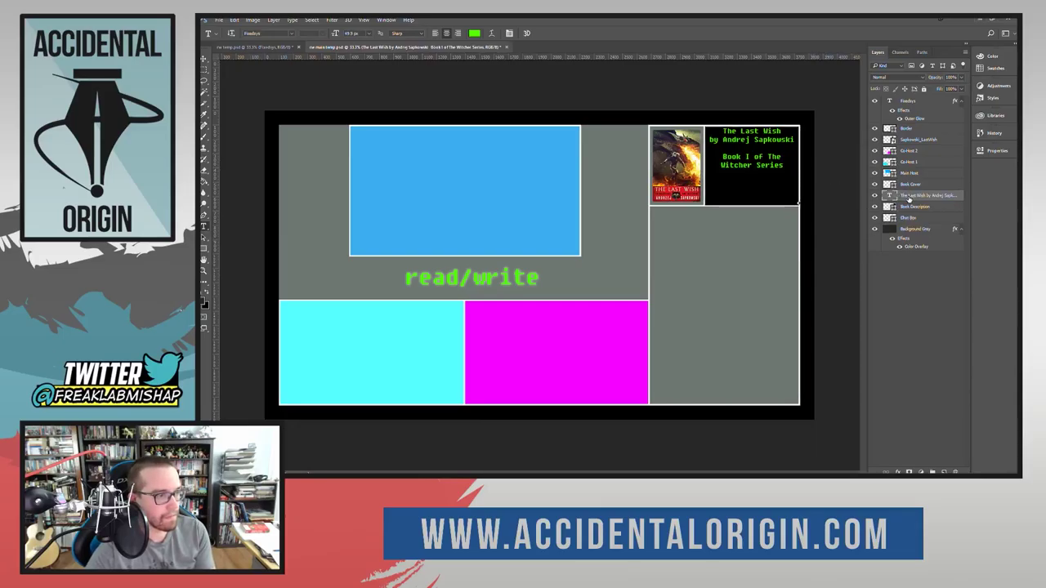
{"action": "left_click_drag", "start_coordinate": [784, 167], "coordinate": [791, 198]}
{"action": "right_click", "coordinate": [789, 193]}
{"action": "left_click", "coordinate": [819, 161]}
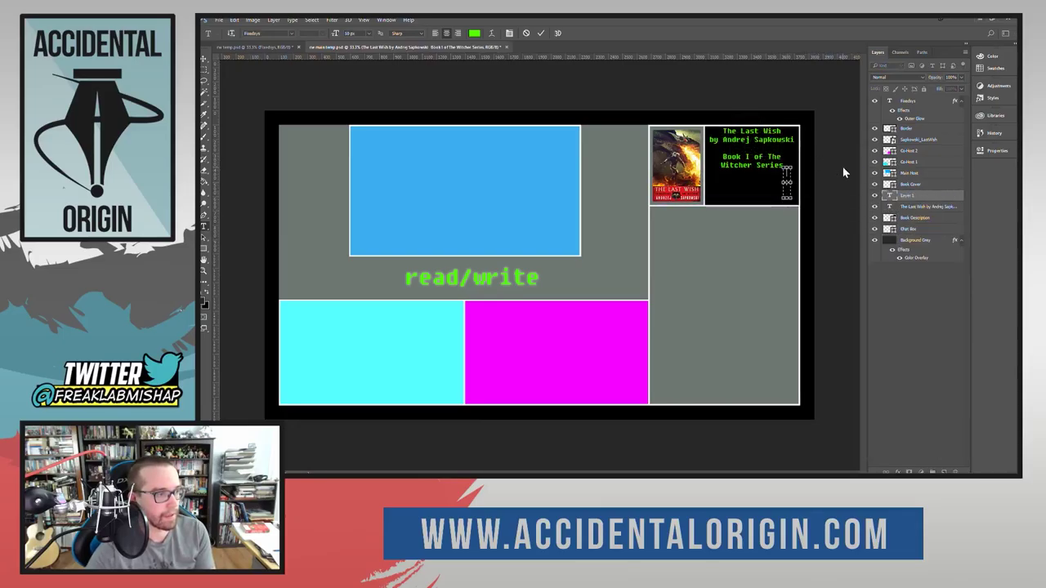
Step: Select the whole description text and search the layer, selection, filter and view commands for an alignment option
{"action": "left_click", "coordinate": [780, 165]}
{"action": "left_click_drag", "start_coordinate": [721, 130], "coordinate": [787, 167]}
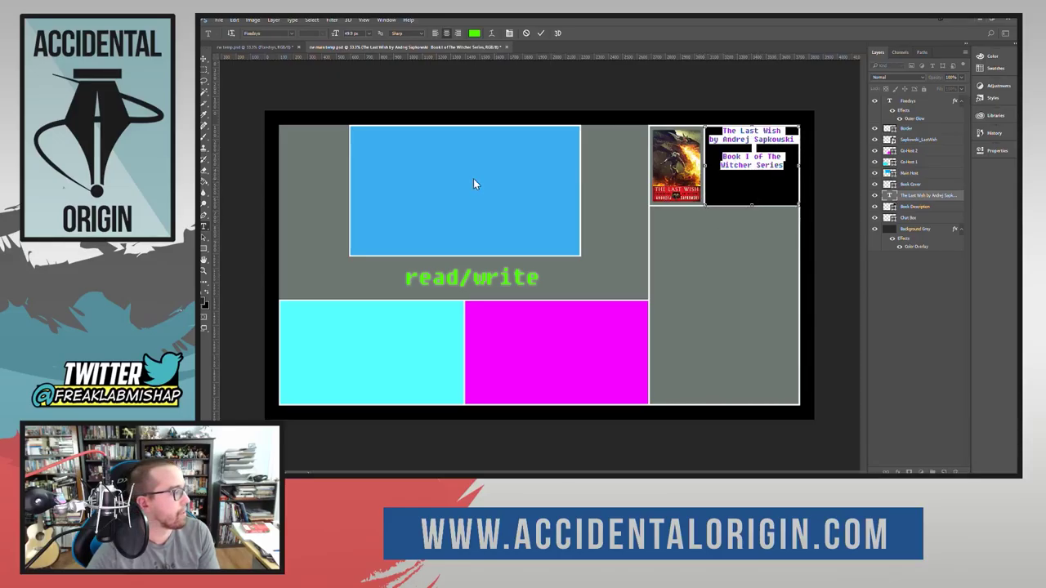
{"action": "left_click", "coordinate": [274, 19]}
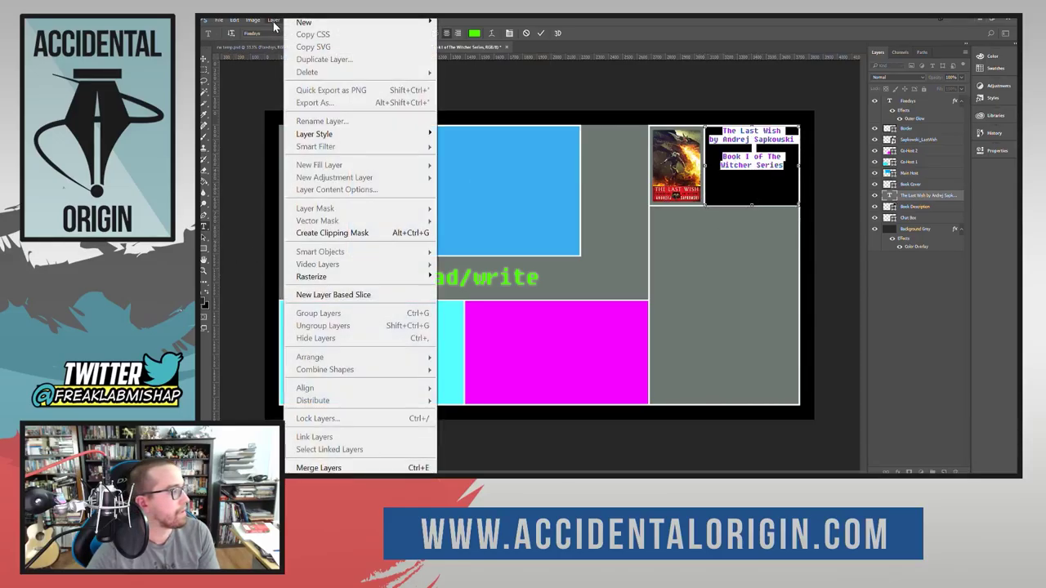
{"action": "mouse_move", "coordinate": [252, 21]}
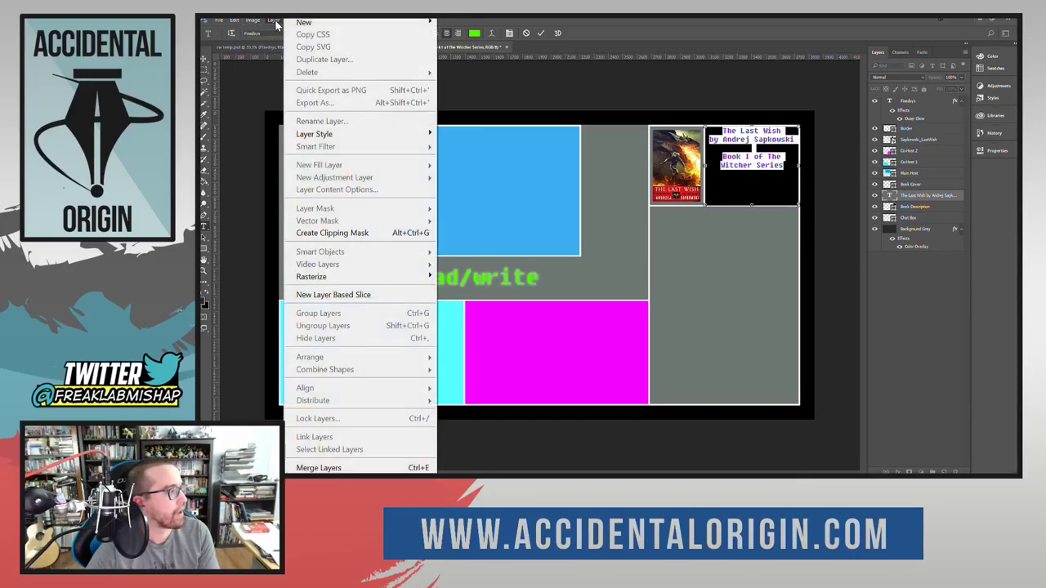
{"action": "left_click", "coordinate": [258, 21]}
{"action": "left_click", "coordinate": [274, 20]}
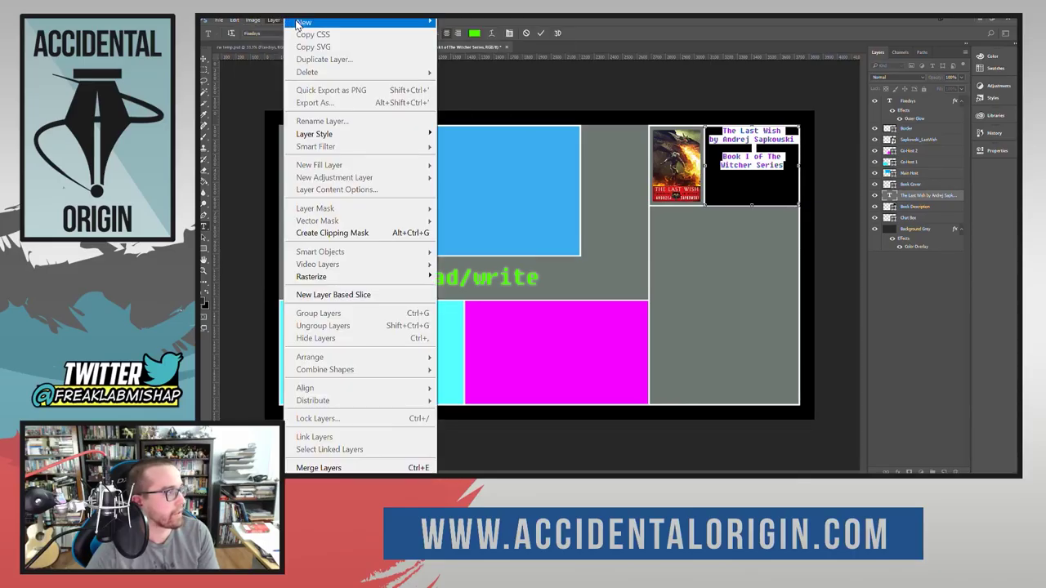
{"action": "left_click", "coordinate": [274, 20]}
{"action": "left_click", "coordinate": [317, 21]}
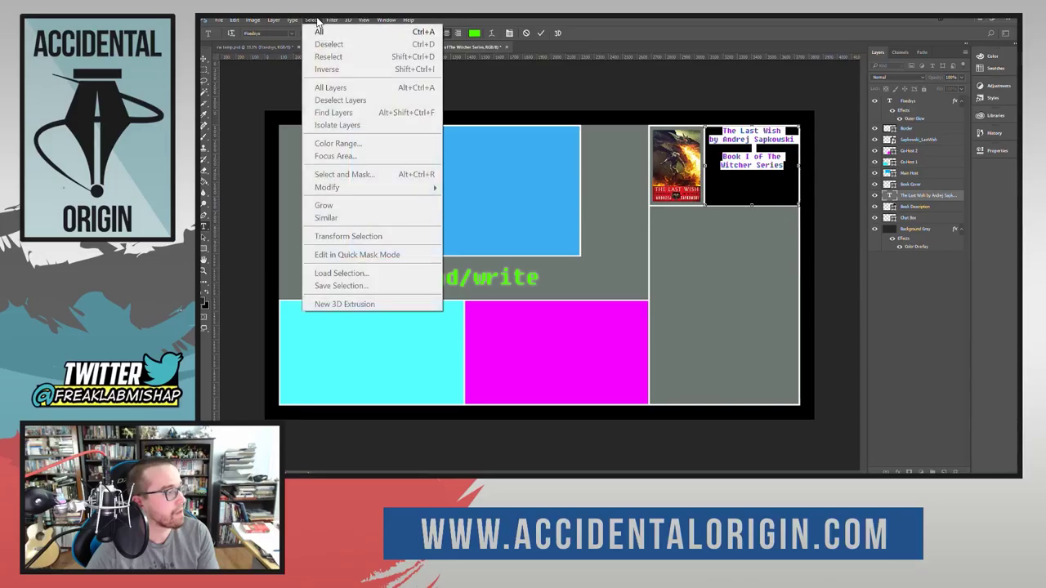
{"action": "mouse_move", "coordinate": [333, 22]}
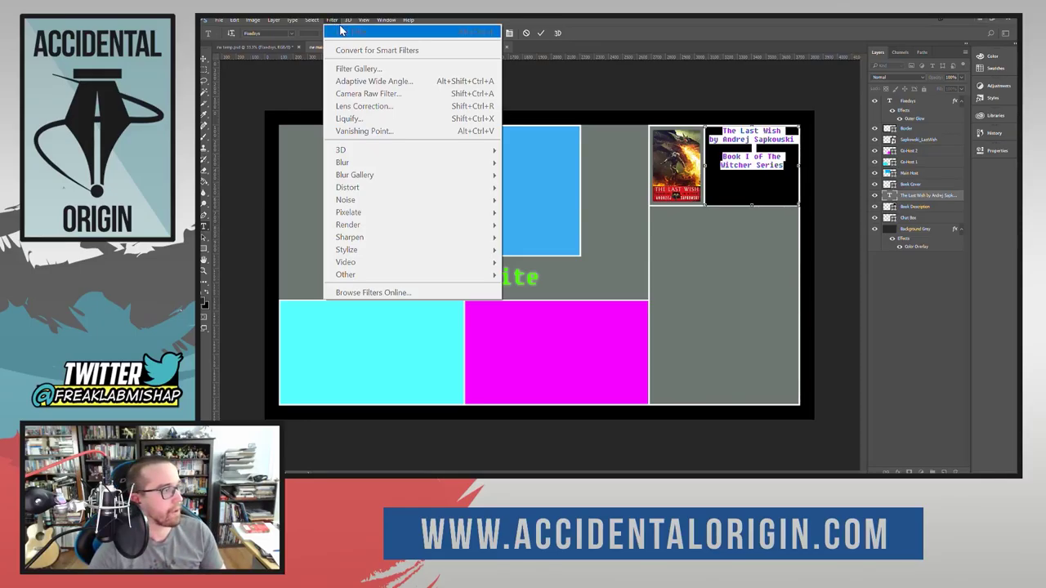
{"action": "mouse_move", "coordinate": [367, 22]}
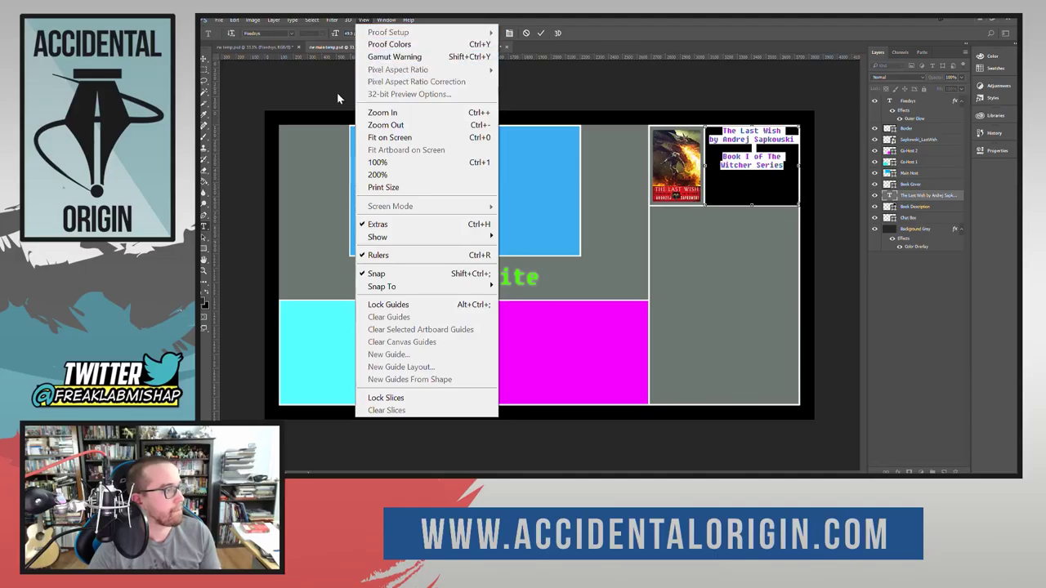
{"action": "left_click", "coordinate": [540, 34]}
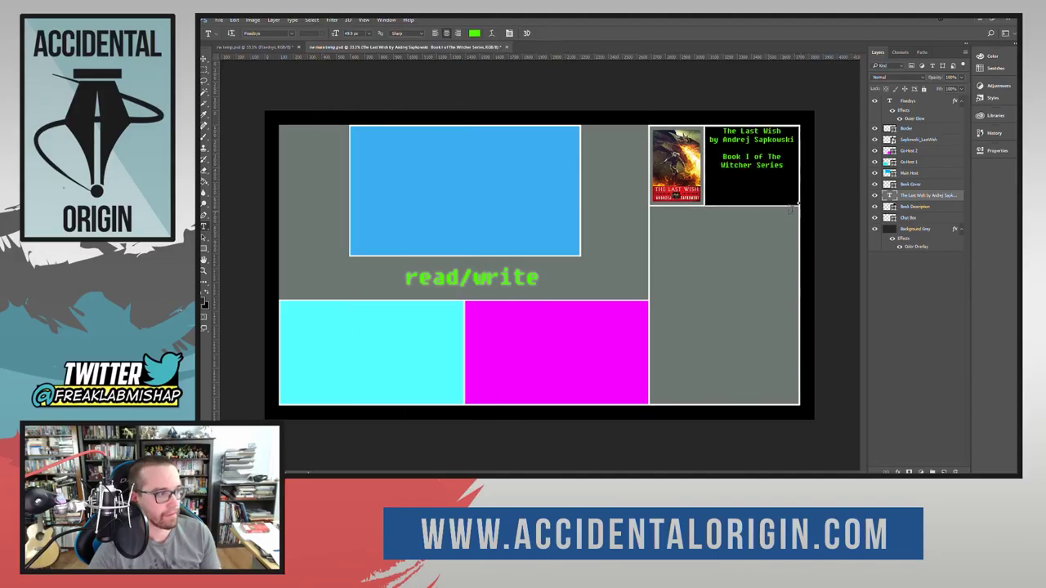
Step: Move the The Last Wish description text down so it sits vertically centred in the Book Description rectangle
{"action": "left_click", "coordinate": [204, 59]}
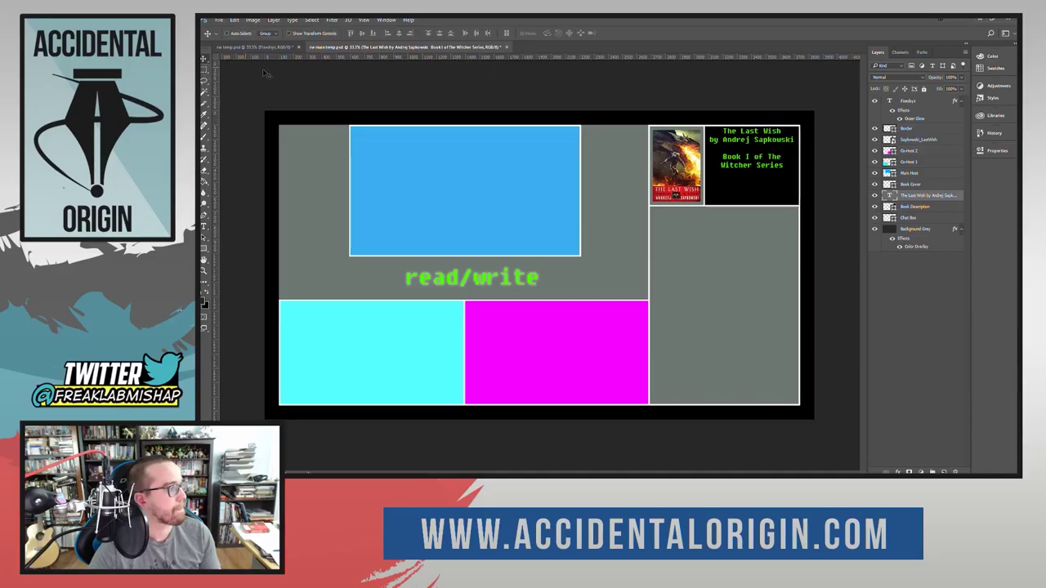
{"action": "left_click_drag", "start_coordinate": [776, 161], "coordinate": [771, 175]}
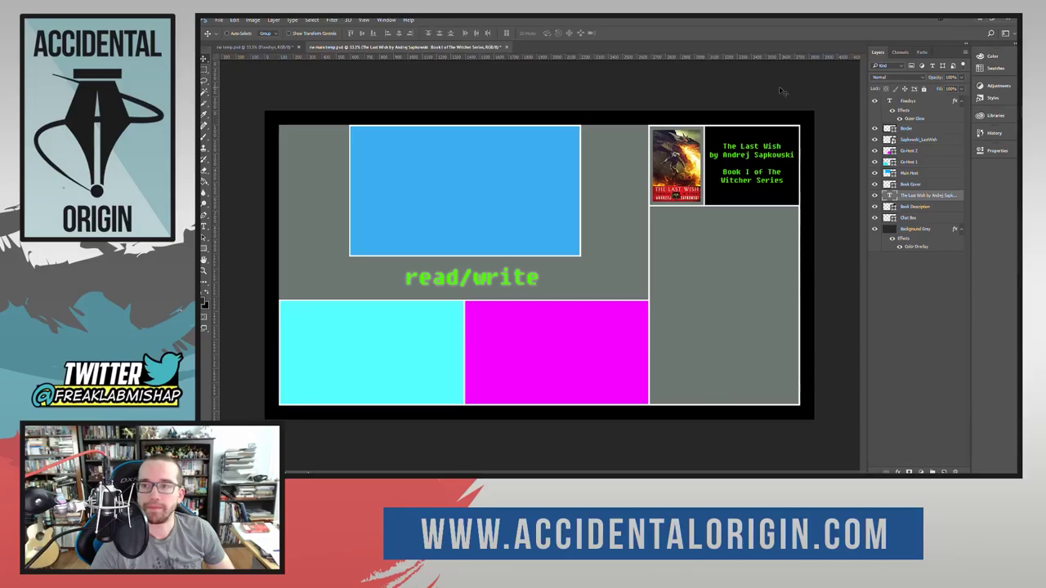
Step: Draw a black rectangle with a white outline, about 1056 by 564 px, across the book cover and description area, above the Book Description layer
{"action": "left_click", "coordinate": [912, 209]}
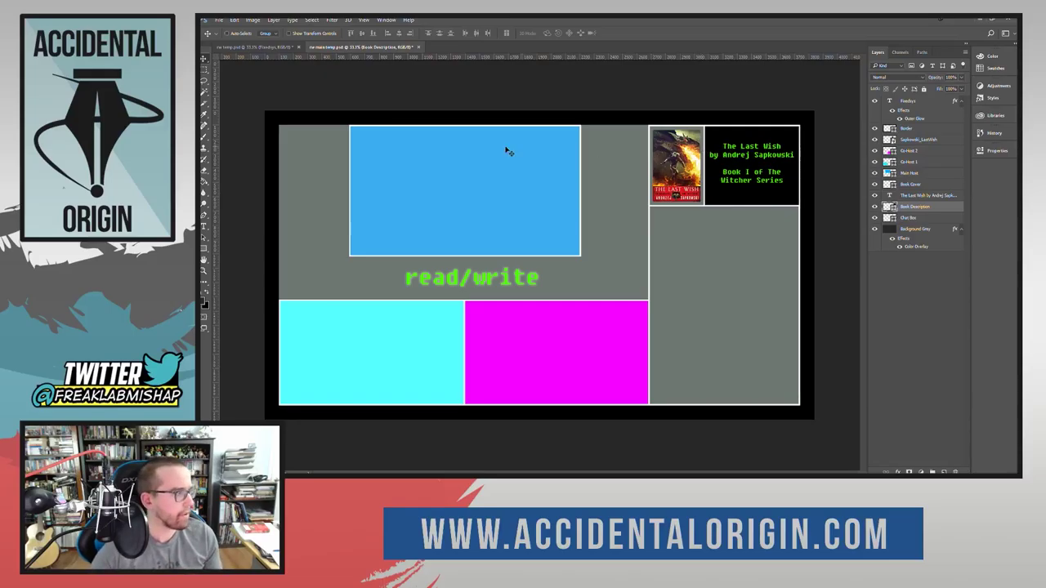
{"action": "key", "text": "u"}
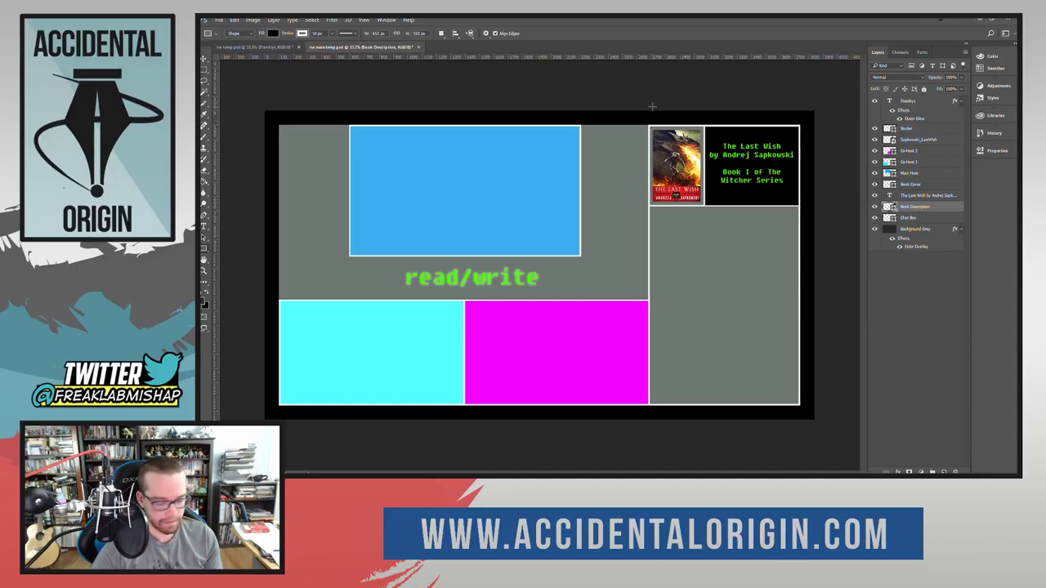
{"action": "mouse_move", "coordinate": [648, 124]}
{"action": "left_mouse_down"}
{"action": "mouse_move", "coordinate": [799, 186]}
{"action": "mouse_move", "coordinate": [799, 205]}
{"action": "left_mouse_up"}
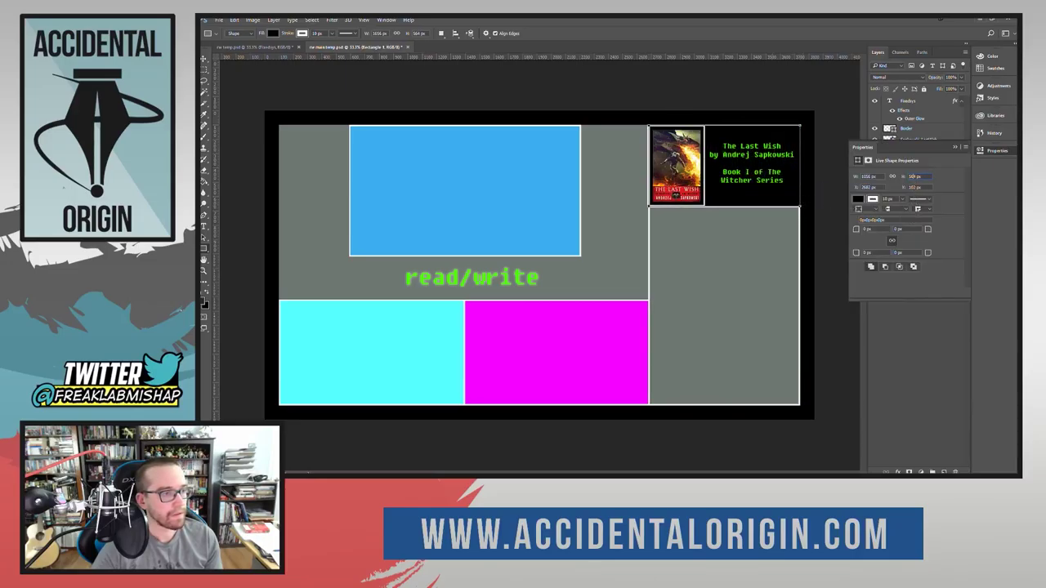
Step: Set the new rectangle's height to 1040 px and its width to 1040 px
{"action": "left_click", "coordinate": [913, 176]}
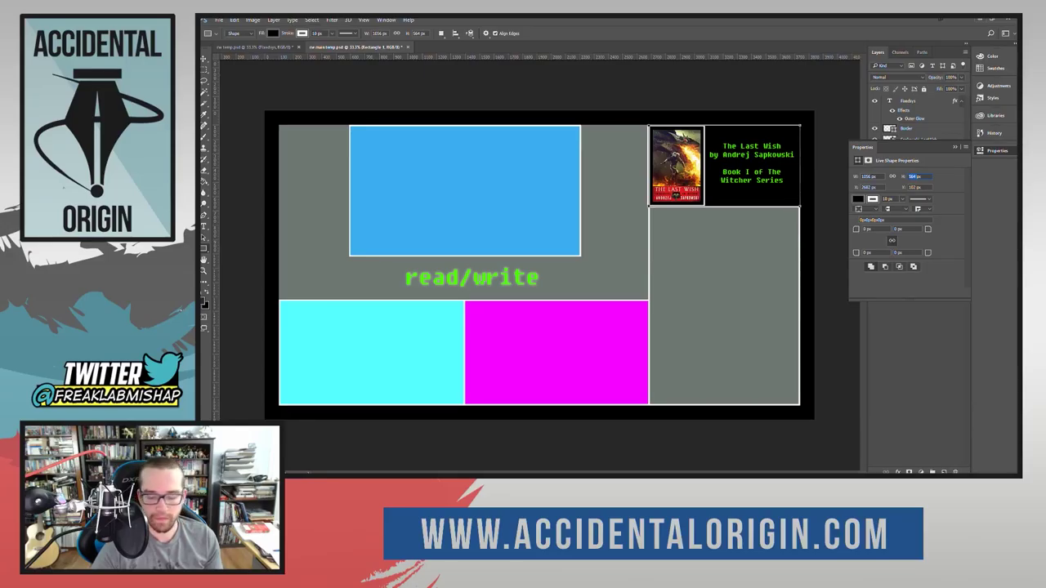
{"action": "type", "text": "10px"}
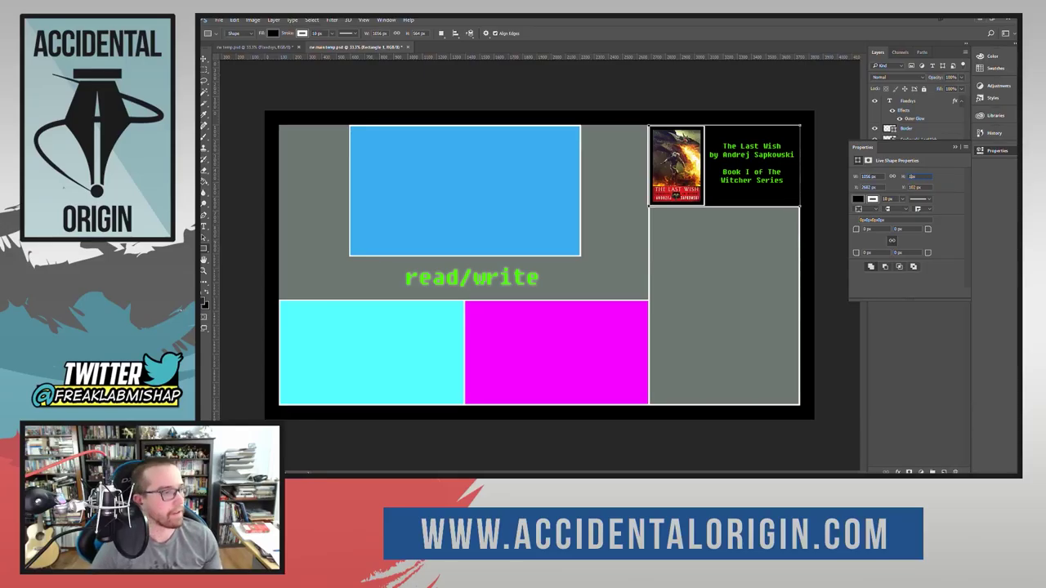
{"action": "type", "text": "40"}
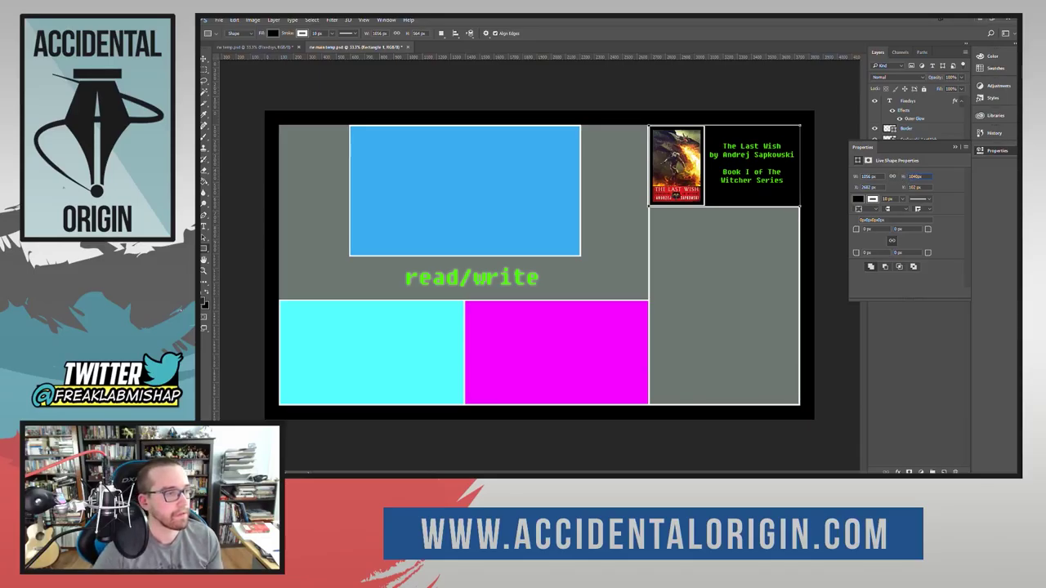
{"action": "key", "text": "Return"}
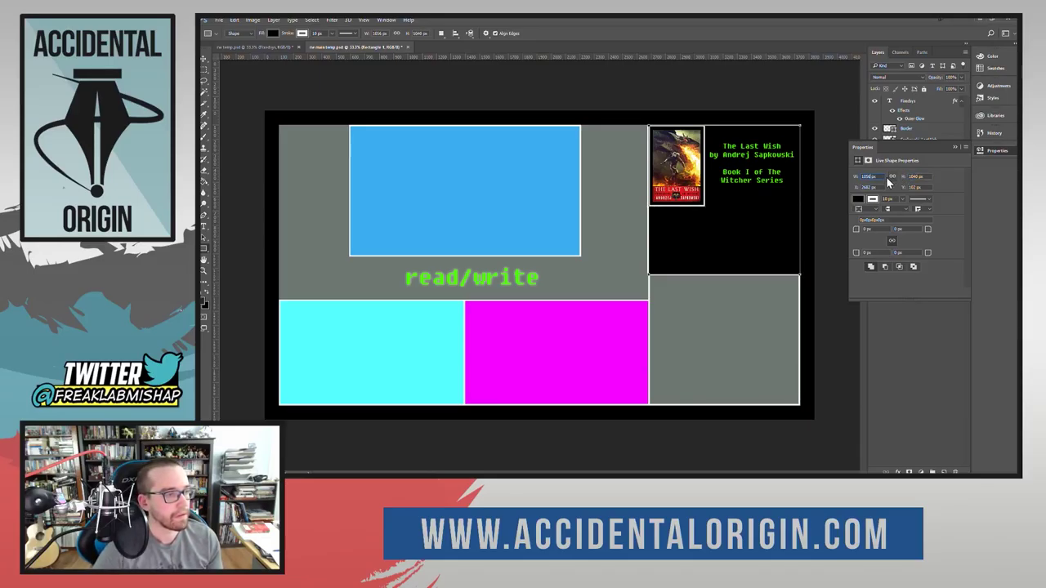
{"action": "type", "text": "1040"}
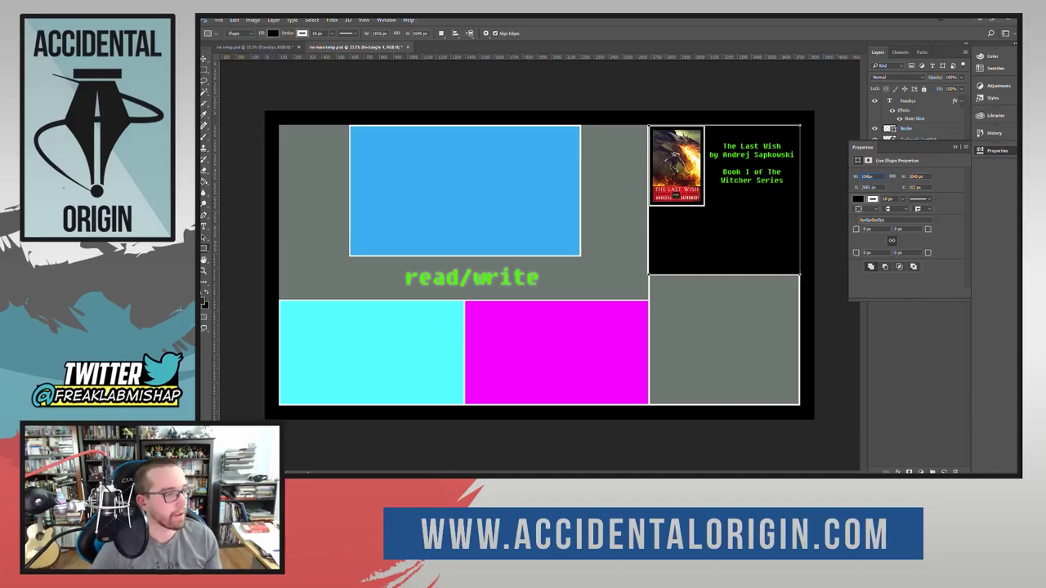
{"action": "key", "text": "Tab"}
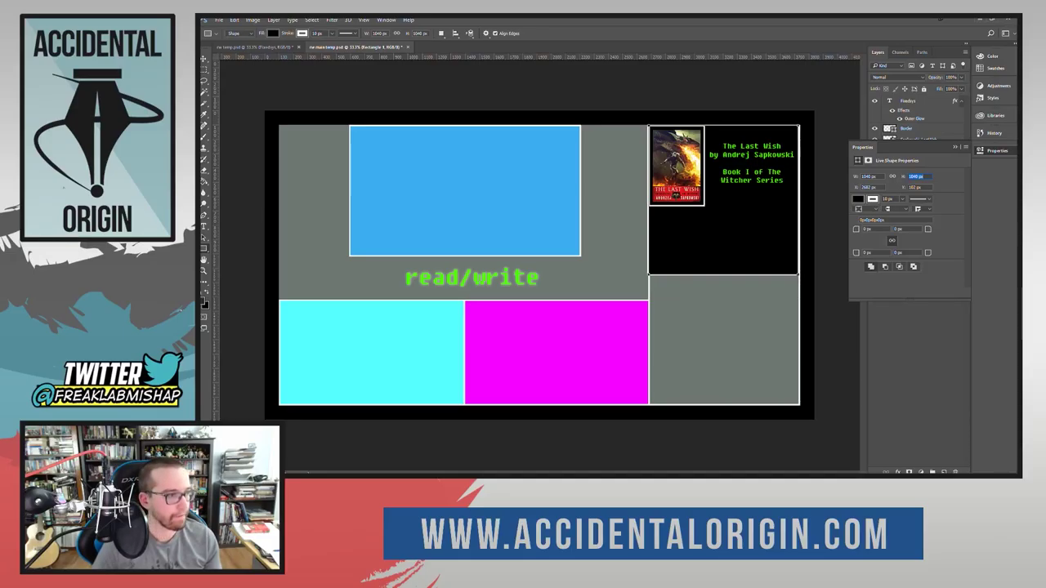
Step: Set the new rectangle's height to 550 px and change its outline colour to black
{"action": "key", "text": "Return"}
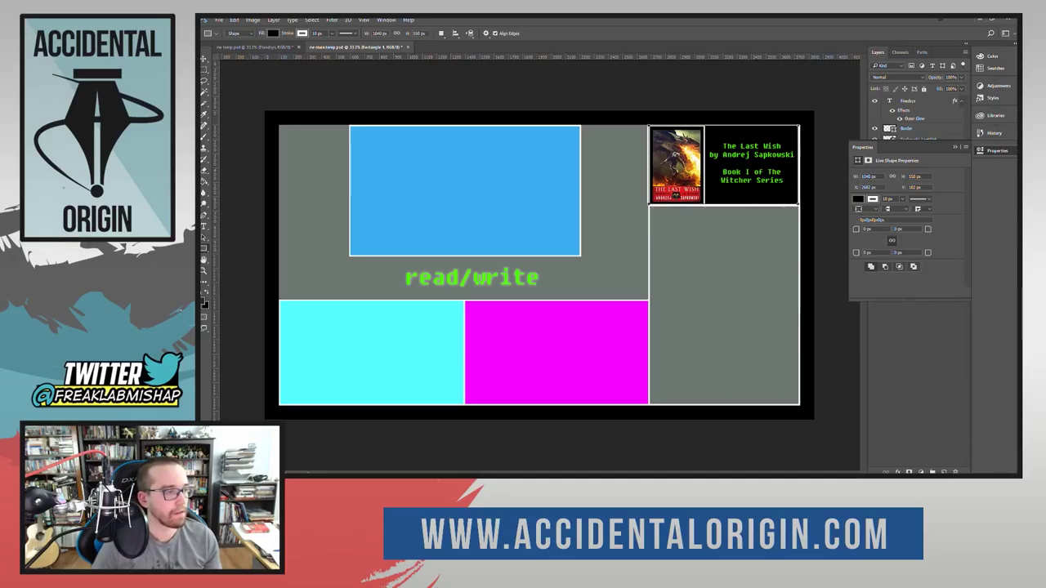
{"action": "left_click", "coordinate": [874, 201]}
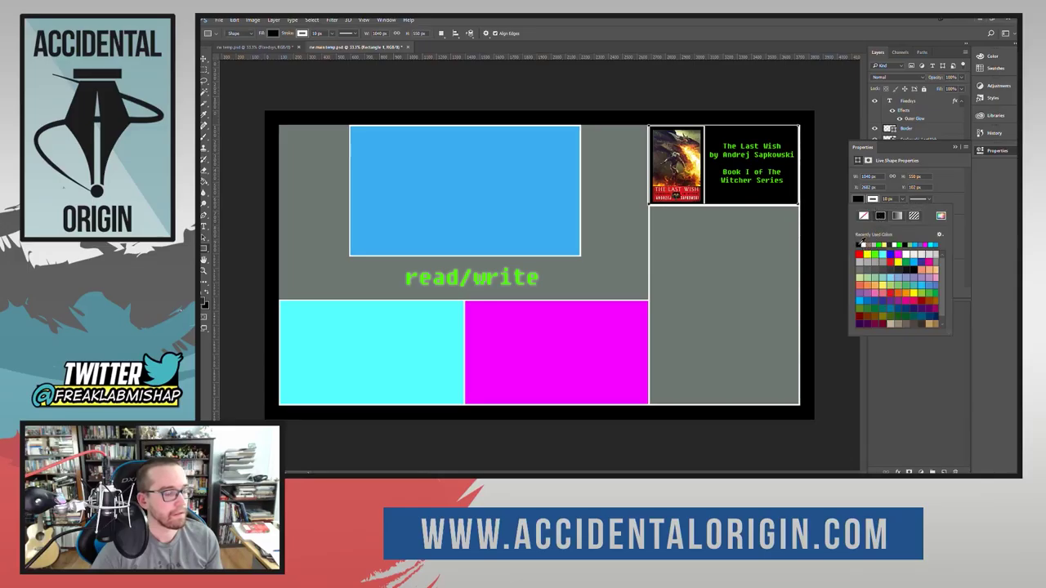
{"action": "left_click", "coordinate": [860, 244]}
{"action": "left_click", "coordinate": [946, 194]}
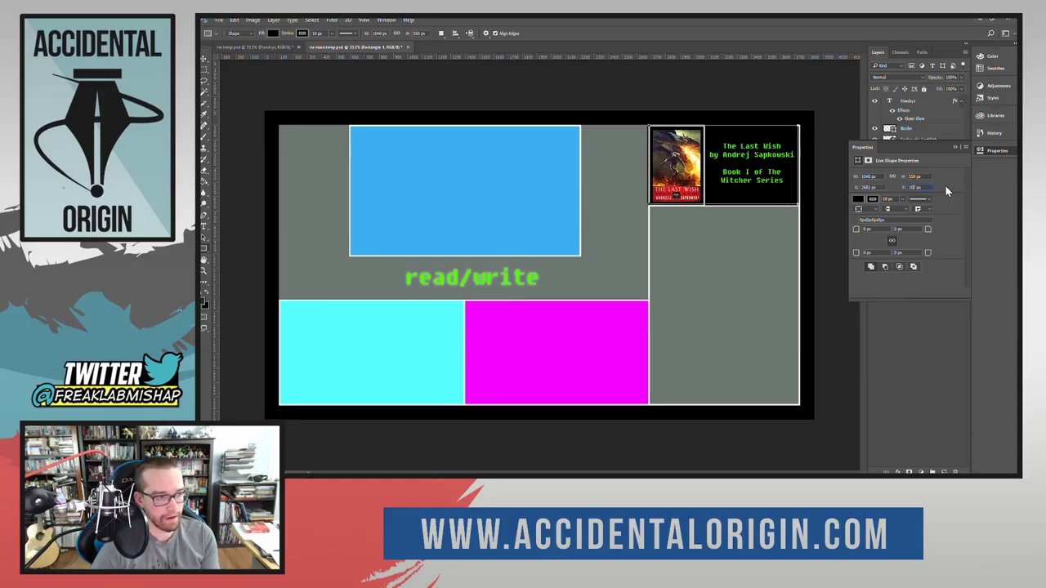
Step: Set the rectangle's Y position to 100 px and transform its reference point to X 3740 px
{"action": "type", "text": "180"}
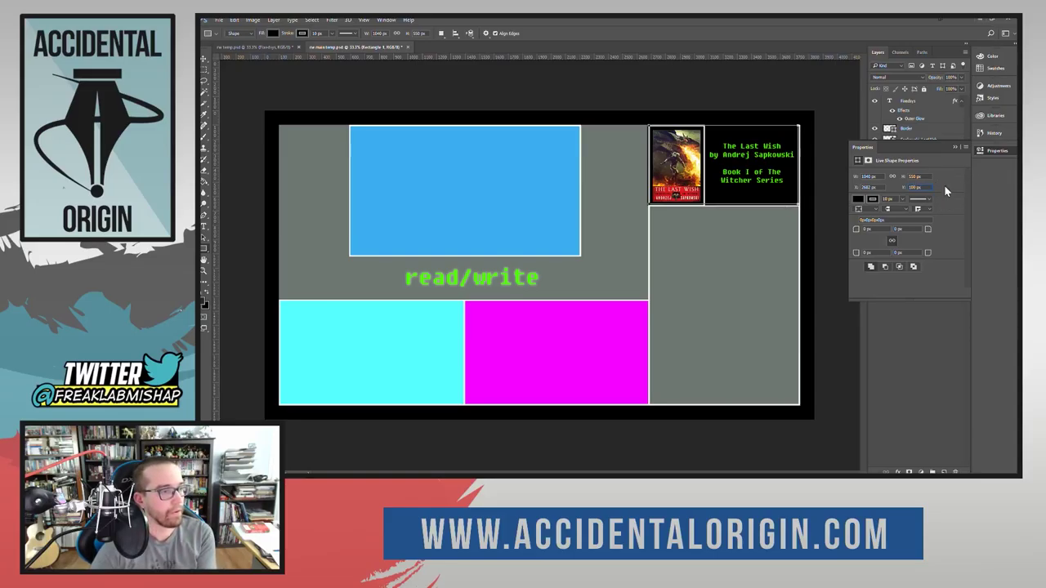
{"action": "key", "text": "Return"}
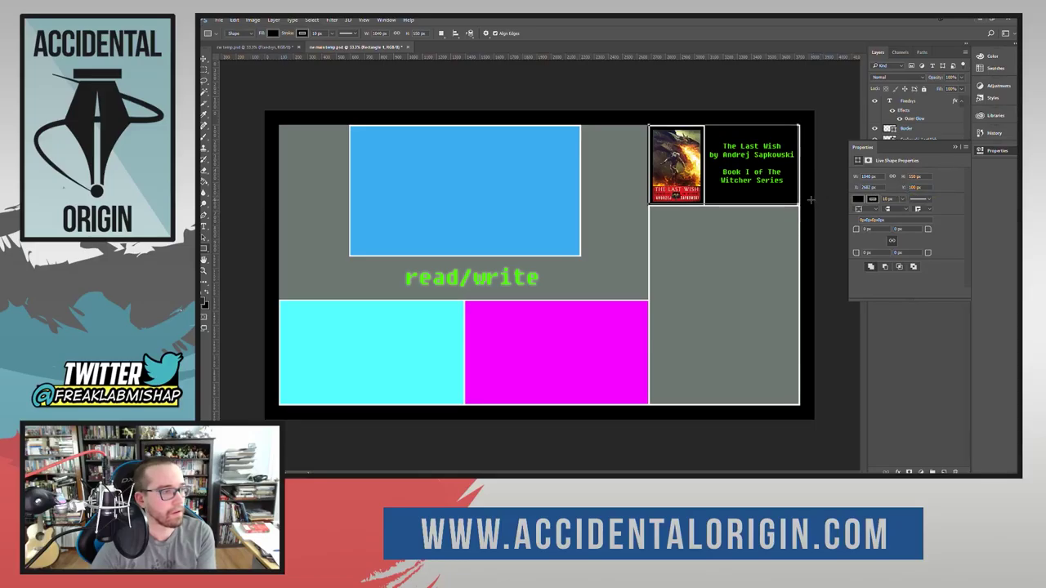
{"action": "left_click", "coordinate": [868, 188]}
{"action": "key", "text": "Return"}
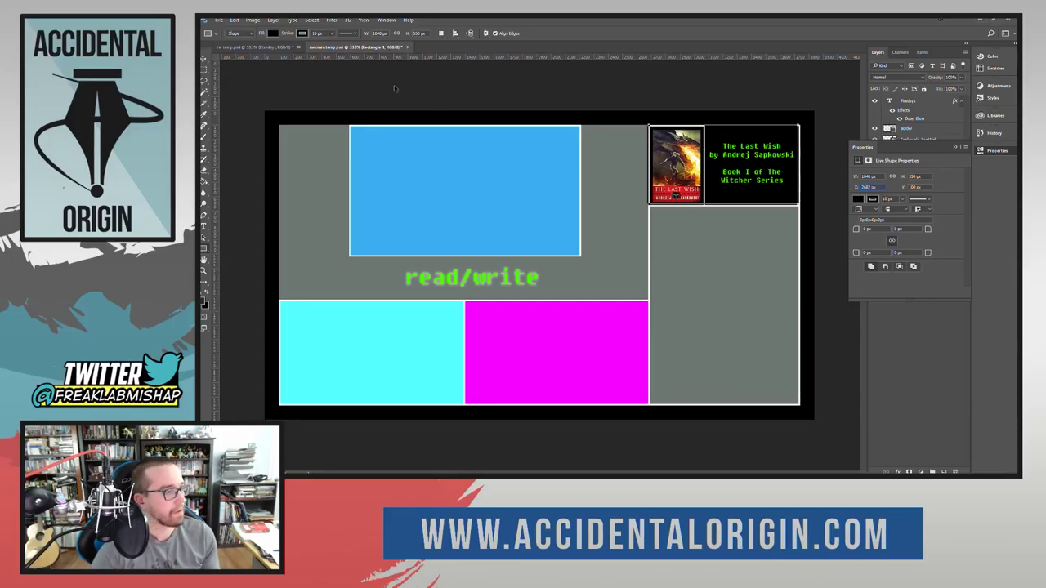
{"action": "key", "text": "ctrl+t"}
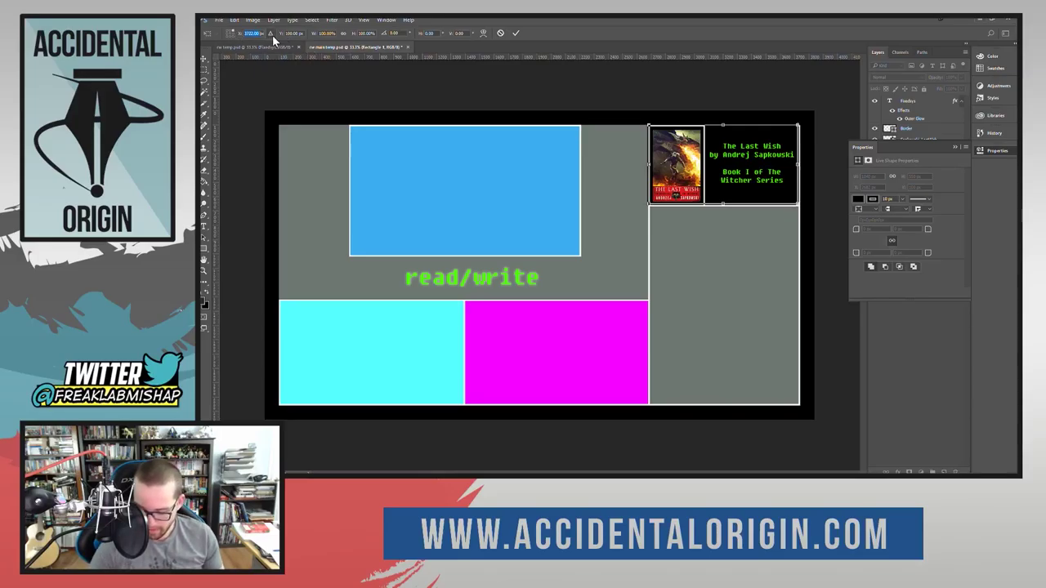
{"action": "type", "text": "27px3740px"}
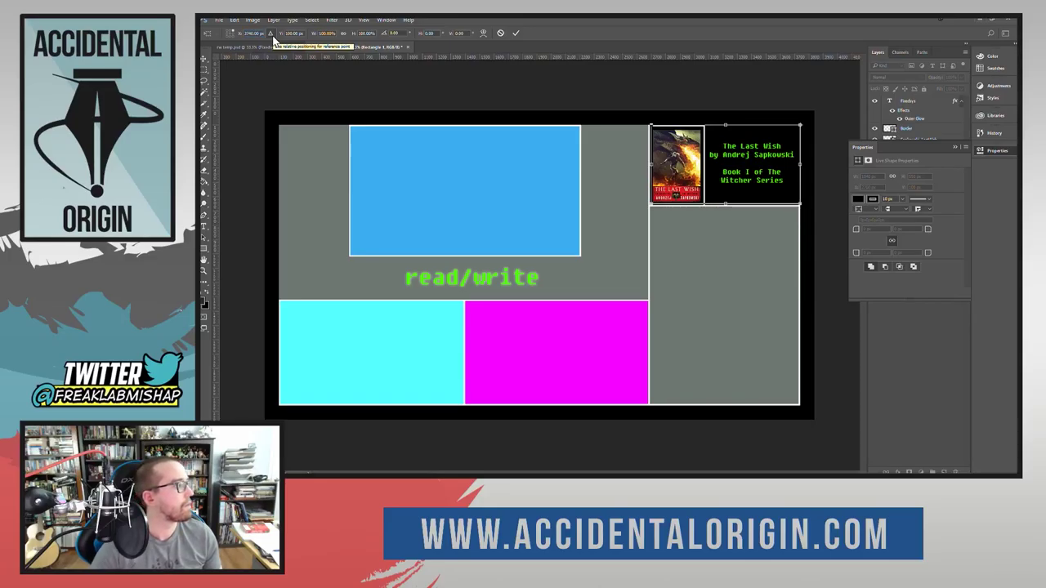
{"action": "left_click", "coordinate": [518, 34]}
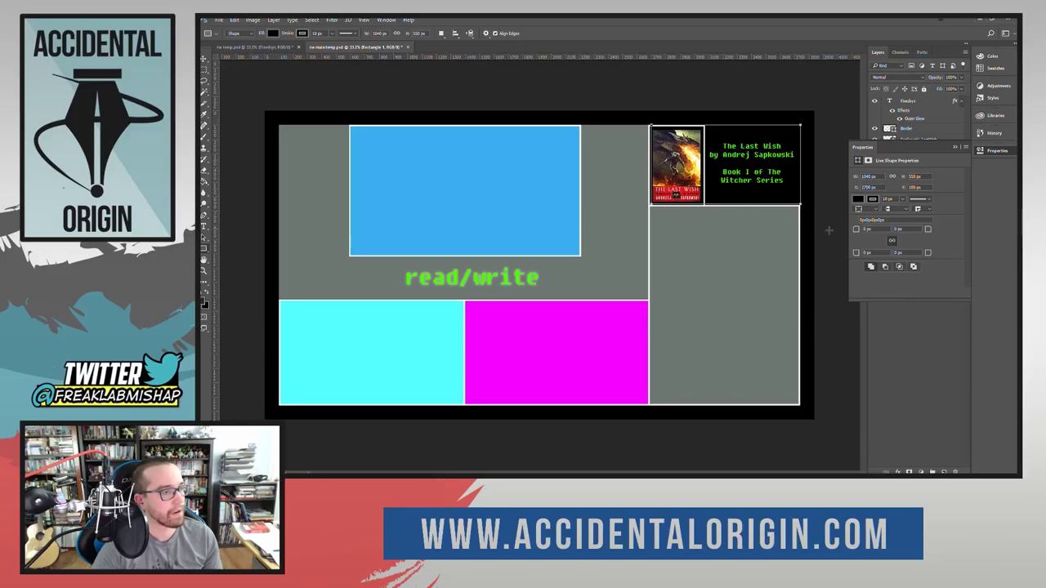
Step: Inspect the new rectangle's live shape properties, including its position and outline colour
{"action": "left_click", "coordinate": [996, 152]}
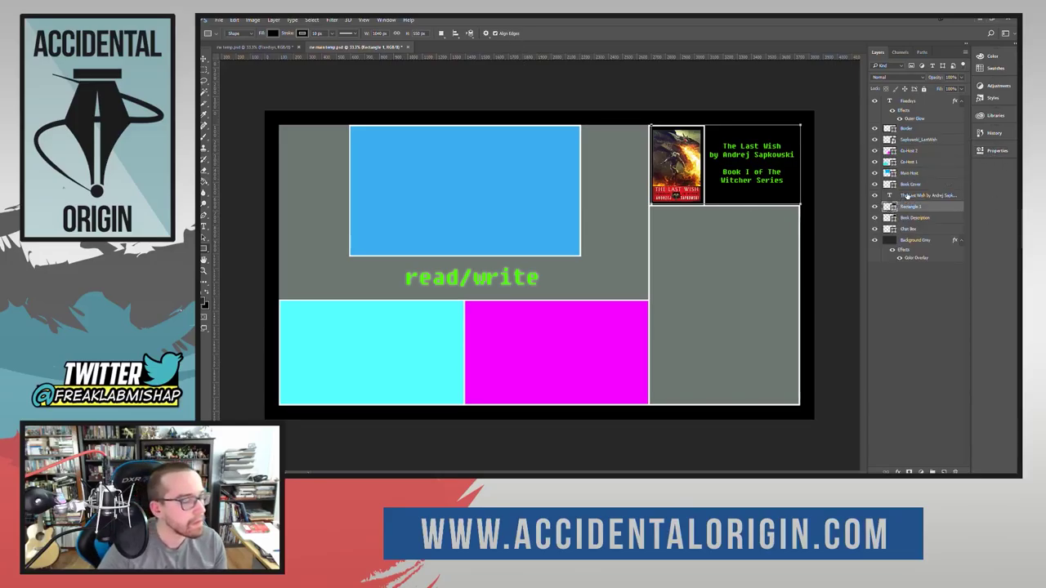
{"action": "left_click", "coordinate": [826, 252]}
{"action": "left_click", "coordinate": [635, 158]}
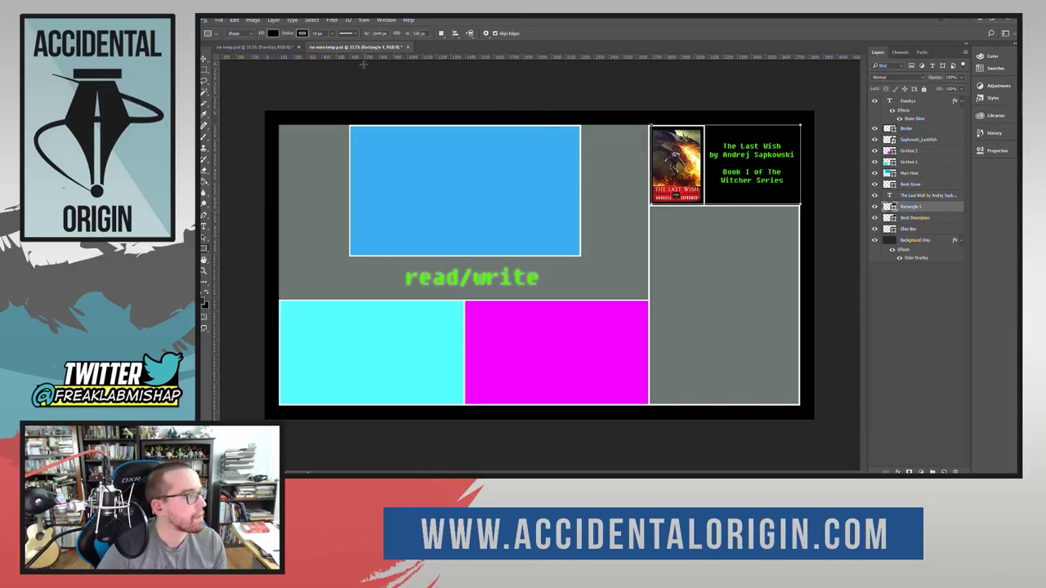
{"action": "left_click", "coordinate": [205, 59]}
{"action": "mouse_move", "coordinate": [757, 181]}
{"action": "left_mouse_down"}
{"action": "mouse_move", "coordinate": [758, 214]}
{"action": "mouse_move", "coordinate": [756, 188]}
{"action": "left_mouse_up"}
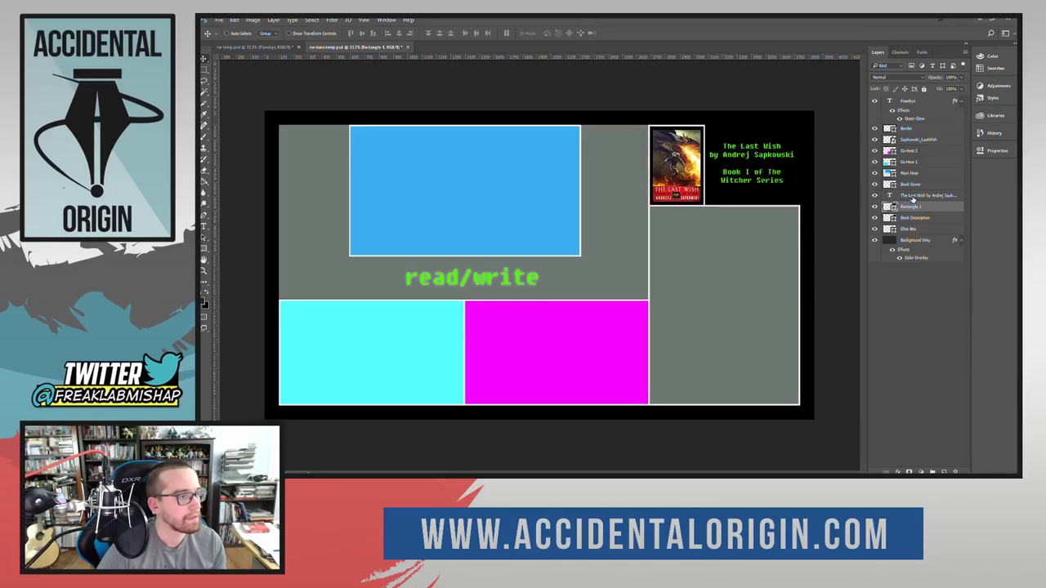
{"action": "left_click", "coordinate": [994, 151]}
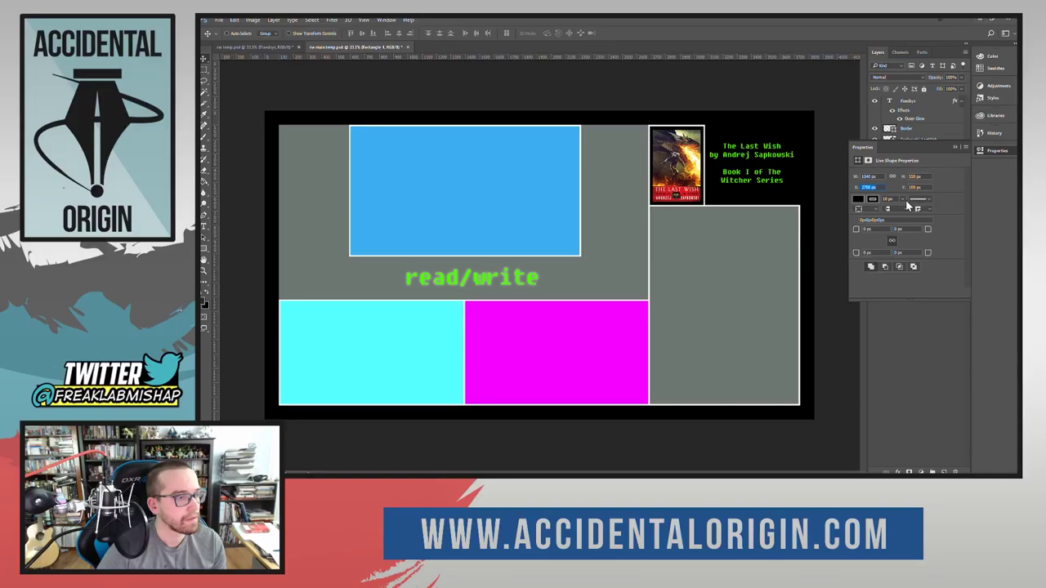
{"action": "left_click", "coordinate": [871, 199]}
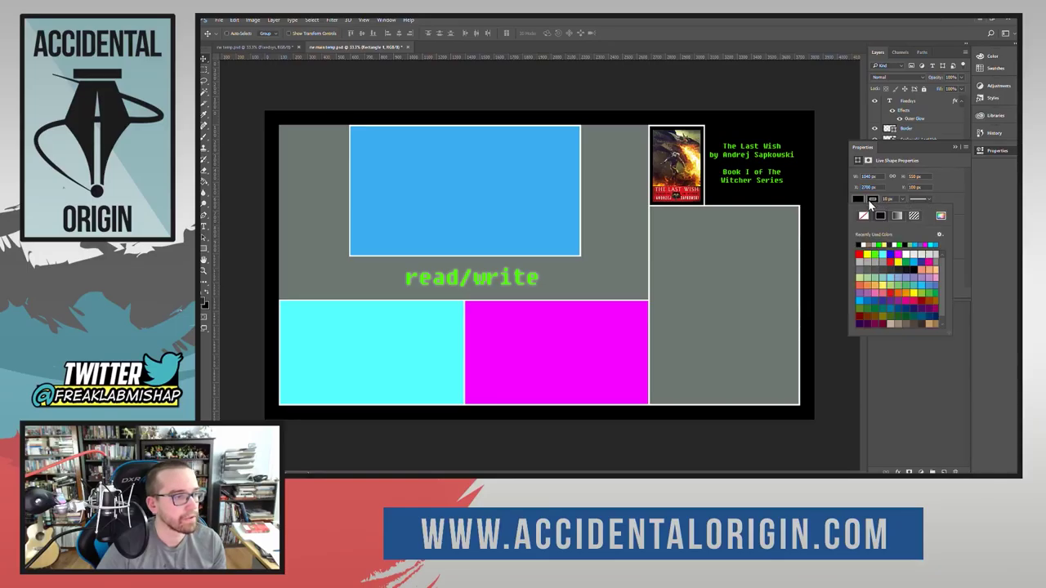
{"action": "left_click", "coordinate": [946, 199]}
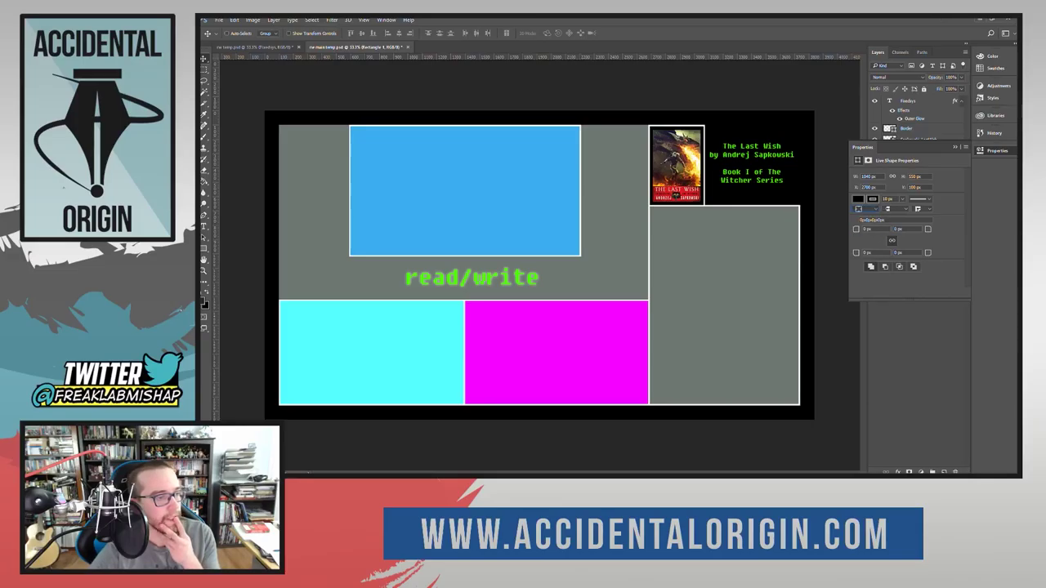
{"action": "left_click", "coordinate": [995, 151]}
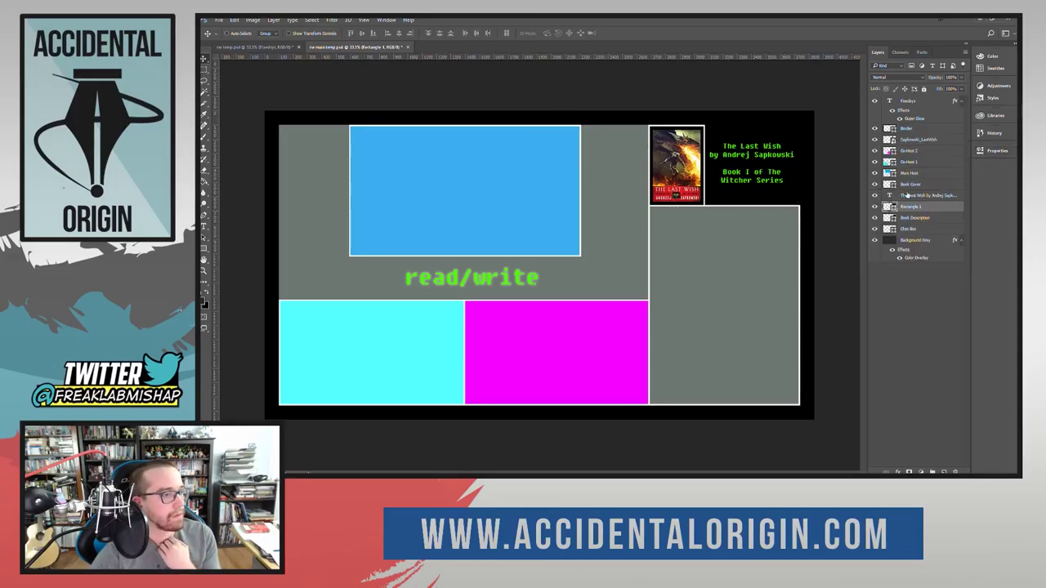
{"action": "left_click", "coordinate": [995, 150]}
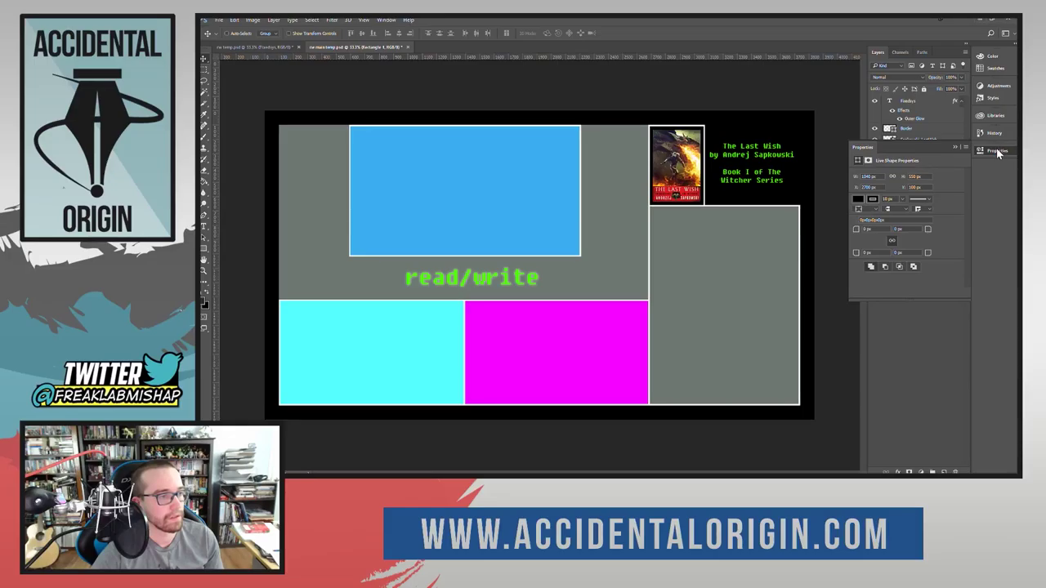
{"action": "left_click", "coordinate": [996, 152]}
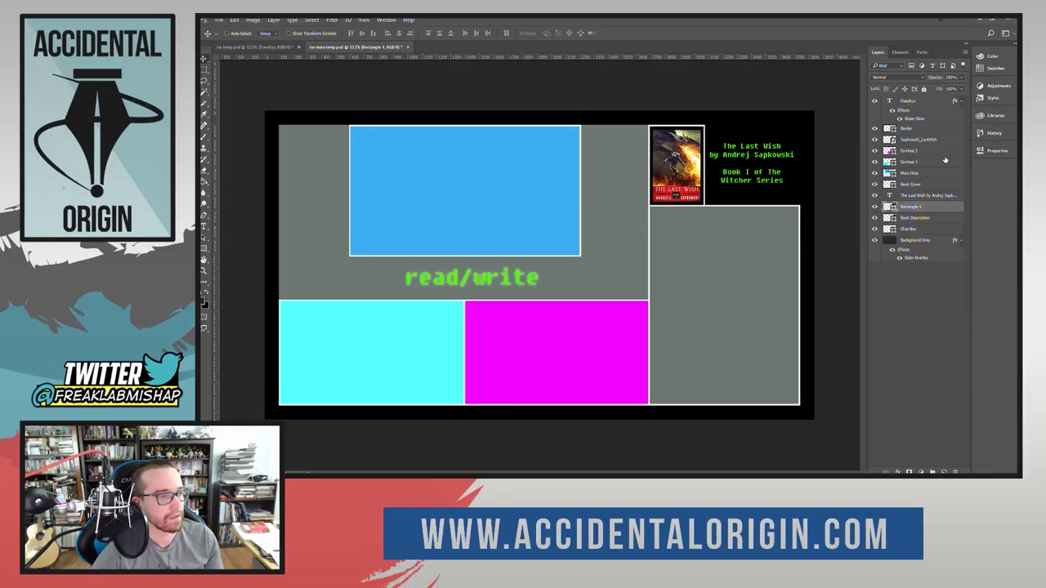
Step: Go through the neighbouring layers and check the Book Cover shape's size and position
{"action": "left_click", "coordinate": [909, 221]}
{"action": "left_click", "coordinate": [909, 230]}
{"action": "left_click", "coordinate": [913, 206]}
{"action": "left_click", "coordinate": [911, 184]}
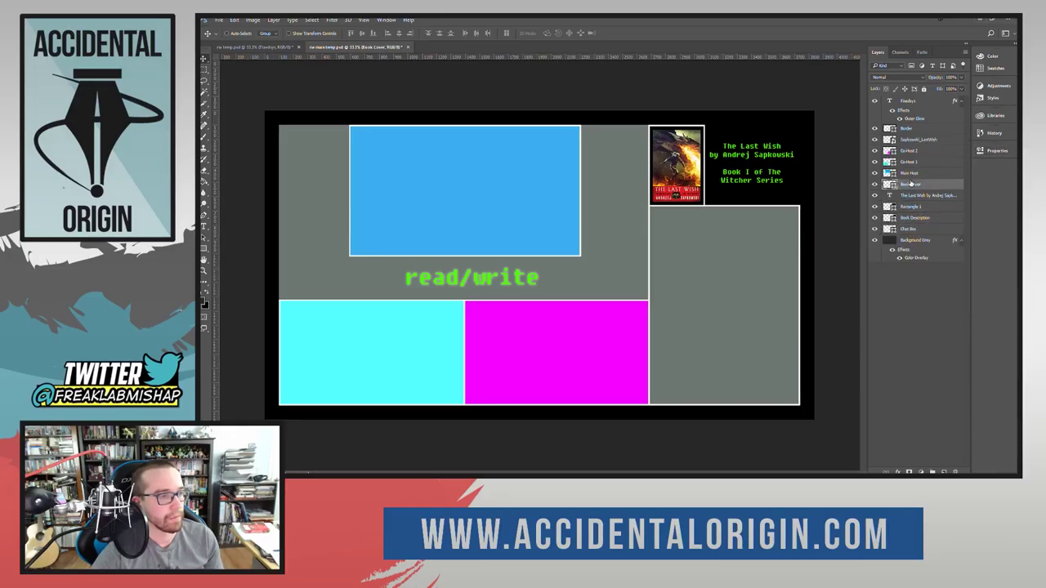
{"action": "left_click", "coordinate": [995, 152]}
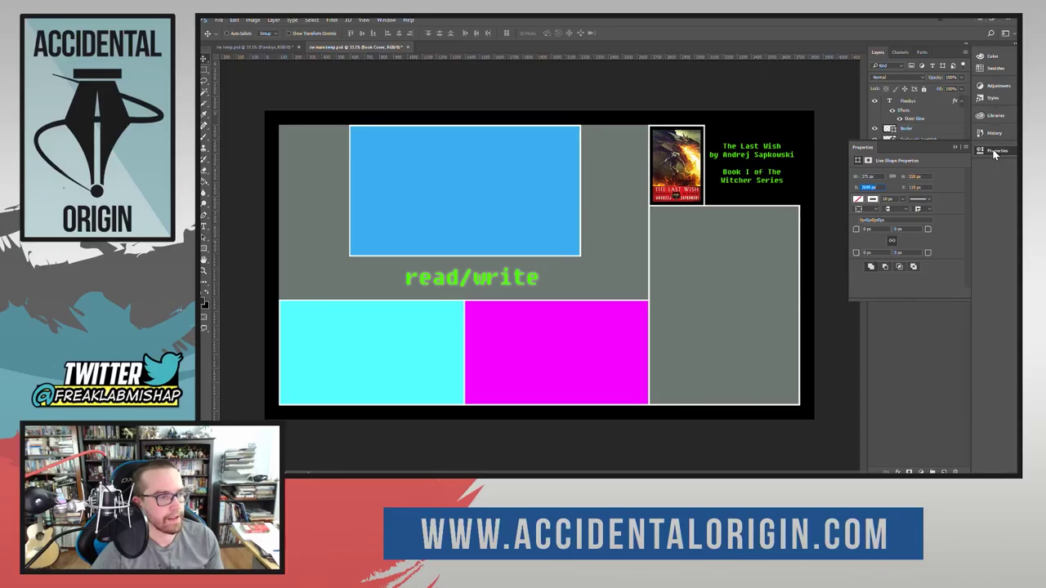
{"action": "left_click", "coordinate": [994, 152]}
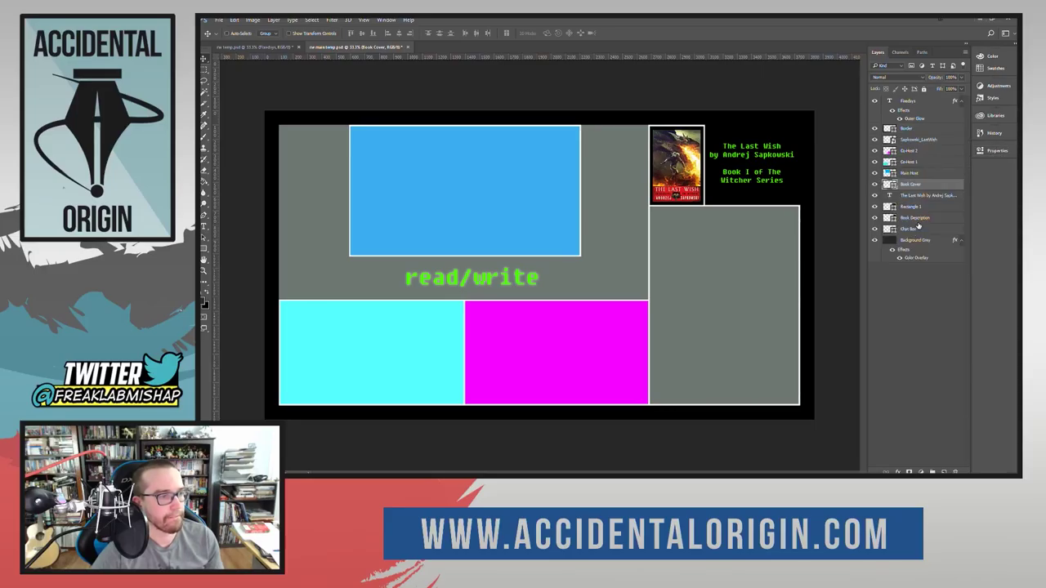
Step: Position Rectangle 1 at X 2690 px and Y 110 px to match the Book Cover shape
{"action": "left_click", "coordinate": [914, 229]}
{"action": "left_click", "coordinate": [920, 218]}
{"action": "left_click", "coordinate": [921, 208]}
{"action": "left_click", "coordinate": [995, 152]}
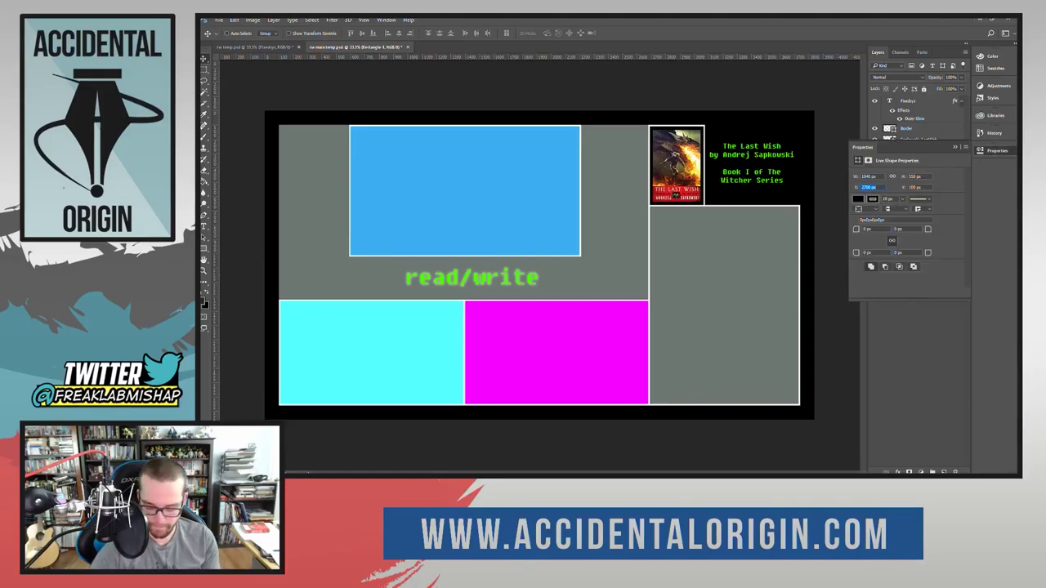
{"action": "type", "text": "2698"}
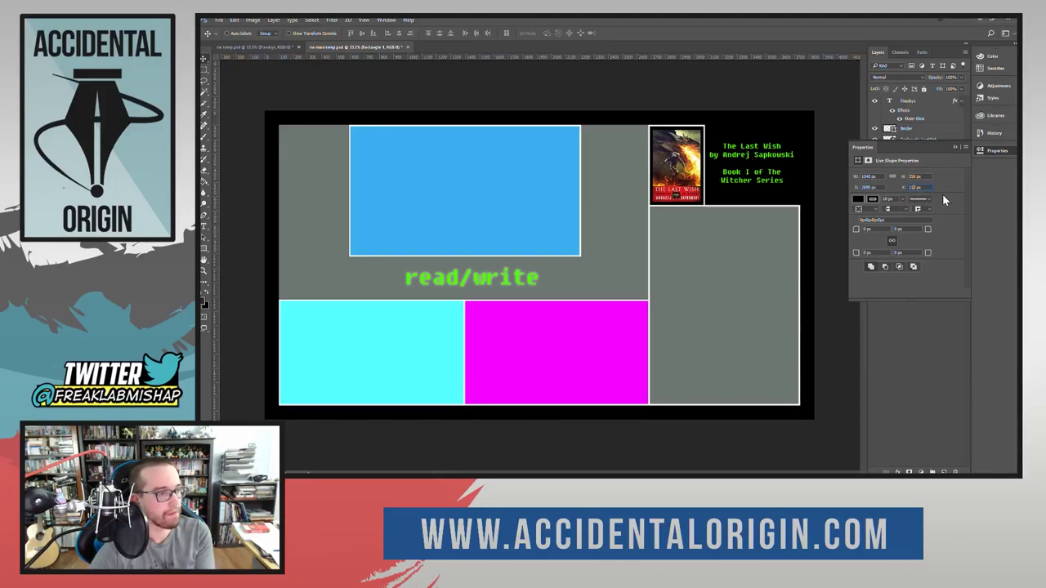
{"action": "left_click", "coordinate": [997, 150]}
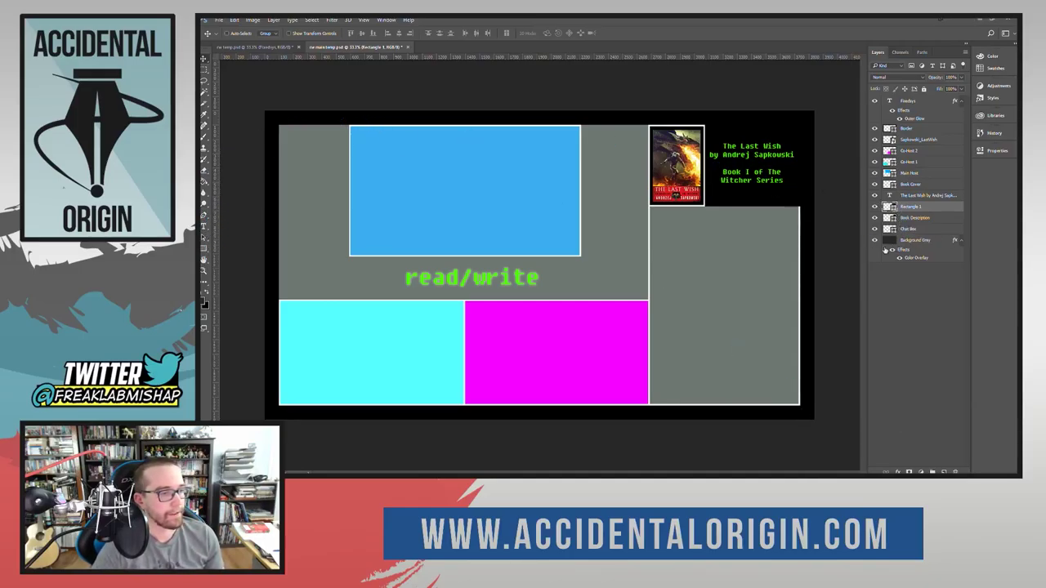
Step: Change the Color Overlay of the Background Grey layer to a dark grey
{"action": "double_click", "coordinate": [916, 240]}
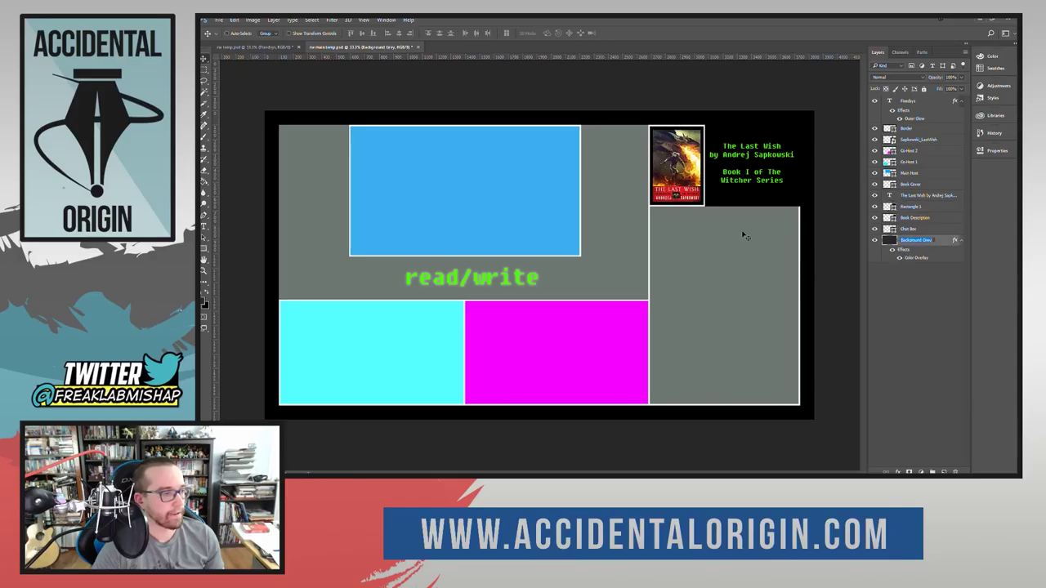
{"action": "left_click", "coordinate": [875, 241]}
{"action": "left_click", "coordinate": [875, 241]}
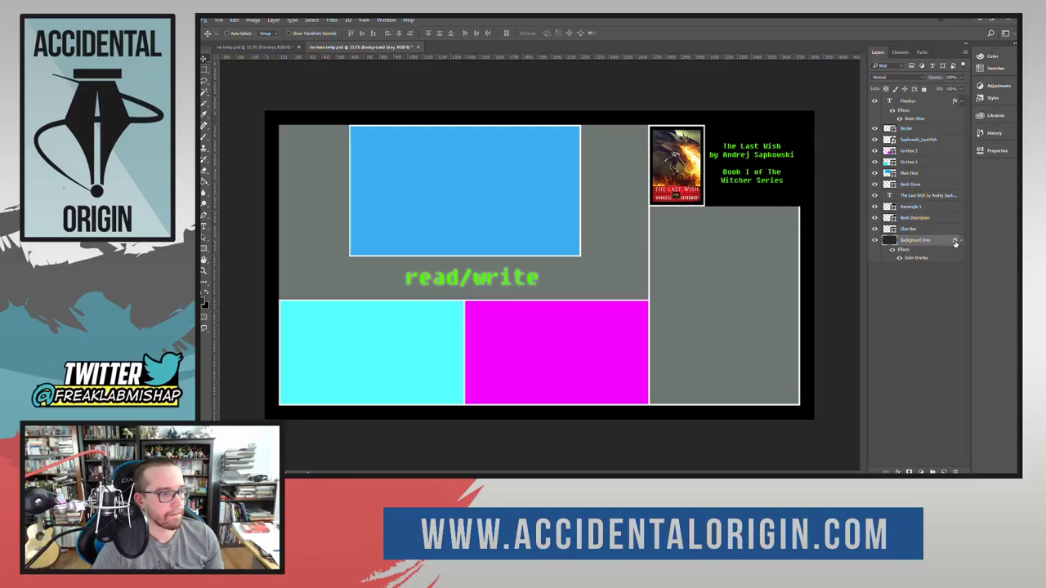
{"action": "double_click", "coordinate": [946, 242]}
{"action": "left_click", "coordinate": [384, 186]}
{"action": "left_click", "coordinate": [560, 98]}
{"action": "left_click", "coordinate": [514, 208]}
{"action": "left_click", "coordinate": [693, 97]}
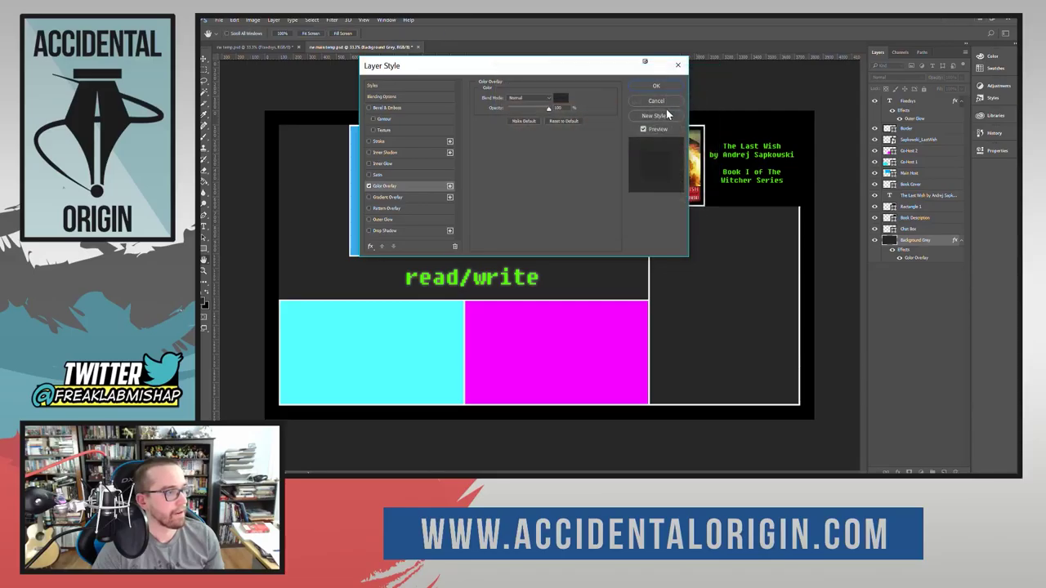
{"action": "left_click", "coordinate": [655, 86]}
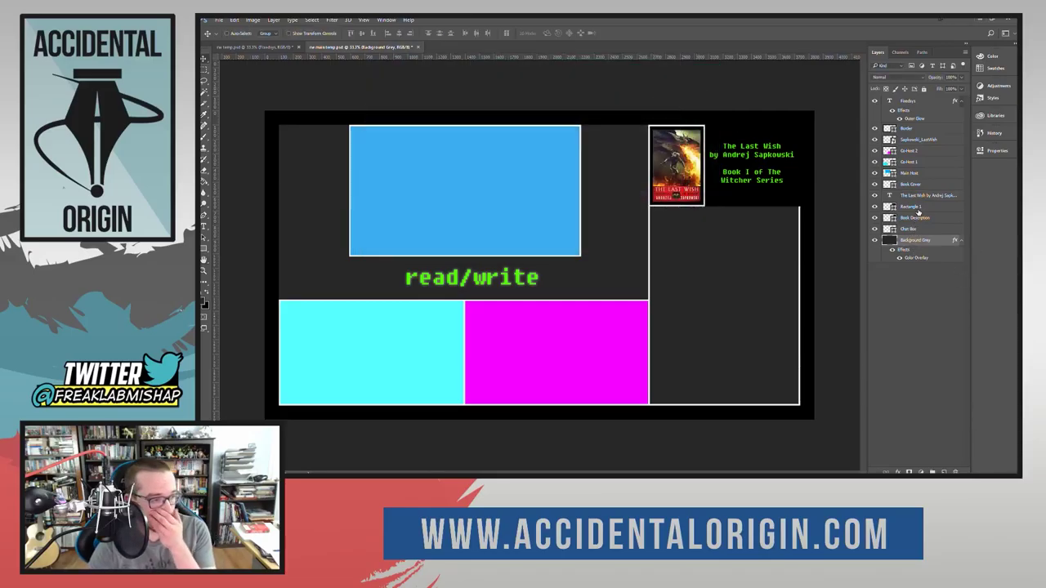
Step: Move Rectangle 1 below the Chat Box layer and merge it with the Background Grey layer
{"action": "left_click_drag", "start_coordinate": [918, 211], "coordinate": [920, 230]}
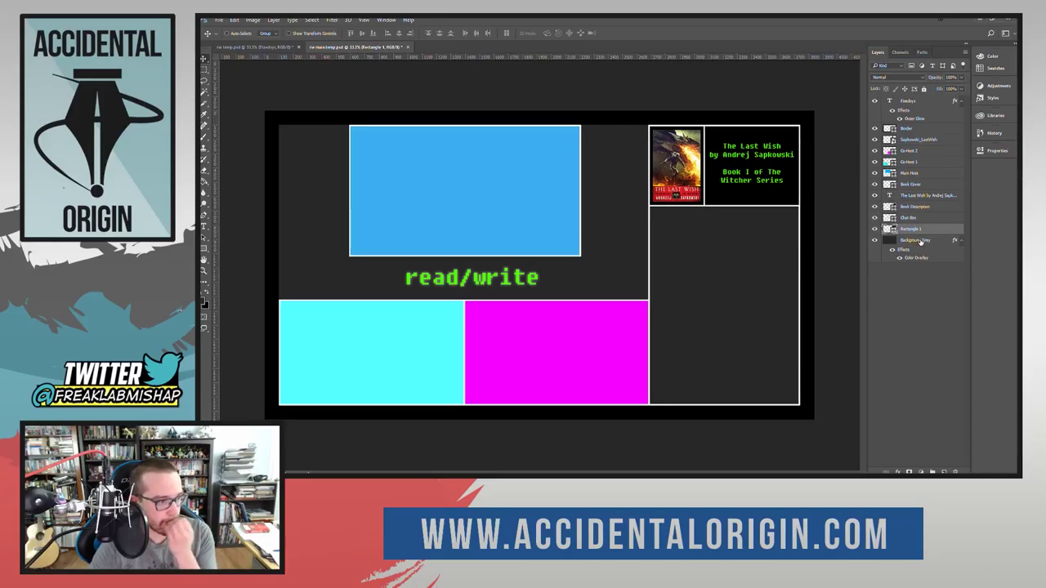
{"action": "left_click", "coordinate": [912, 240], "text": "shift"}
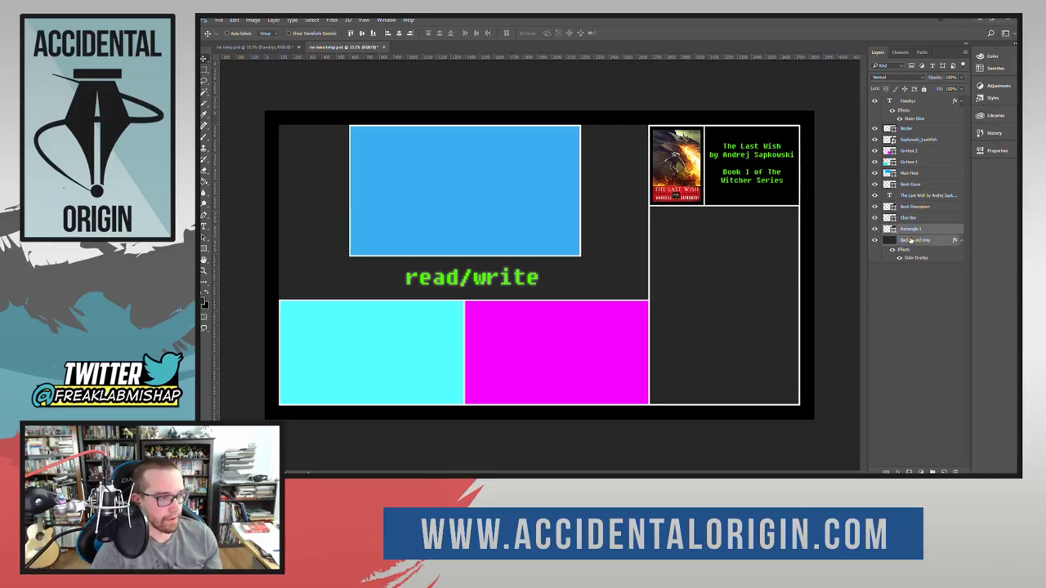
{"action": "right_click", "coordinate": [910, 242]}
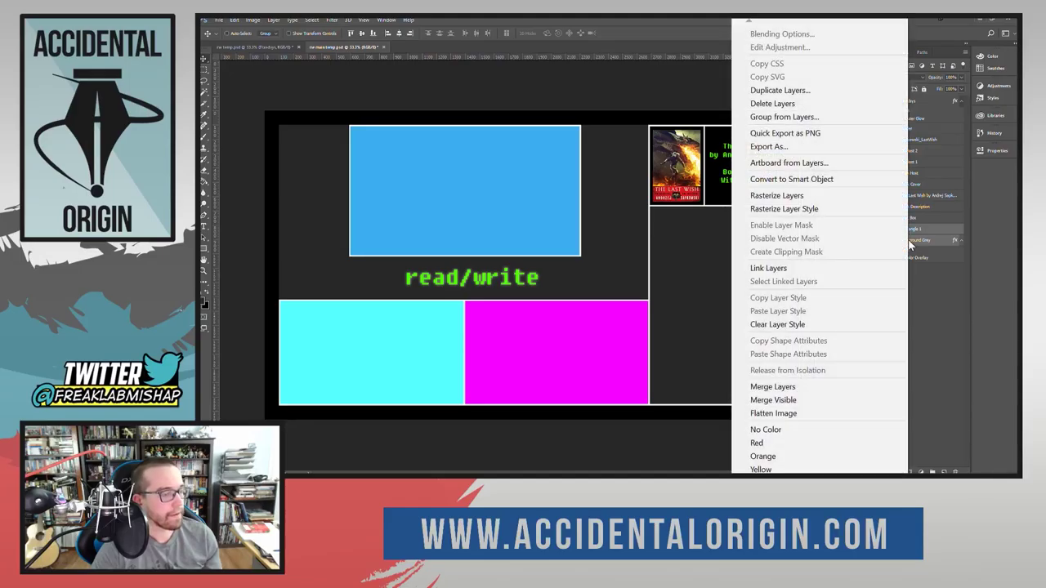
{"action": "left_click", "coordinate": [801, 388]}
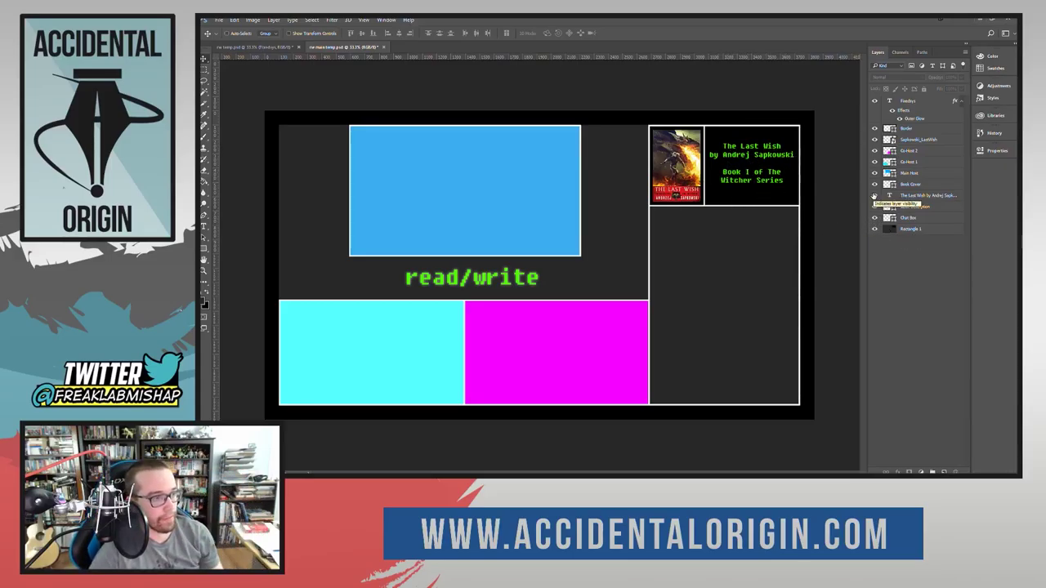
Step: Hide and show the merged background layer to check it, and select the Book Description layer
{"action": "left_click", "coordinate": [874, 229]}
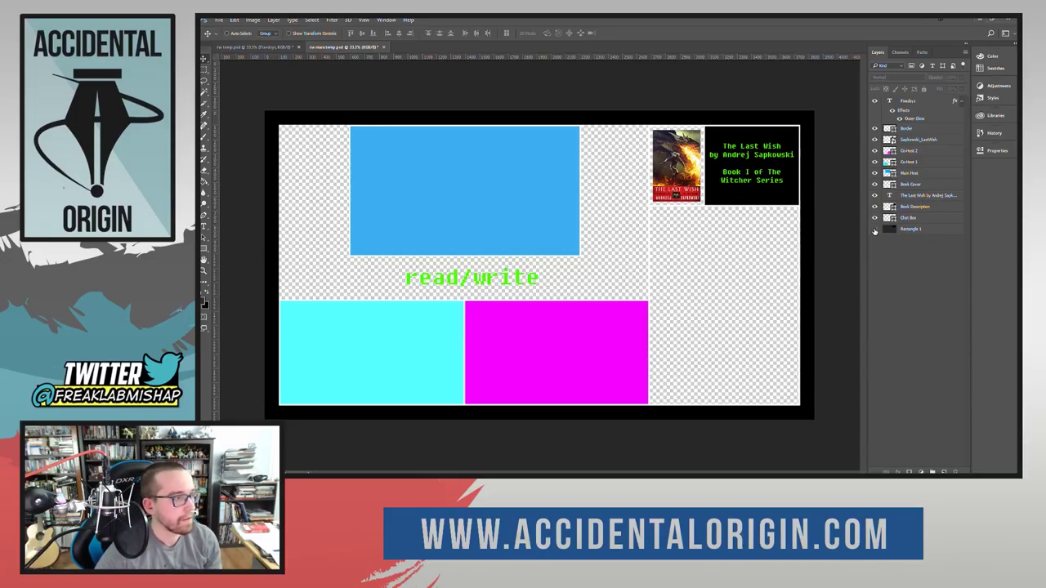
{"action": "left_click", "coordinate": [874, 230]}
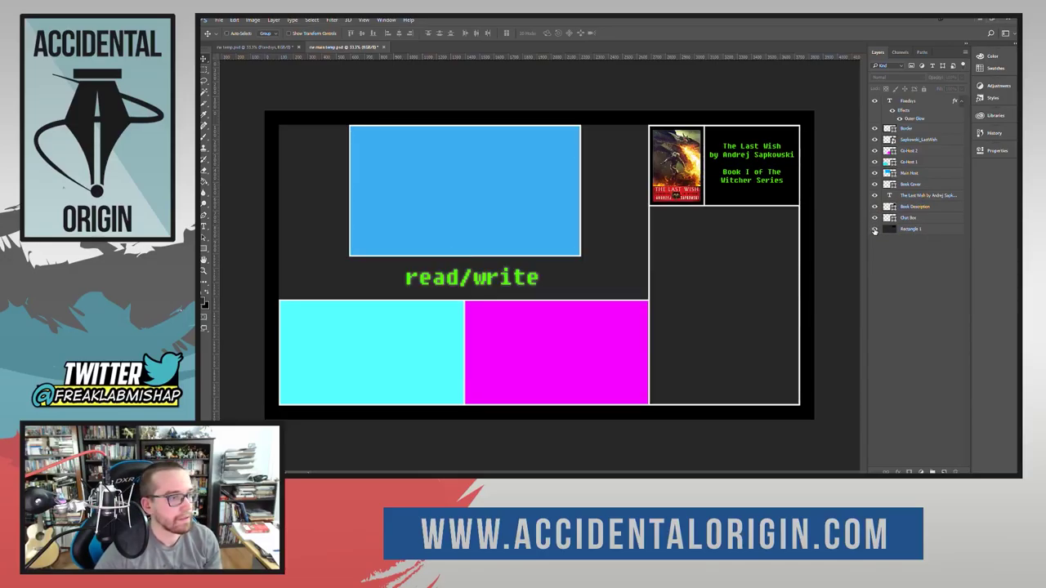
{"action": "left_click", "coordinate": [913, 207]}
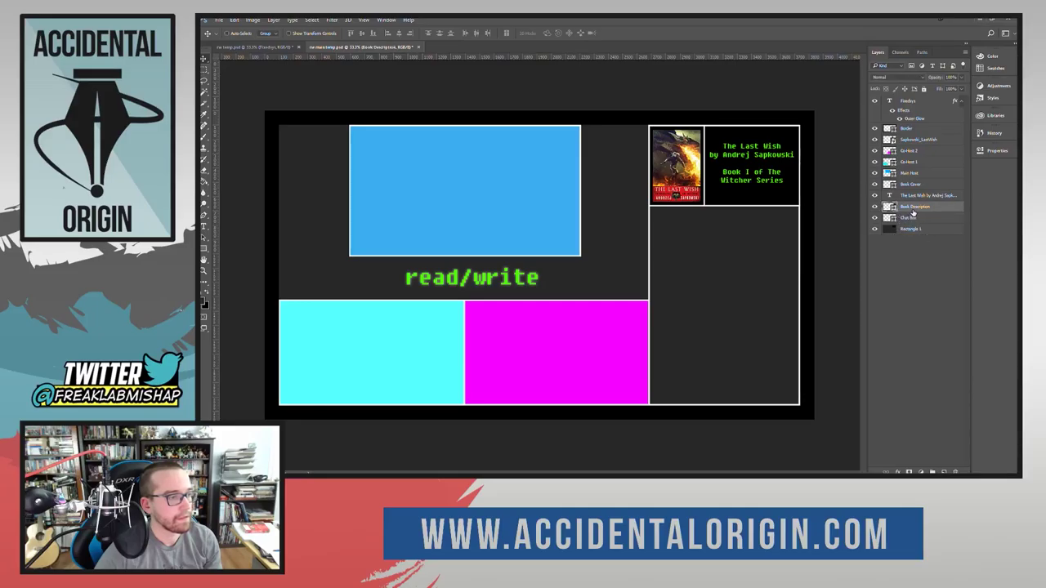
Step: Remove the fill from the Book Description shape, keeping its outline, and hide and show the Rectangle 1 background to check the transparency
{"action": "left_click", "coordinate": [987, 151]}
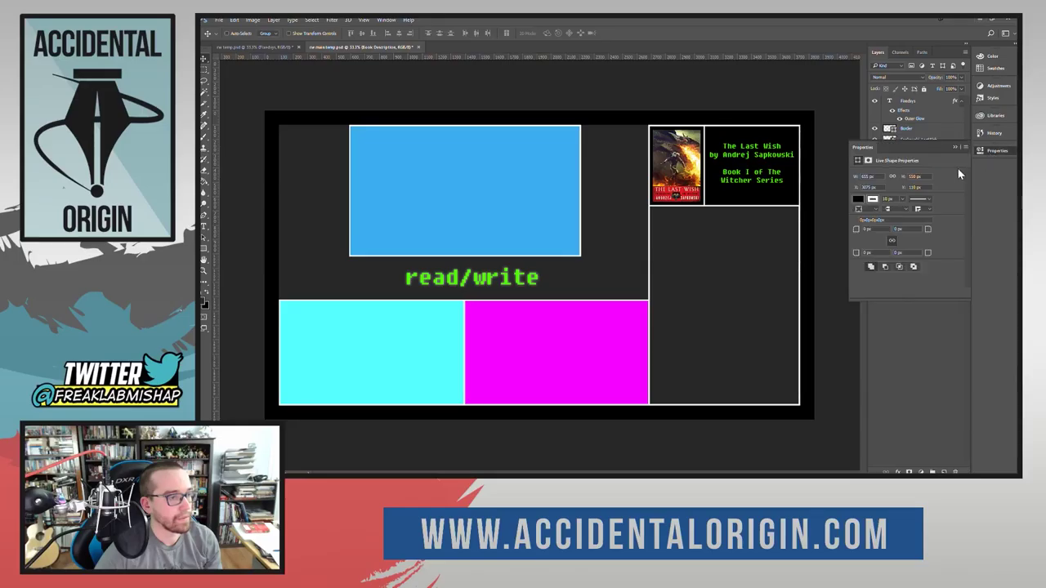
{"action": "left_click", "coordinate": [855, 200]}
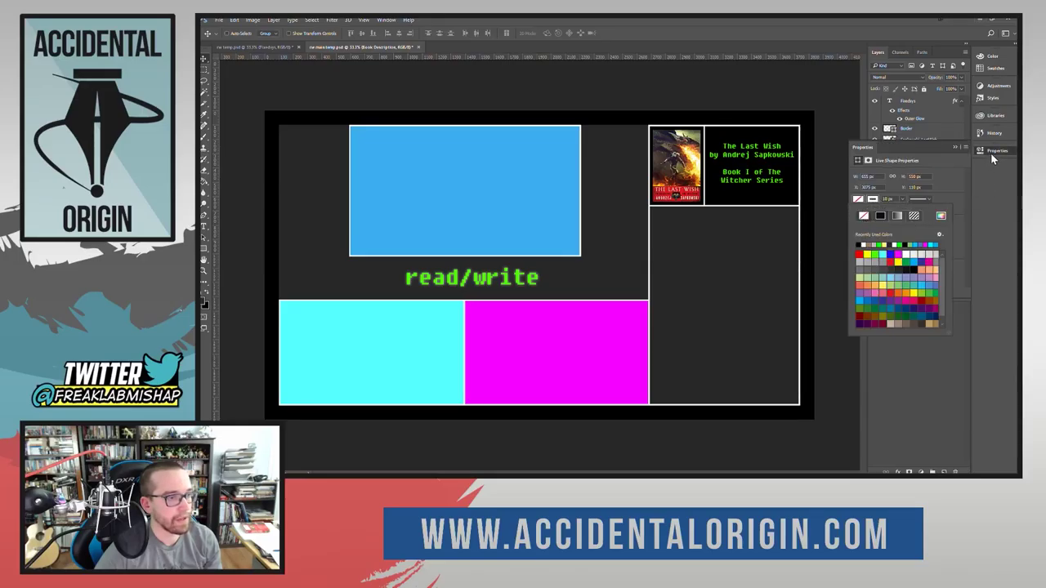
{"action": "left_click", "coordinate": [990, 152]}
{"action": "left_click", "coordinate": [875, 230]}
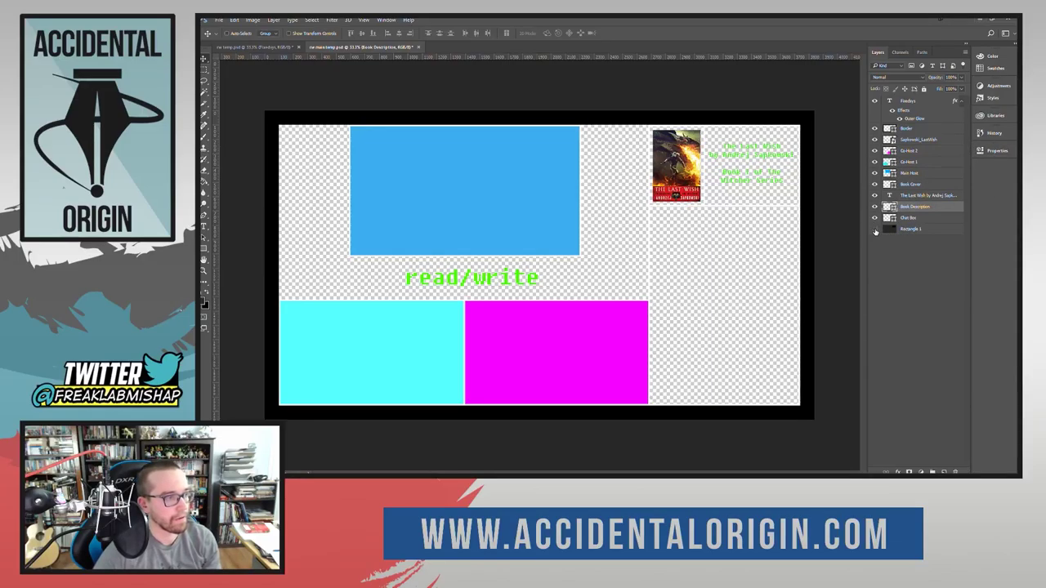
{"action": "left_click", "coordinate": [875, 229]}
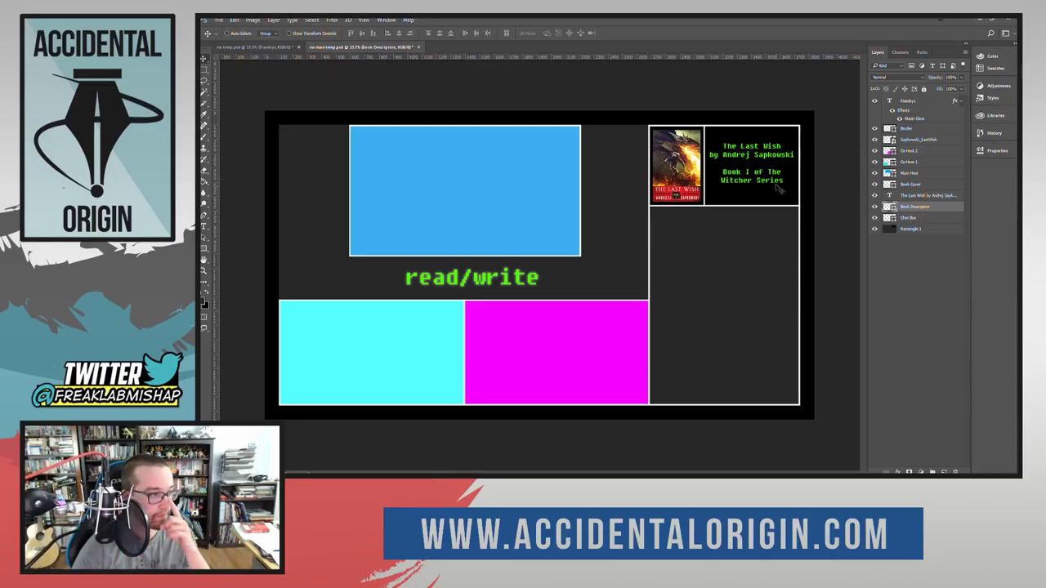
Step: Select the Rectangle 1 background layer and hide all other layers
{"action": "left_click", "coordinate": [929, 230]}
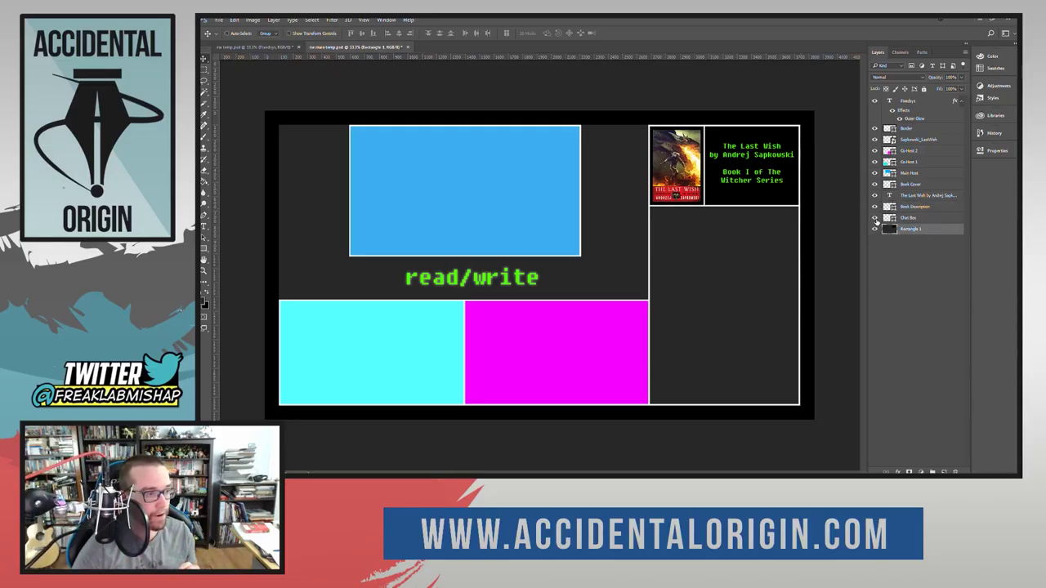
{"action": "right_click", "coordinate": [876, 230]}
{"action": "left_click", "coordinate": [881, 254]}
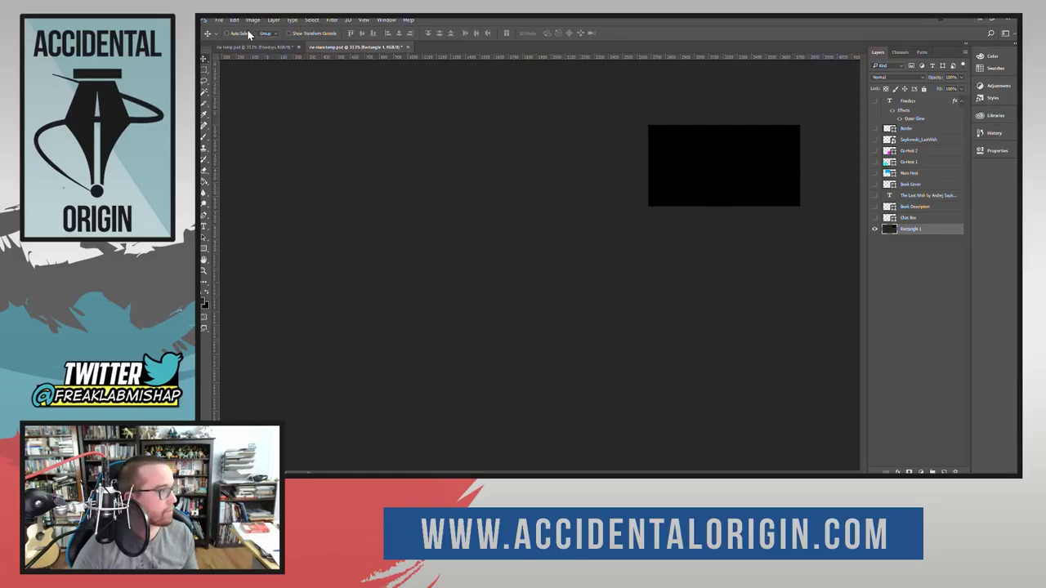
Step: Export the isolated background image to the Overlays folder as rw background, replacing the existing file
{"action": "left_click", "coordinate": [221, 22]}
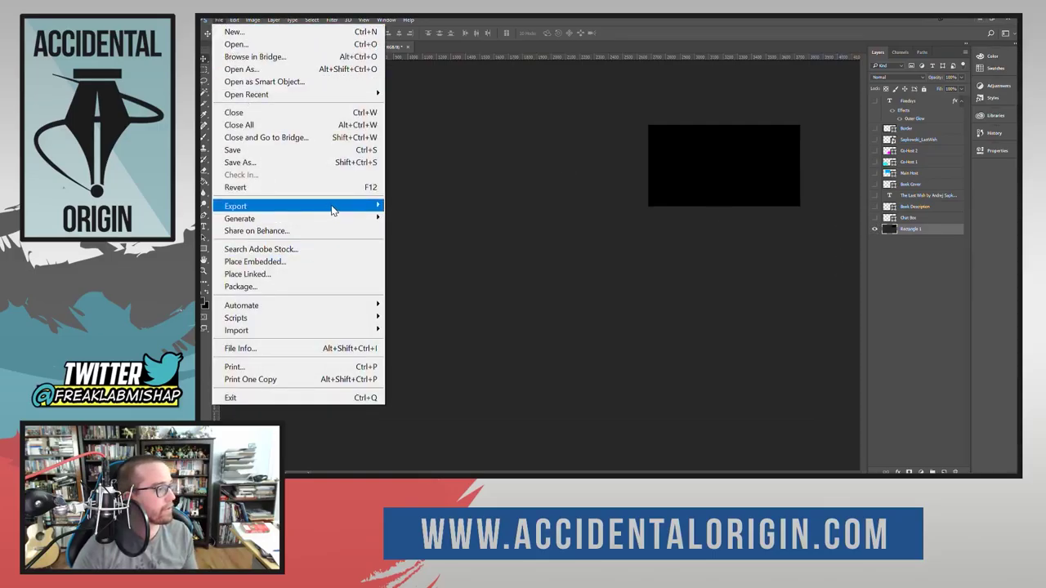
{"action": "mouse_move", "coordinate": [332, 210]}
{"action": "left_click", "coordinate": [468, 207]}
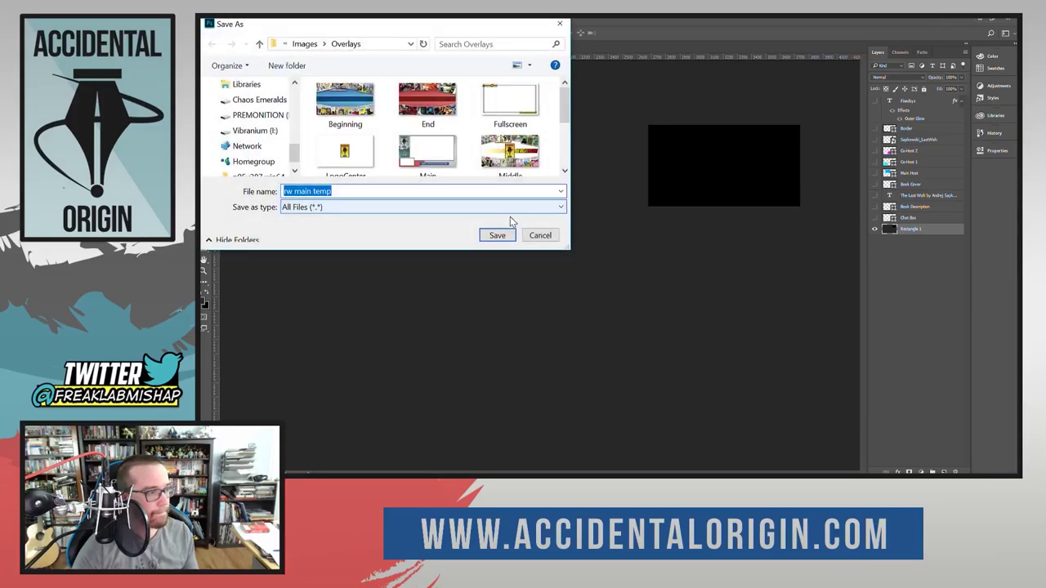
{"action": "left_click", "coordinate": [510, 96]}
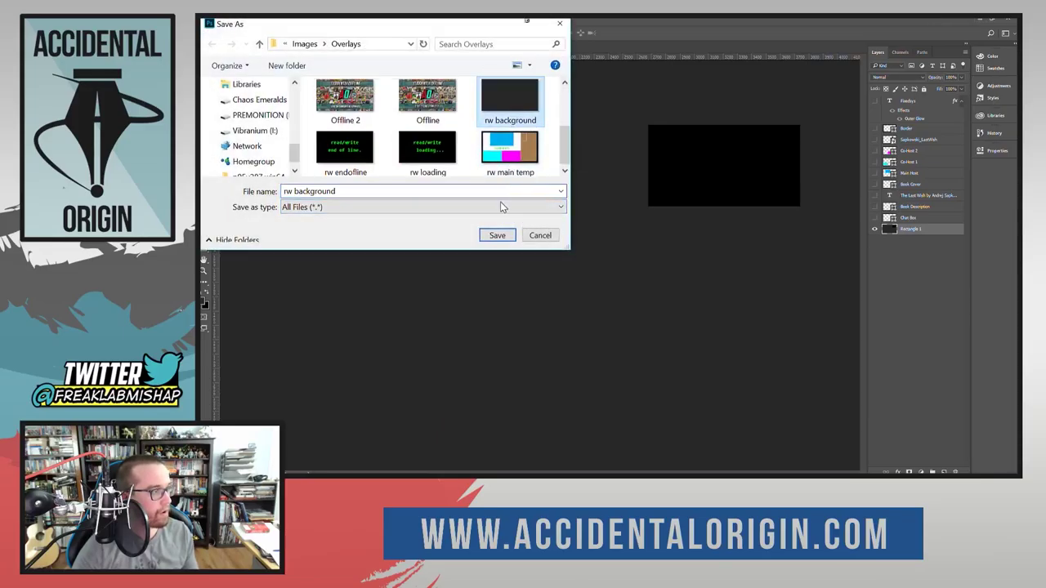
{"action": "left_click", "coordinate": [496, 235]}
{"action": "left_click", "coordinate": [406, 153]}
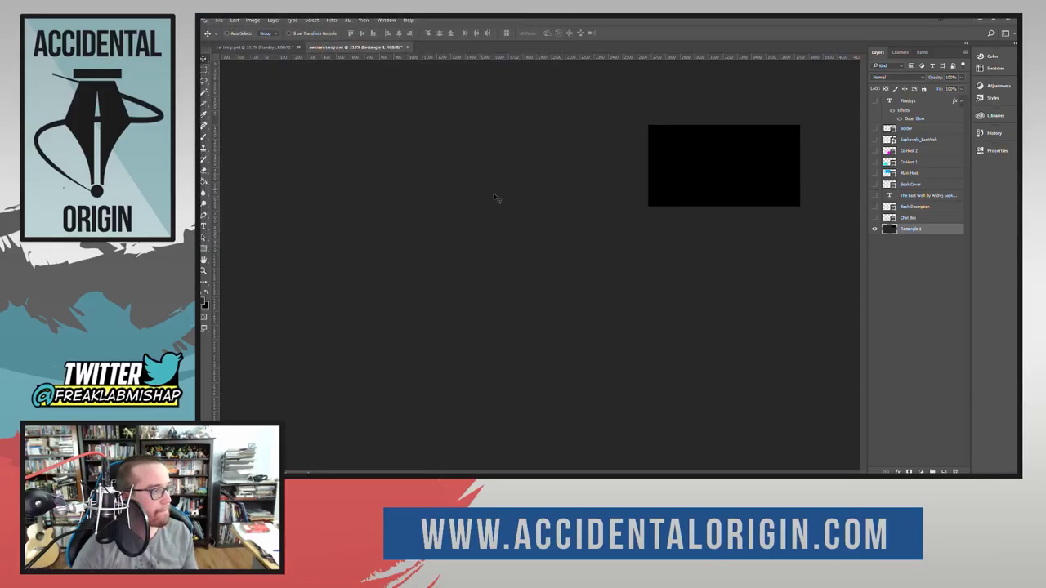
Step: Hide Rectangle 1, show all other layers, and hide the Sapkowski_LastWish cover image and The Last Wish text layer
{"action": "left_click", "coordinate": [874, 229]}
{"action": "right_click", "coordinate": [874, 232]}
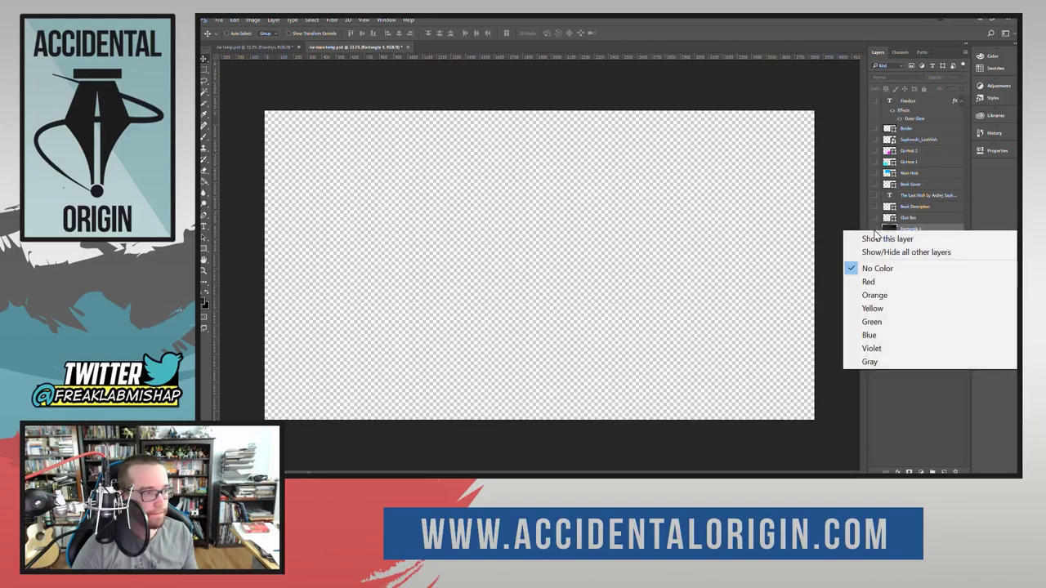
{"action": "left_click", "coordinate": [872, 253]}
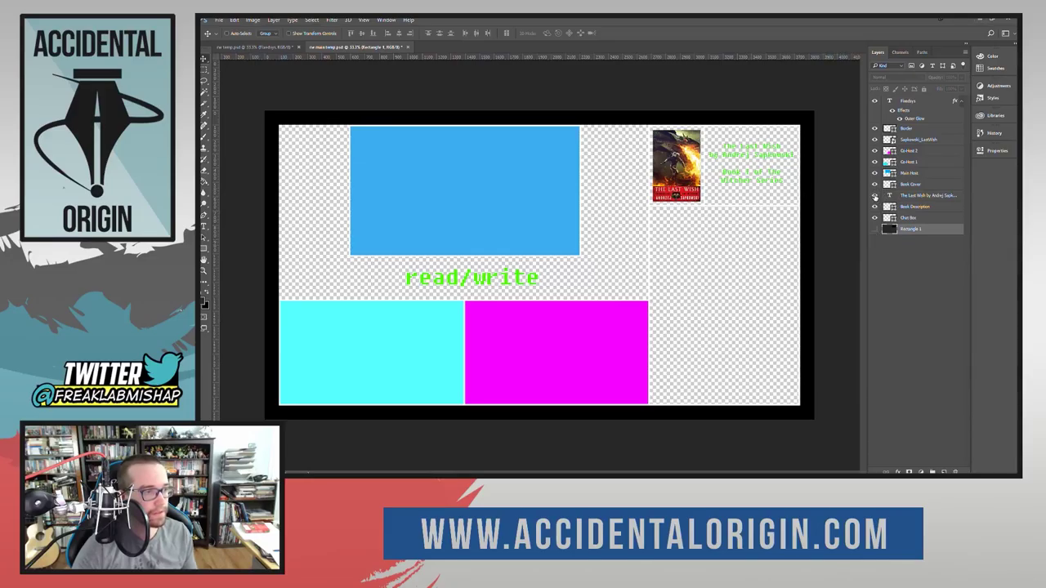
{"action": "left_click", "coordinate": [874, 139]}
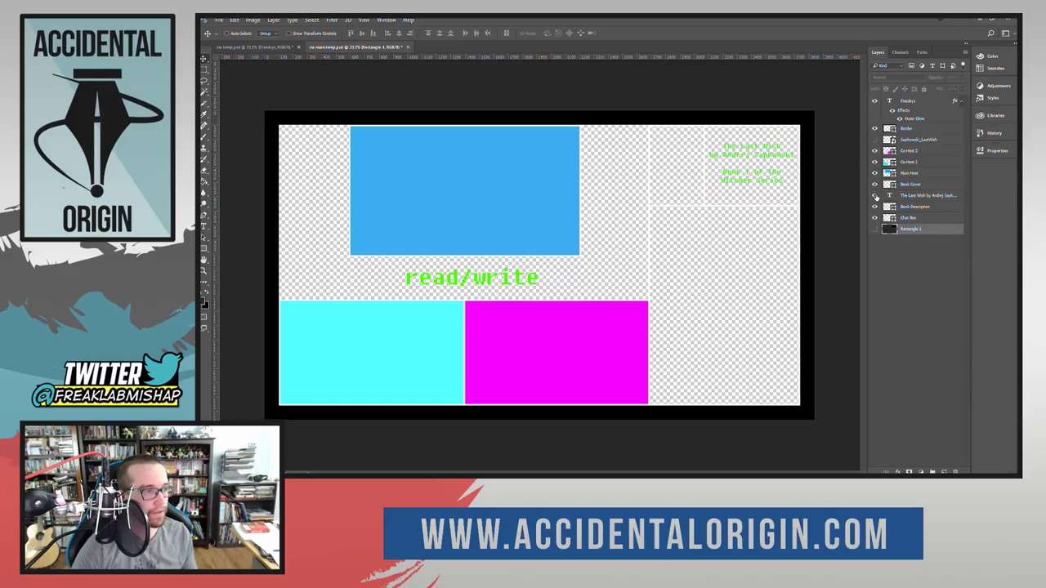
{"action": "left_click", "coordinate": [875, 196]}
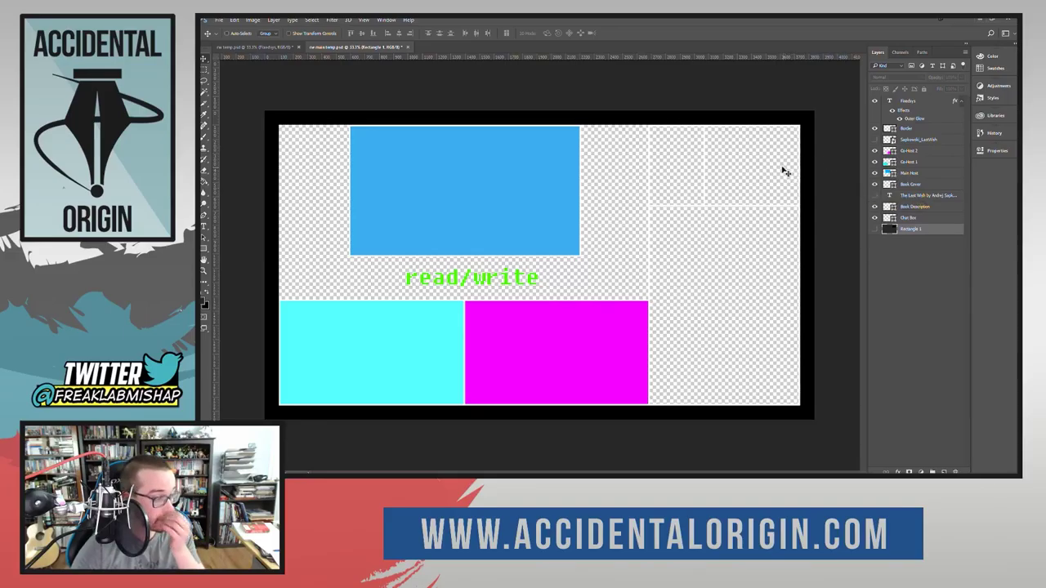
Step: Export the transparent layout to the Overlays folder as rw main temp, replacing the existing file
{"action": "left_click", "coordinate": [218, 20]}
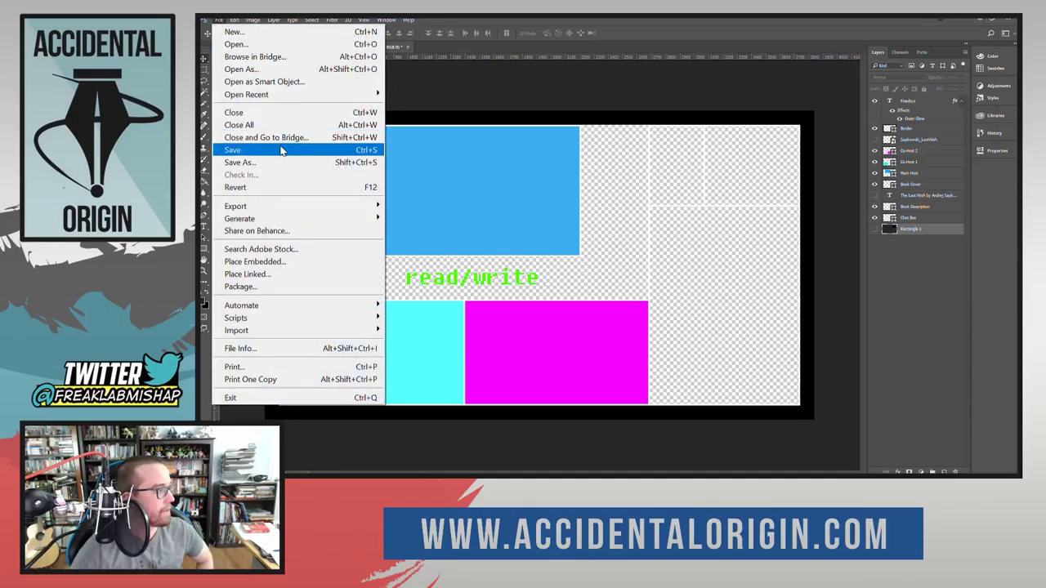
{"action": "mouse_move", "coordinate": [318, 208]}
{"action": "left_click", "coordinate": [441, 206]}
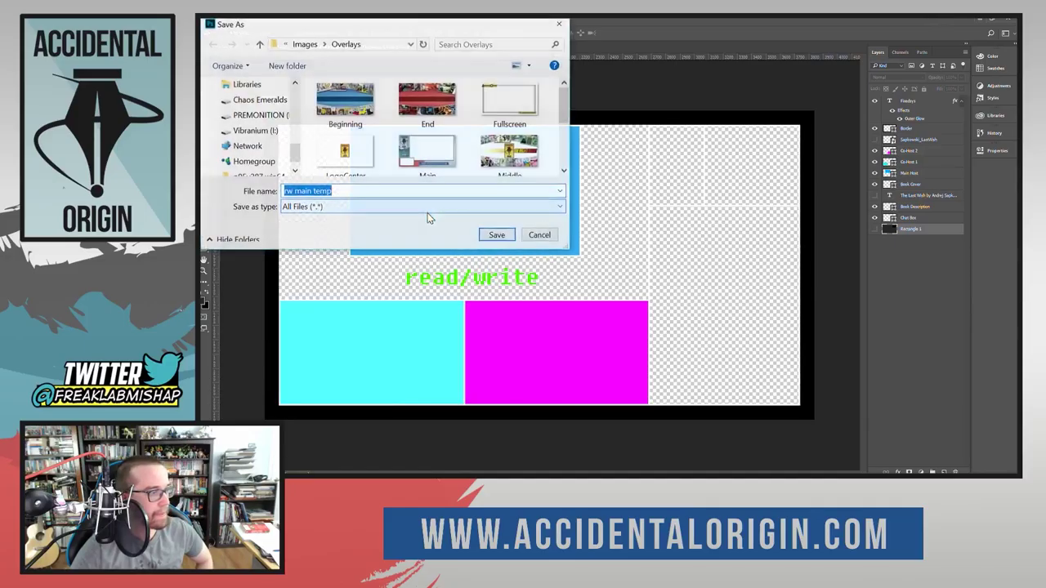
{"action": "scroll", "coordinate": [550, 145], "scroll_direction": "down", "scroll_amount": 5}
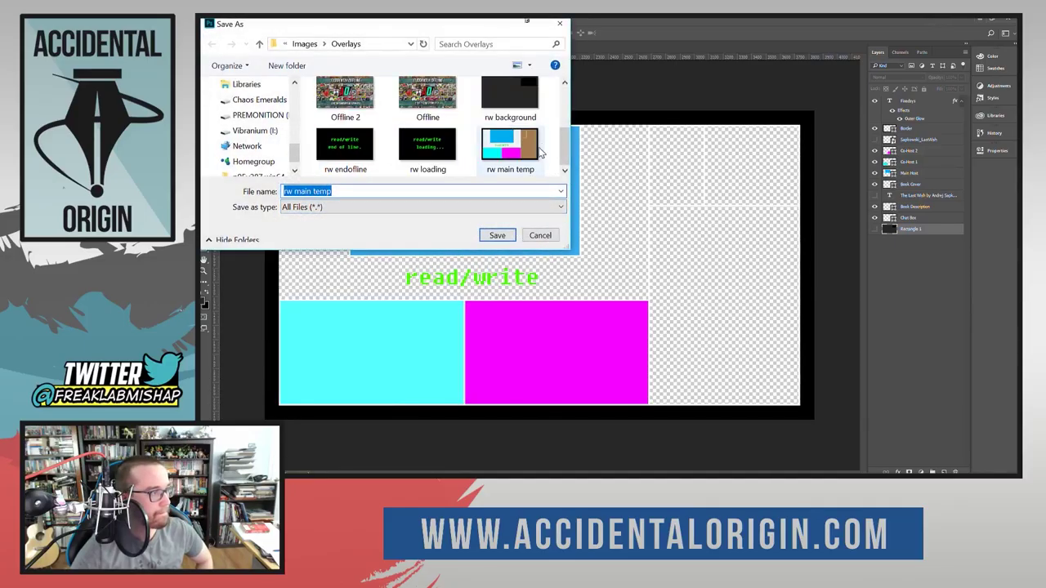
{"action": "left_click", "coordinate": [496, 235]}
{"action": "left_click", "coordinate": [434, 152]}
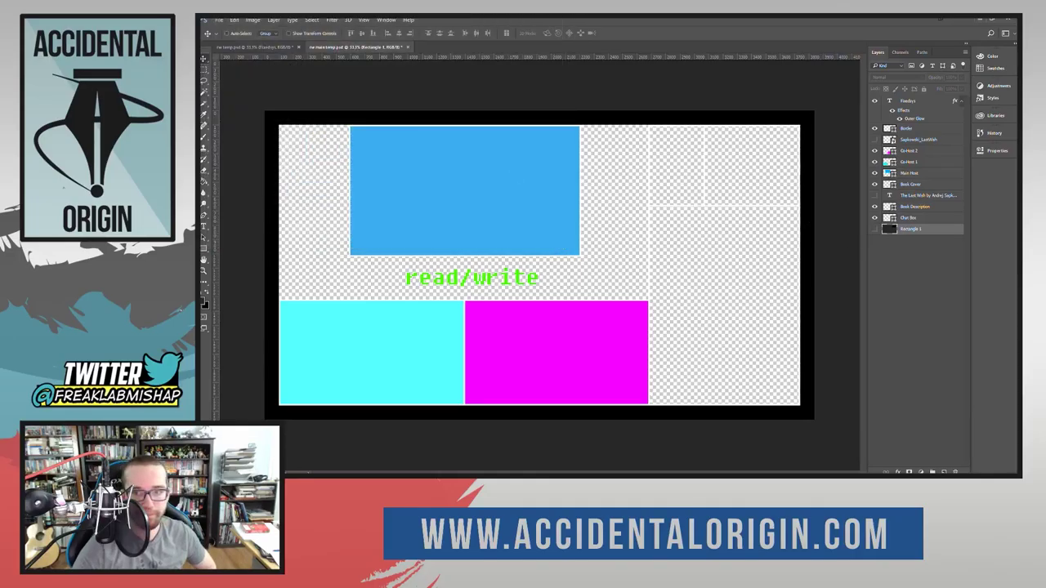